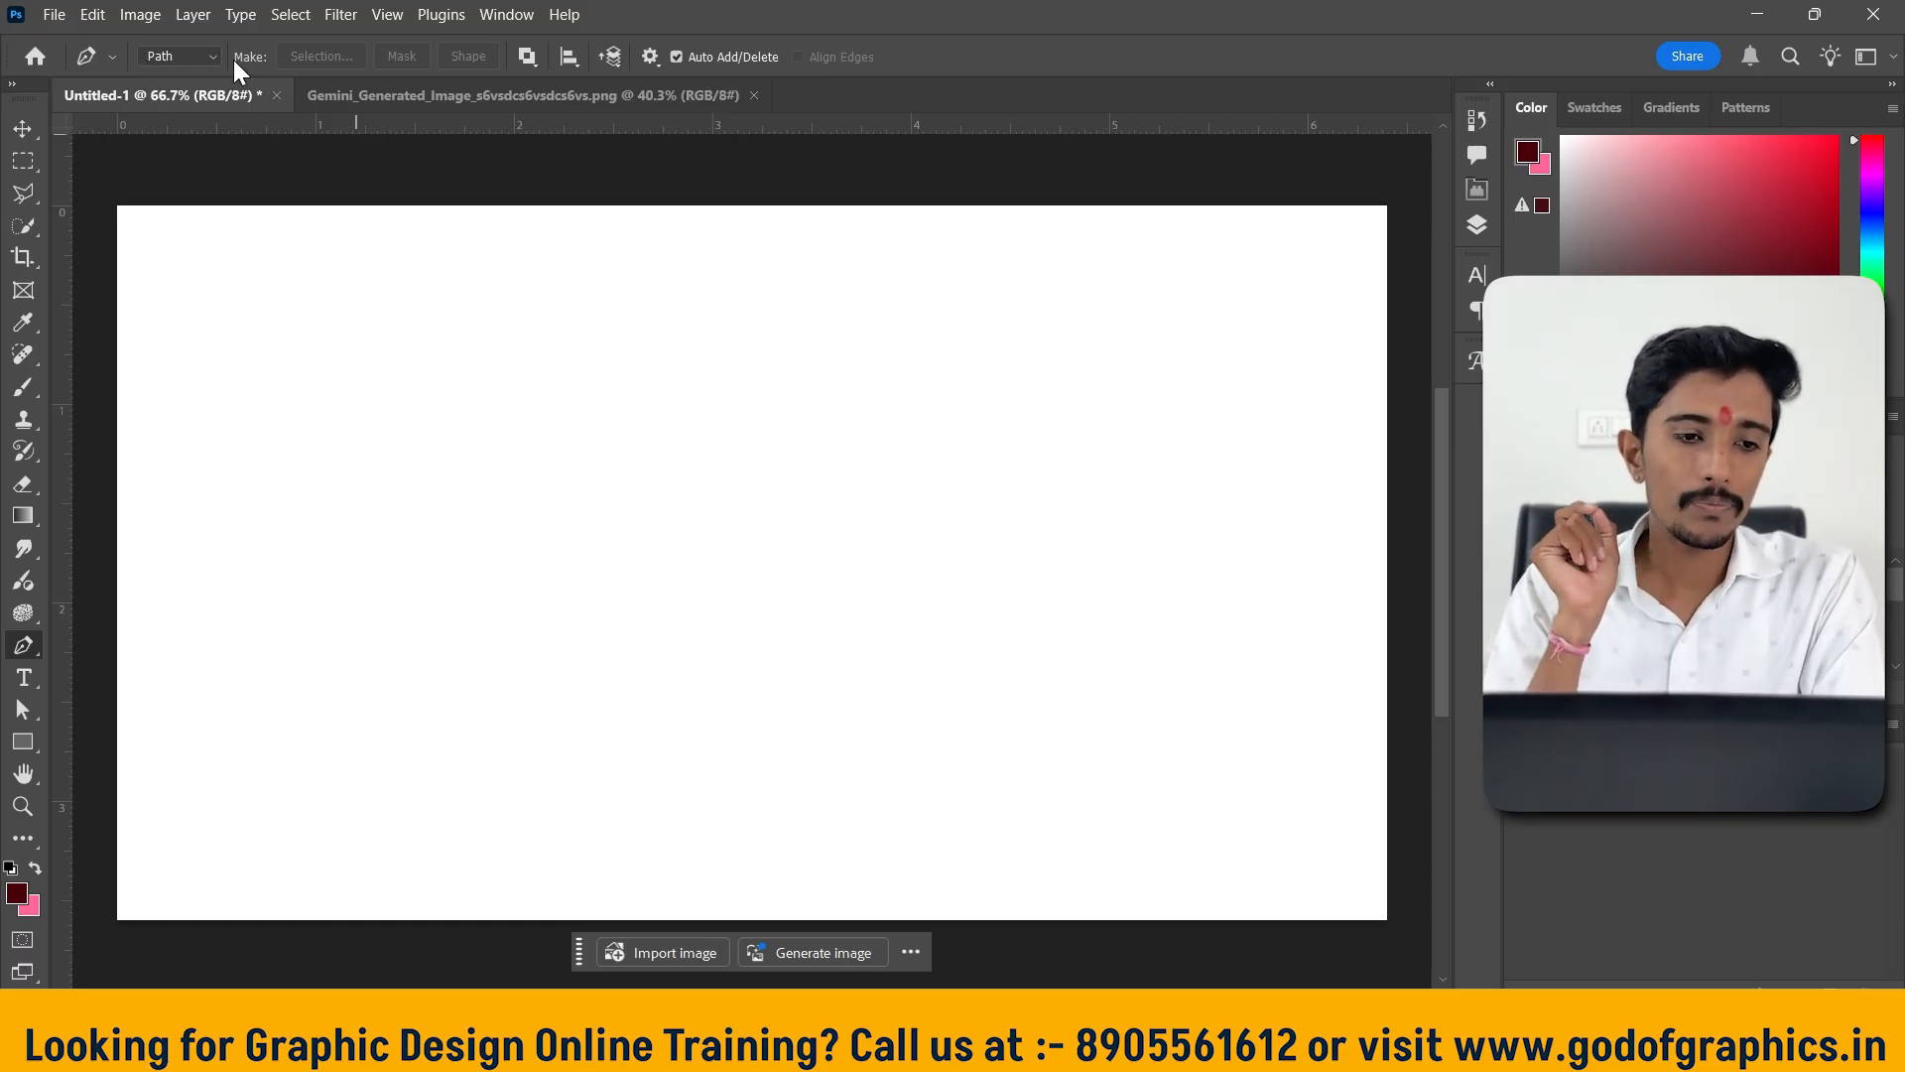
Set the Pen tool to Shape mode
left_click(182, 57)
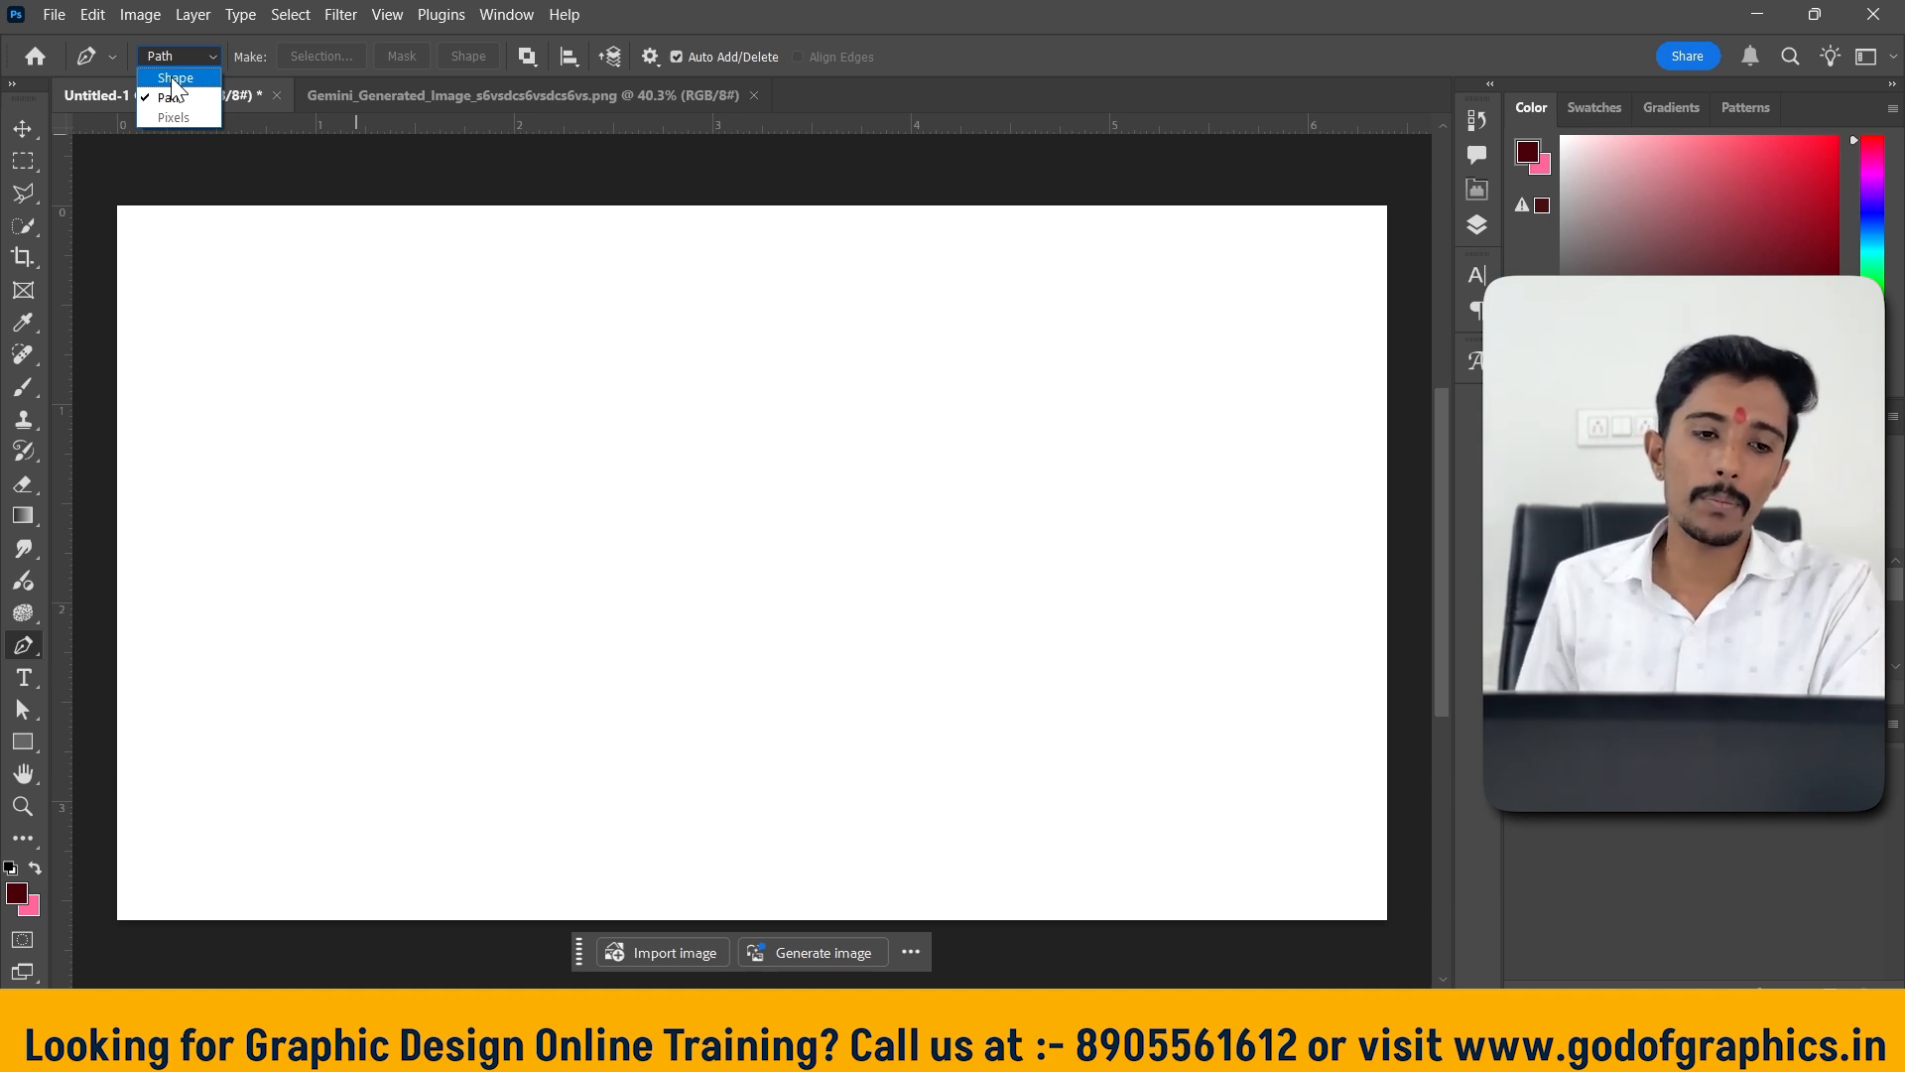
left_click(175, 78)
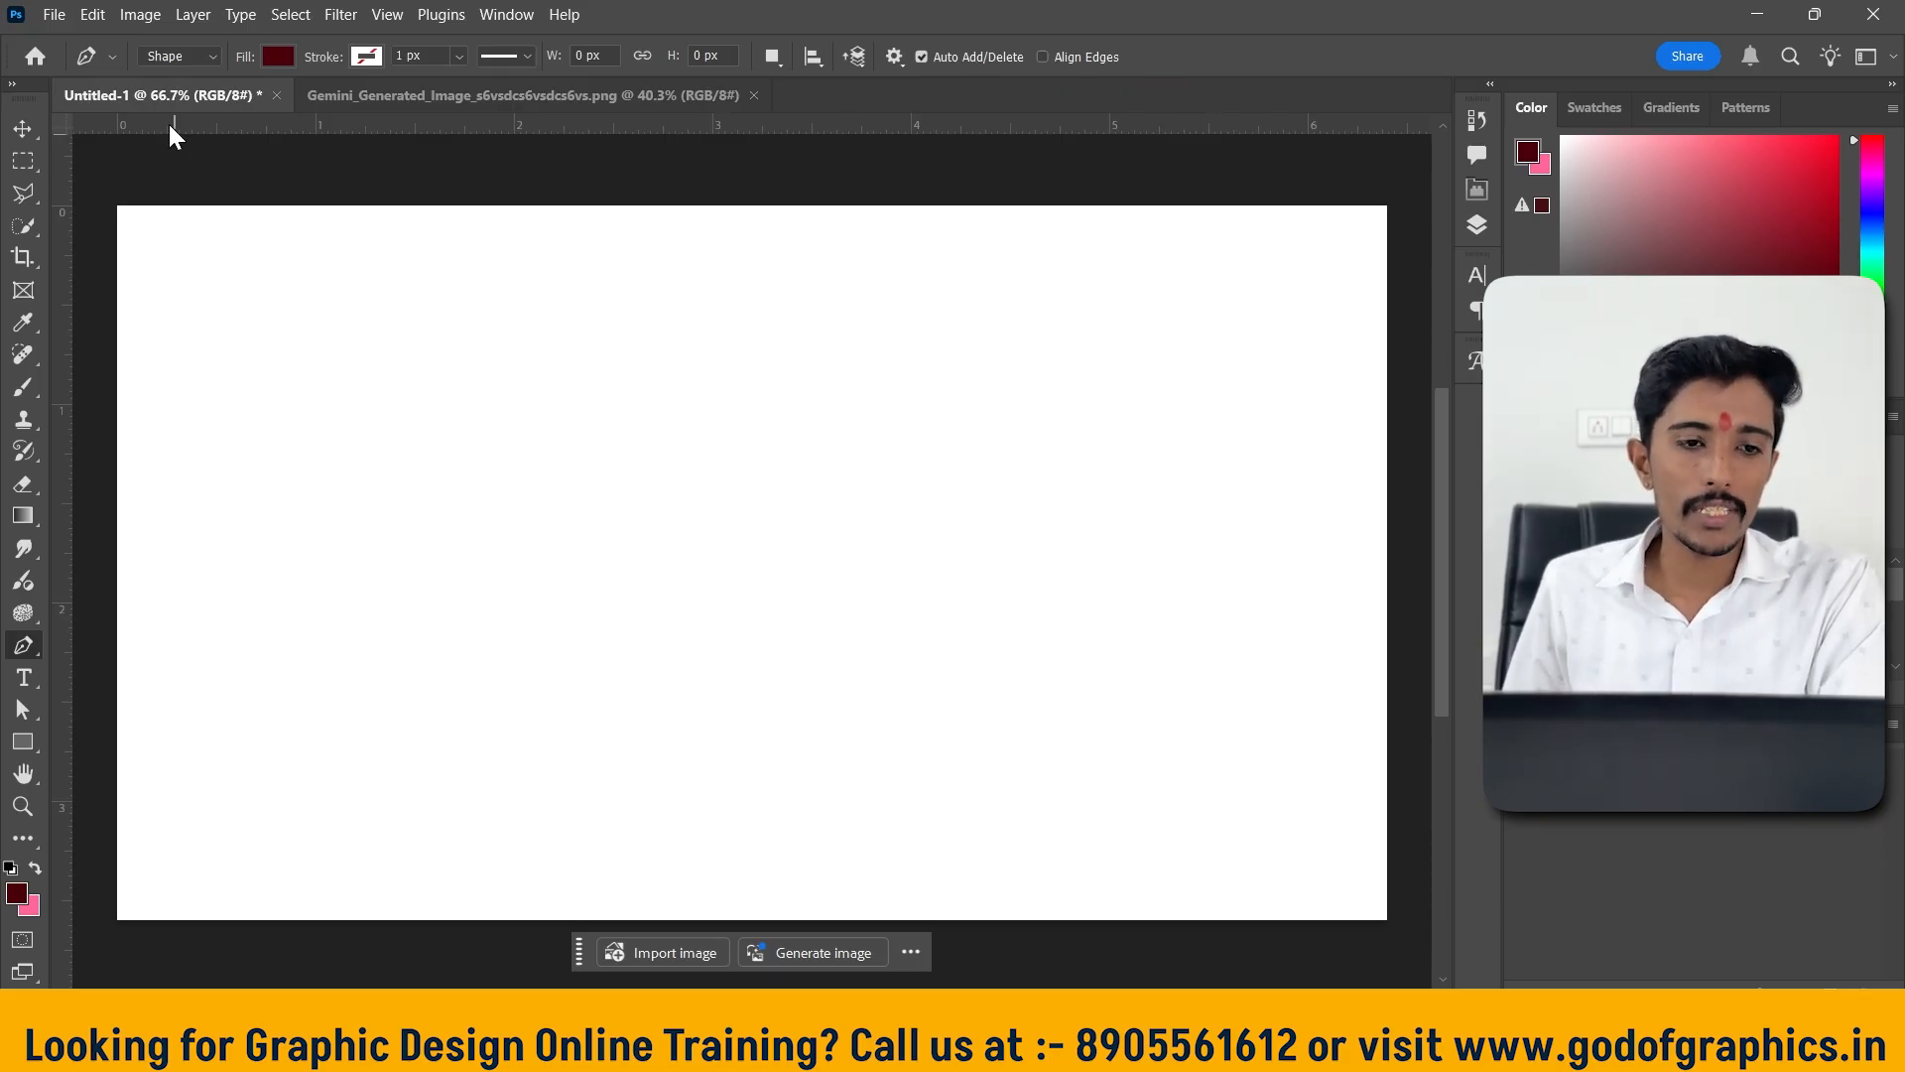
Draw a closed six-point straight-edged shape on the blank canvas, about 1434 px wide and 744 px high
left_click(216, 577)
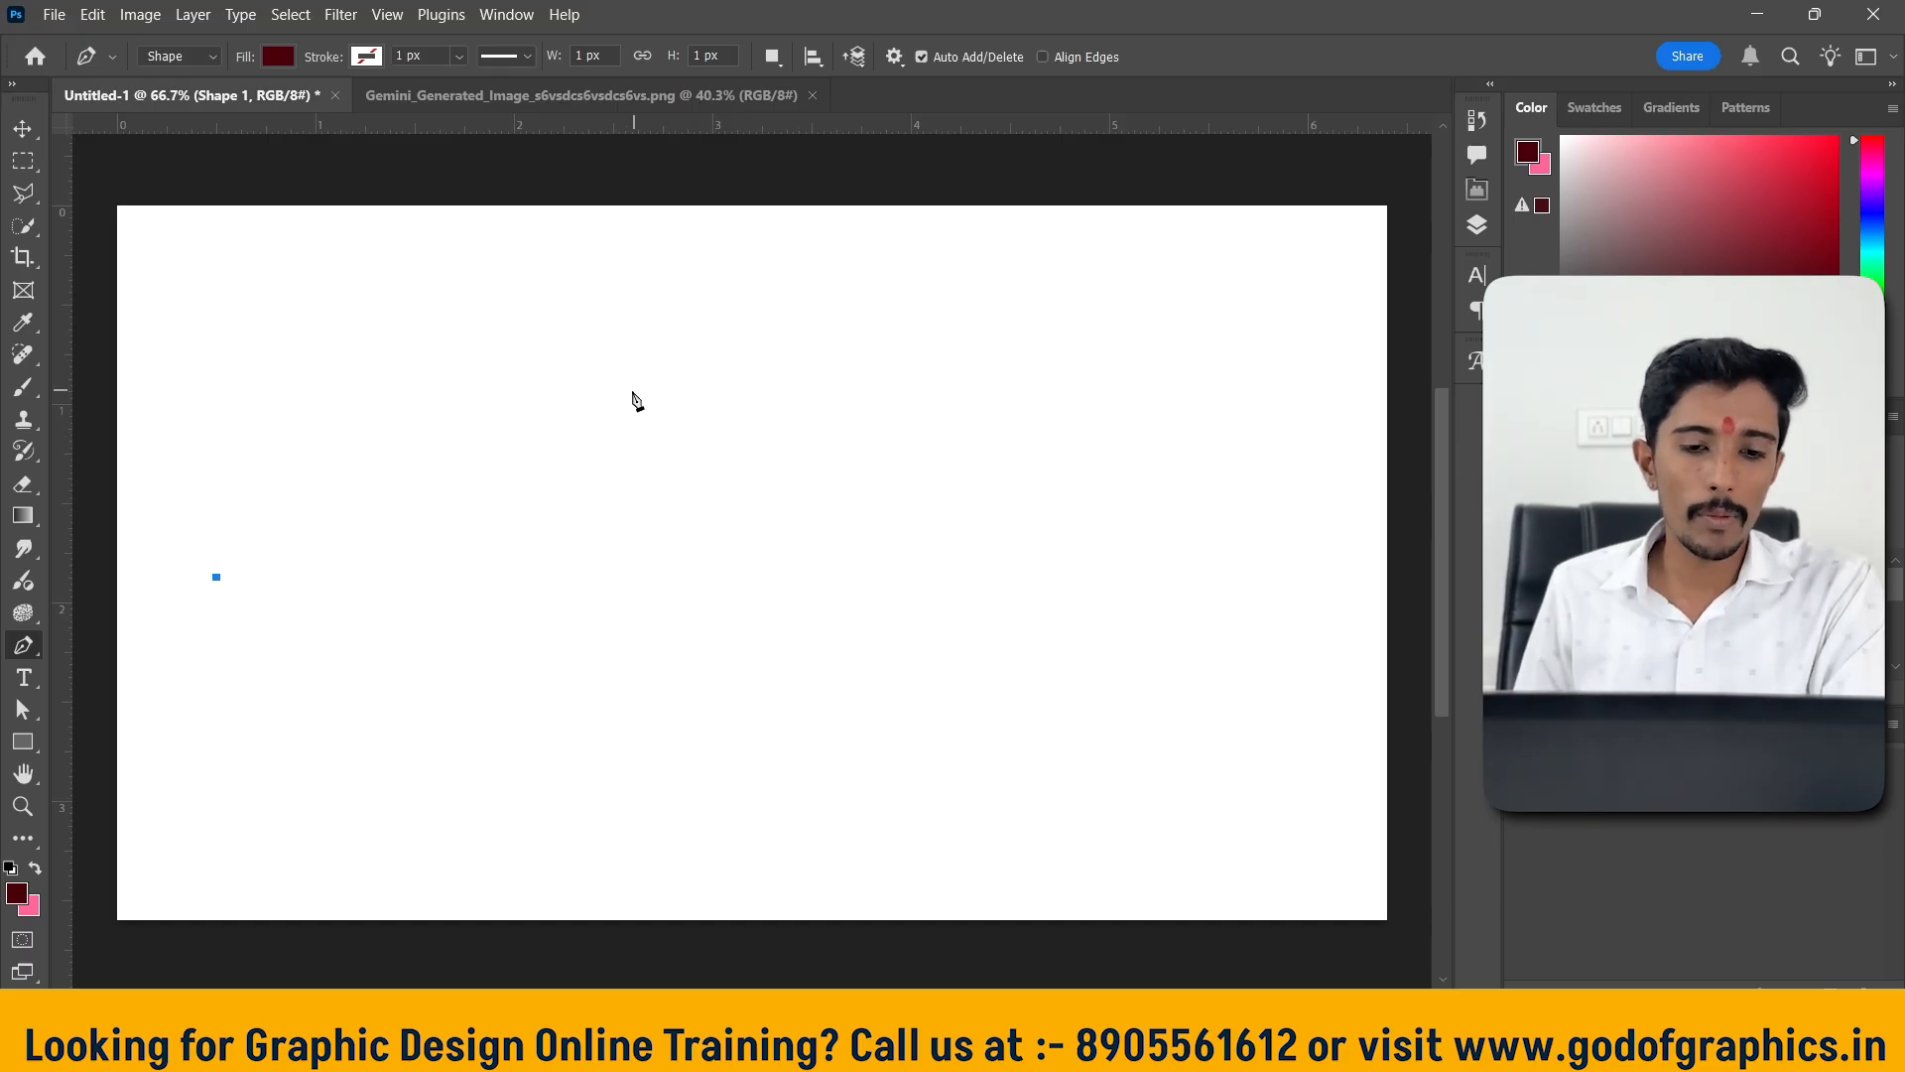
left_click(578, 283)
left_click(959, 336)
left_click(1165, 573)
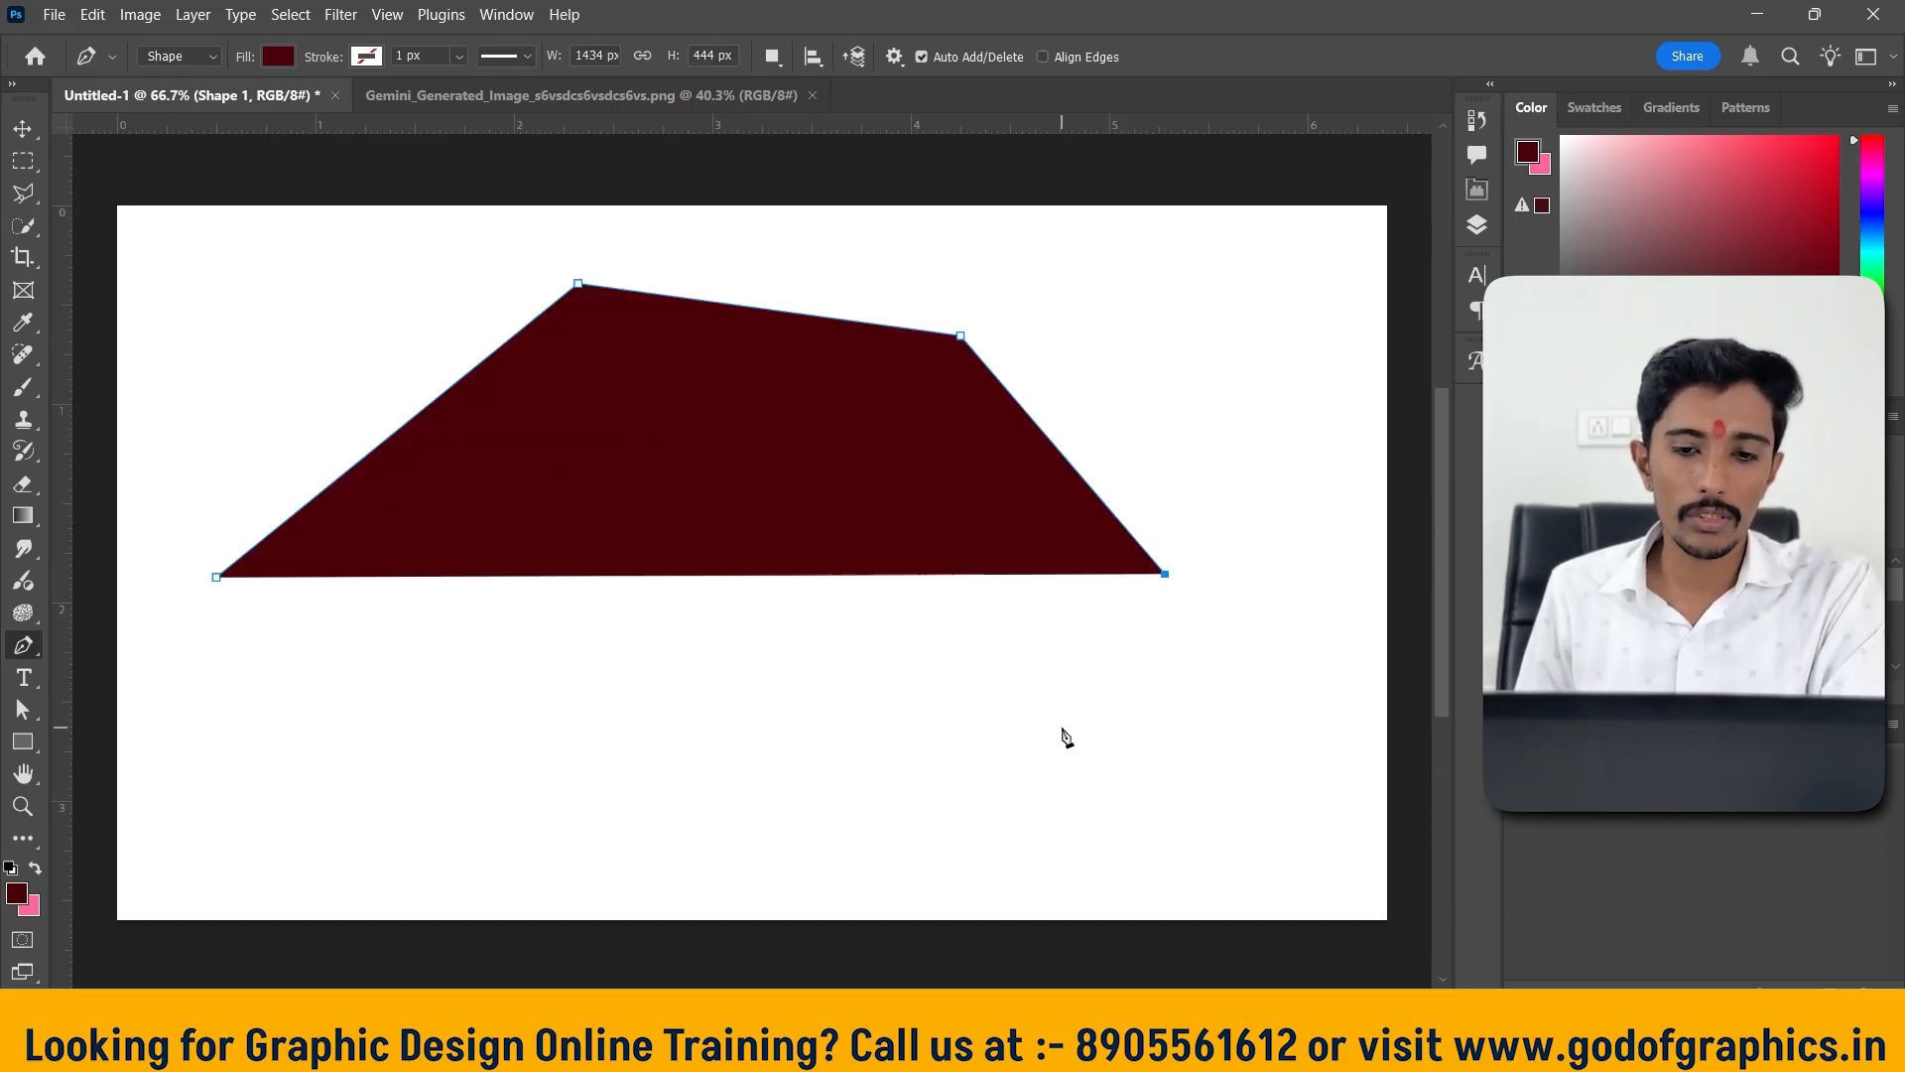
left_click(969, 775)
left_click(274, 745)
left_click(218, 579)
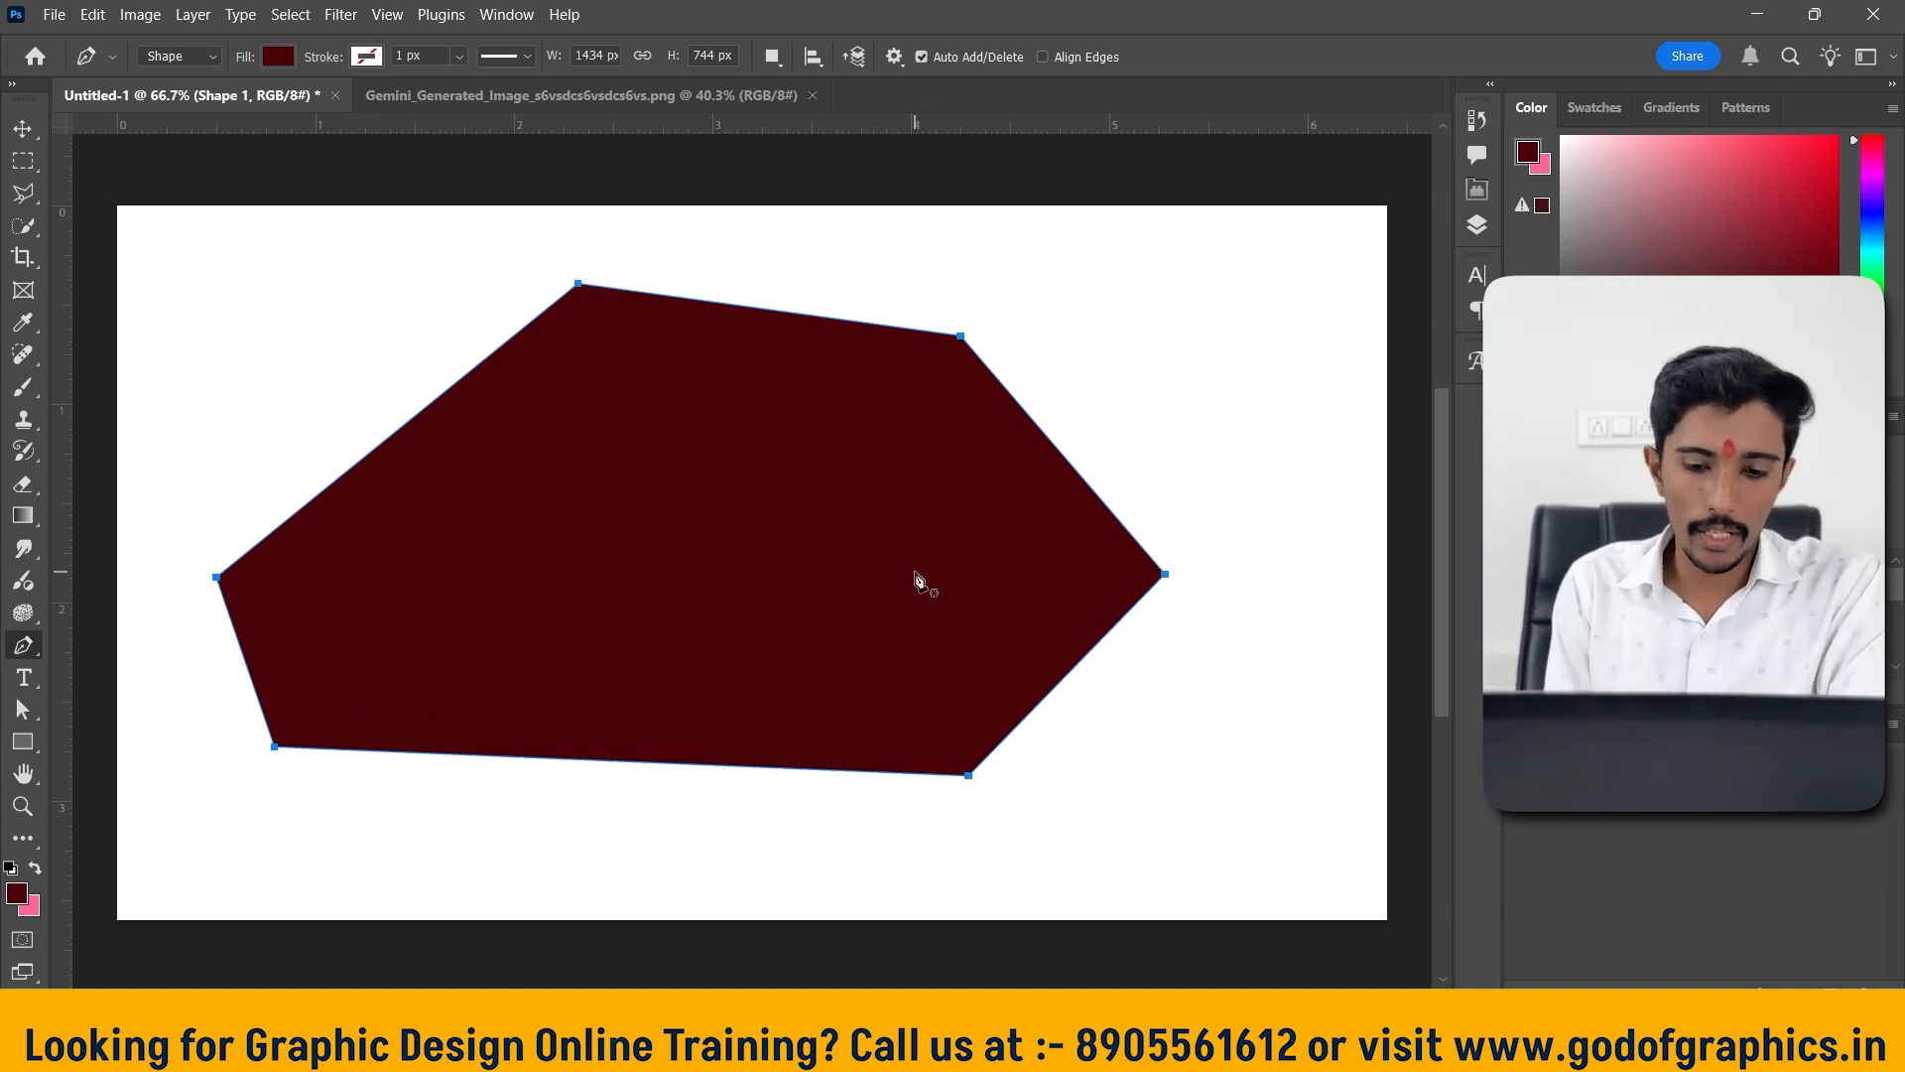
Undo every anchor point of the six-point shape until the canvas is blank
key("ctrl+z")
key("ctrl+z")
key("ctrl+z")
key("ctrl+z")
key("ctrl+z")
key("ctrl+z")
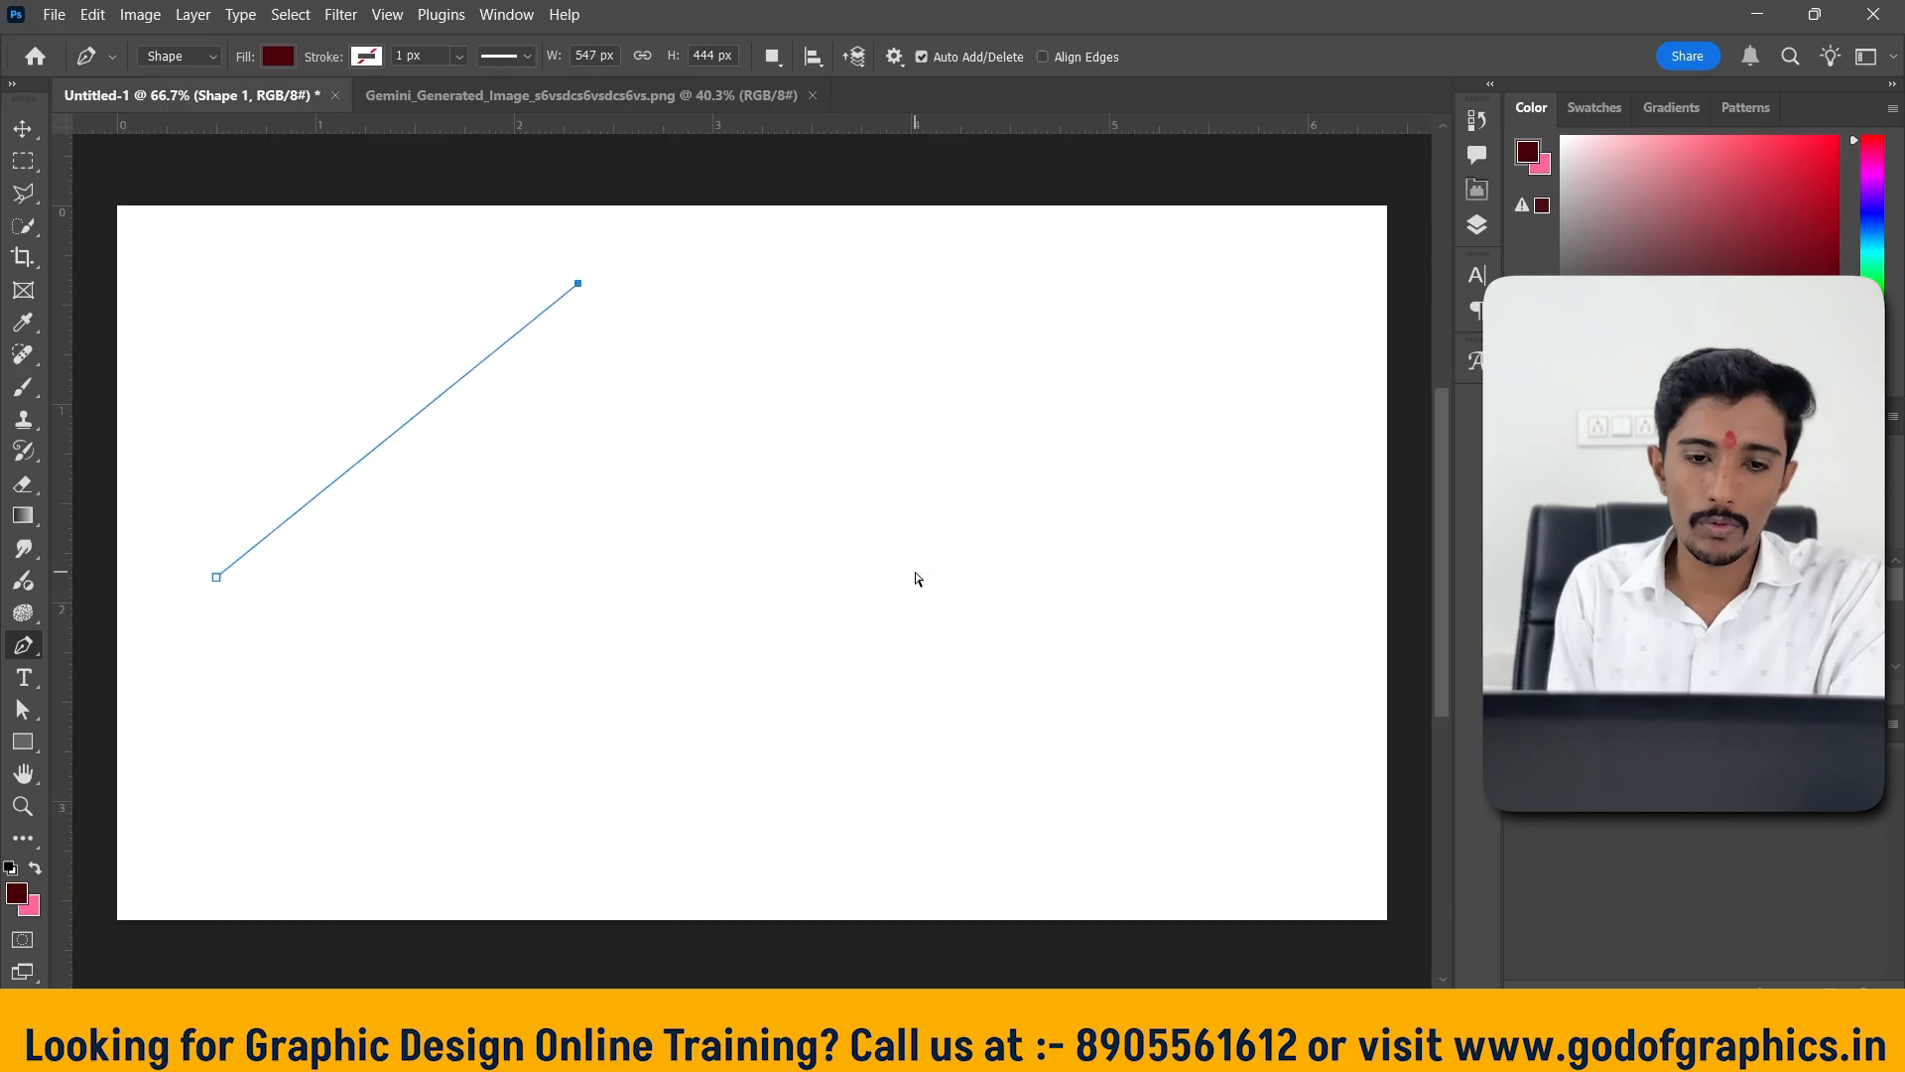
key("ctrl+z")
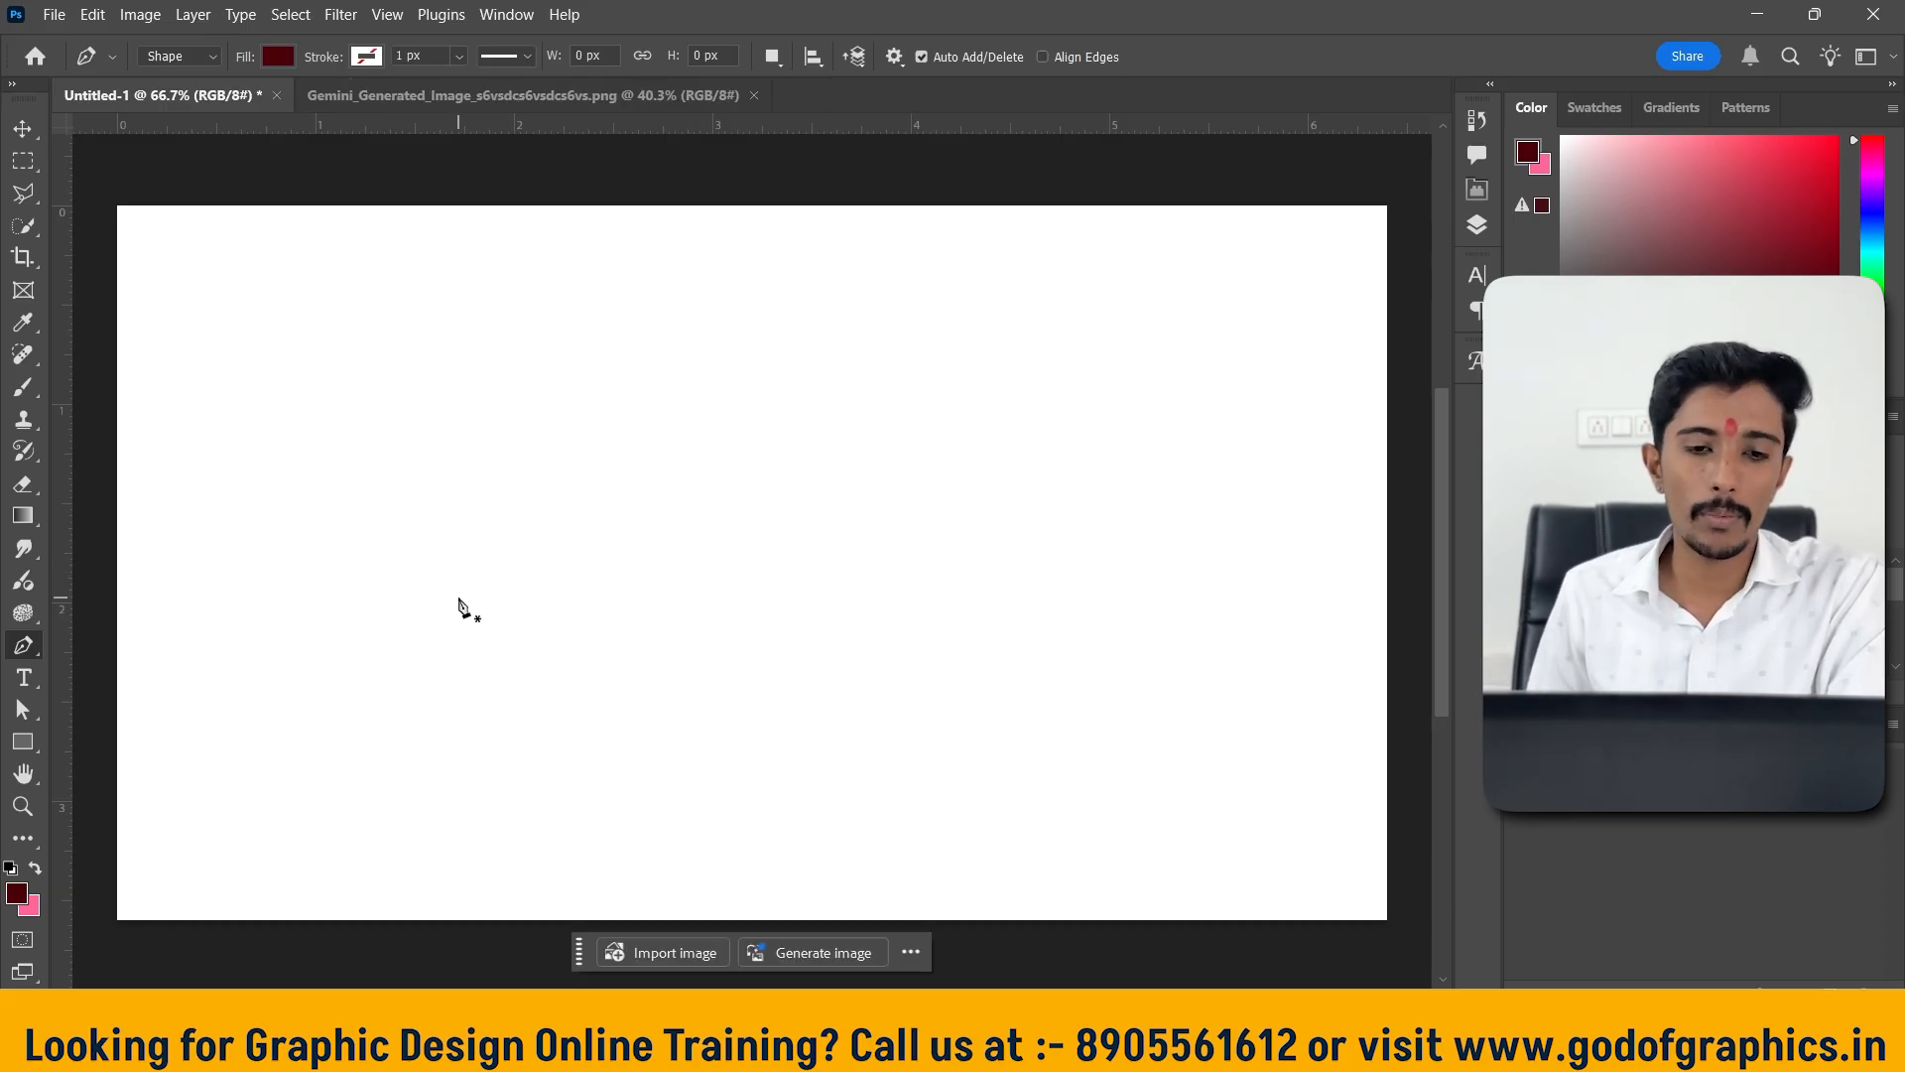
Draw a closed four-point shape about 1458 px wide and 490 px high, and nudge it with the Move tool
left_click(204, 646)
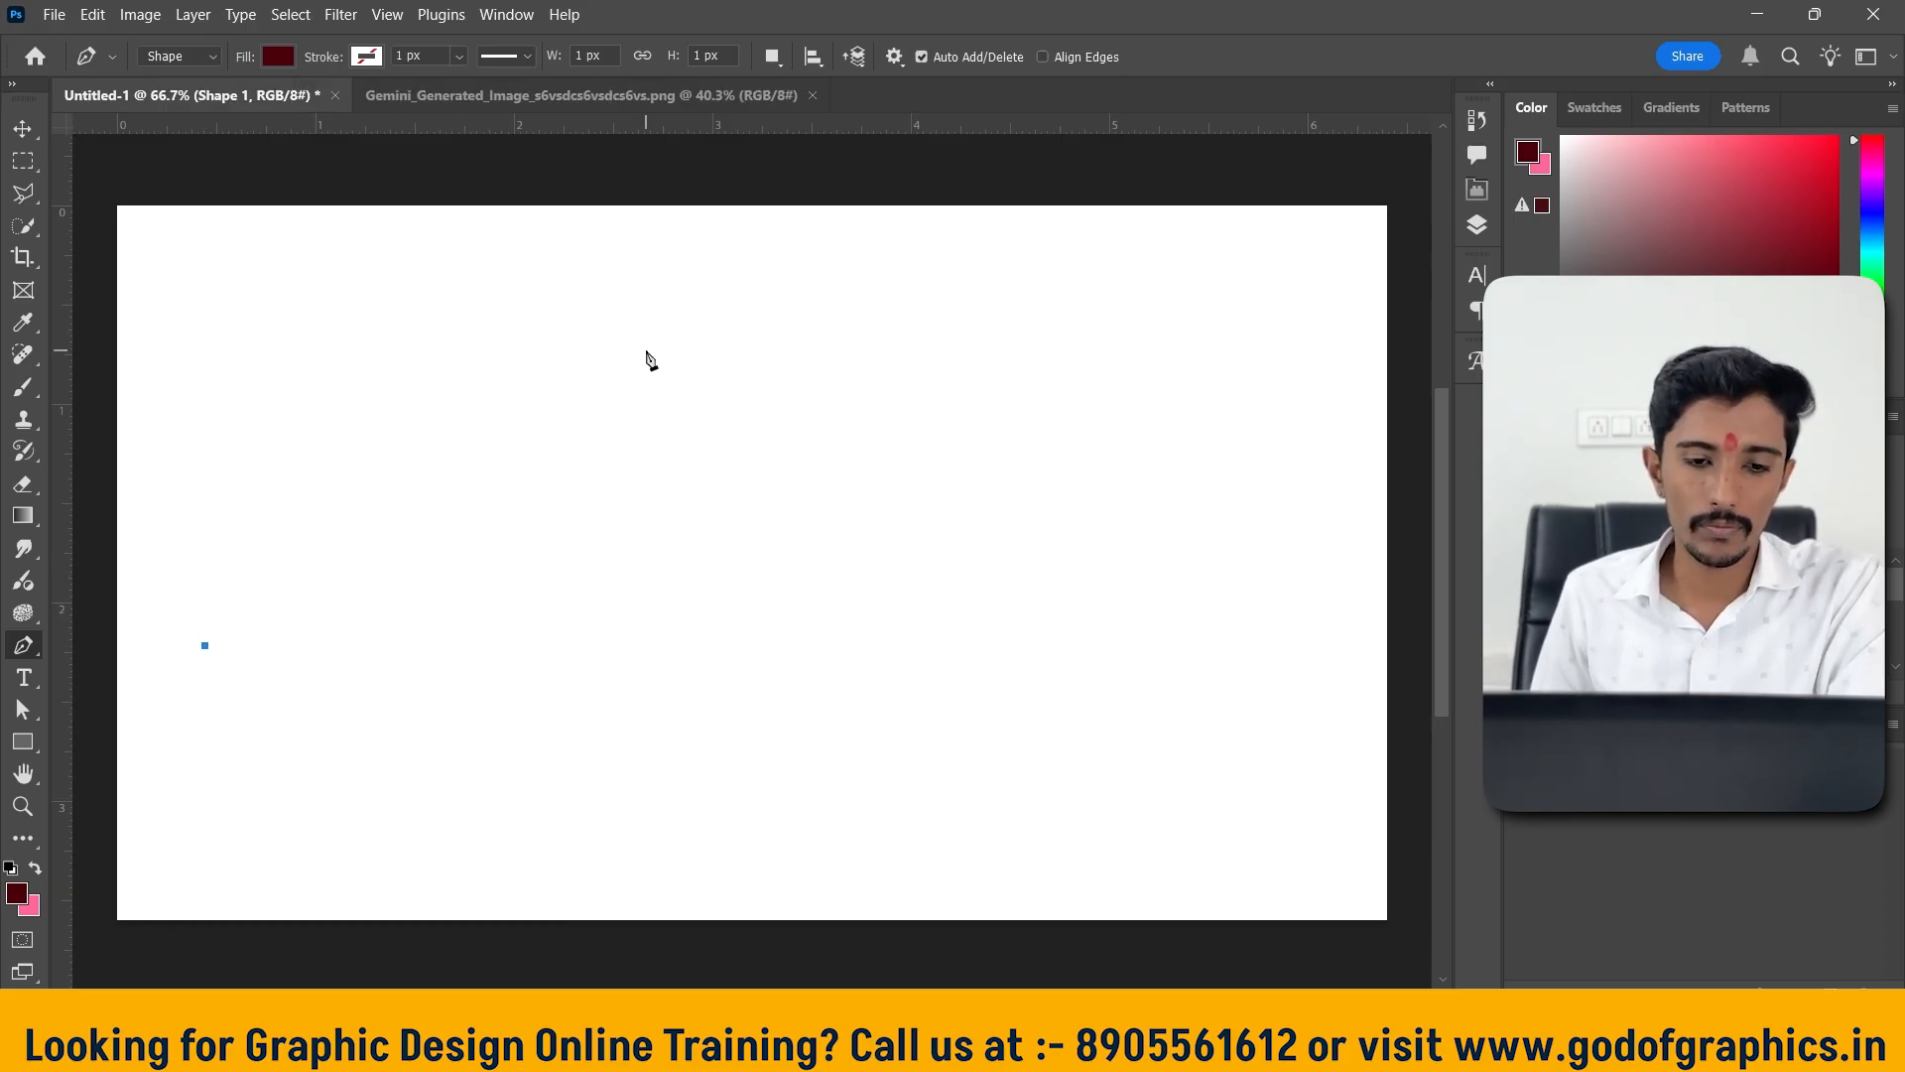
left_click(646, 349)
left_click(1075, 321)
left_click(1169, 452)
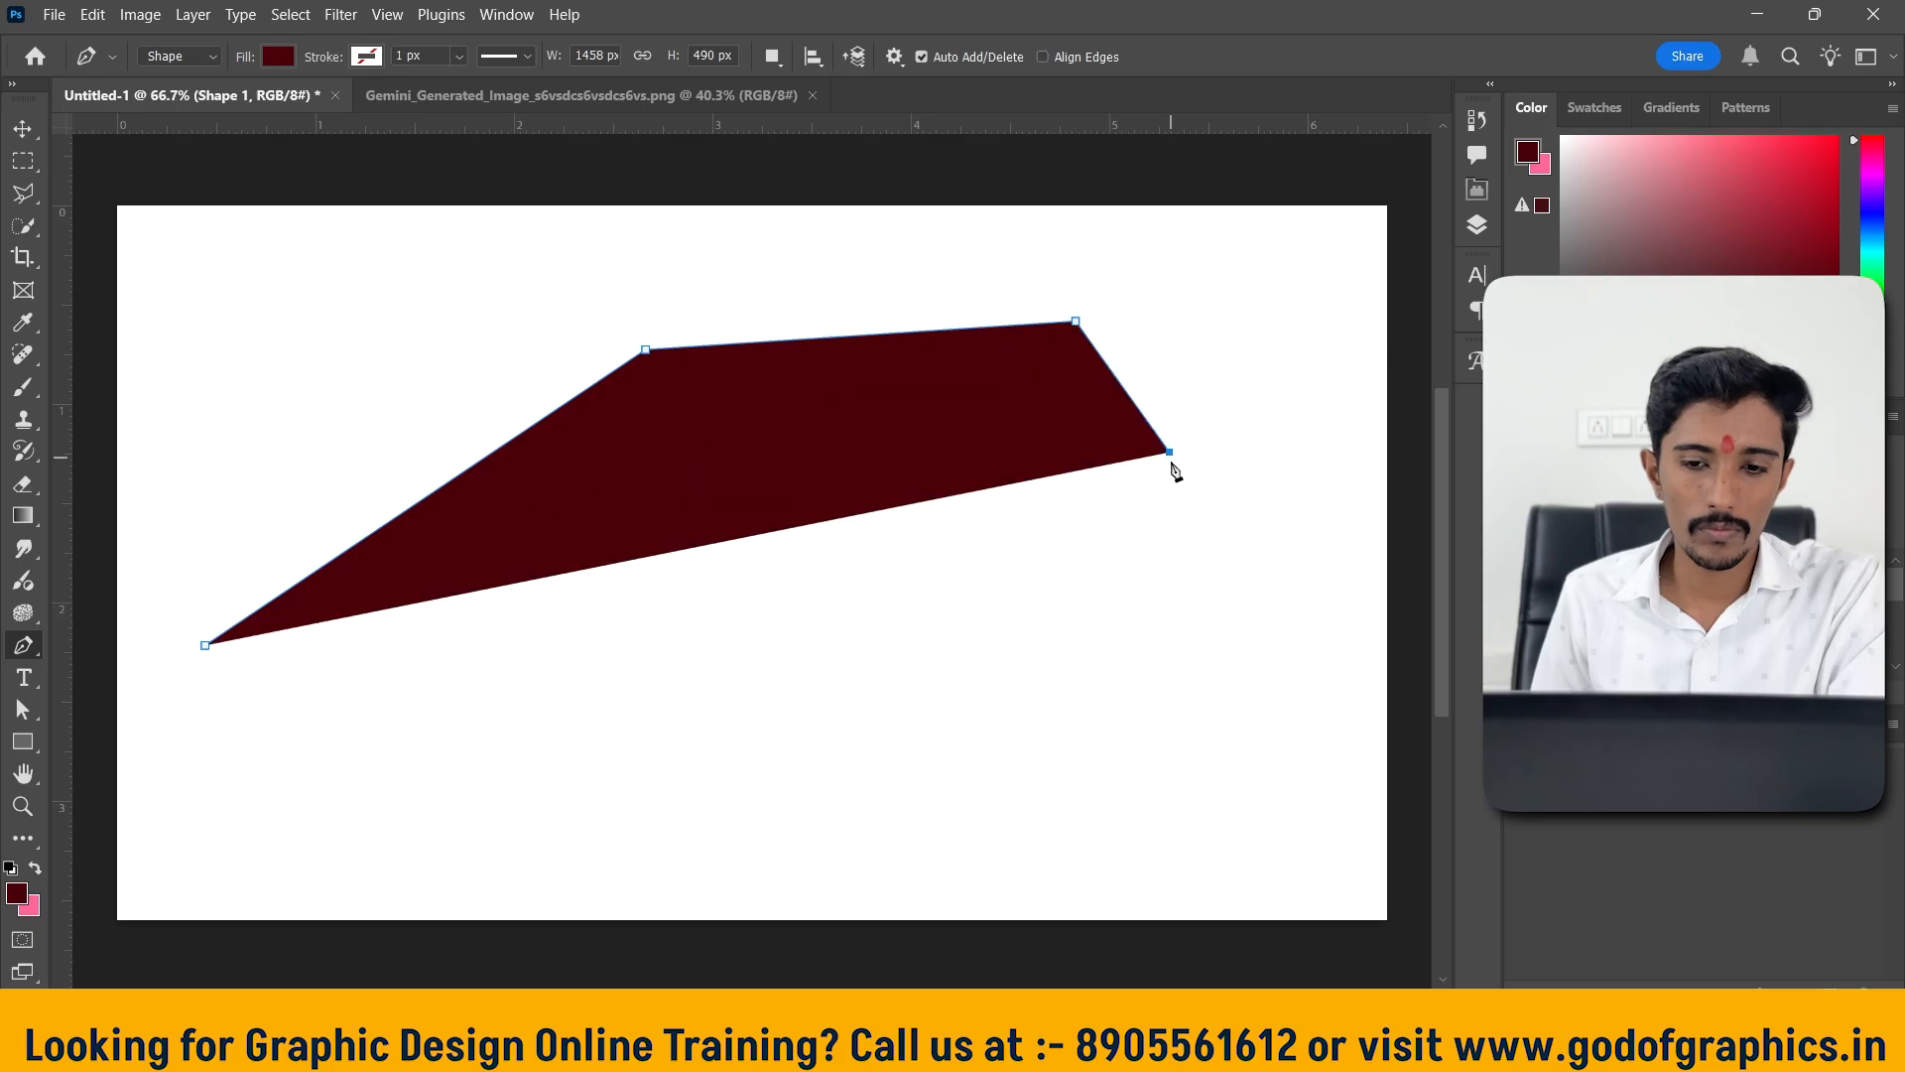
left_click(207, 649)
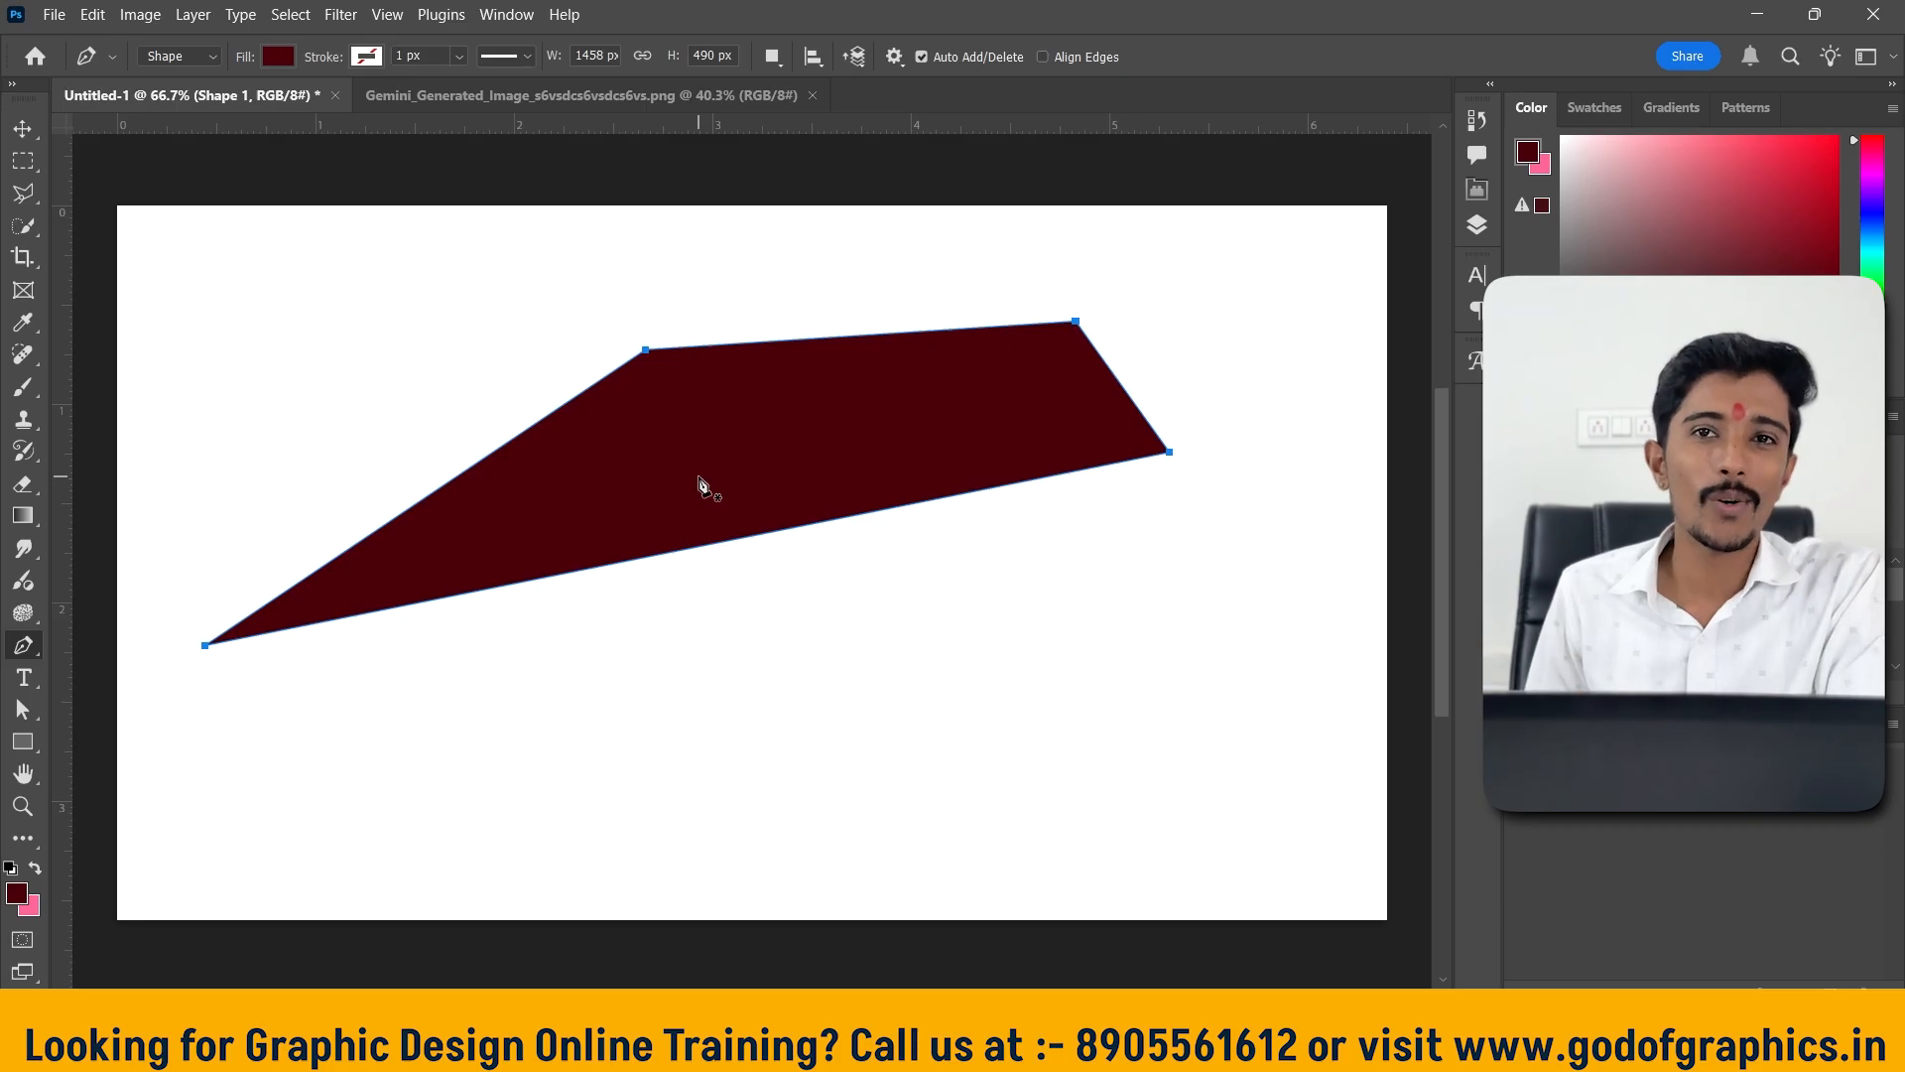
left_click(22, 129)
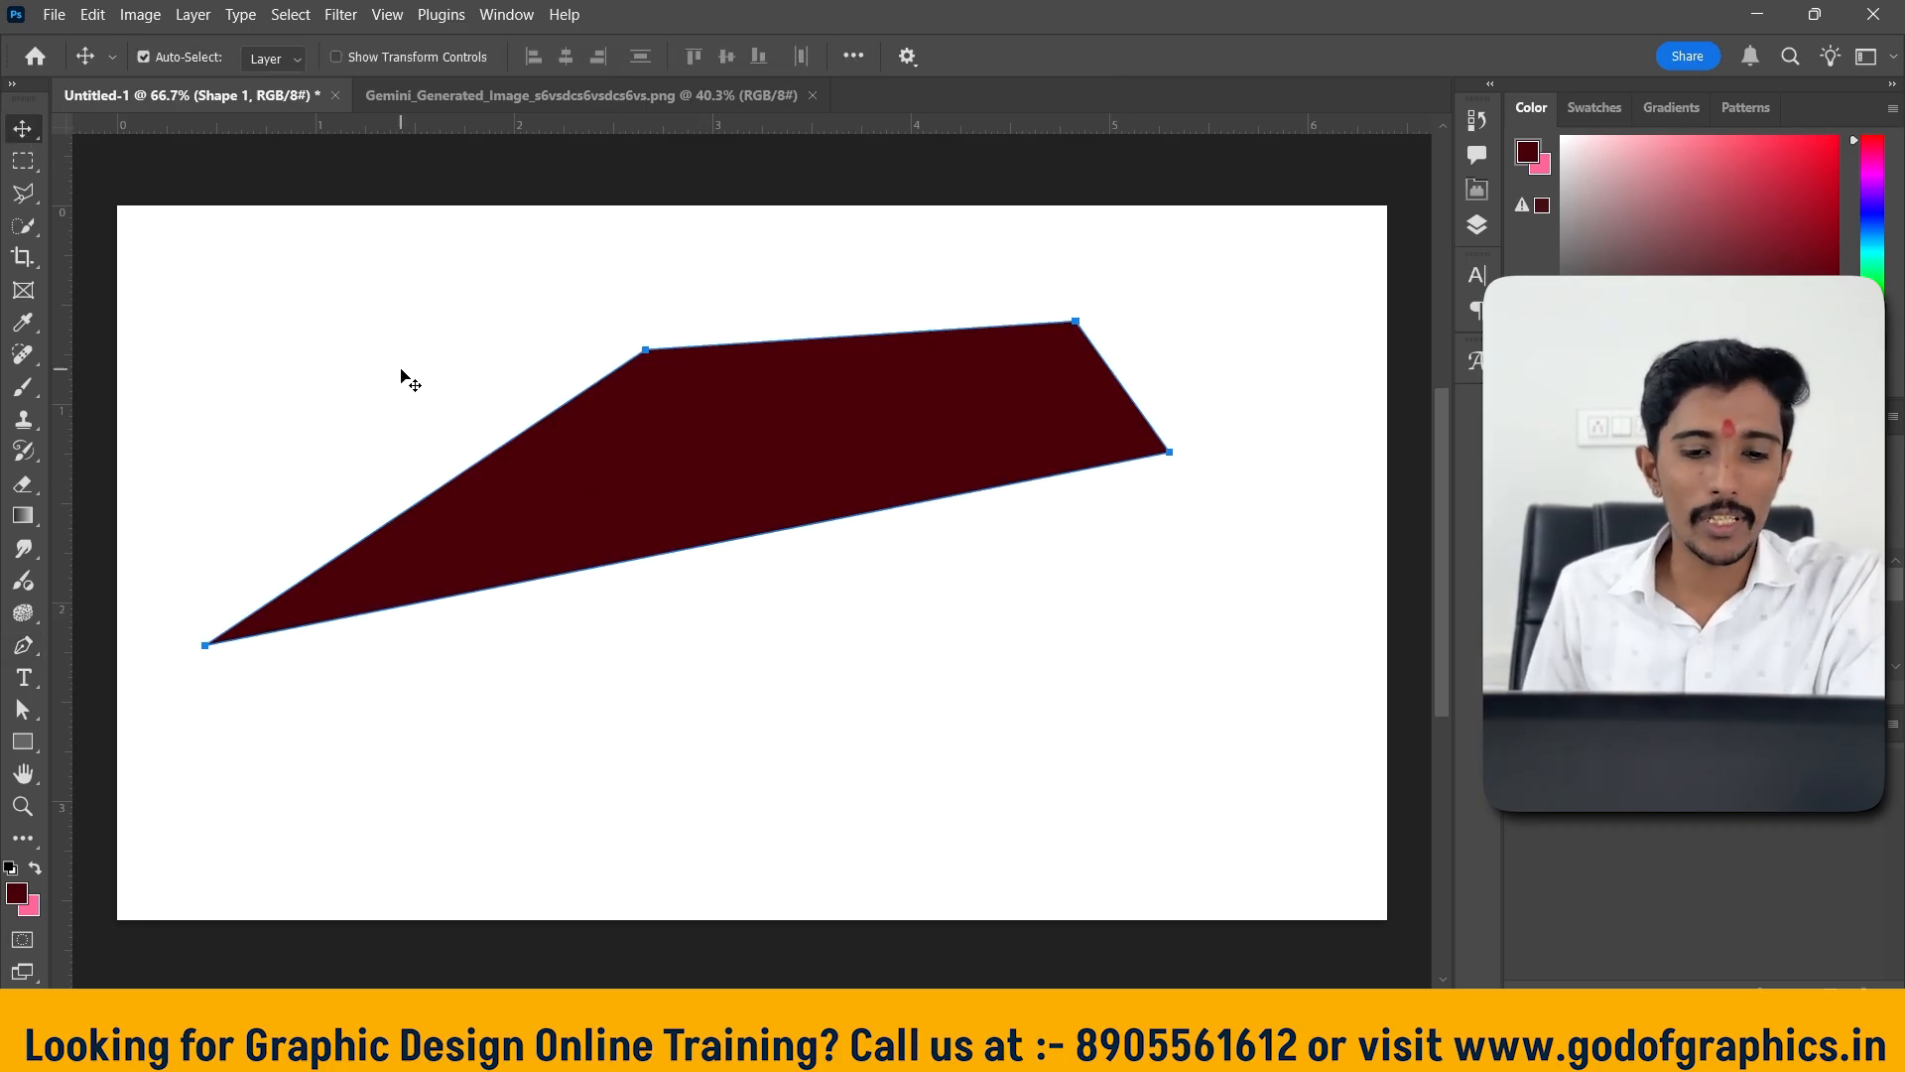
left_click_drag(586, 430, 756, 452)
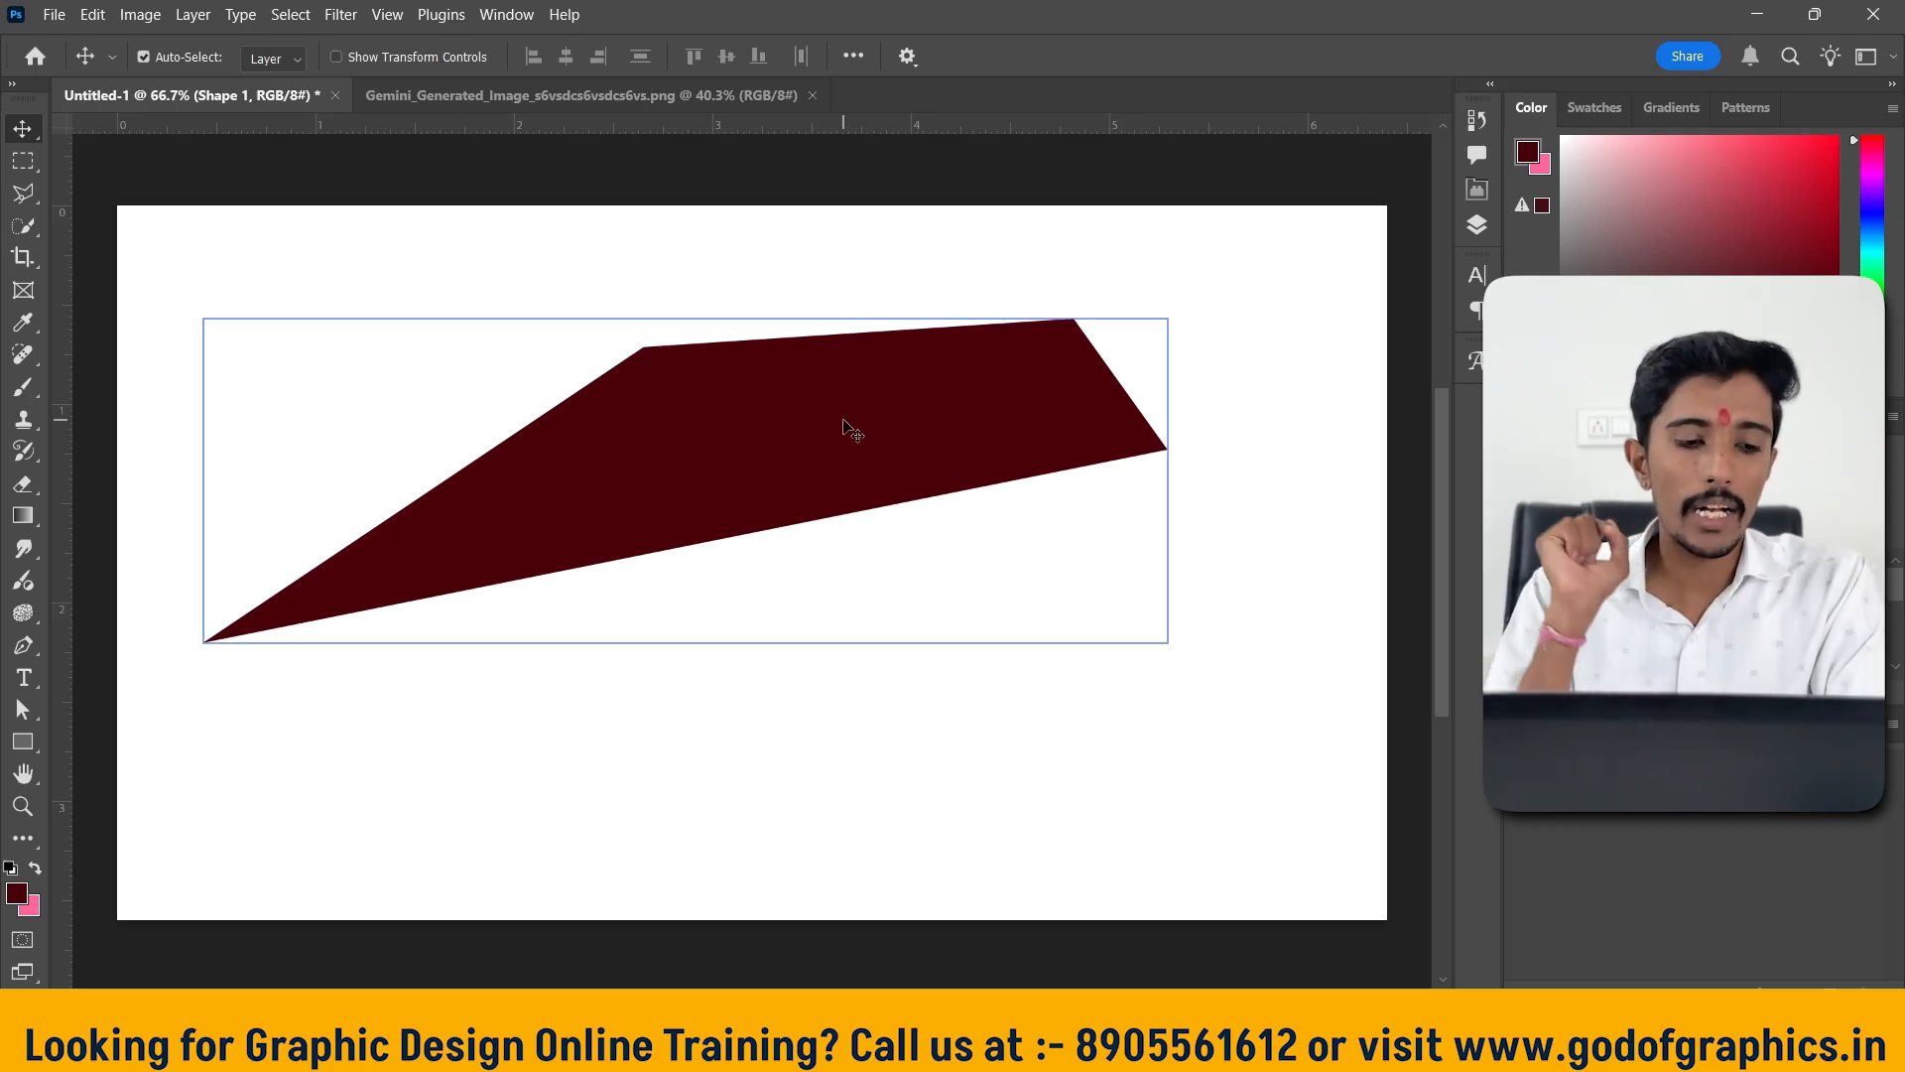
Give the four-point shape an orange fill and a black stroke 23.79 px wide
left_click(29, 652)
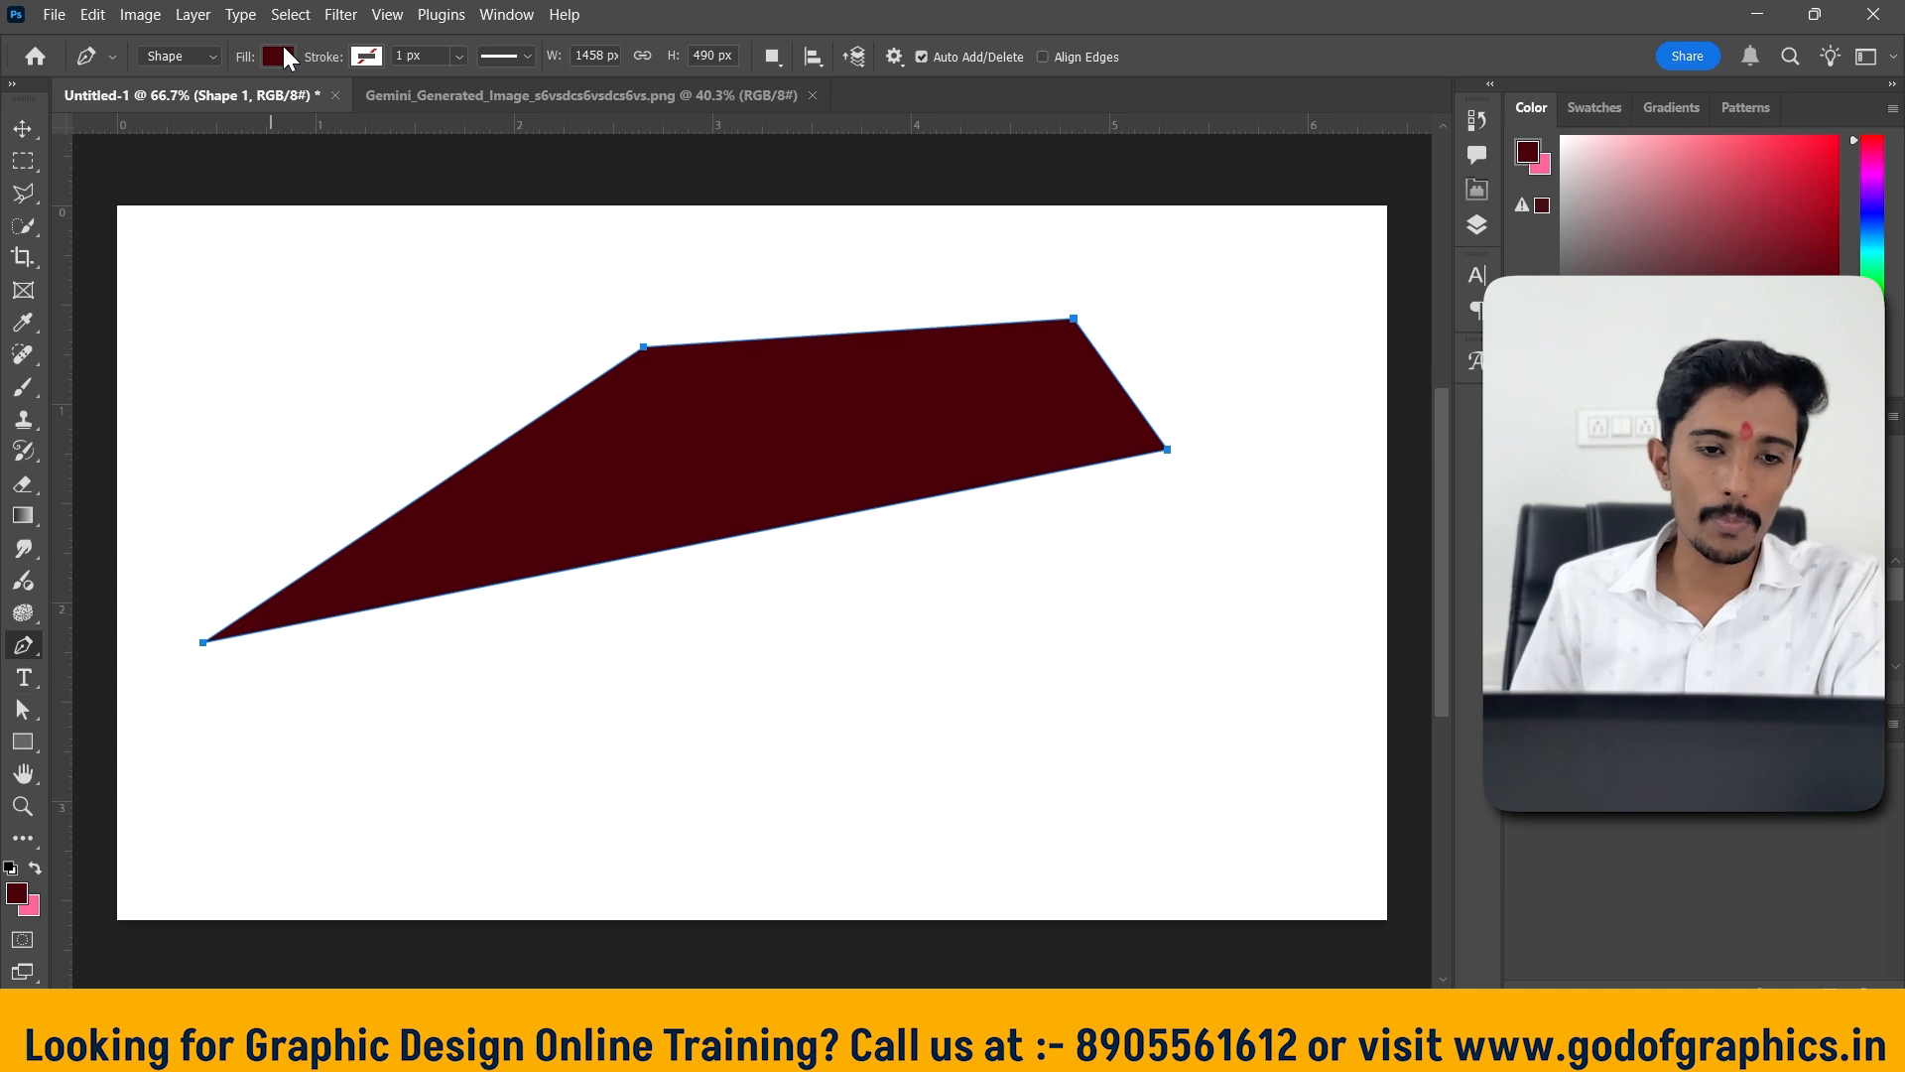
left_click(280, 57)
left_click(325, 189)
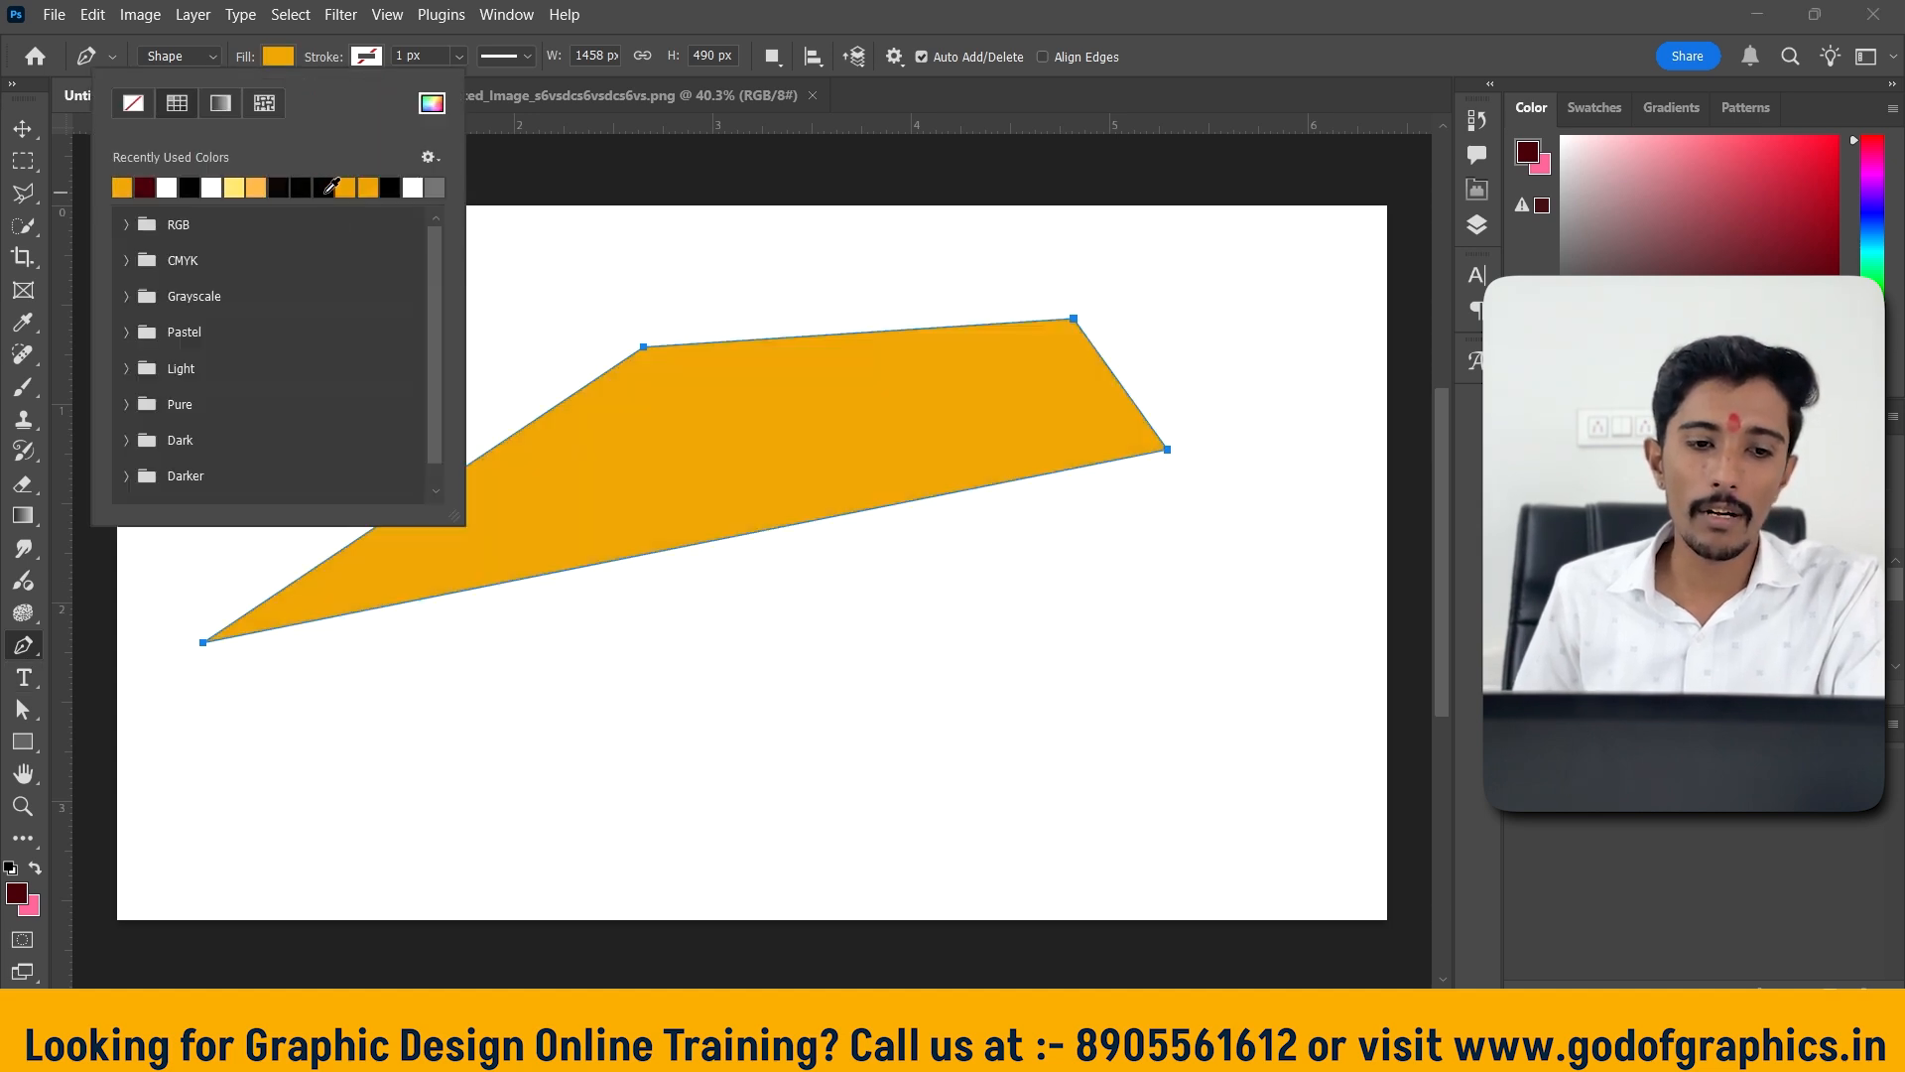
left_click(366, 61)
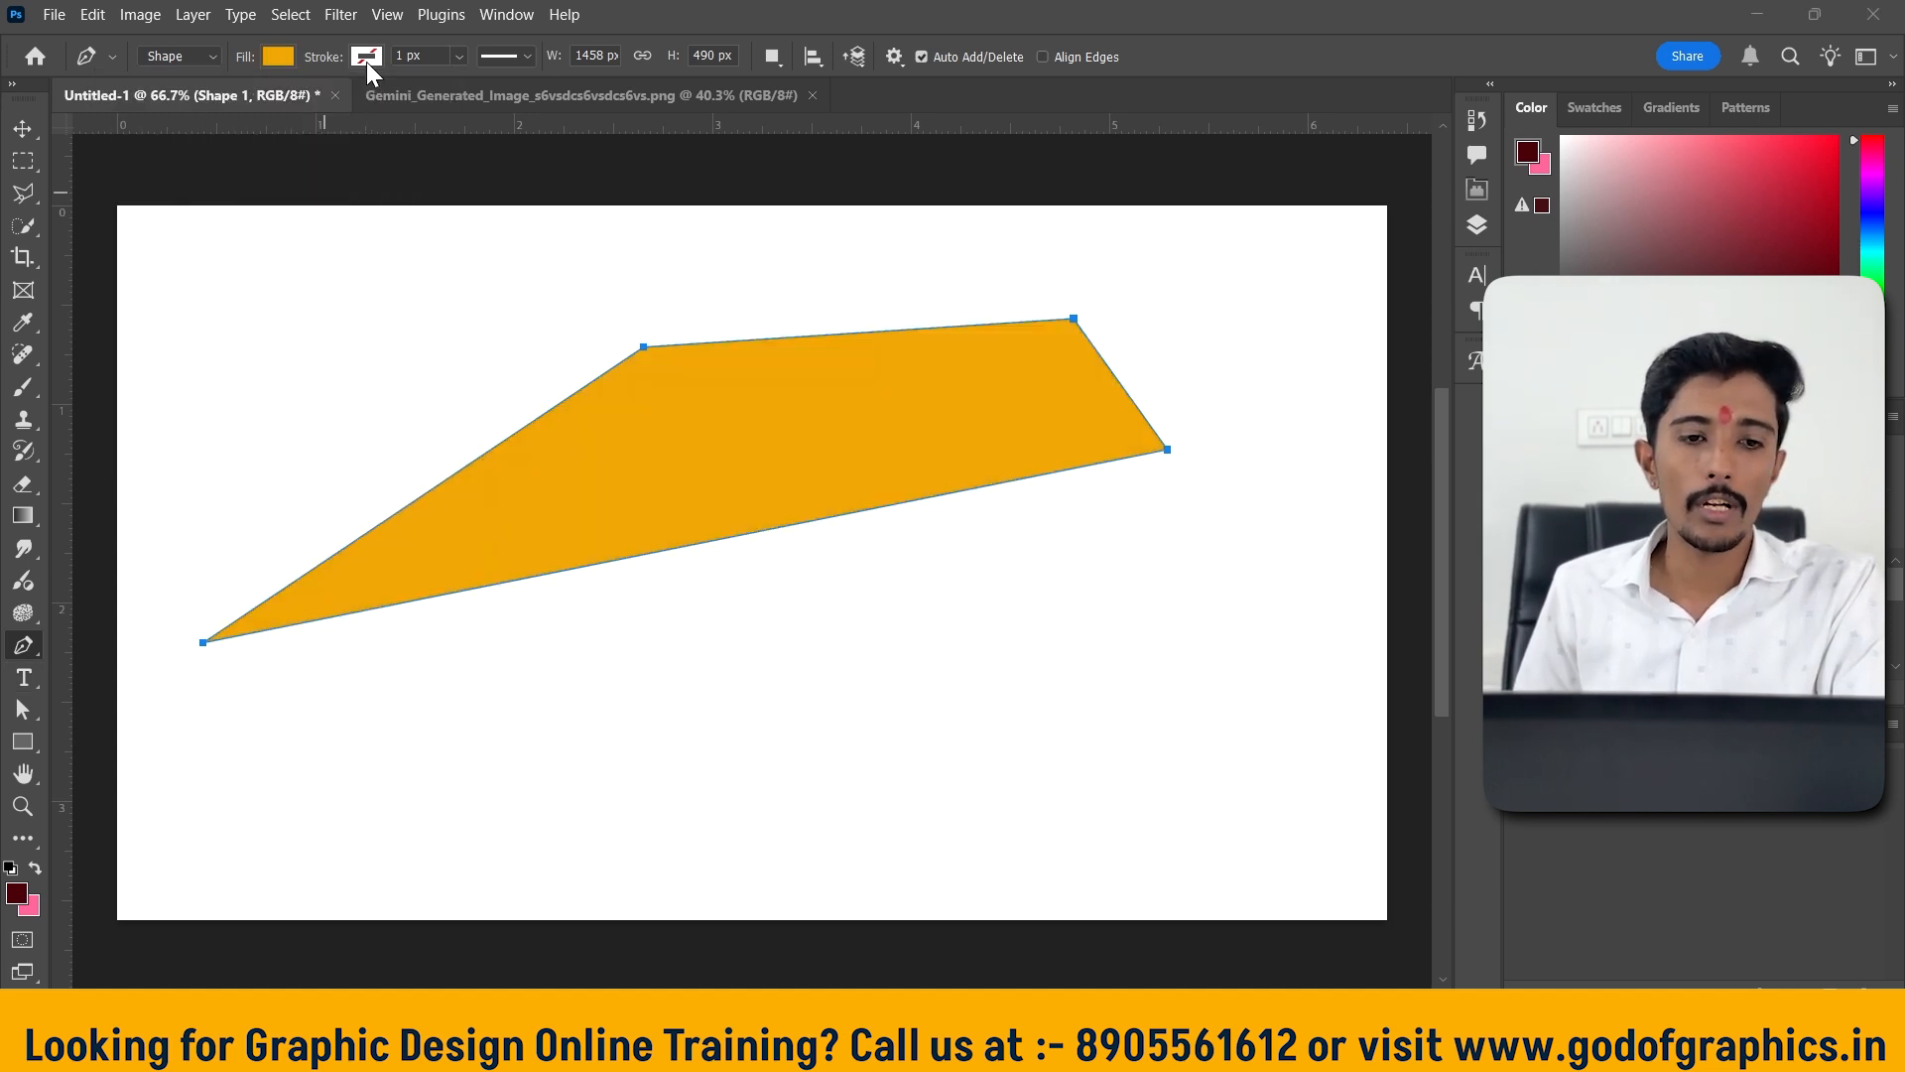
left_click(283, 194)
left_click(456, 57)
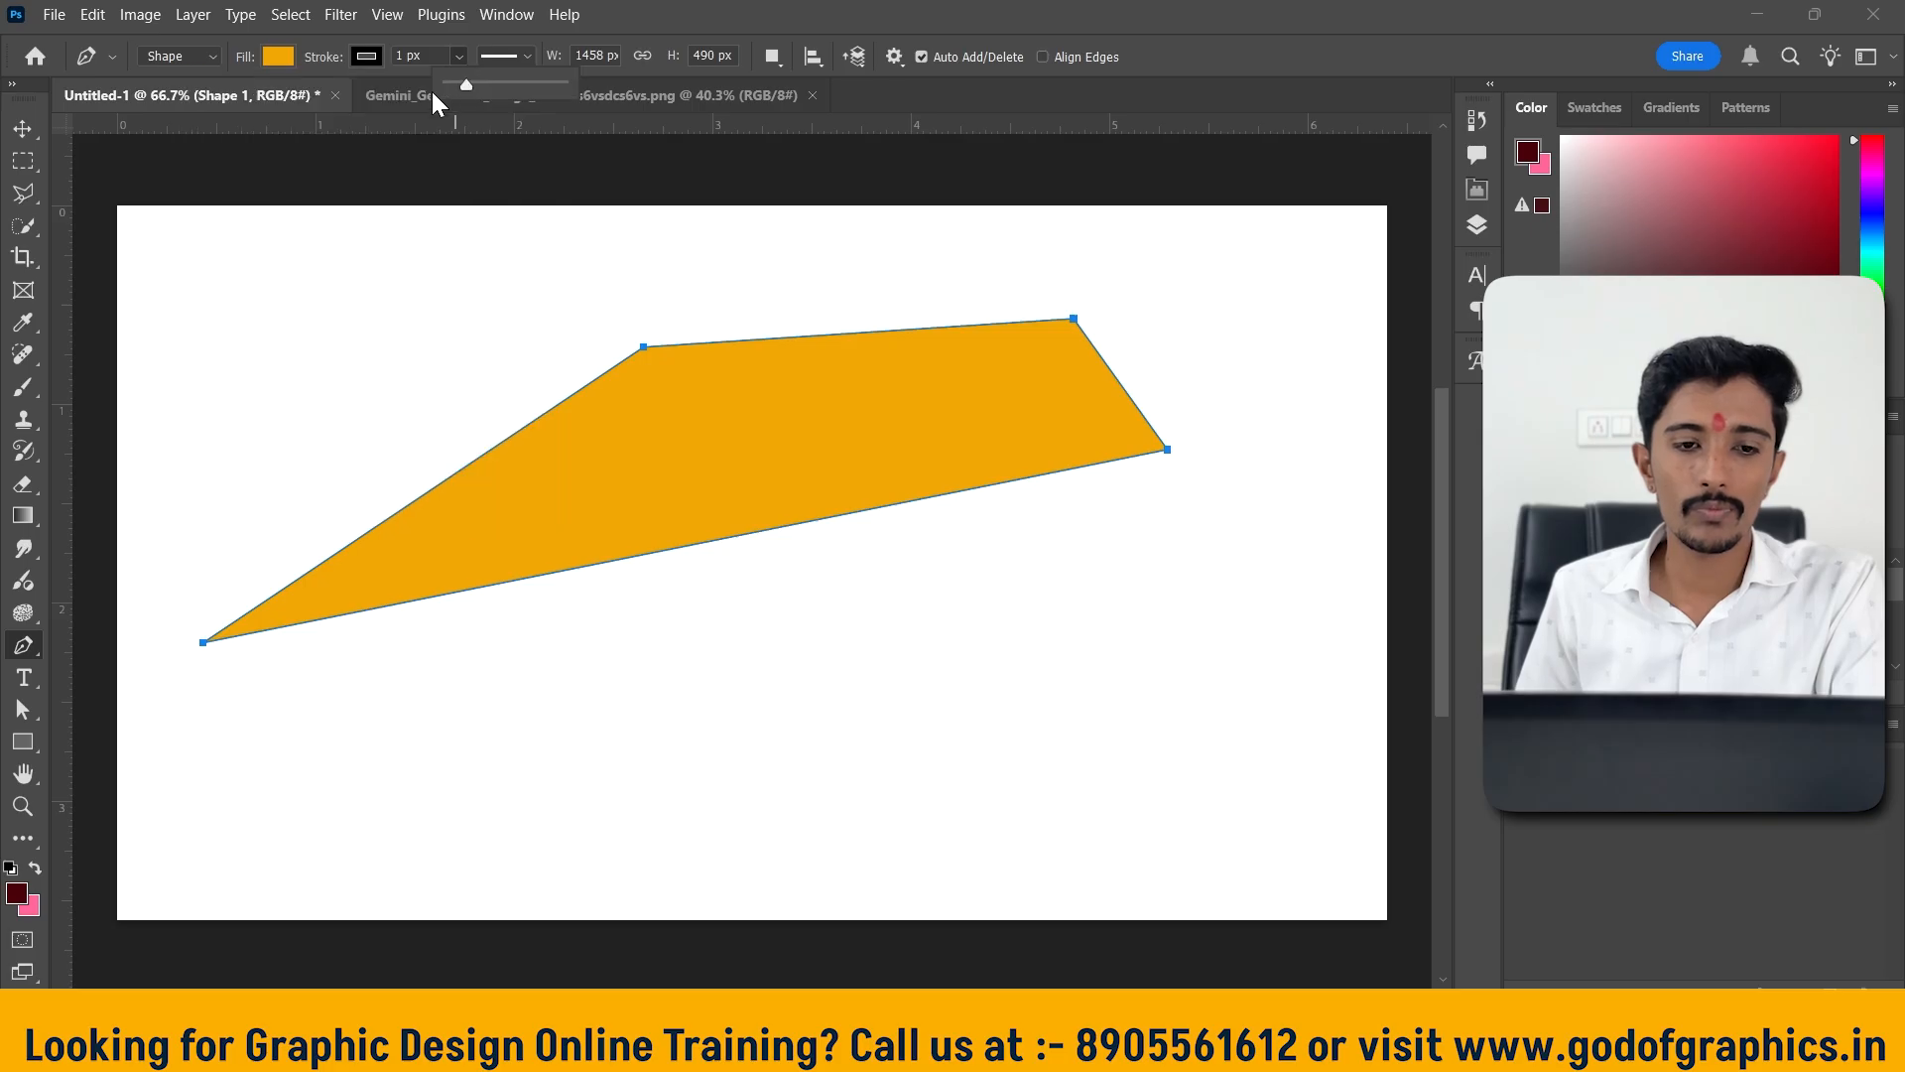
mouse_move(475, 84)
left_mouse_down()
mouse_move(494, 85)
mouse_move(475, 99)
mouse_move(491, 81)
mouse_move(457, 69)
left_mouse_up()
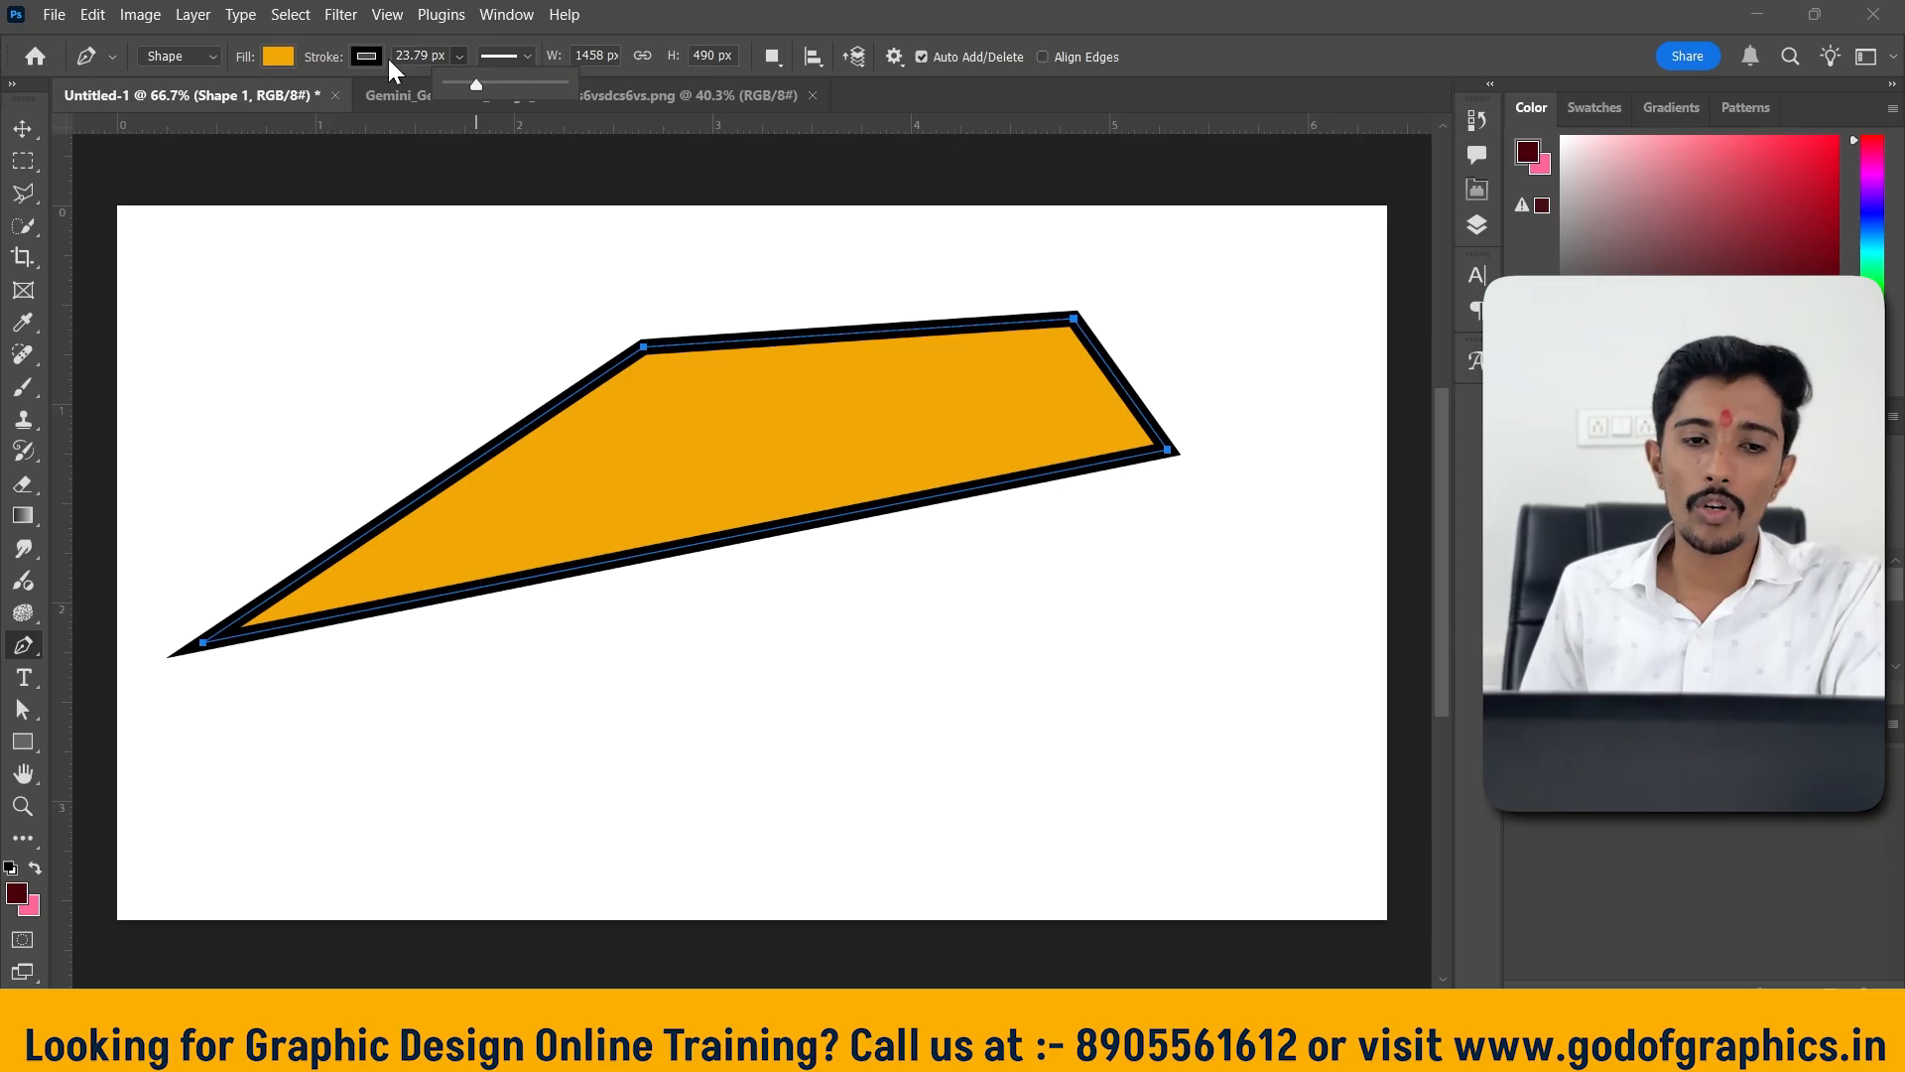
Try a dashed outline on the shape, choose the dotted stroke style instead and set its width to 7.41 px
left_click(527, 56)
left_click(519, 171)
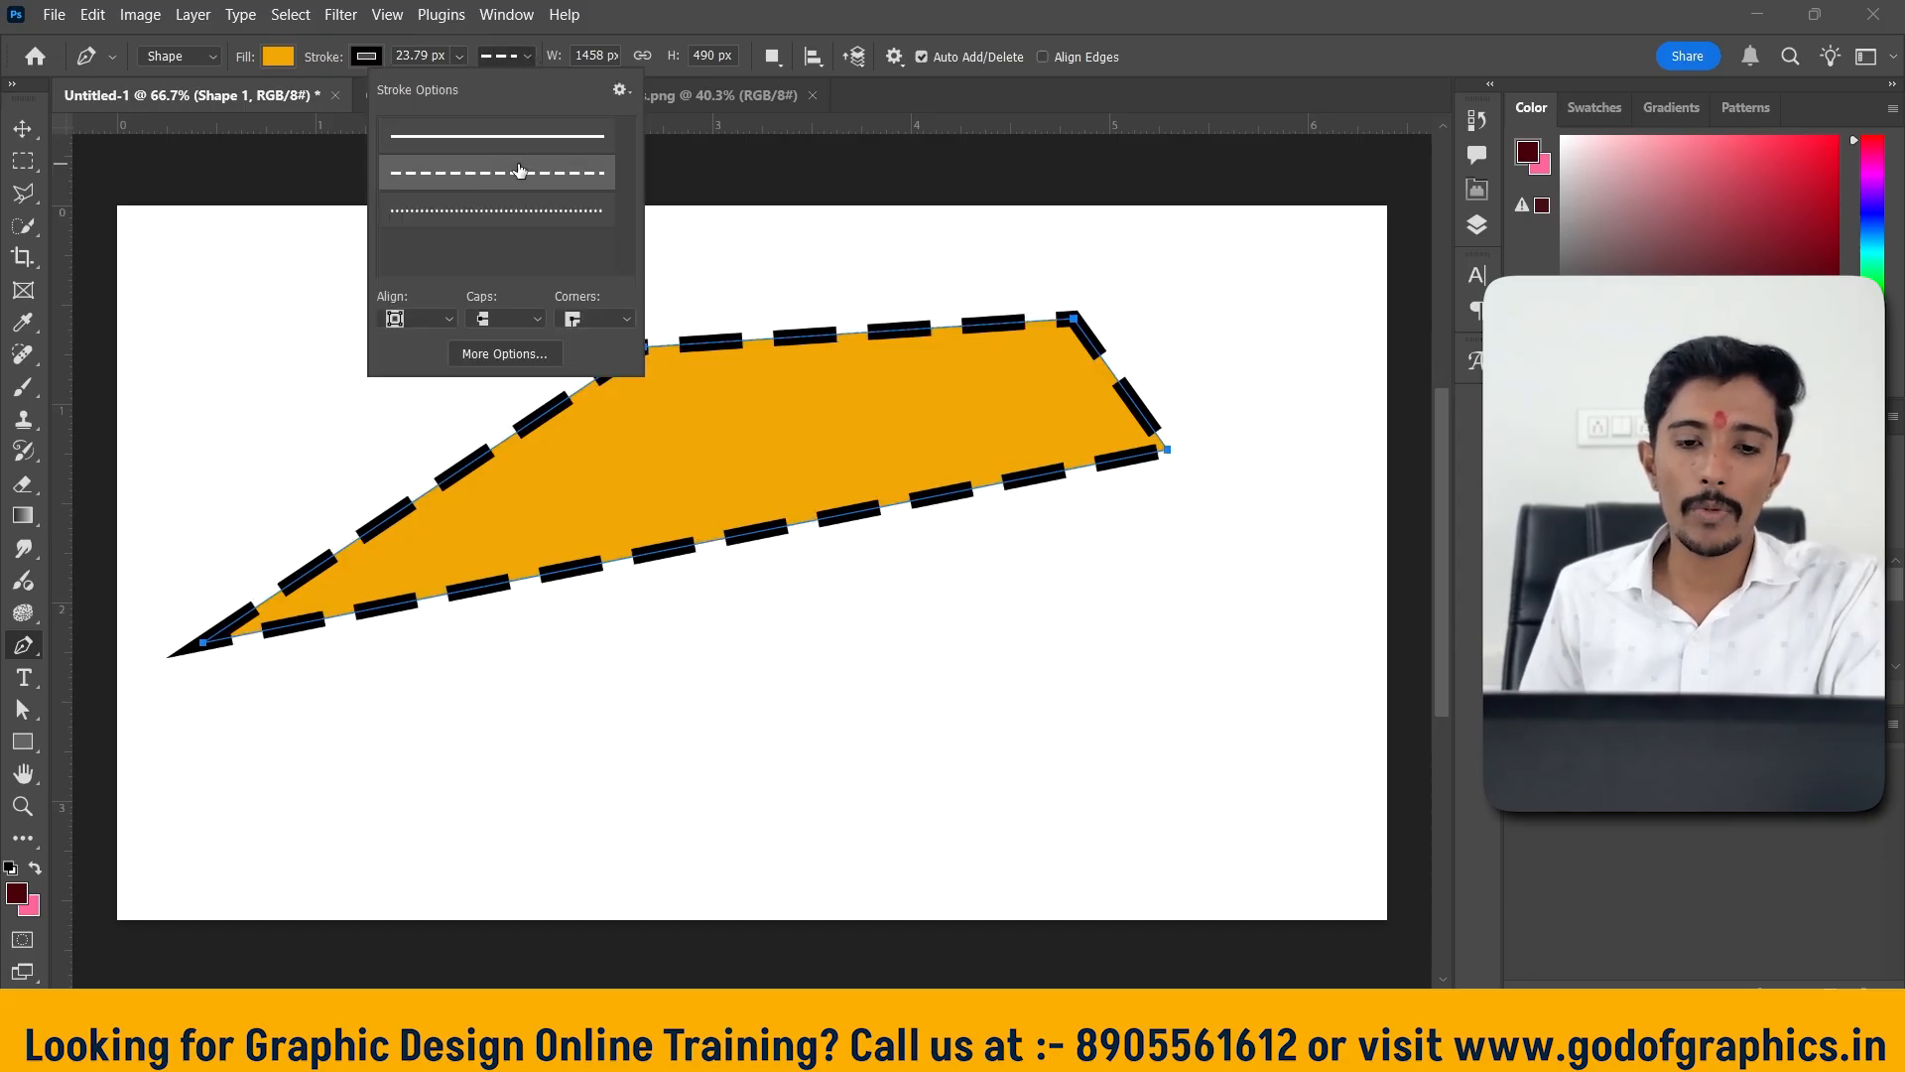
left_click(521, 220)
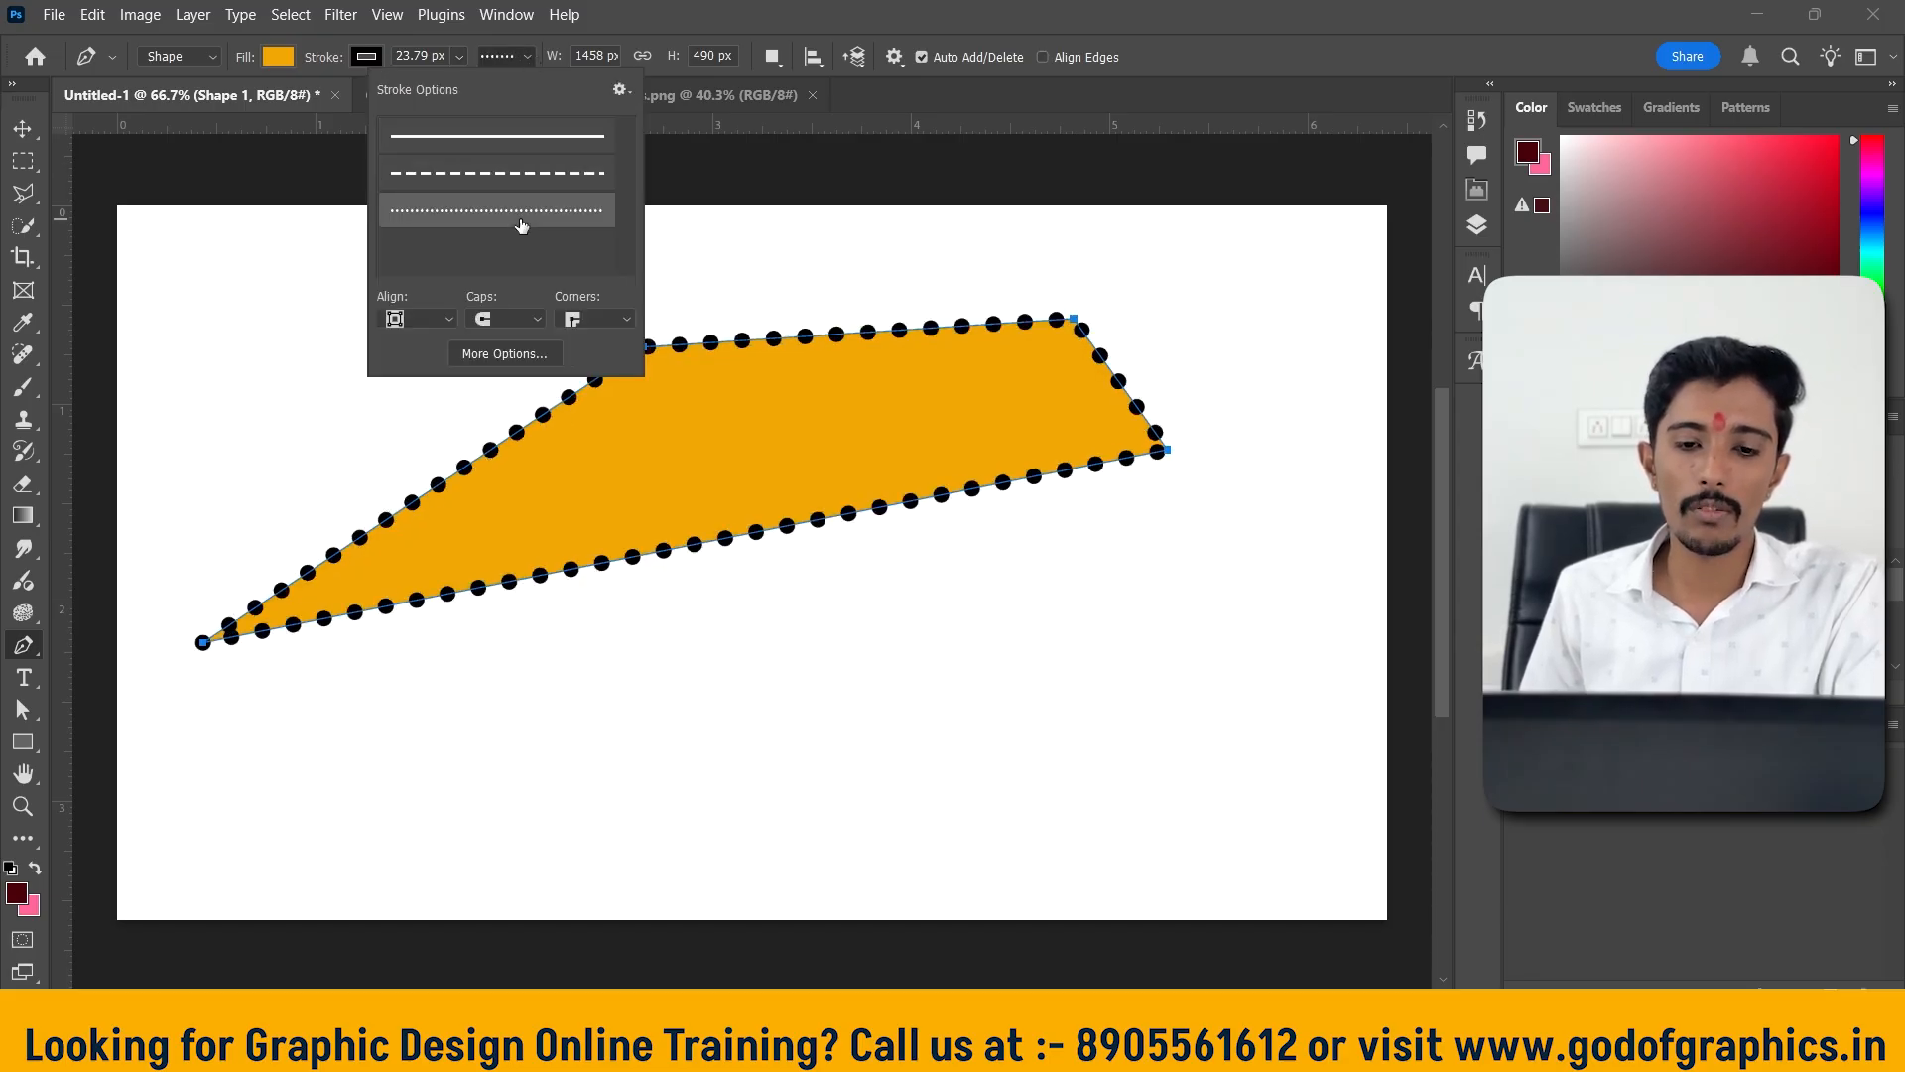
left_click(459, 56)
left_click_drag(455, 85, 462, 85)
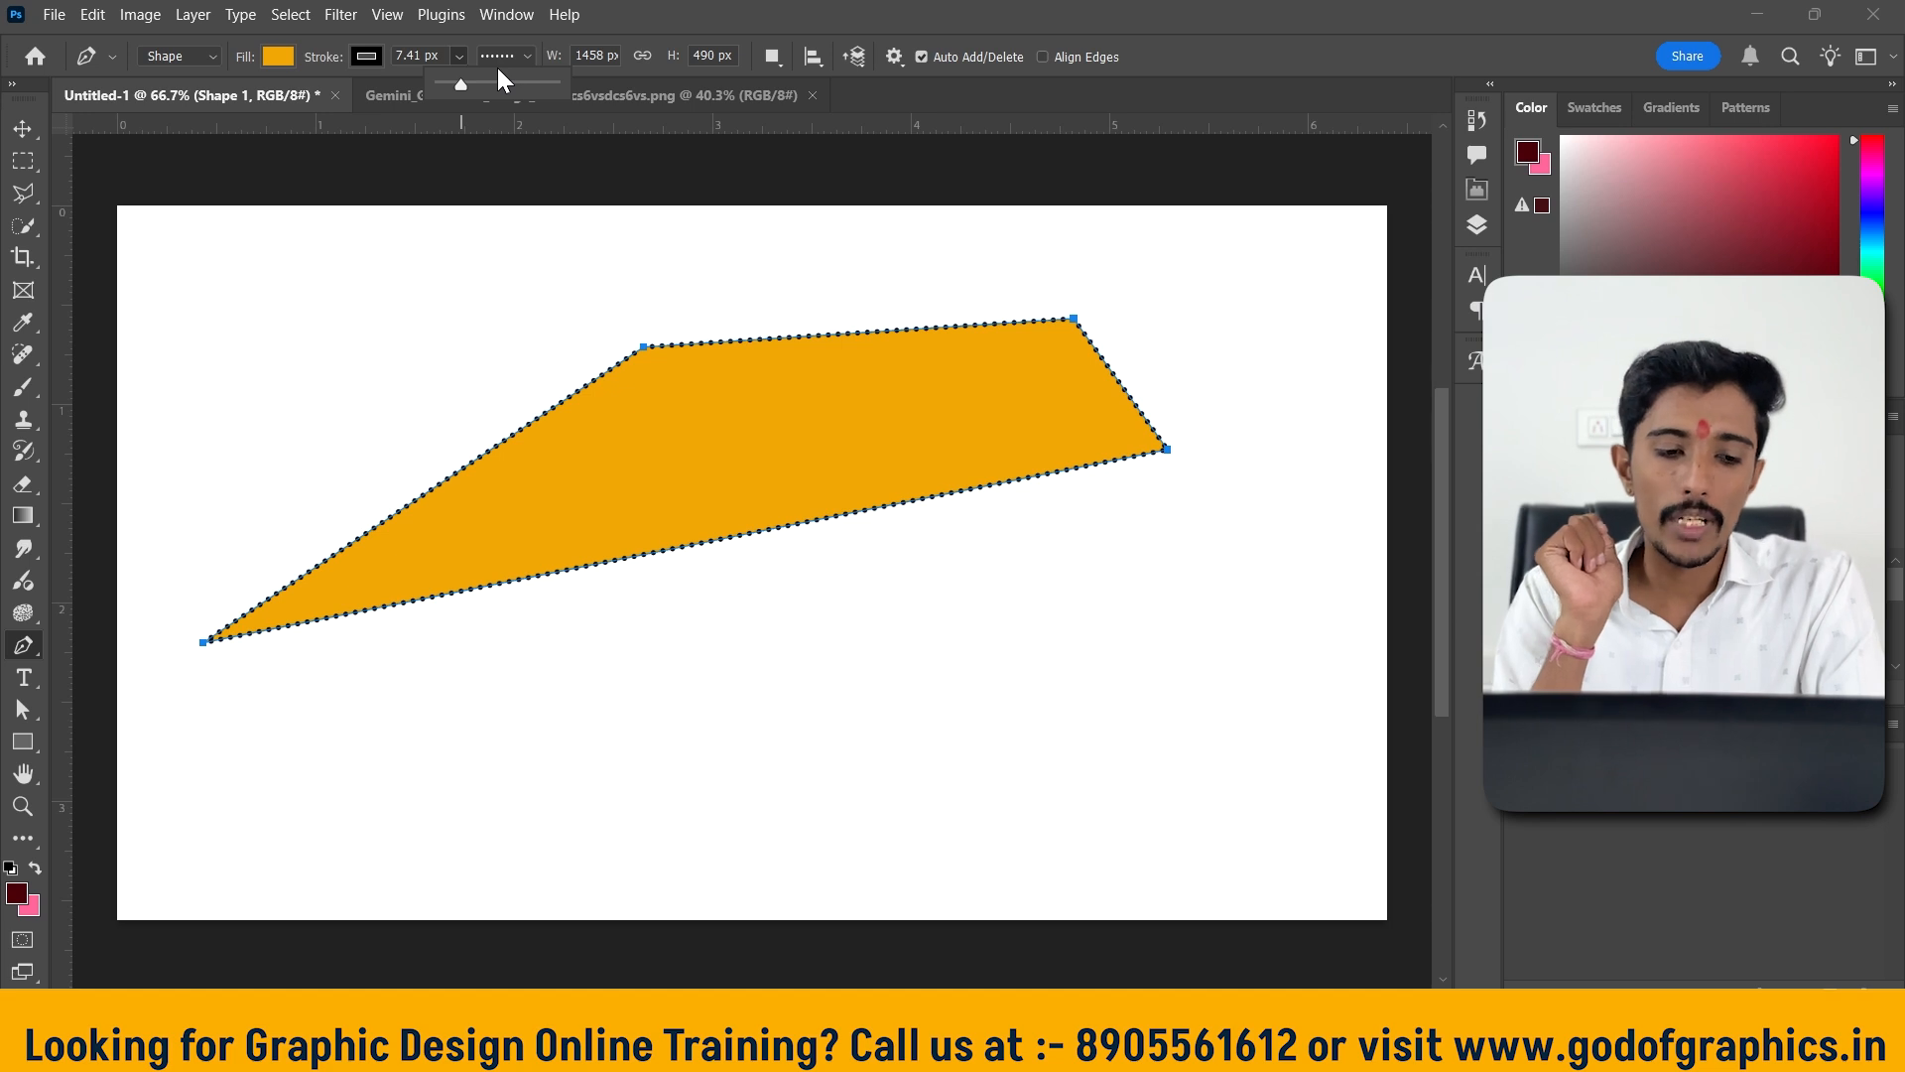
Move the dotted orange shape slightly lower on the canvas and delete it
left_click(22, 128)
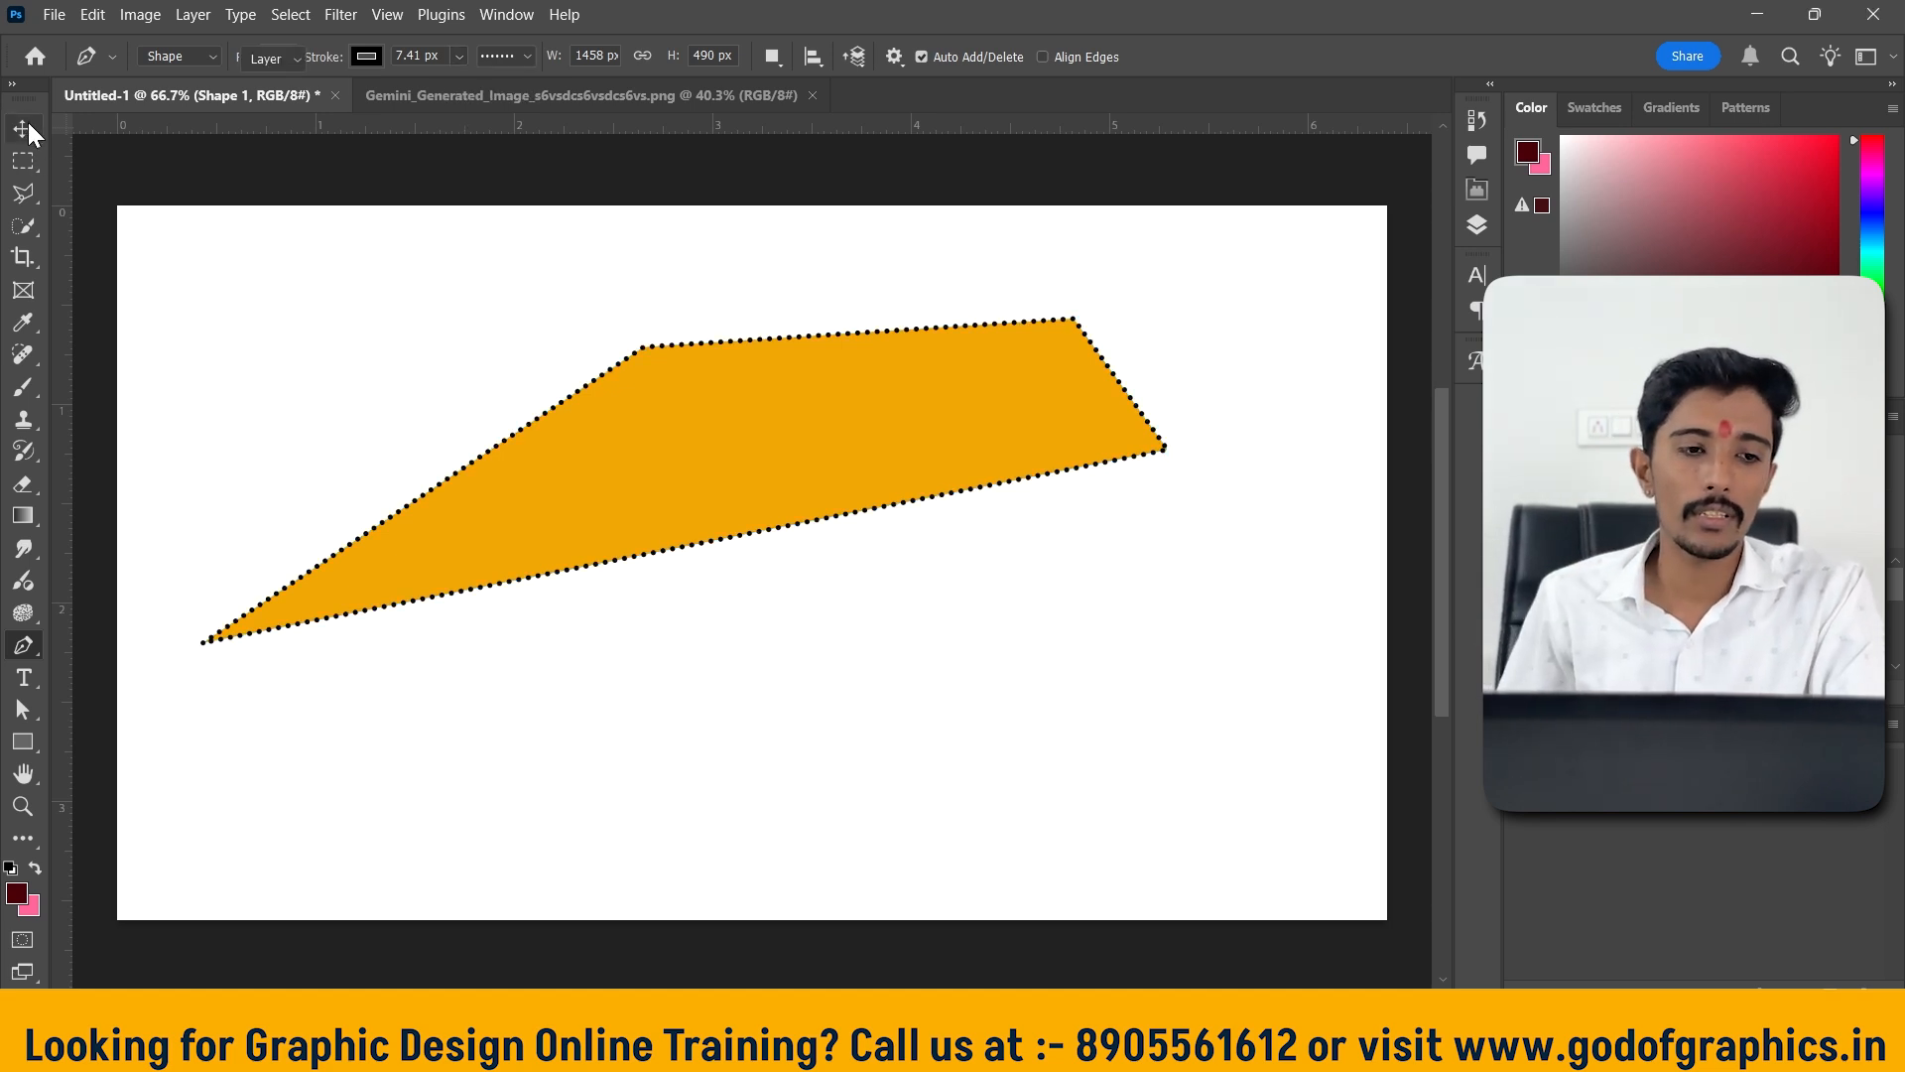
left_click_drag(778, 397, 766, 427)
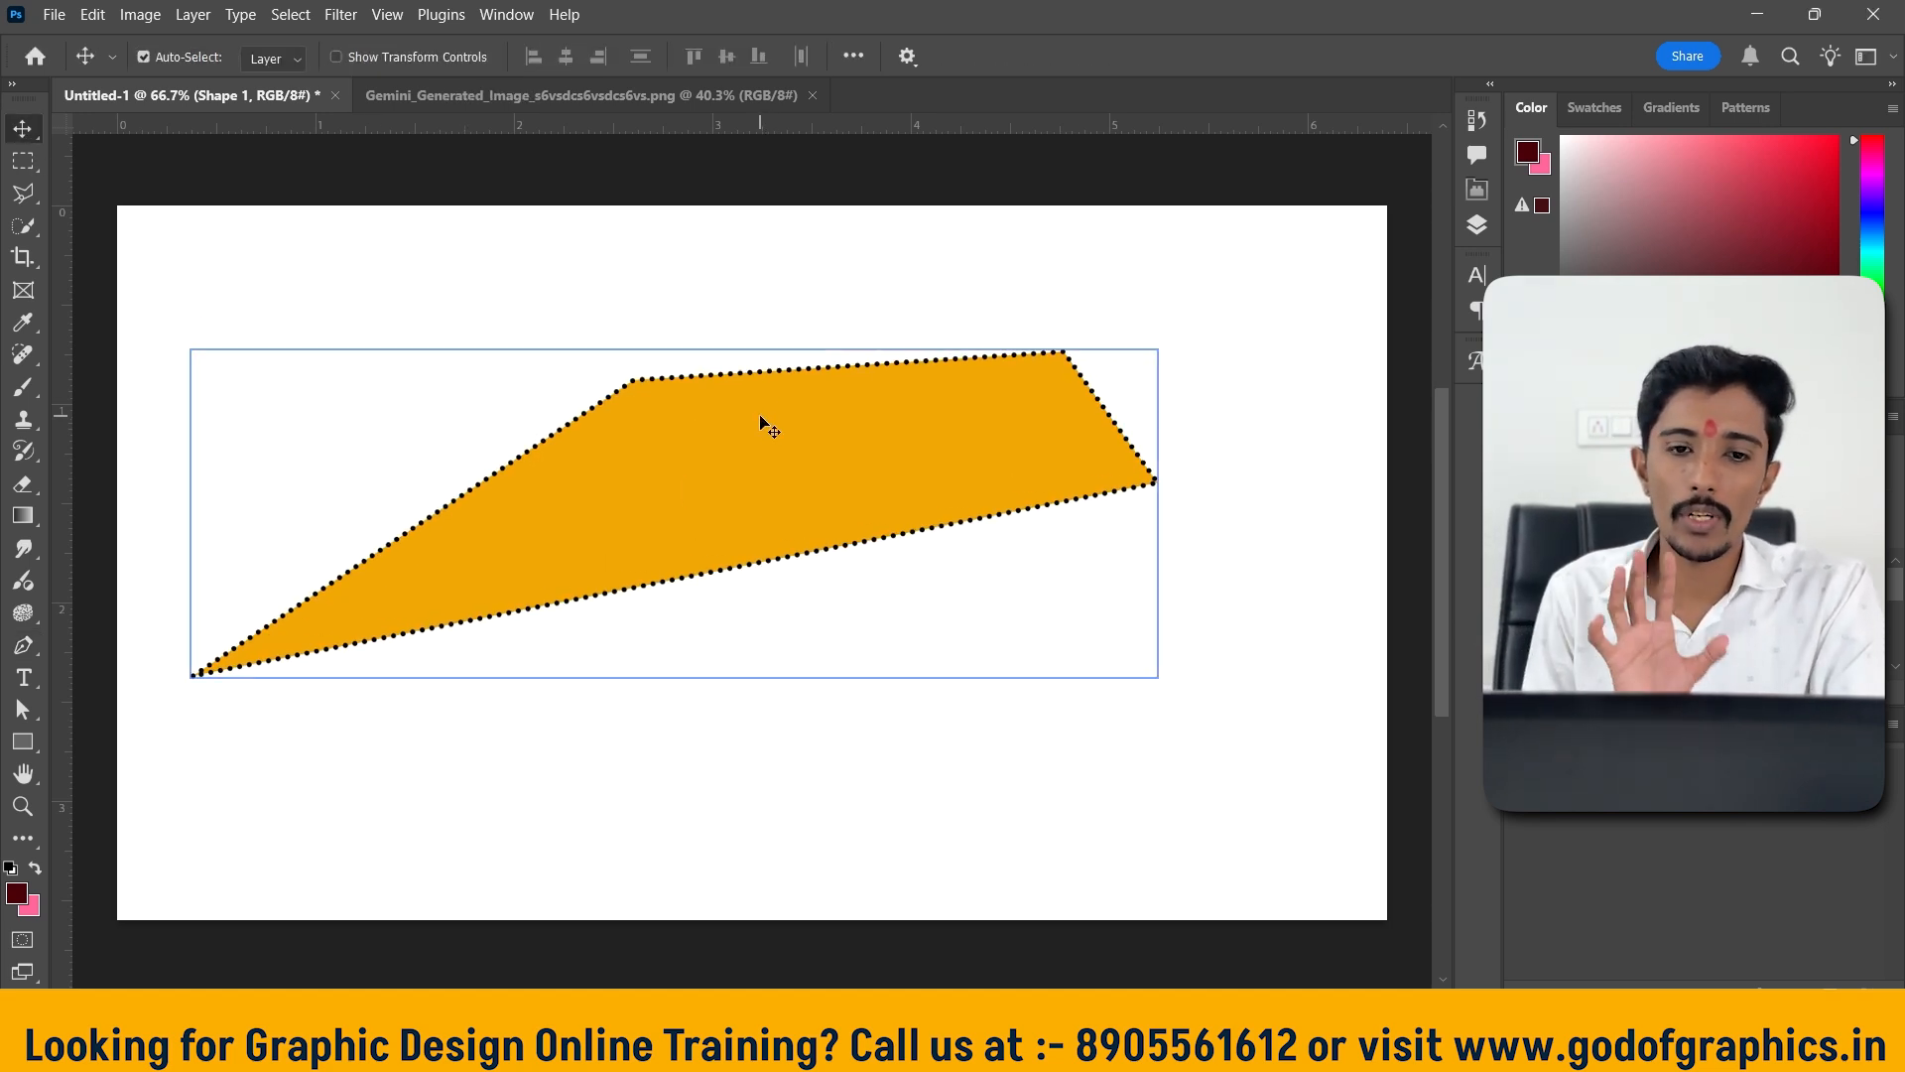
key("Delete")
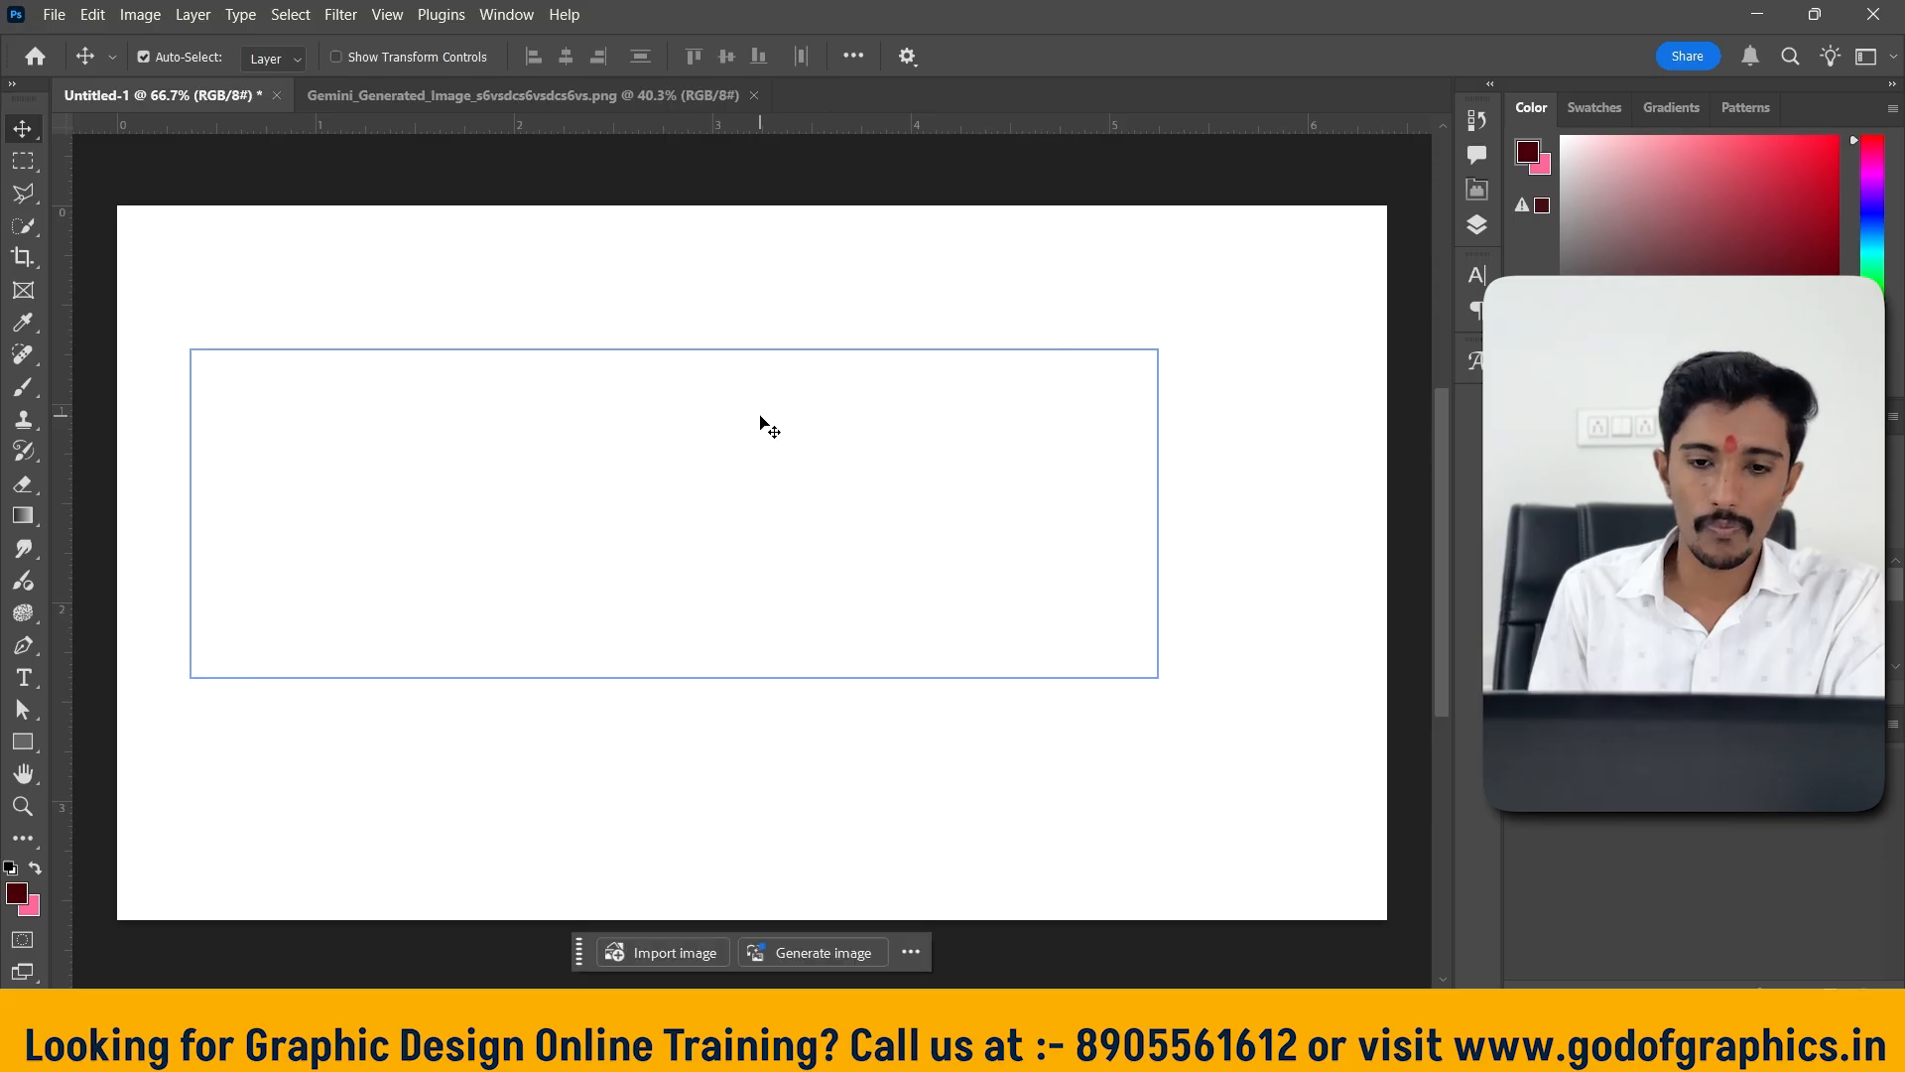
Draw another closed four-point shape with the Pen tool in Shape mode, about 1193 px wide and 673 px high
left_click(23, 645)
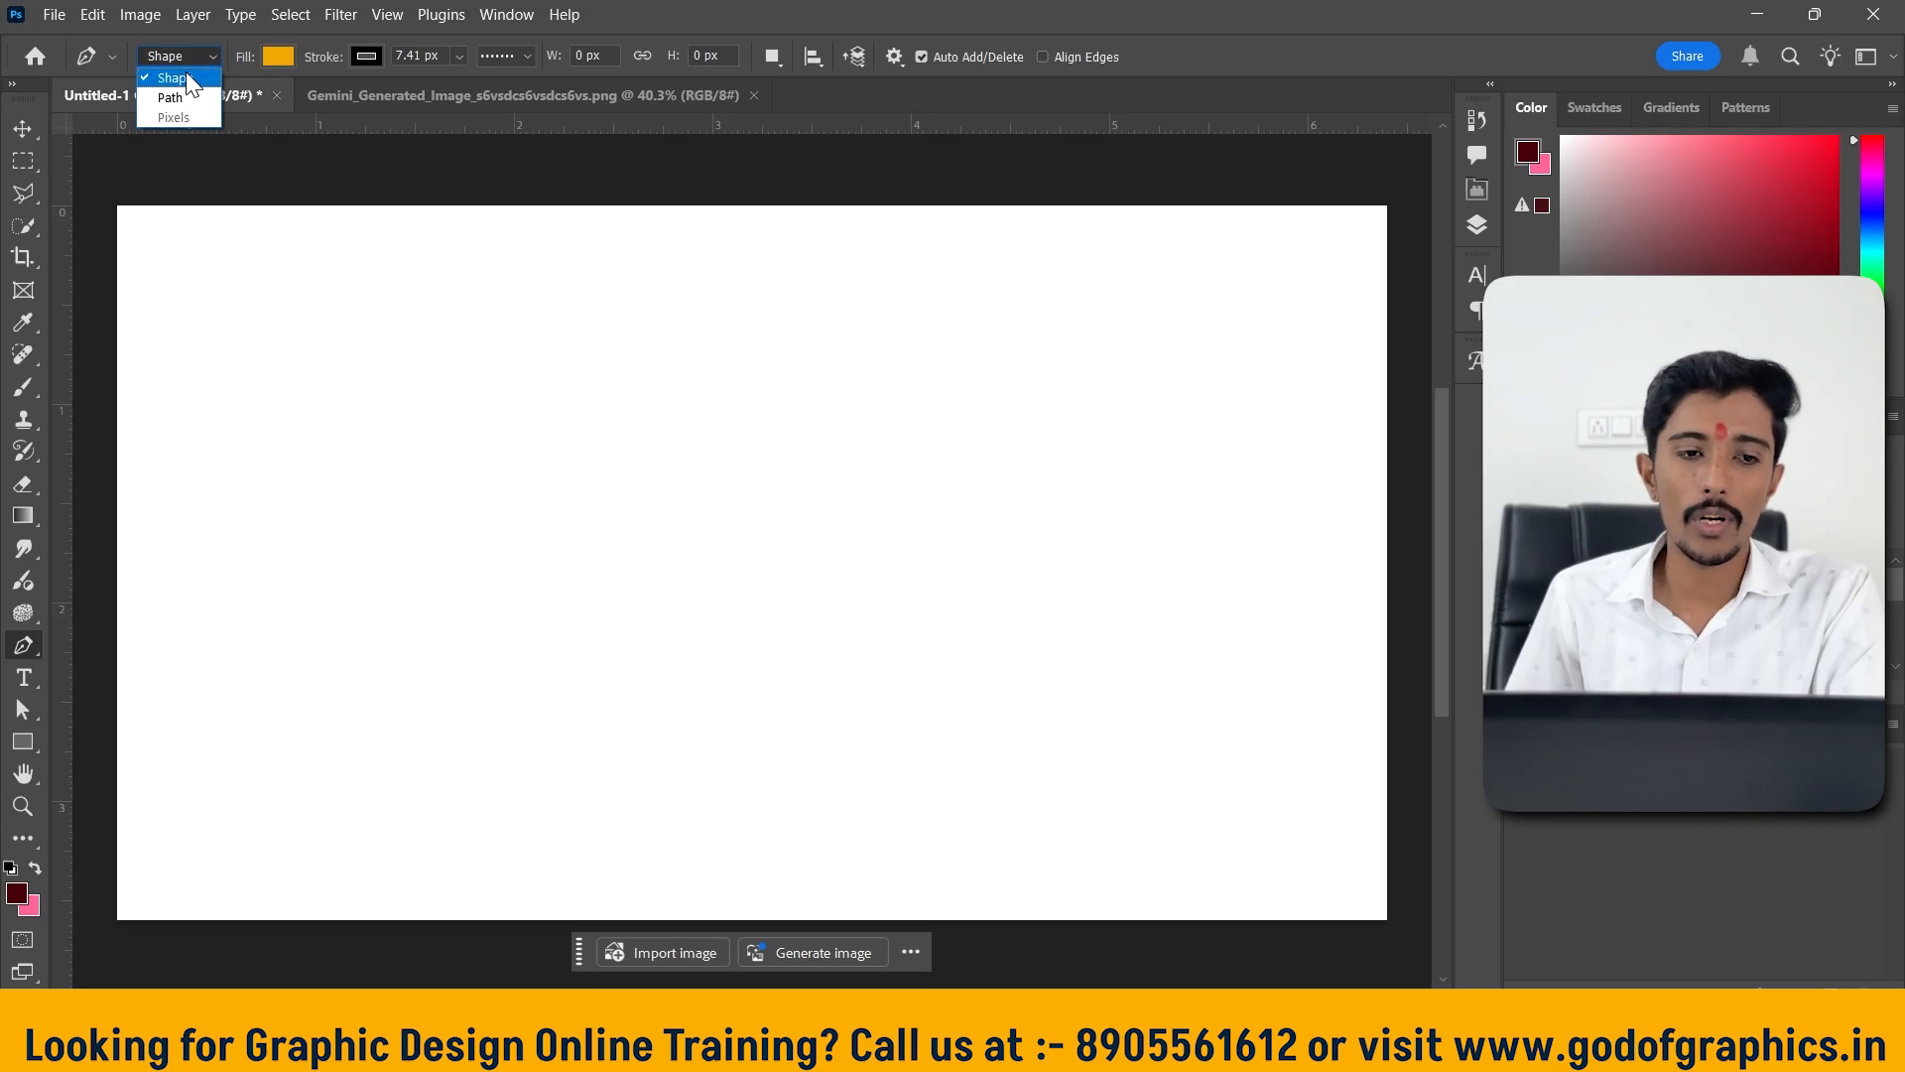
left_click(186, 75)
left_click(247, 492)
left_click(530, 298)
left_click(1035, 642)
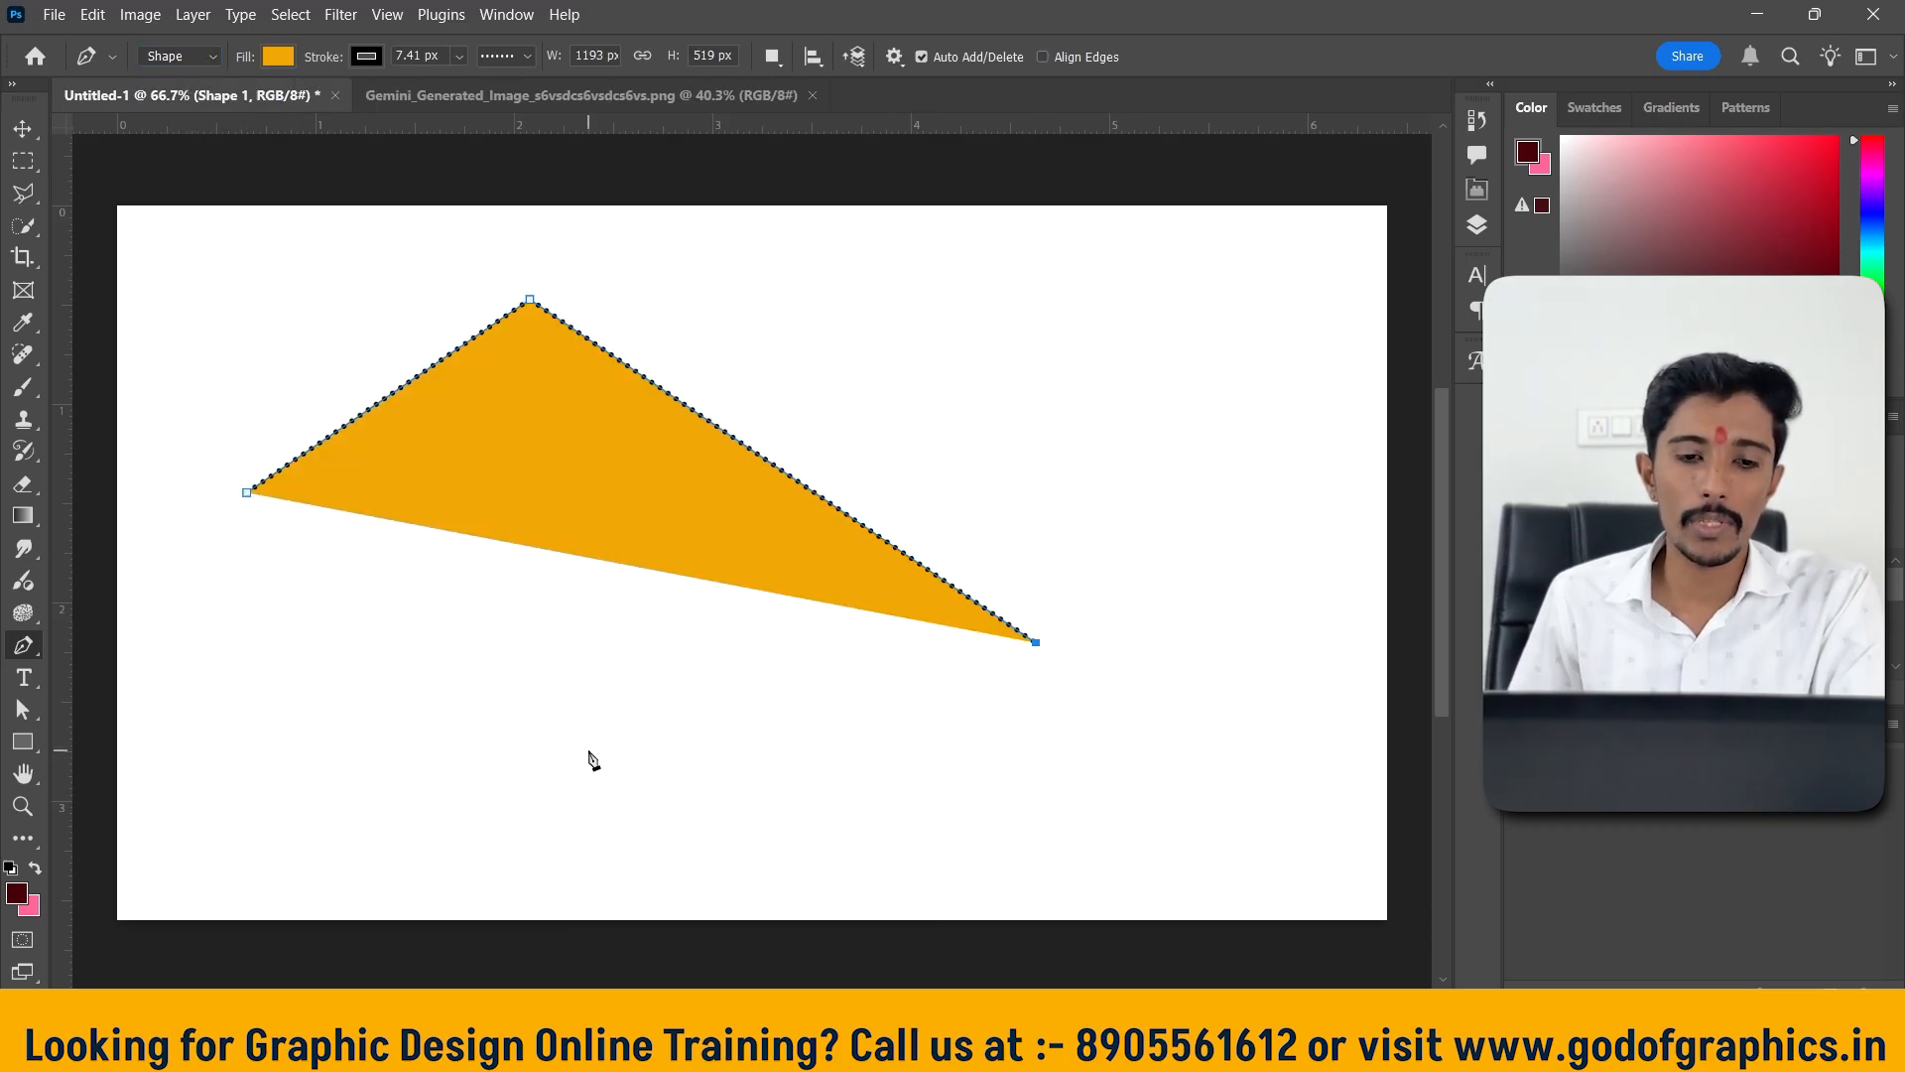
left_click(357, 744)
left_click(247, 492)
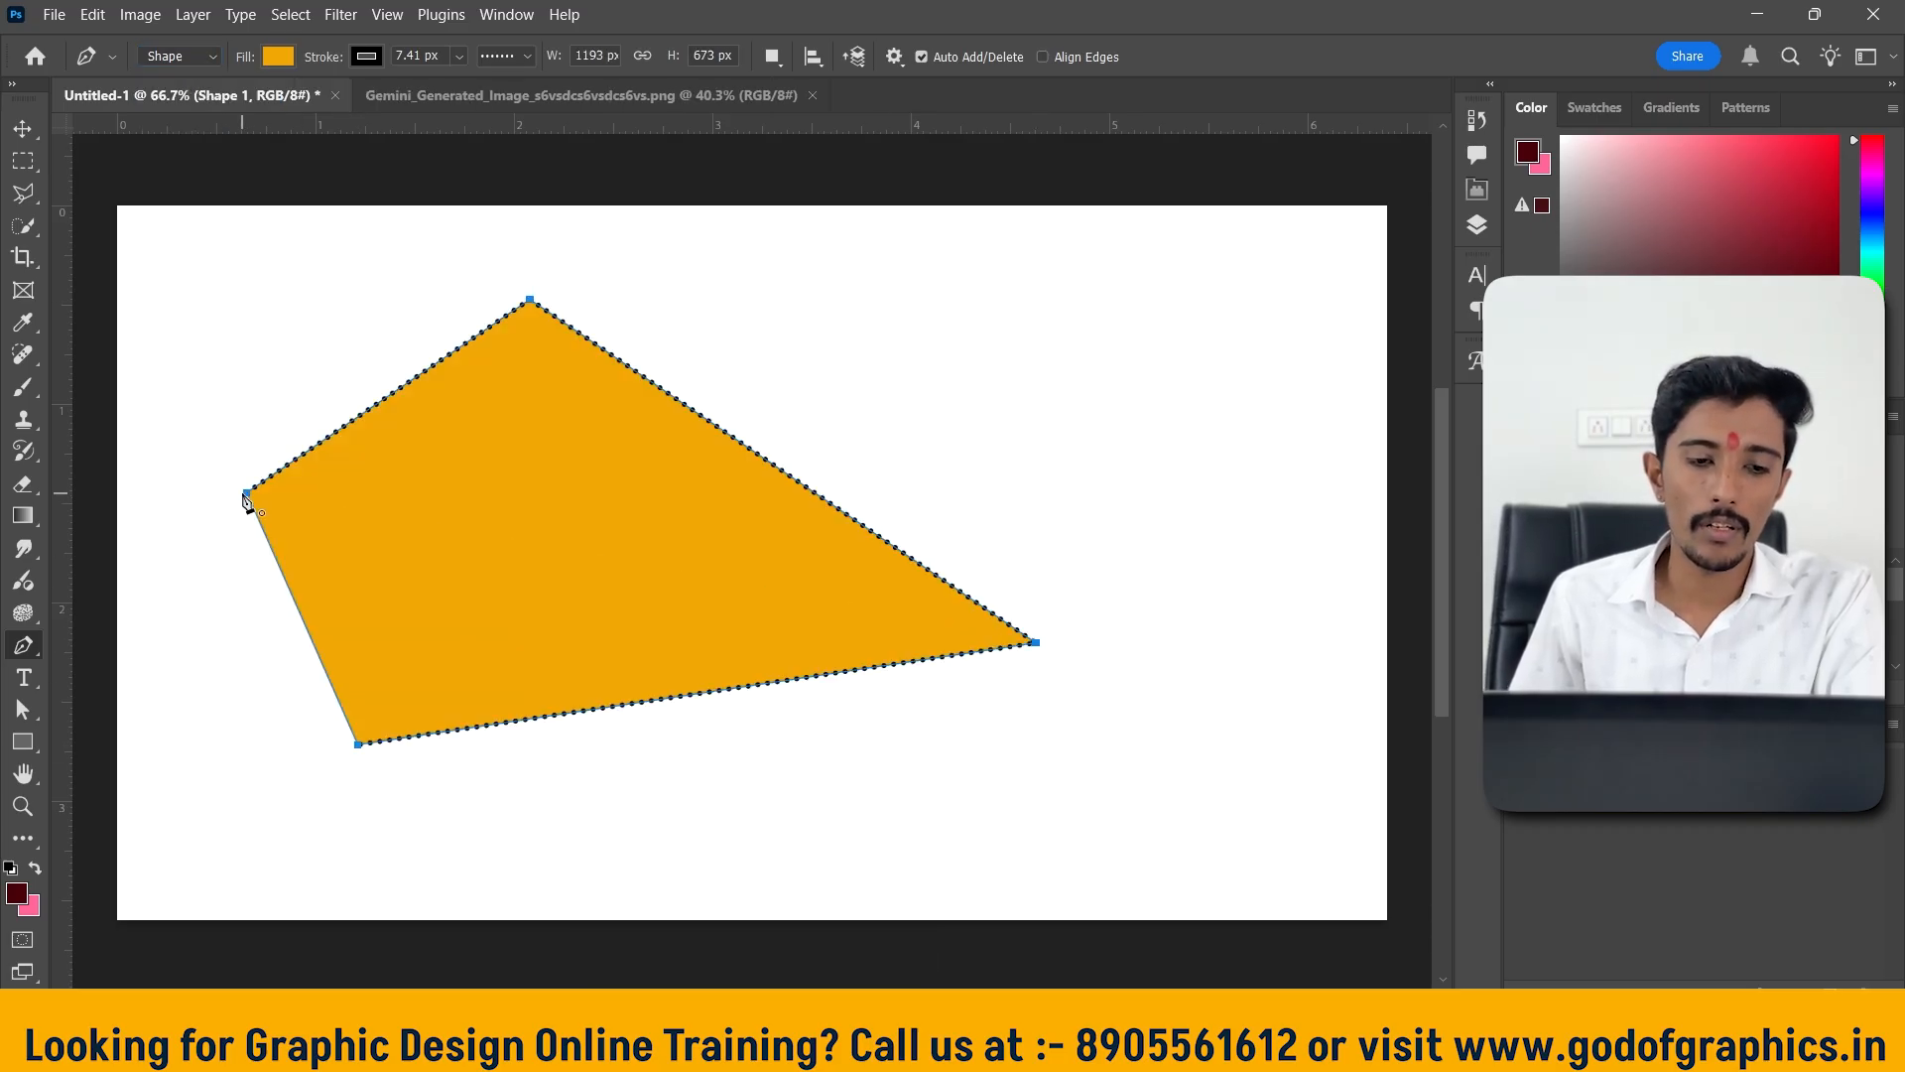
Show the layer list to examine the new shape's layer, and delete that shape
left_click(20, 122)
left_click(1469, 229)
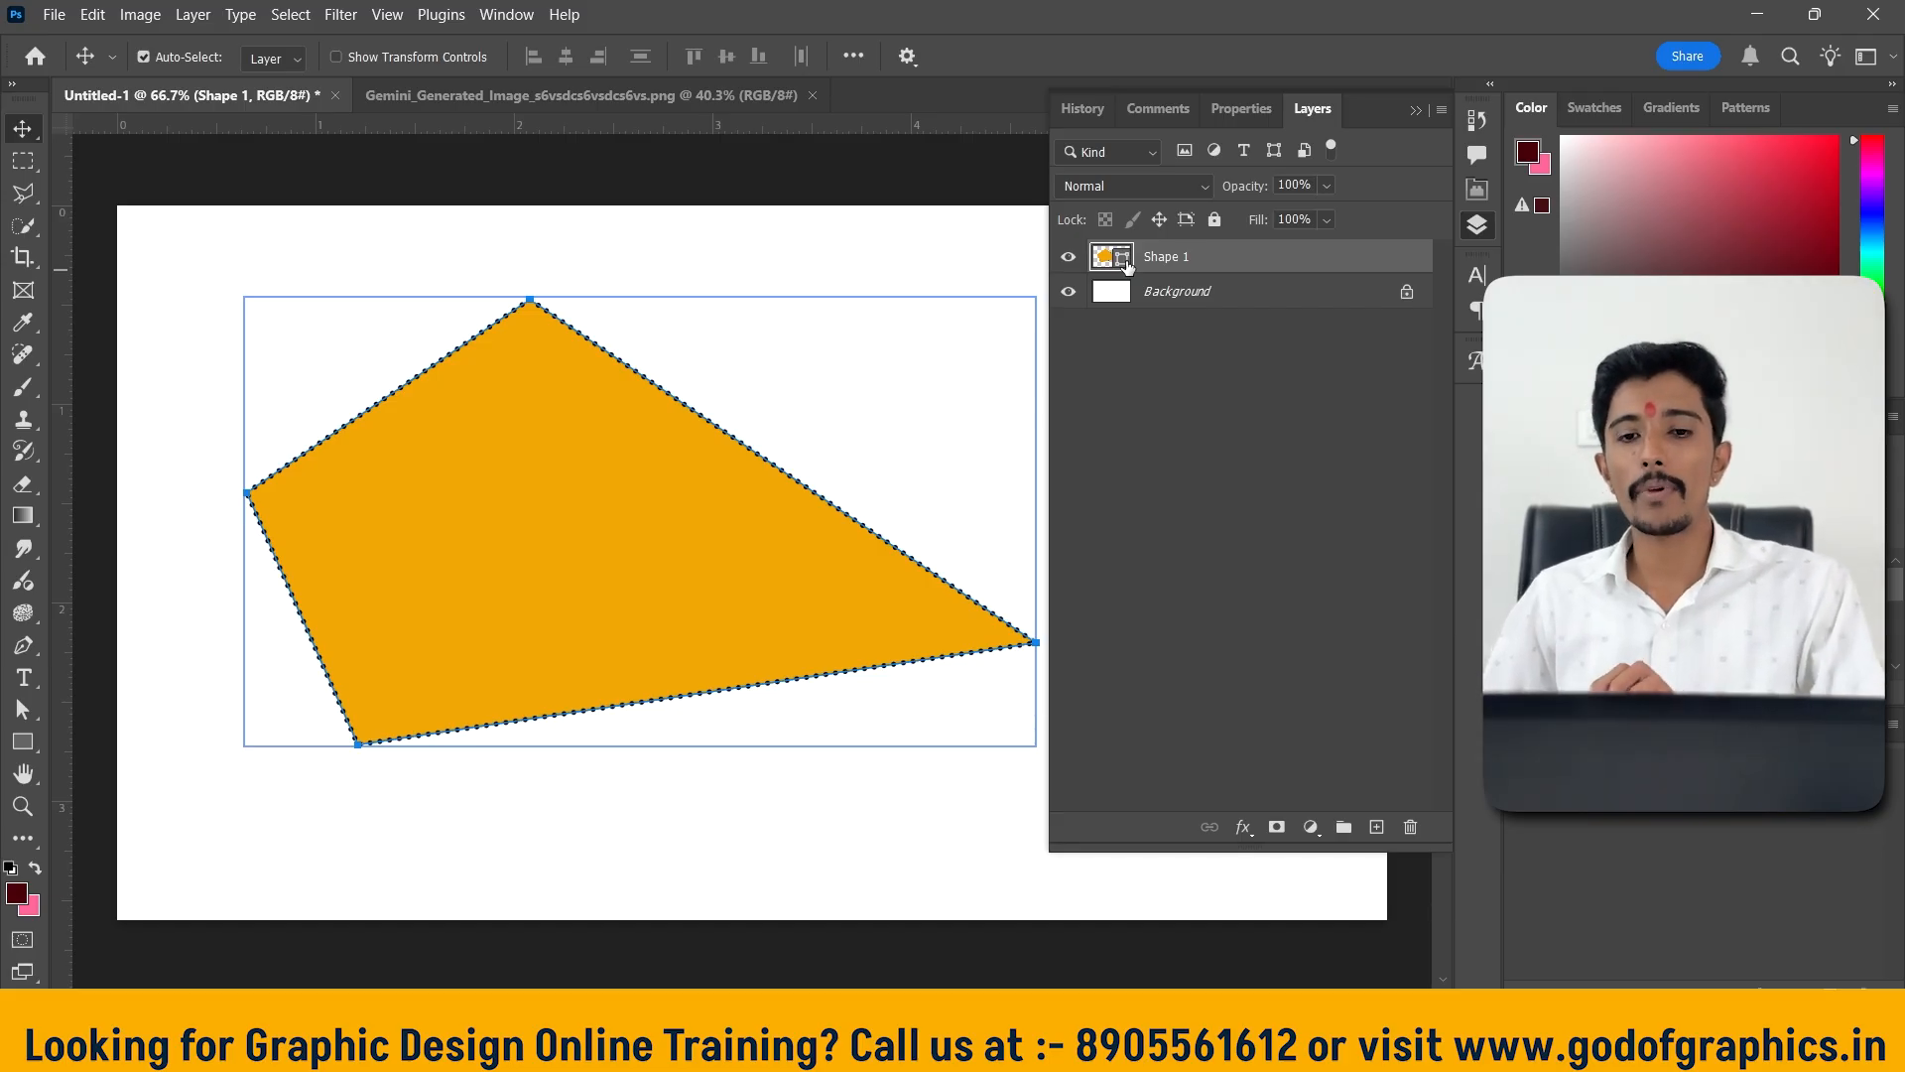
key("Delete")
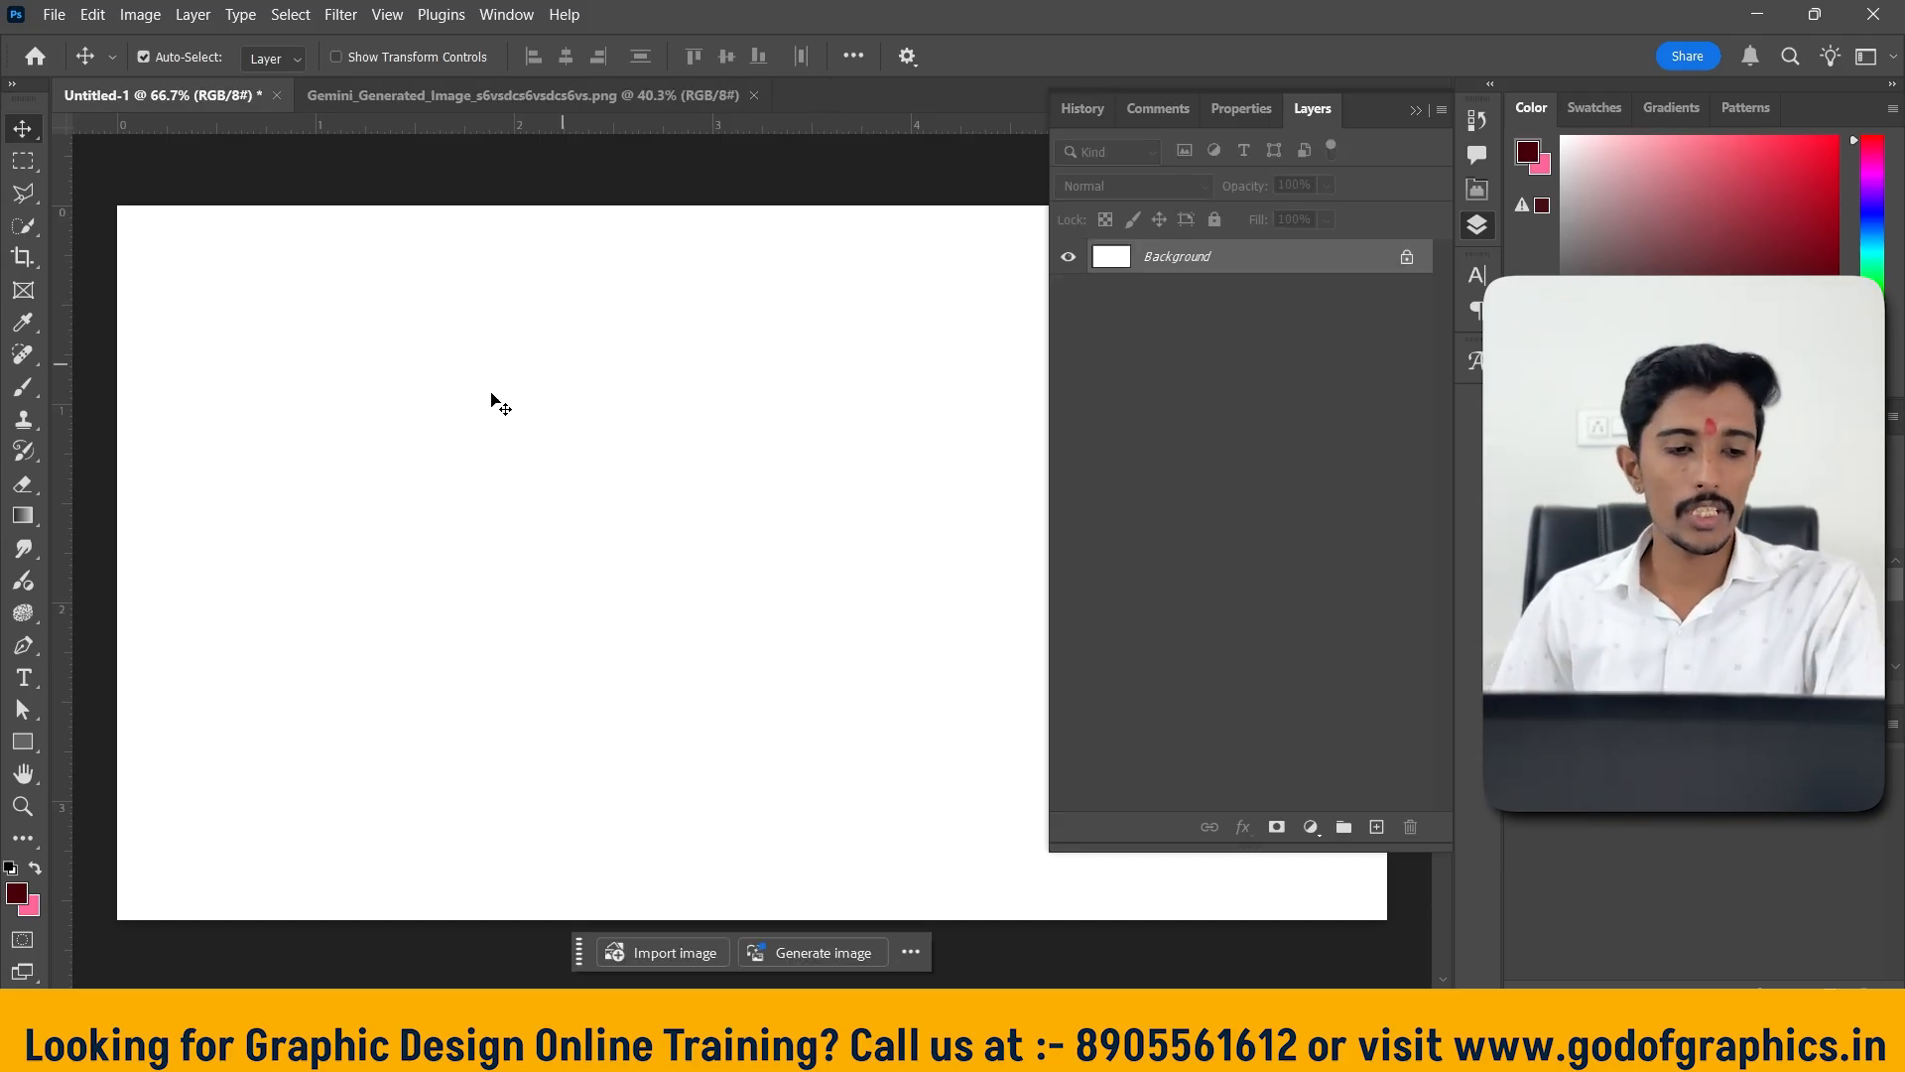
Reselect the Pen tool, hide the layer list and set the tool to Path mode
left_click(23, 645)
left_click(105, 647)
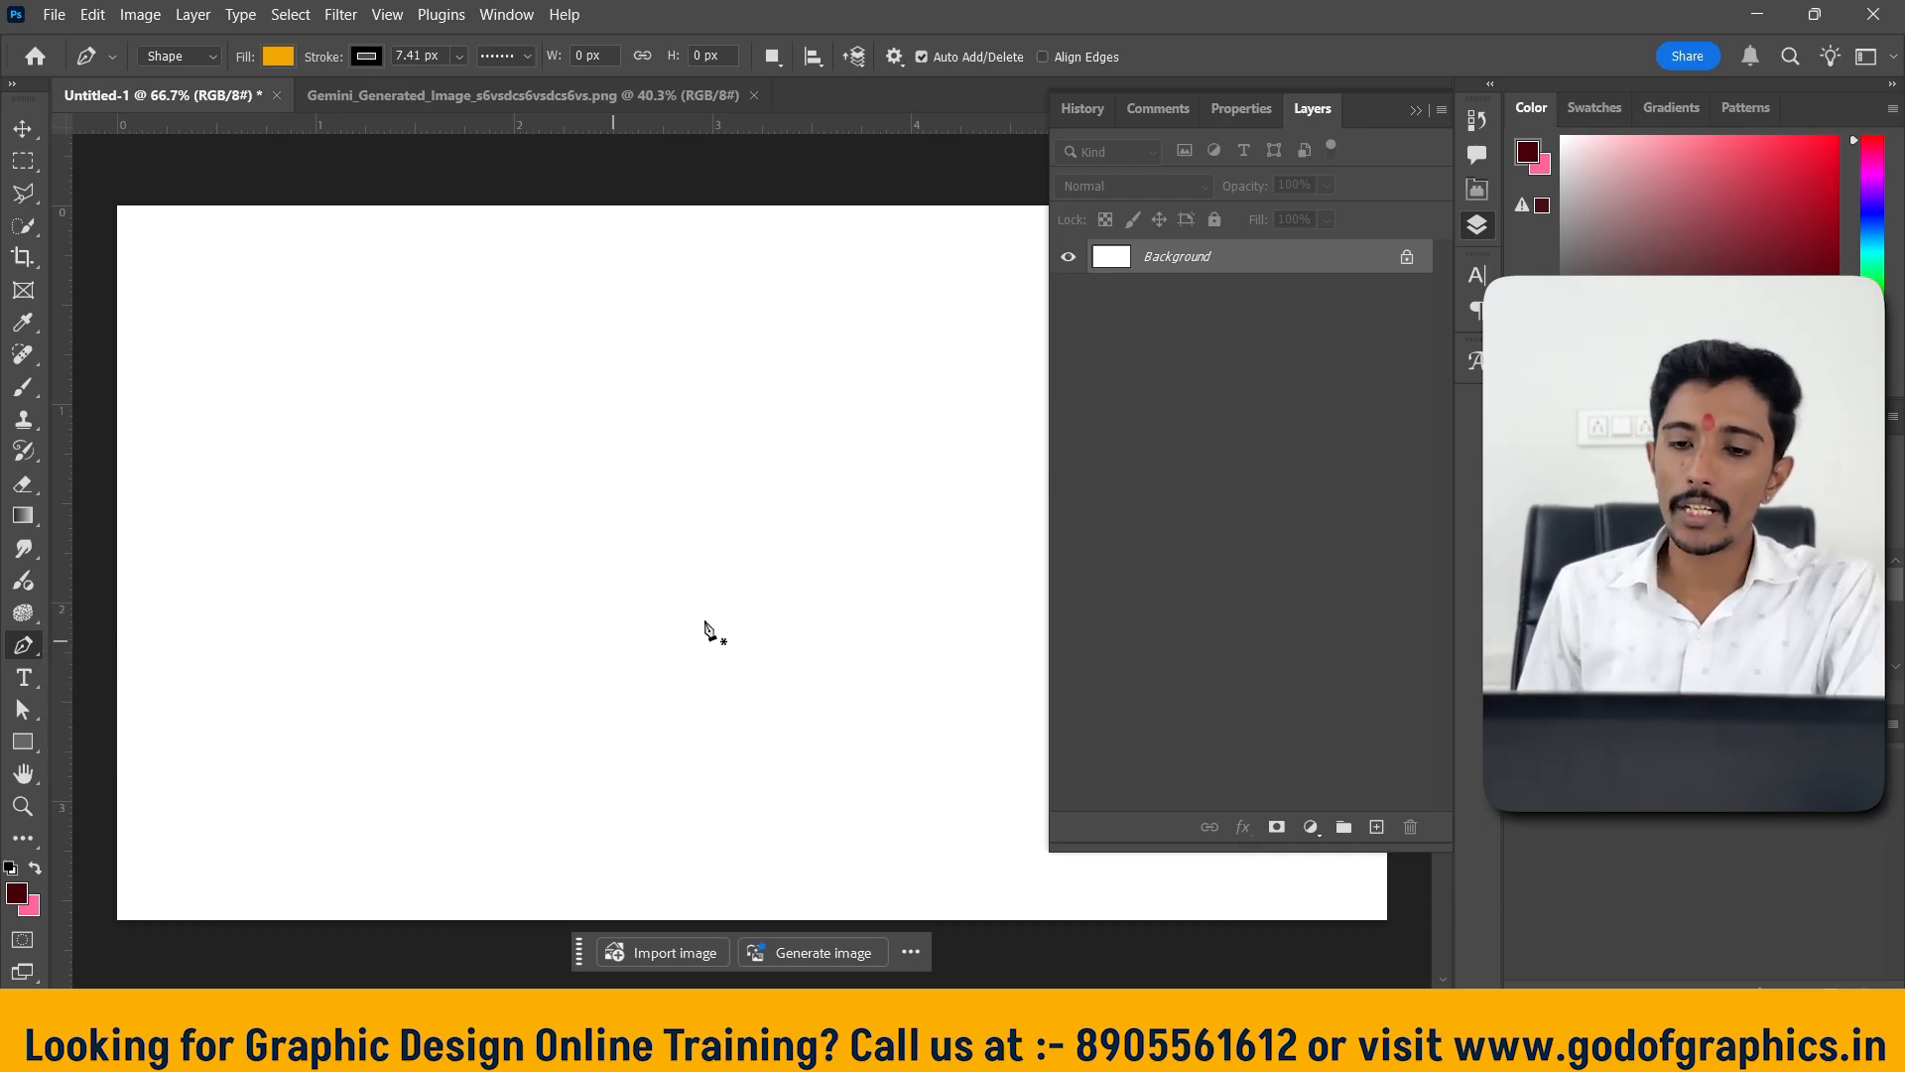
left_click(1416, 110)
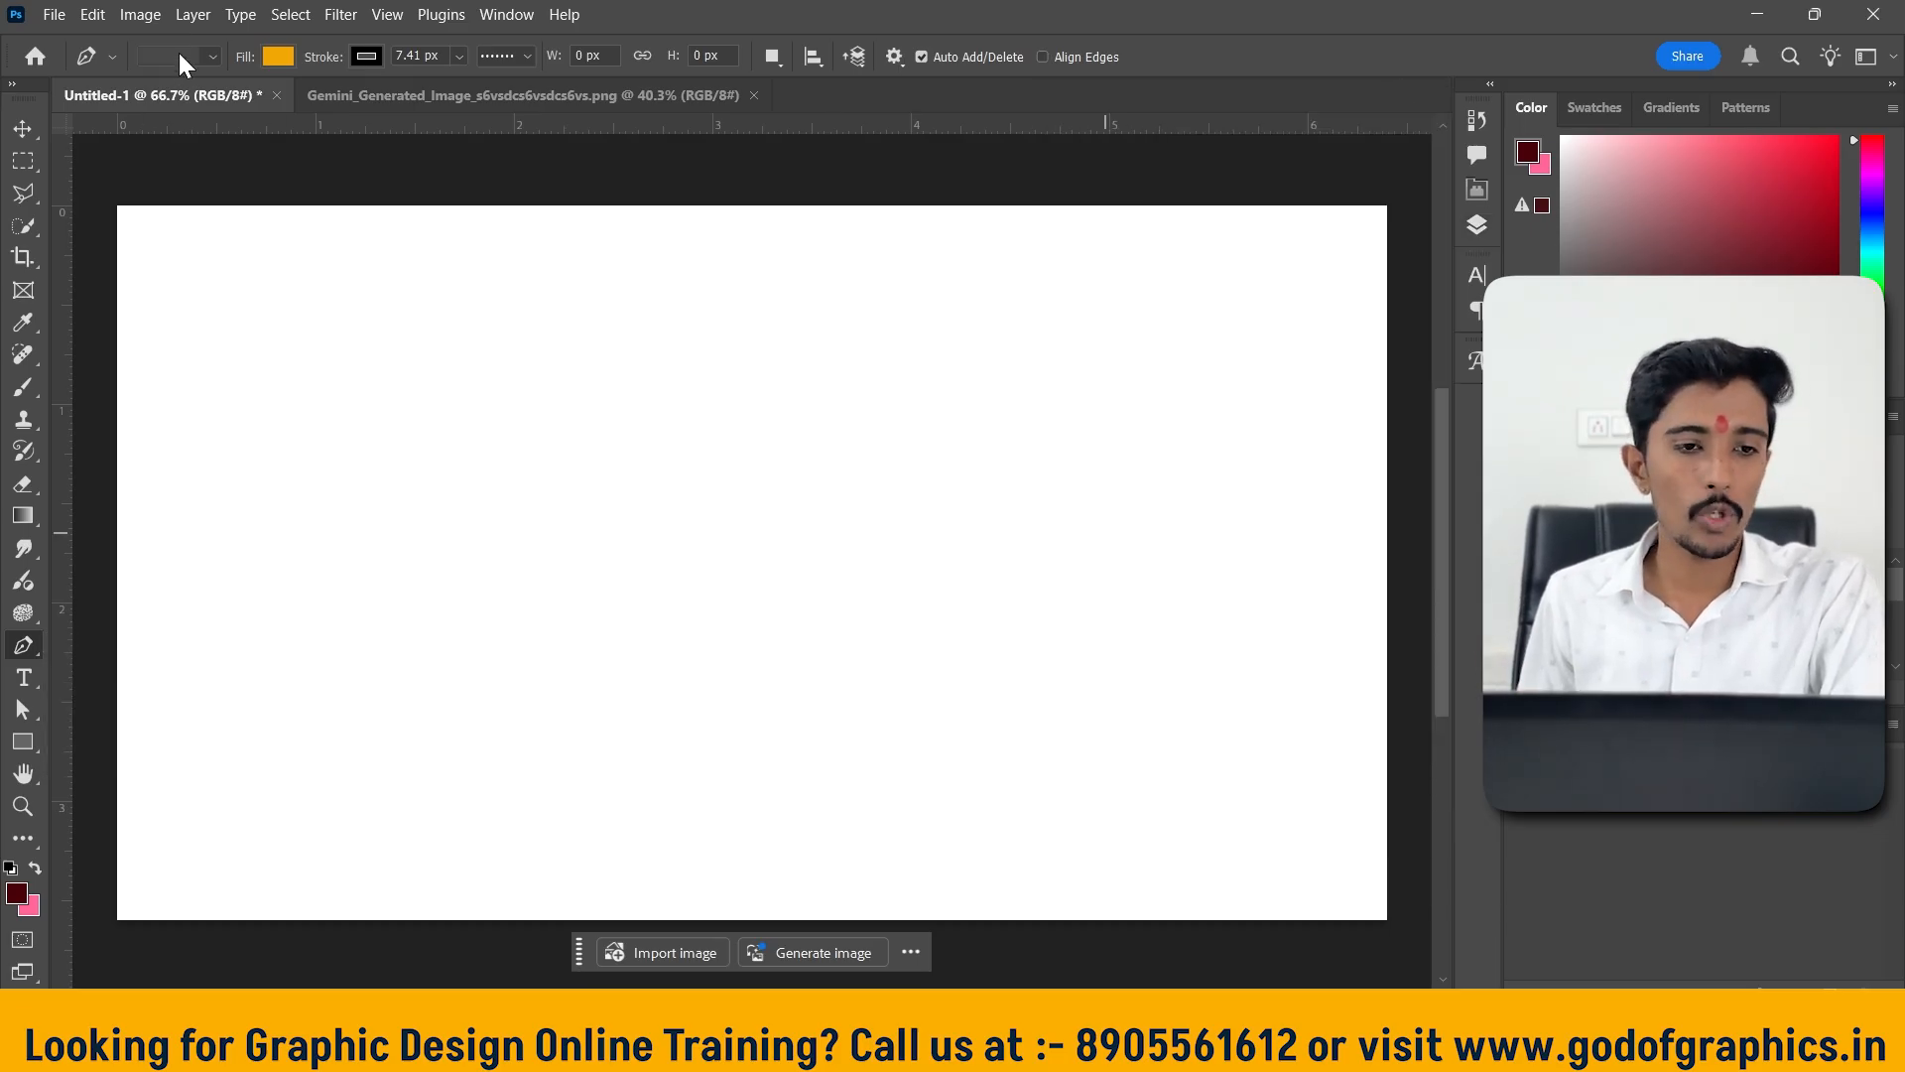
left_click(181, 59)
left_click(171, 97)
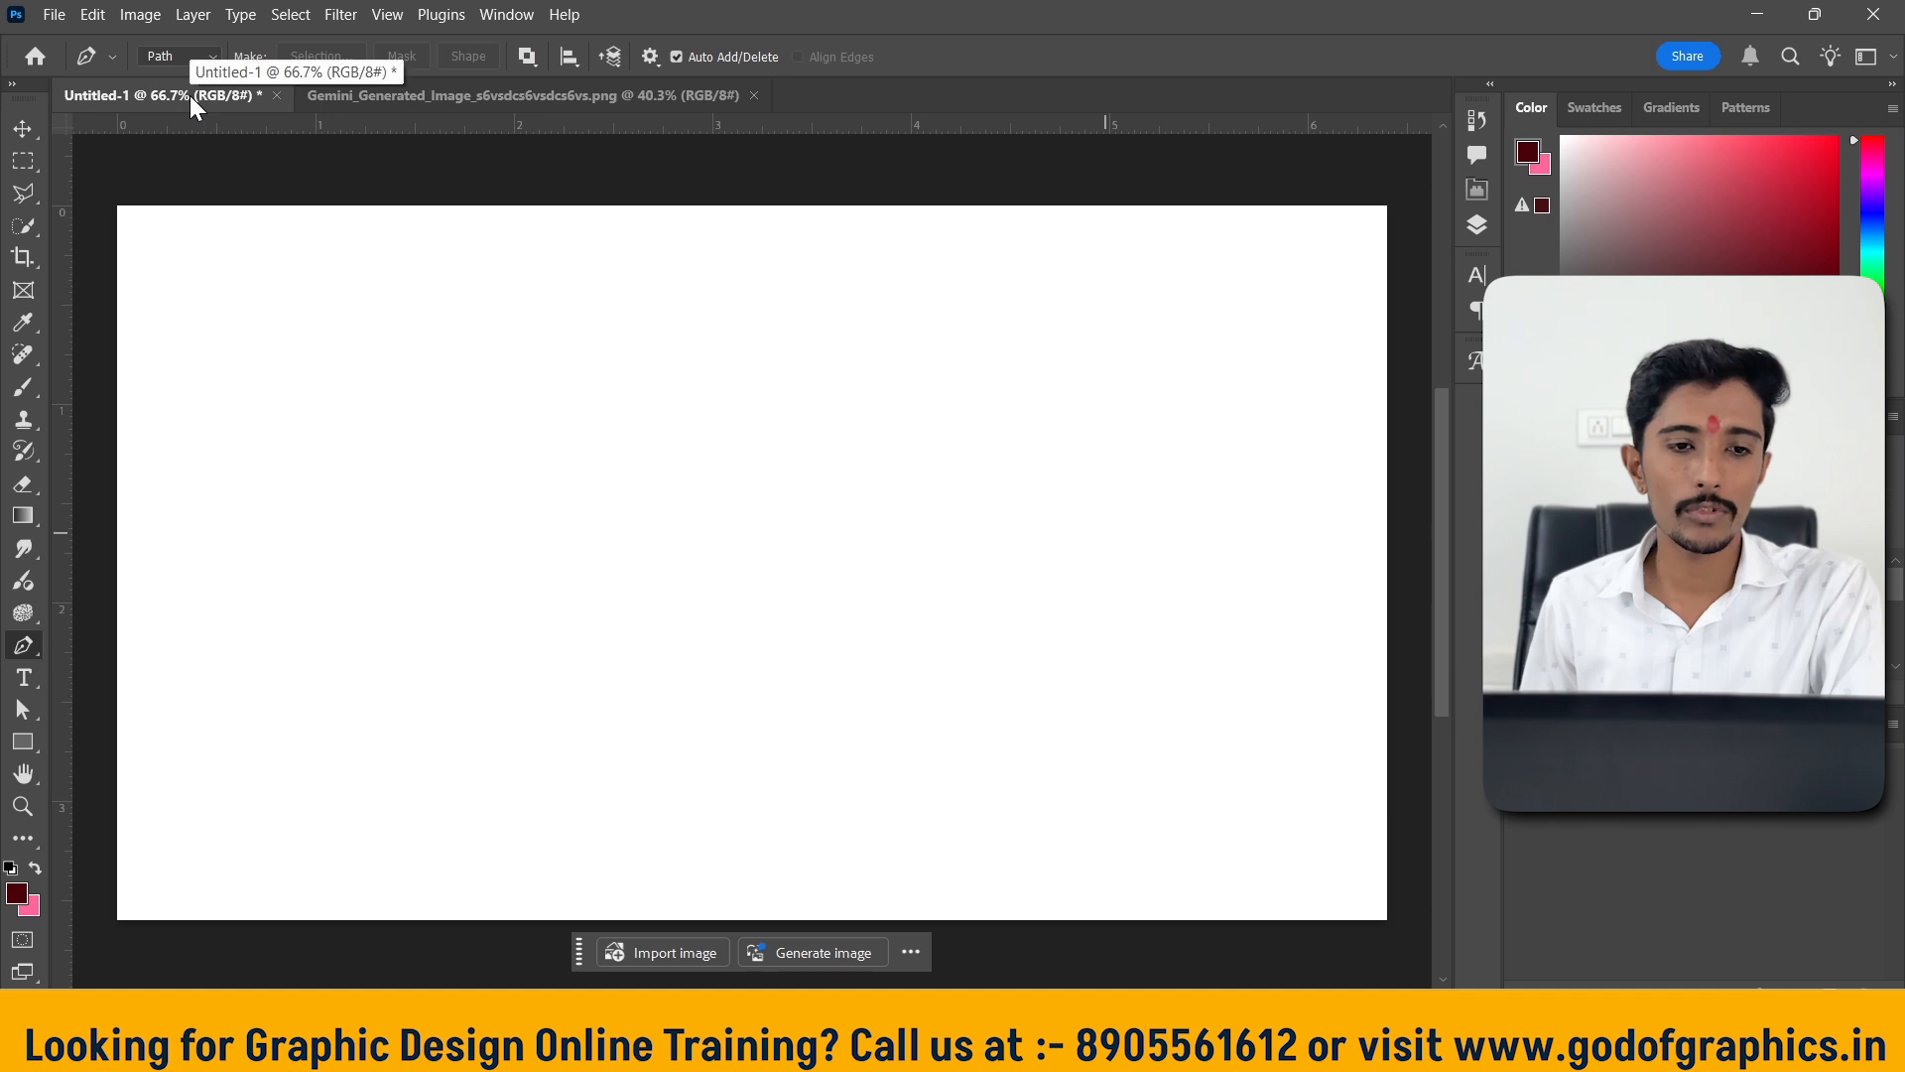
Draw a closed nine-point straight-segment path across the canvas with an inward notch in its lower edge
left_click(234, 606)
left_click(391, 285)
left_click(919, 269)
left_click(1203, 455)
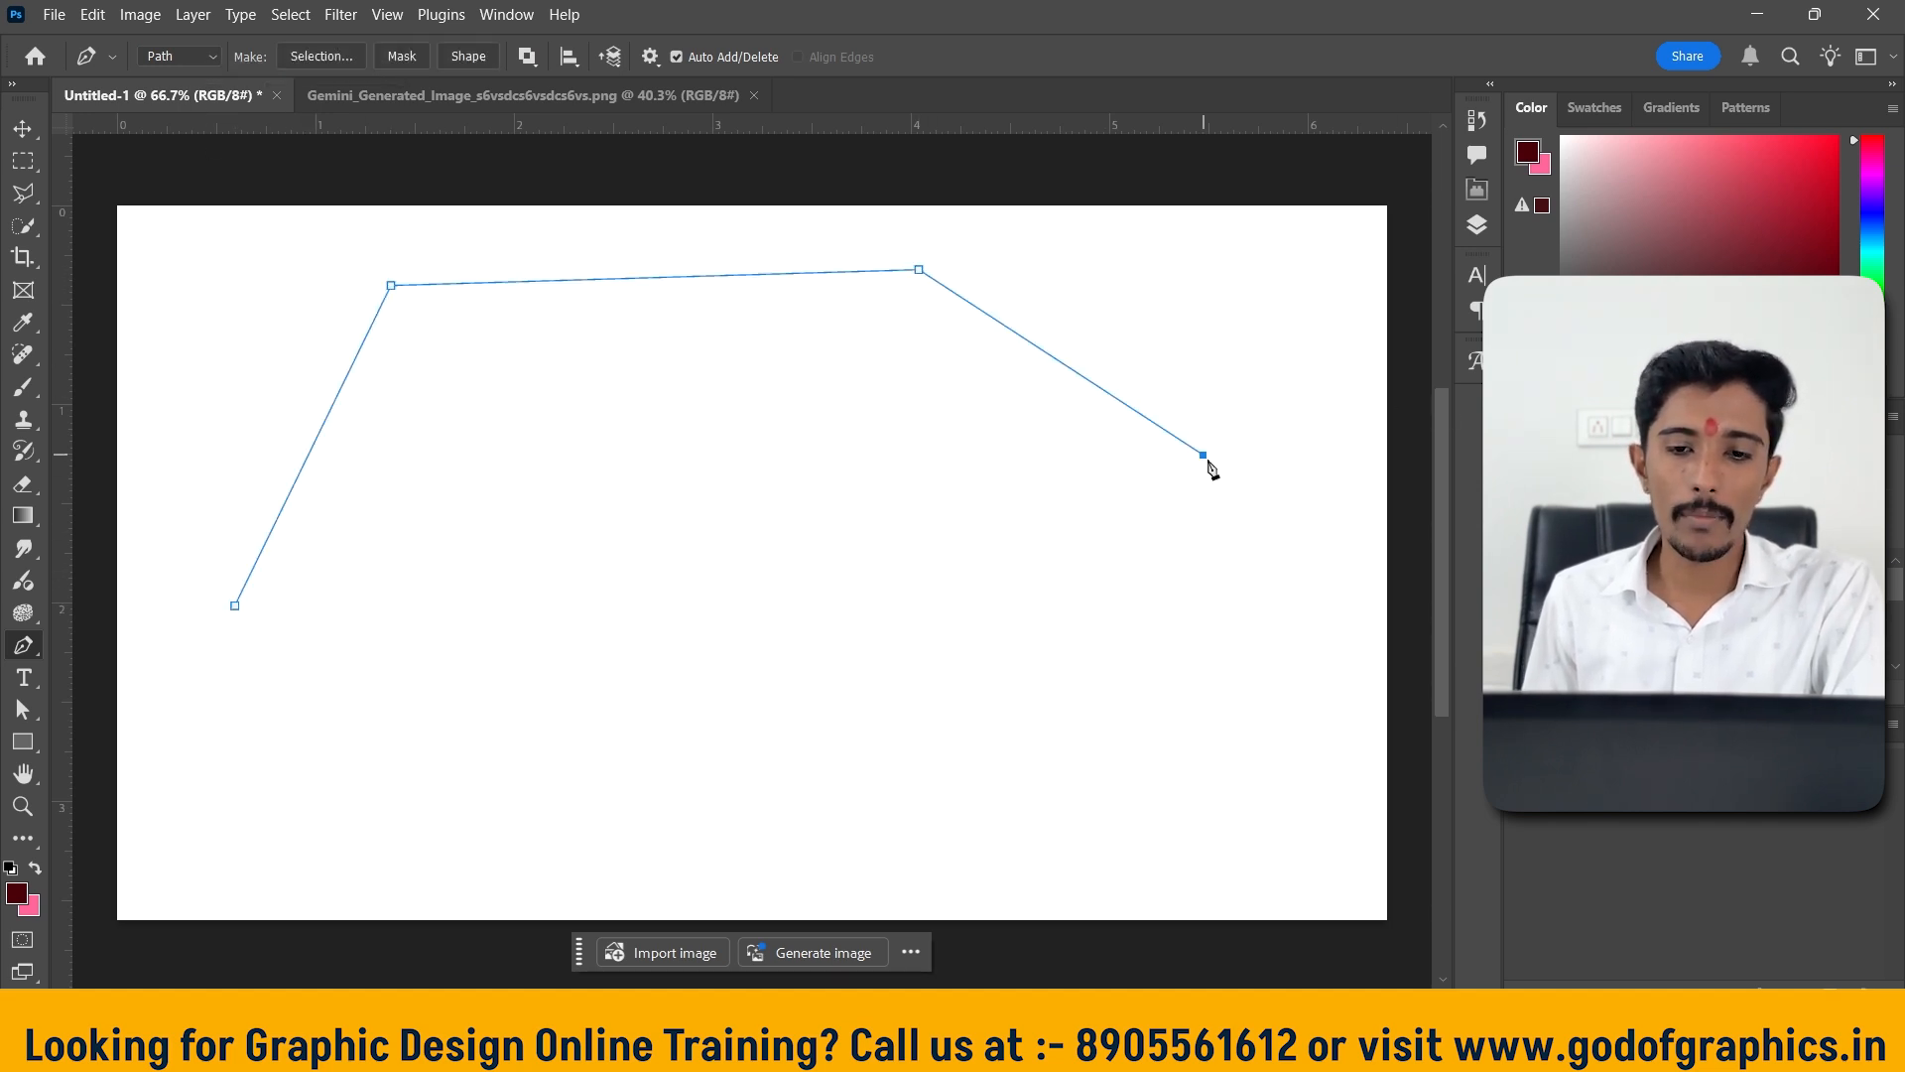
left_click(1252, 706)
left_click(723, 723)
left_click(804, 501)
left_click(582, 644)
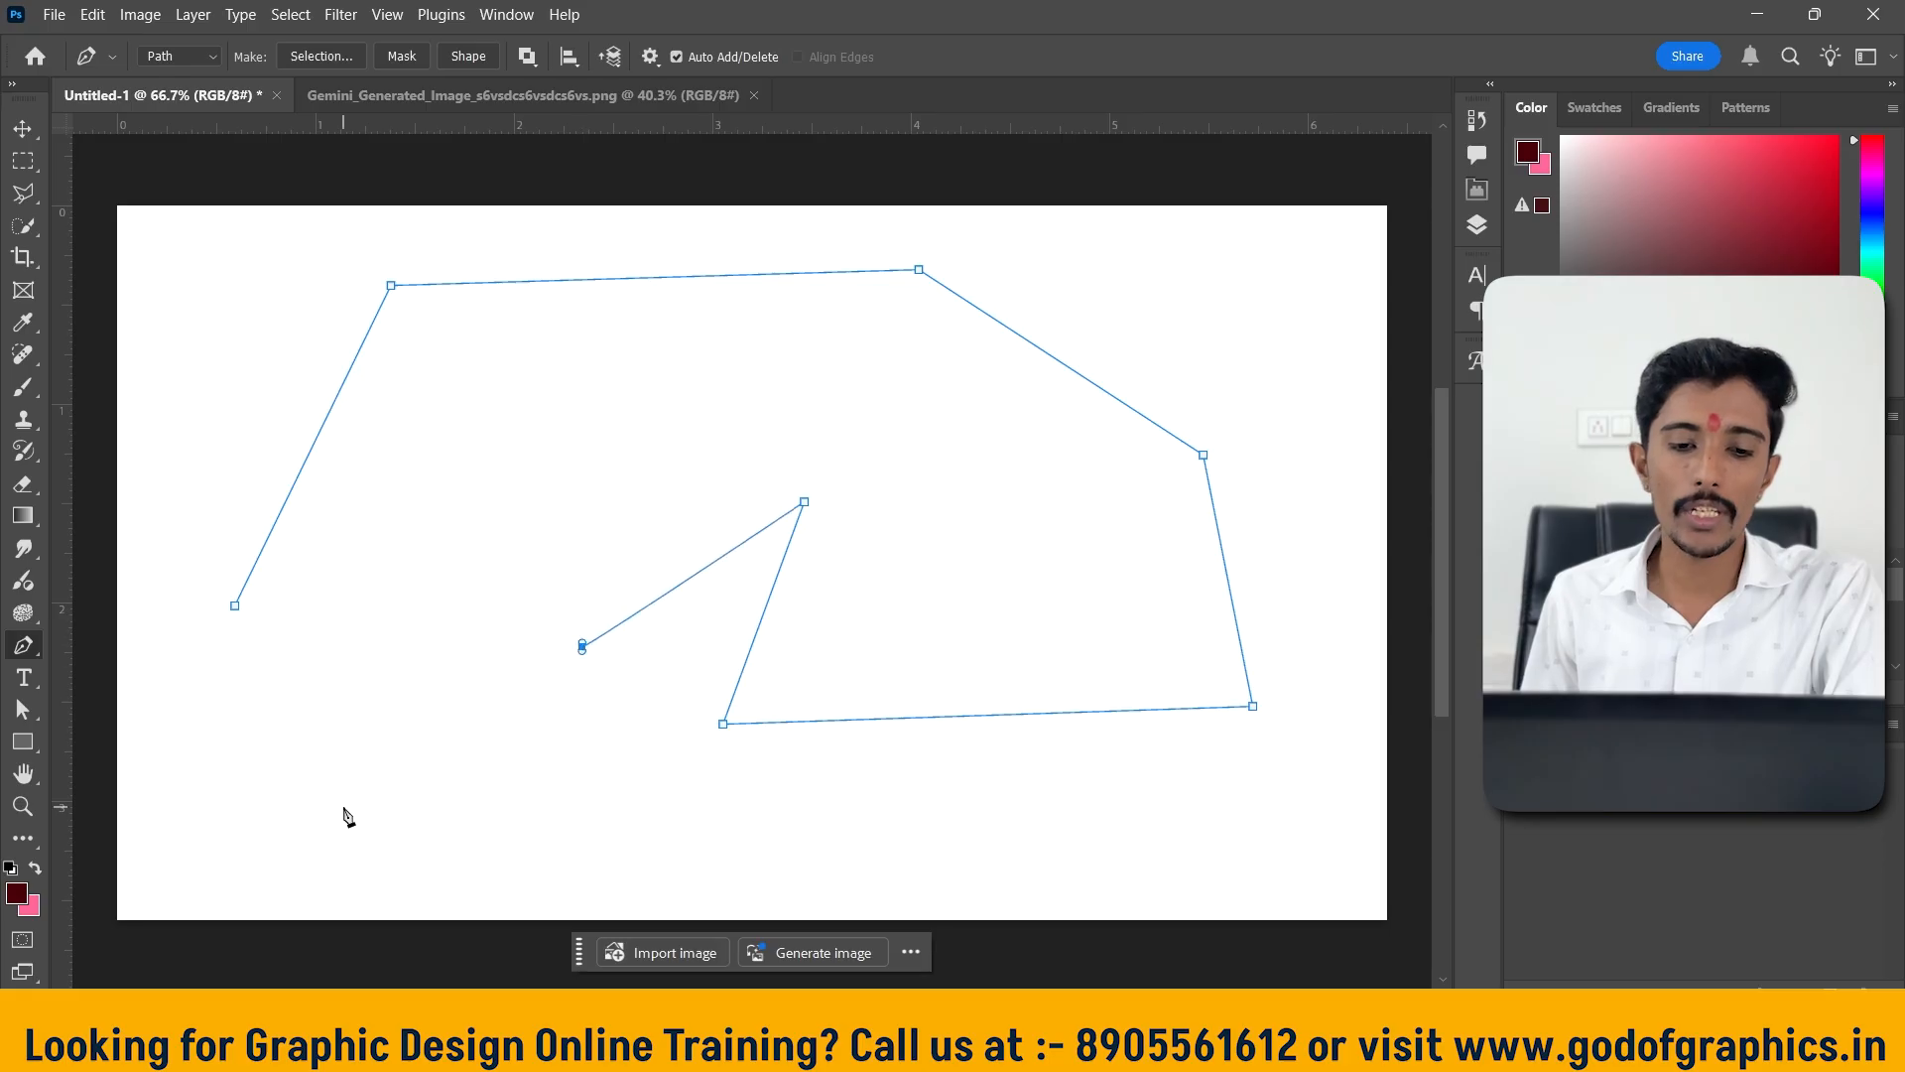
left_click(344, 804)
left_click(234, 605)
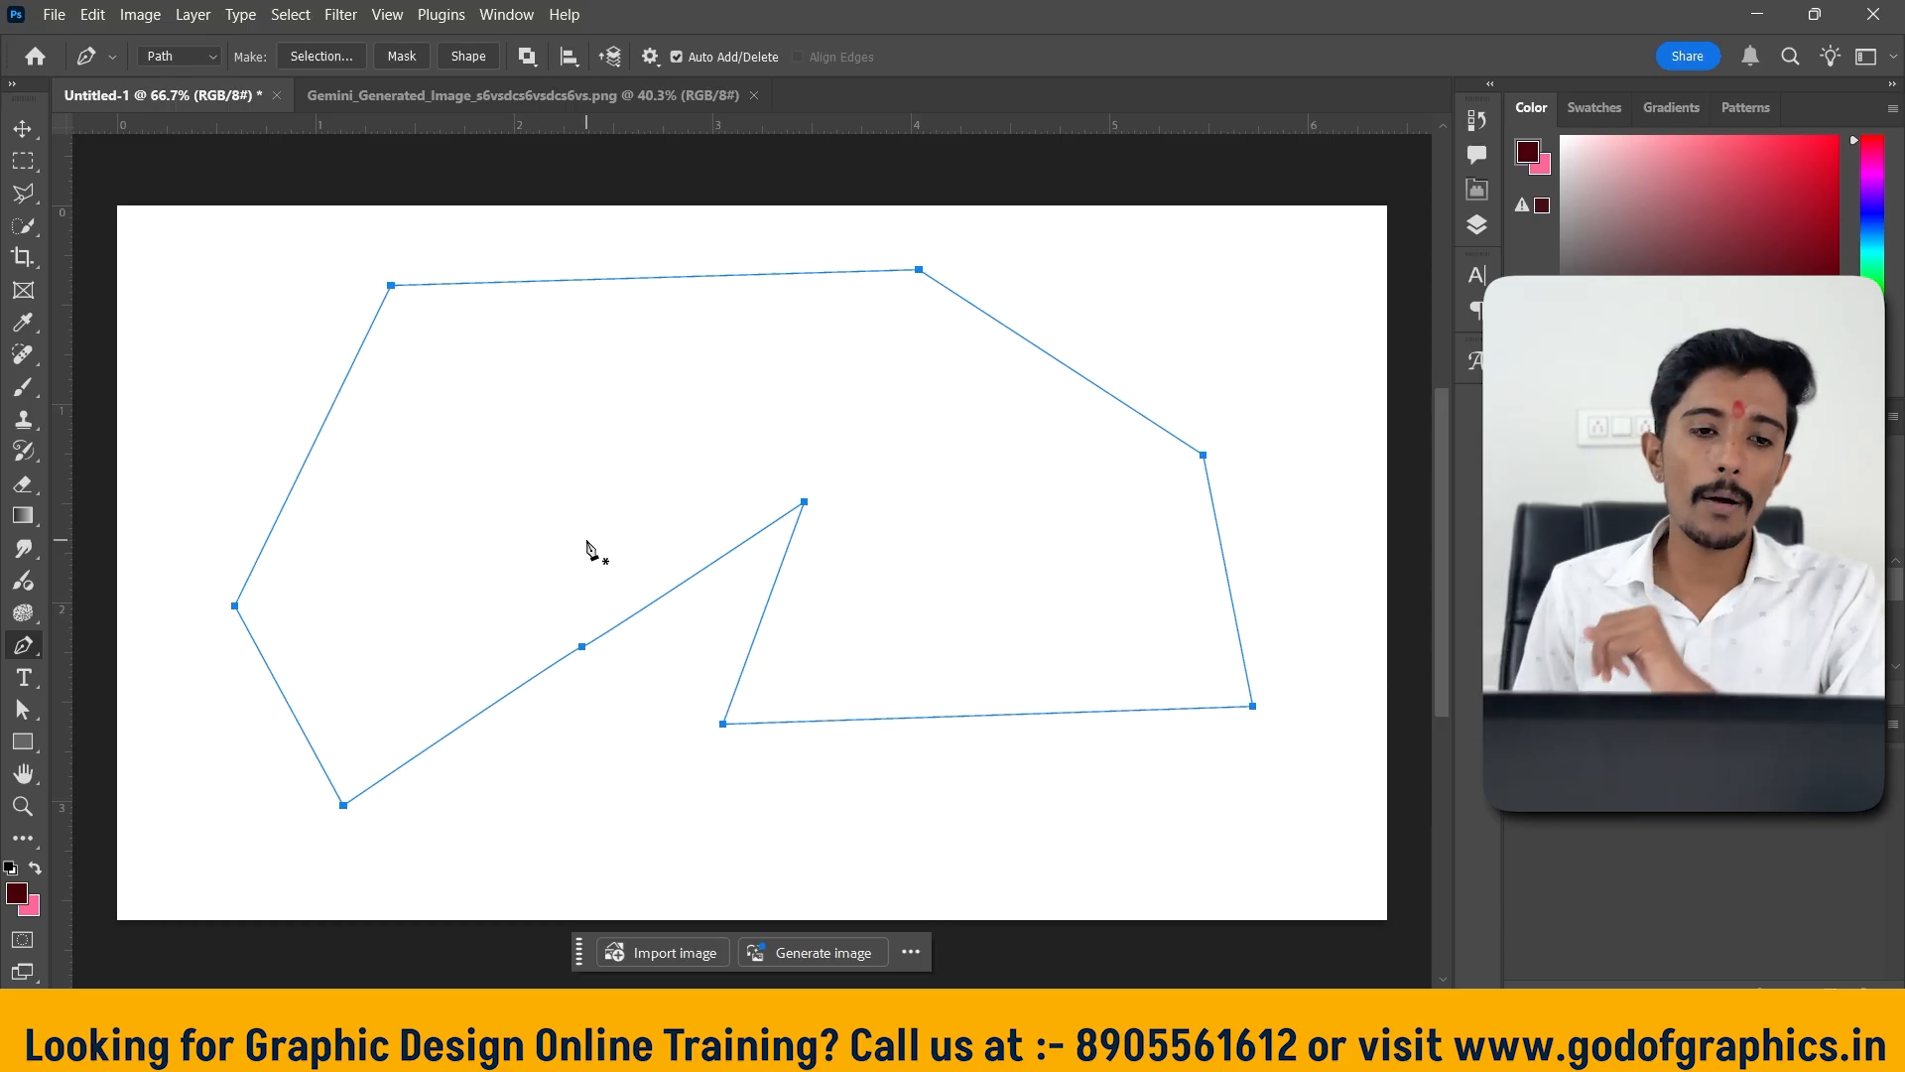
Convert the notched closed path into a new anti-aliased selection with a 0-pixel feather radius, and deselect it
left_click(328, 57)
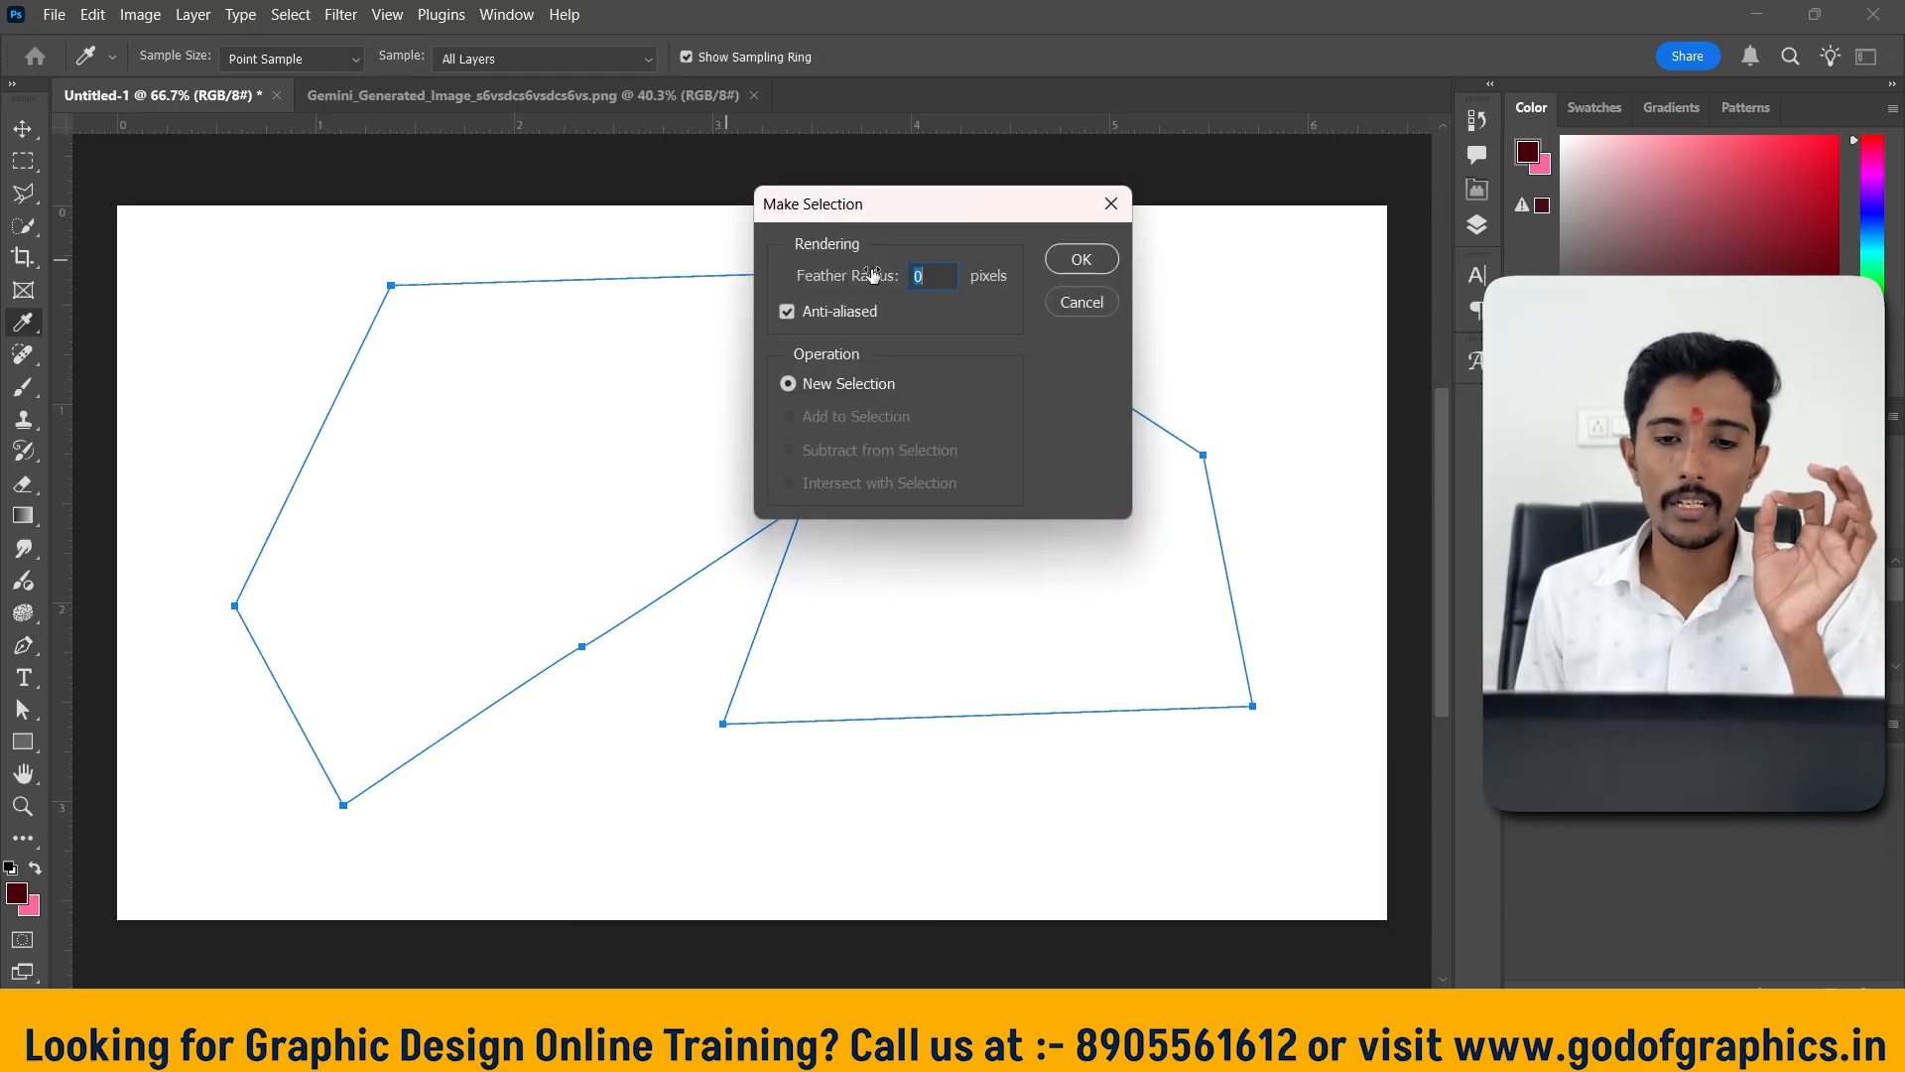
left_click(1082, 260)
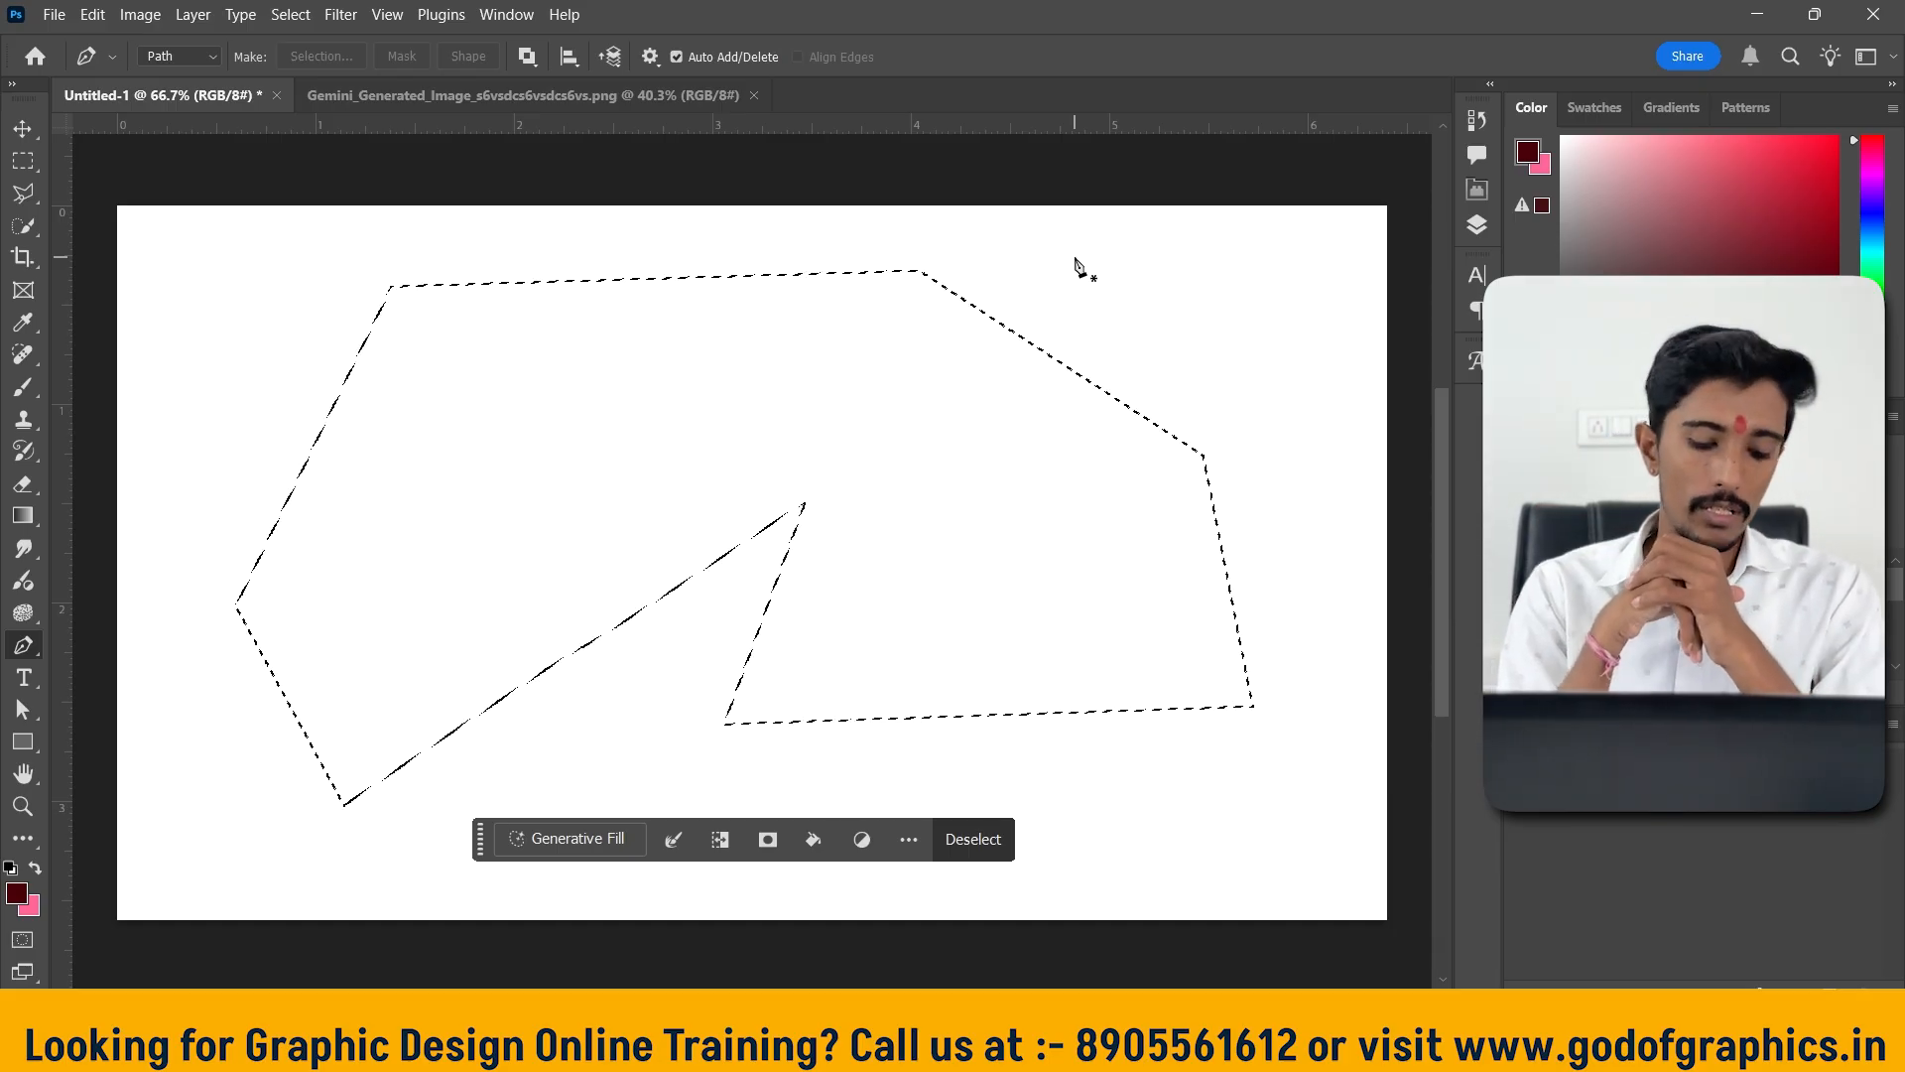
key("ctrl+d")
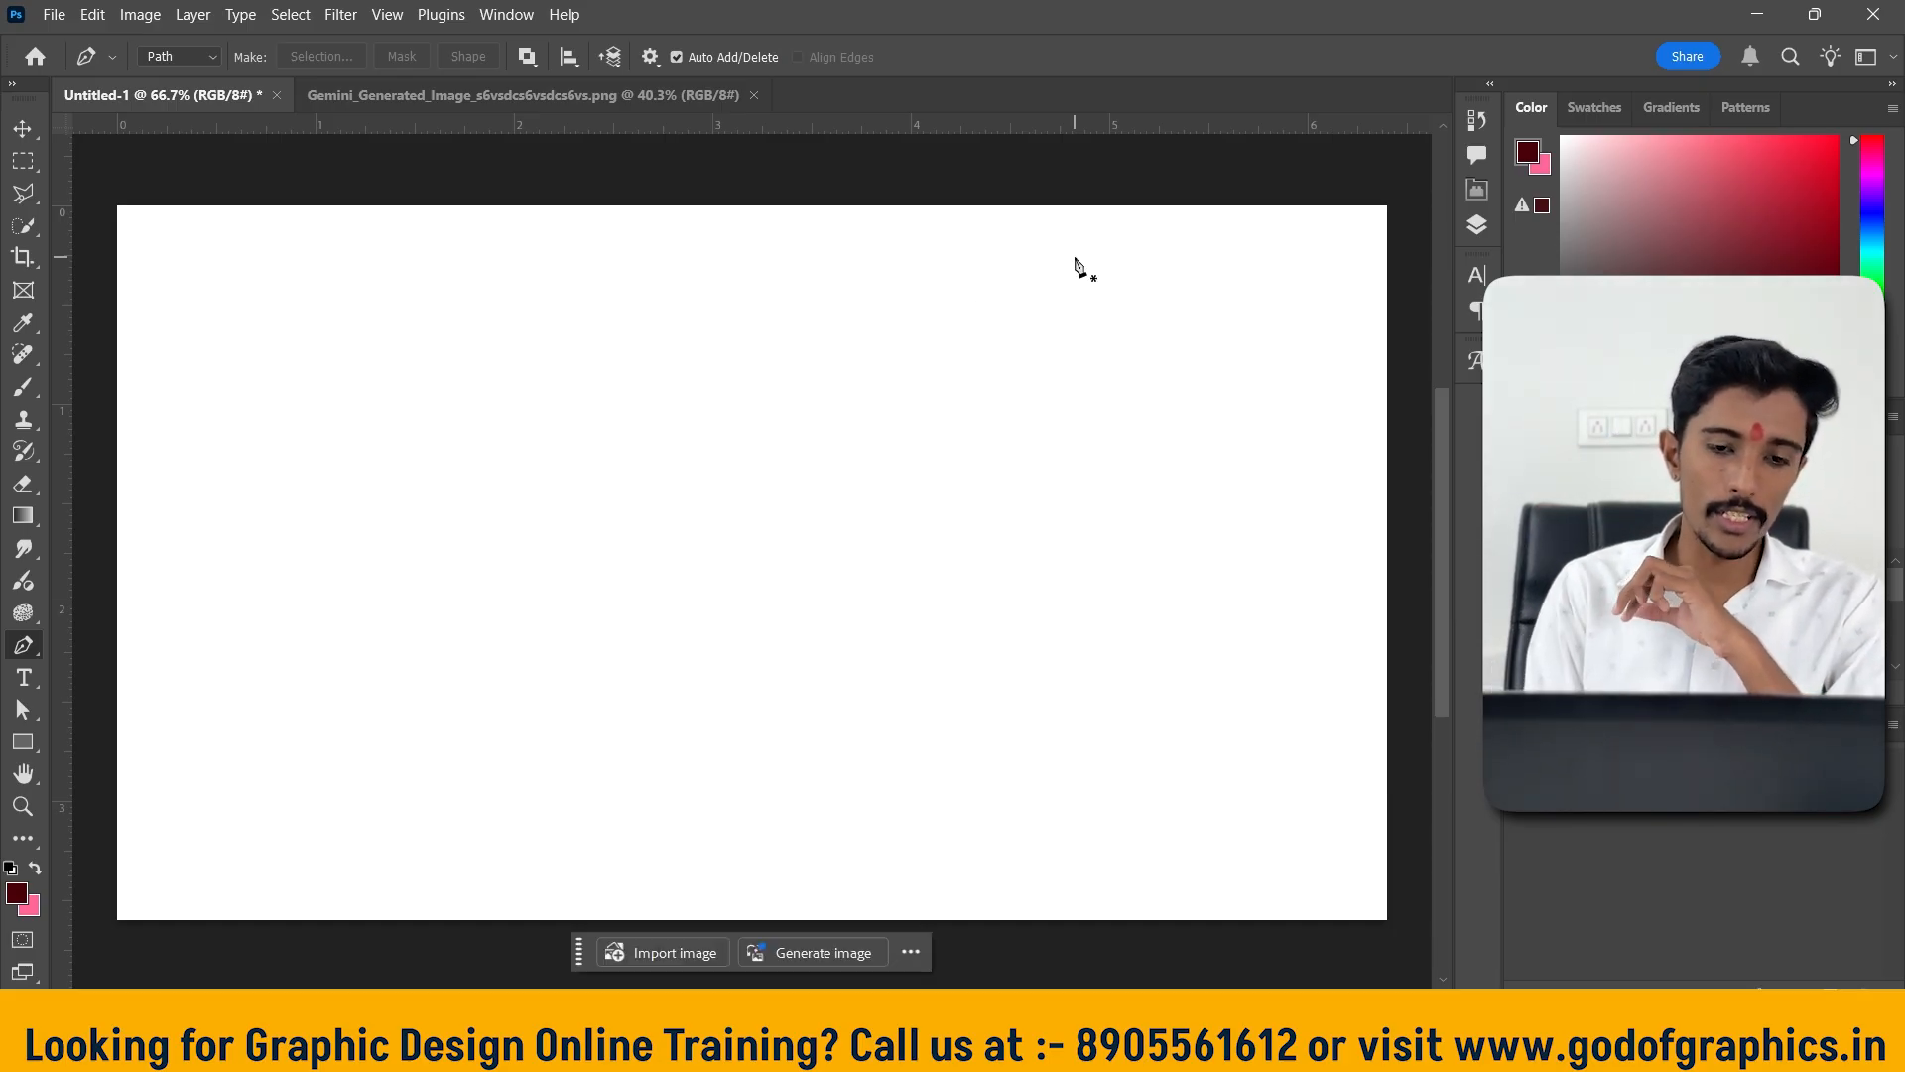
Draw a closed six-point path with straight segments across most of the canvas, using the Pen tool in Path mode
left_click(268, 684)
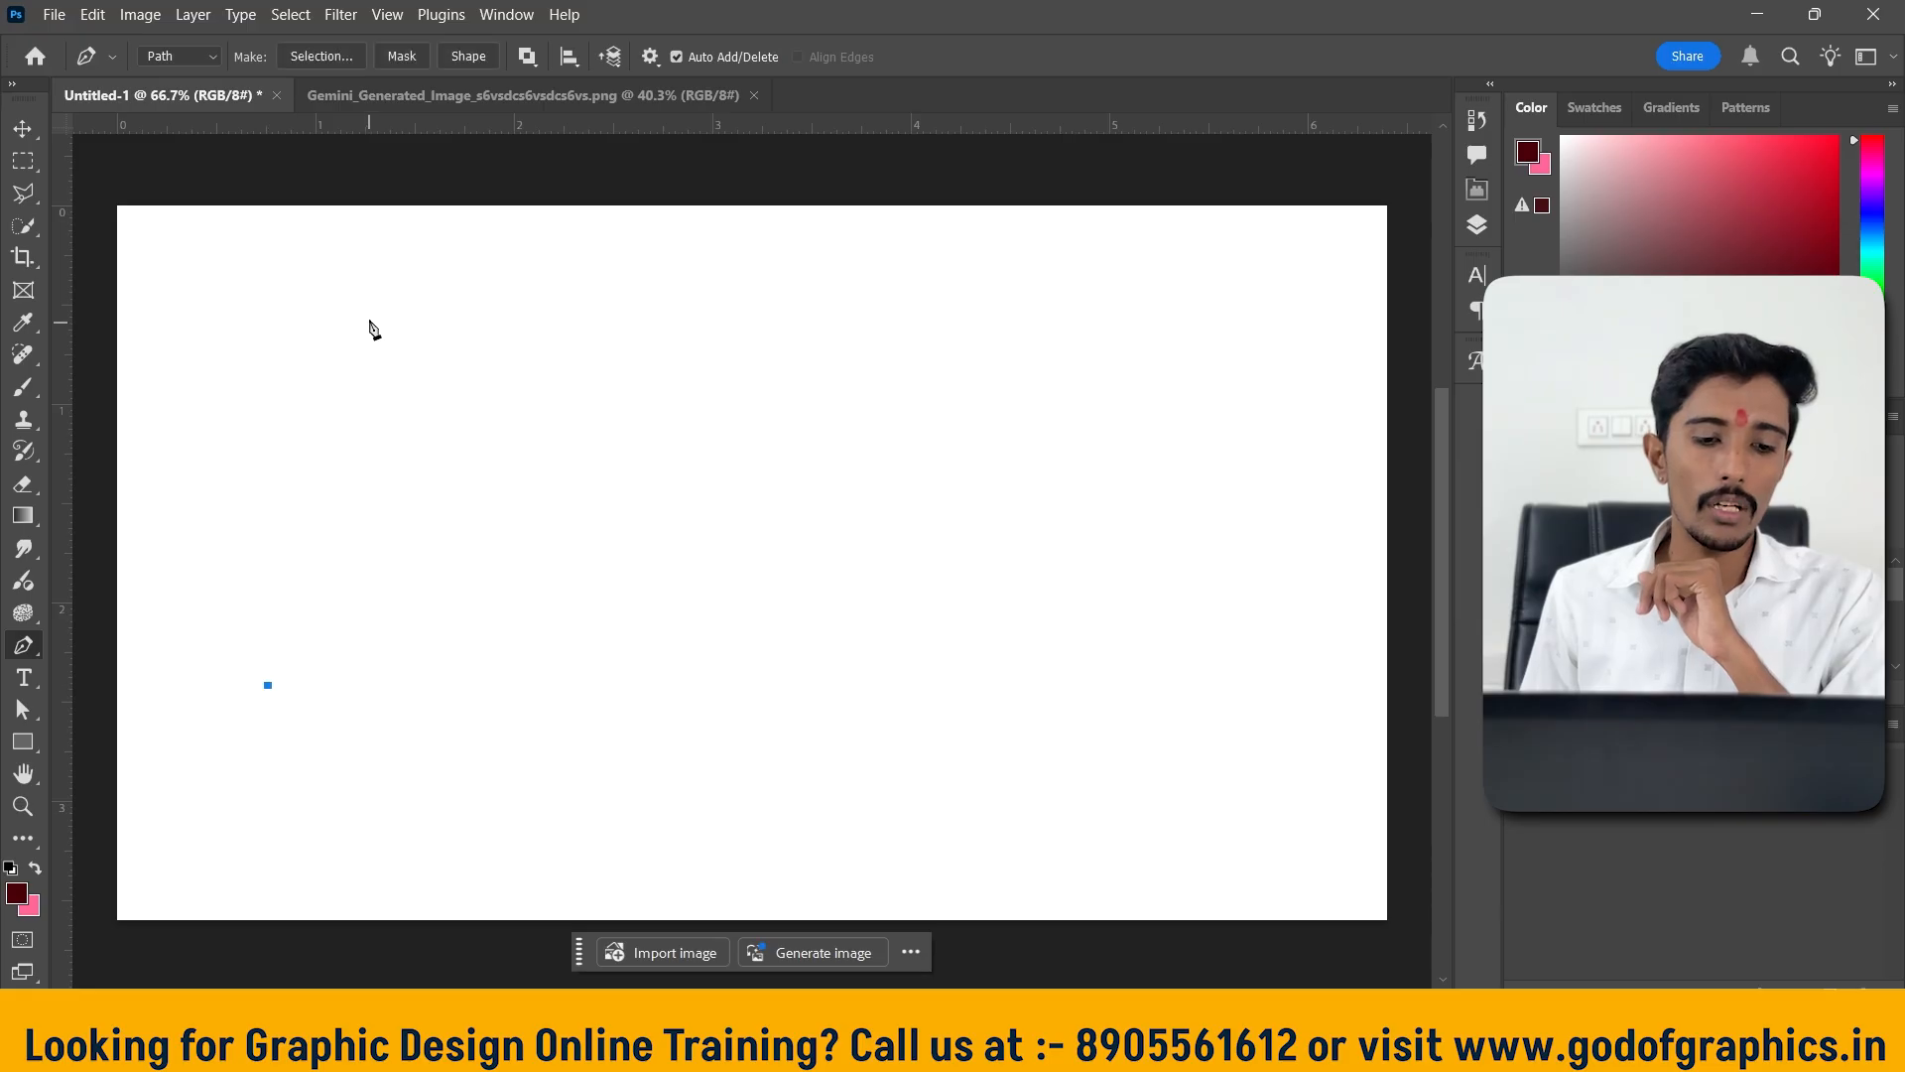
left_click(369, 309)
left_click(636, 263)
left_click(1277, 320)
left_click(1238, 723)
left_click(530, 789)
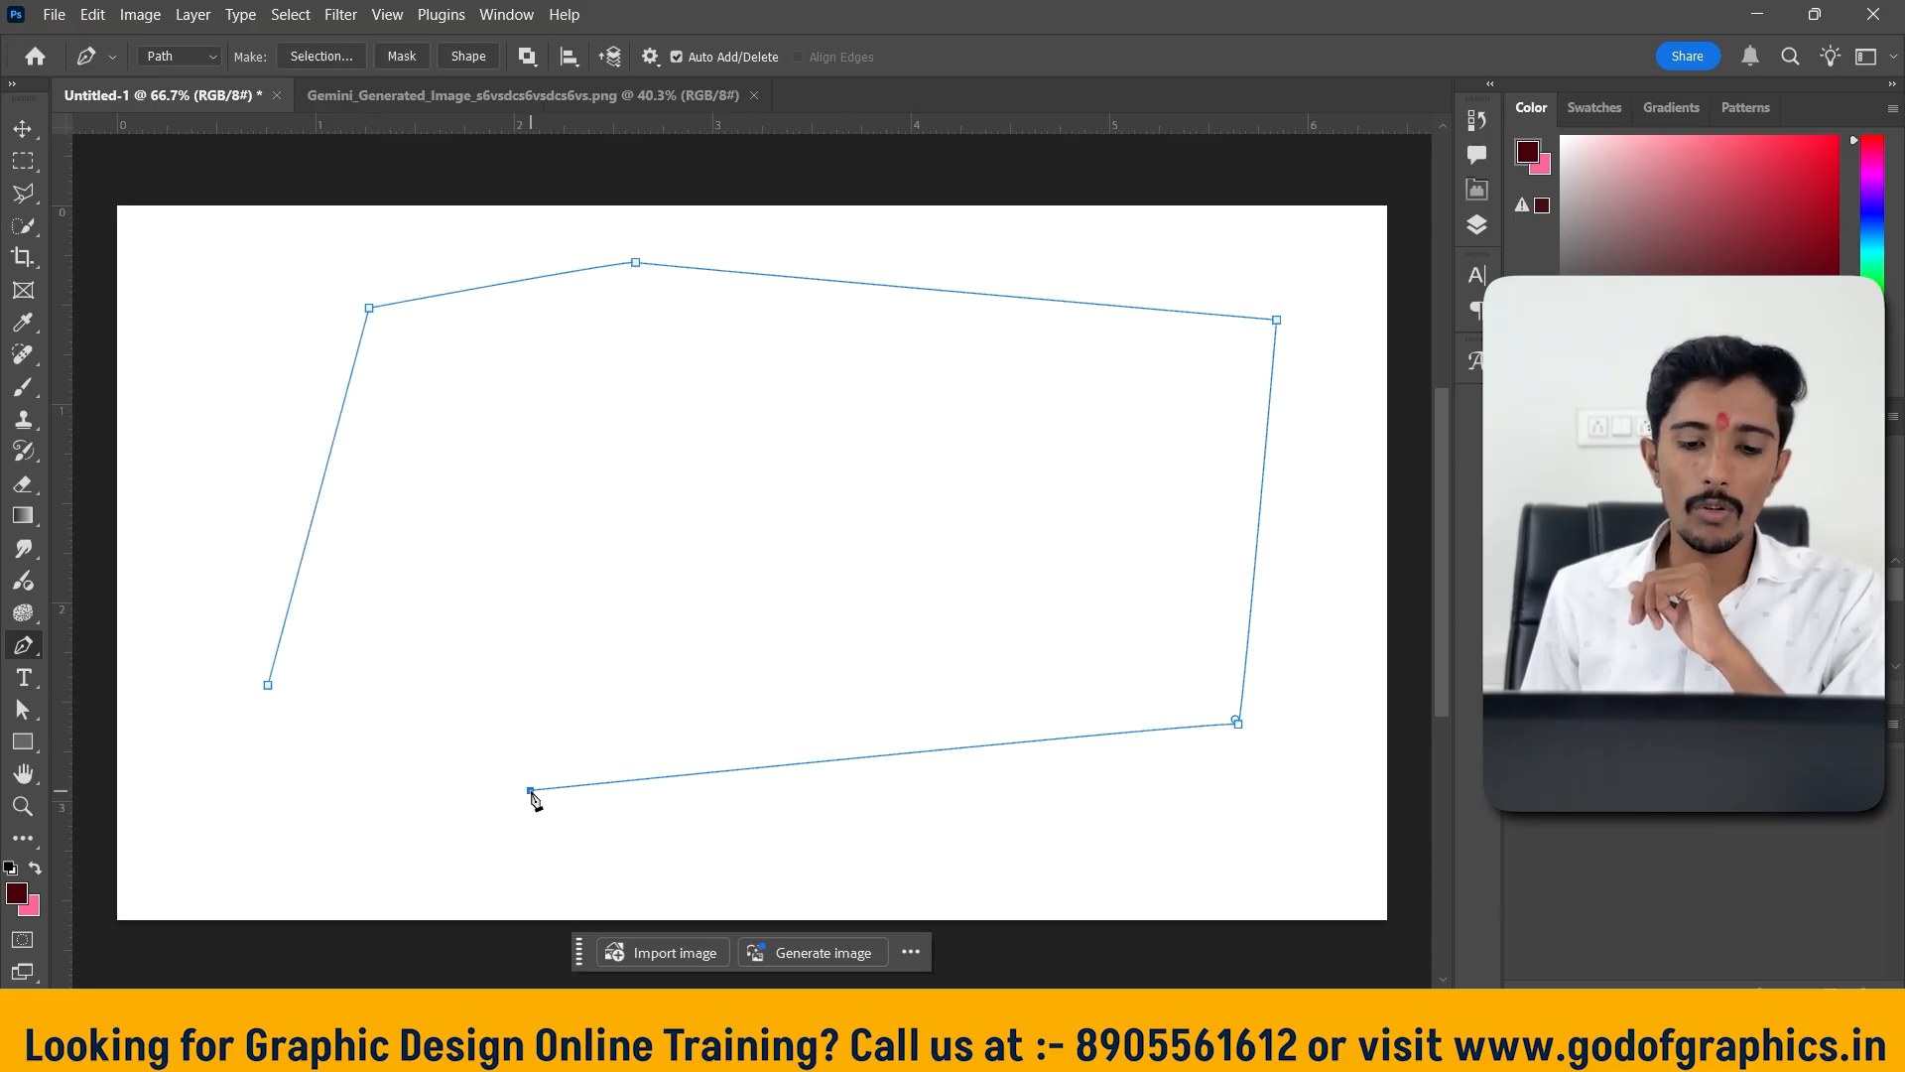
left_click(268, 685)
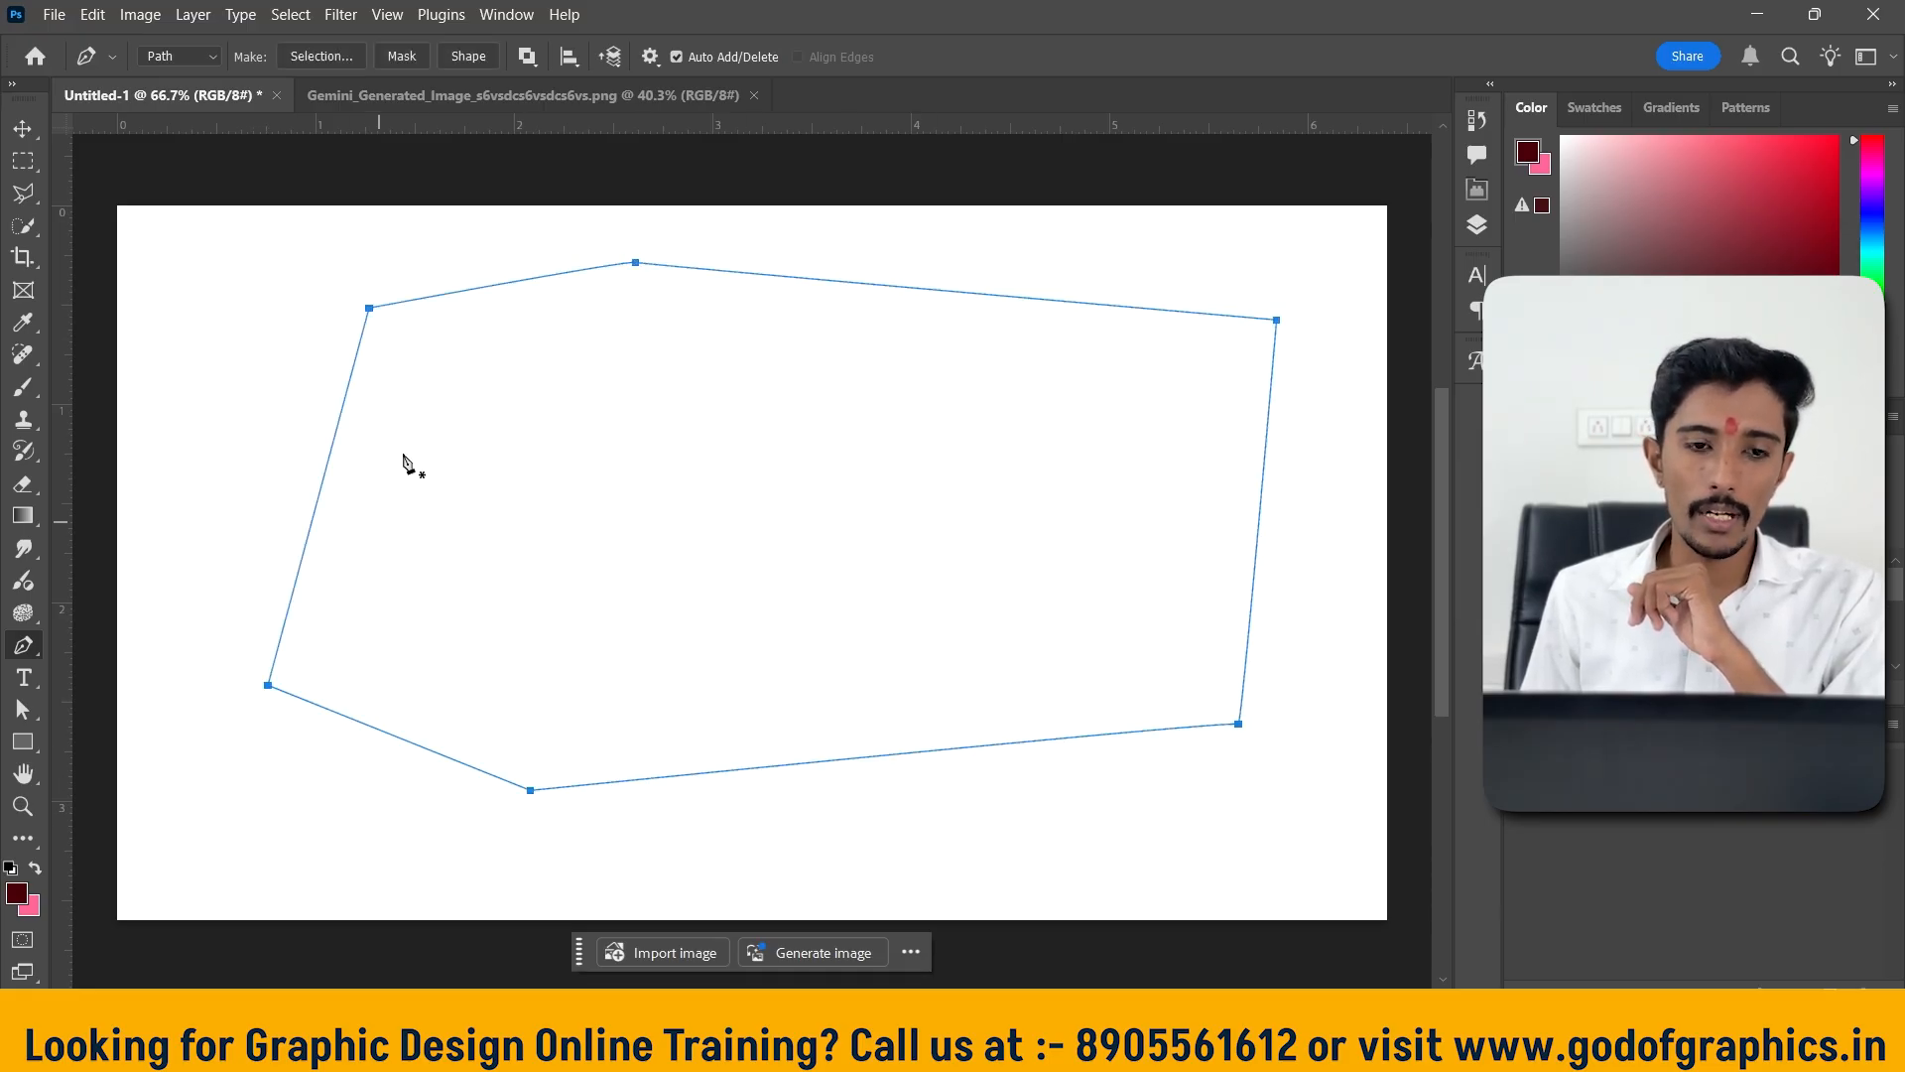
Try masking the layer with the six-point path and deleting the mask path, and undo both changes
left_click(409, 58)
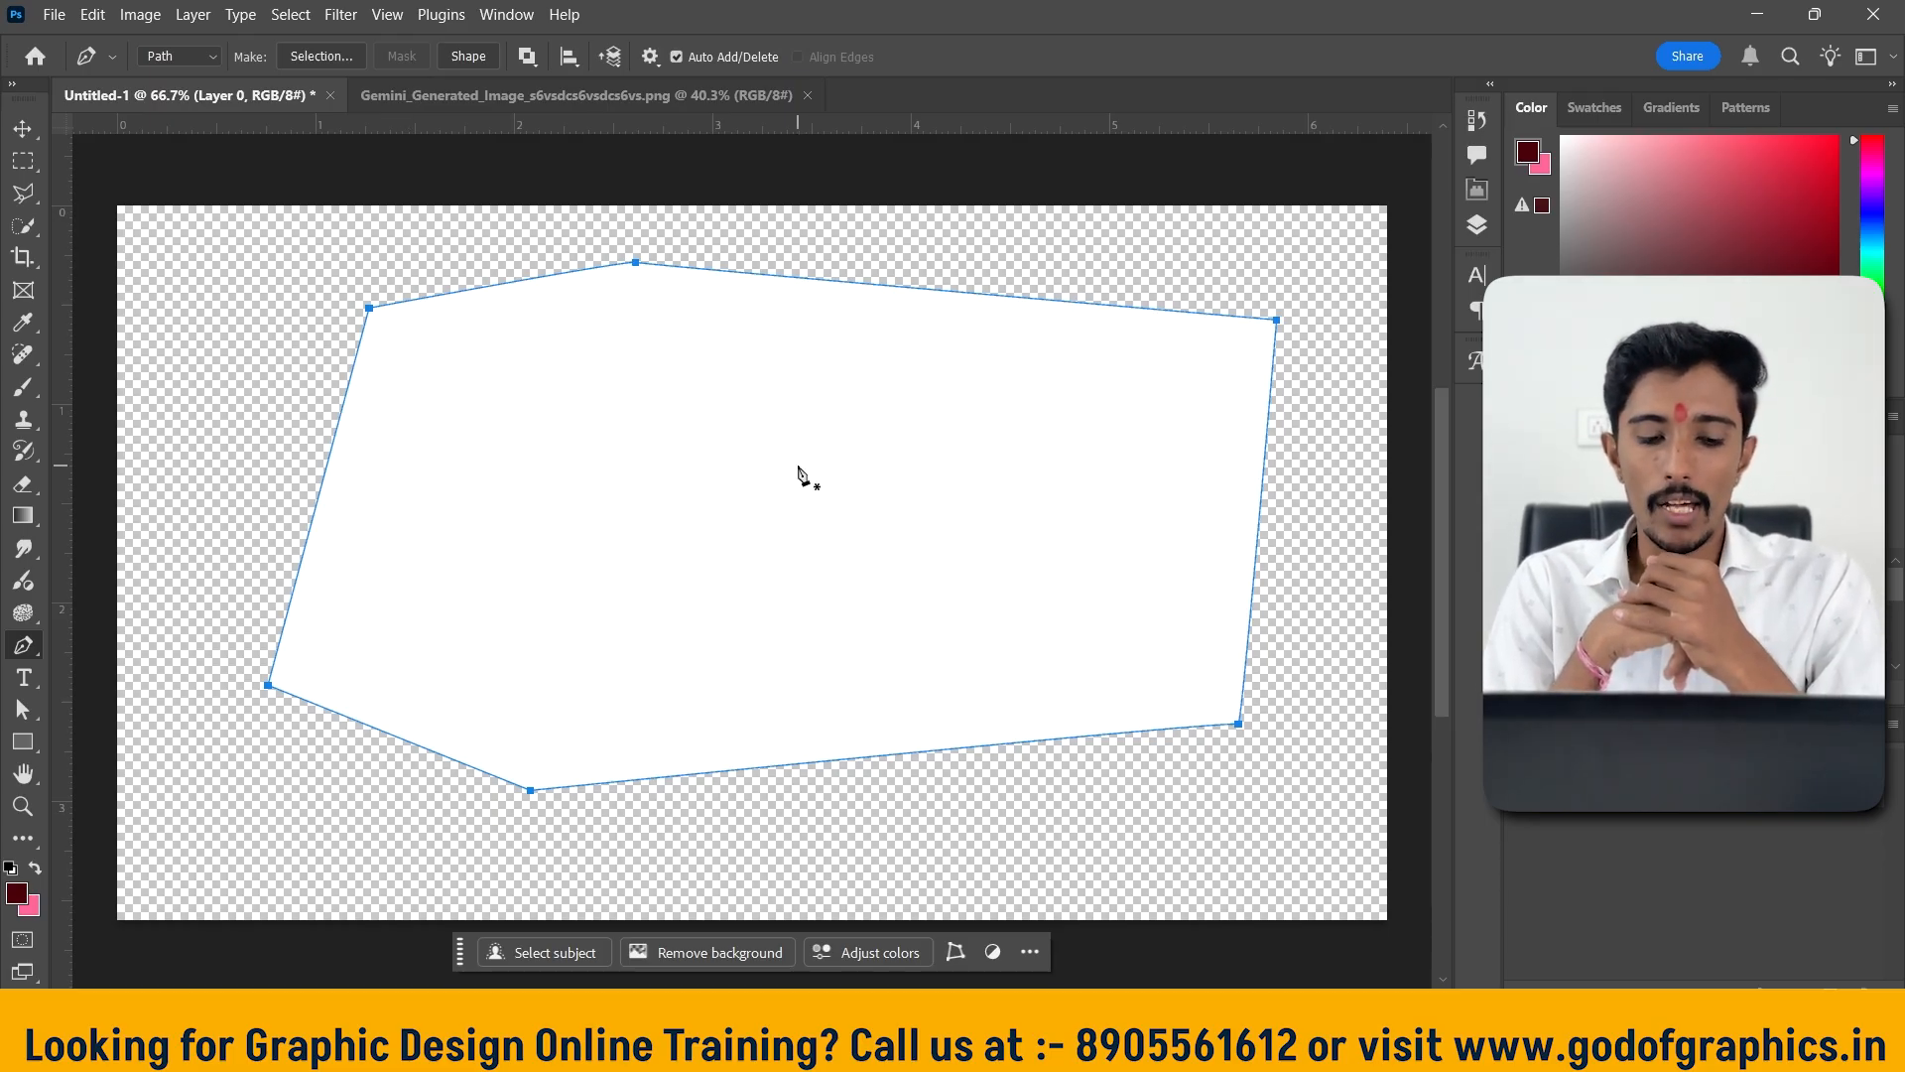
key("Delete")
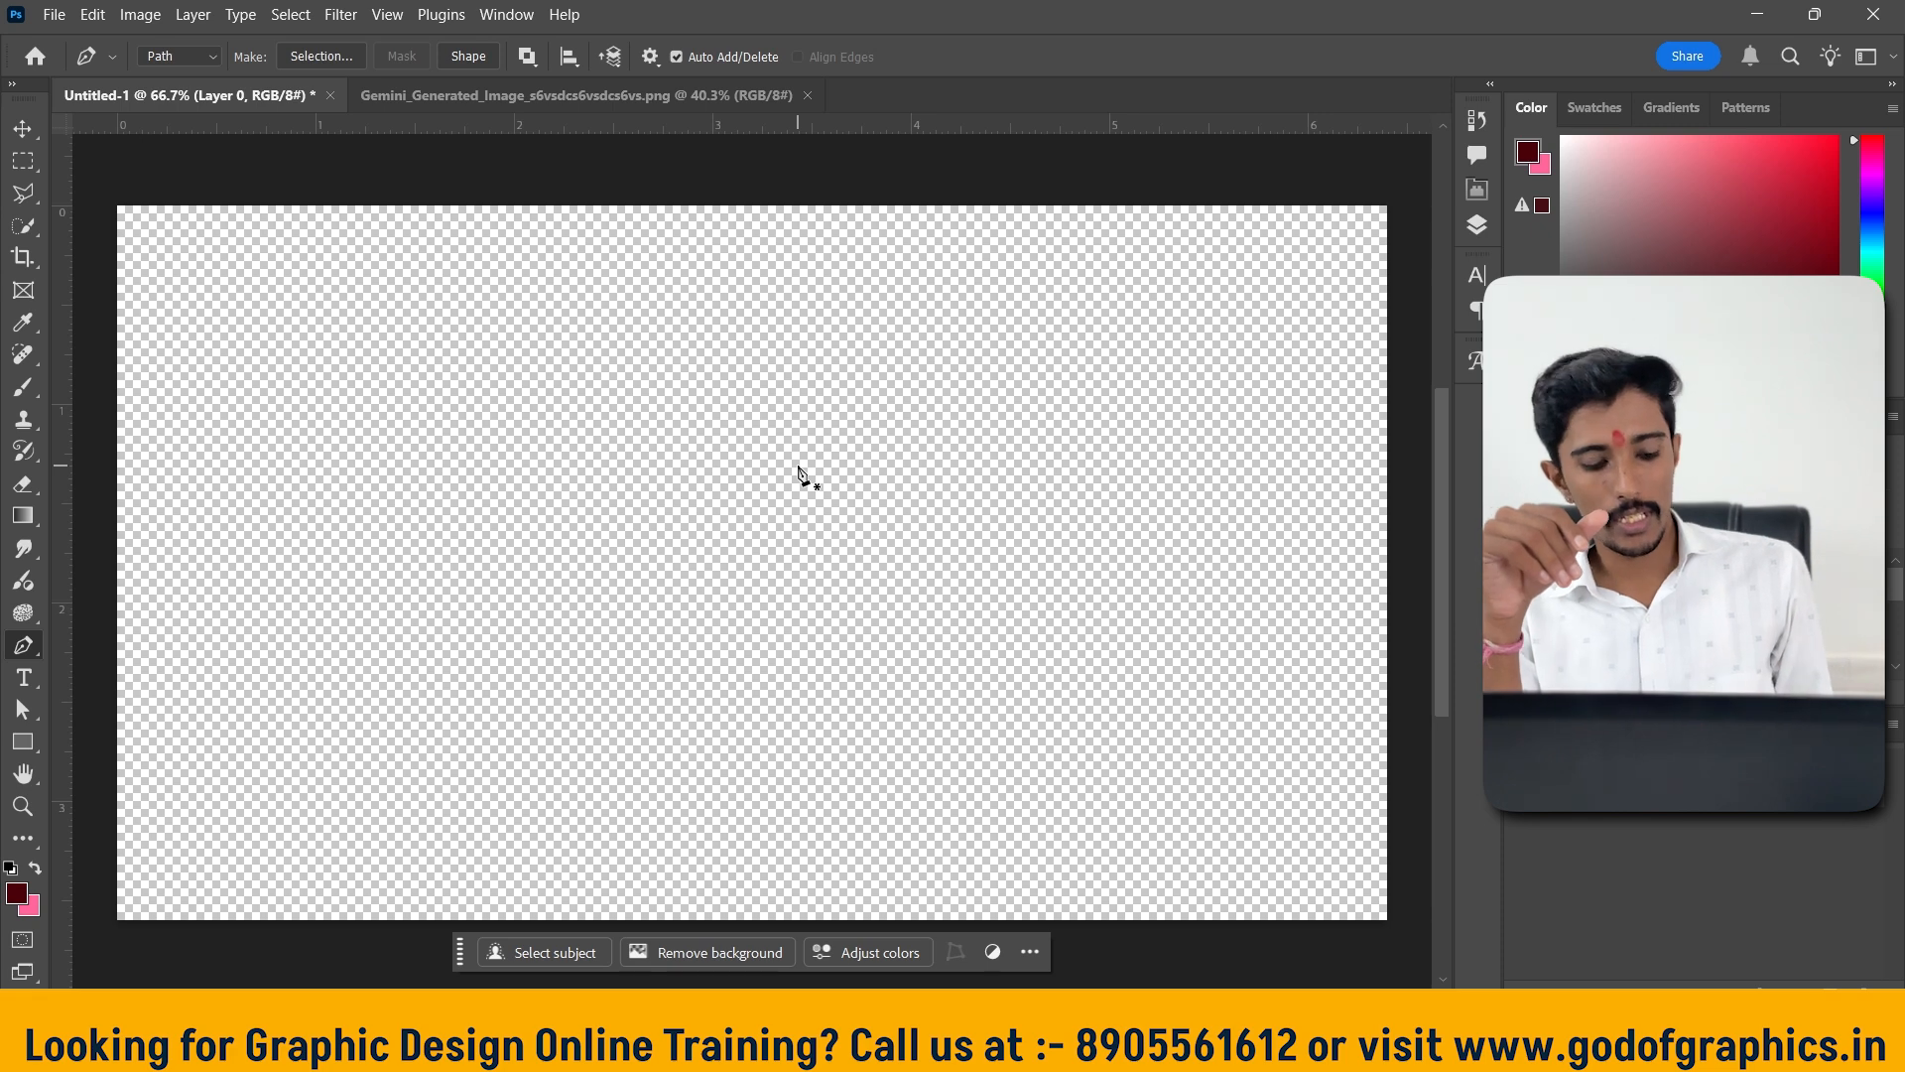
key("ctrl+z")
key("ctrl+z")
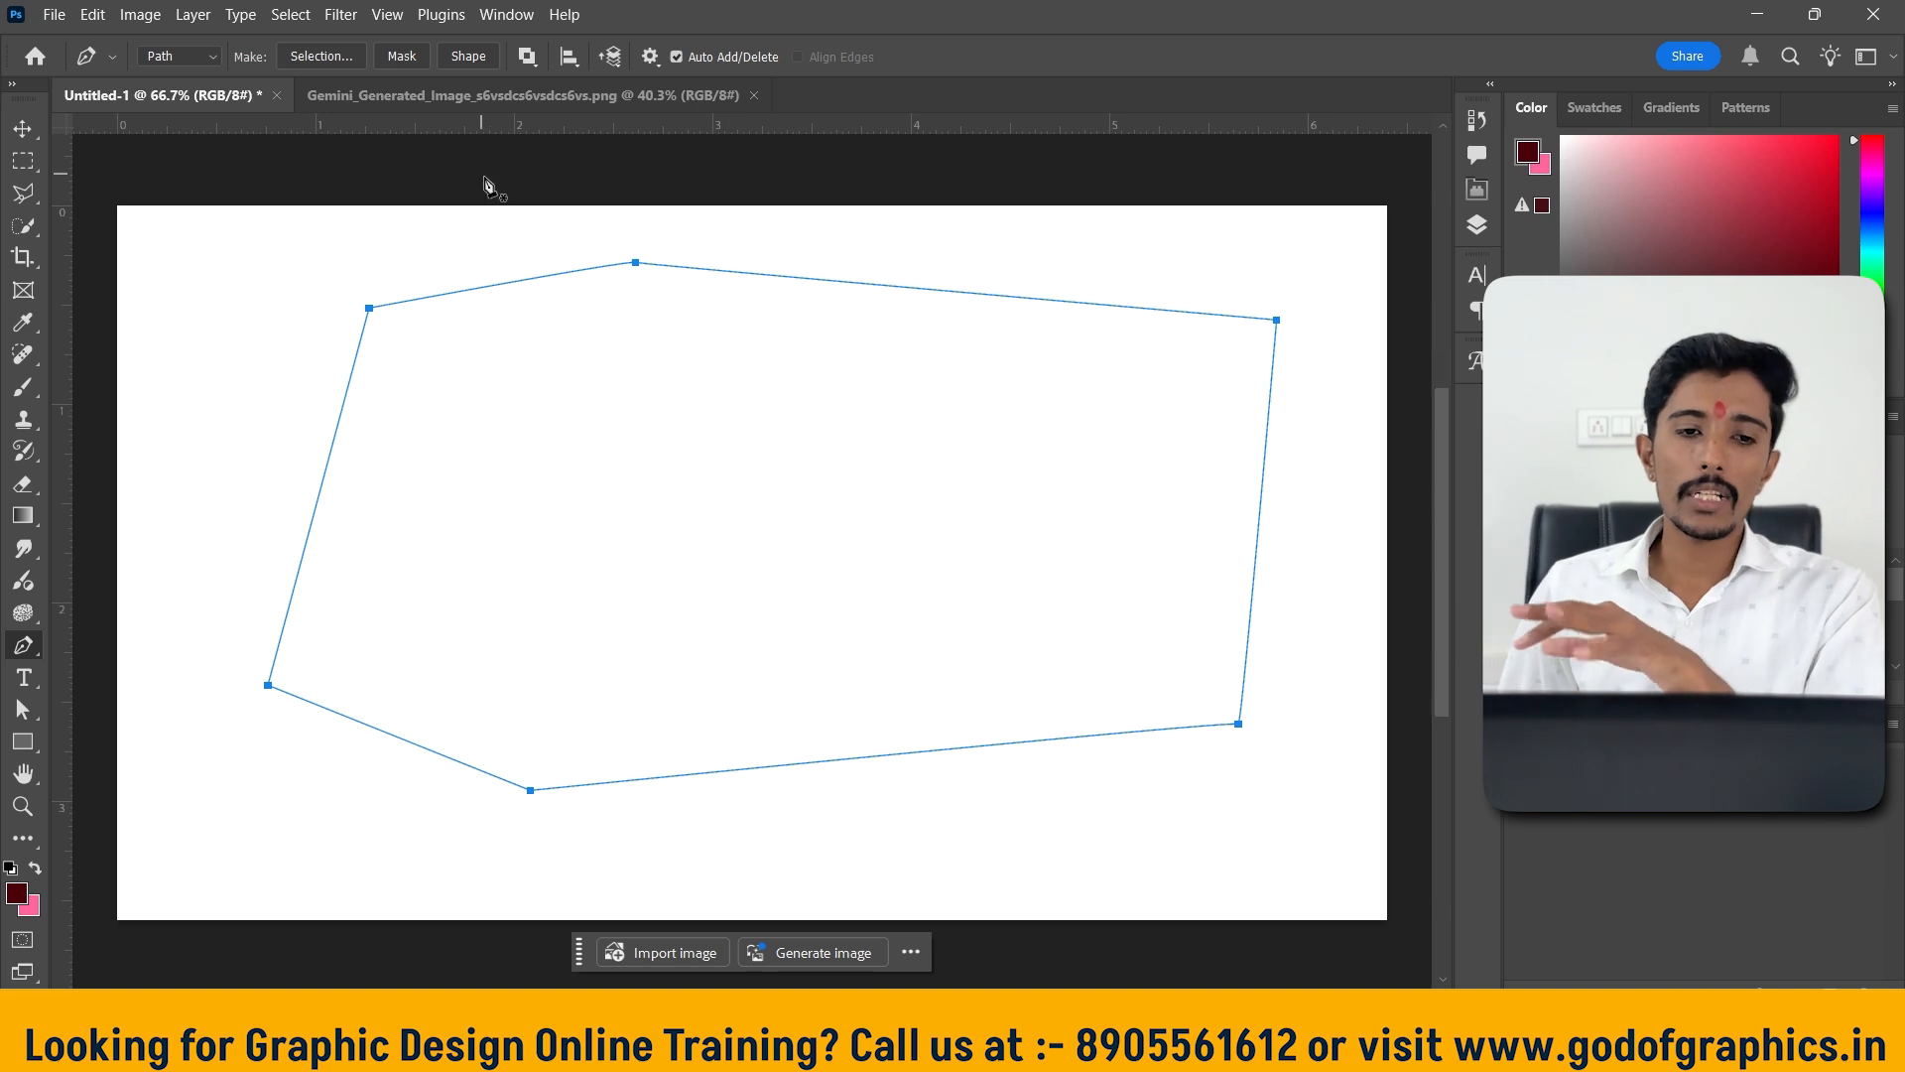
Mask the layer with the six-point path again, examine the mask in the layer list, and undo the masking
left_click(402, 57)
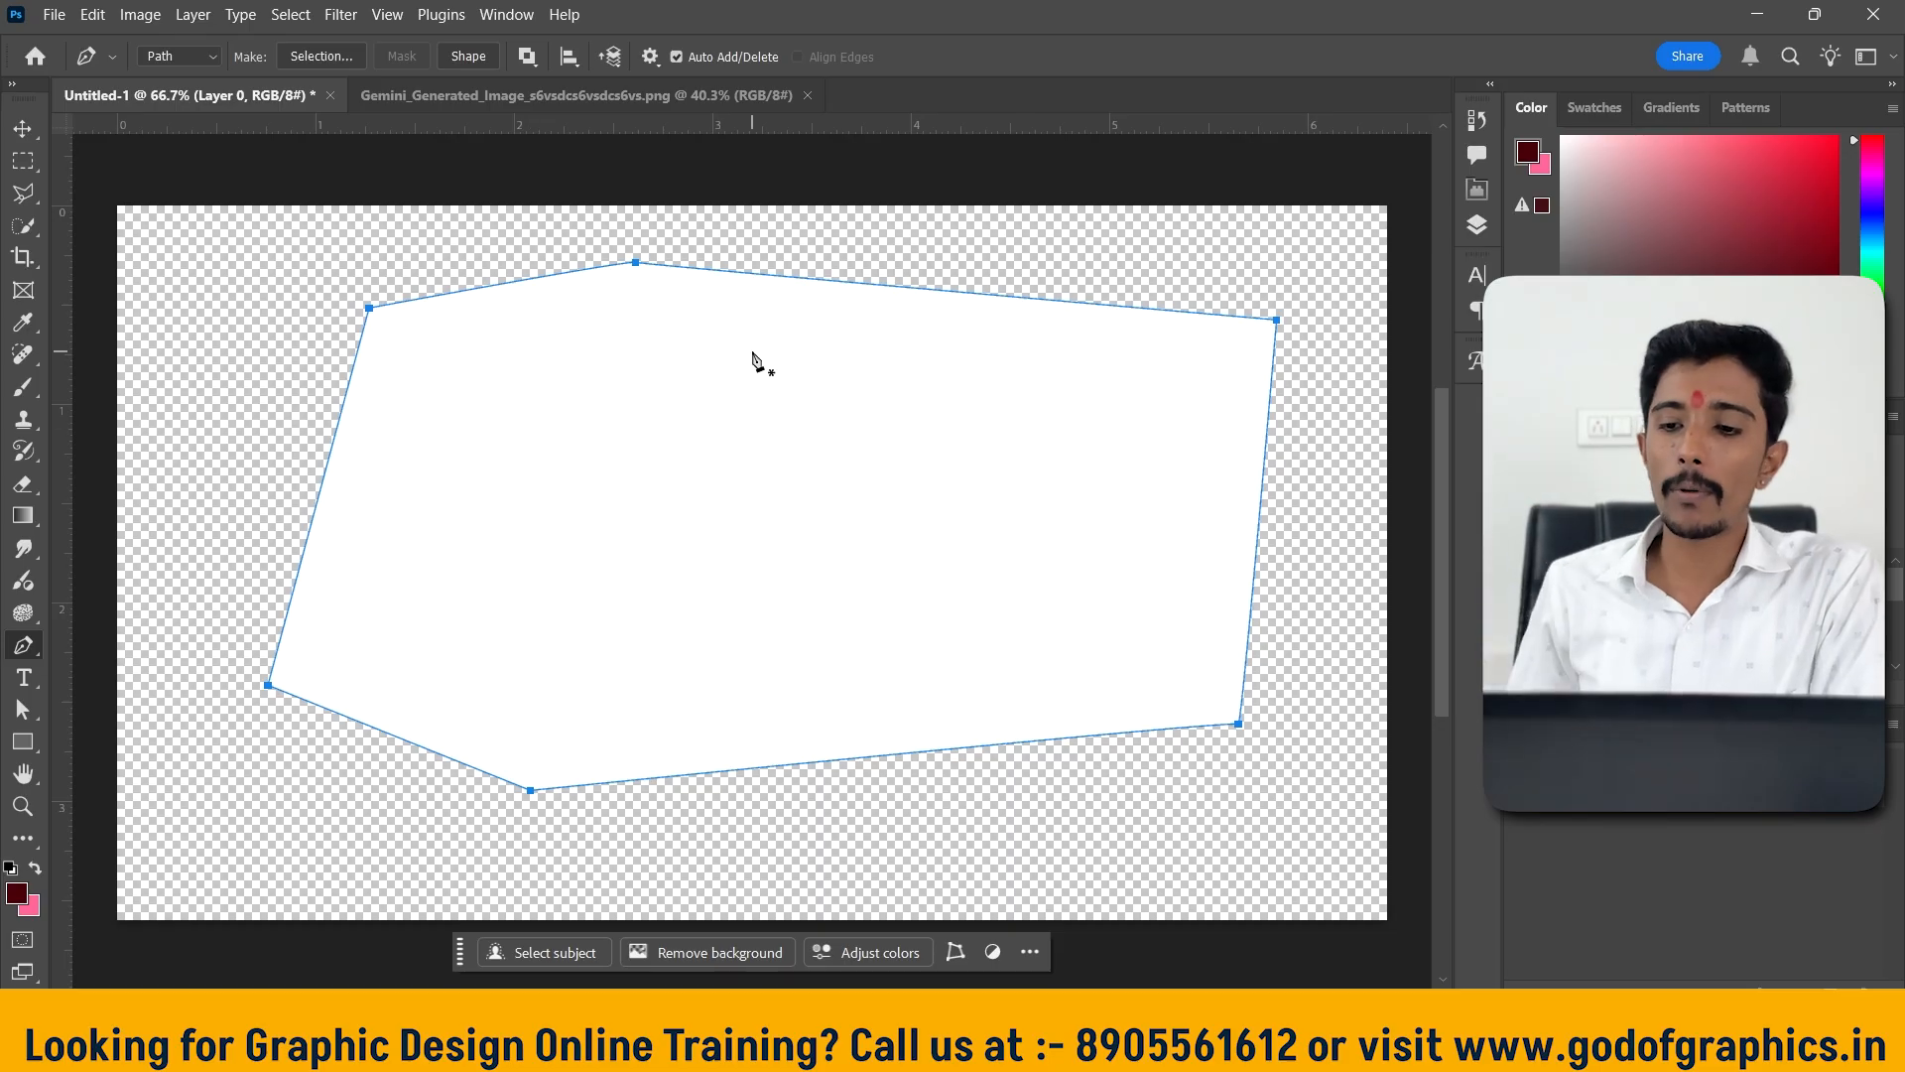
left_click(1481, 227)
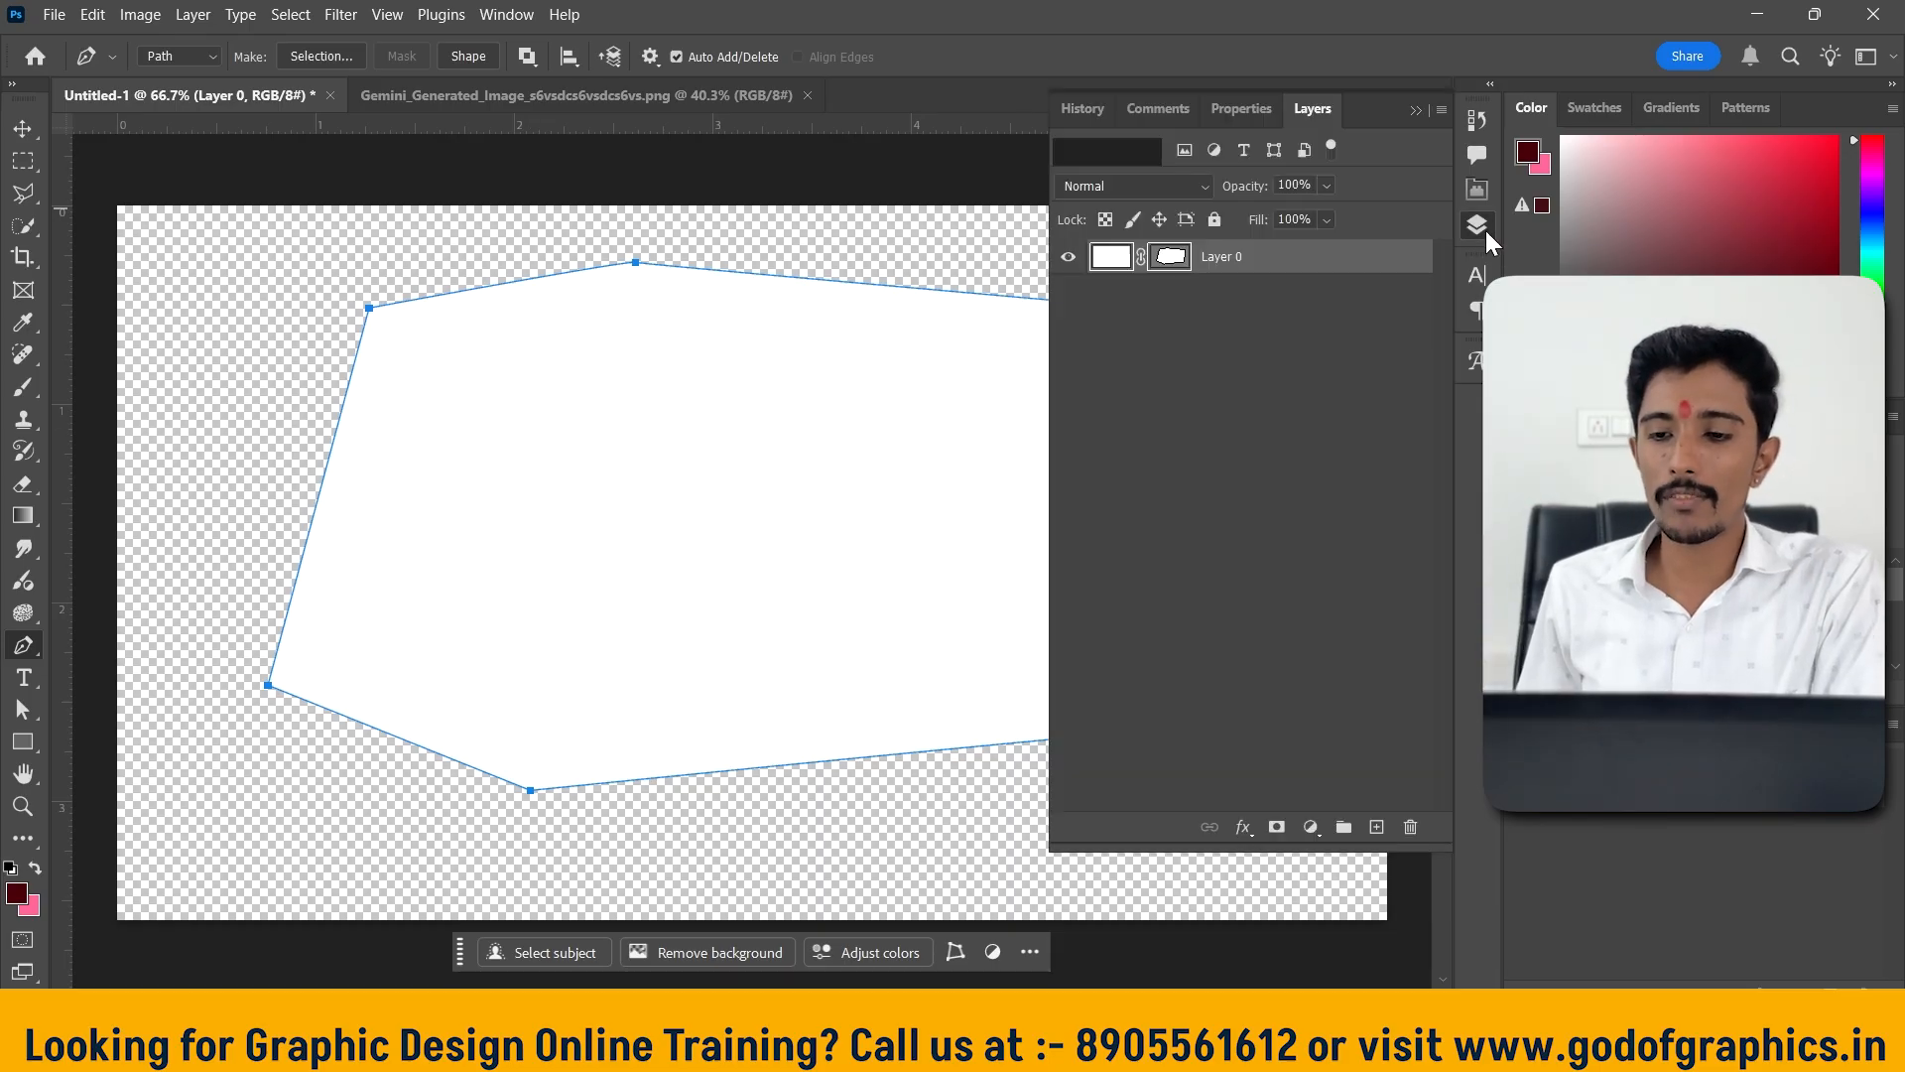
left_click(1419, 112)
key("ctrl+z")
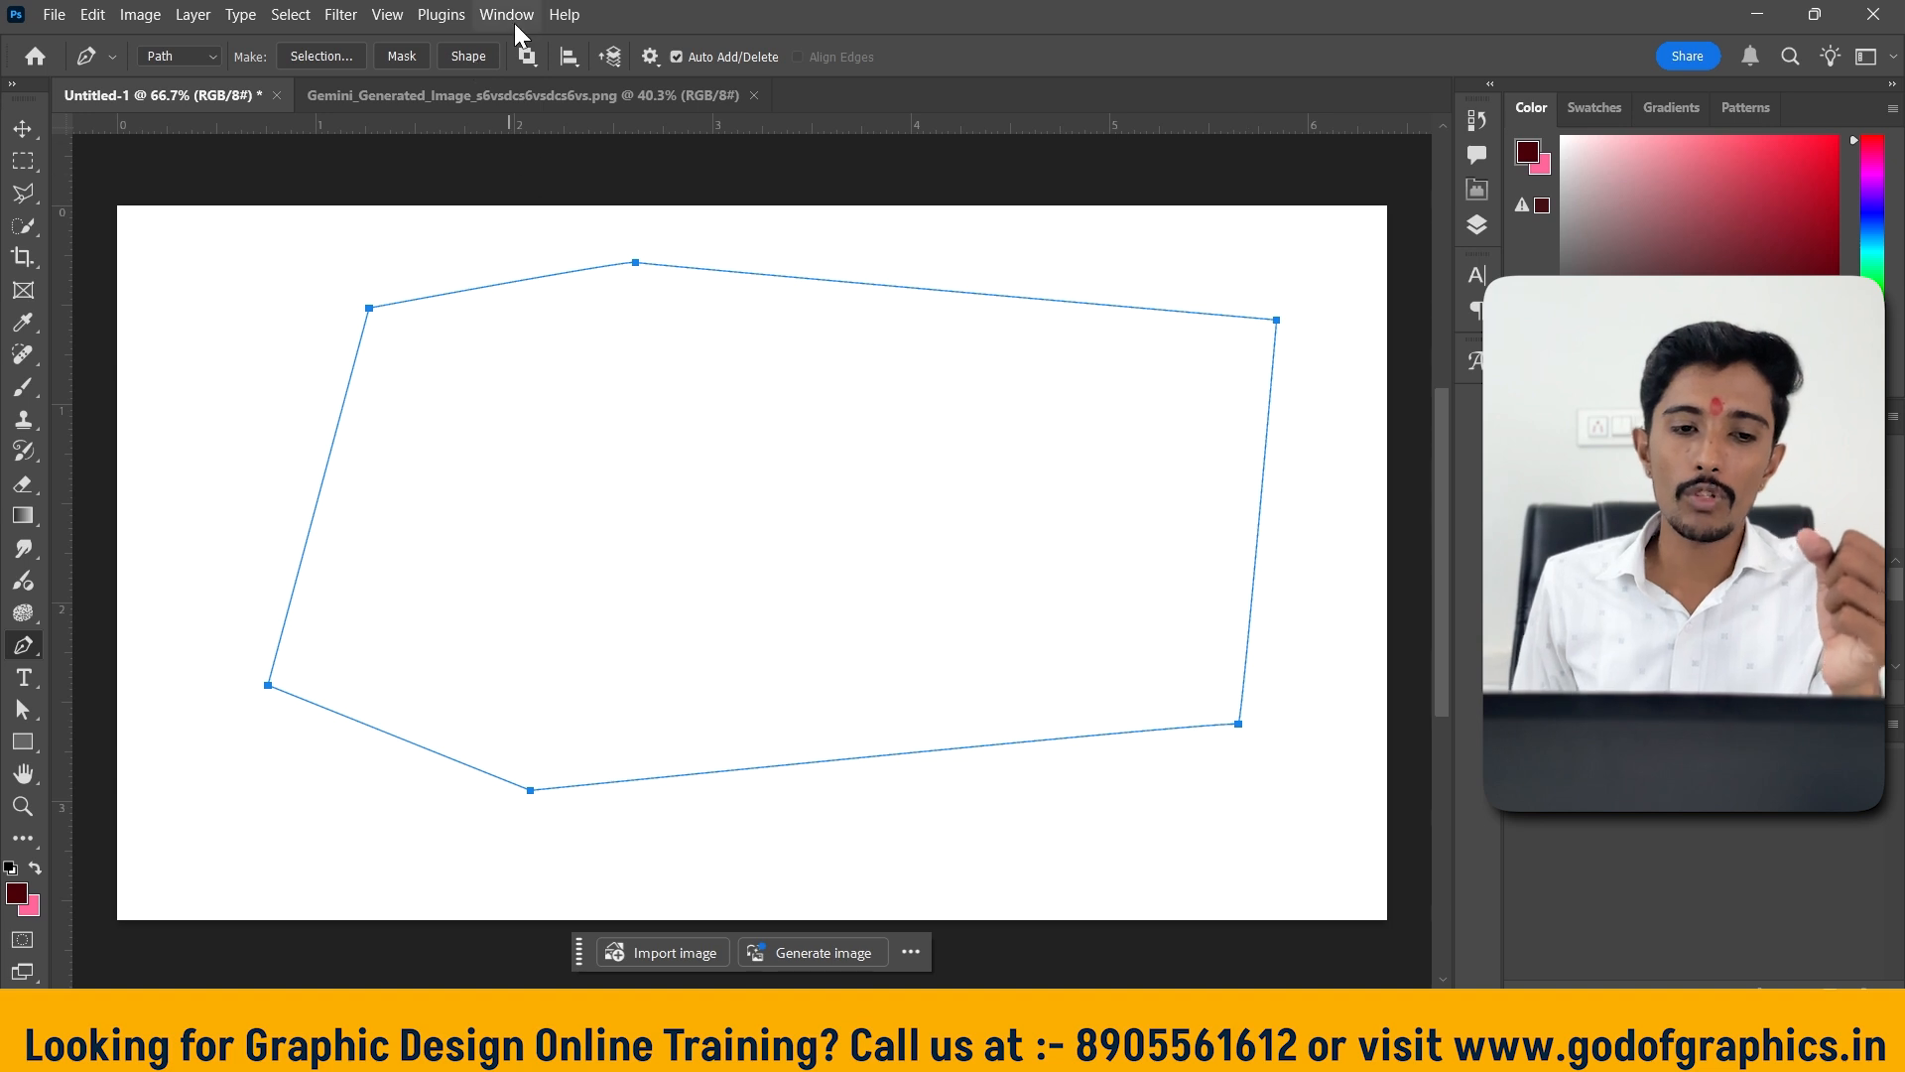
Convert the six-point path into a shape and try recently used fill colors on it, ending with light yellow
left_click(484, 57)
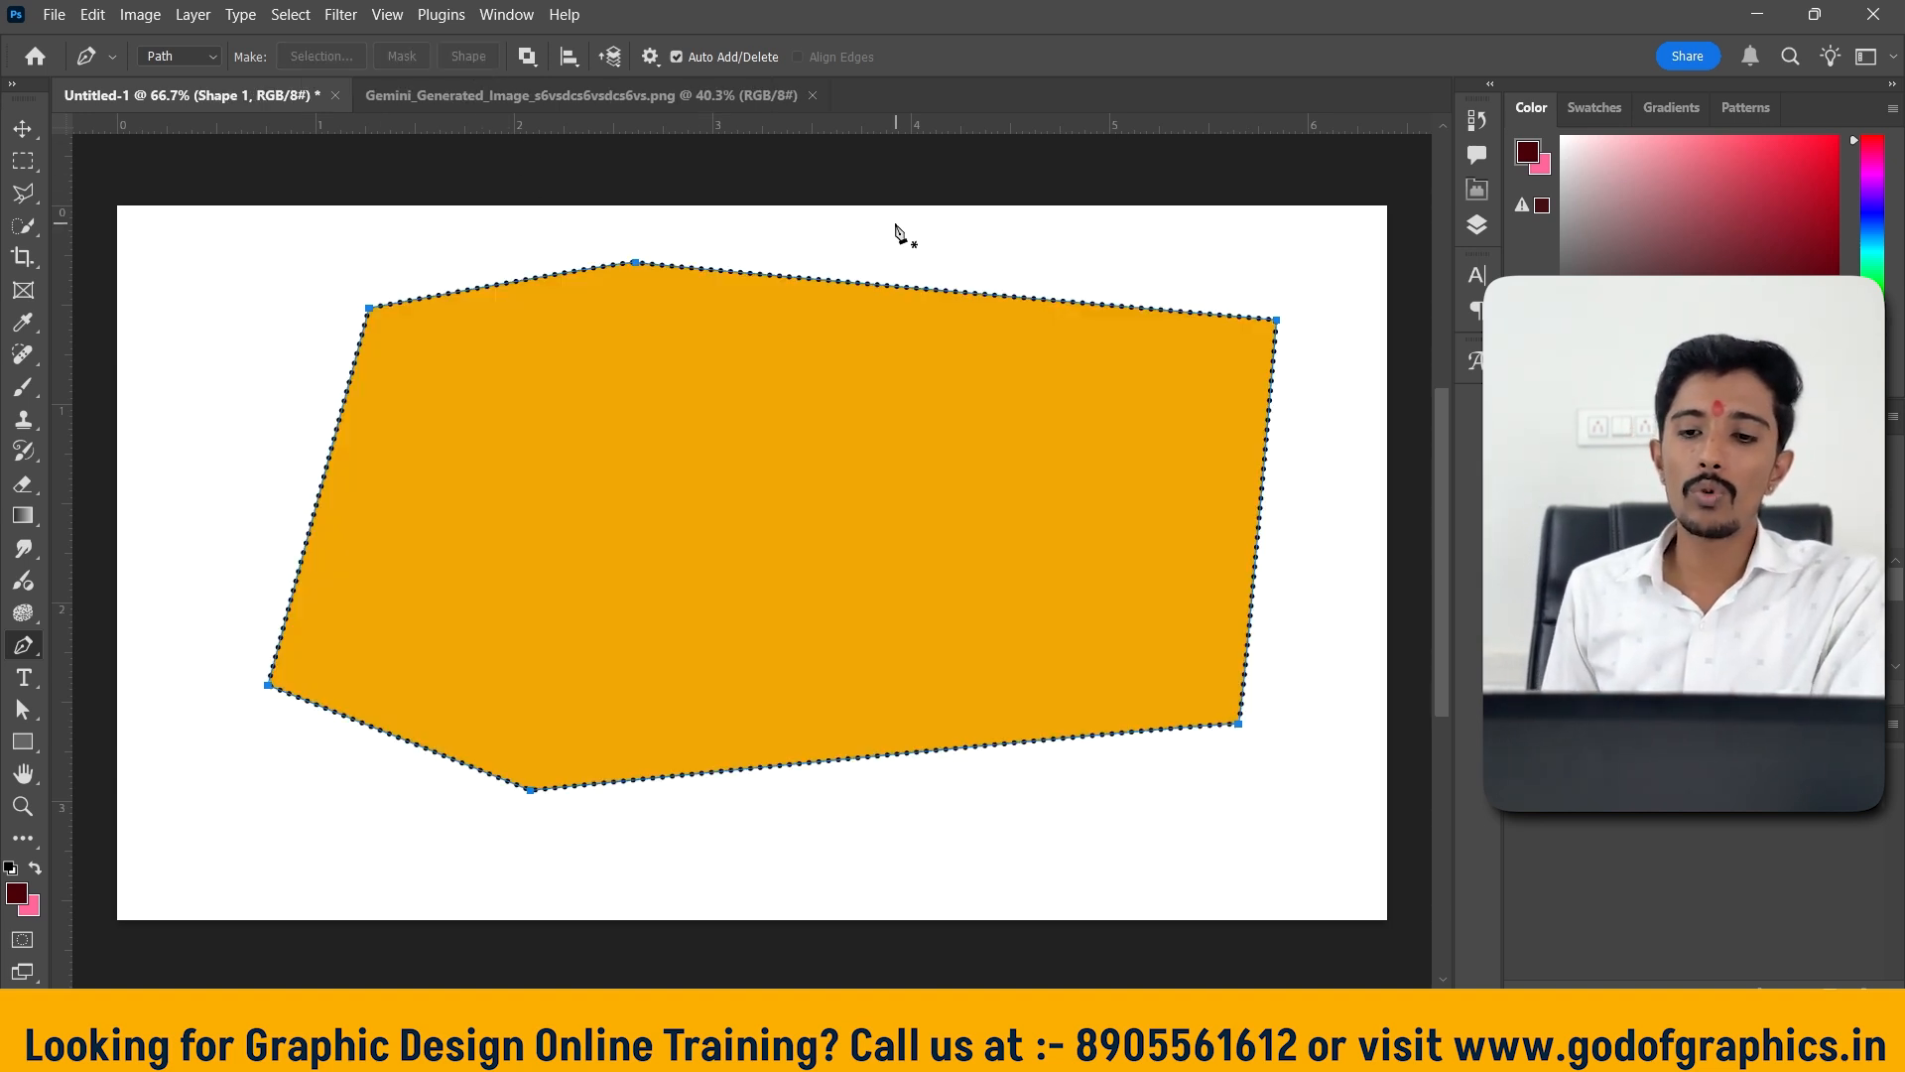
left_click(20, 742)
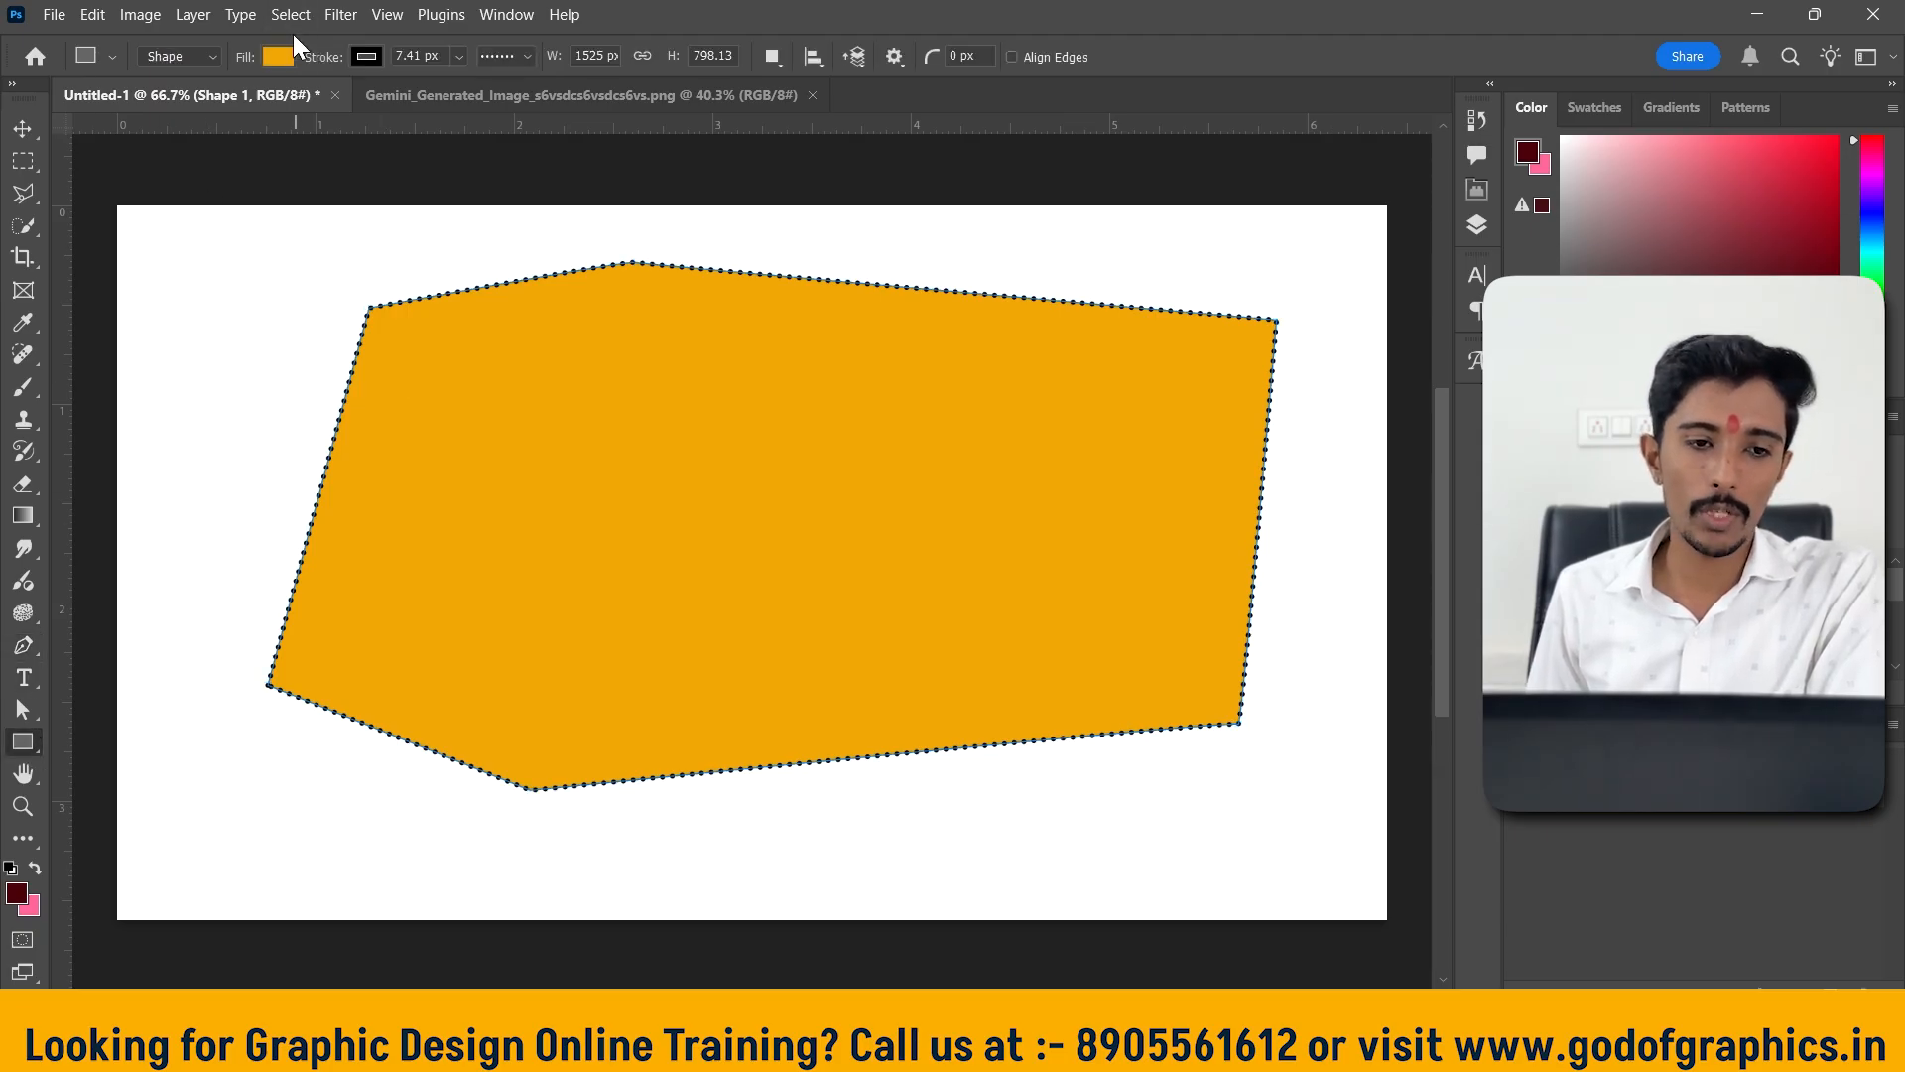
left_click(281, 57)
left_click(324, 187)
left_click(301, 186)
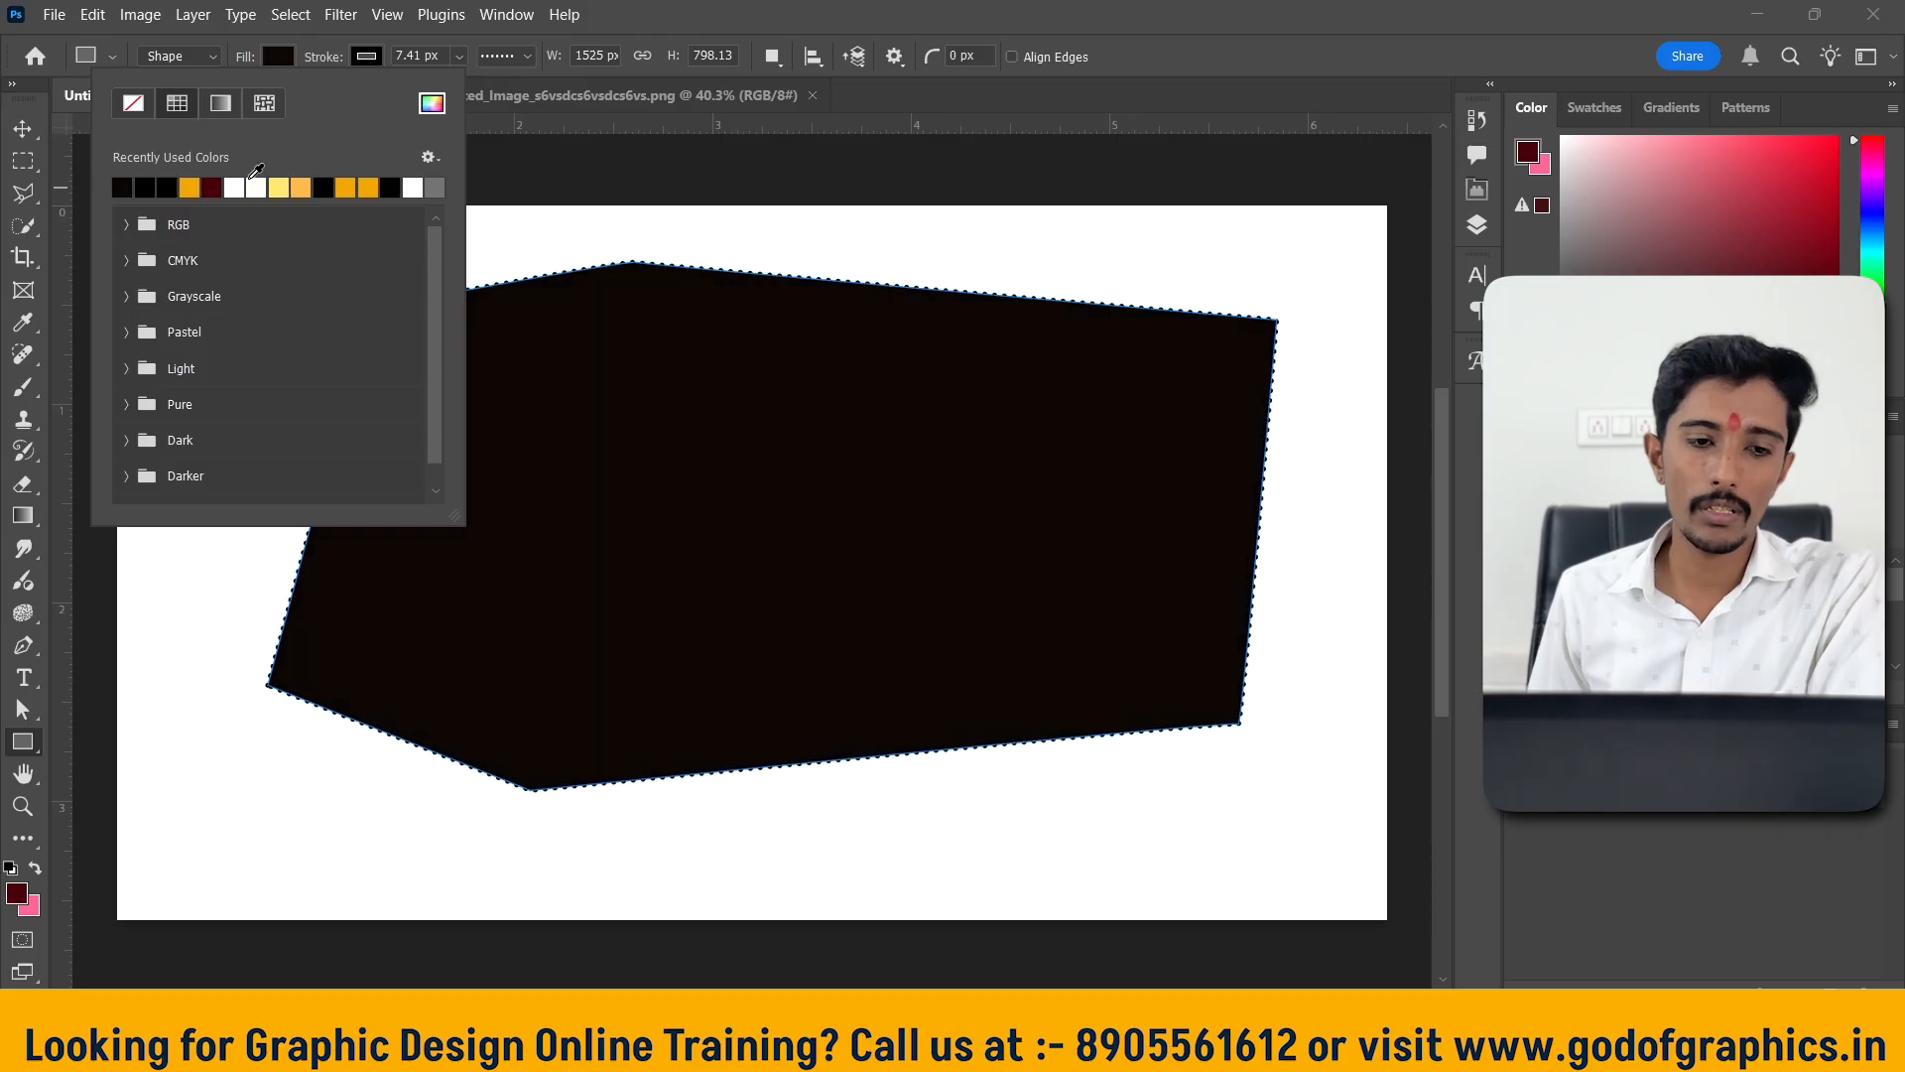
left_click(256, 186)
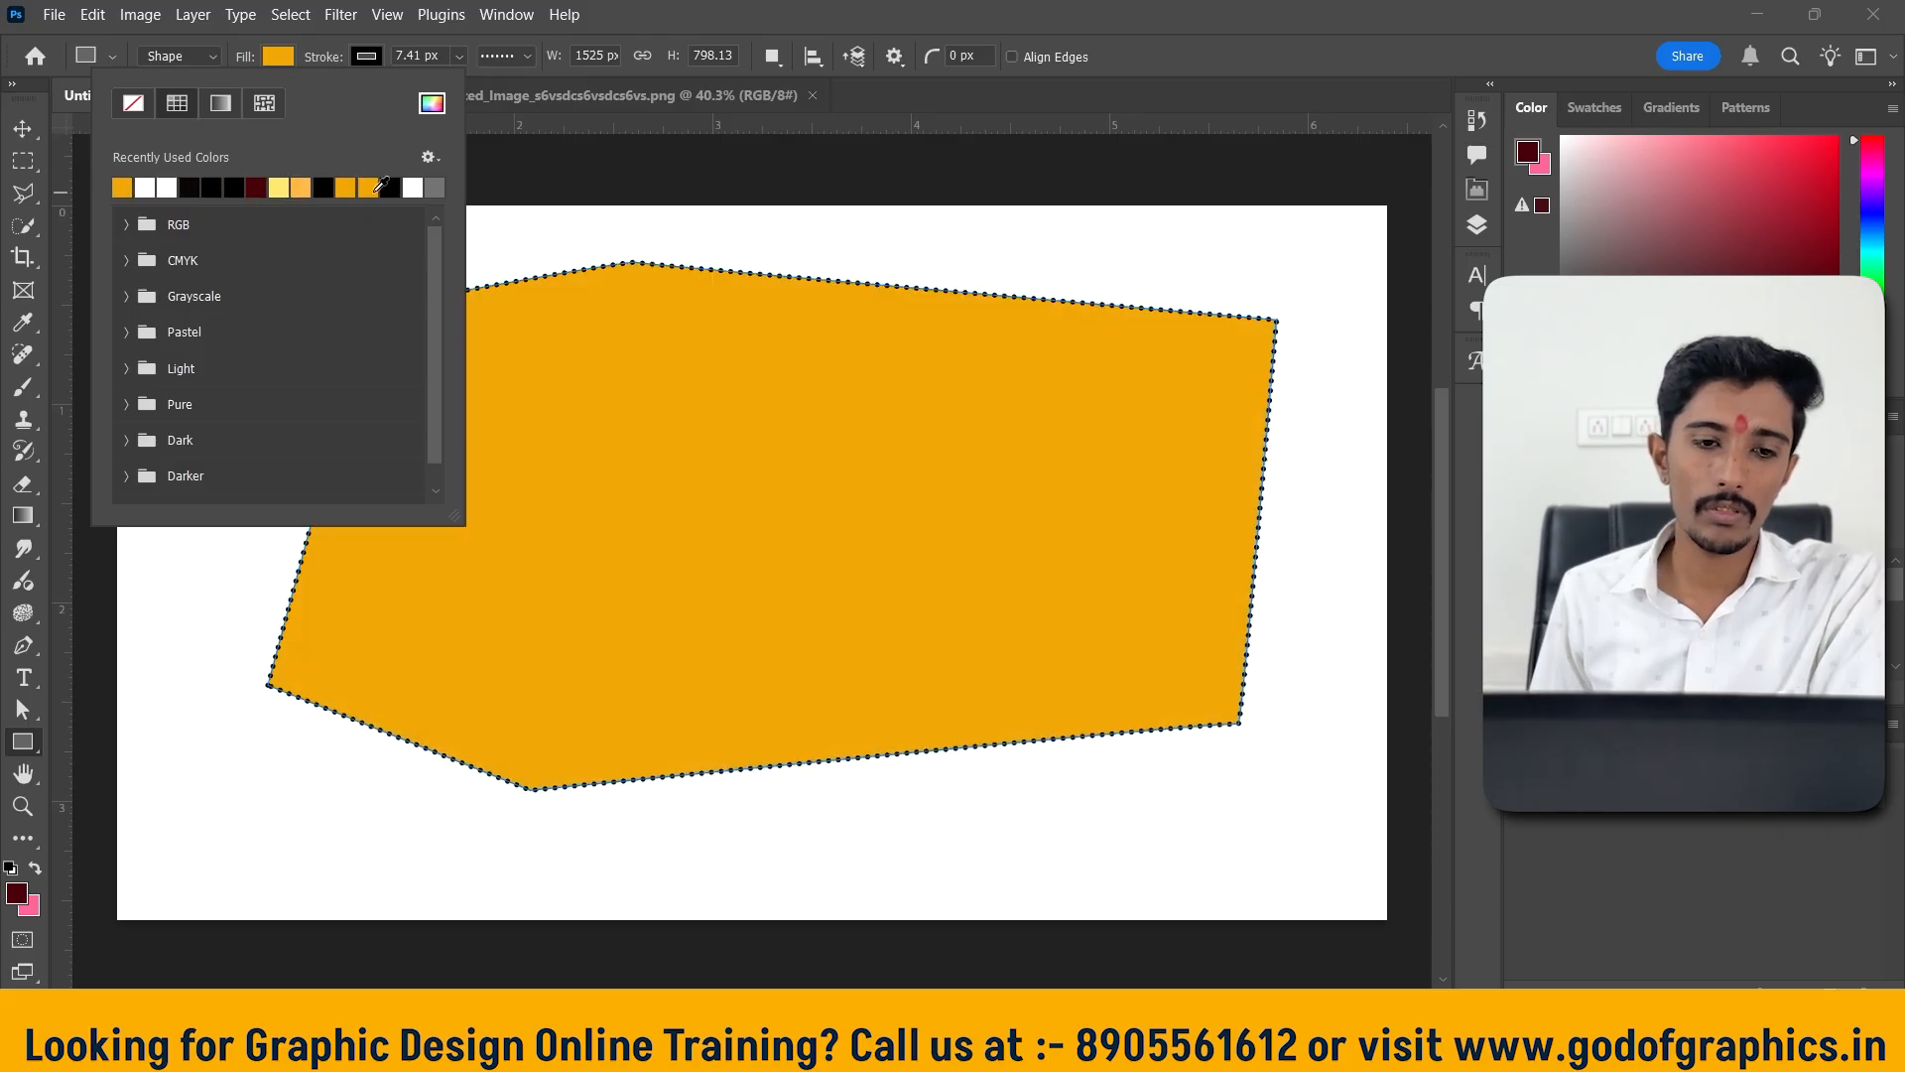
left_click(345, 186)
left_click(301, 186)
left_click(300, 187)
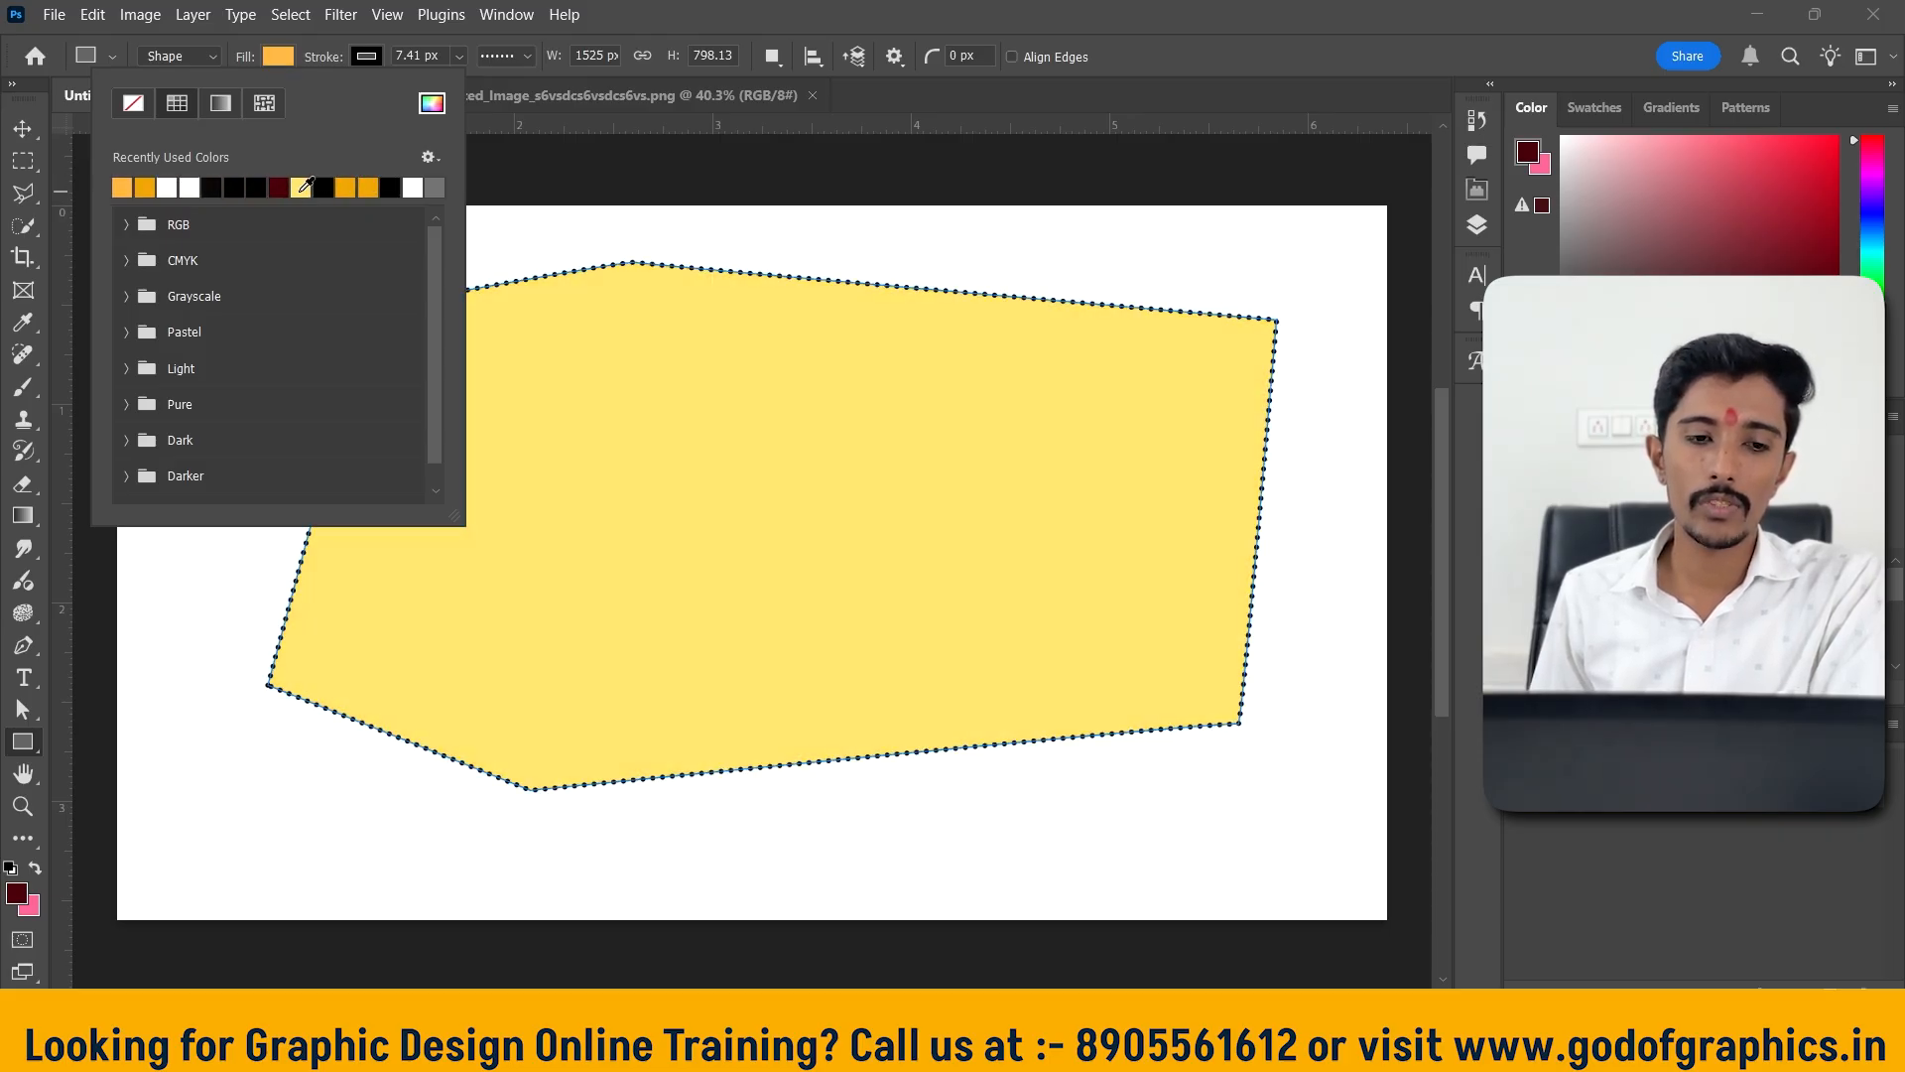
Switch to the Move tool and delete the light yellow shape from the canvas
left_click(23, 161)
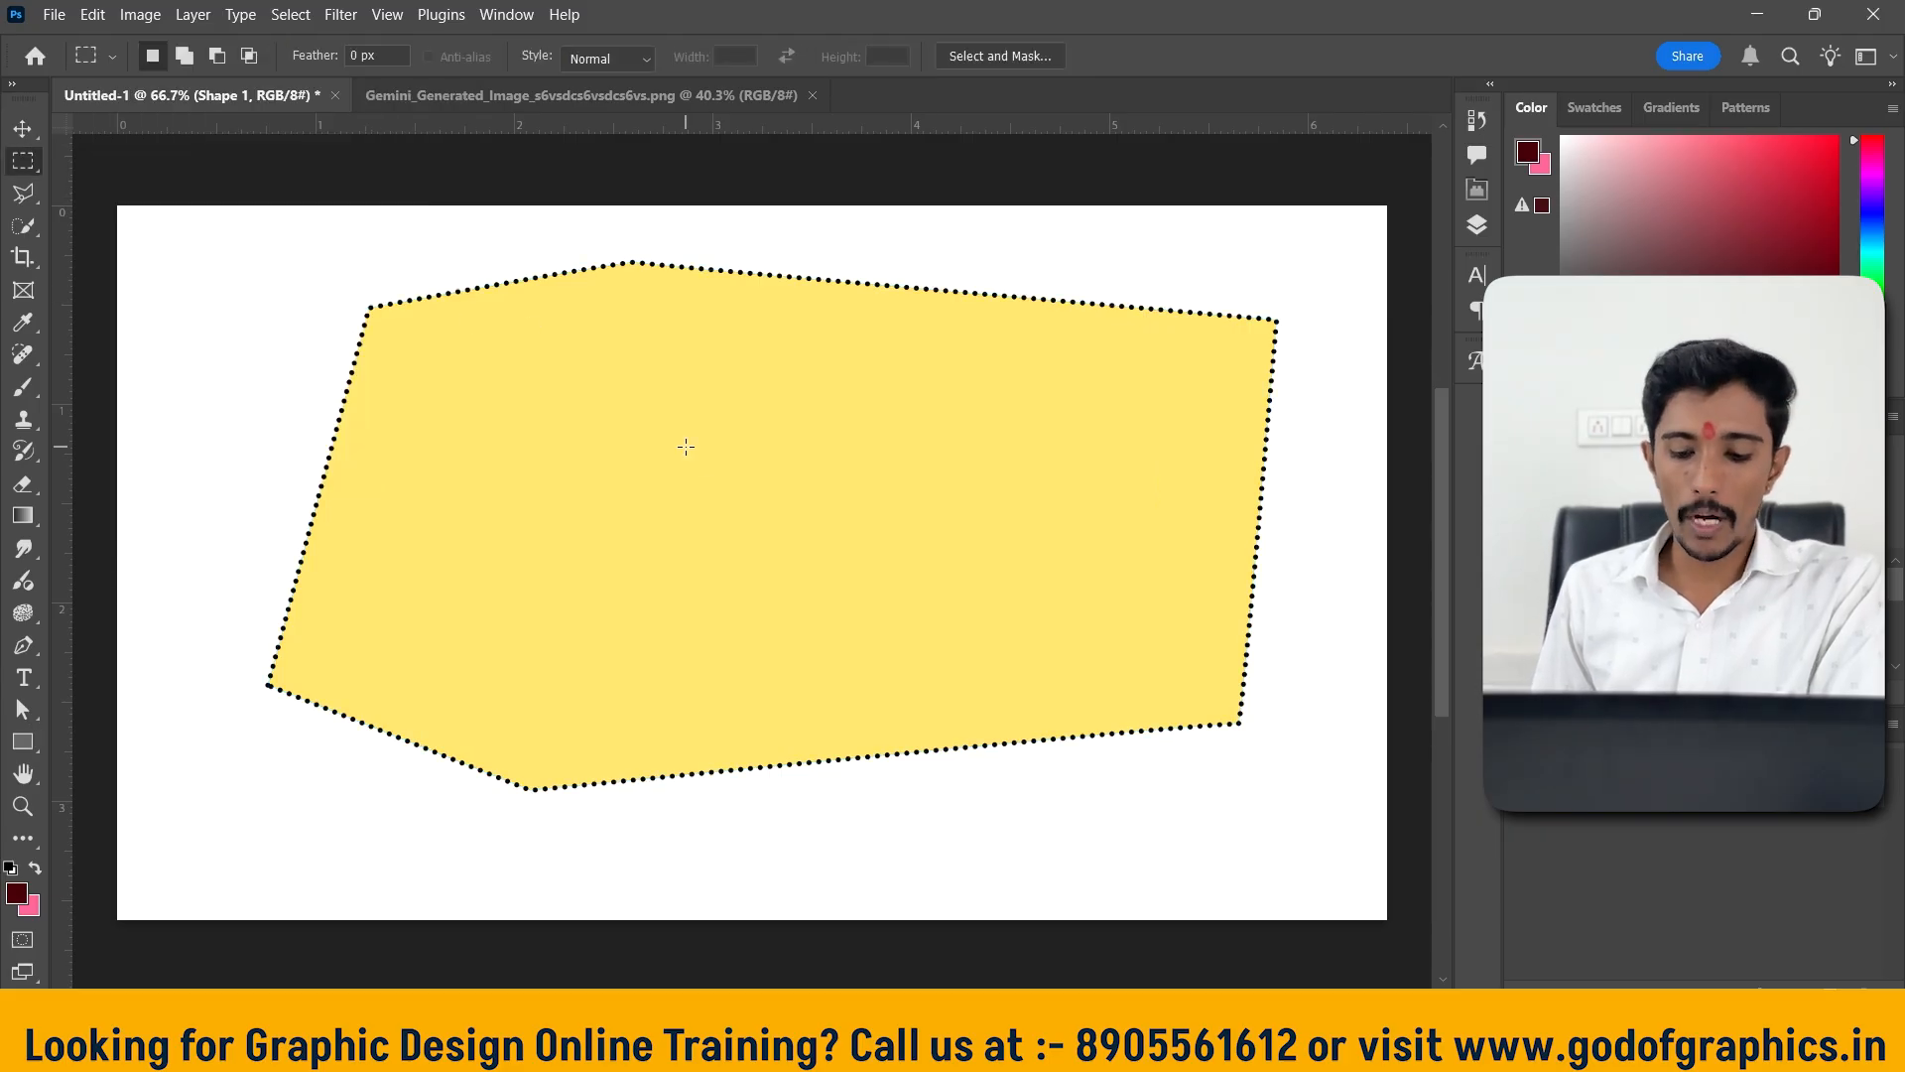
left_click(22, 129)
key("Delete")
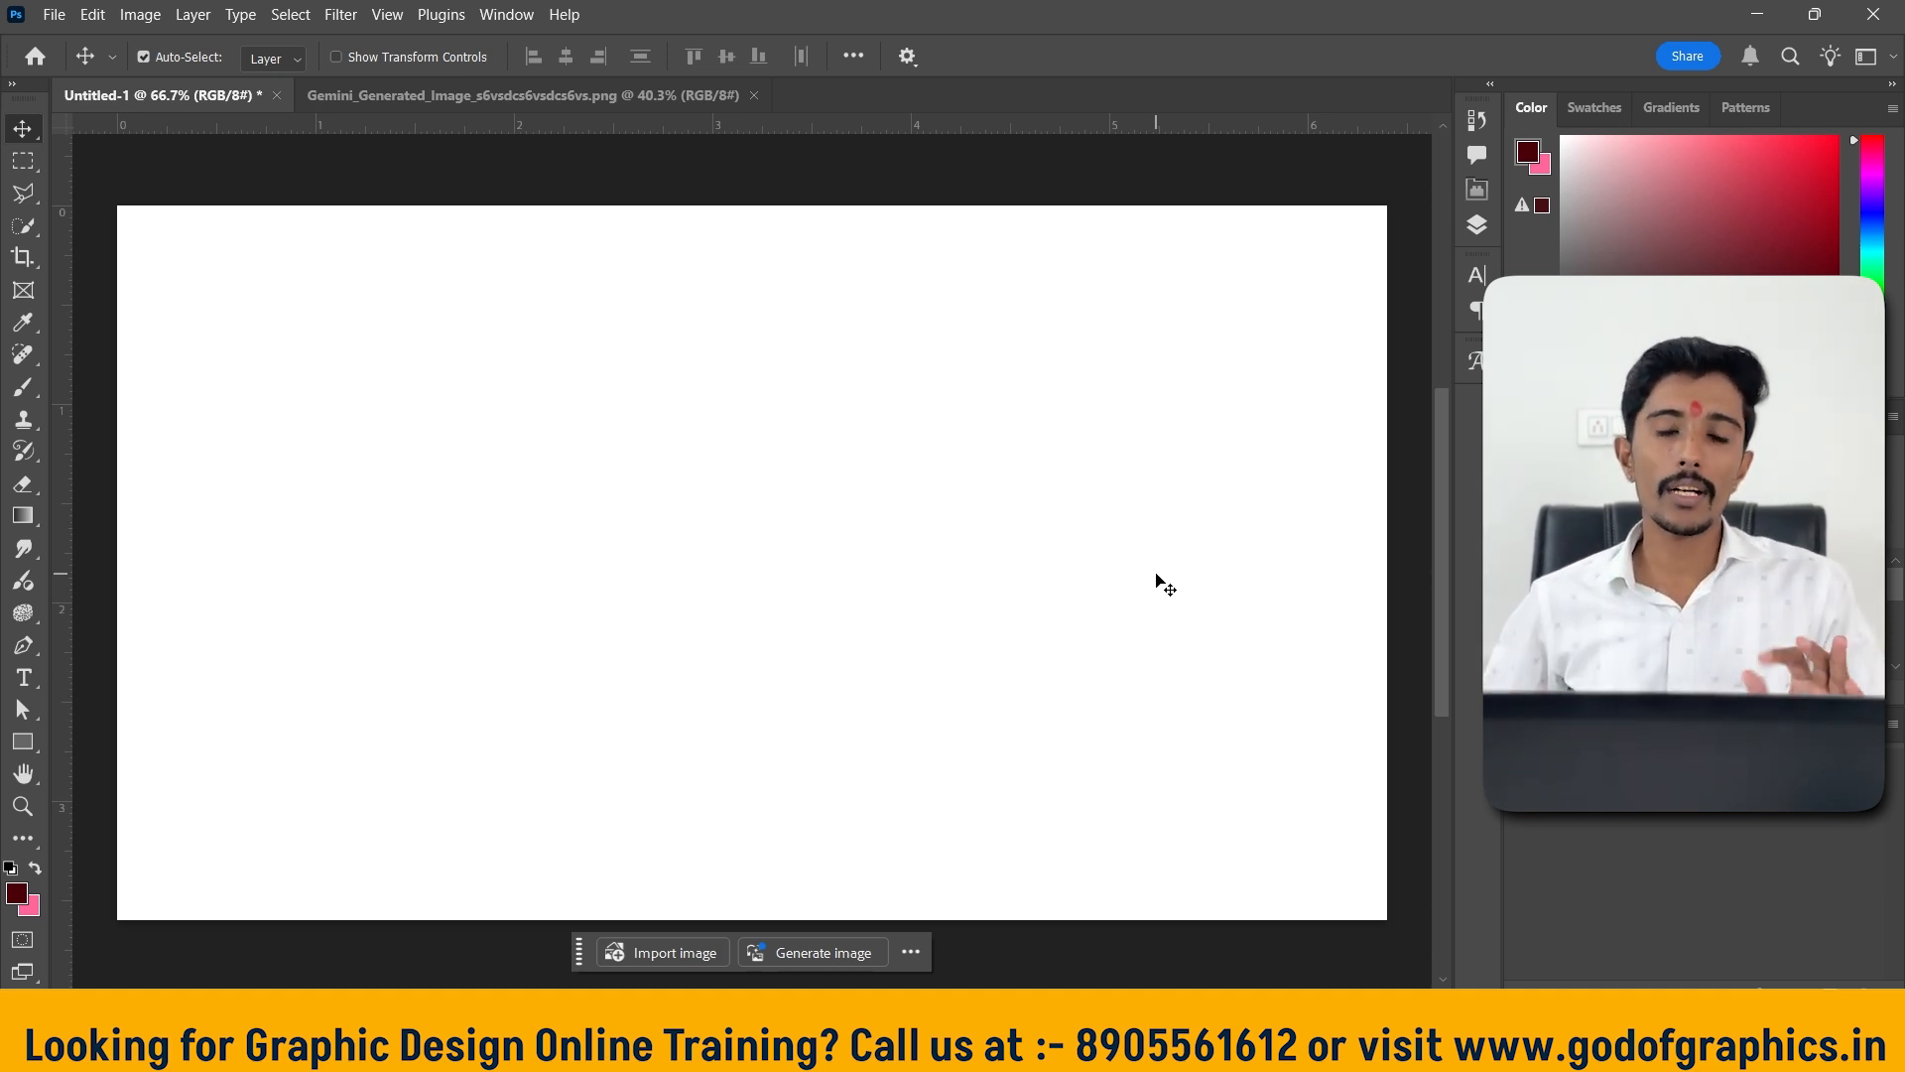
In the Gemini_Generated_Image document, duplicate the Background layer and hide the original Background
left_click(571, 96)
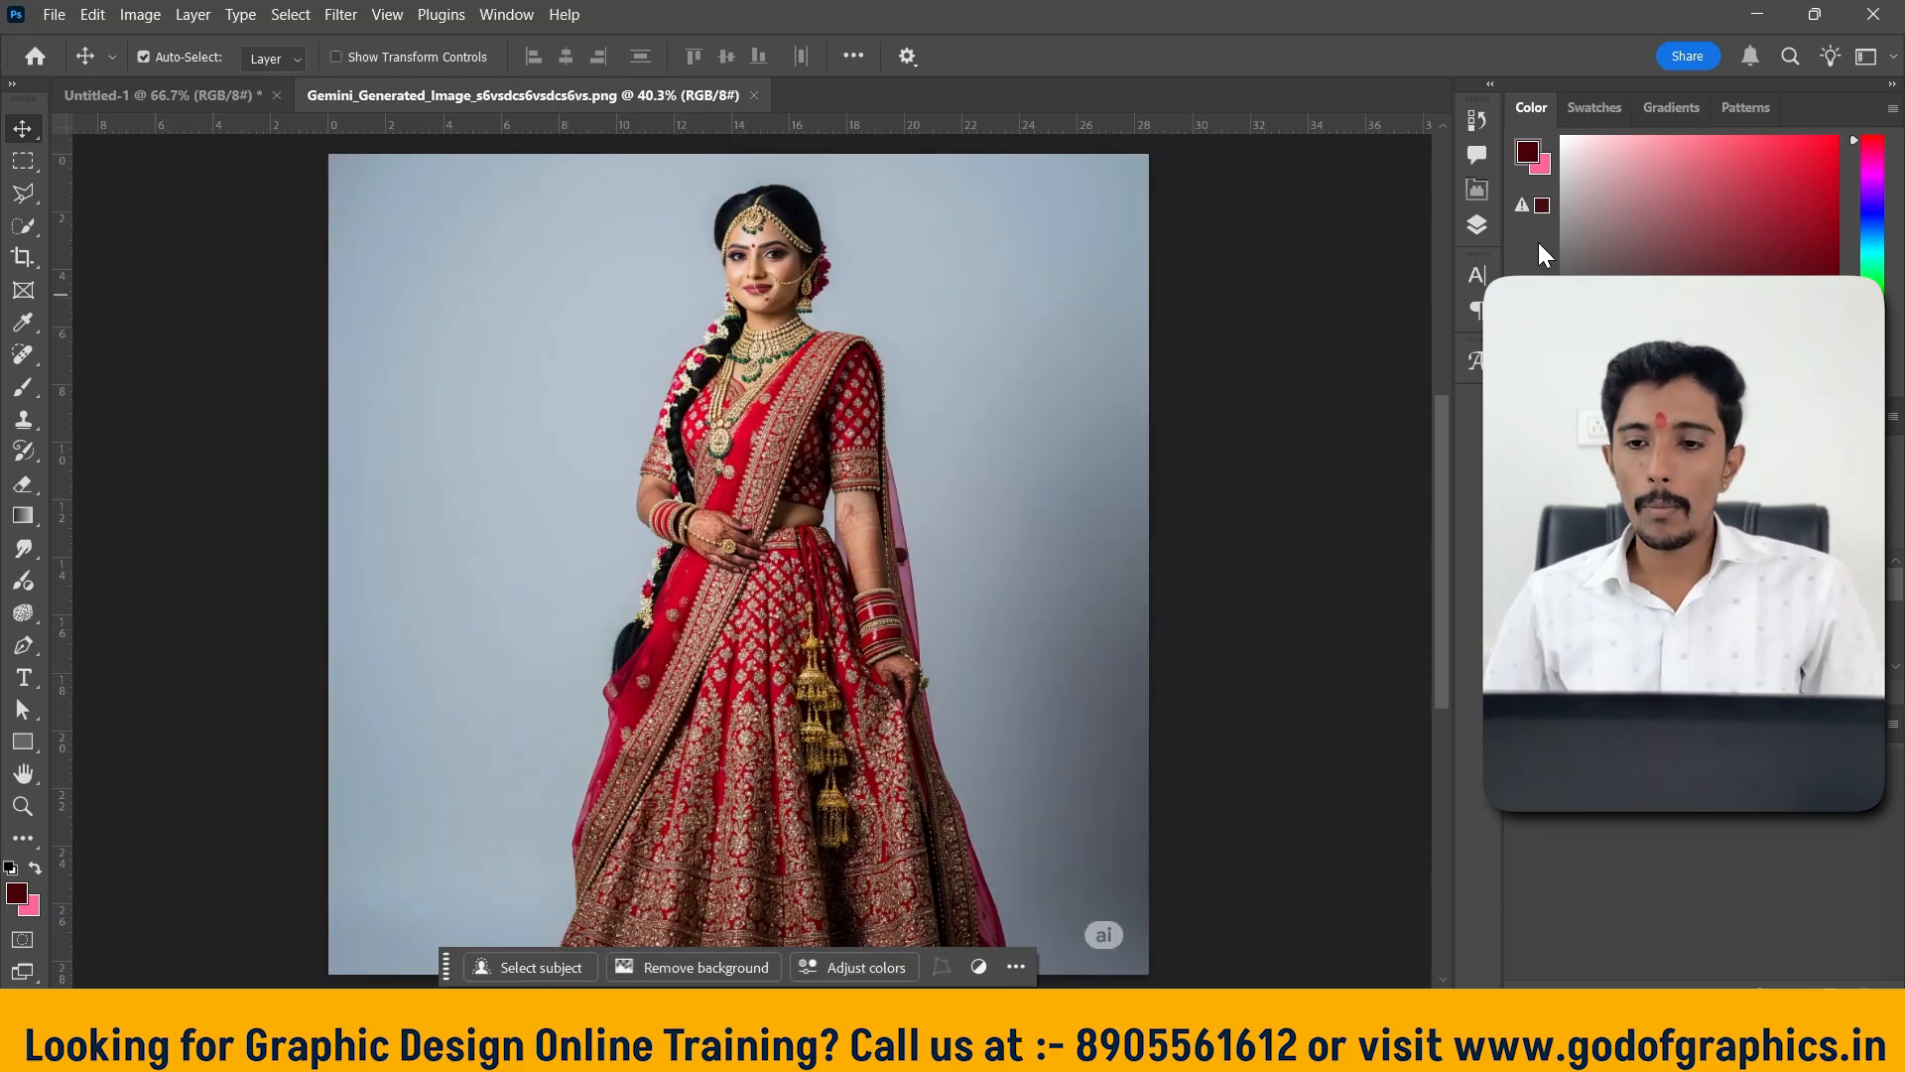
left_click(1473, 230)
left_click_drag(1240, 263, 1376, 827)
left_click(1068, 317)
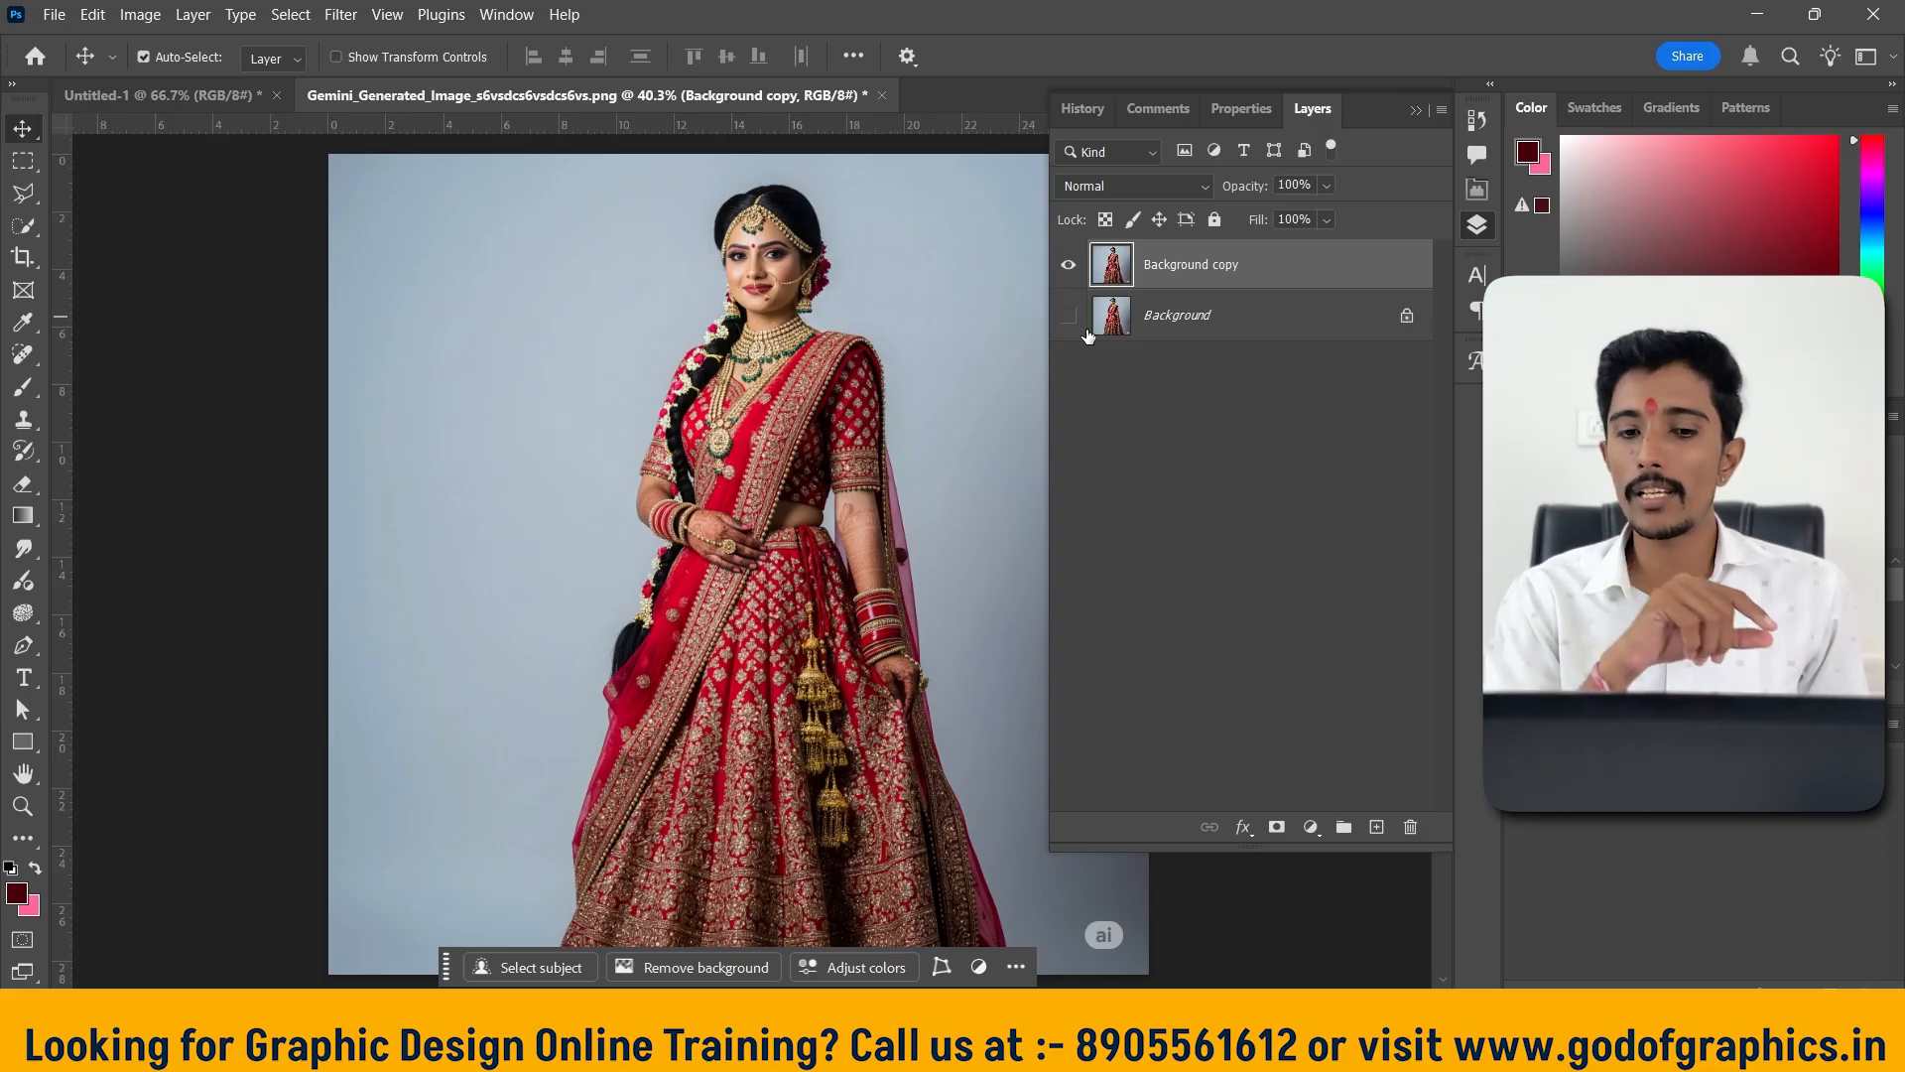
left_click(1414, 109)
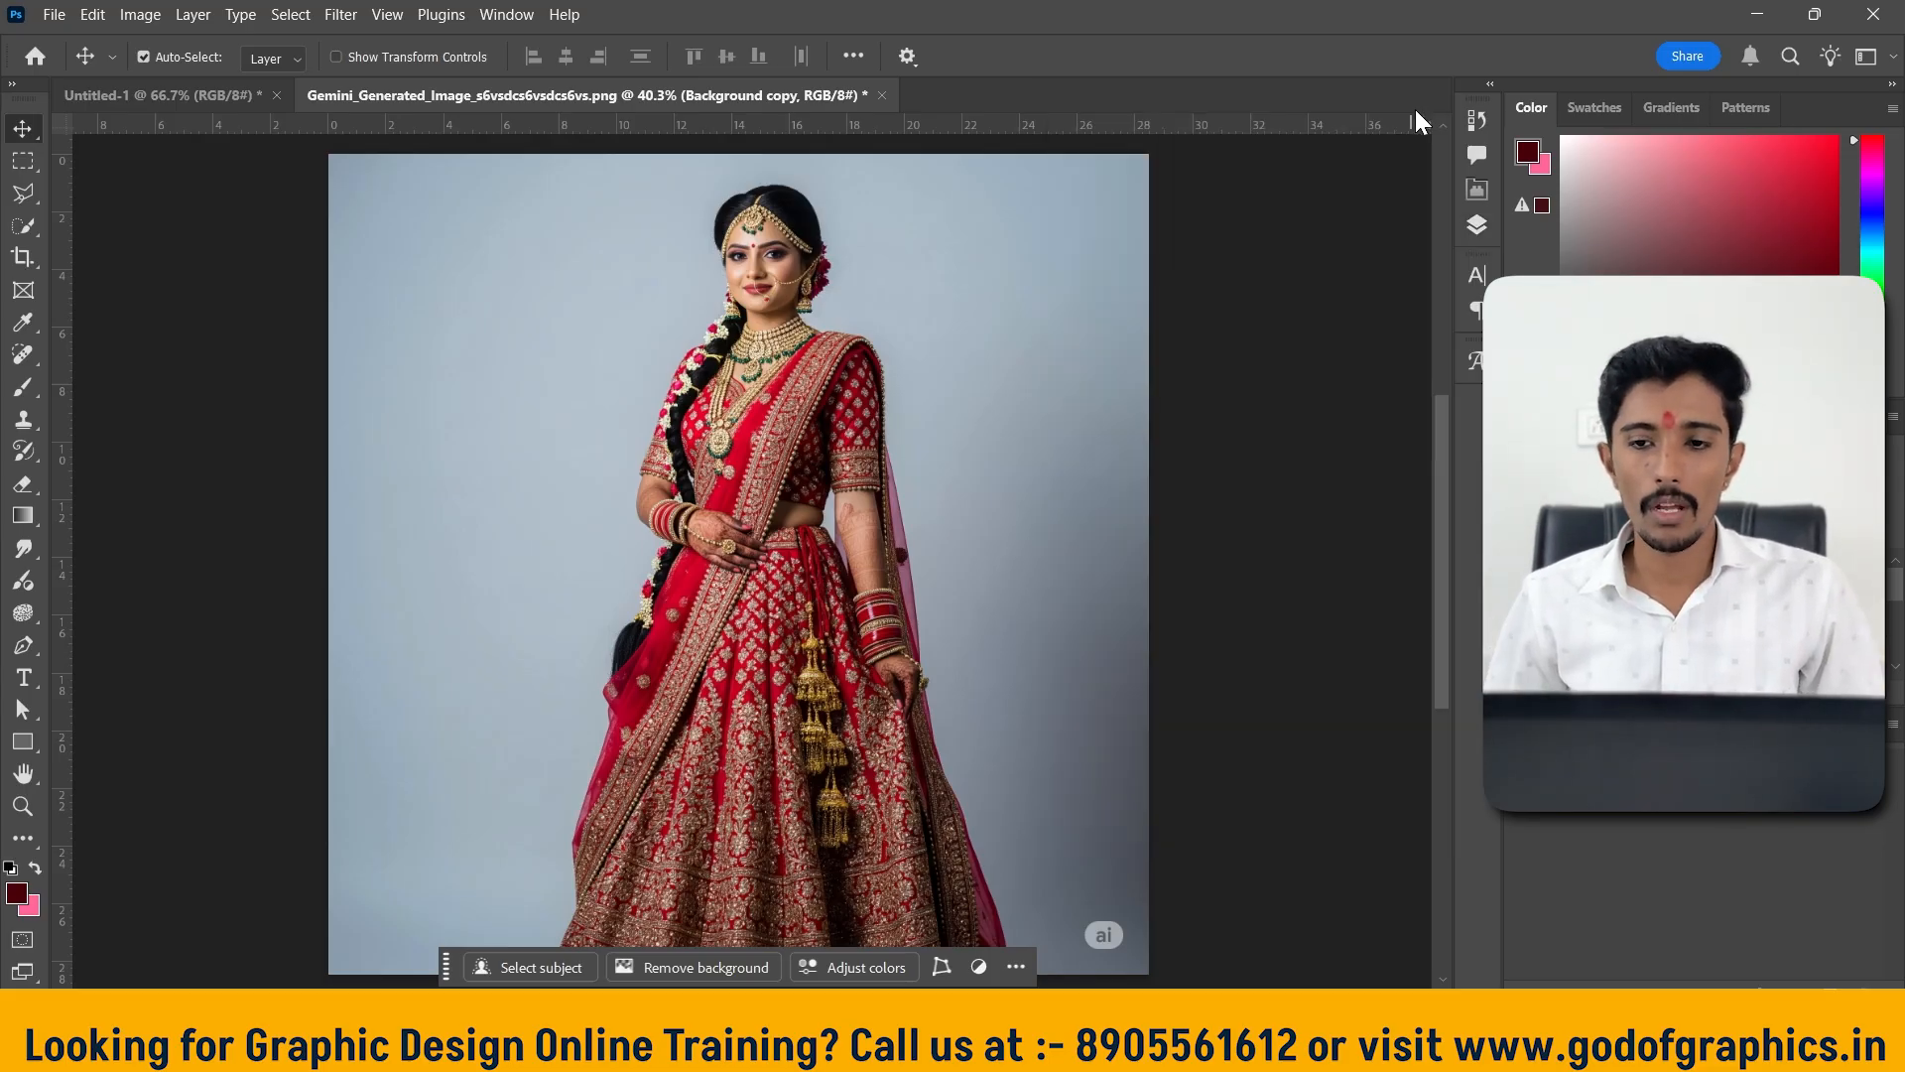
Activate the Pen tool in the portrait document and return to the blank Untitled-1 document
right_click(24, 645)
left_click(147, 645)
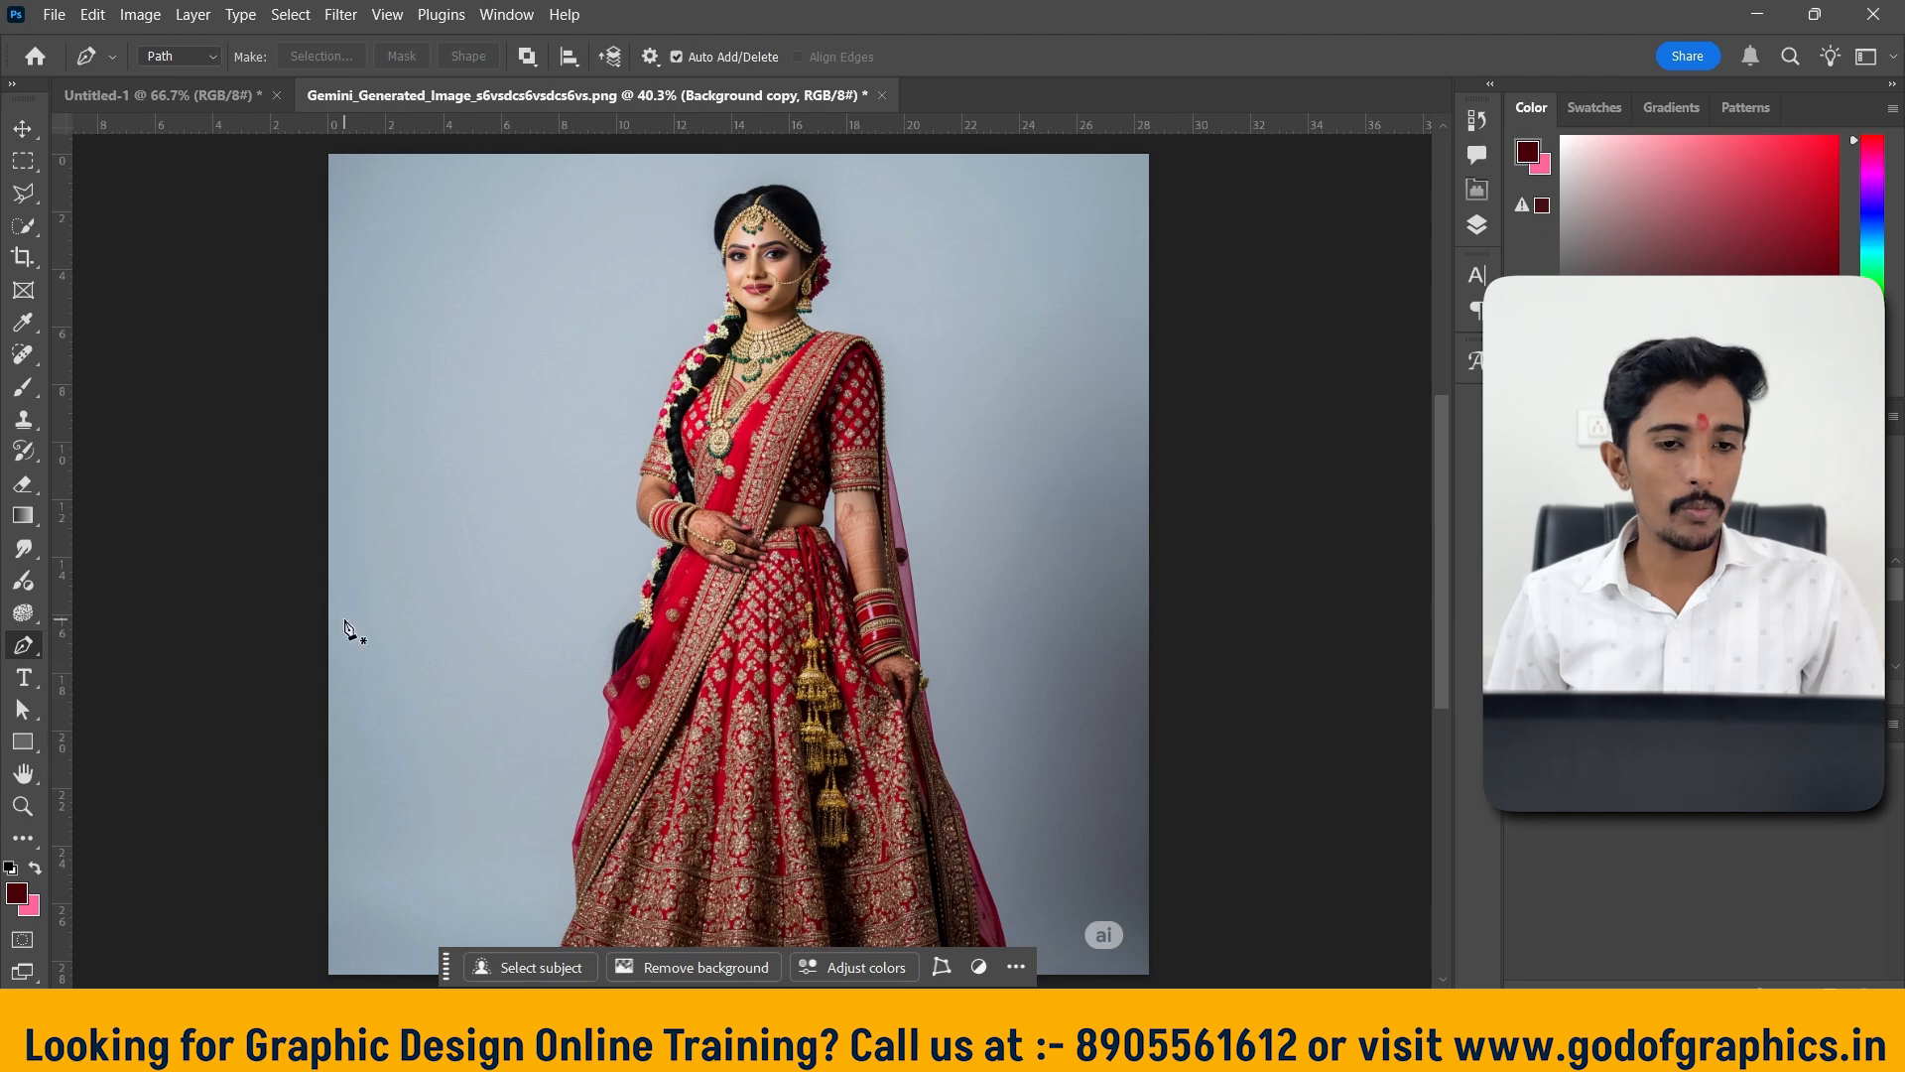
scroll(432, 572, "down", 2)
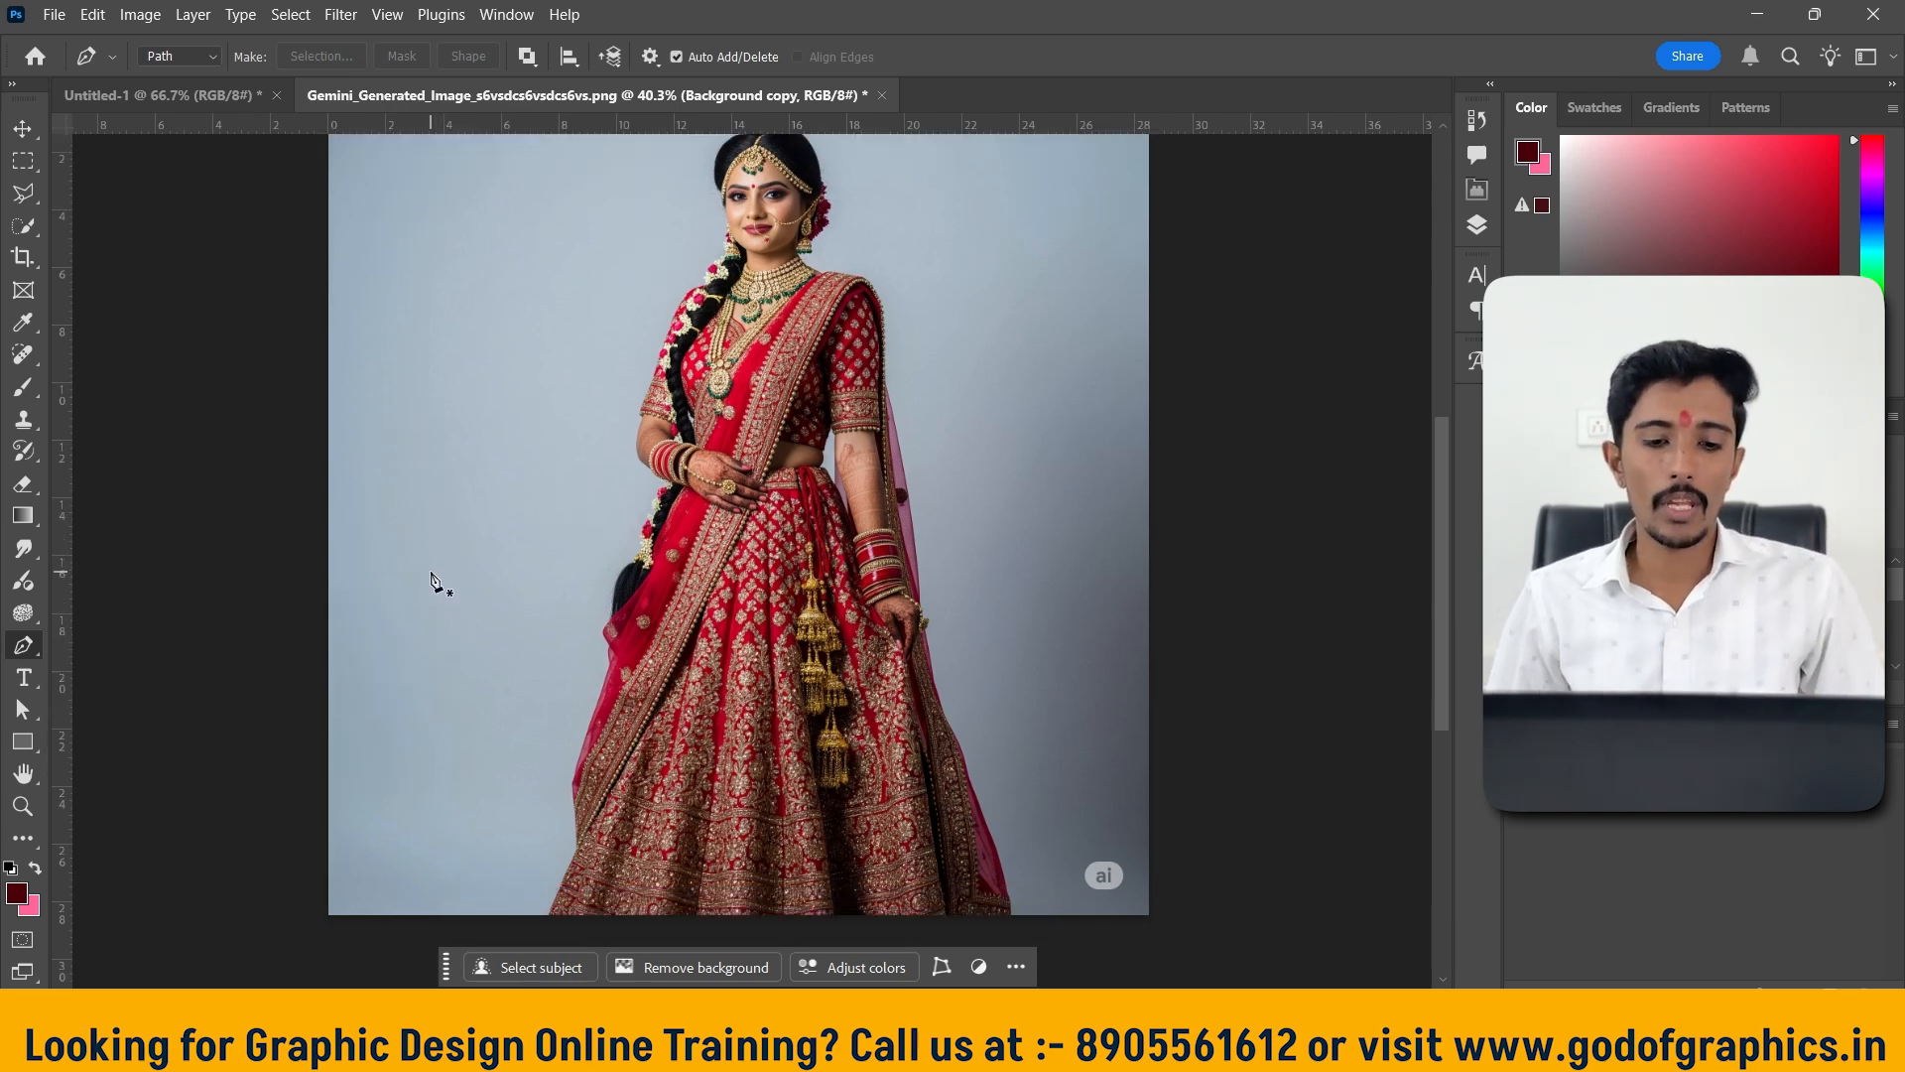
left_click(230, 94)
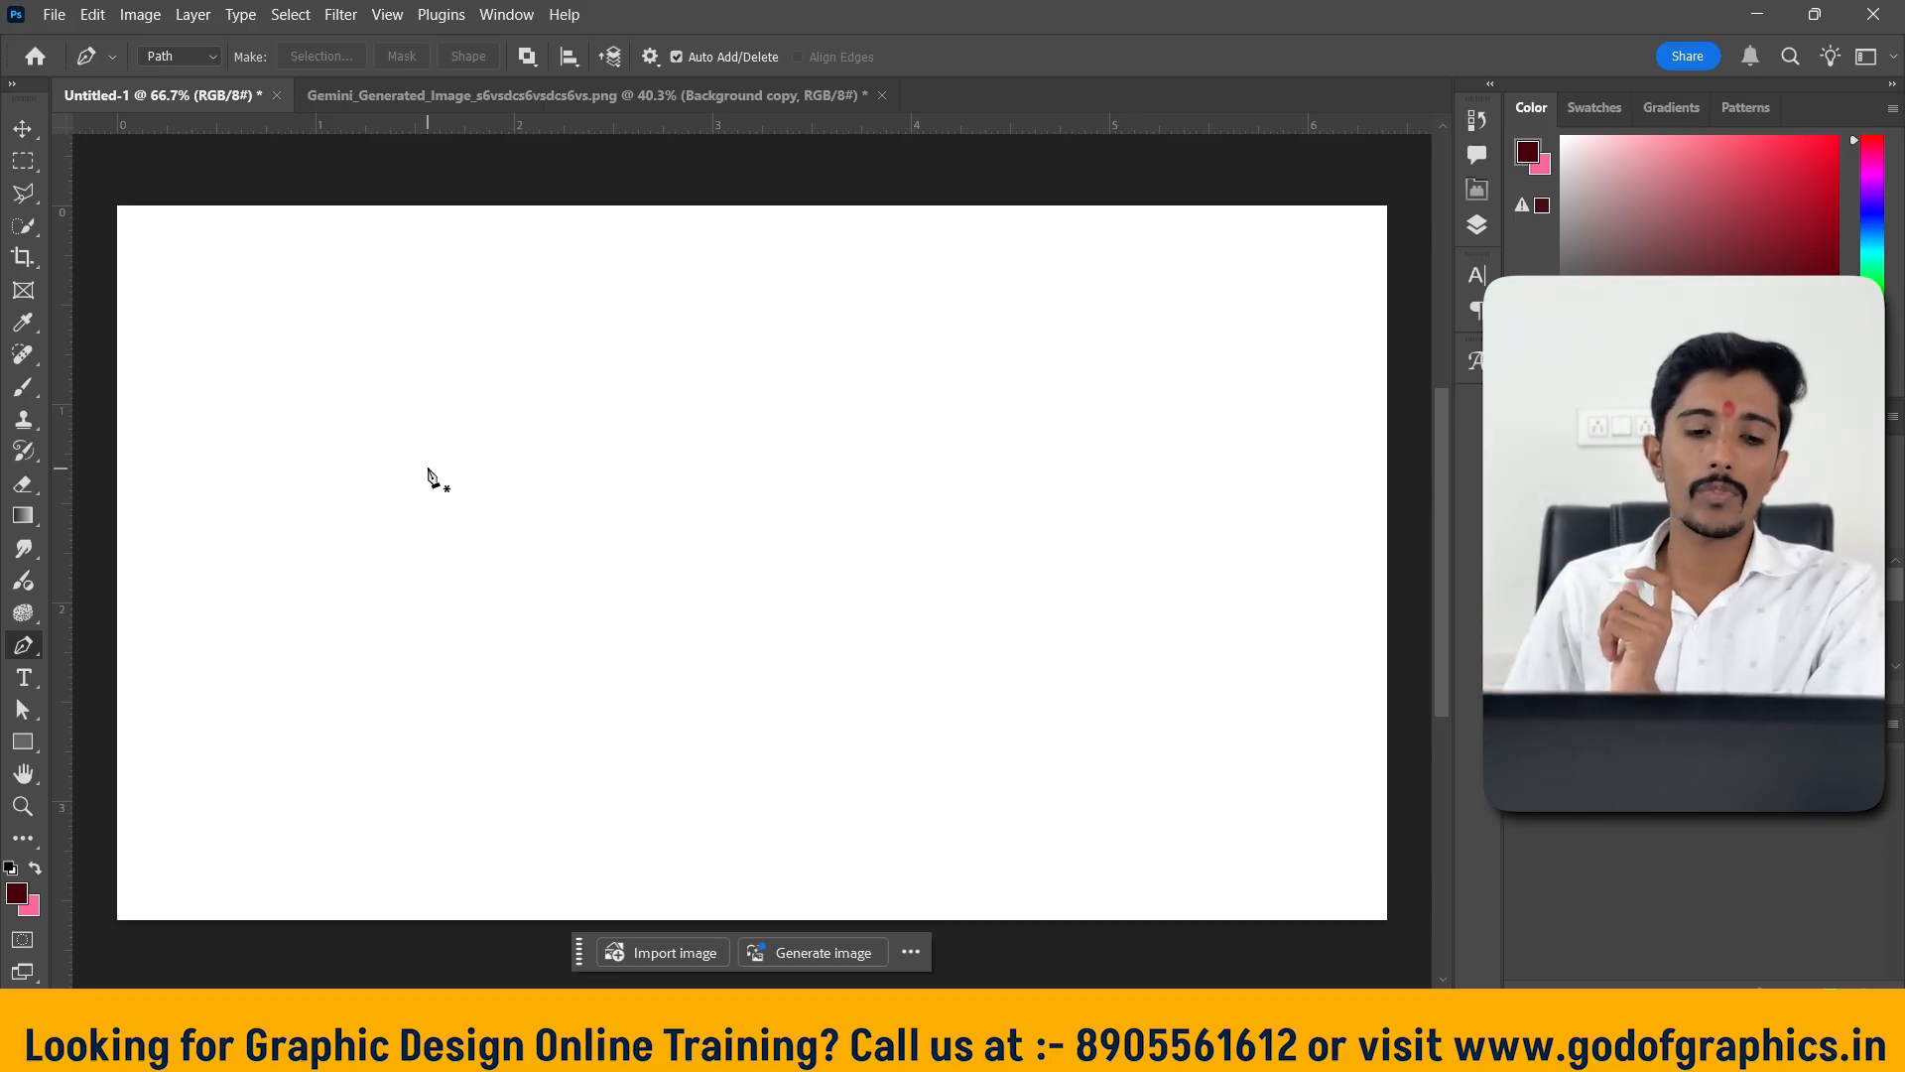
Draw an open four-point straight-segment path from the canvas's lower left, and undo back to its first anchor
left_click(264, 744)
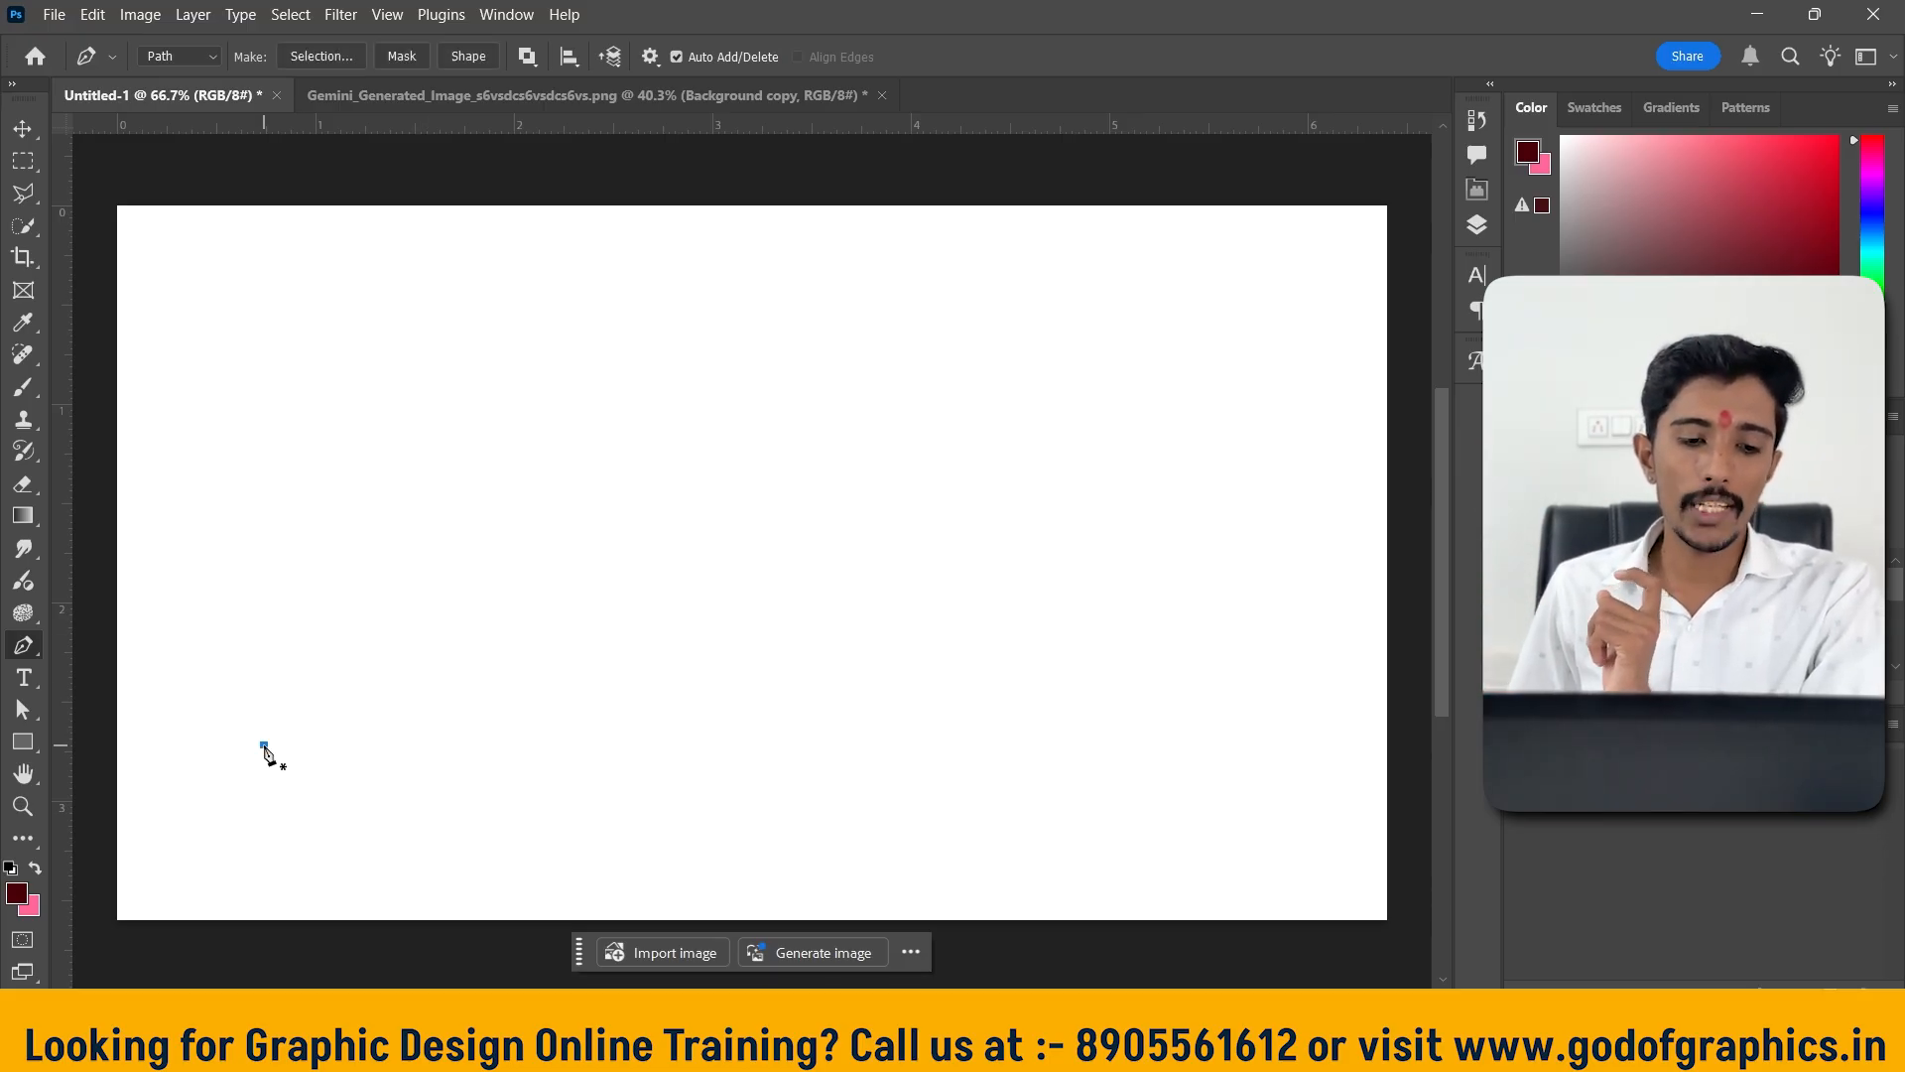
left_click(592, 378)
left_click(1046, 320)
left_click(1063, 644)
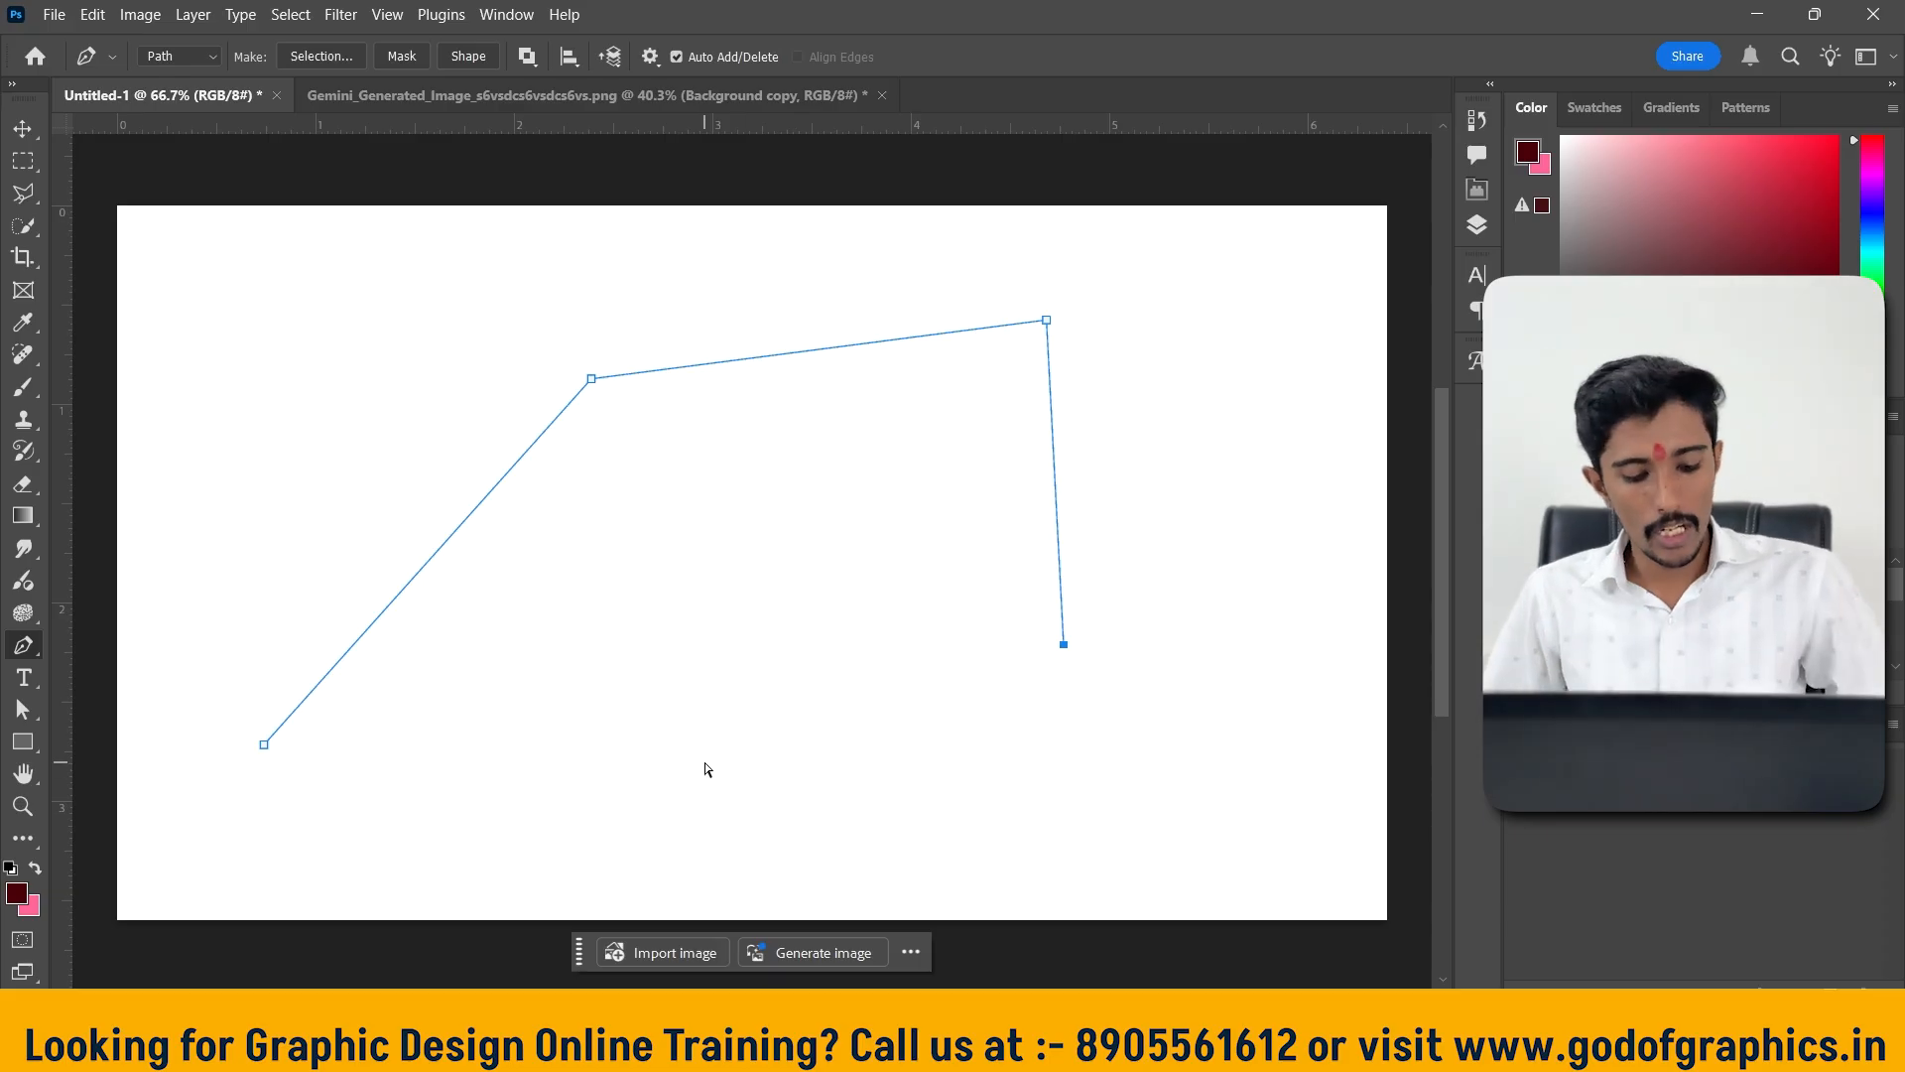
key("ctrl+z")
key("ctrl+z")
key("ctrl+z")
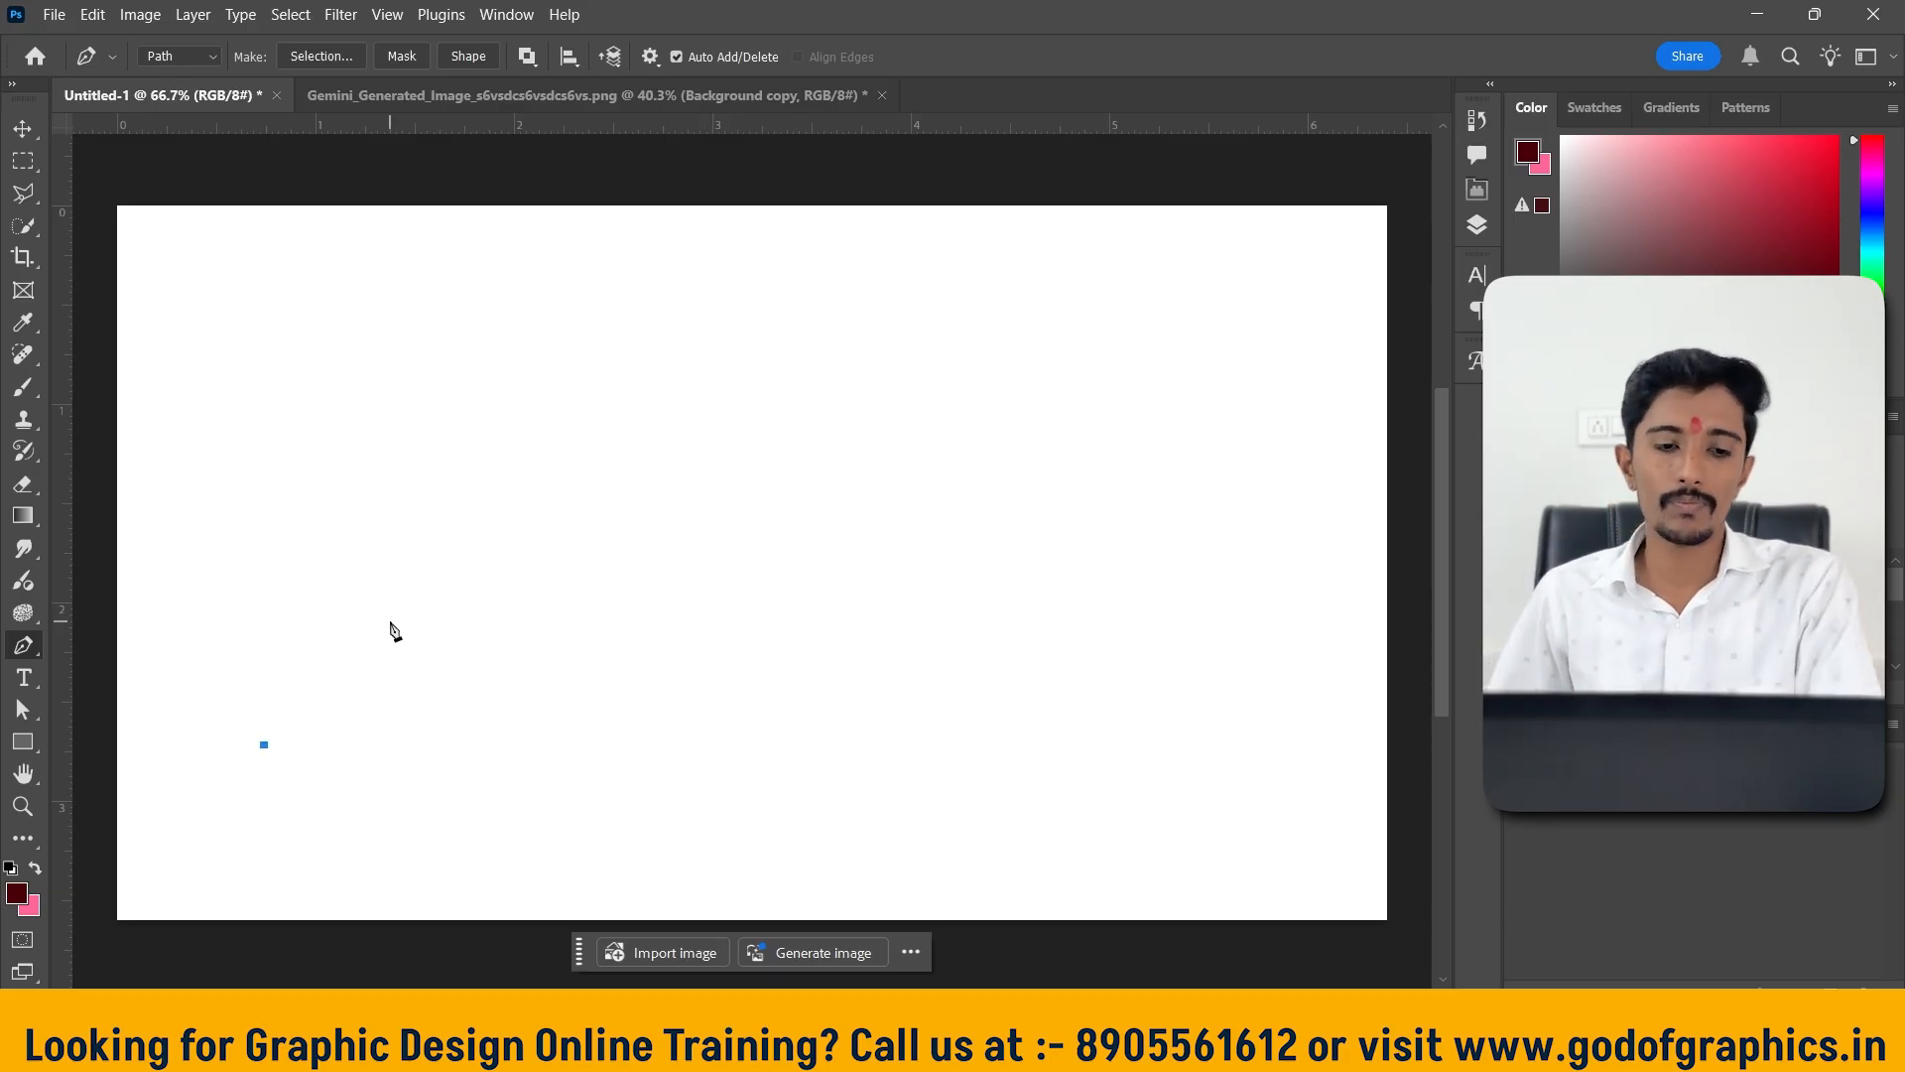
Try a curved segment, undo it, and redraw it as an arching curve by extending the second anchor's handles almost horizontally
left_click_drag(556, 431, 909, 434)
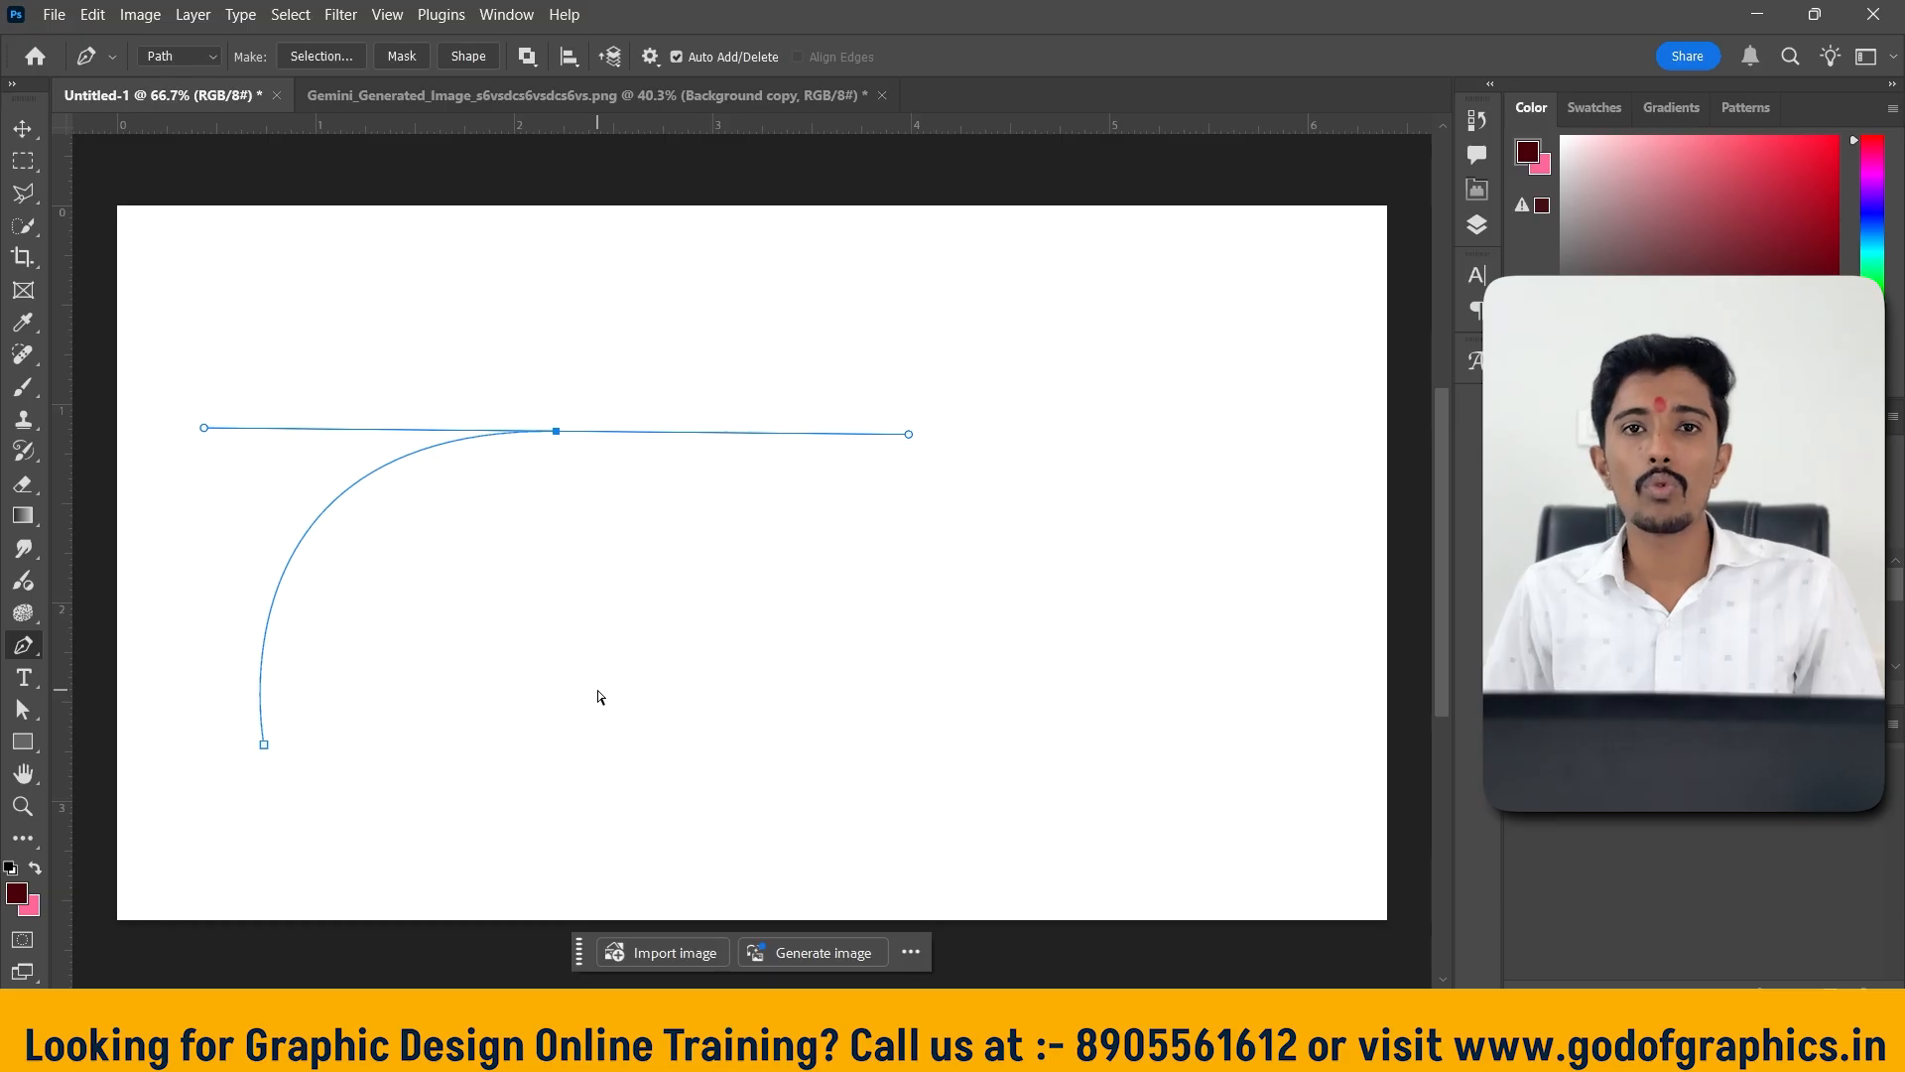
key("ctrl+z")
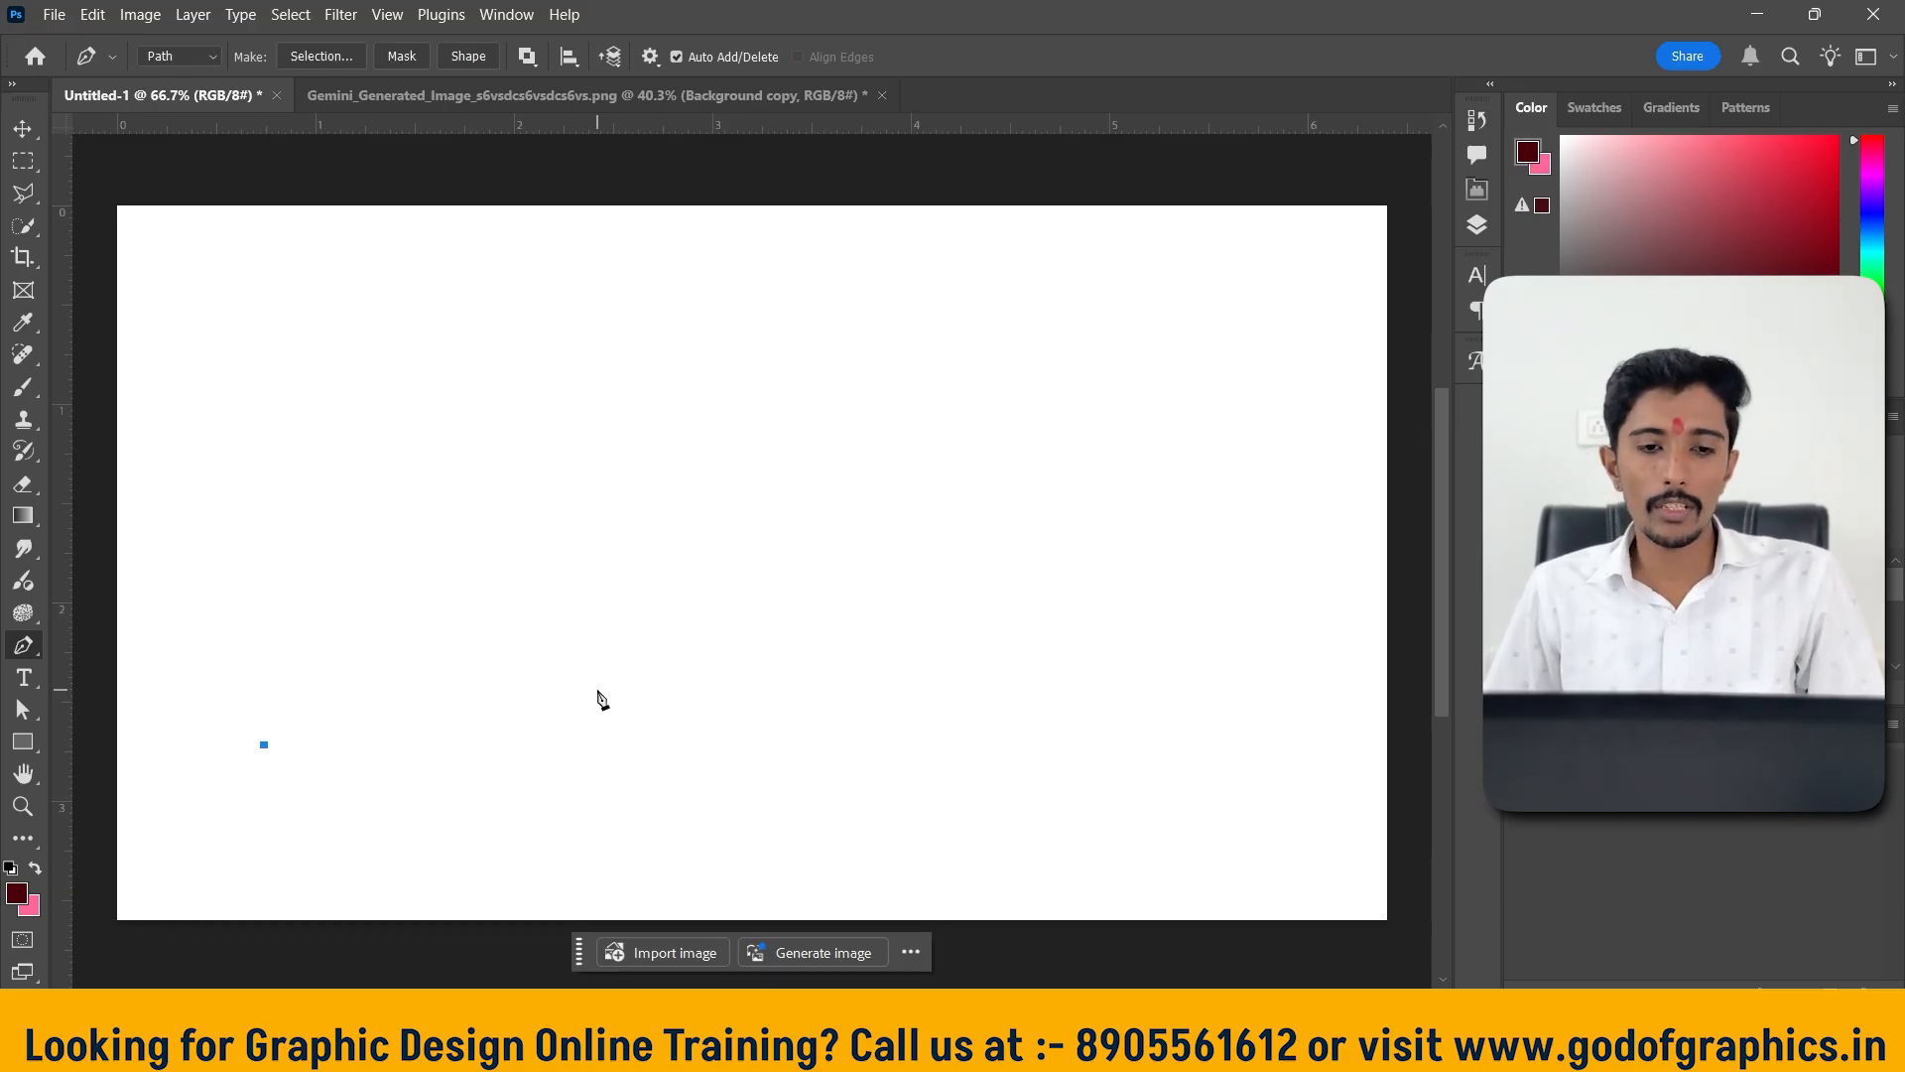
left_click(547, 434)
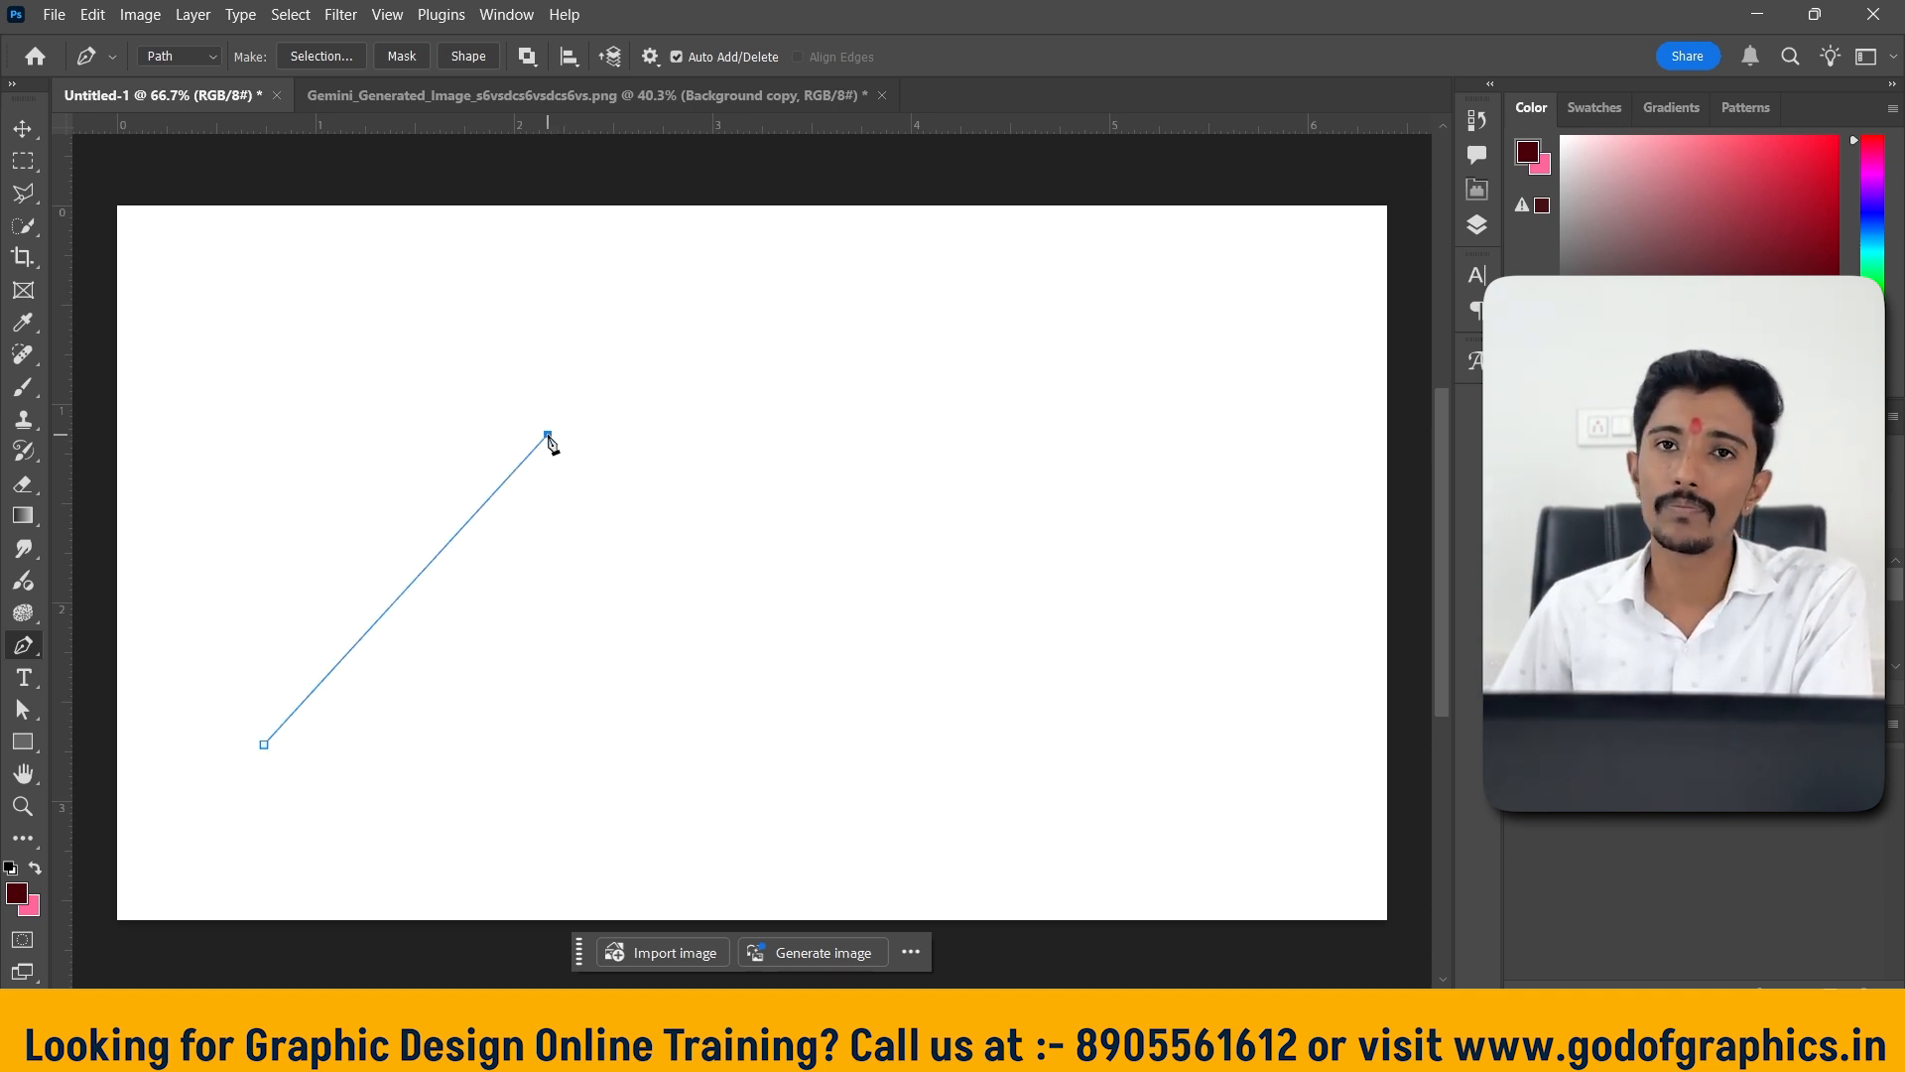
left_click_drag(549, 437, 685, 301)
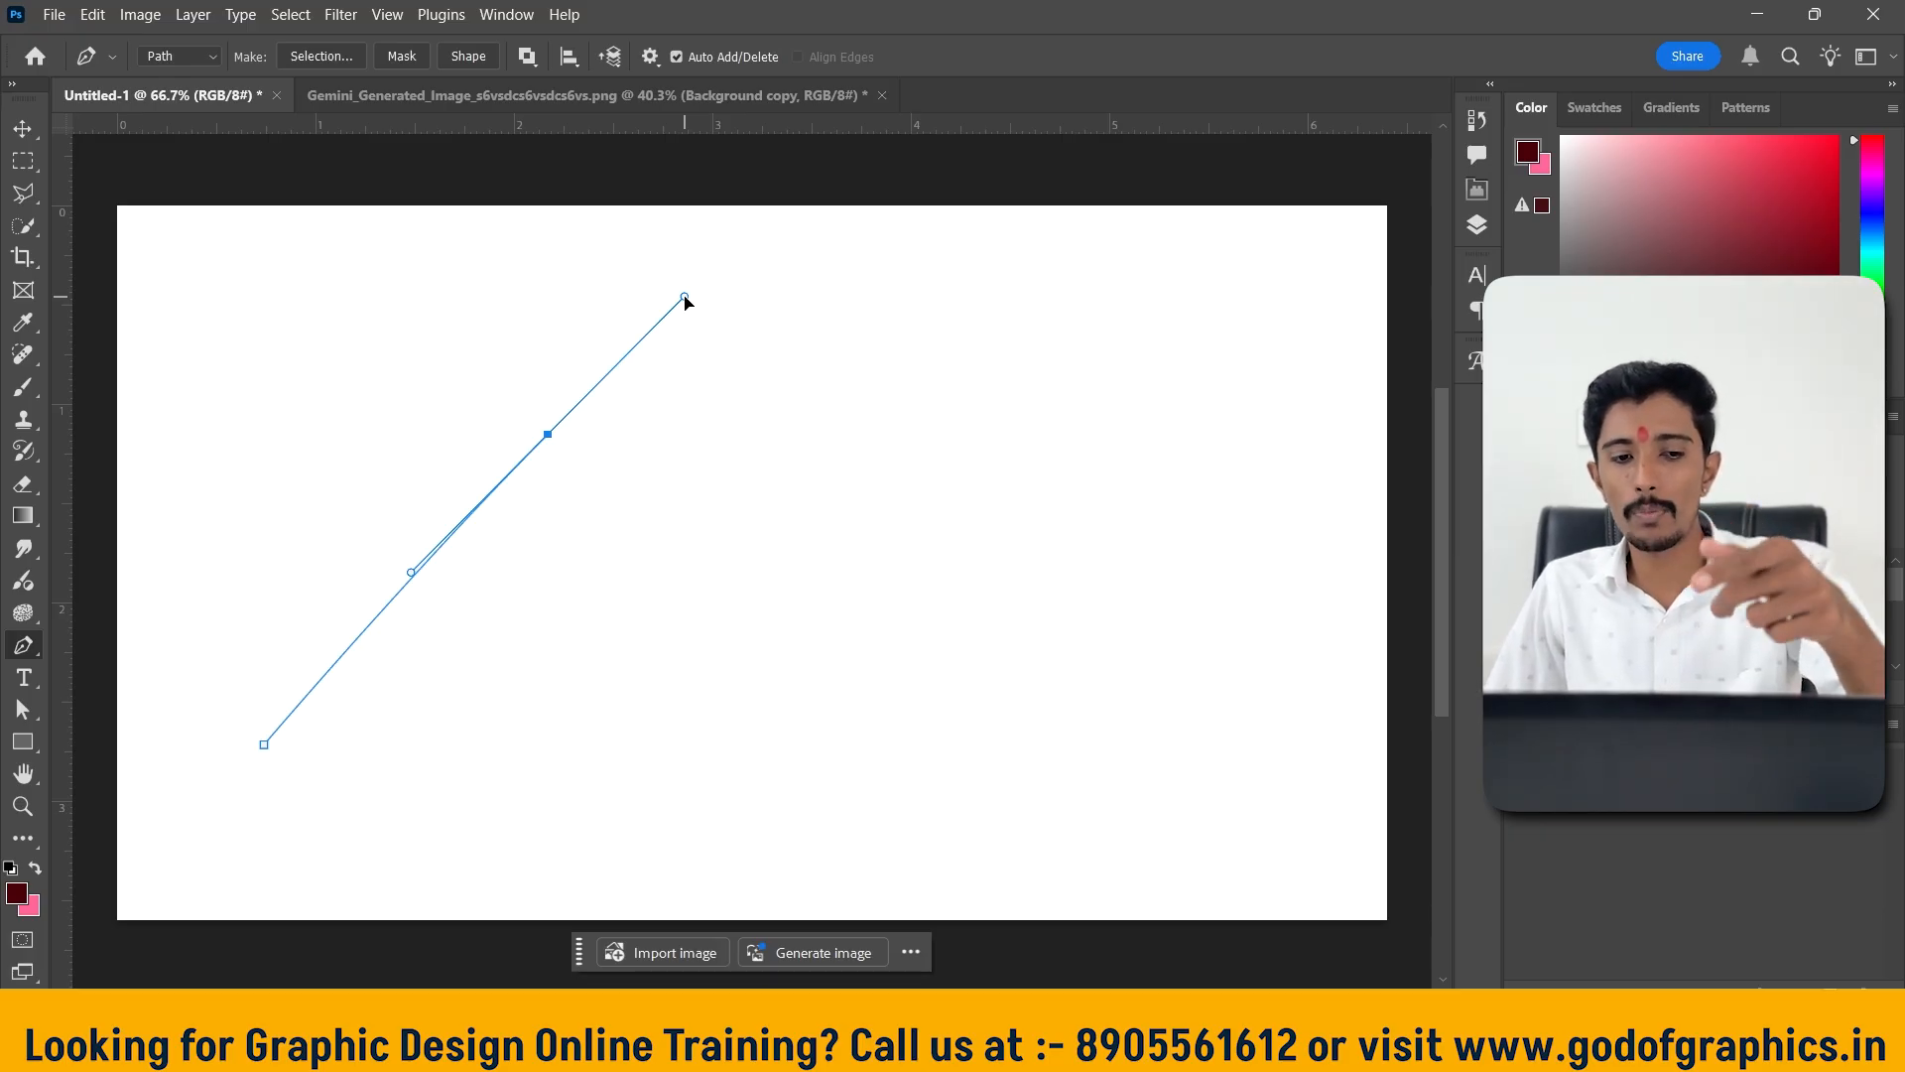
left_click_drag(685, 300, 865, 455)
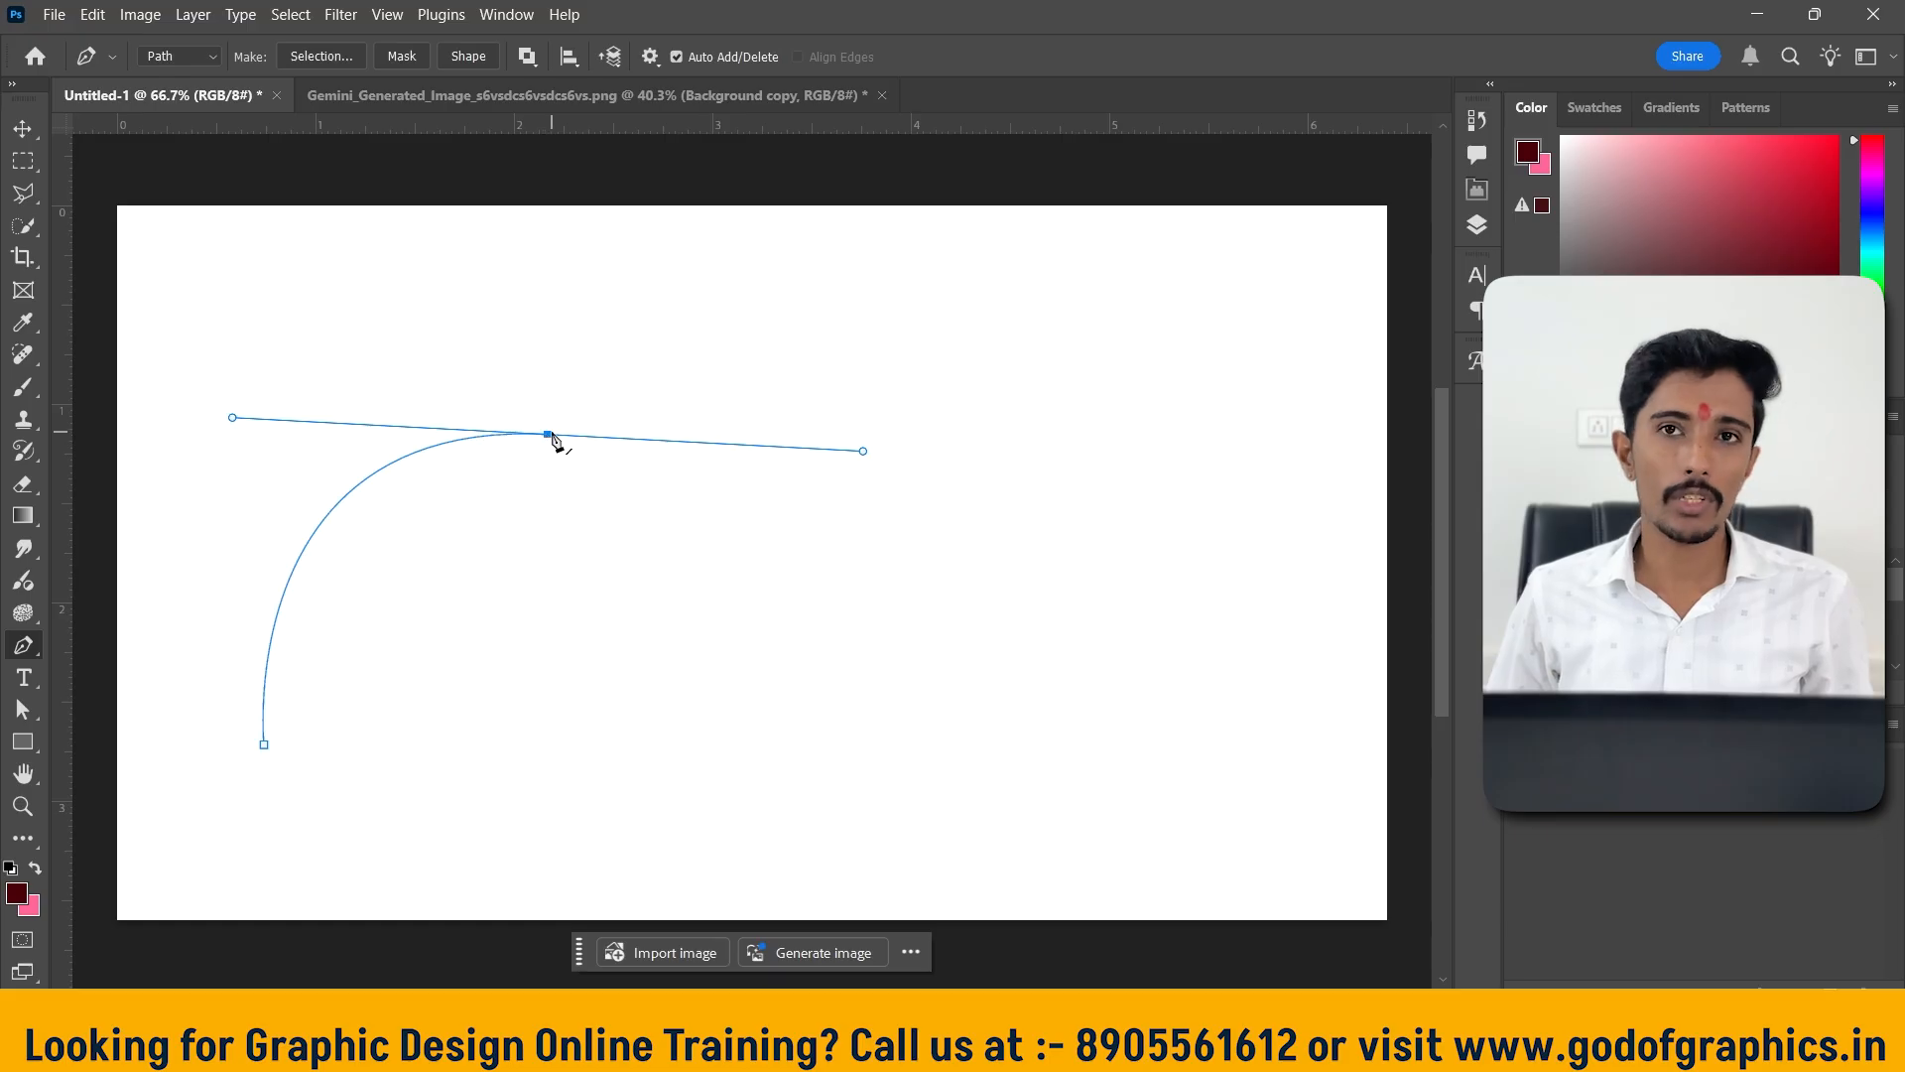
Try adding a third anchor above and to the right of the curve's end, and undo it
left_click(883, 312)
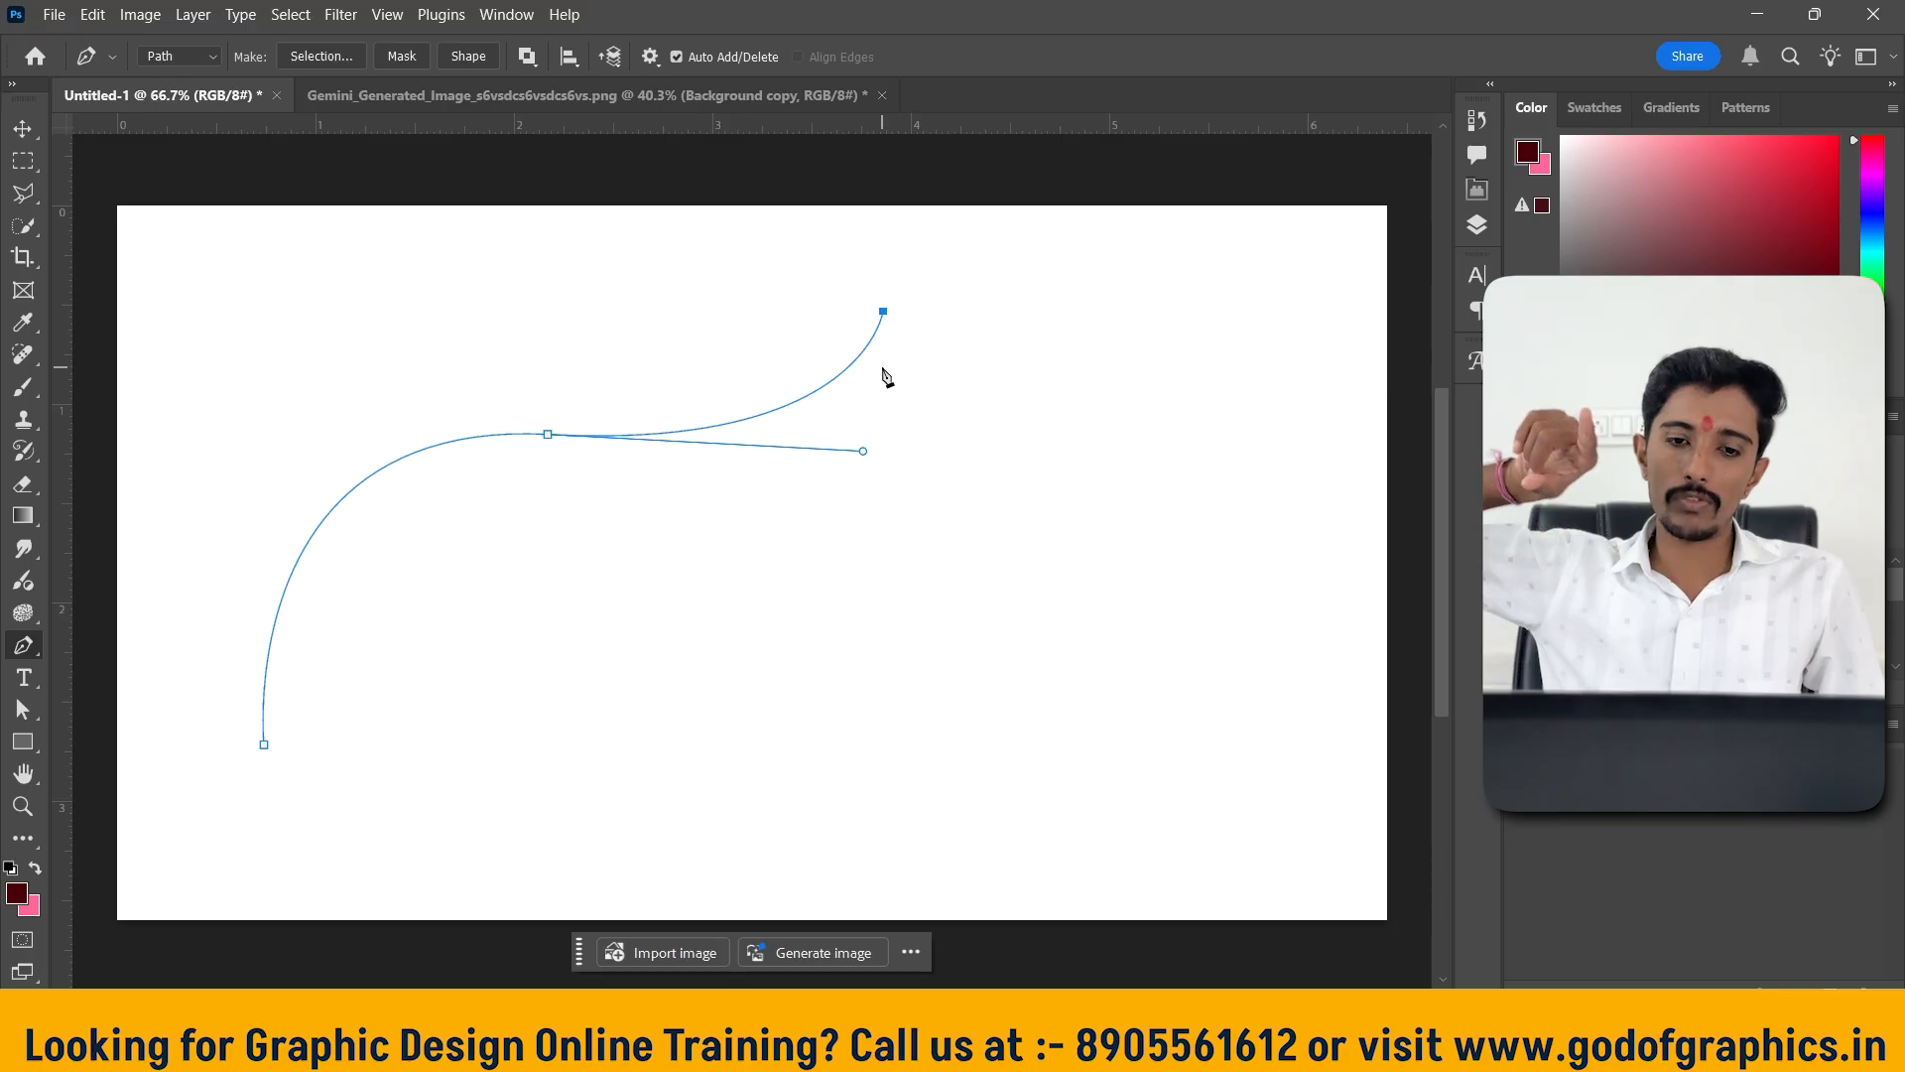
key("ctrl+z")
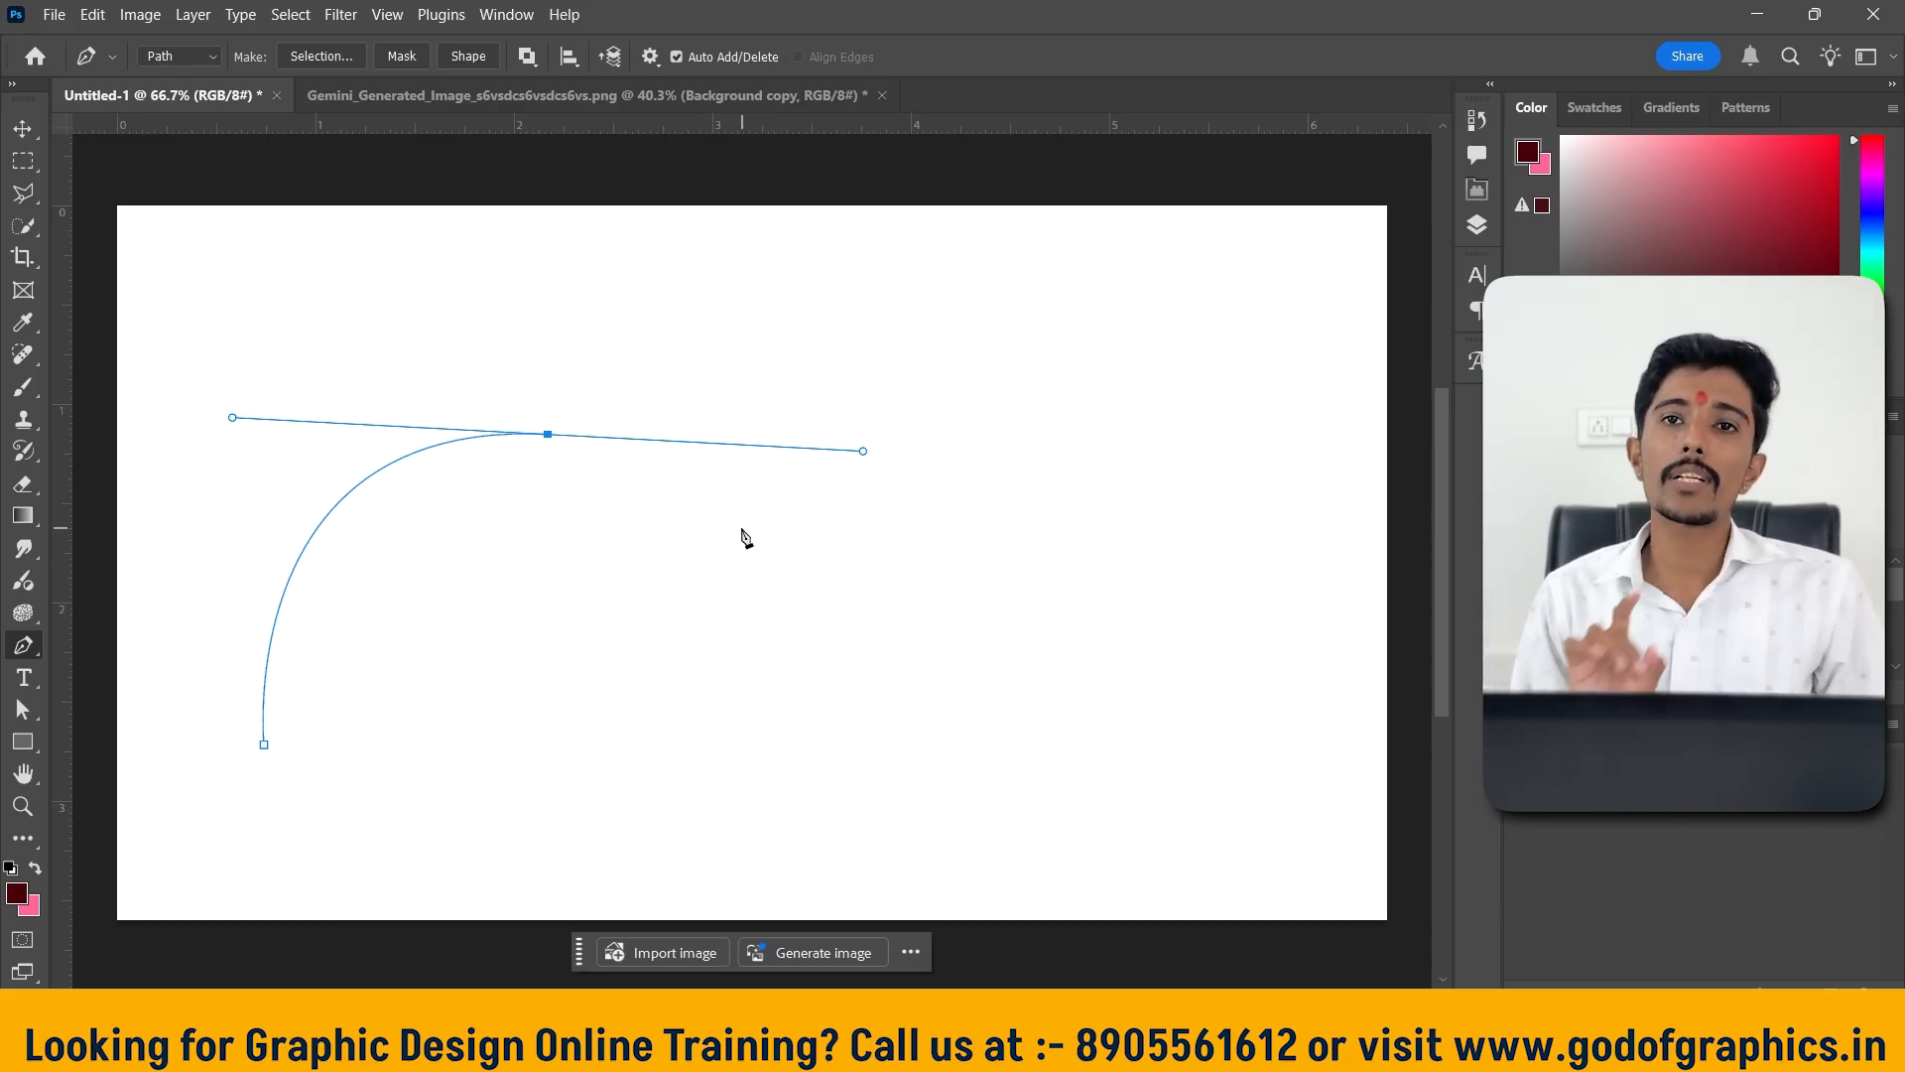
Remove the end anchor's outgoing handle and extend the curve with two straight segments, one rising to a peak and one descending
left_click(549, 436, "alt")
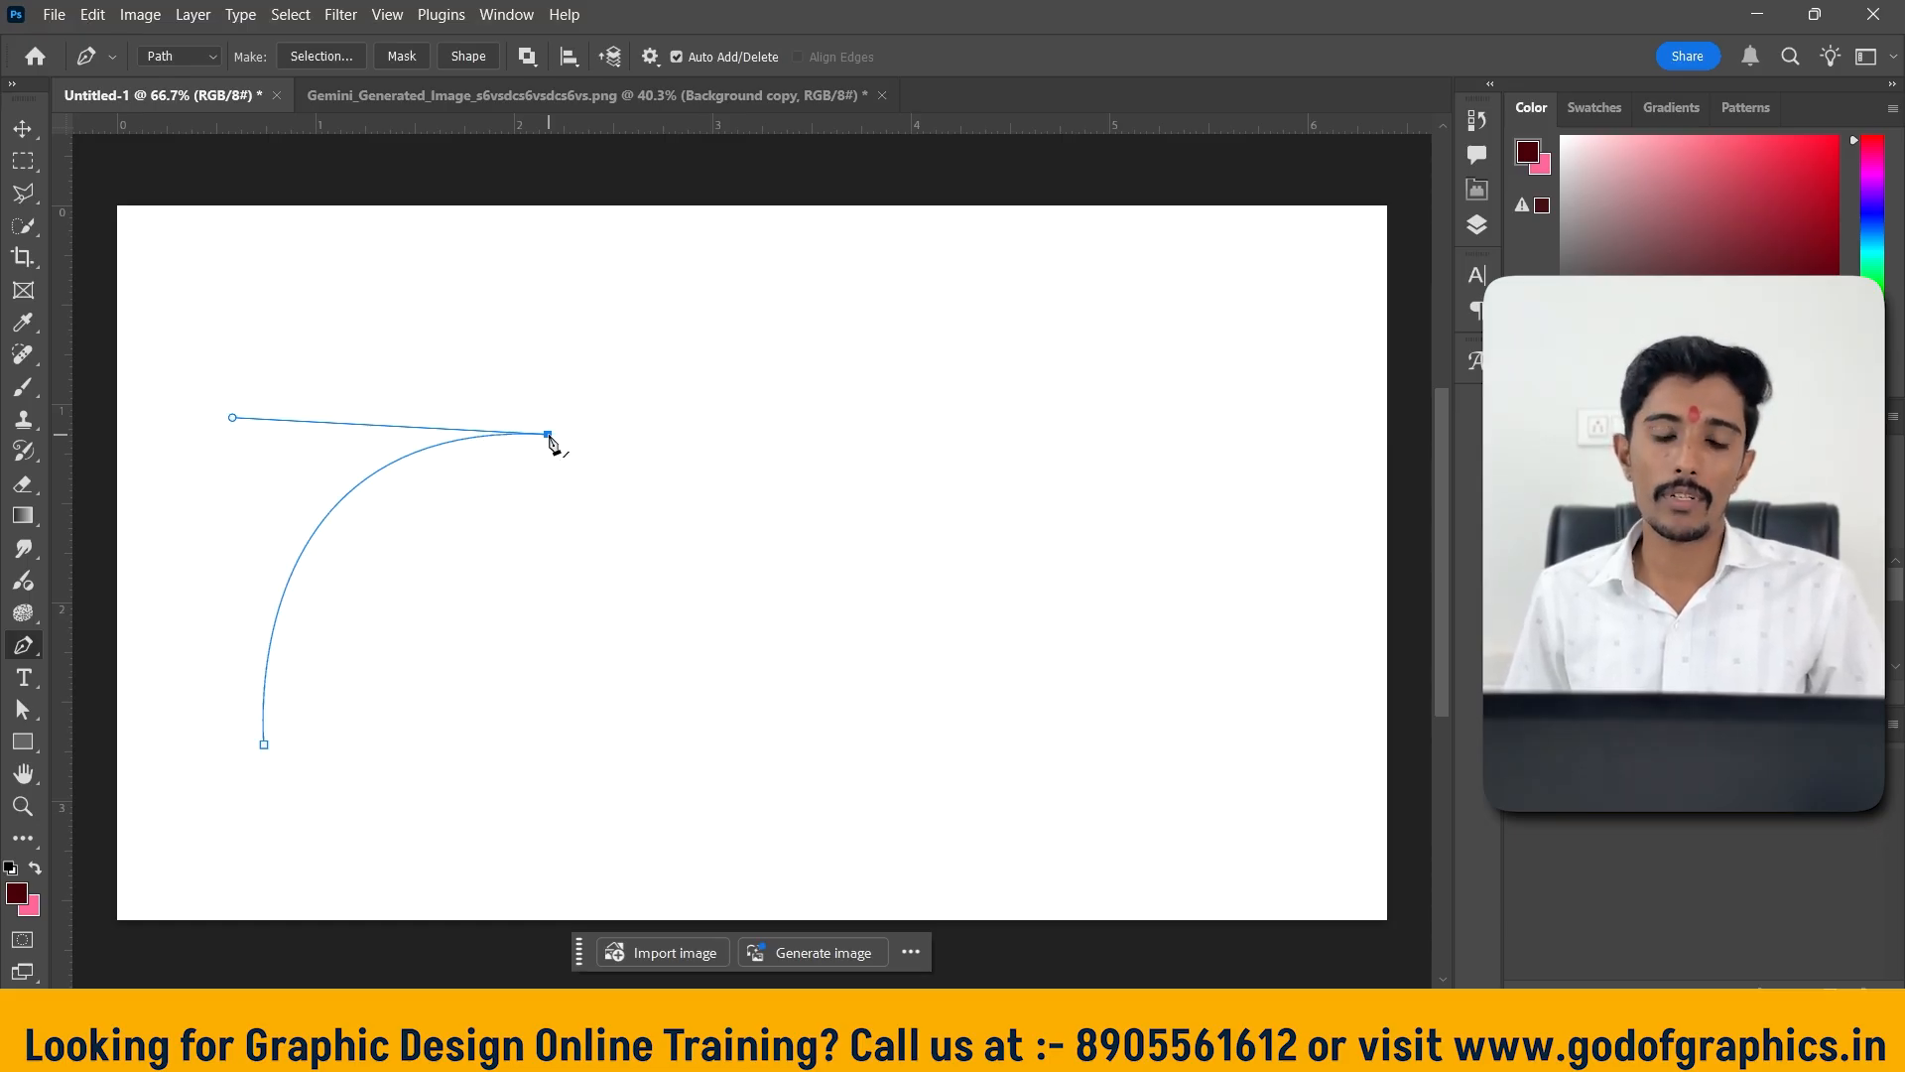
left_click(877, 299)
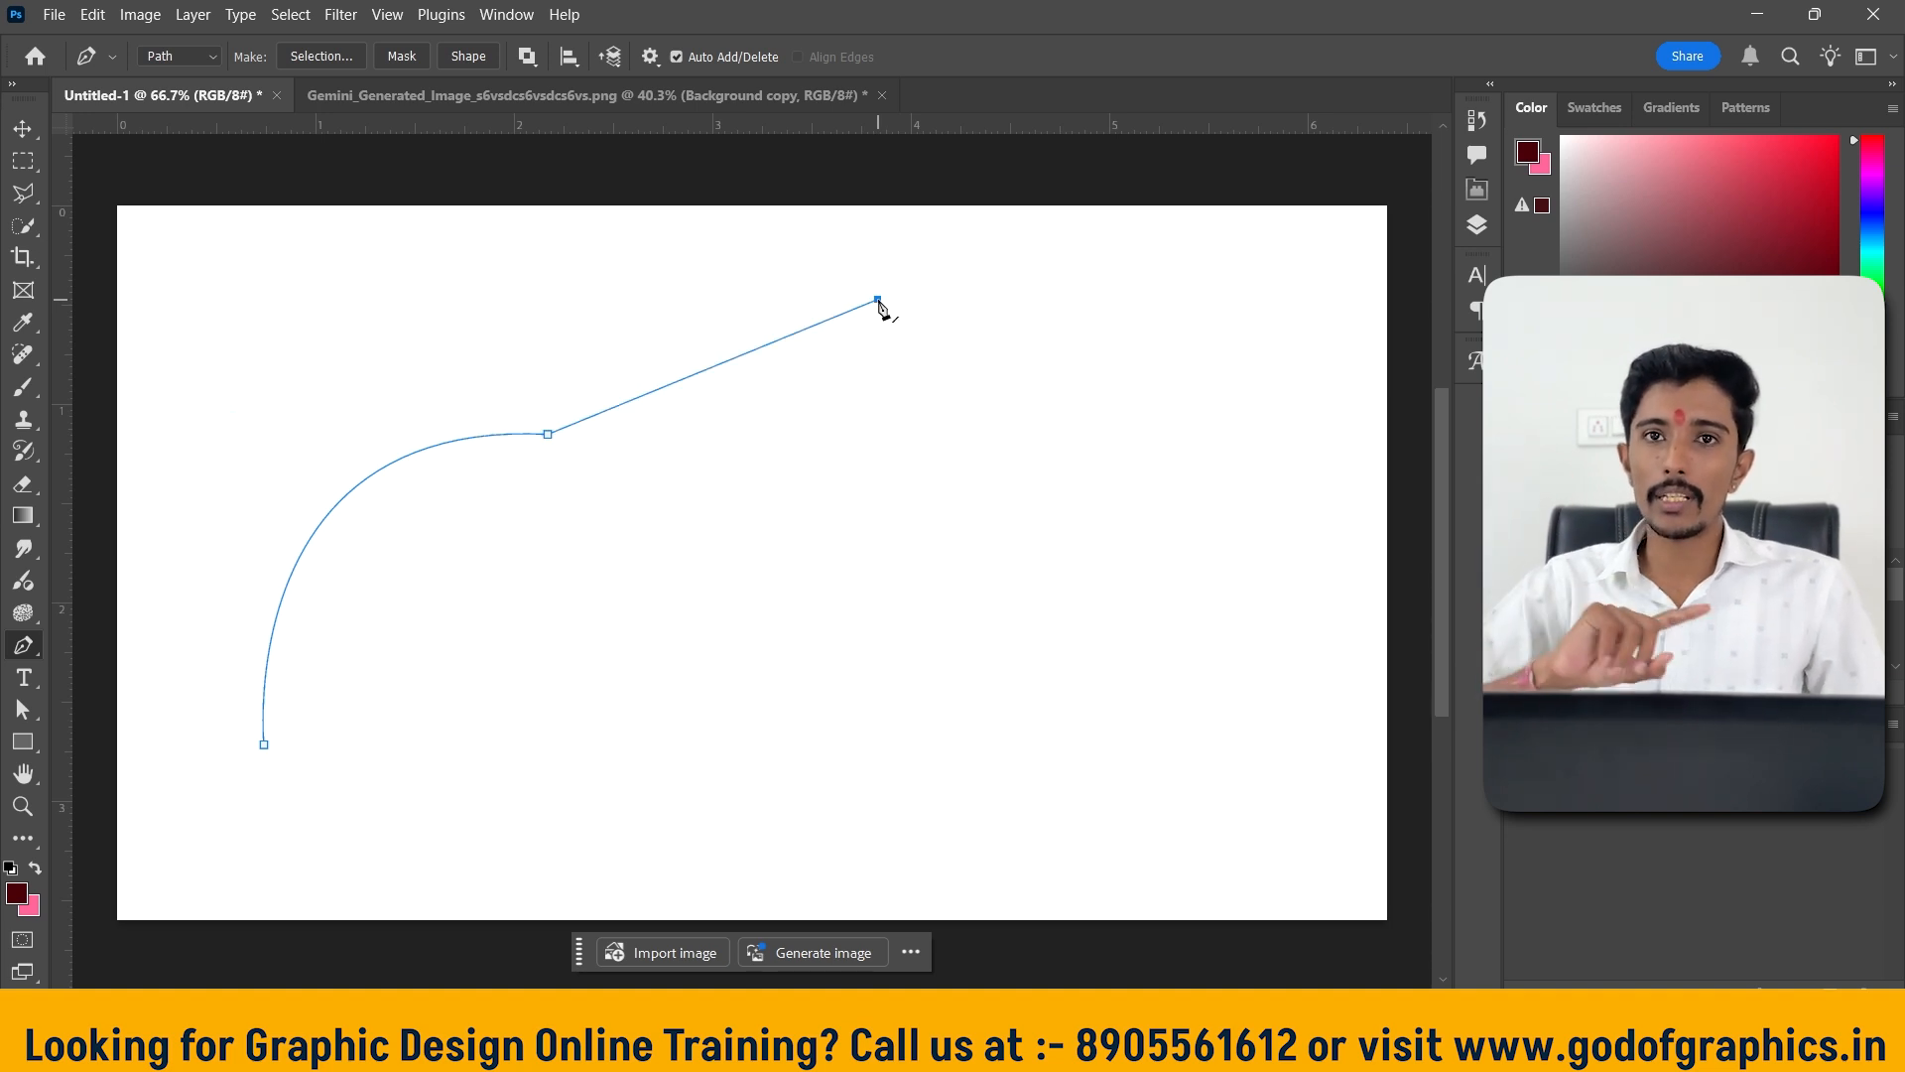
key("ctrl+z")
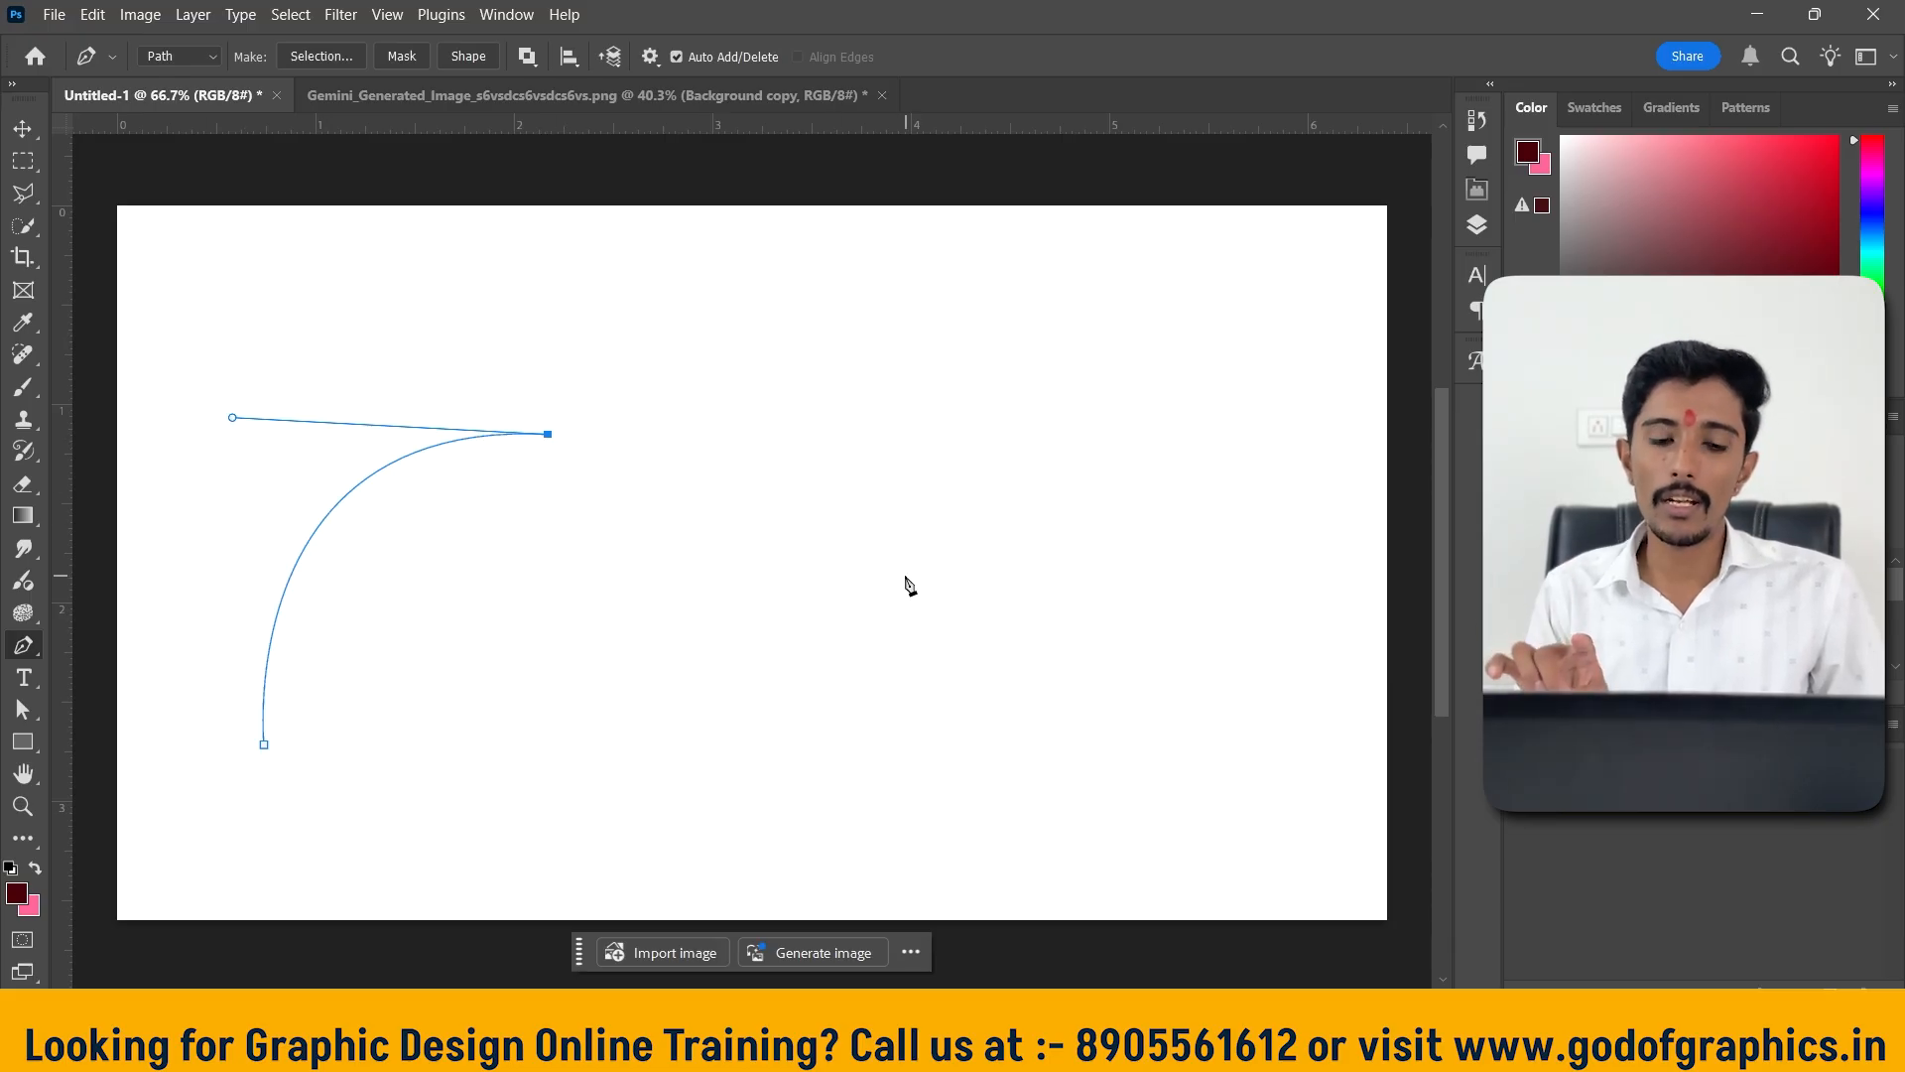
left_click(810, 290)
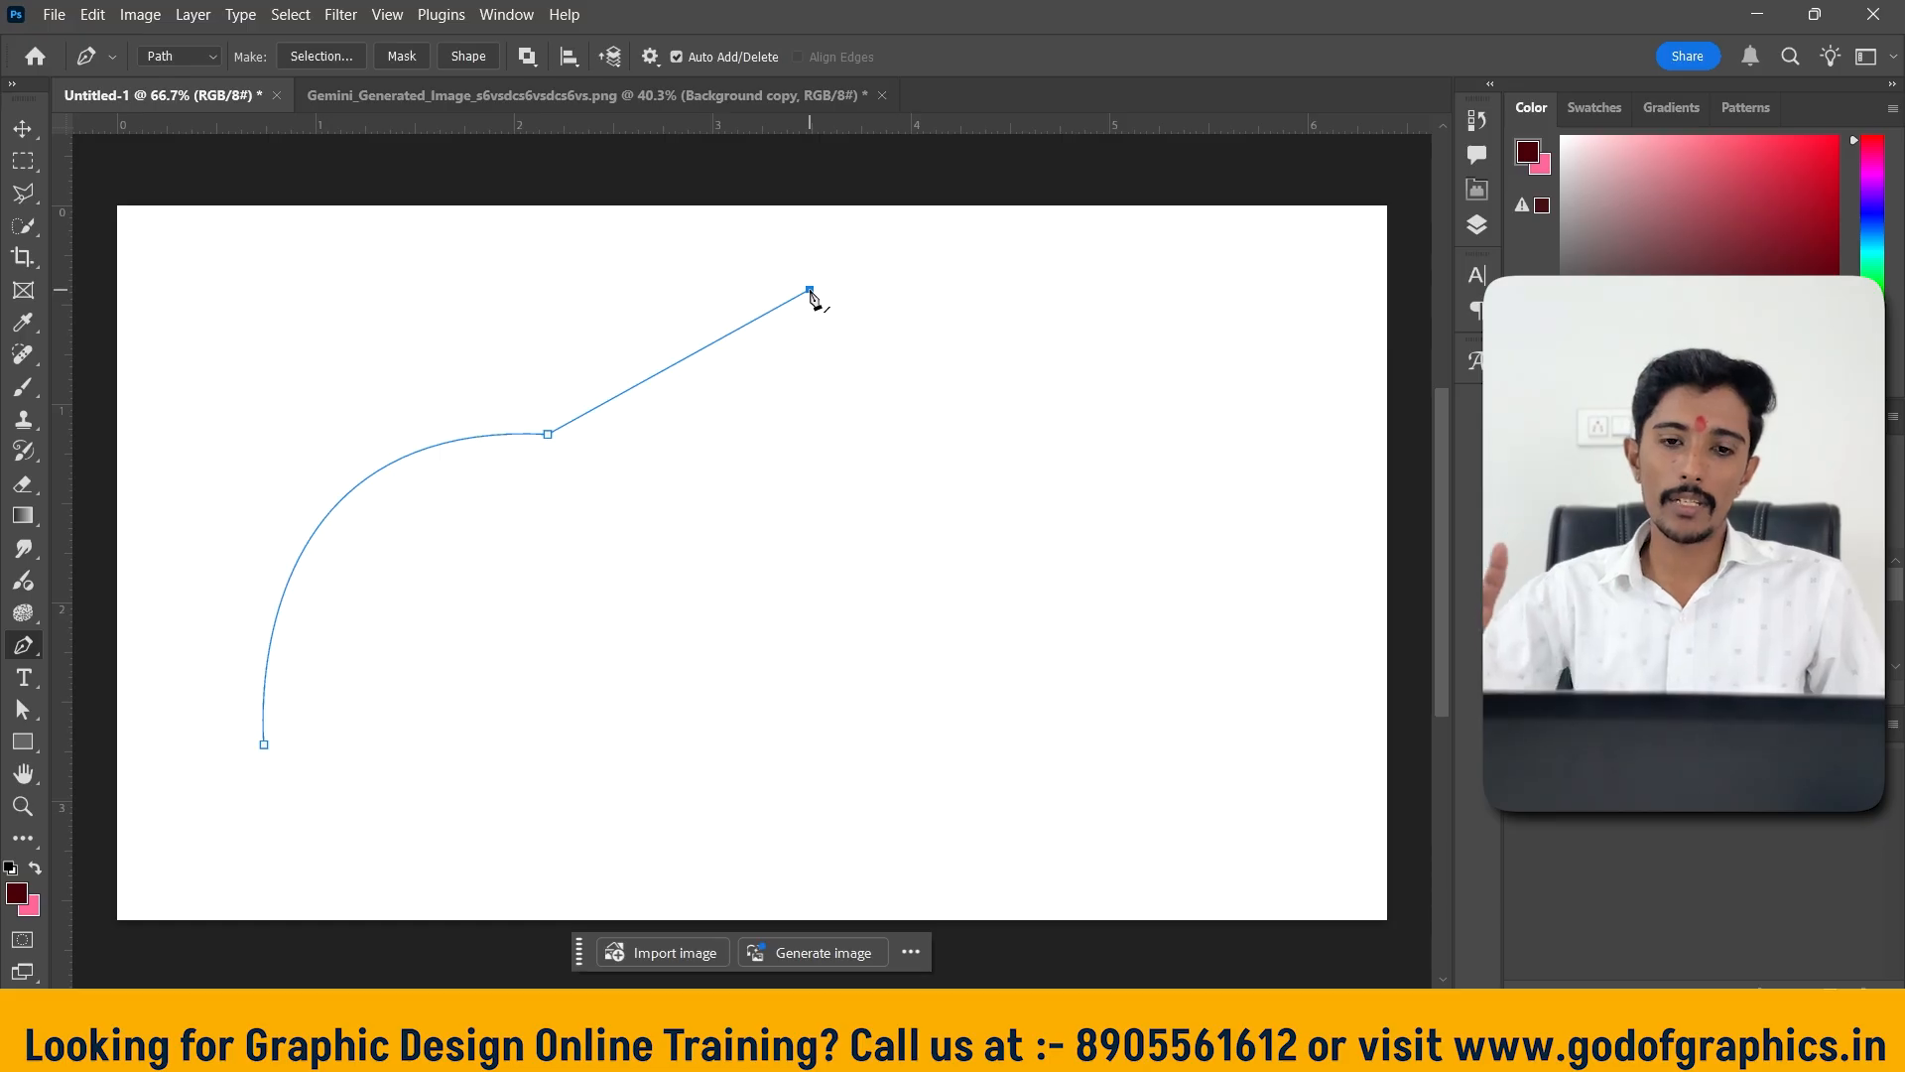
left_click(1002, 455)
Try a curved segment down to the canvas's lower right, undo it, and redraw it bulging outward with long handles
left_click_drag(1178, 765, 1071, 909)
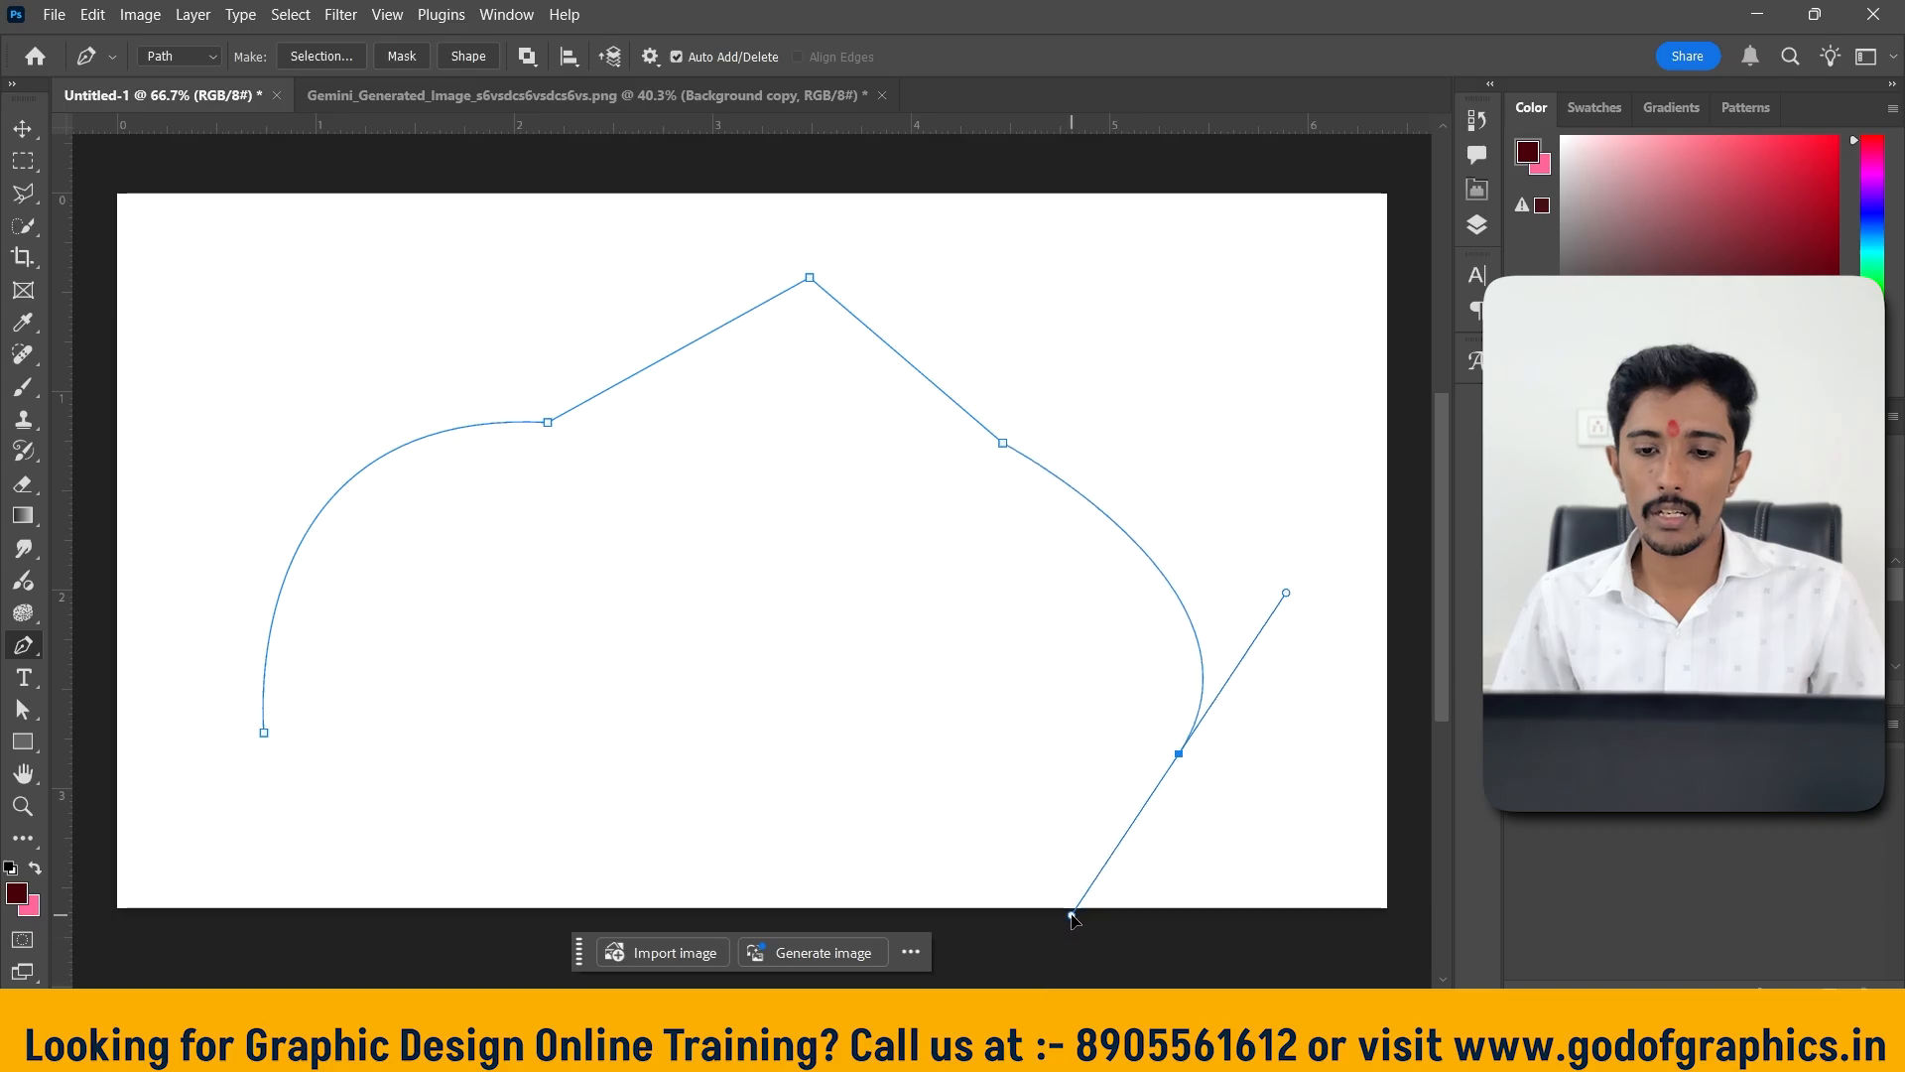
key("ctrl+z")
scroll(890, 645, "down", 1)
scroll(890, 645, "down", 1)
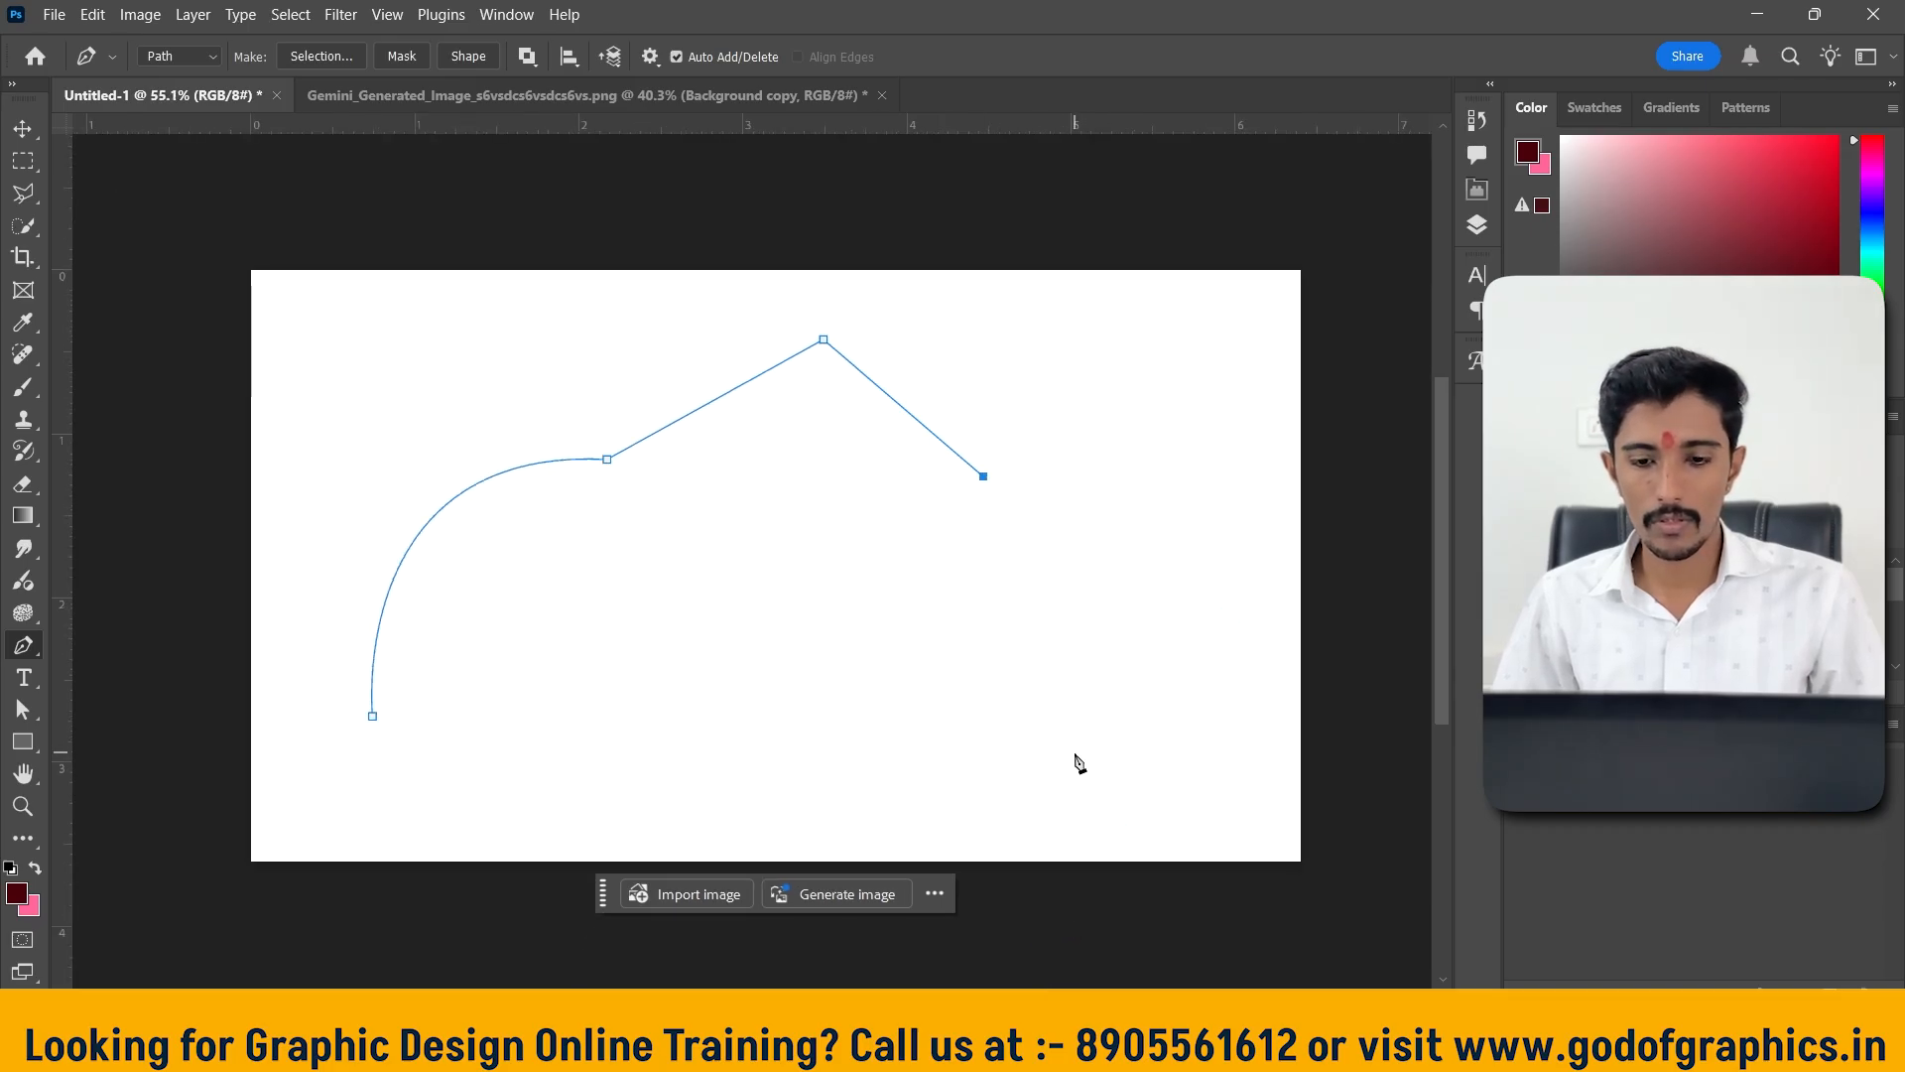
left_click_drag(1073, 752, 987, 964)
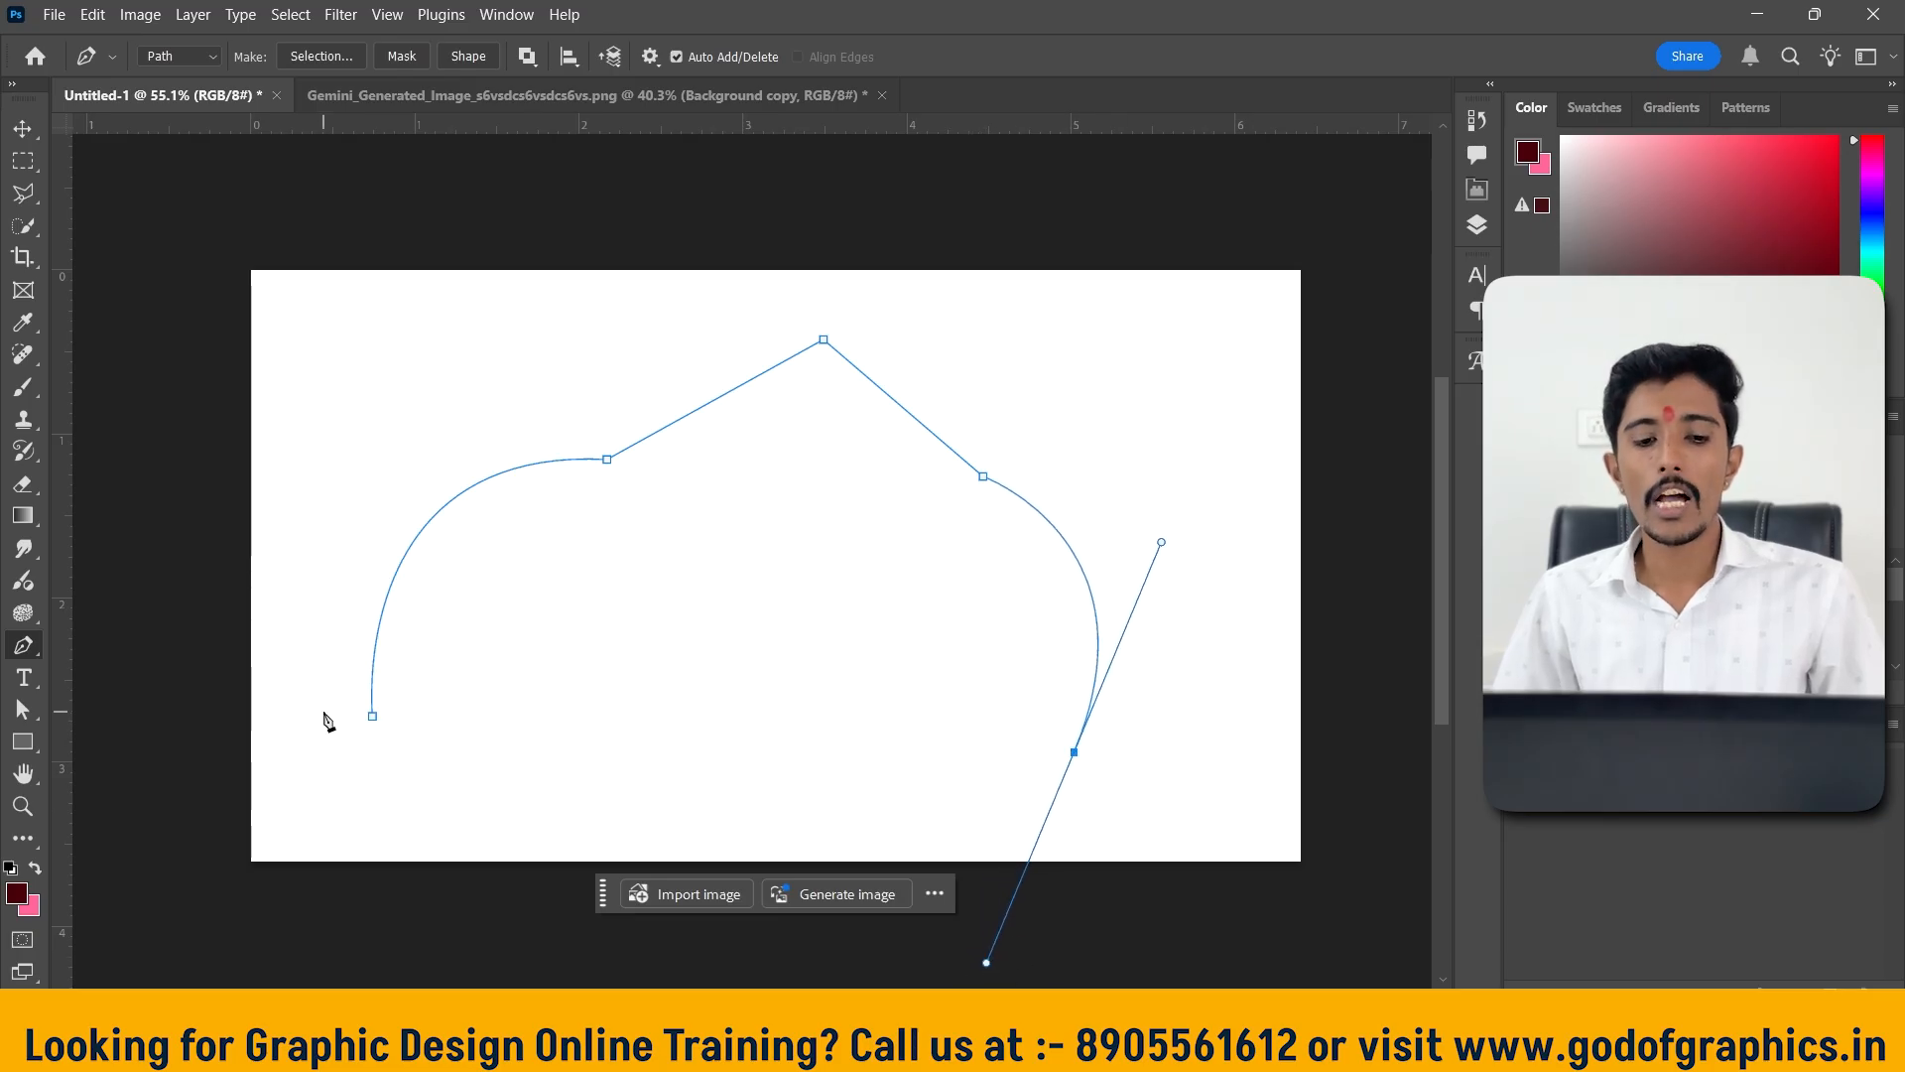
Try closing the path with a curve, undo it, remove the last anchor's outgoing handle, and close the path with a straight base
left_click(369, 720)
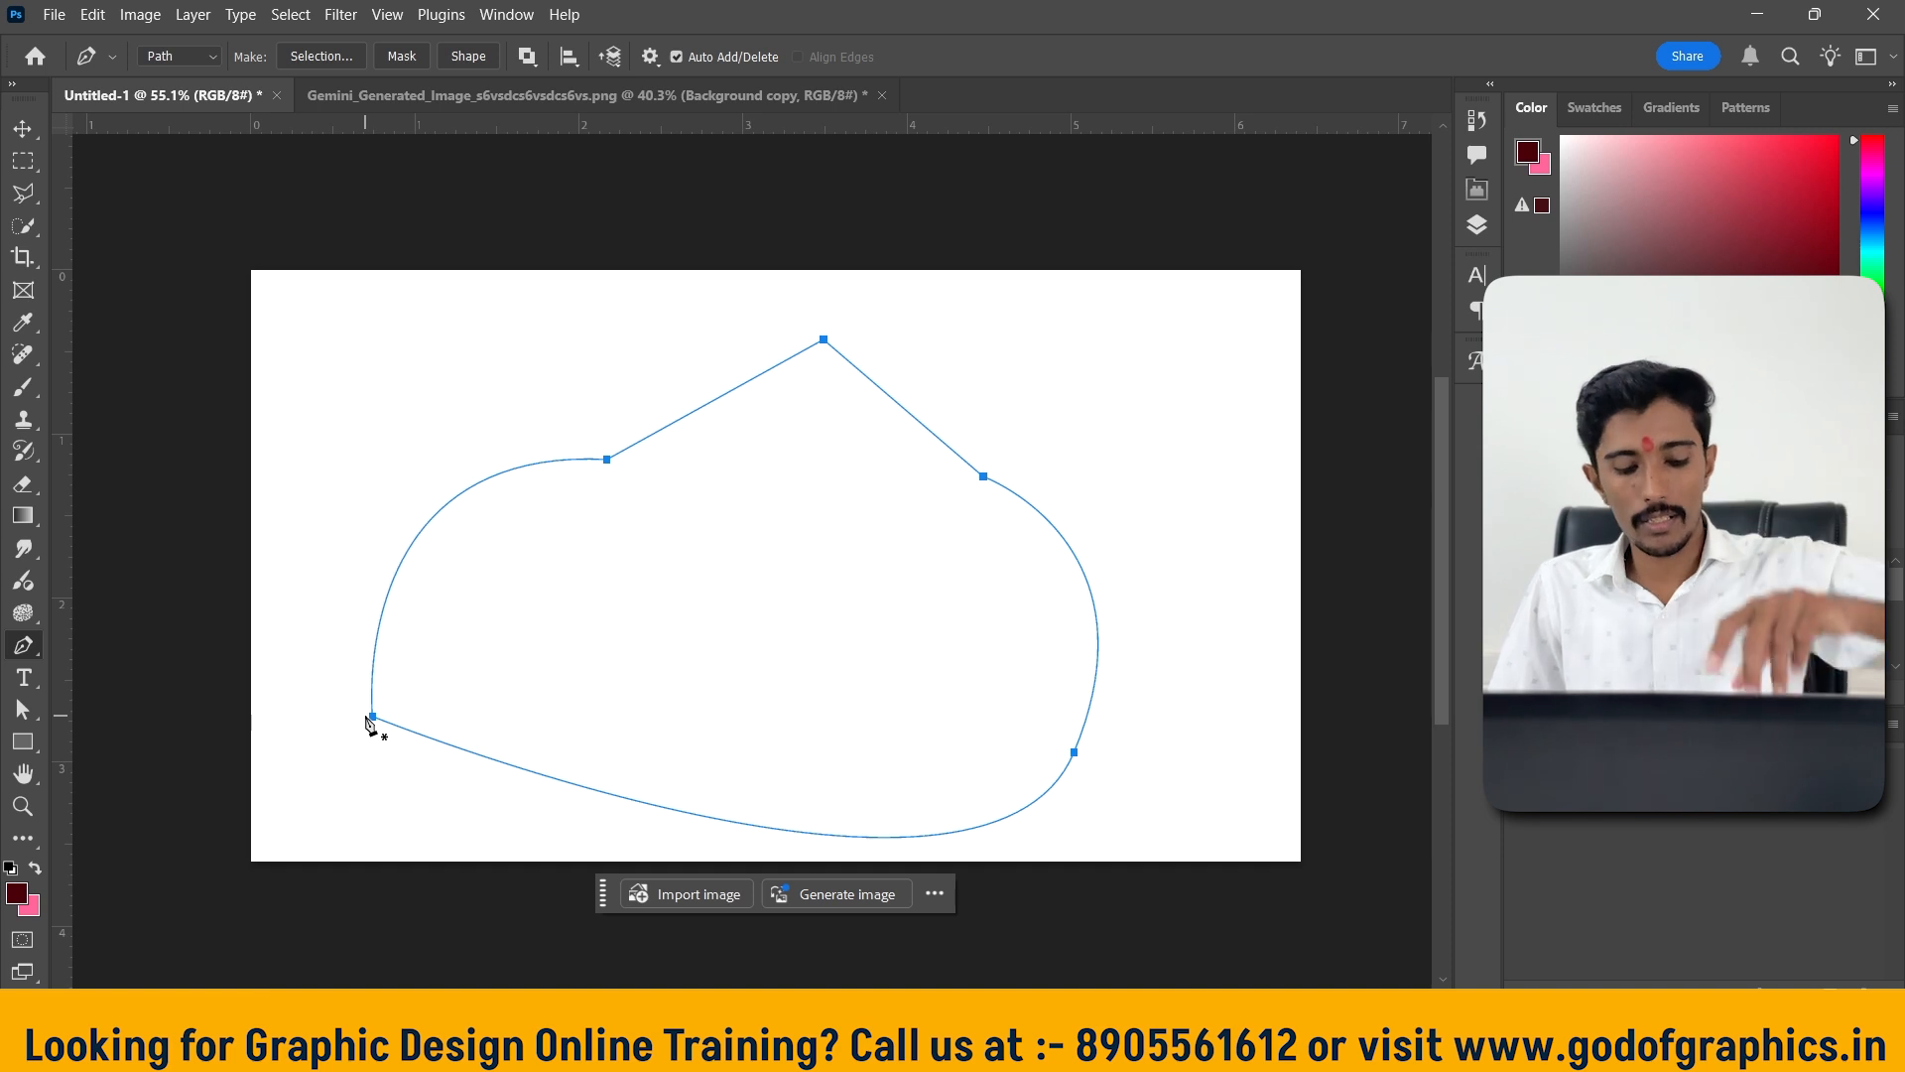
key("ctrl+z")
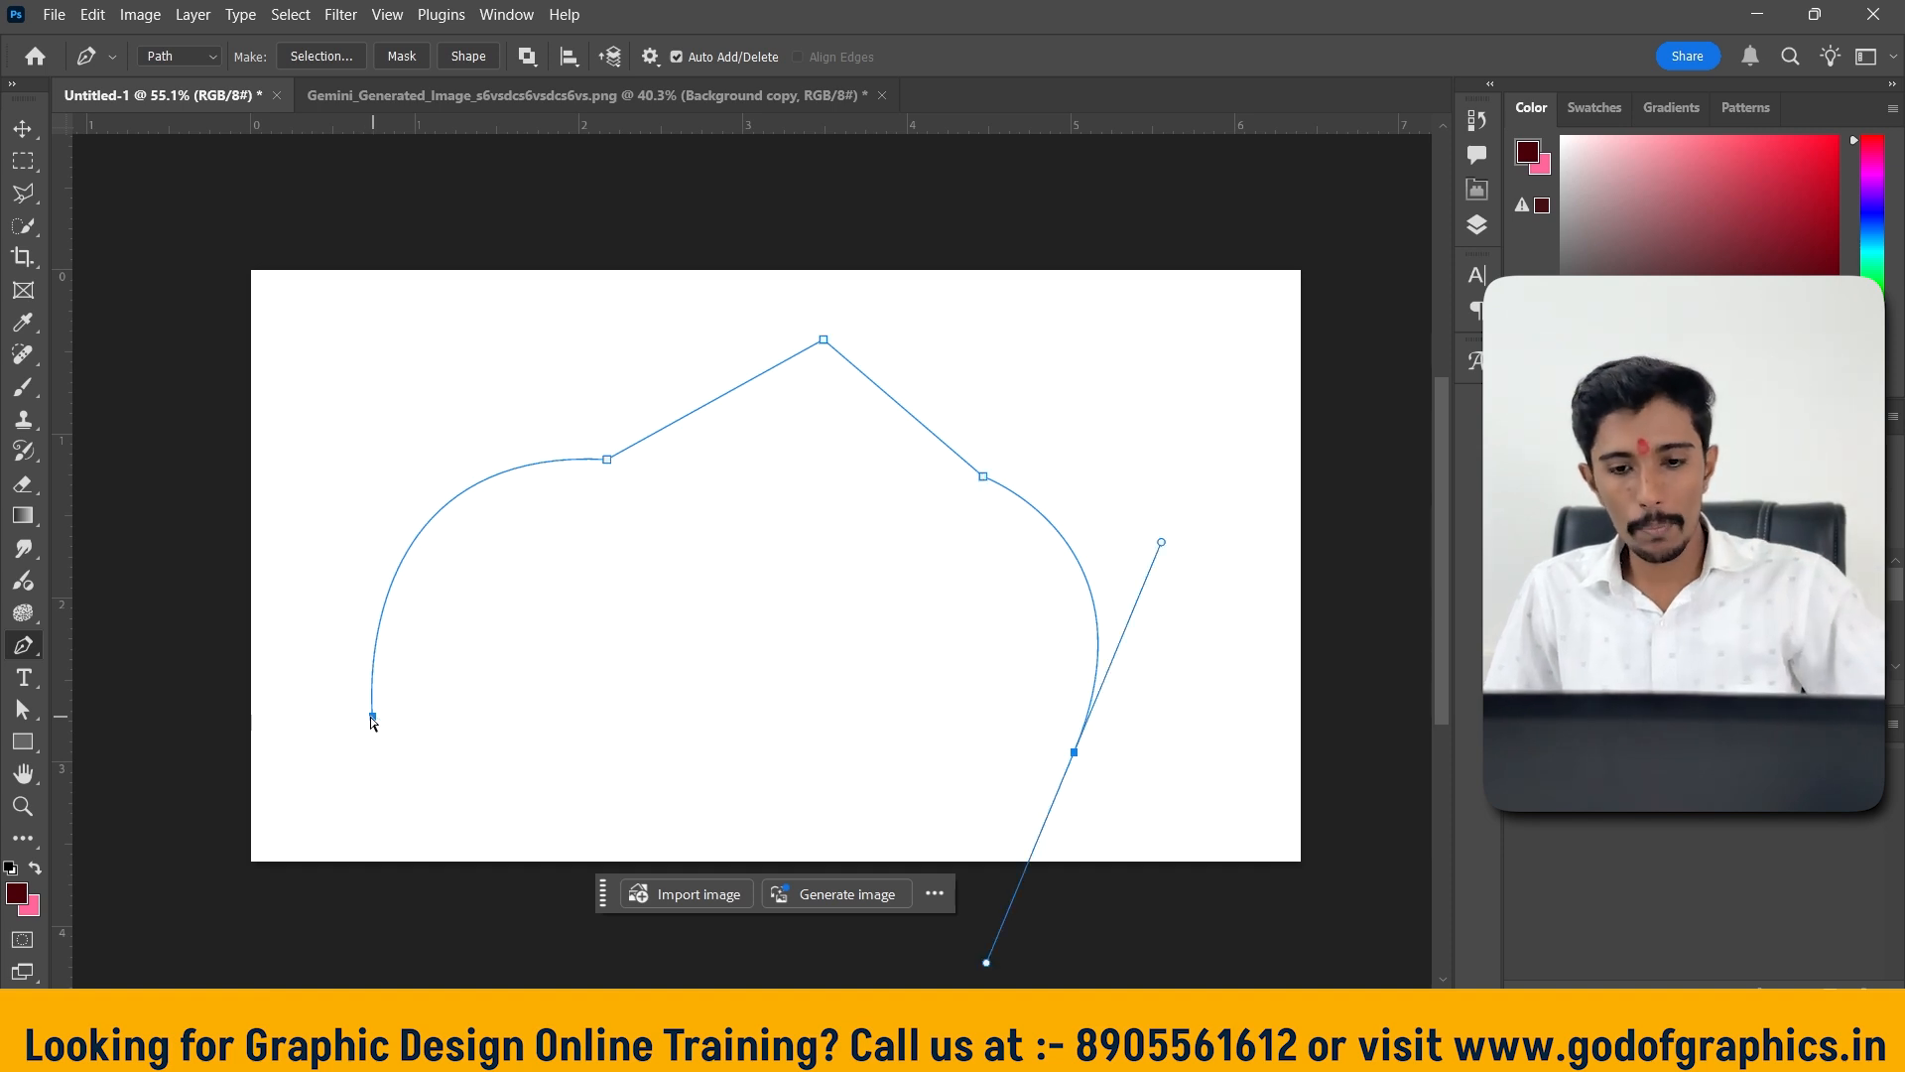
left_click(1074, 754)
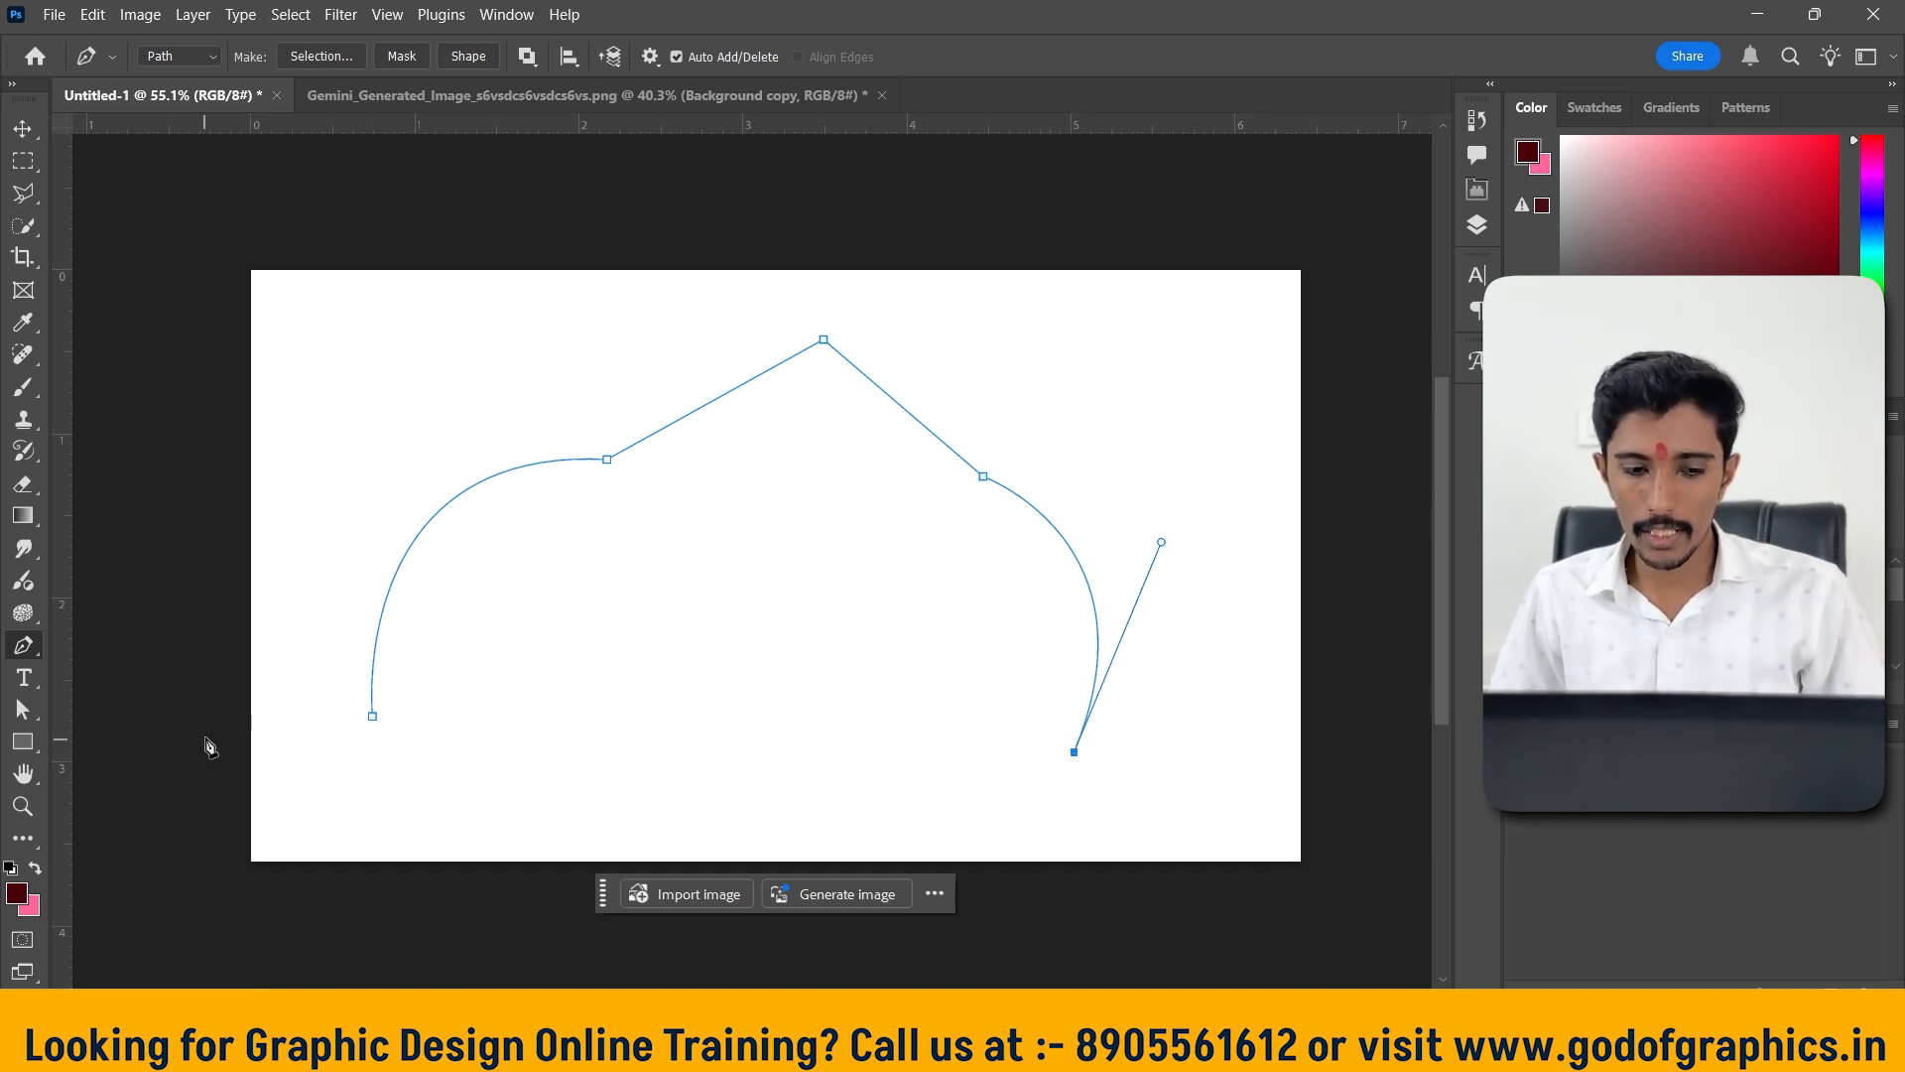
left_click(373, 716)
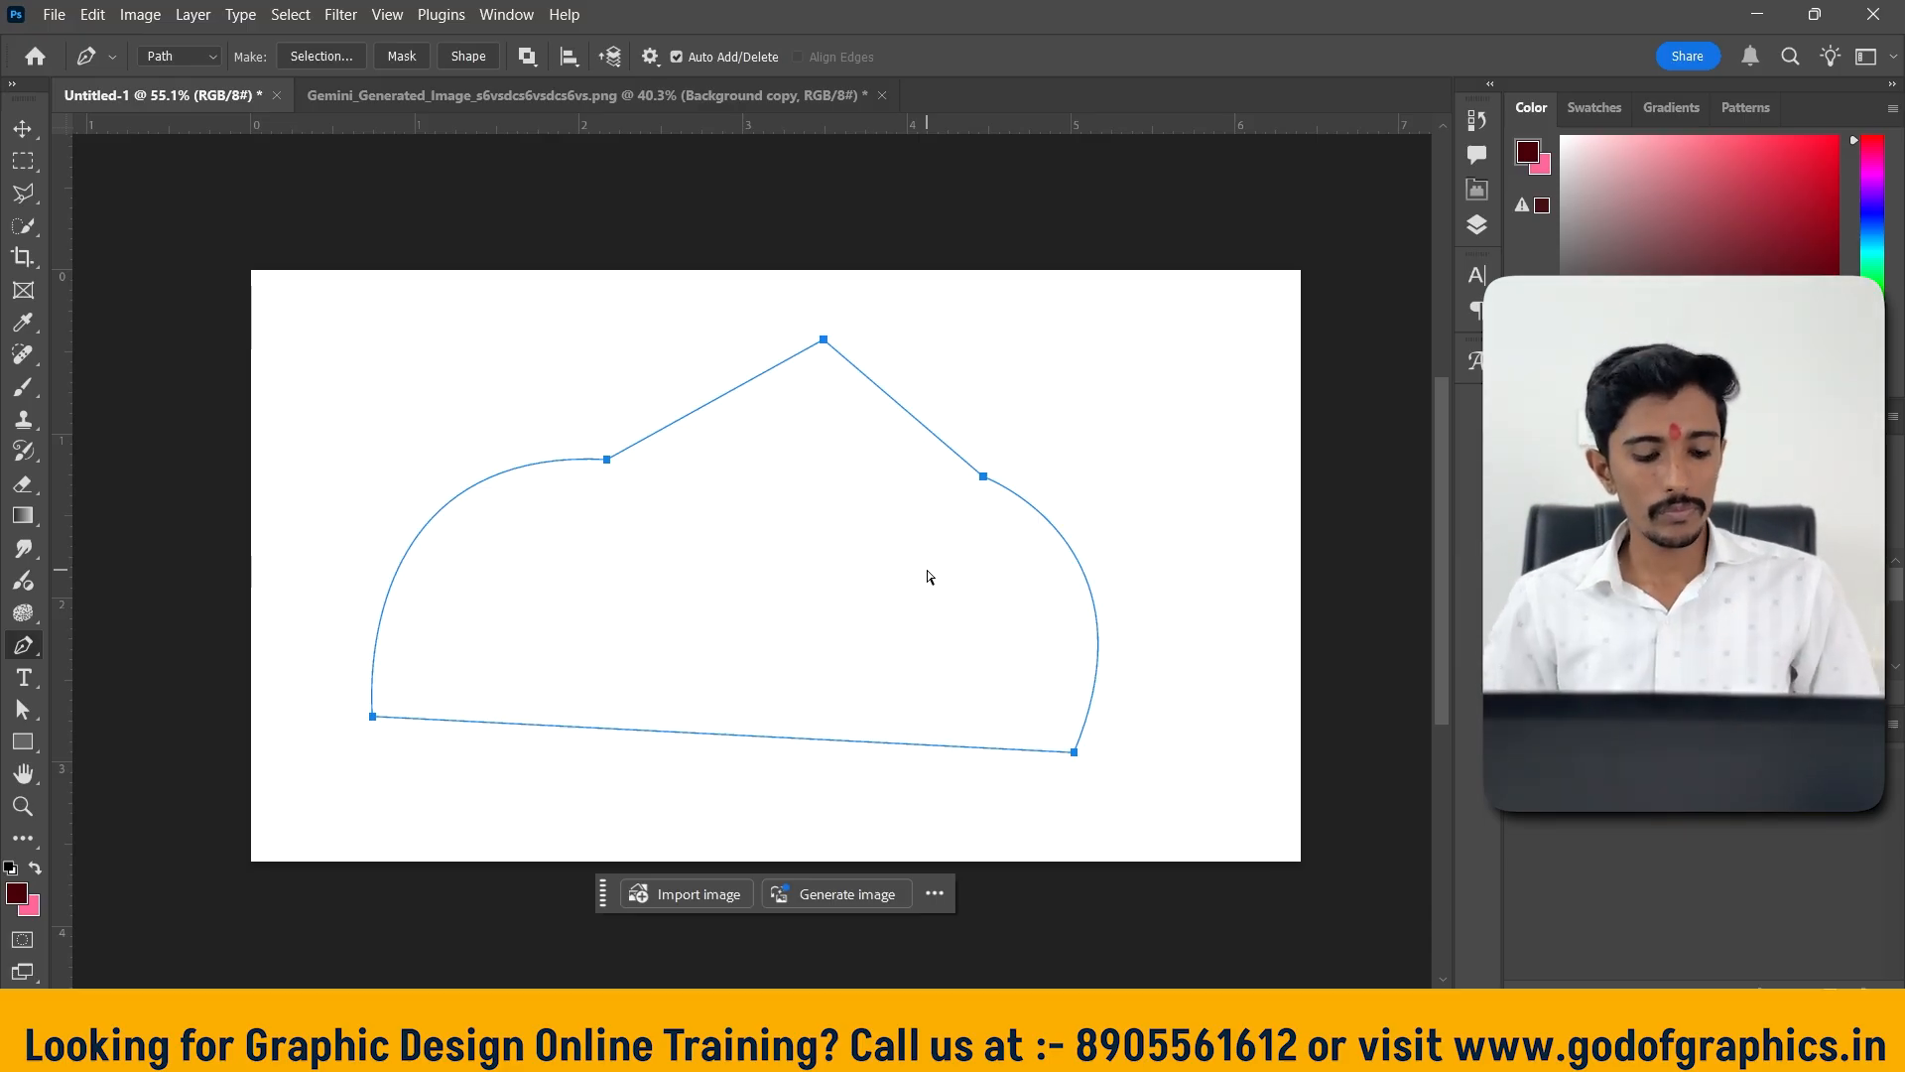
Delete the whole closed practice path from the blank canvas
key("BackSpace")
key("BackSpace")
key("BackSpace")
key("BackSpace")
key("BackSpace")
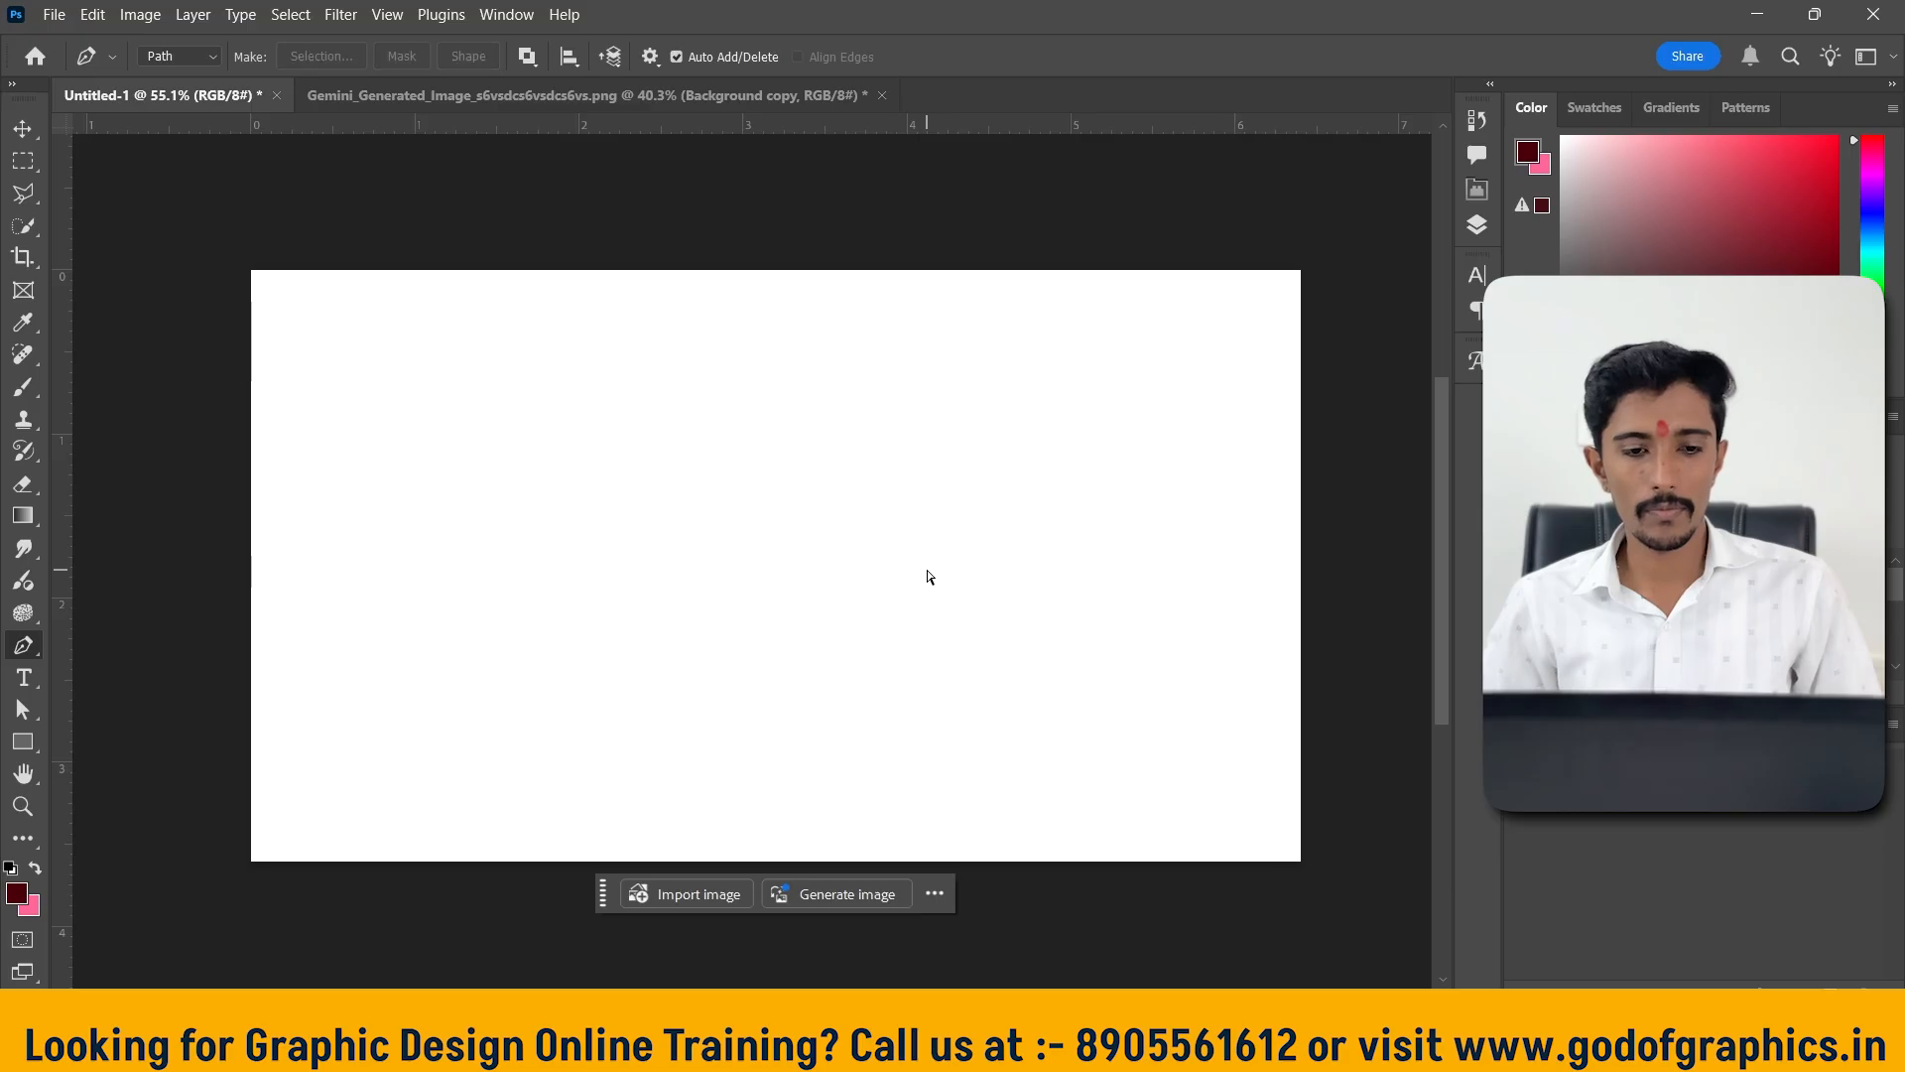
Activate the Move tool and switch to the portrait document
left_click(23, 129)
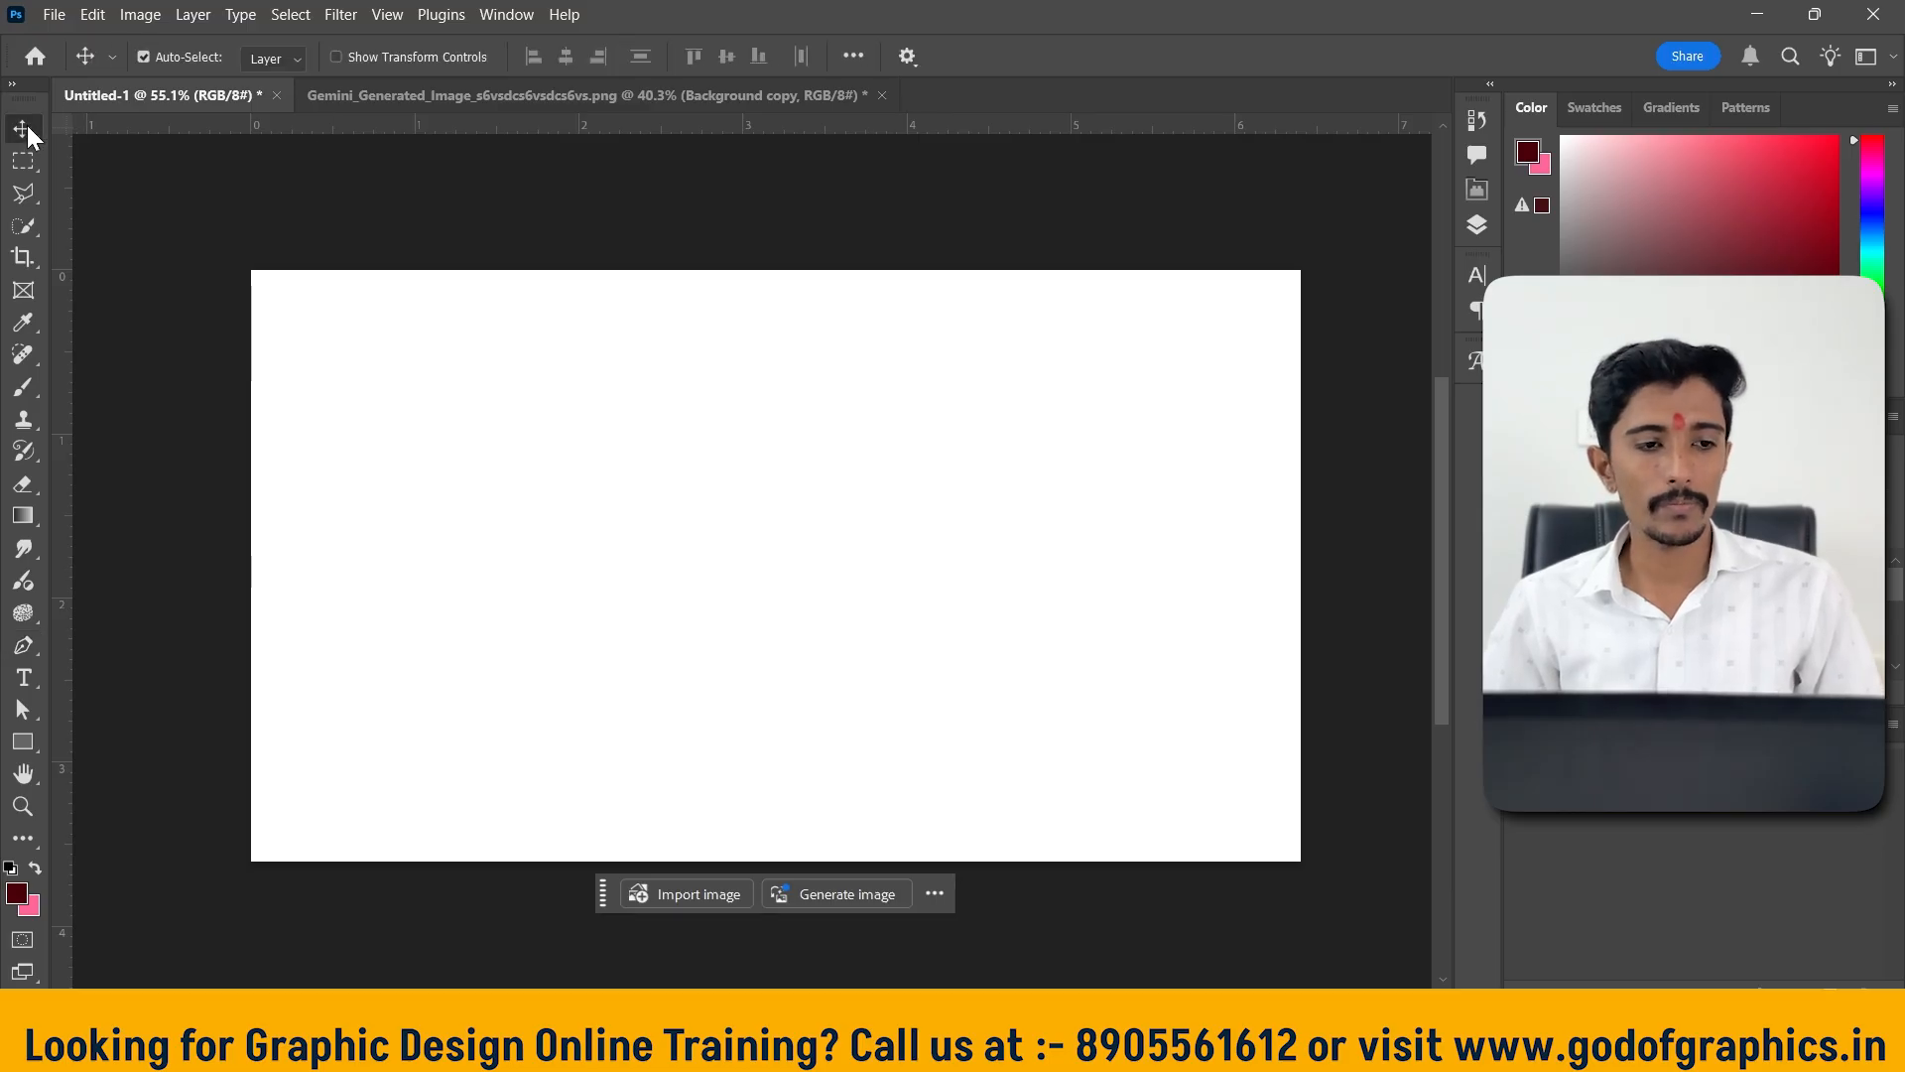
left_click(682, 99)
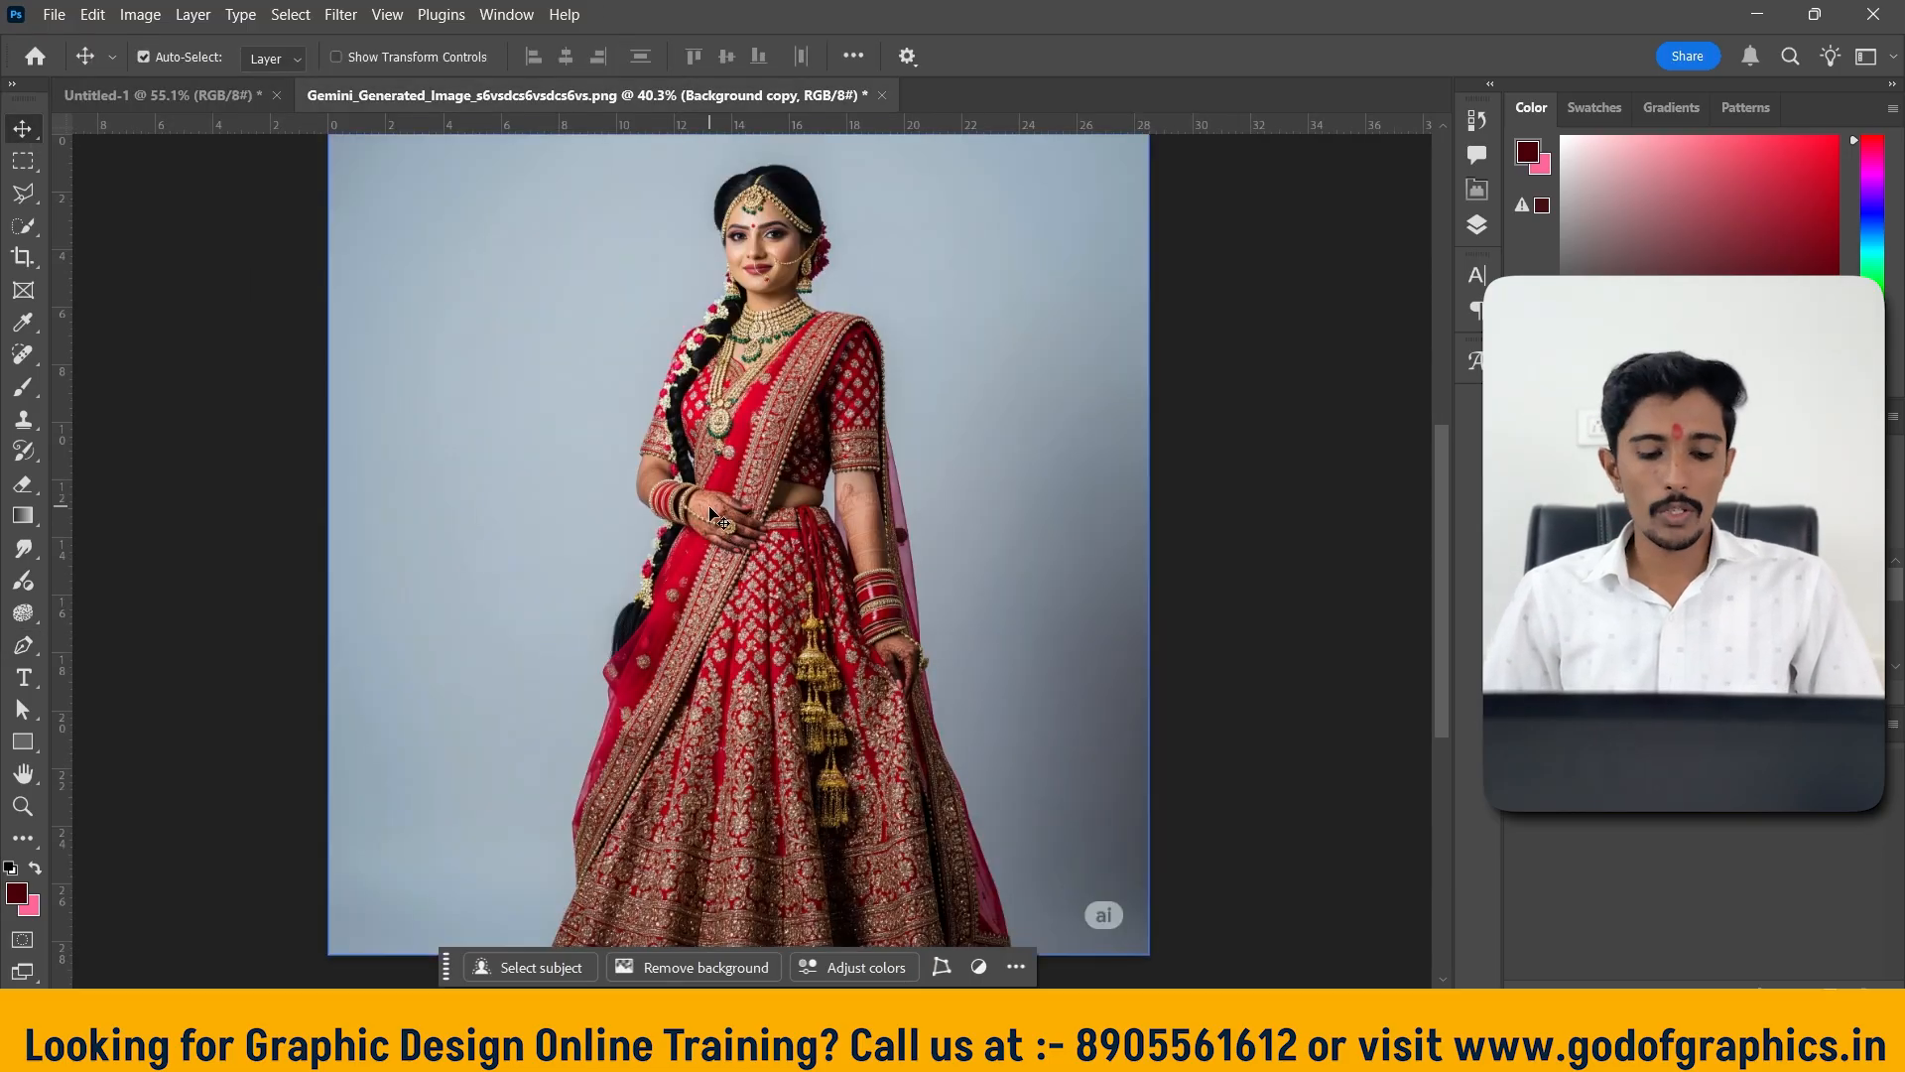
key("XF86MonBrightnessUp")
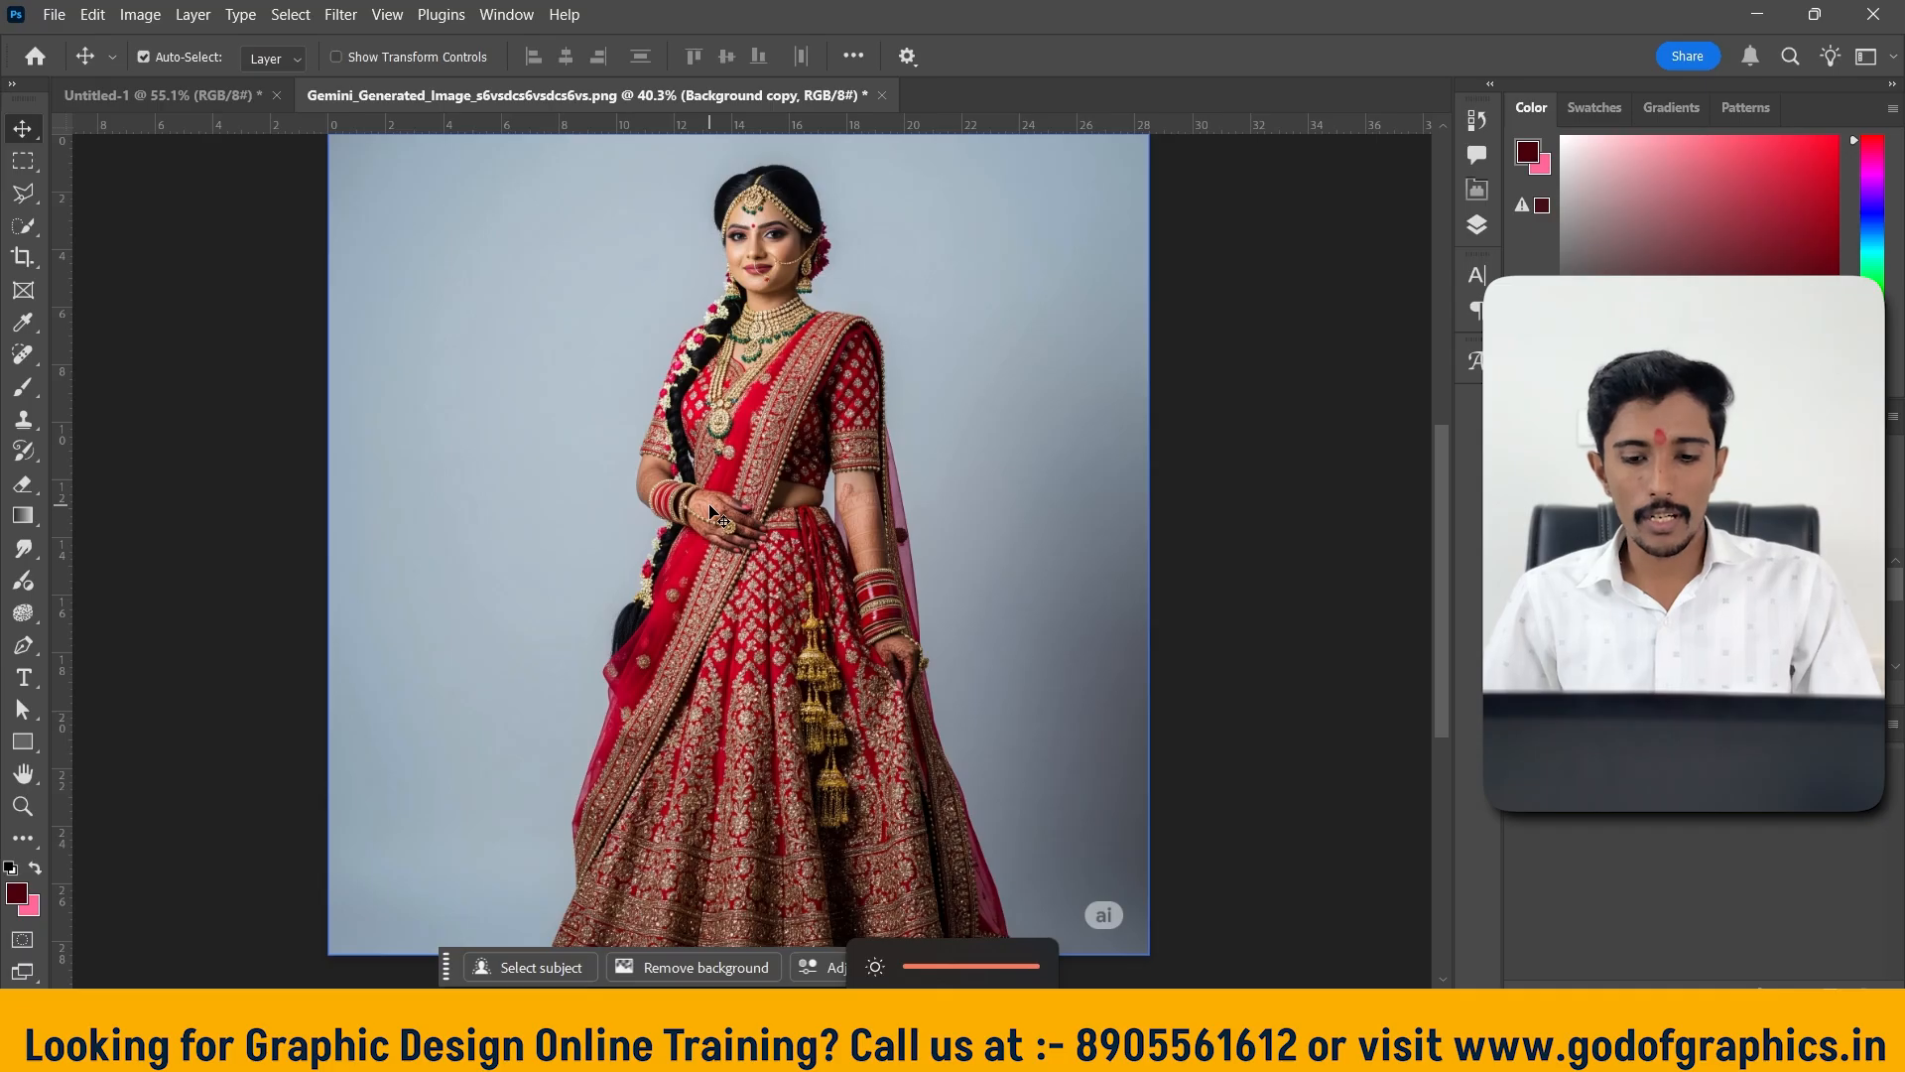
Examine the portrait up close, from the bride's face and jewellery down to the skirt's hem
scroll(769, 331, "up", 1)
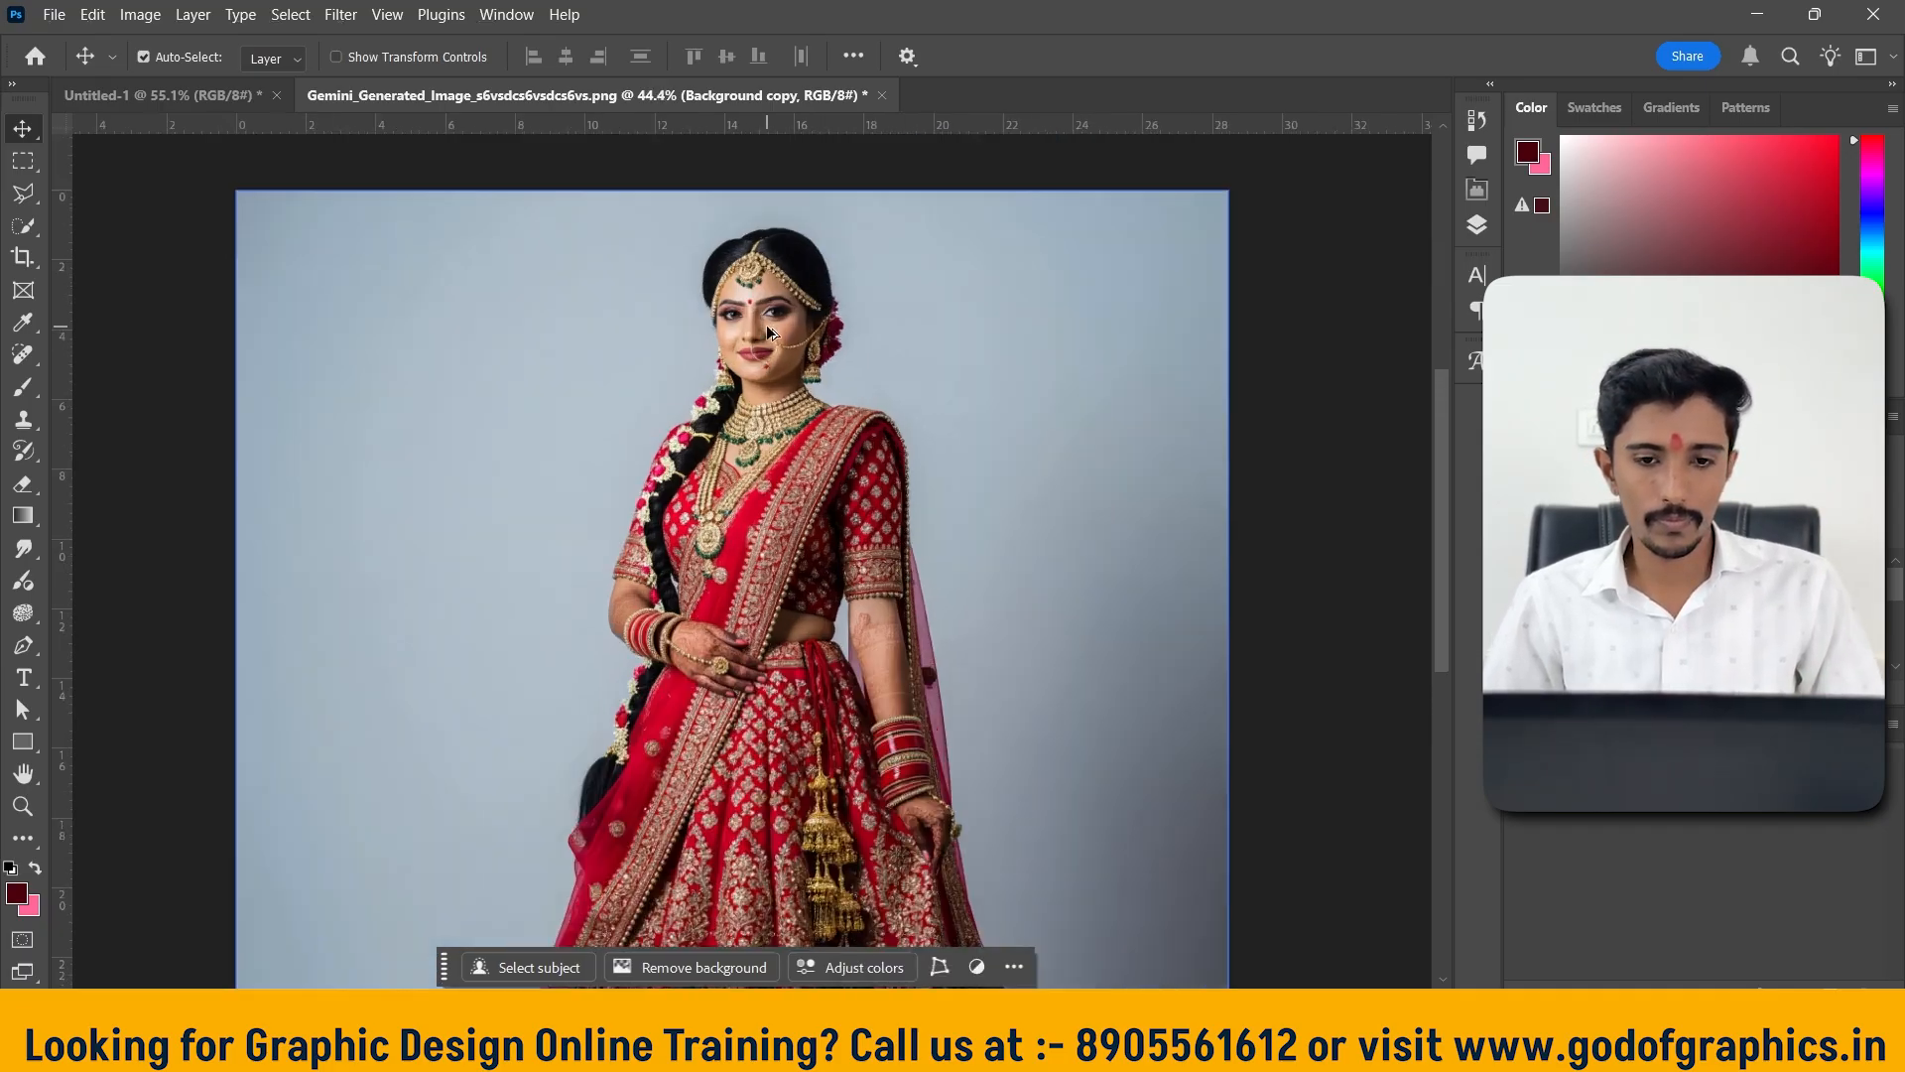
scroll(769, 331, "up", 8)
scroll(775, 335, "up", 3)
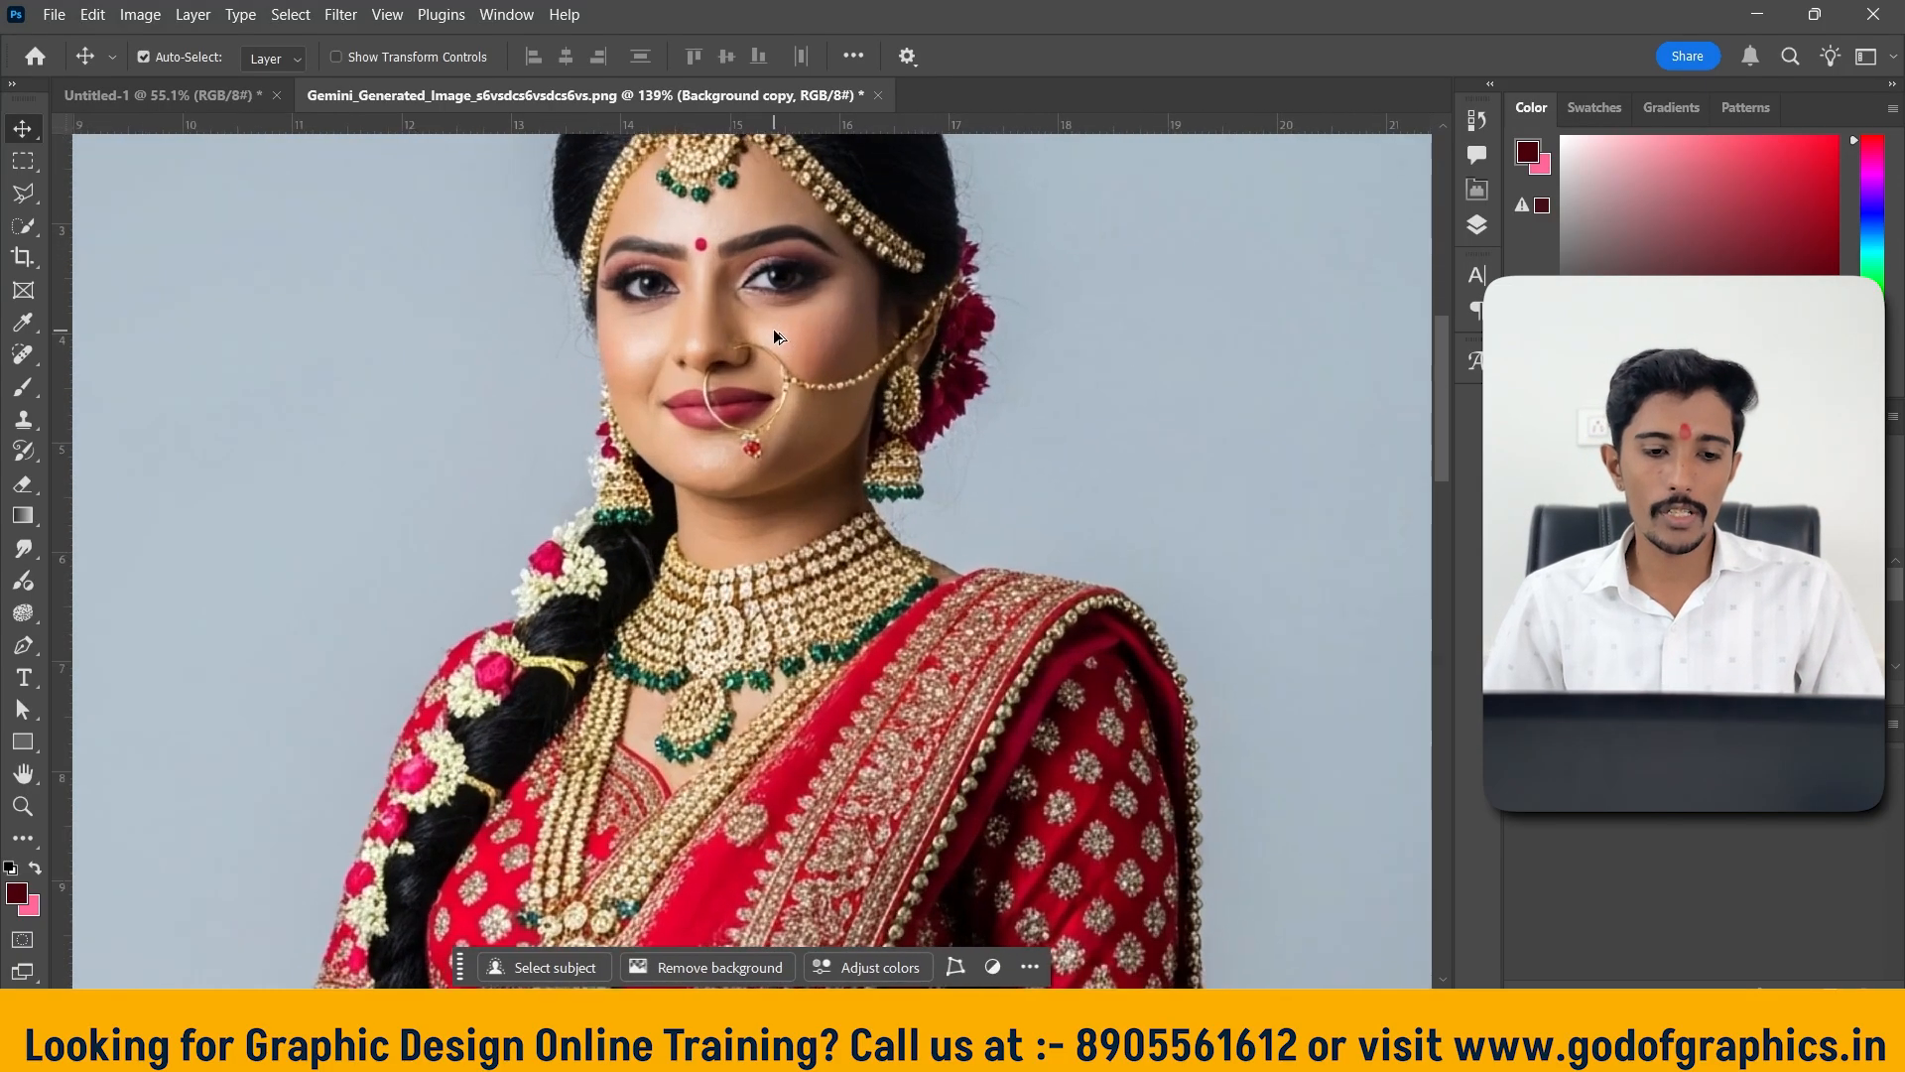
scroll(775, 336, "down", 10)
scroll(775, 339, "down", 6)
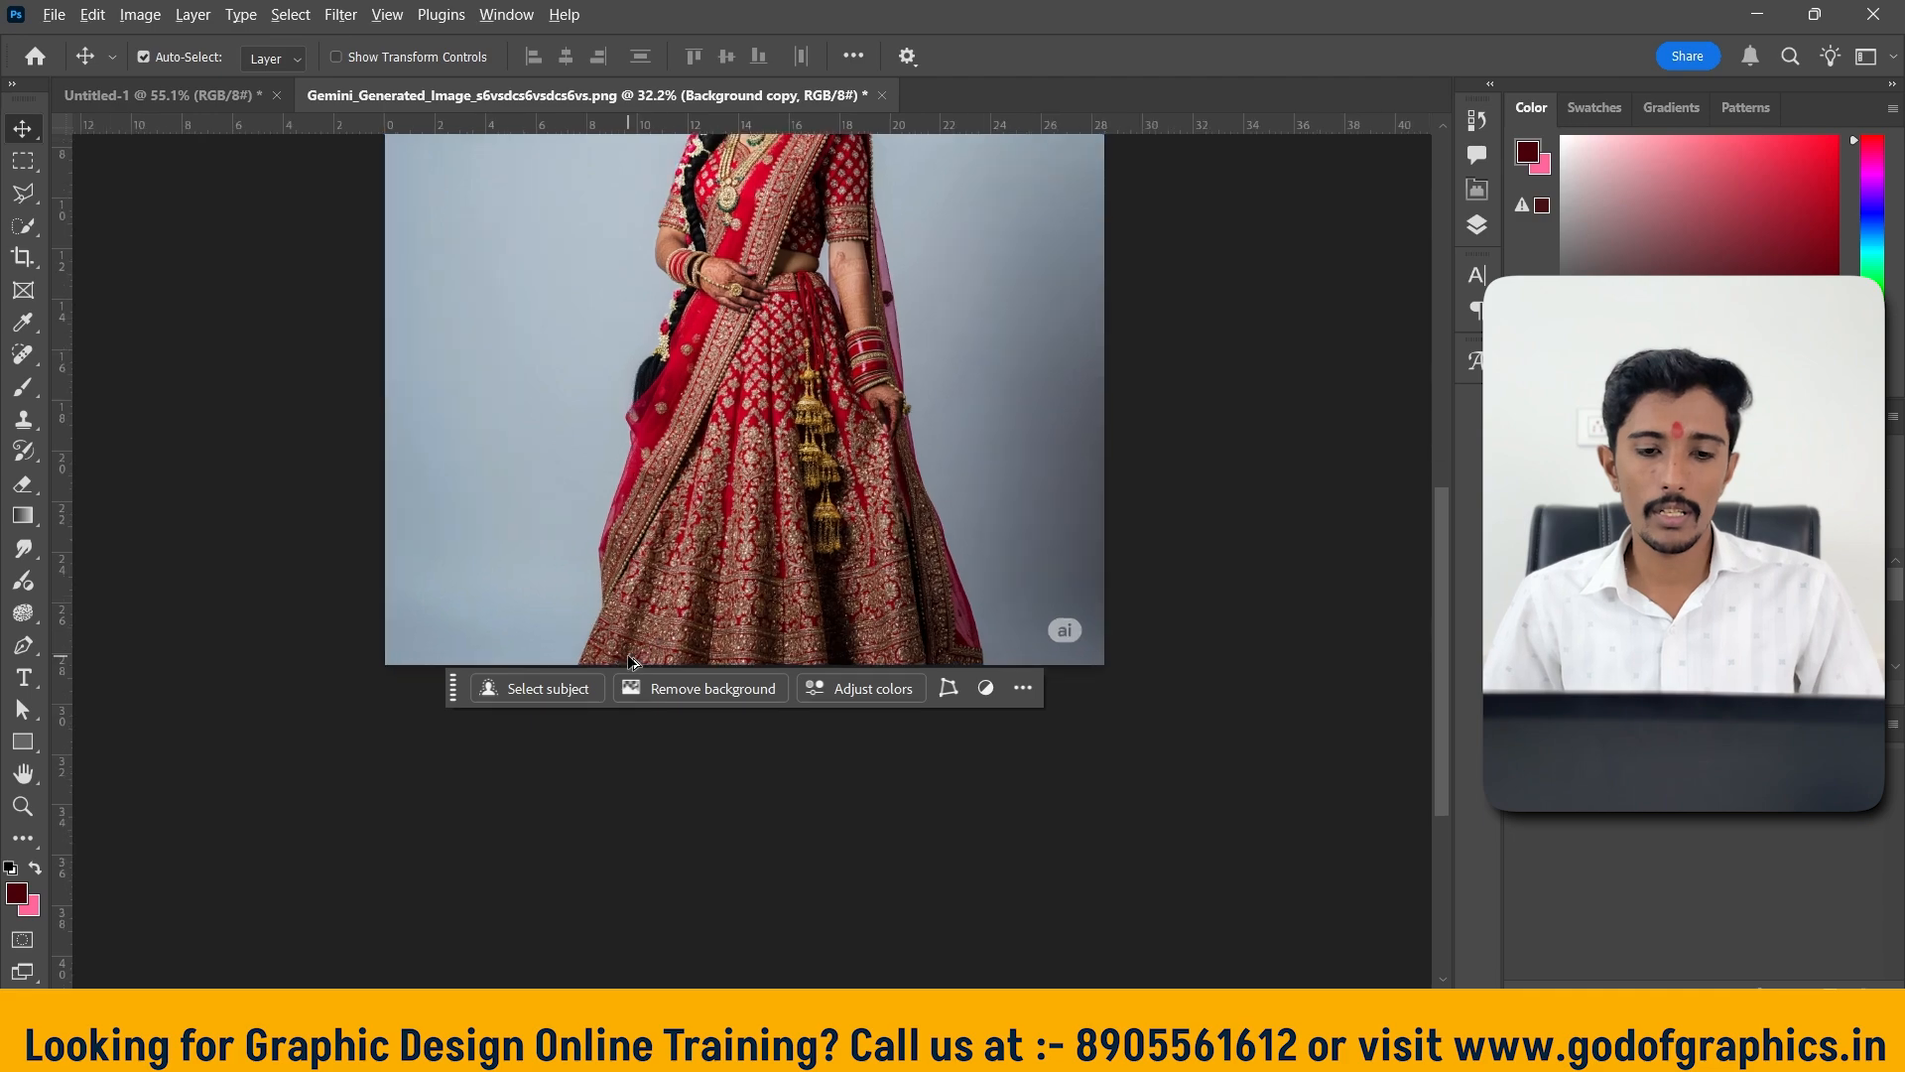
scroll(556, 680, "up", 7)
scroll(541, 685, "down", 6)
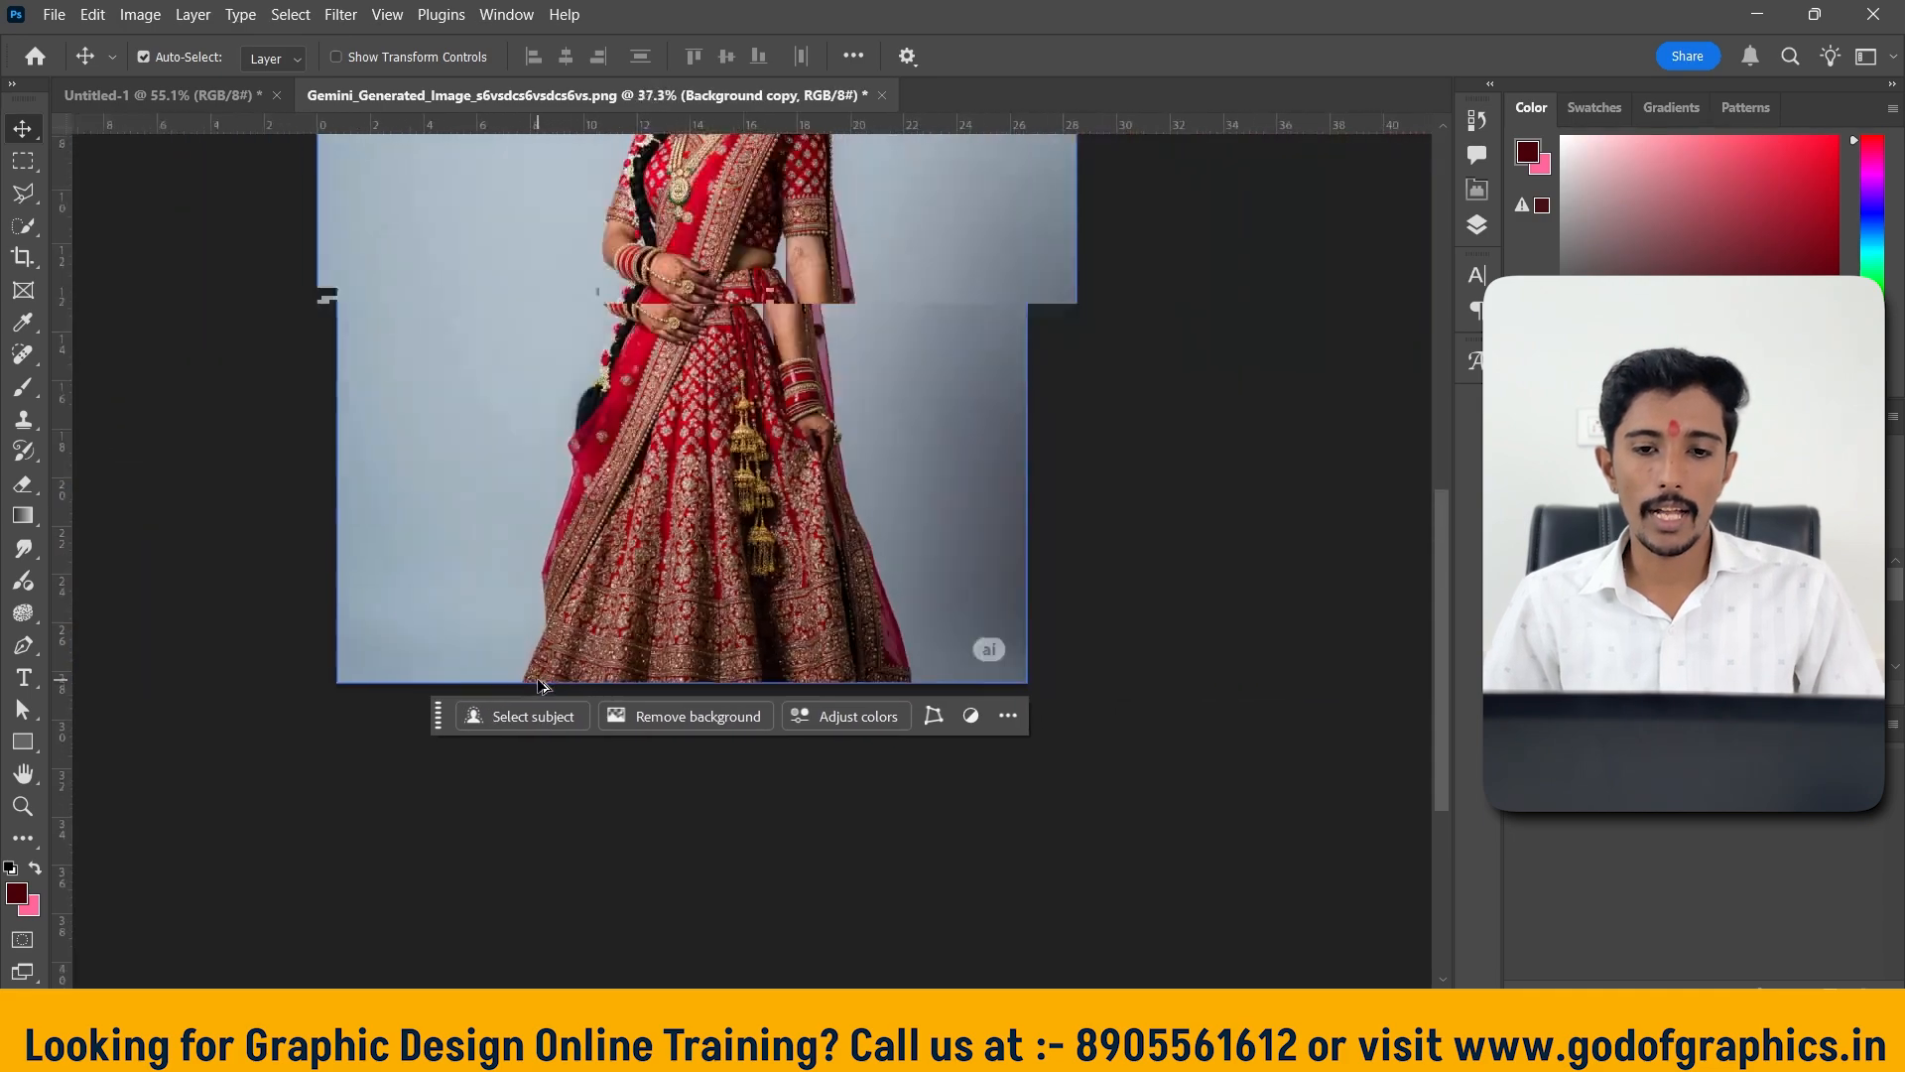
scroll(540, 685, "down", 2)
scroll(560, 574, "up", 1)
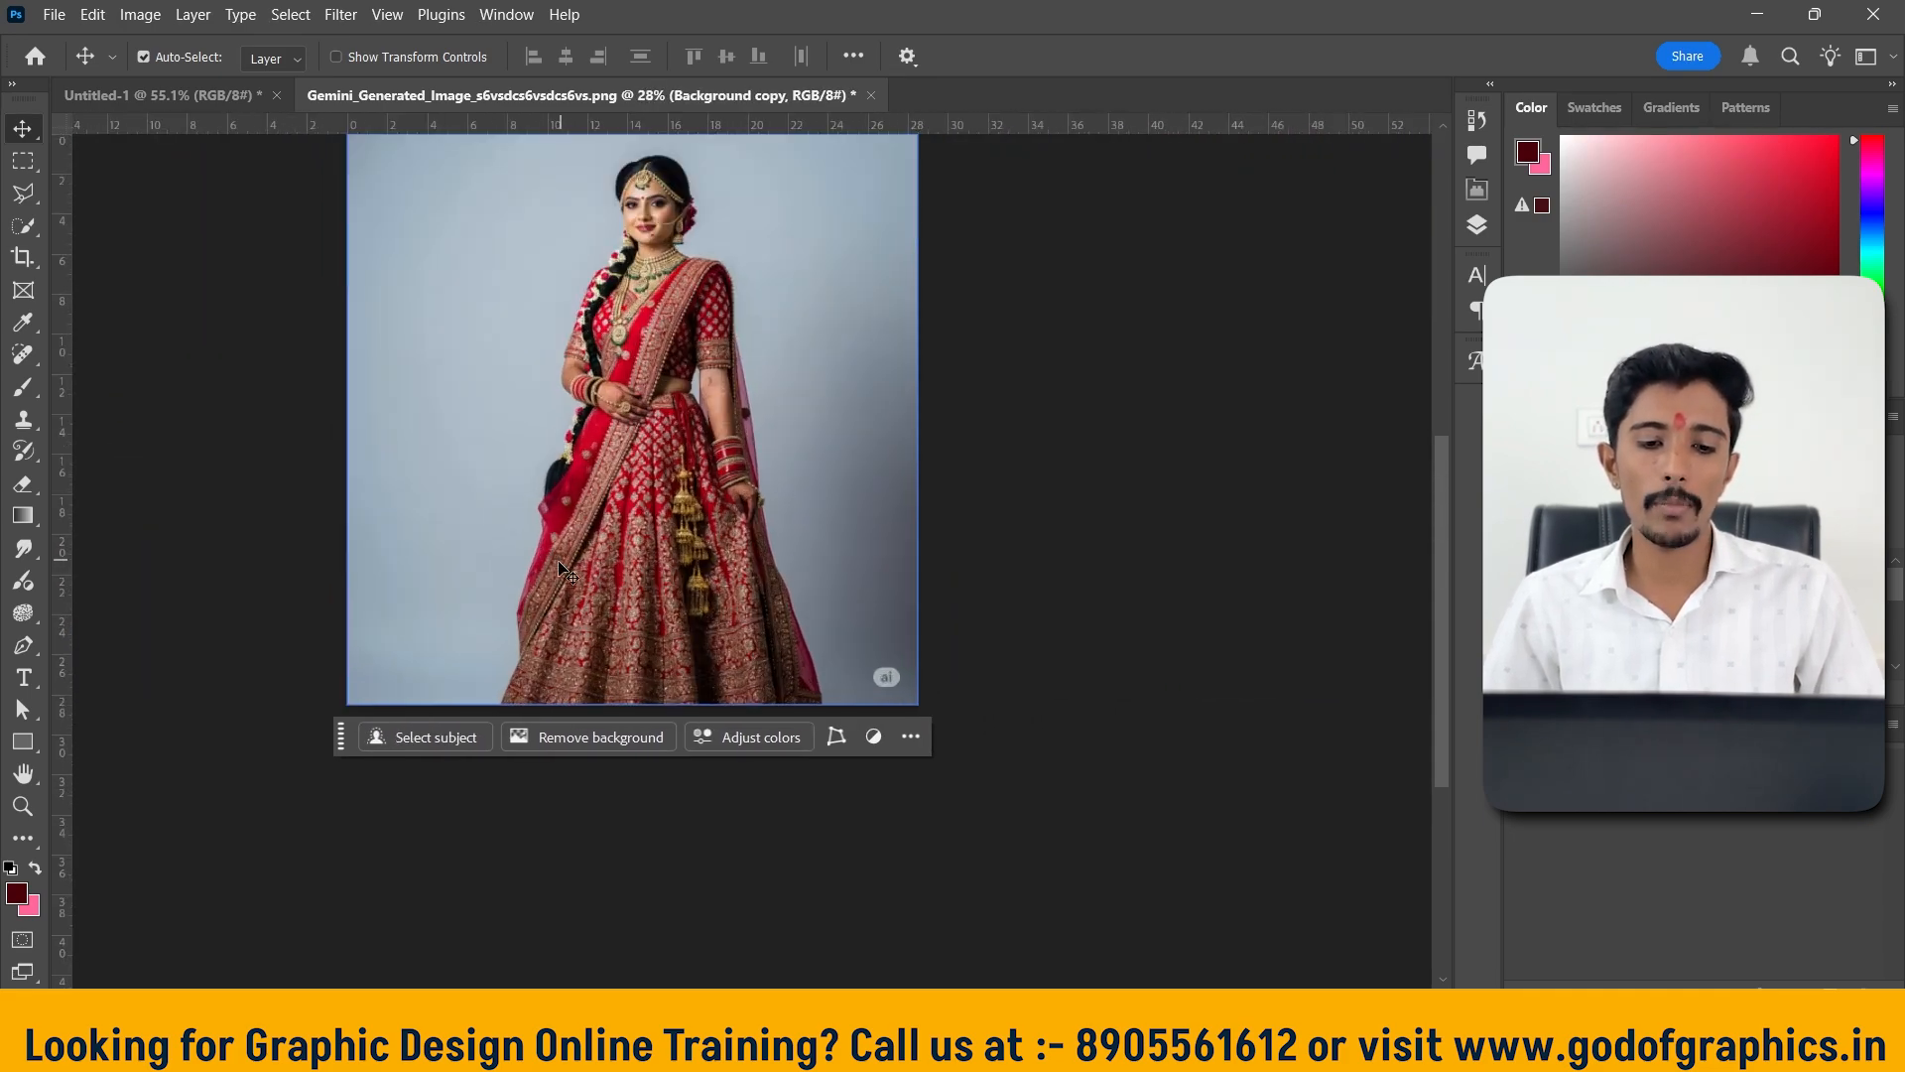
scroll(562, 574, "up", 2)
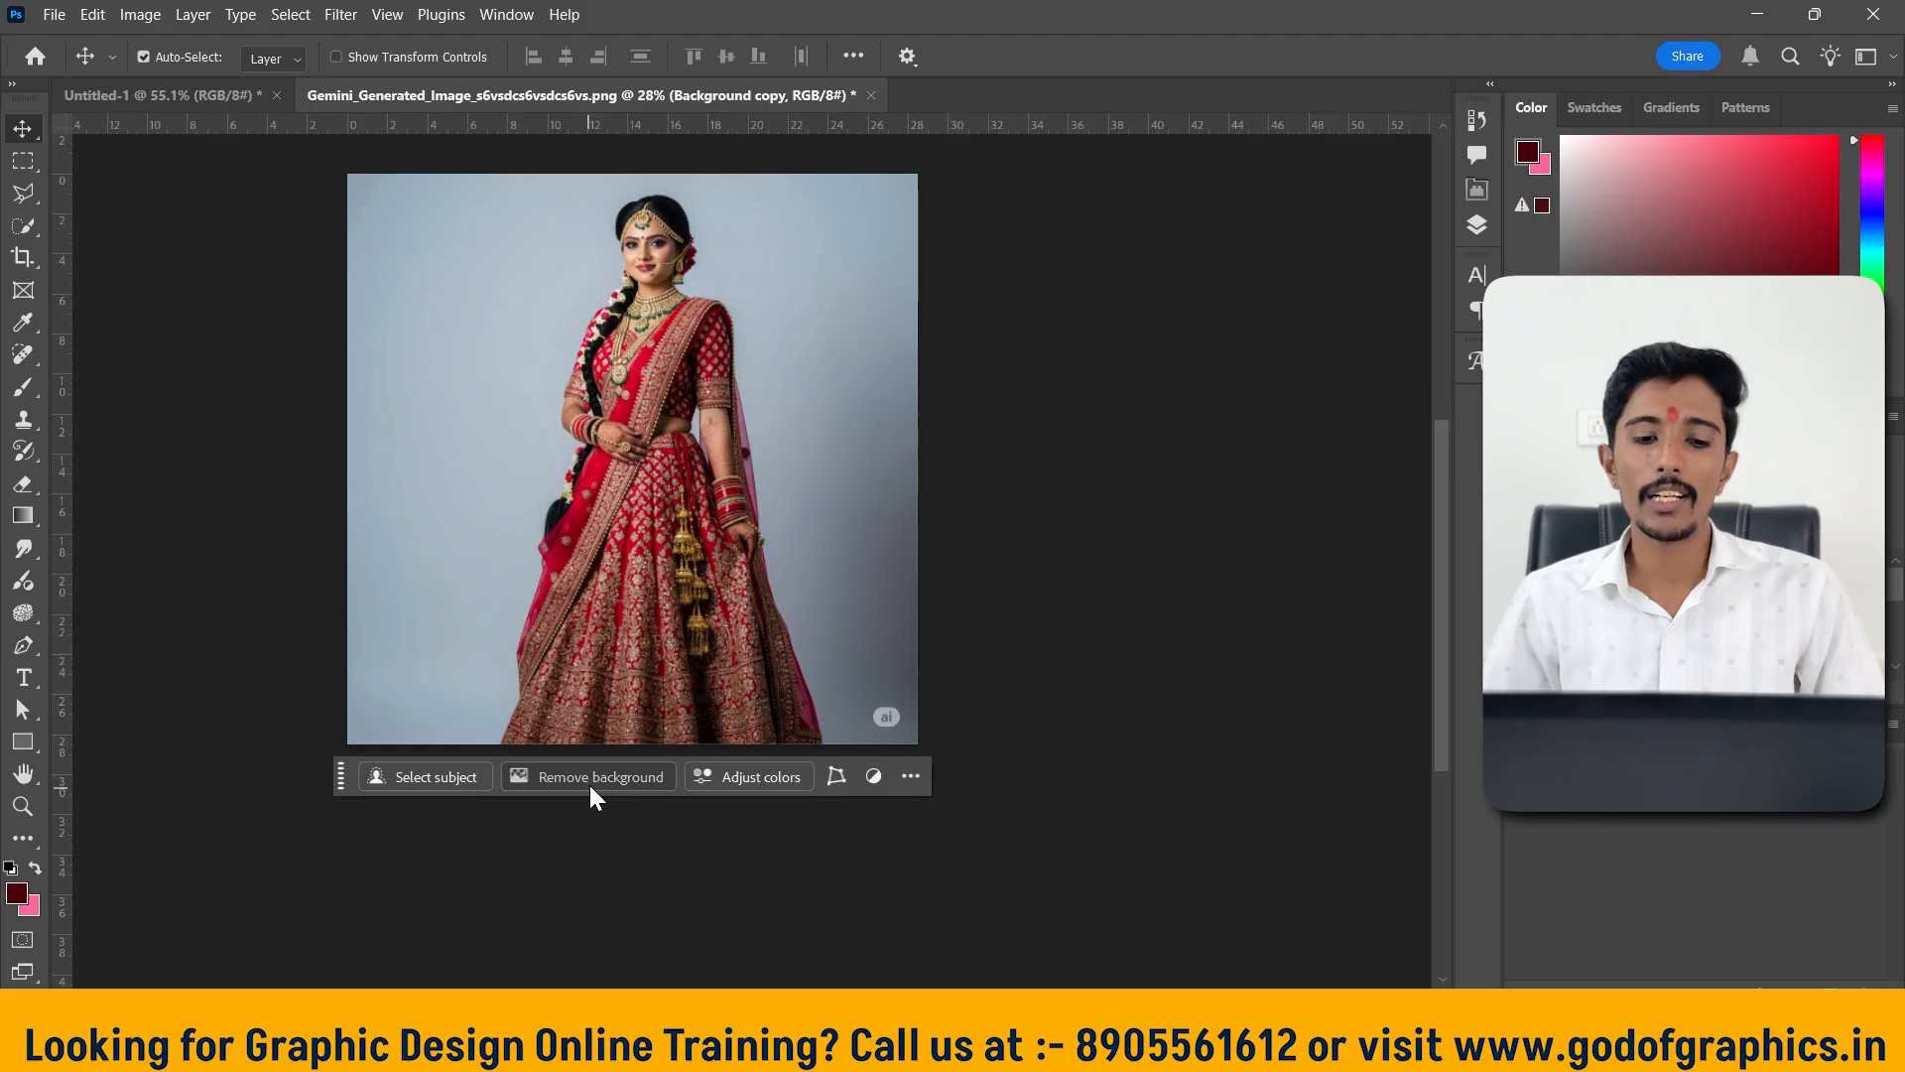
Try the automatic Remove background on the portrait layer, inspect the cutout around the earring and shoulder, and undo it
left_click(590, 784)
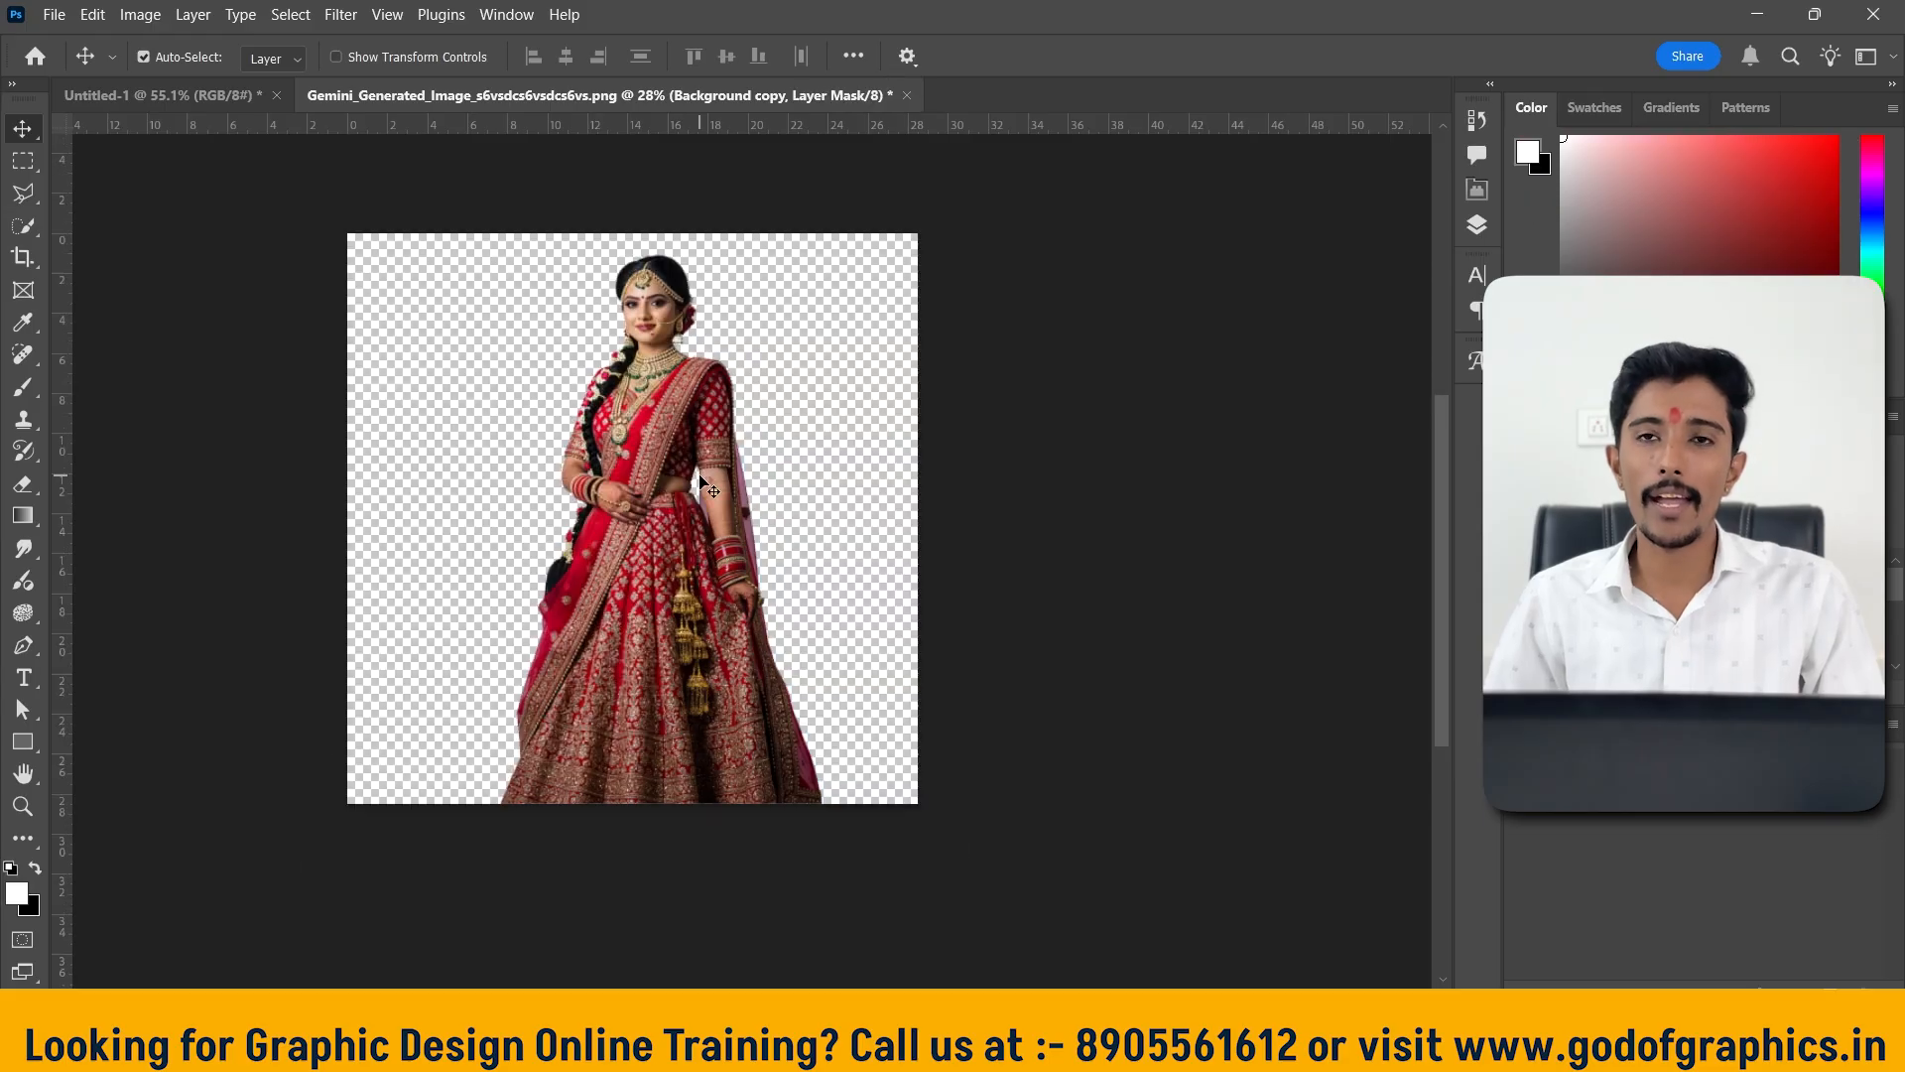
scroll(700, 478, "up", 5)
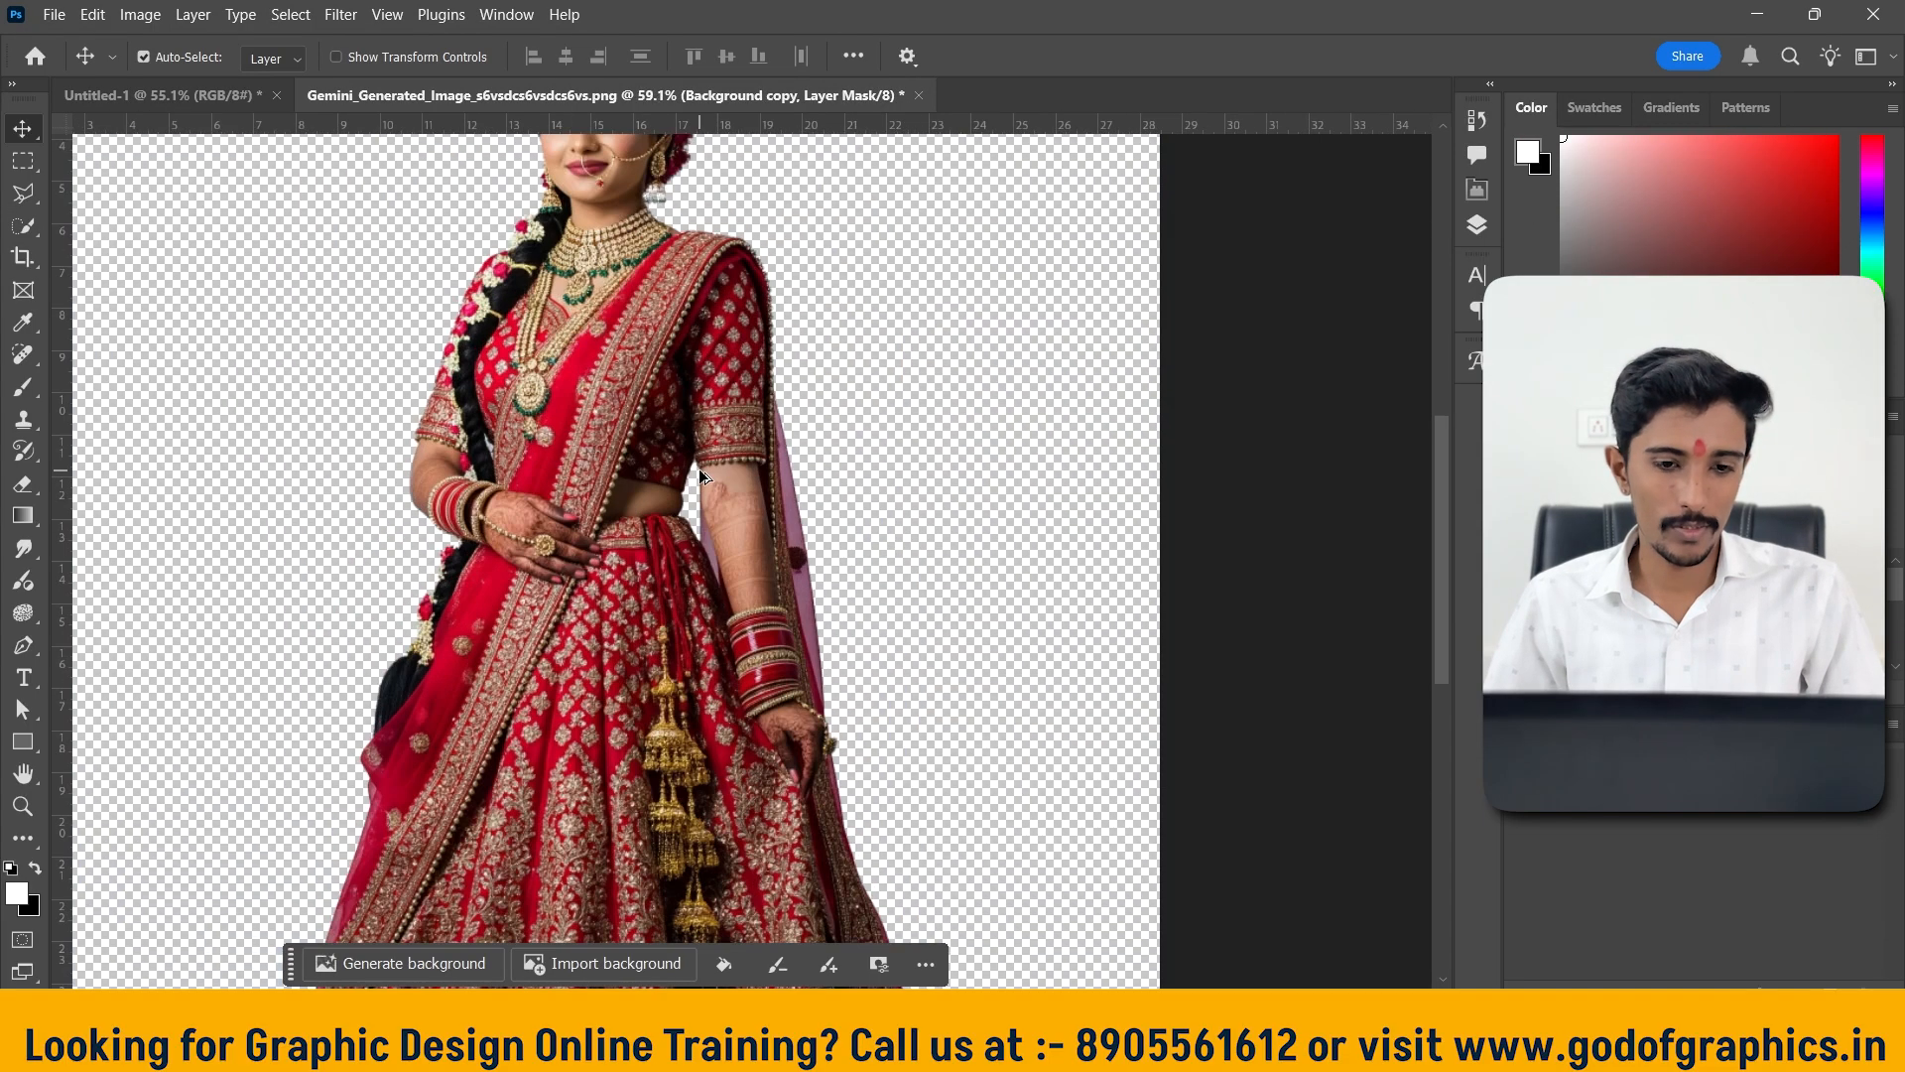
scroll(701, 478, "up", 3)
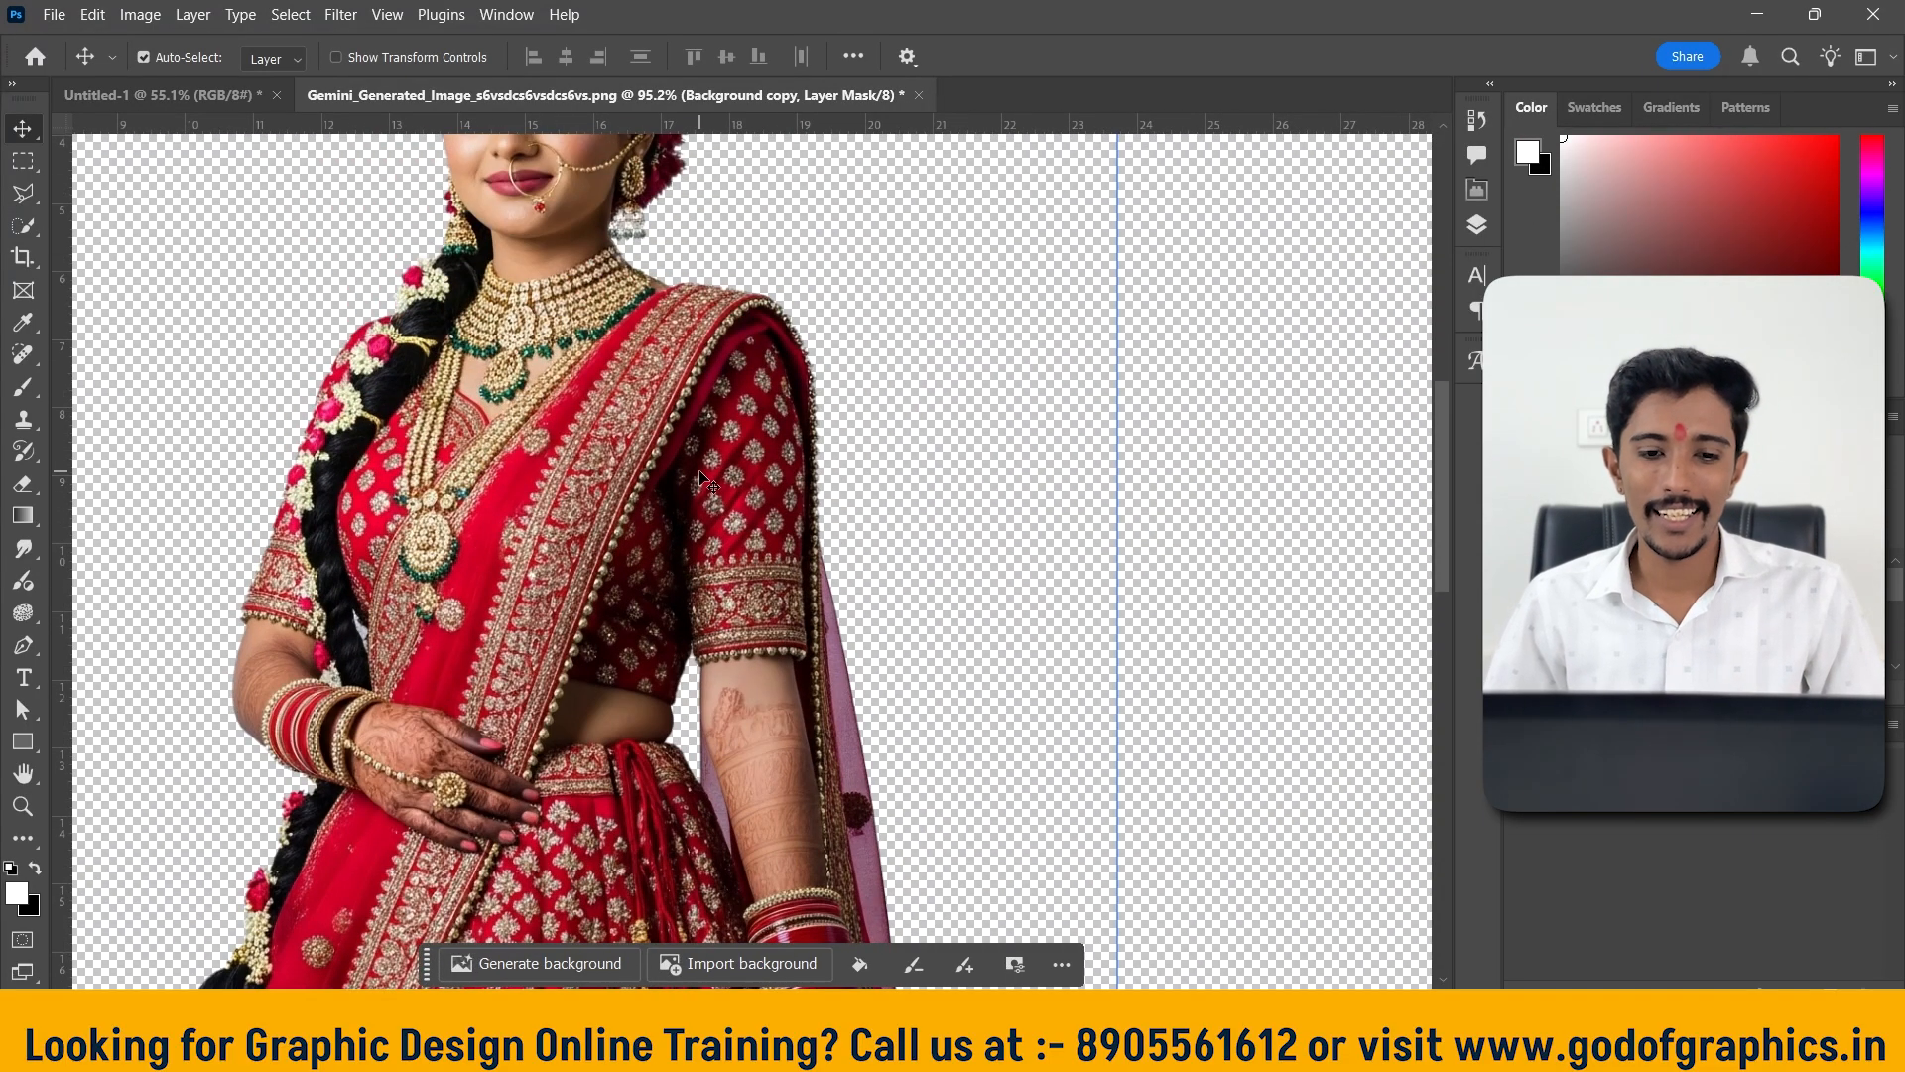
scroll(707, 483, "up", 3)
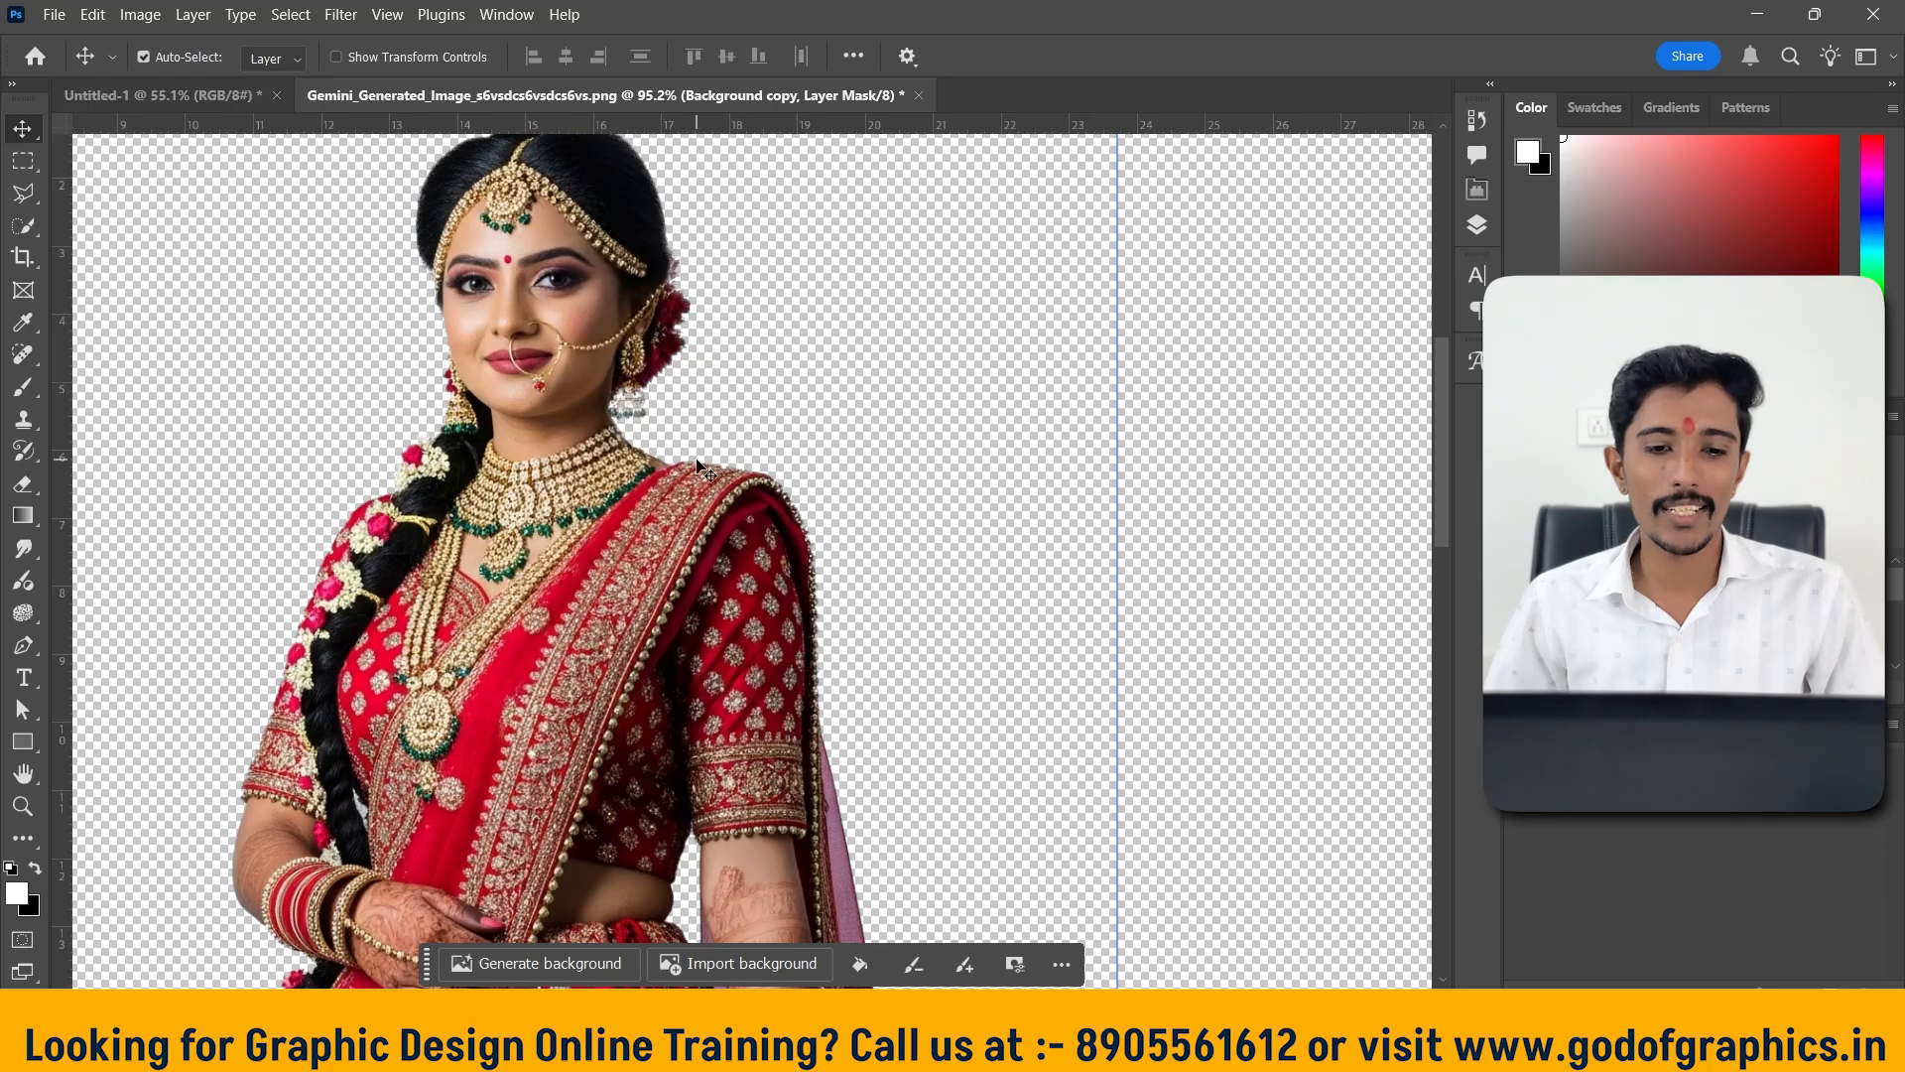
scroll(671, 430, "up", 3)
scroll(654, 387, "down", 5)
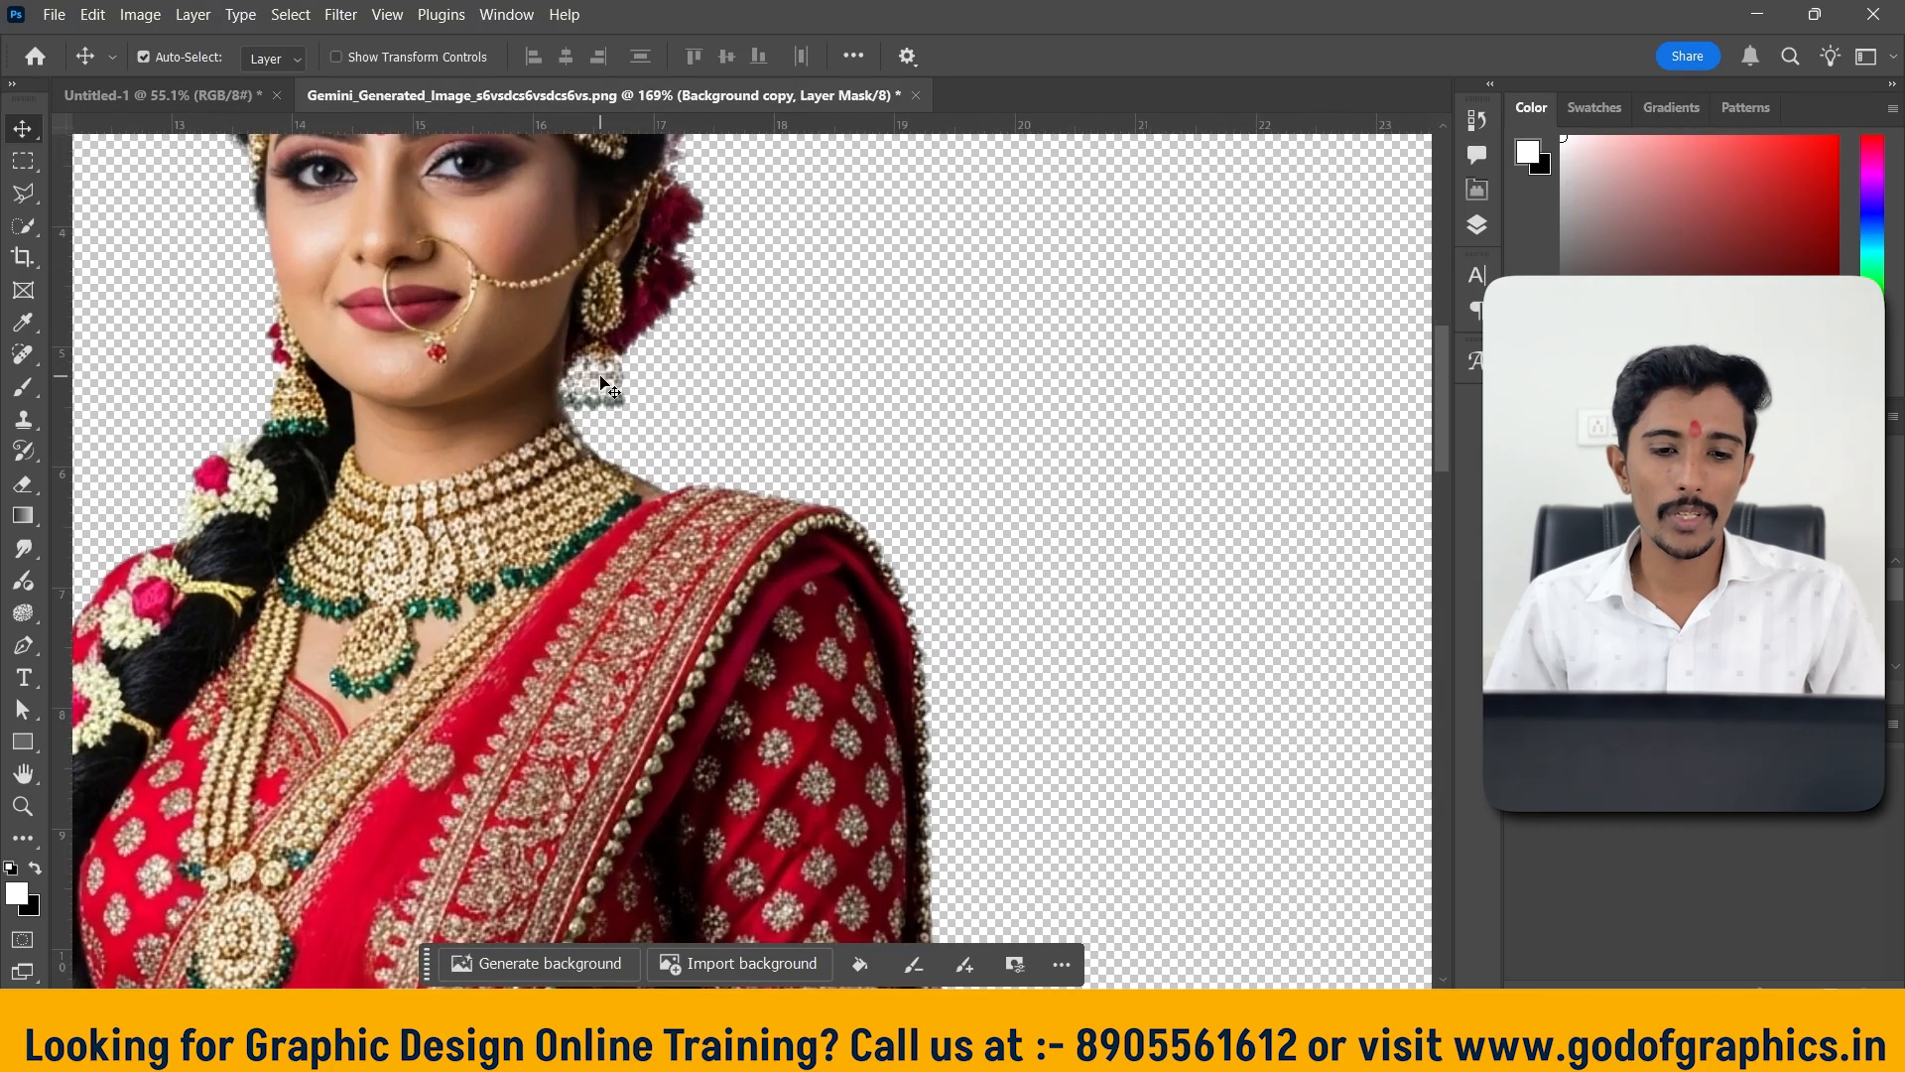
scroll(700, 424, "down", 5)
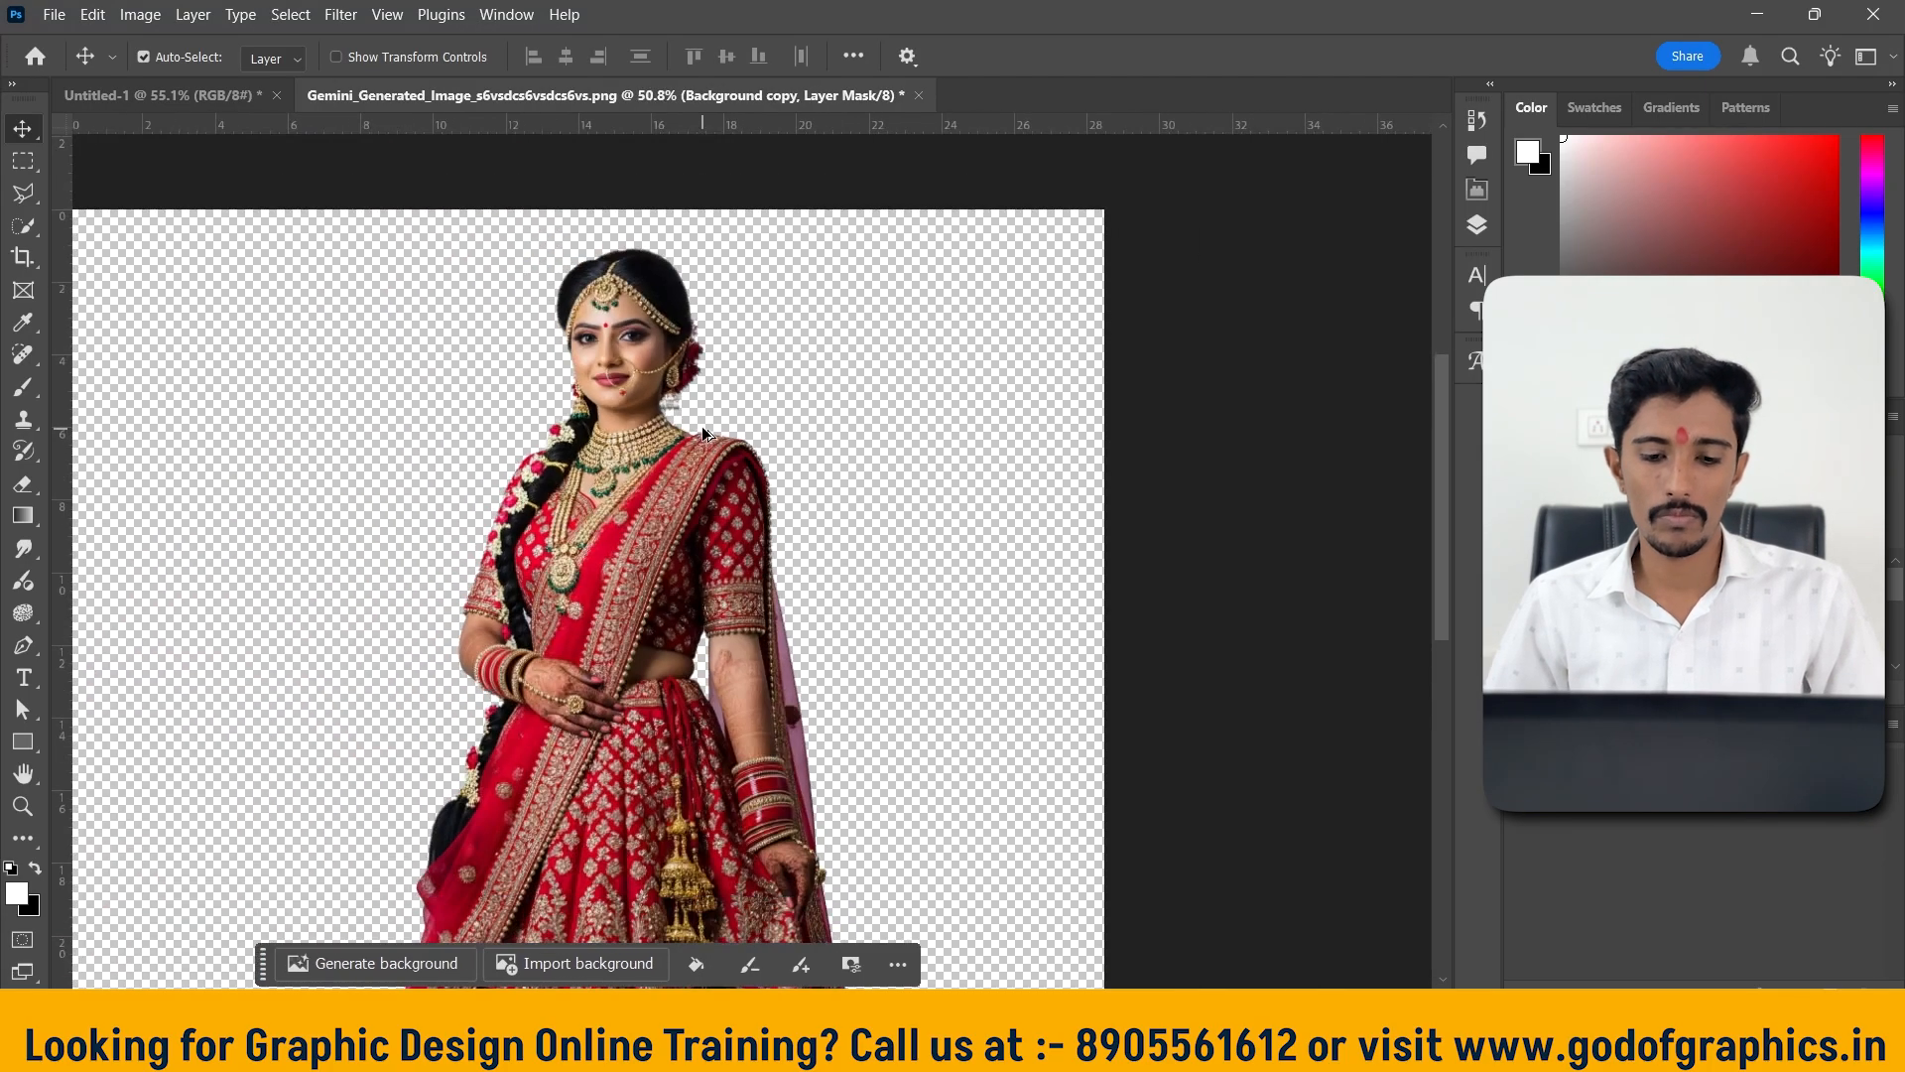
scroll(700, 442, "up", 2)
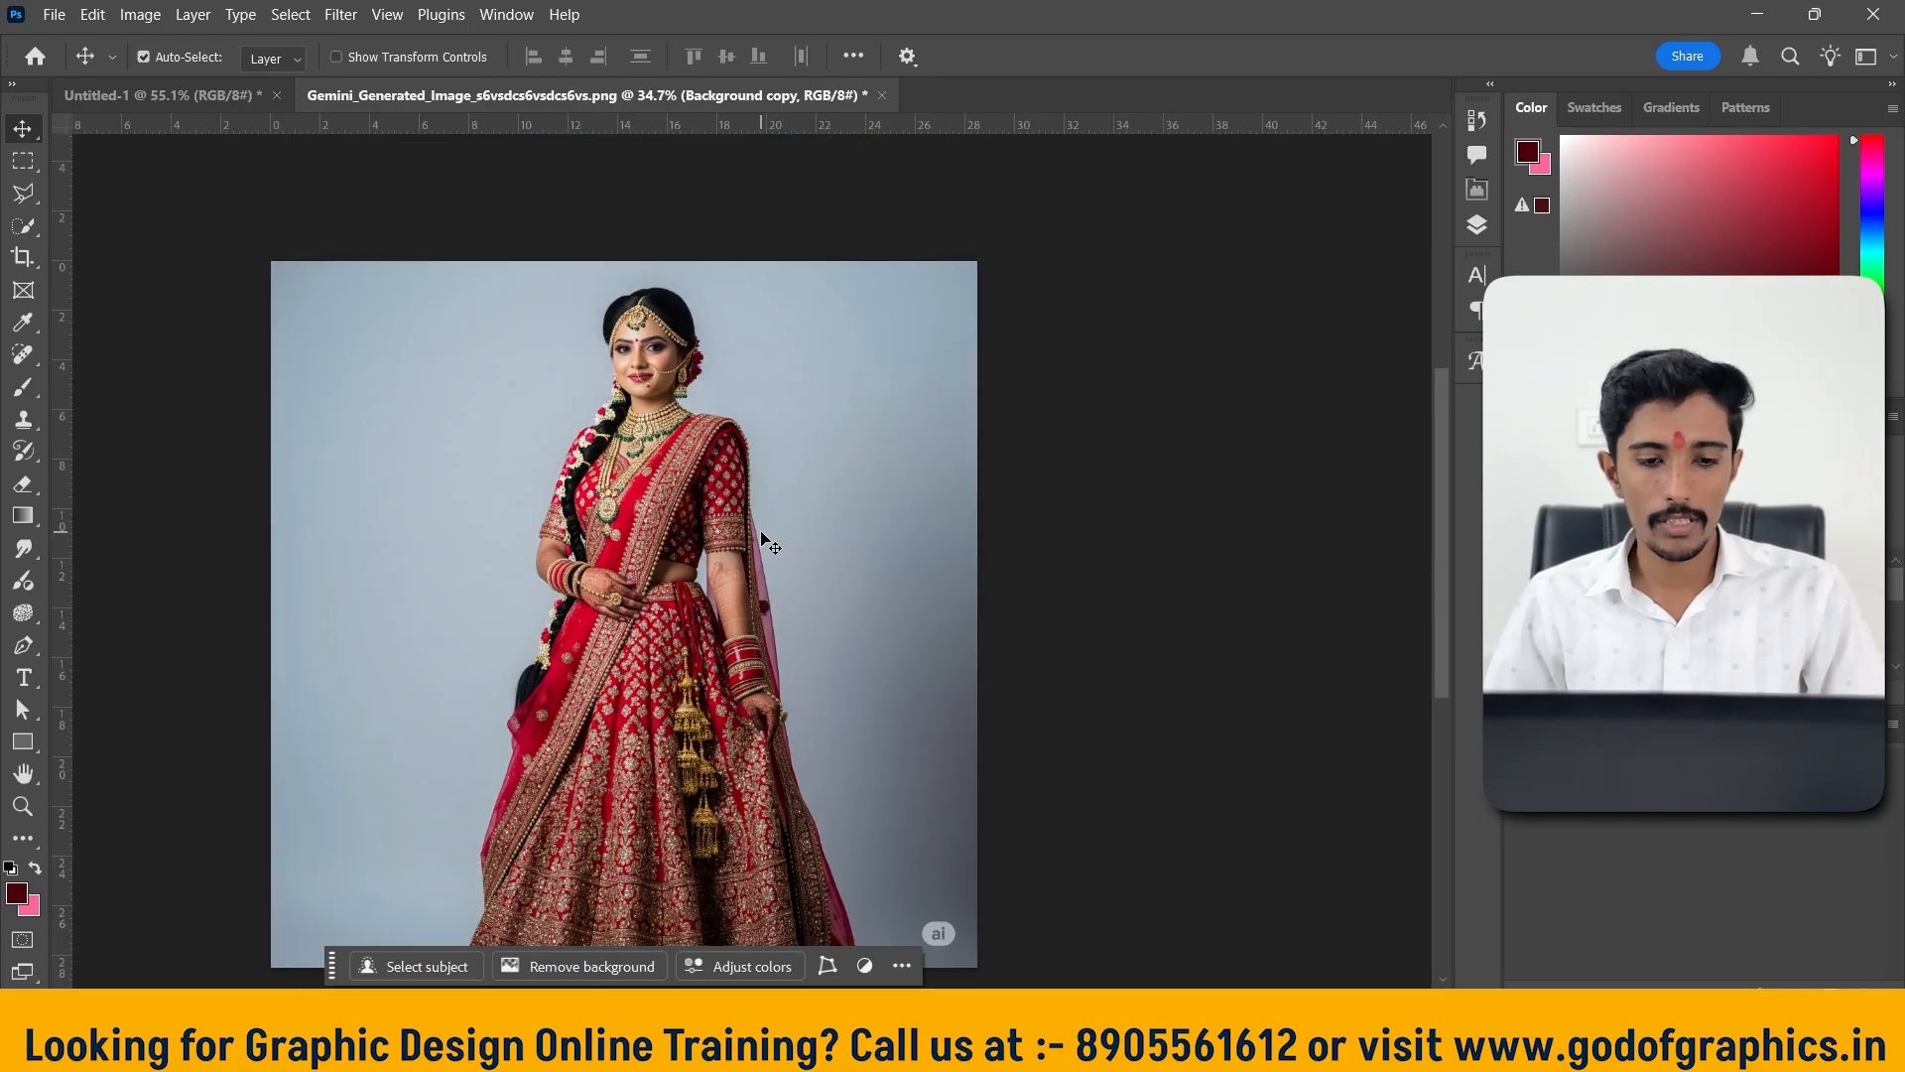
Start a Pen tool path at the left corner of the skirt's hem and run a straight segment up to the skirt's bend
scroll(496, 546, "down", 2)
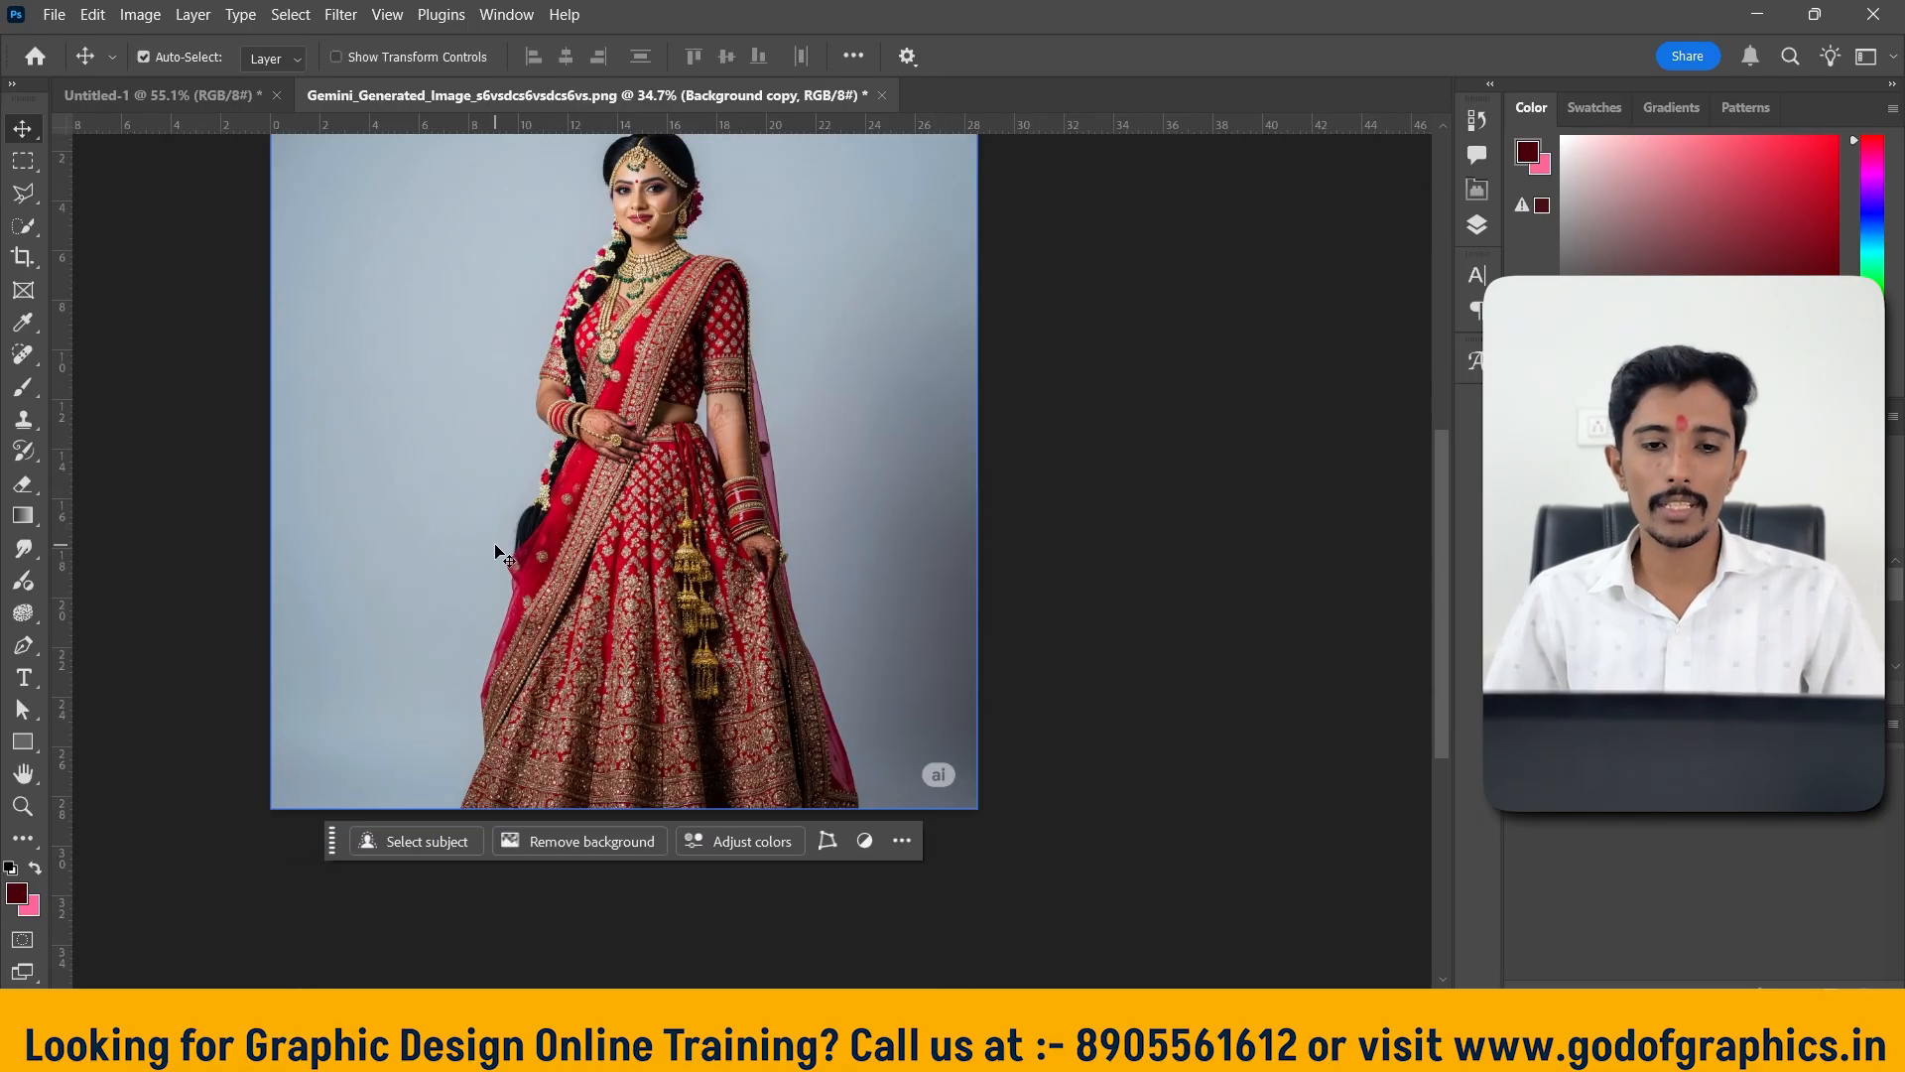
scroll(501, 595, "down", 1)
scroll(506, 704, "up", 3)
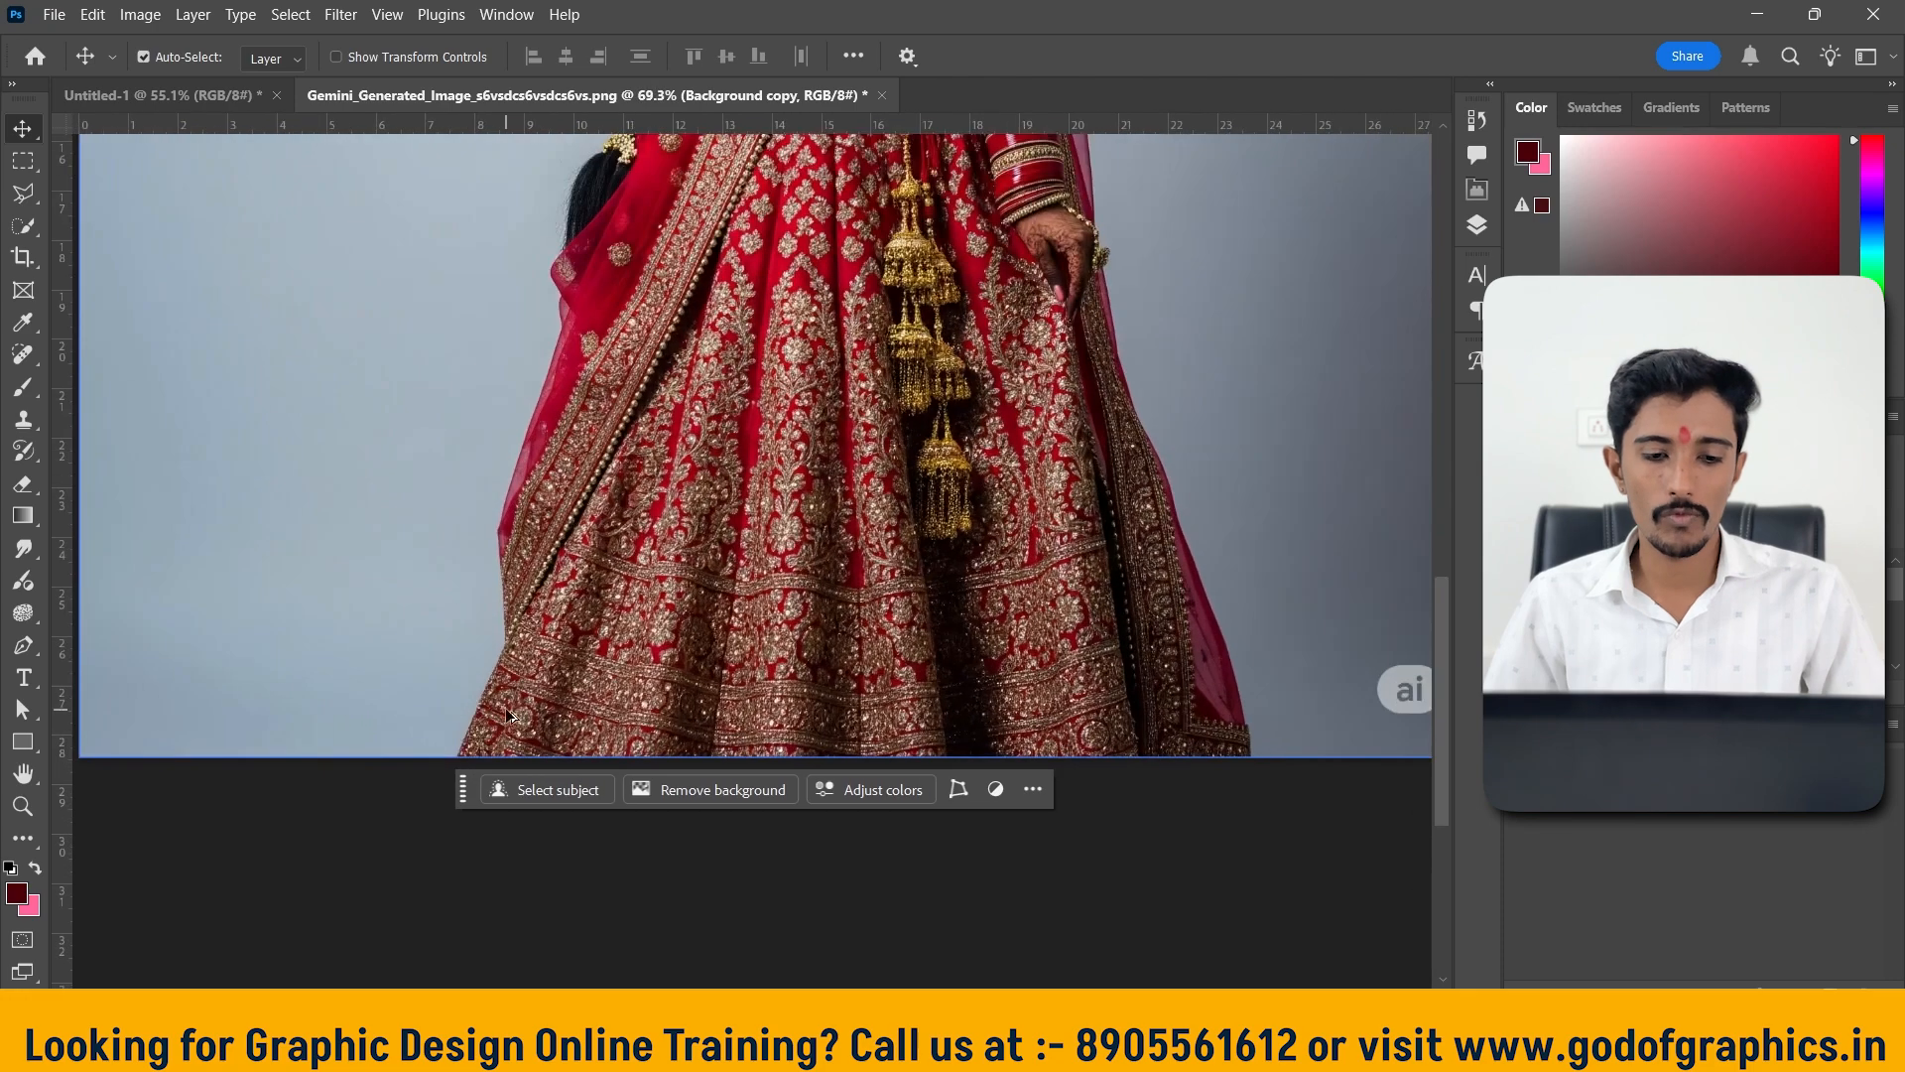
scroll(504, 706, "up", 5)
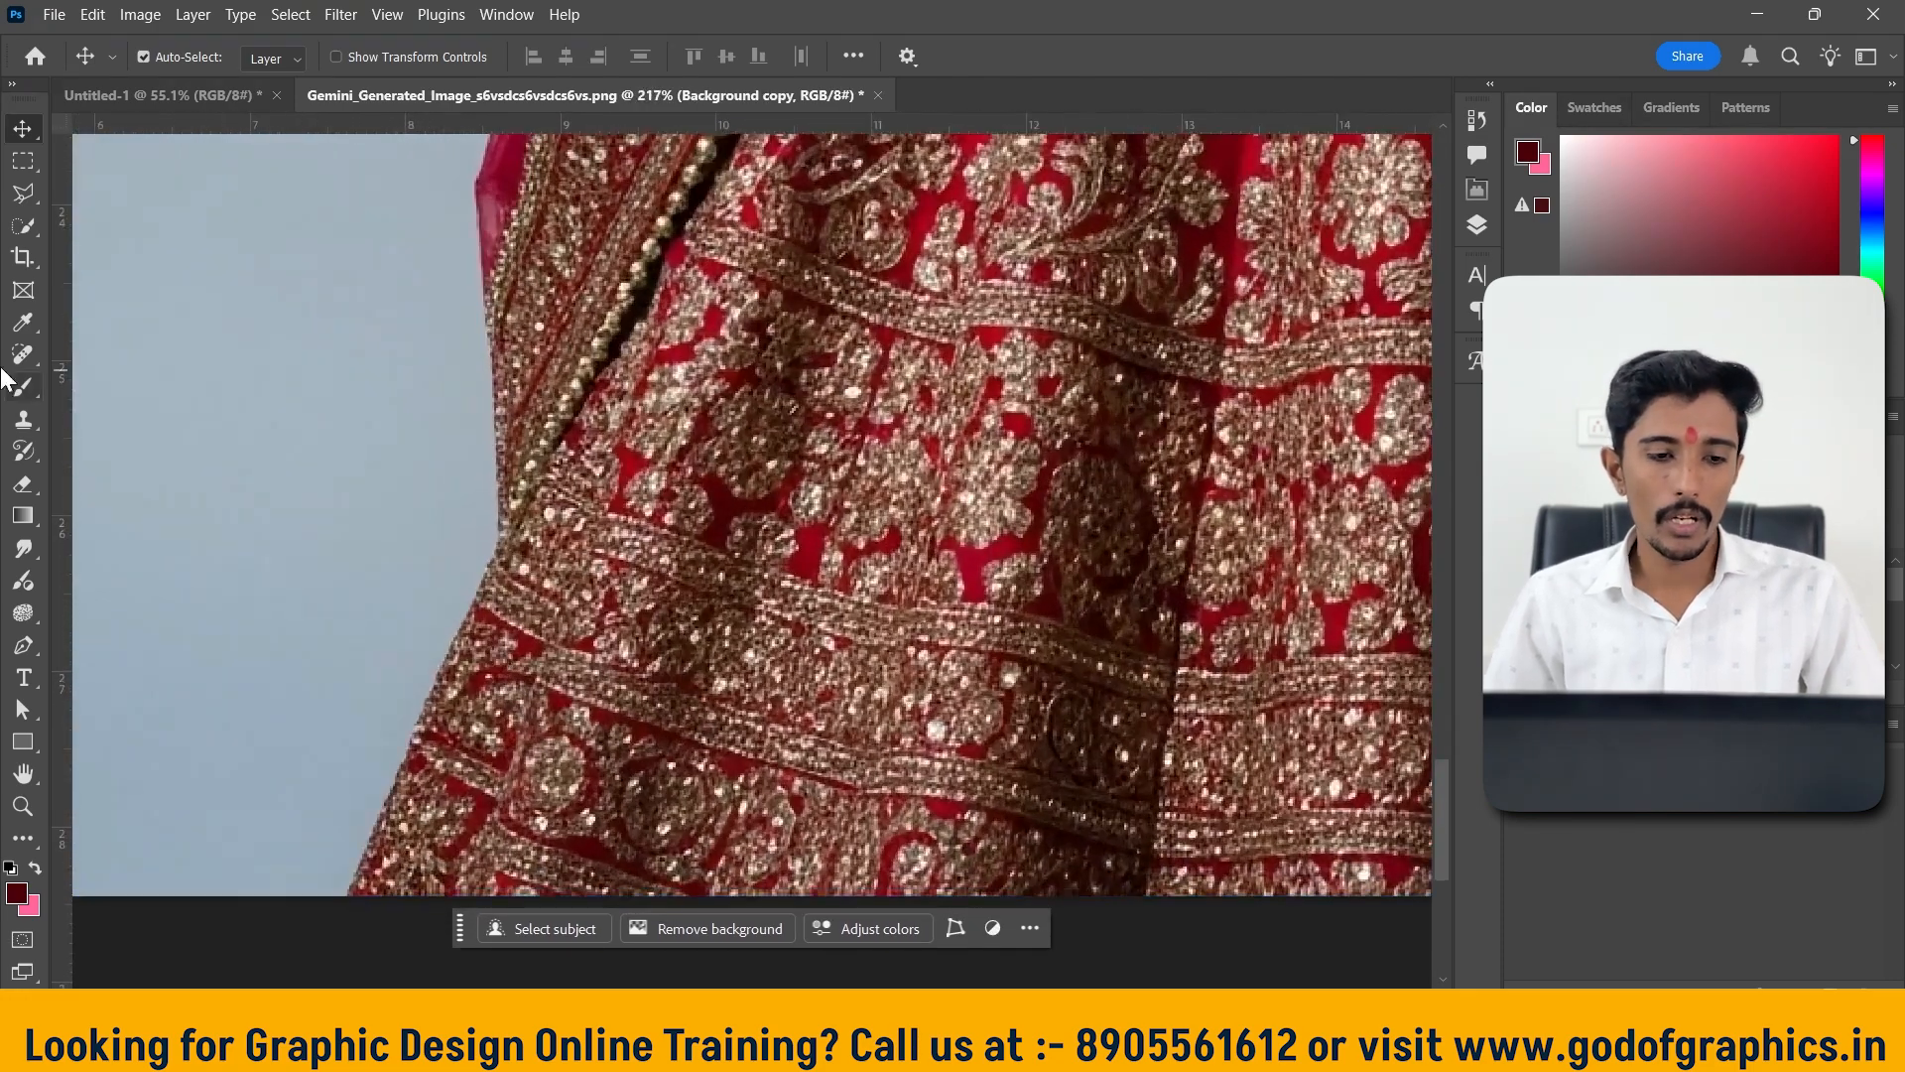
right_click(42, 652)
left_click(127, 638)
scroll(367, 869, "up", 2)
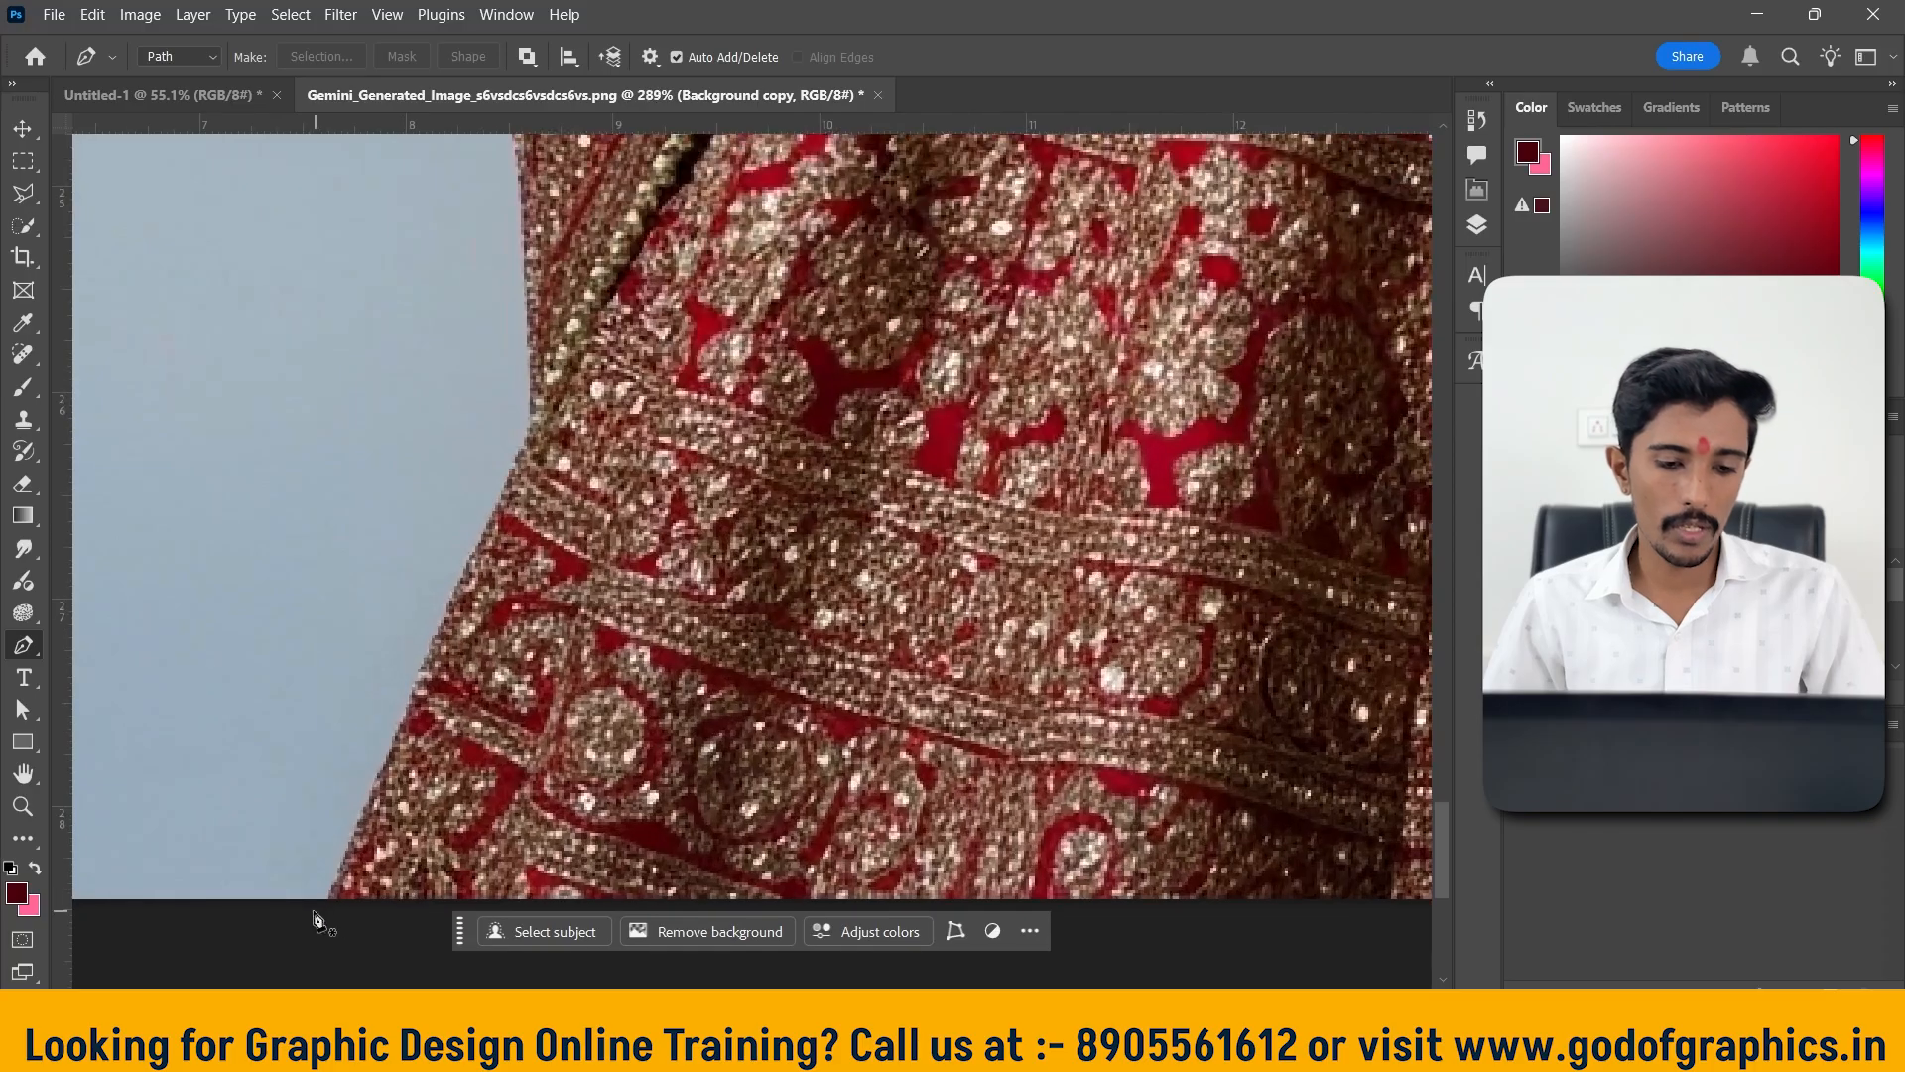
left_click(325, 899)
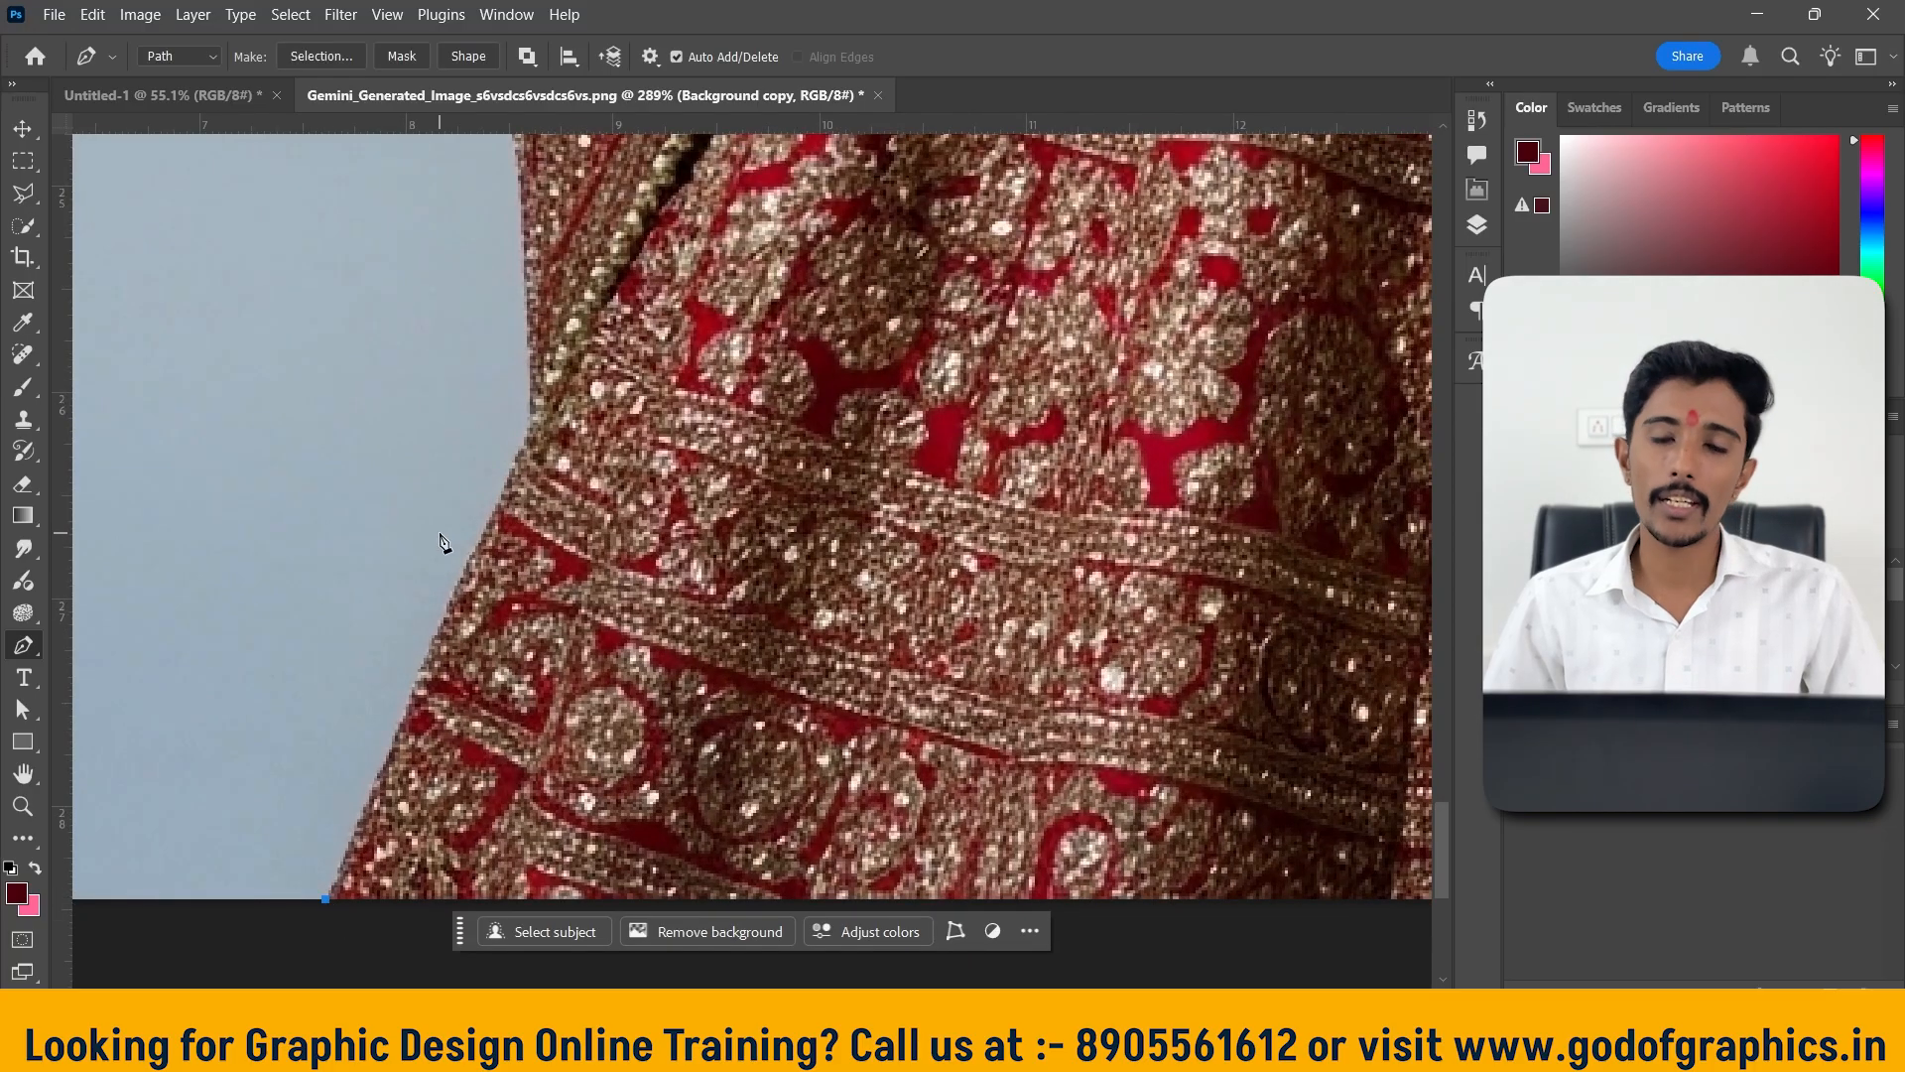
scroll(443, 541, "up", 1)
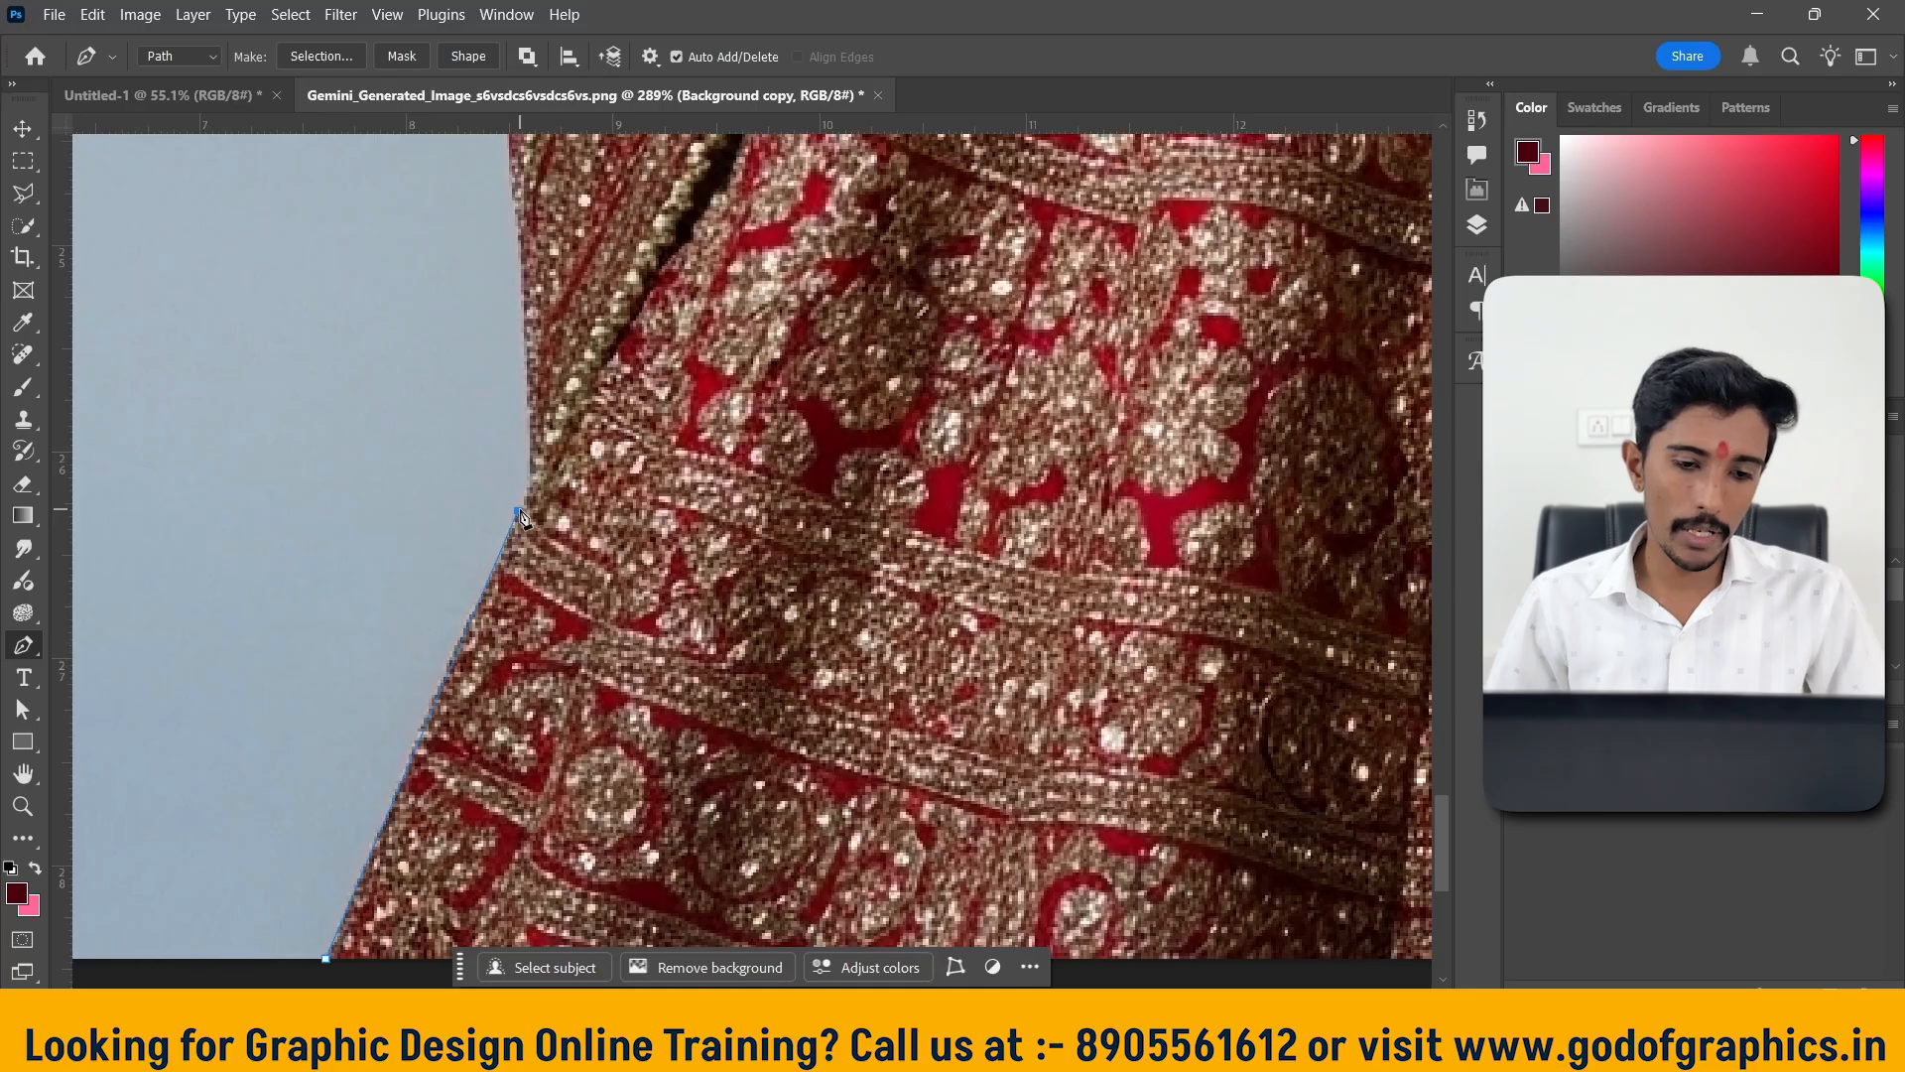
scroll(526, 501, "up", 1)
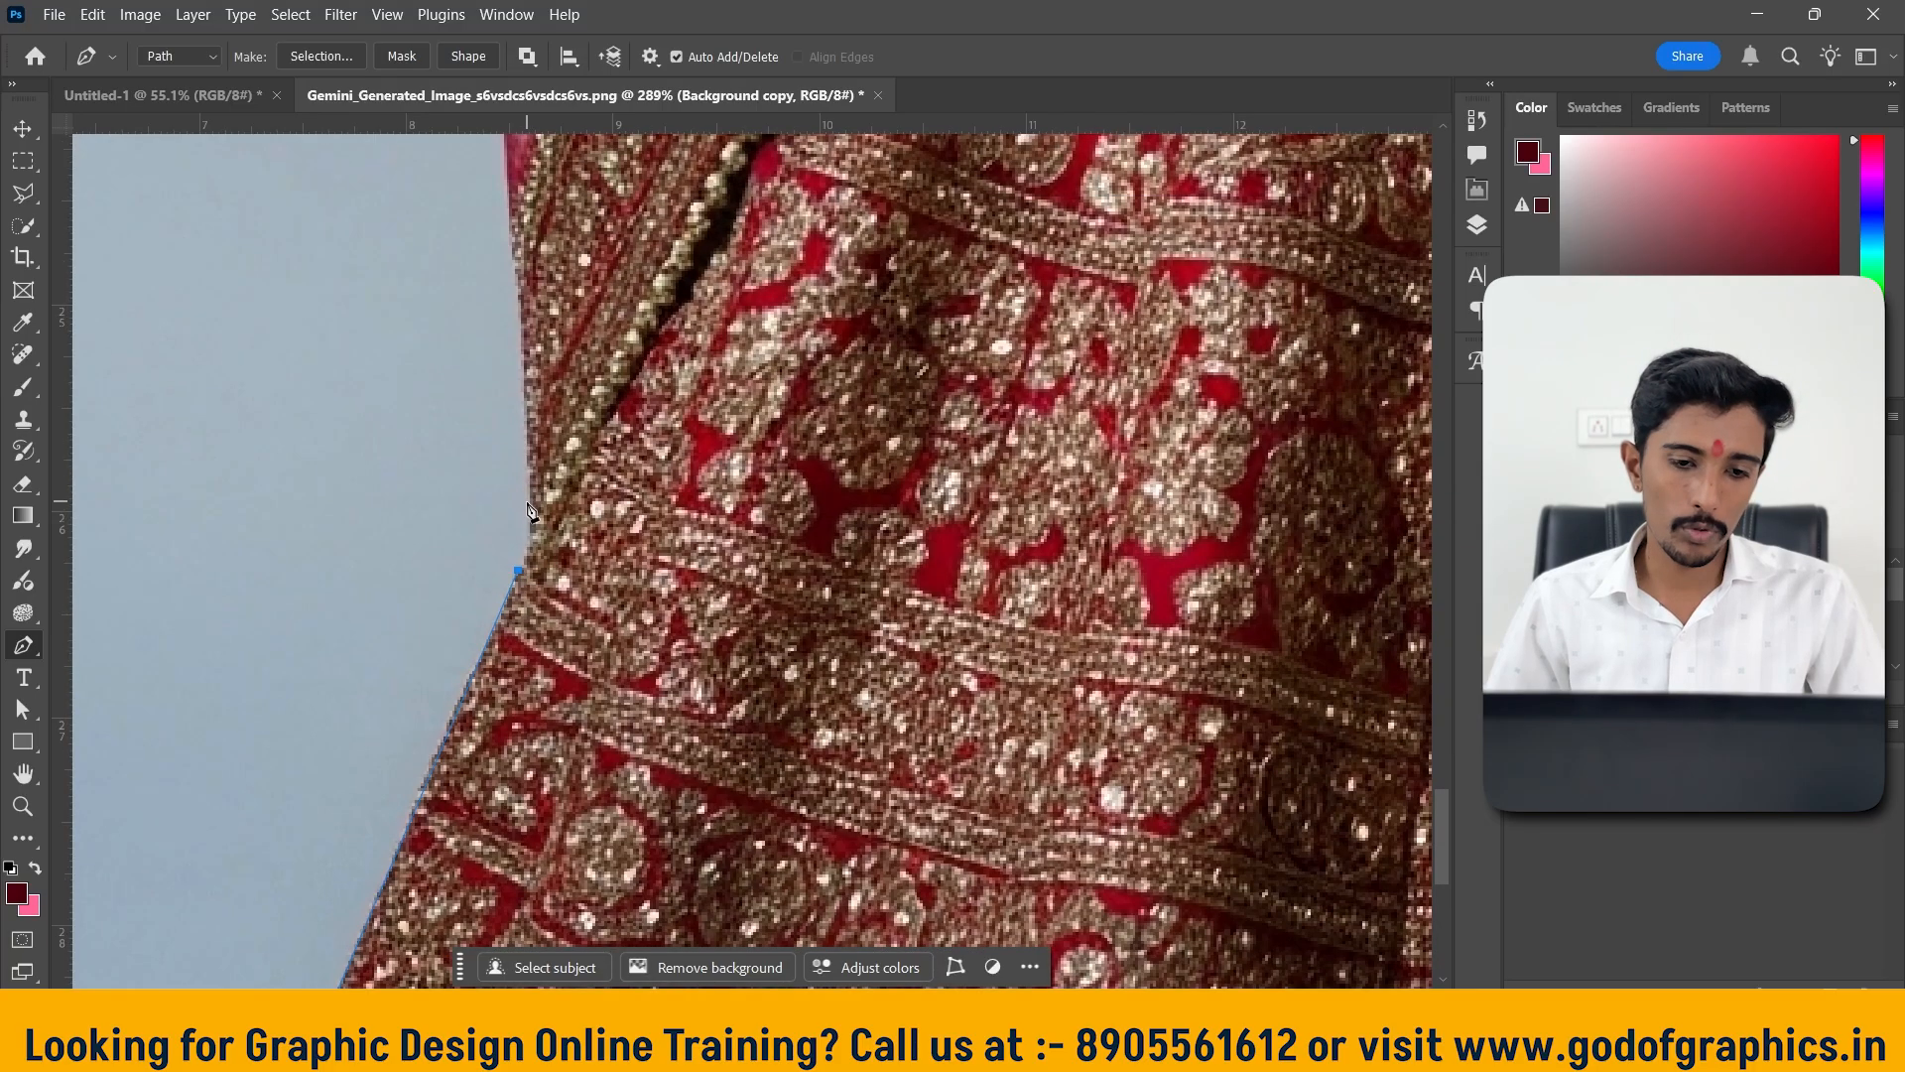
Curve the path around the bend in the skirt's left edge and remove the new anchor's outgoing handle
scroll(526, 552, "up", 2)
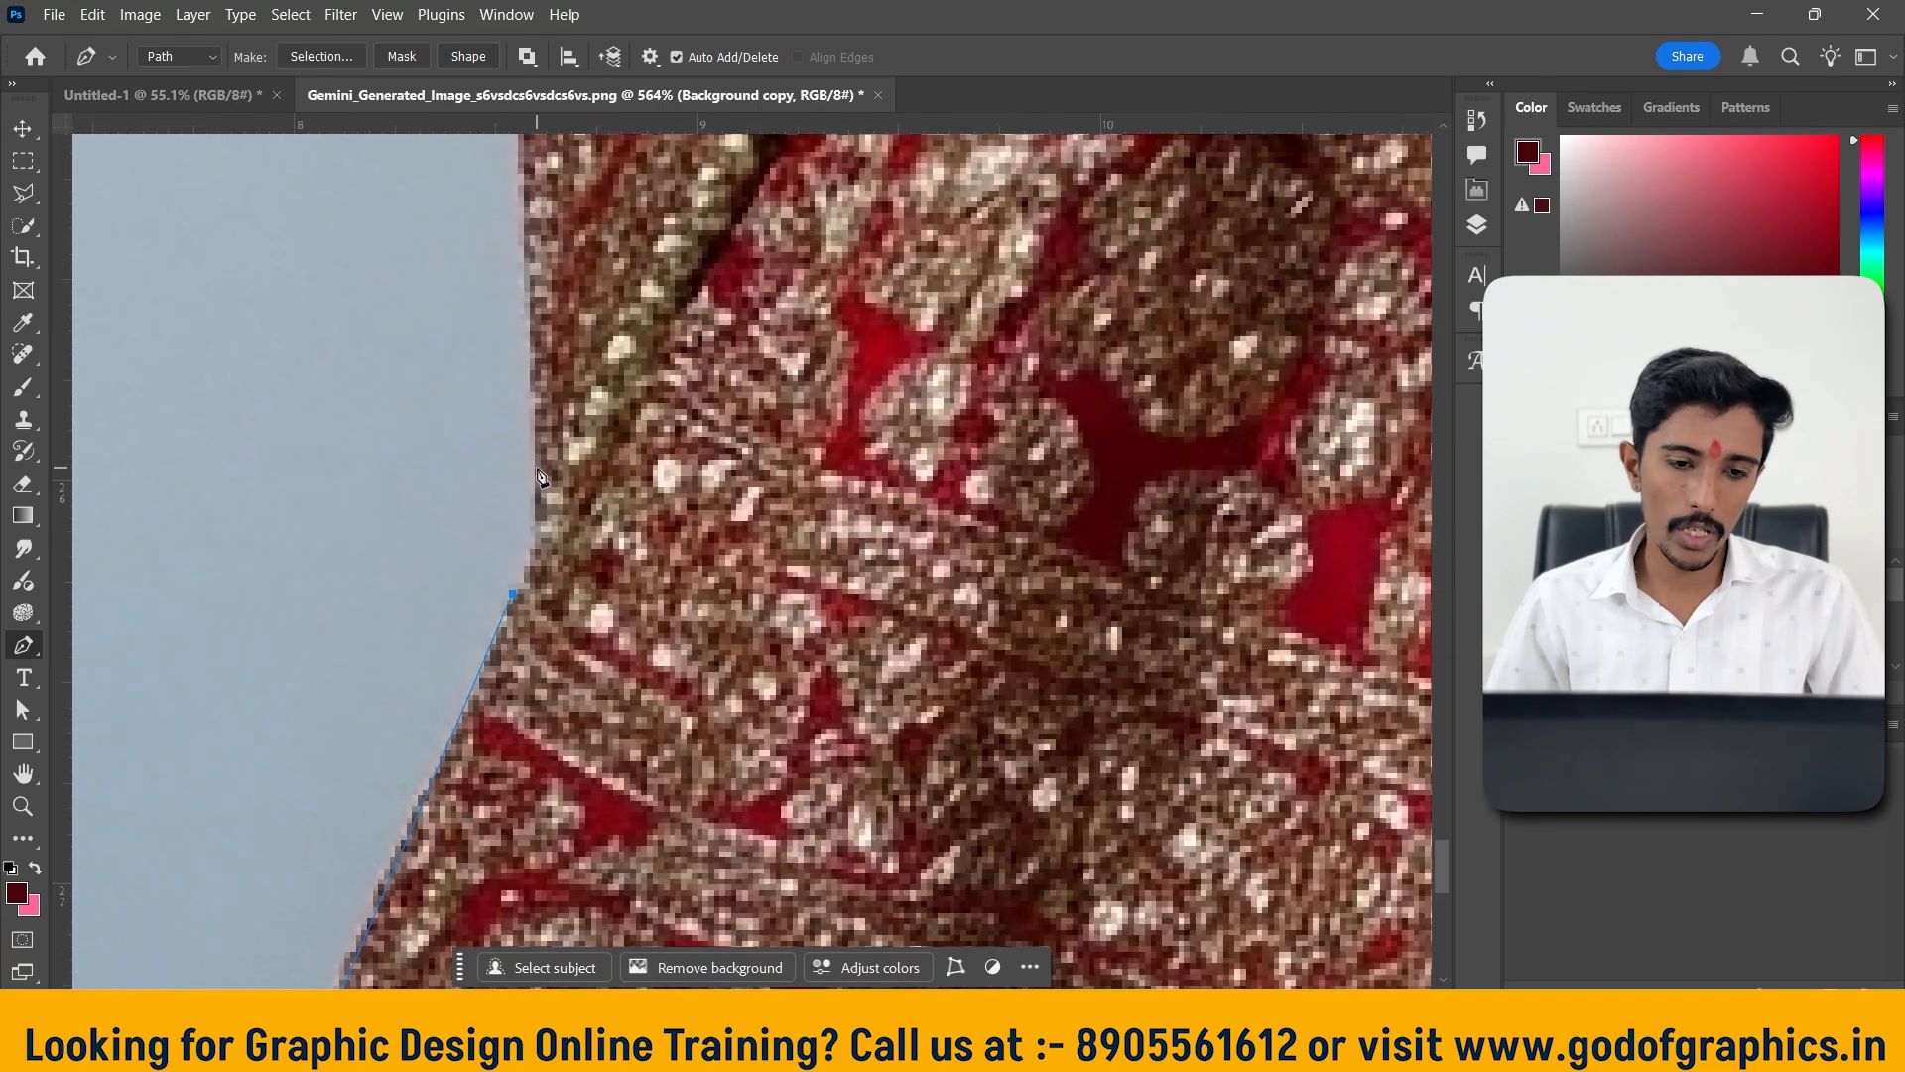
left_click_drag(529, 437, 518, 364)
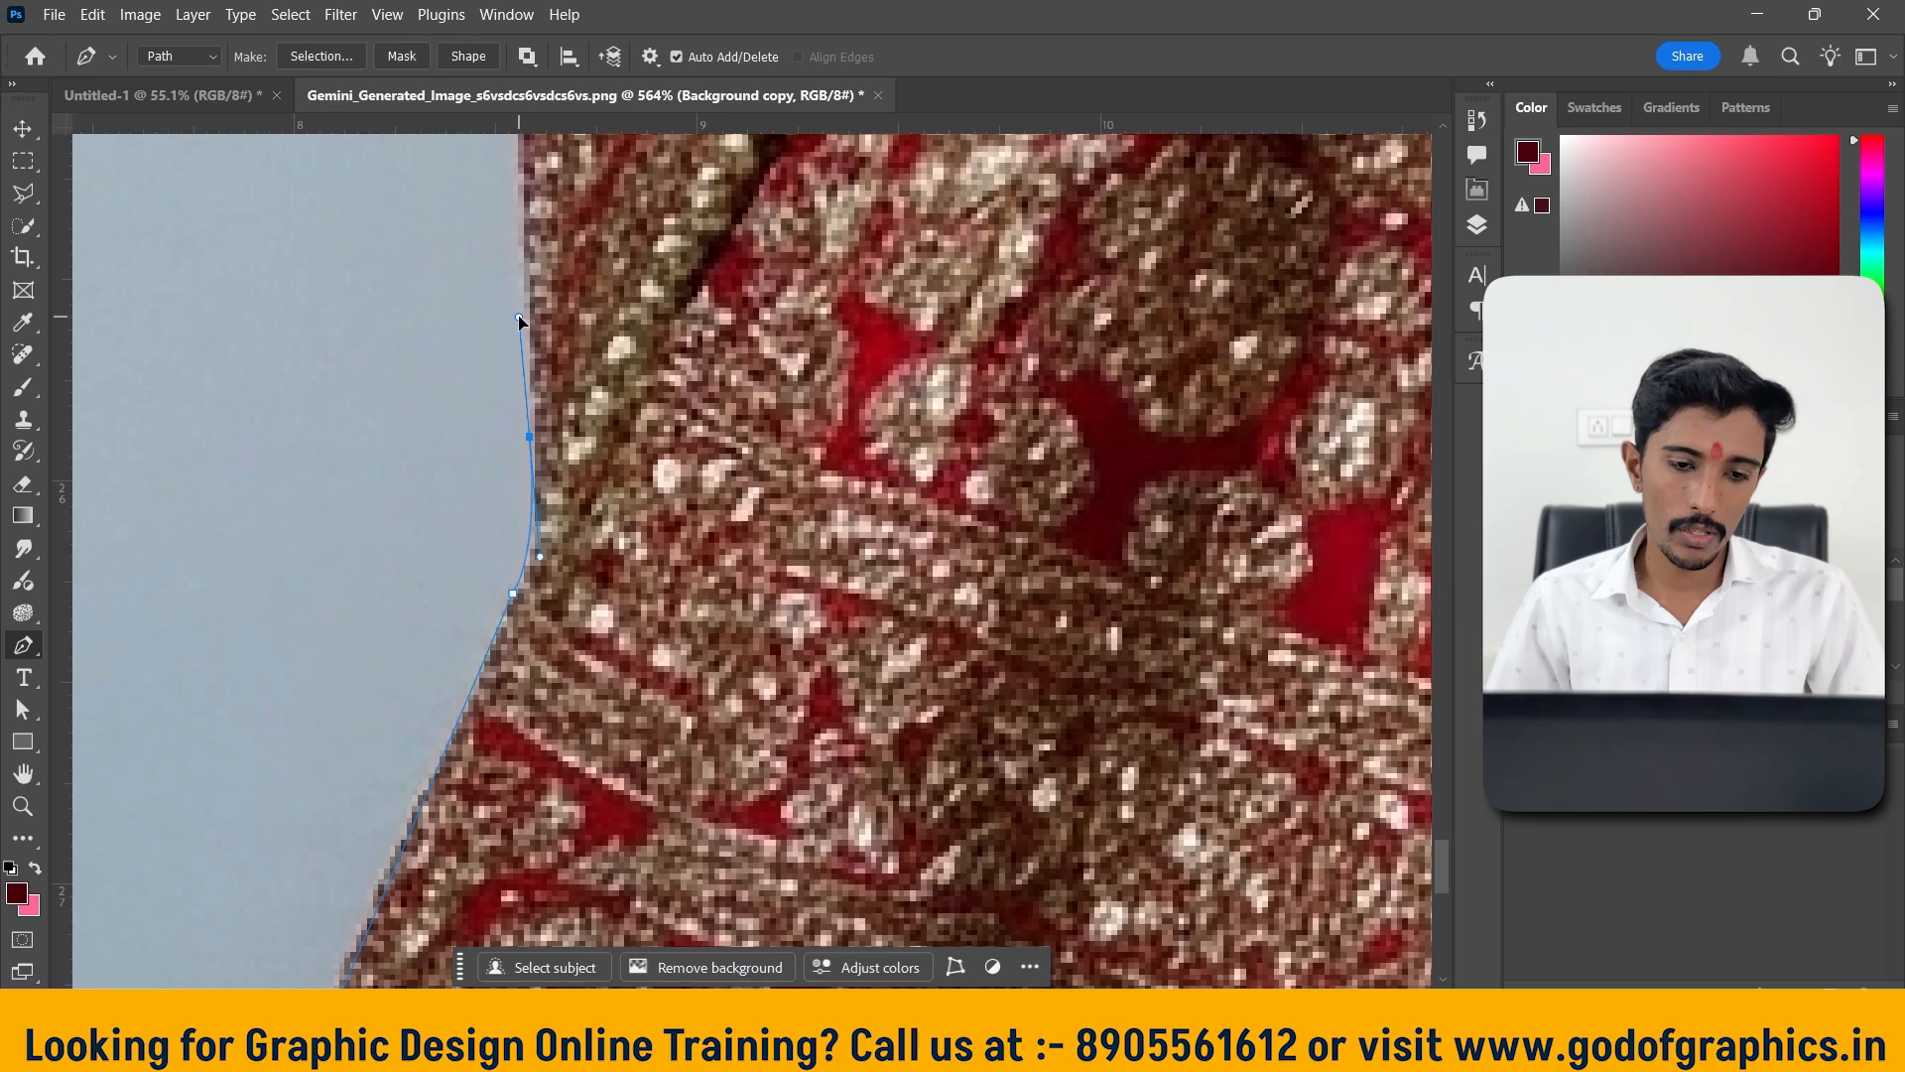
left_click_drag(519, 297, 511, 309)
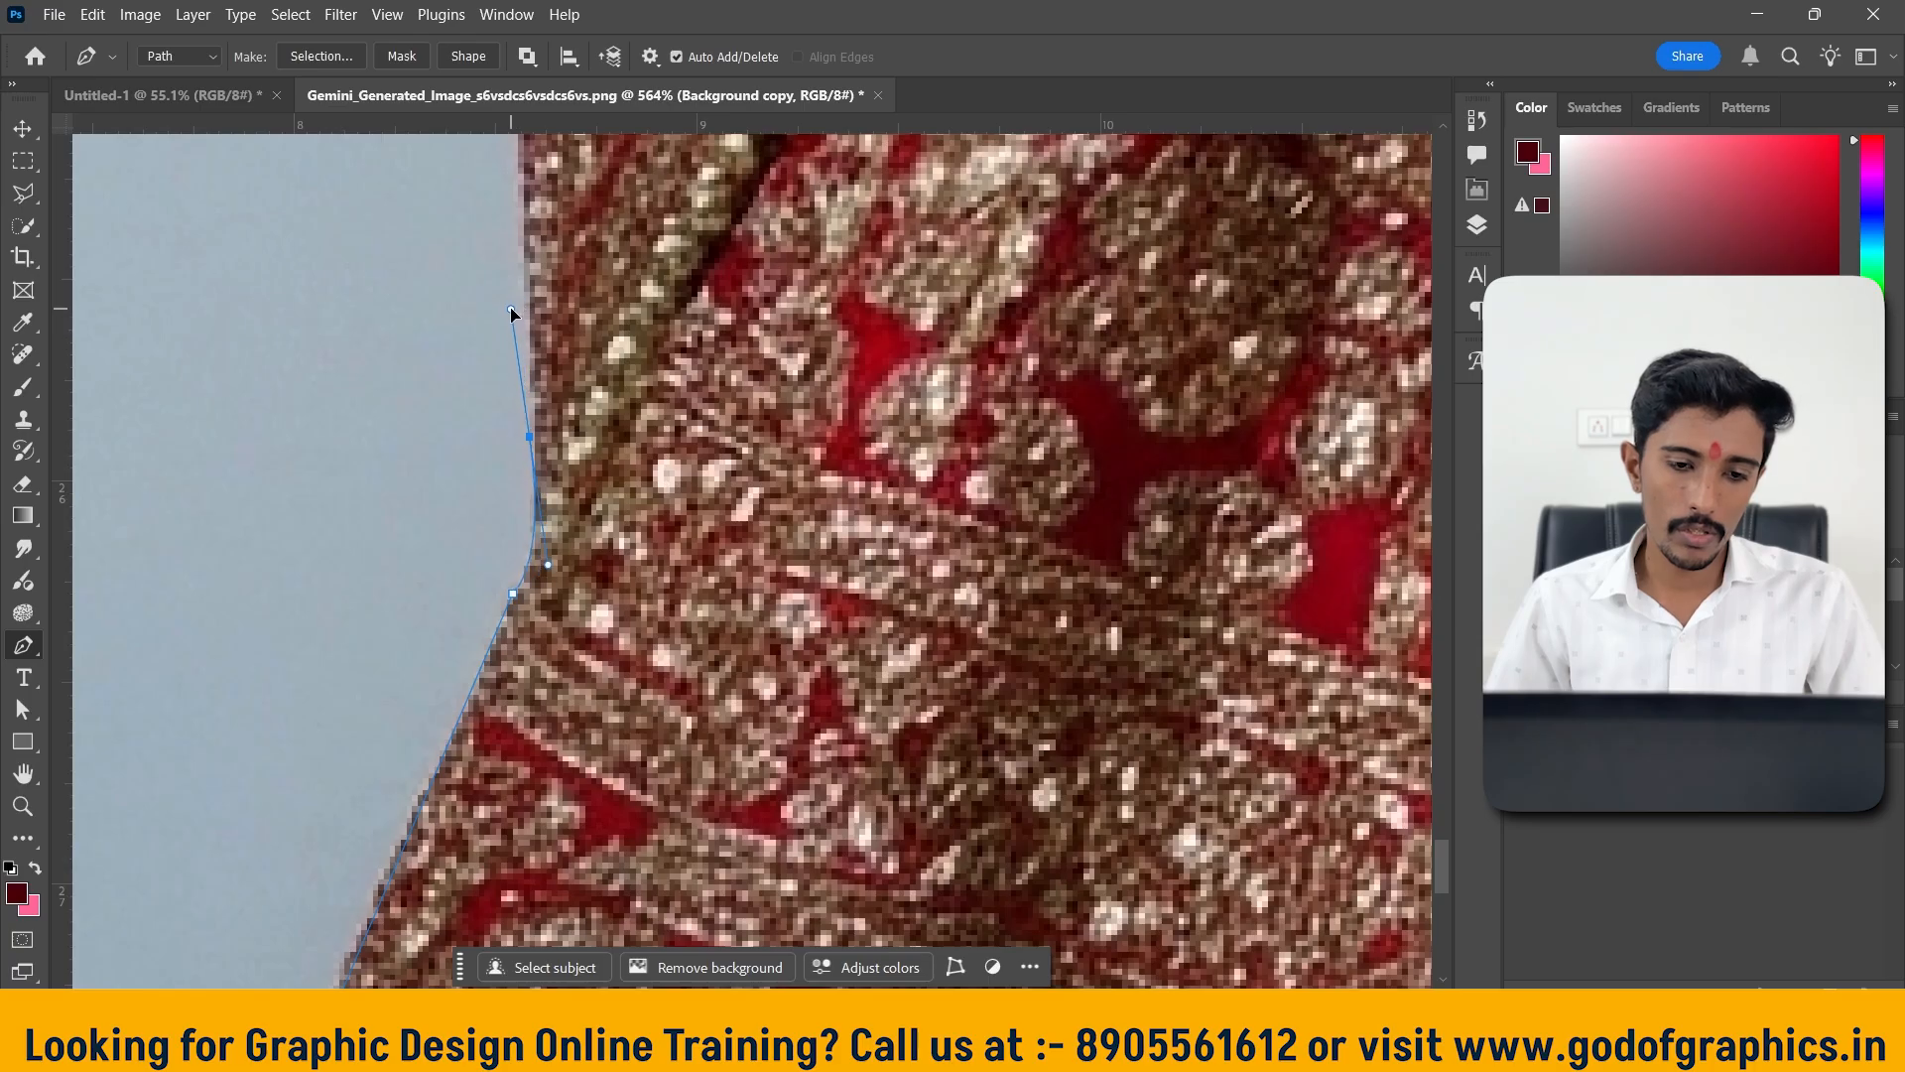
left_click(529, 437, "alt")
scroll(533, 443, "up", 5)
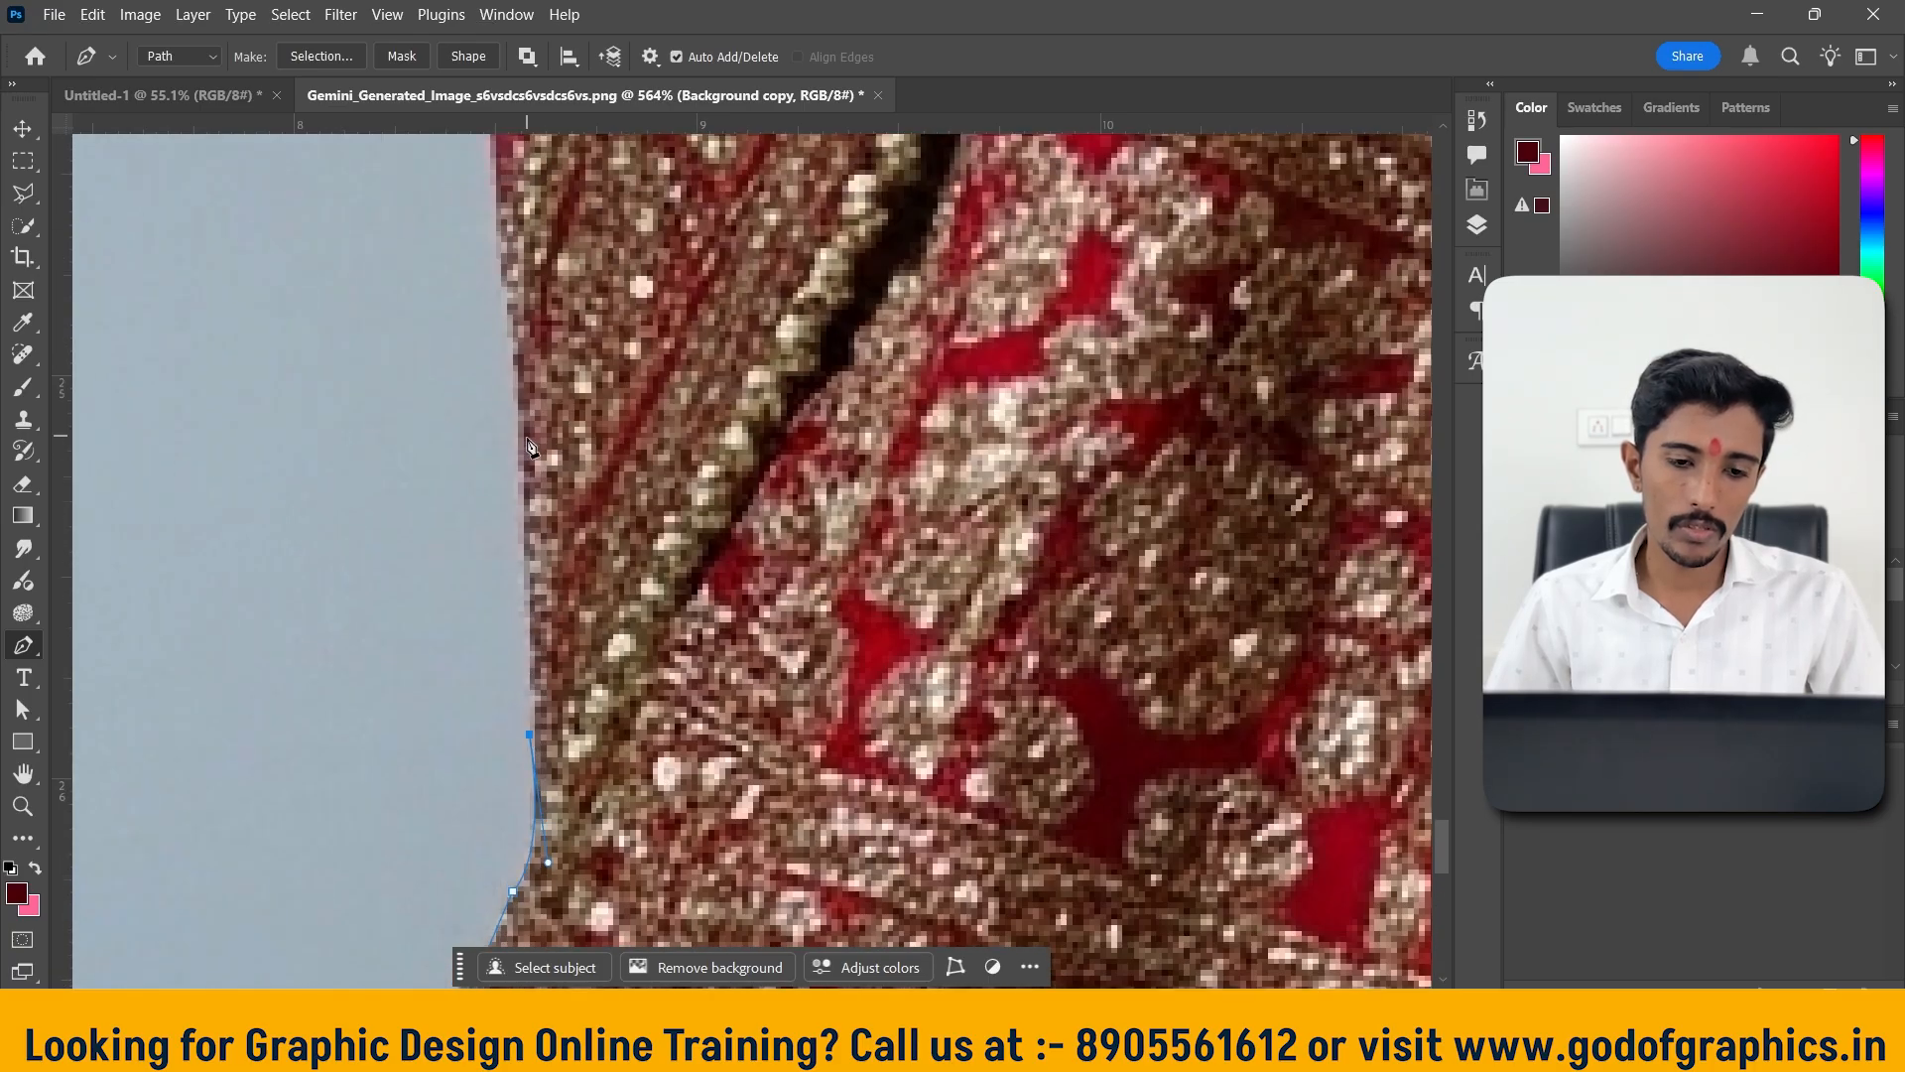
Extend the path with a straight segment up the skirt's edge to the outer corner of the sheer red veil
scroll(529, 481, "down", 5)
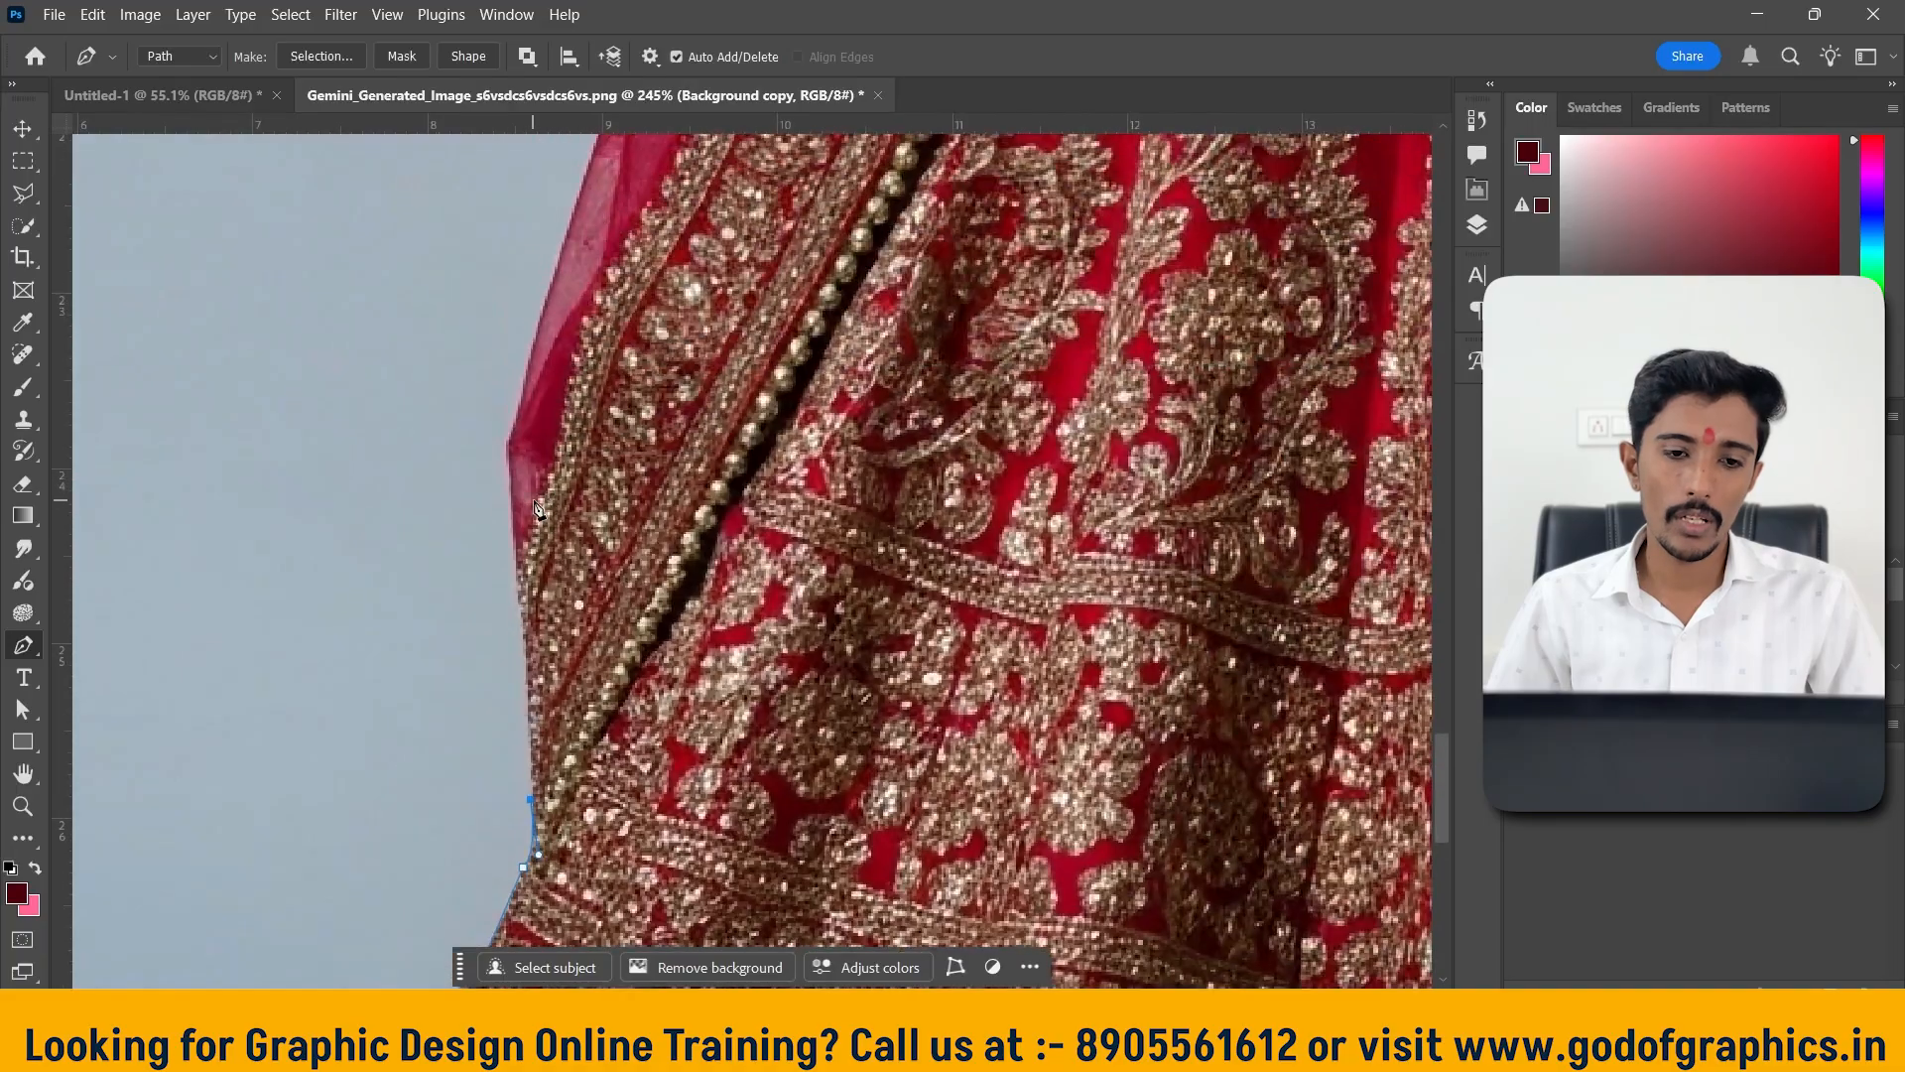
scroll(535, 508, "down", 6)
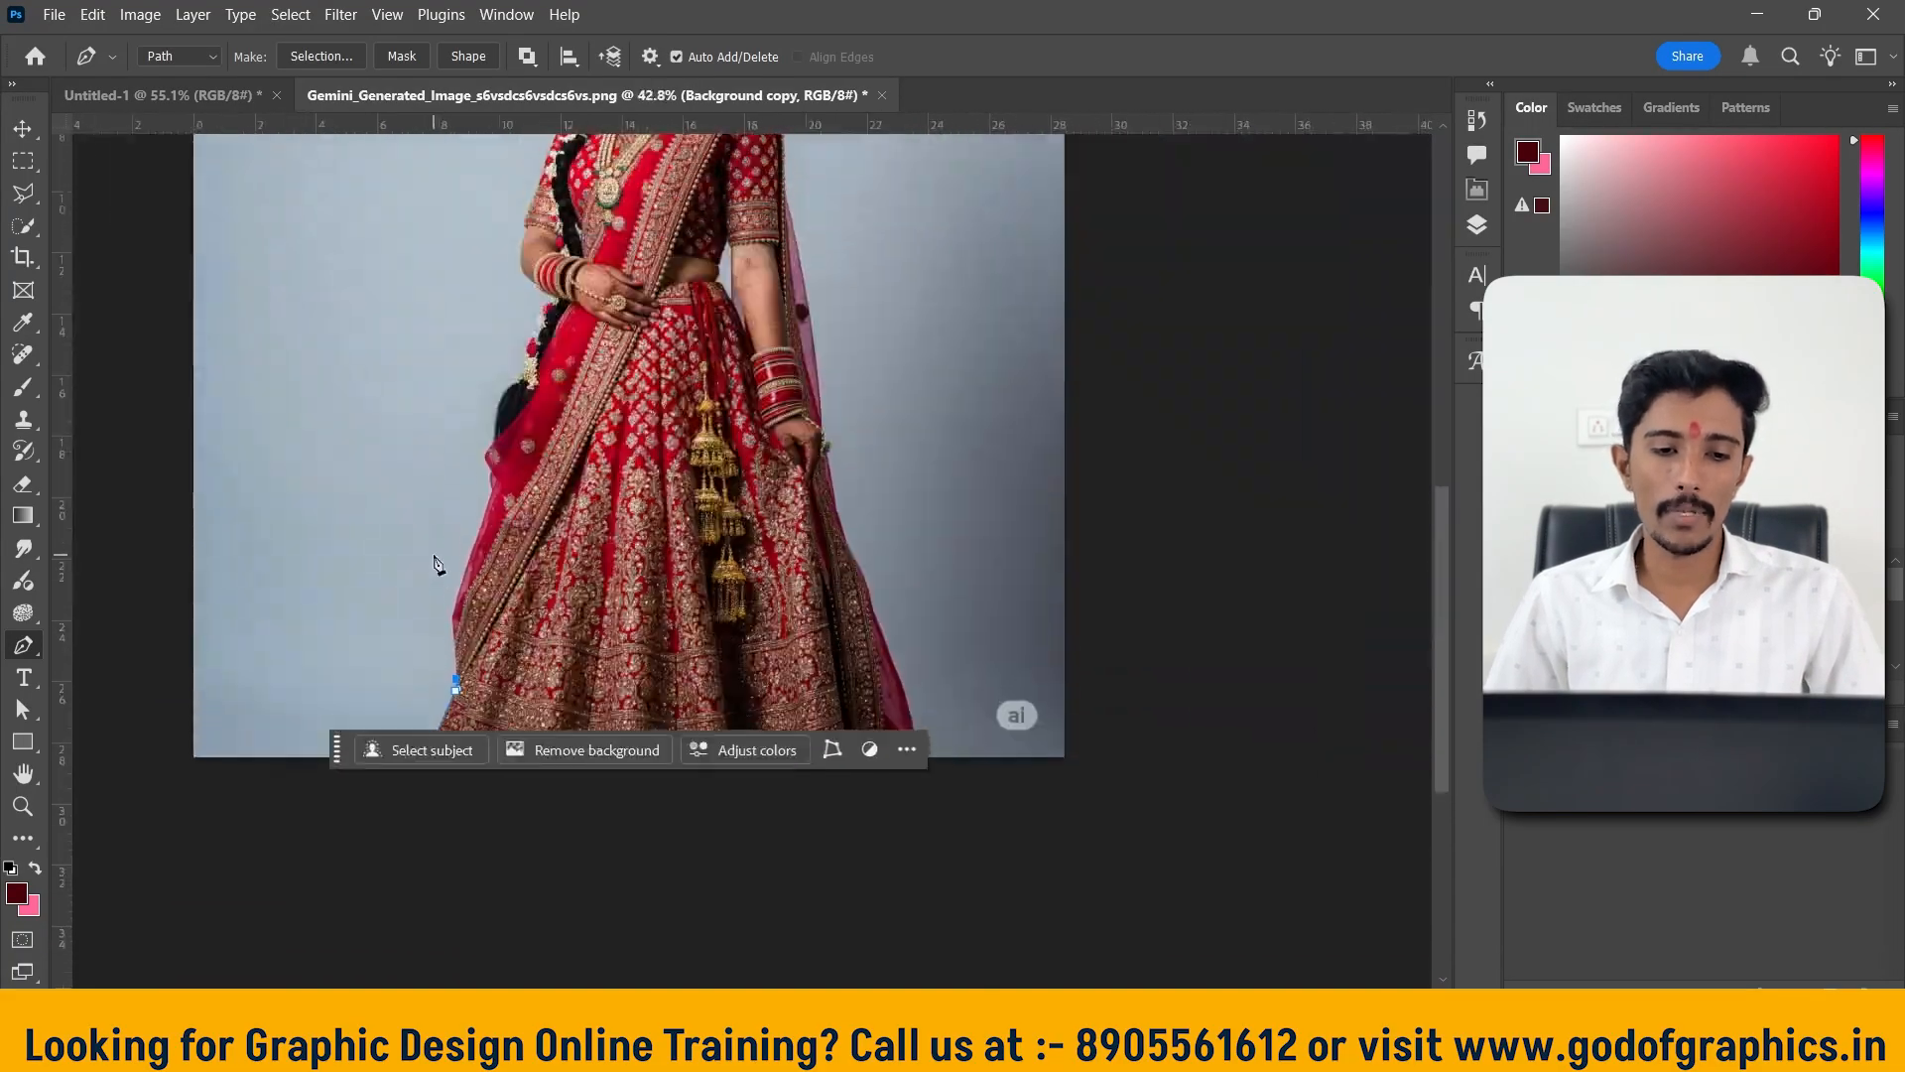
scroll(443, 545, "down", 2)
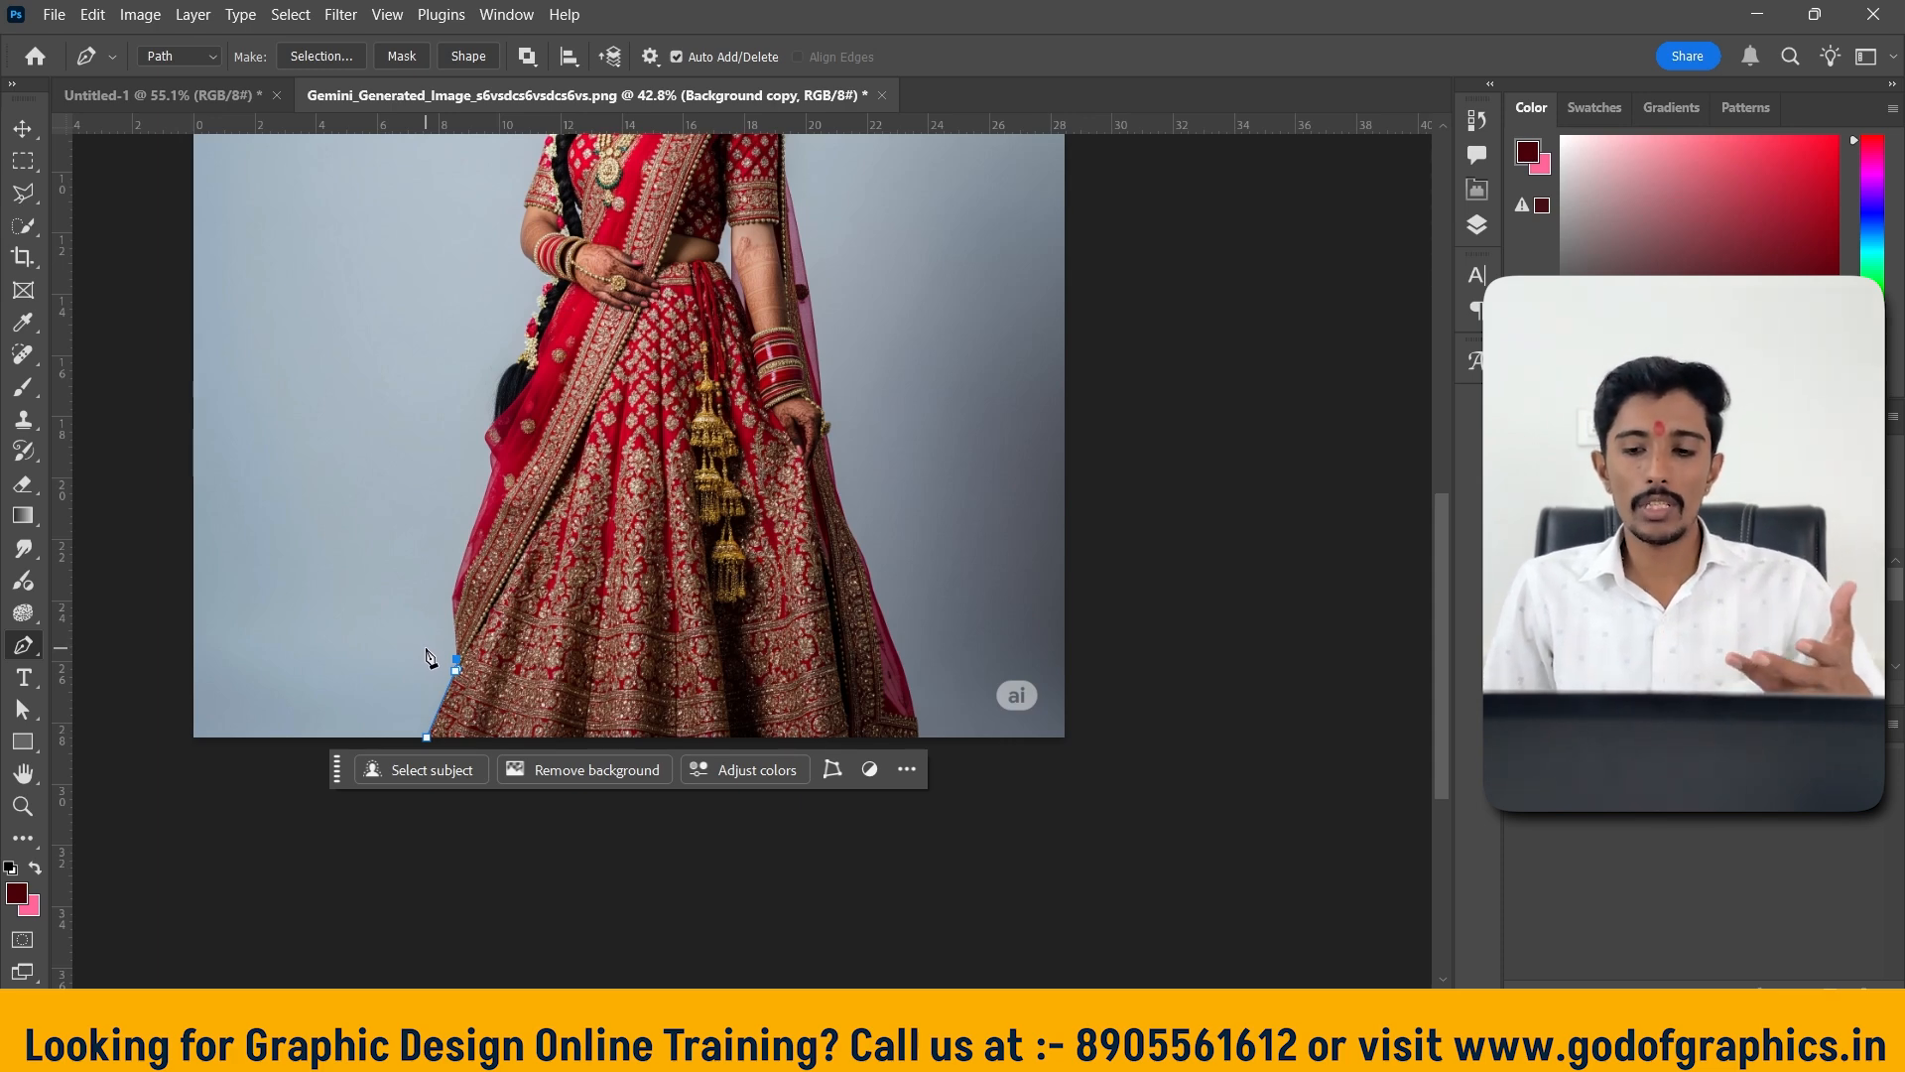
scroll(437, 650, "up", 5)
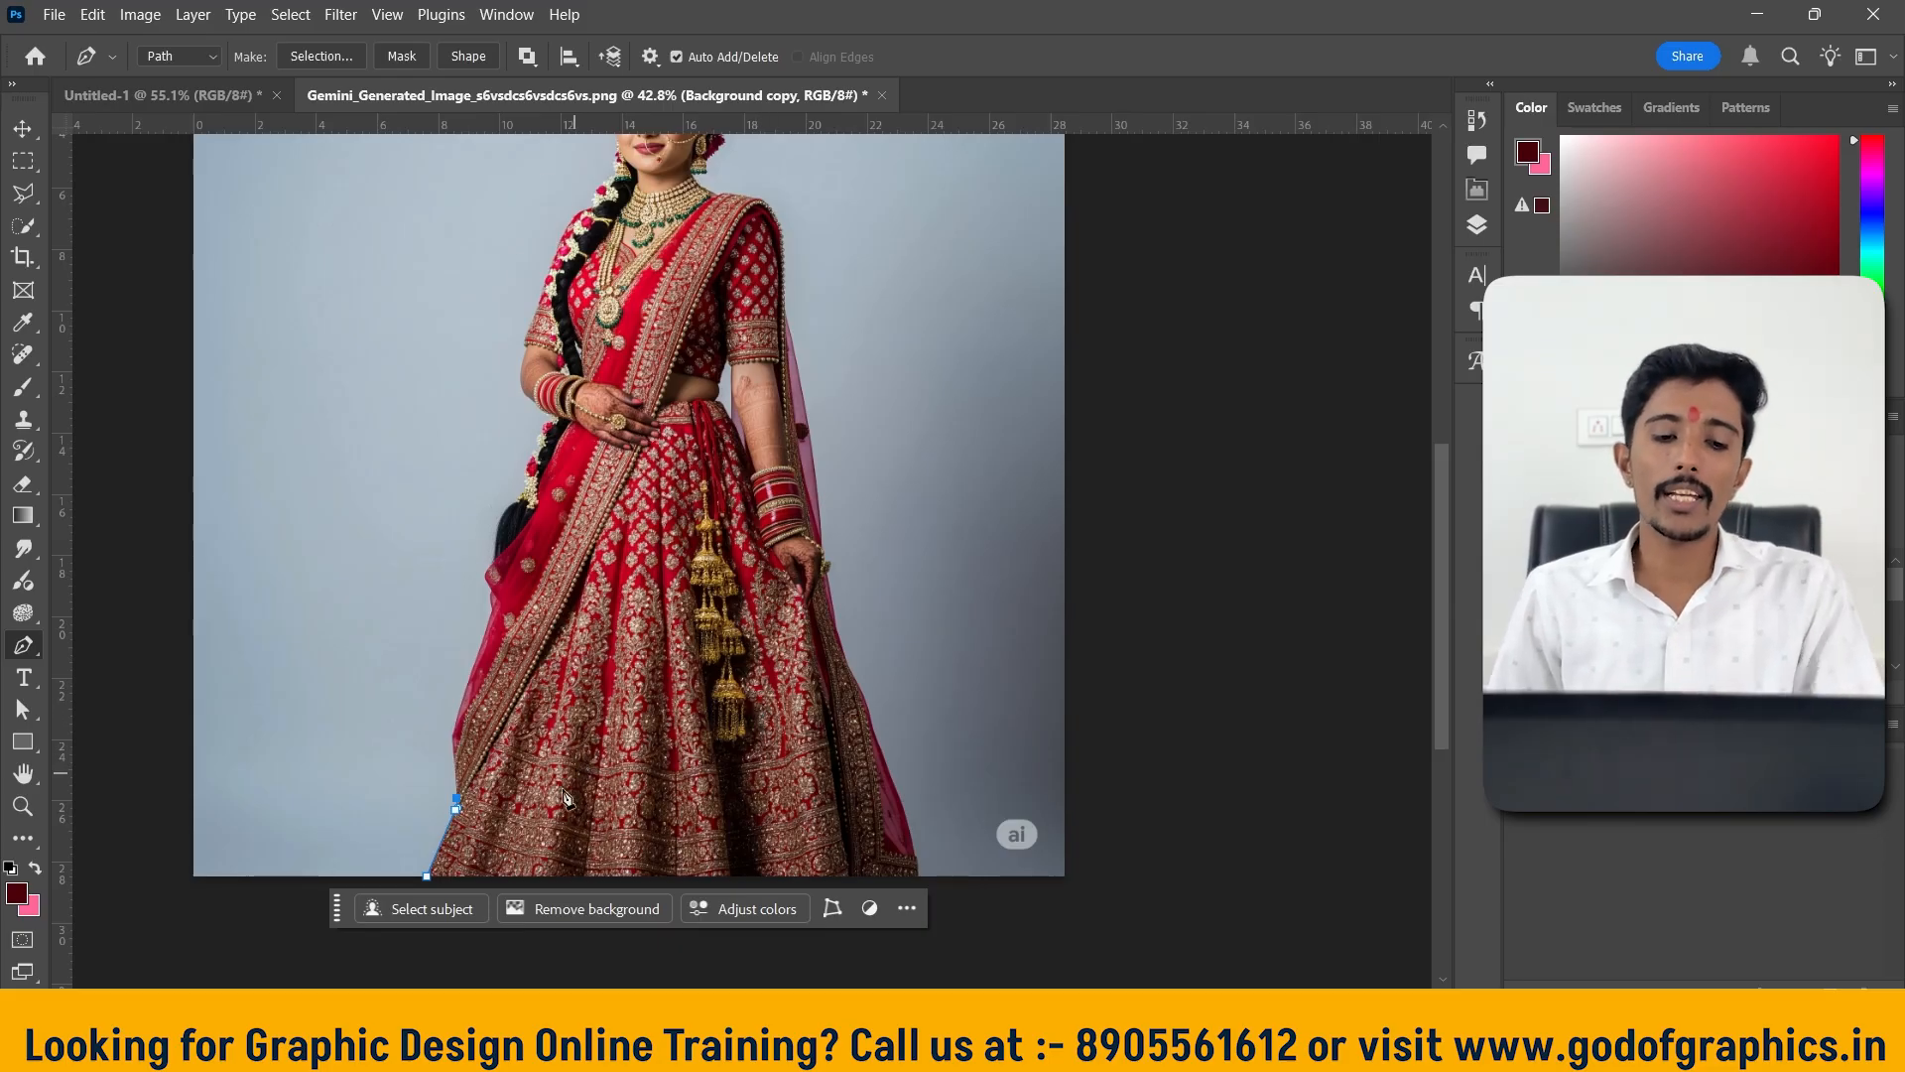
scroll(491, 739, "down", 1)
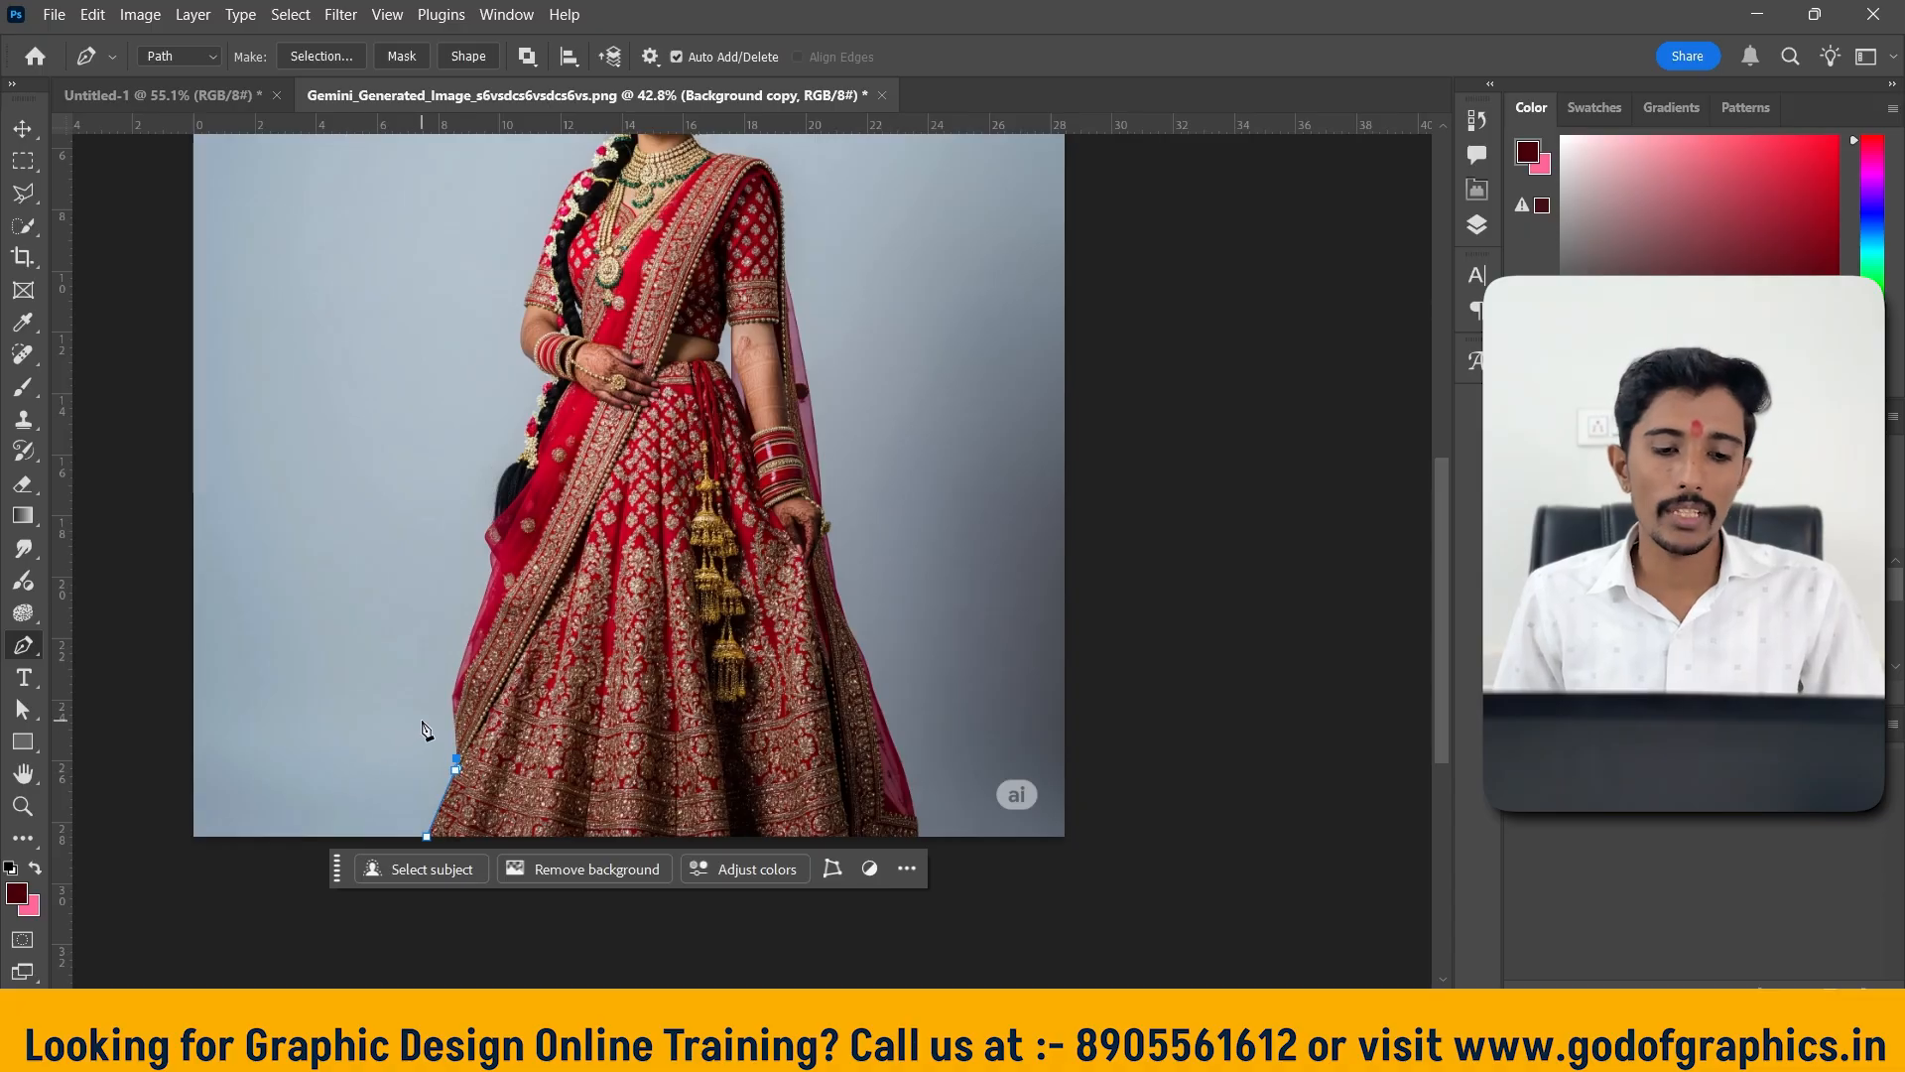
scroll(434, 734, "up", 4)
scroll(437, 741, "down", 4)
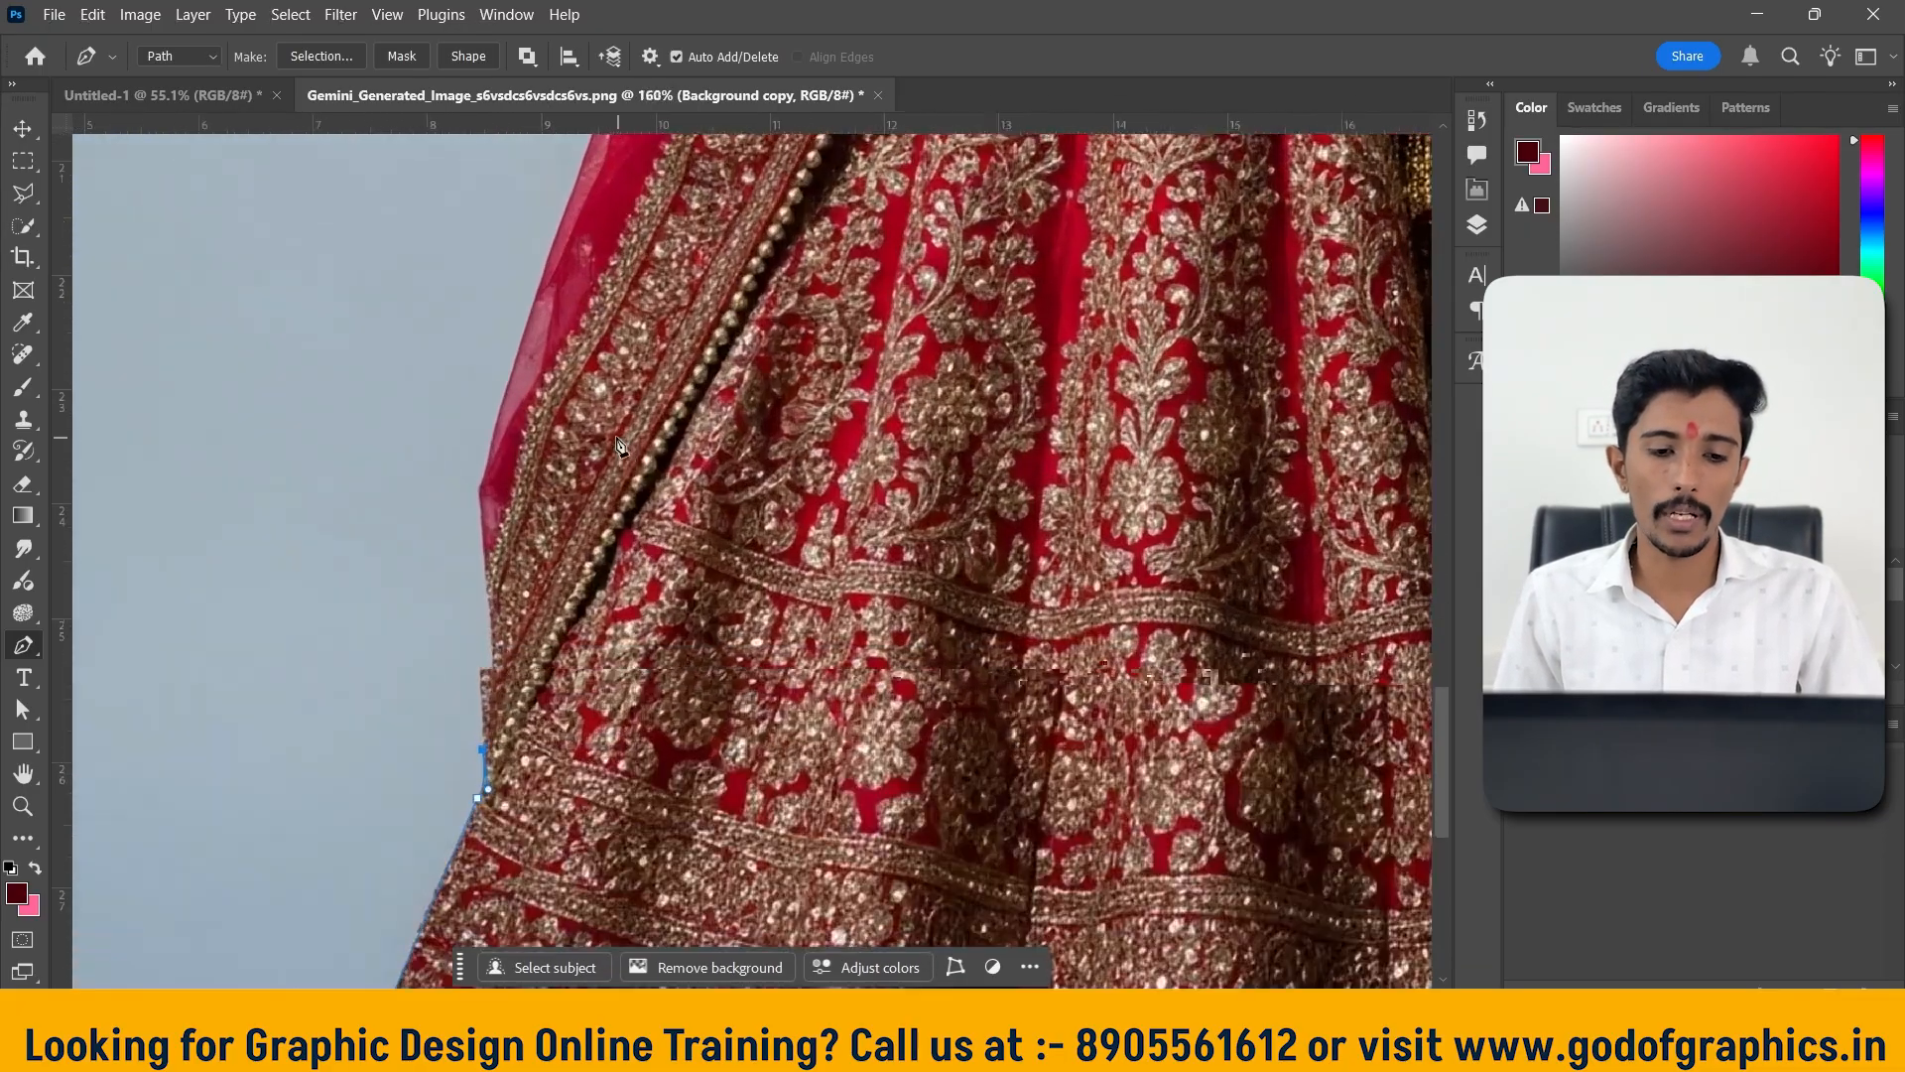
scroll(462, 516, "up", 3)
scroll(461, 516, "up", 1)
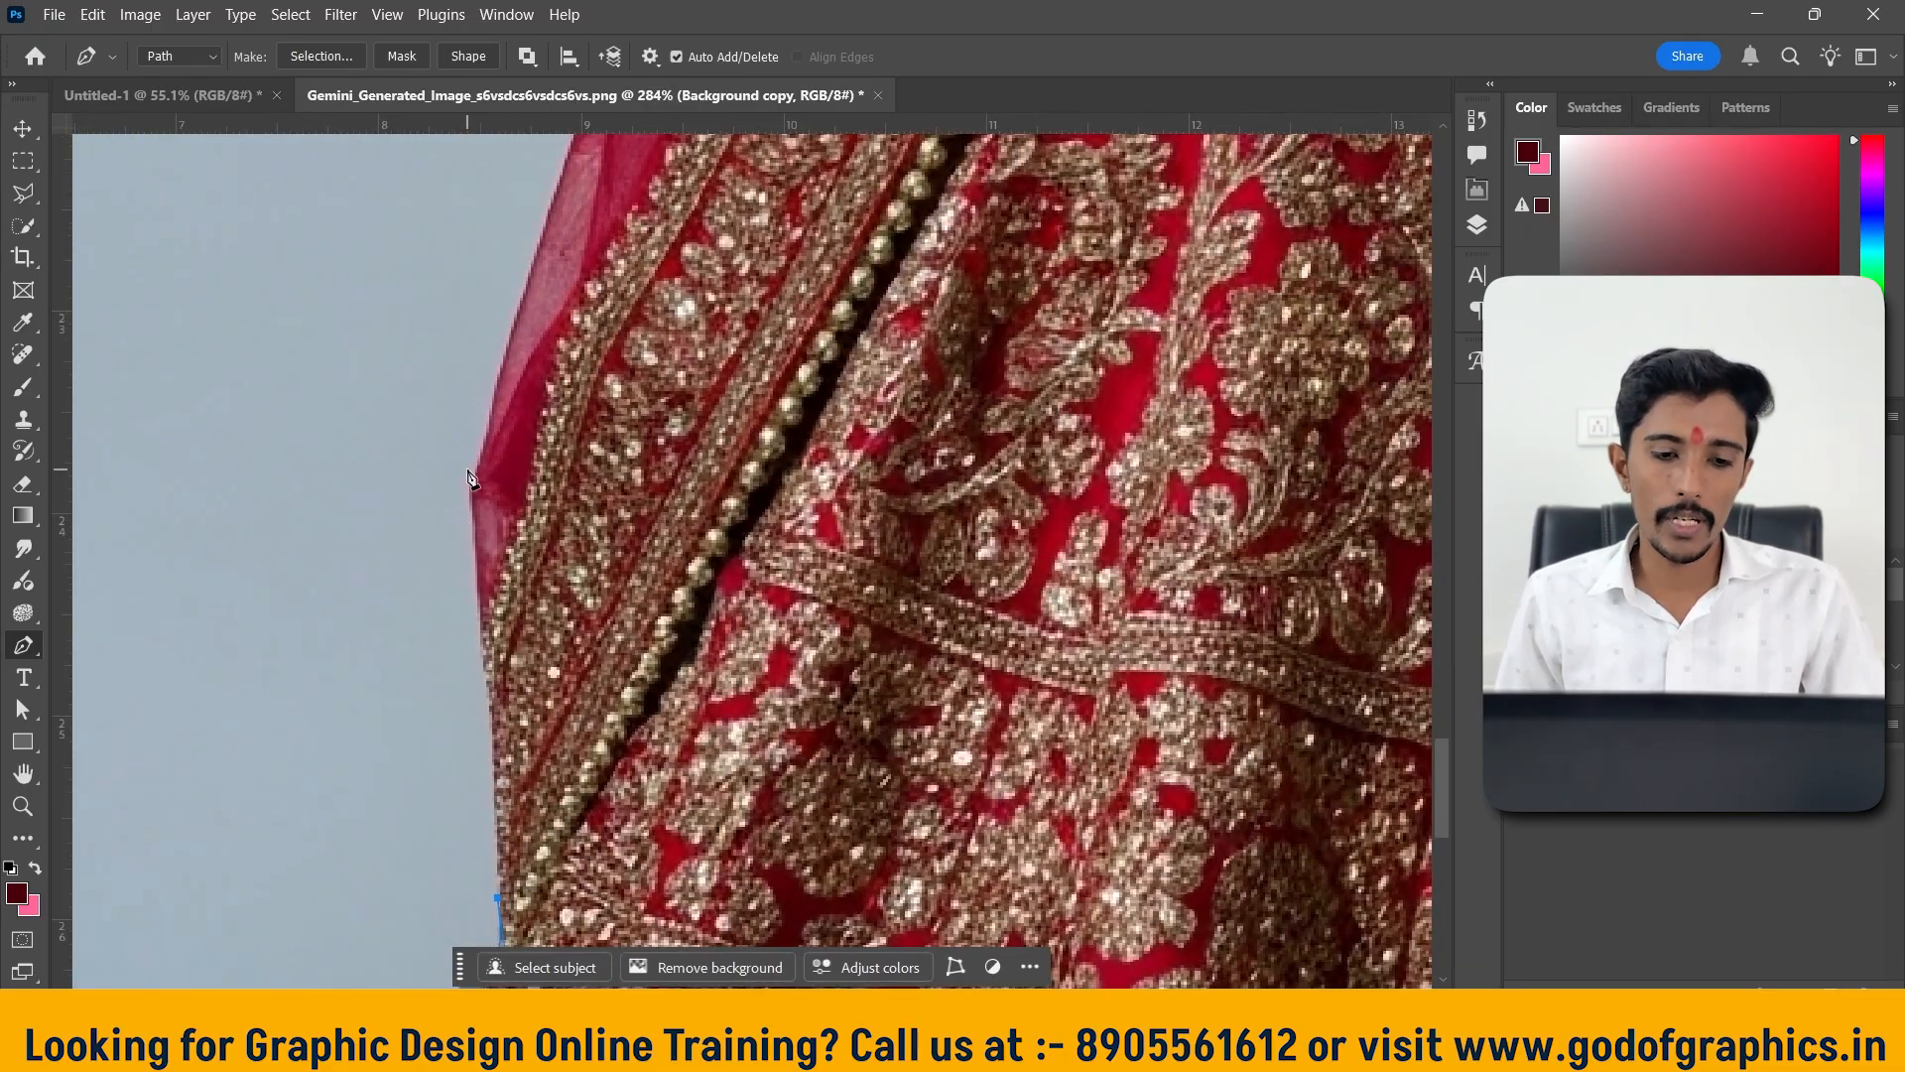
left_click(470, 490)
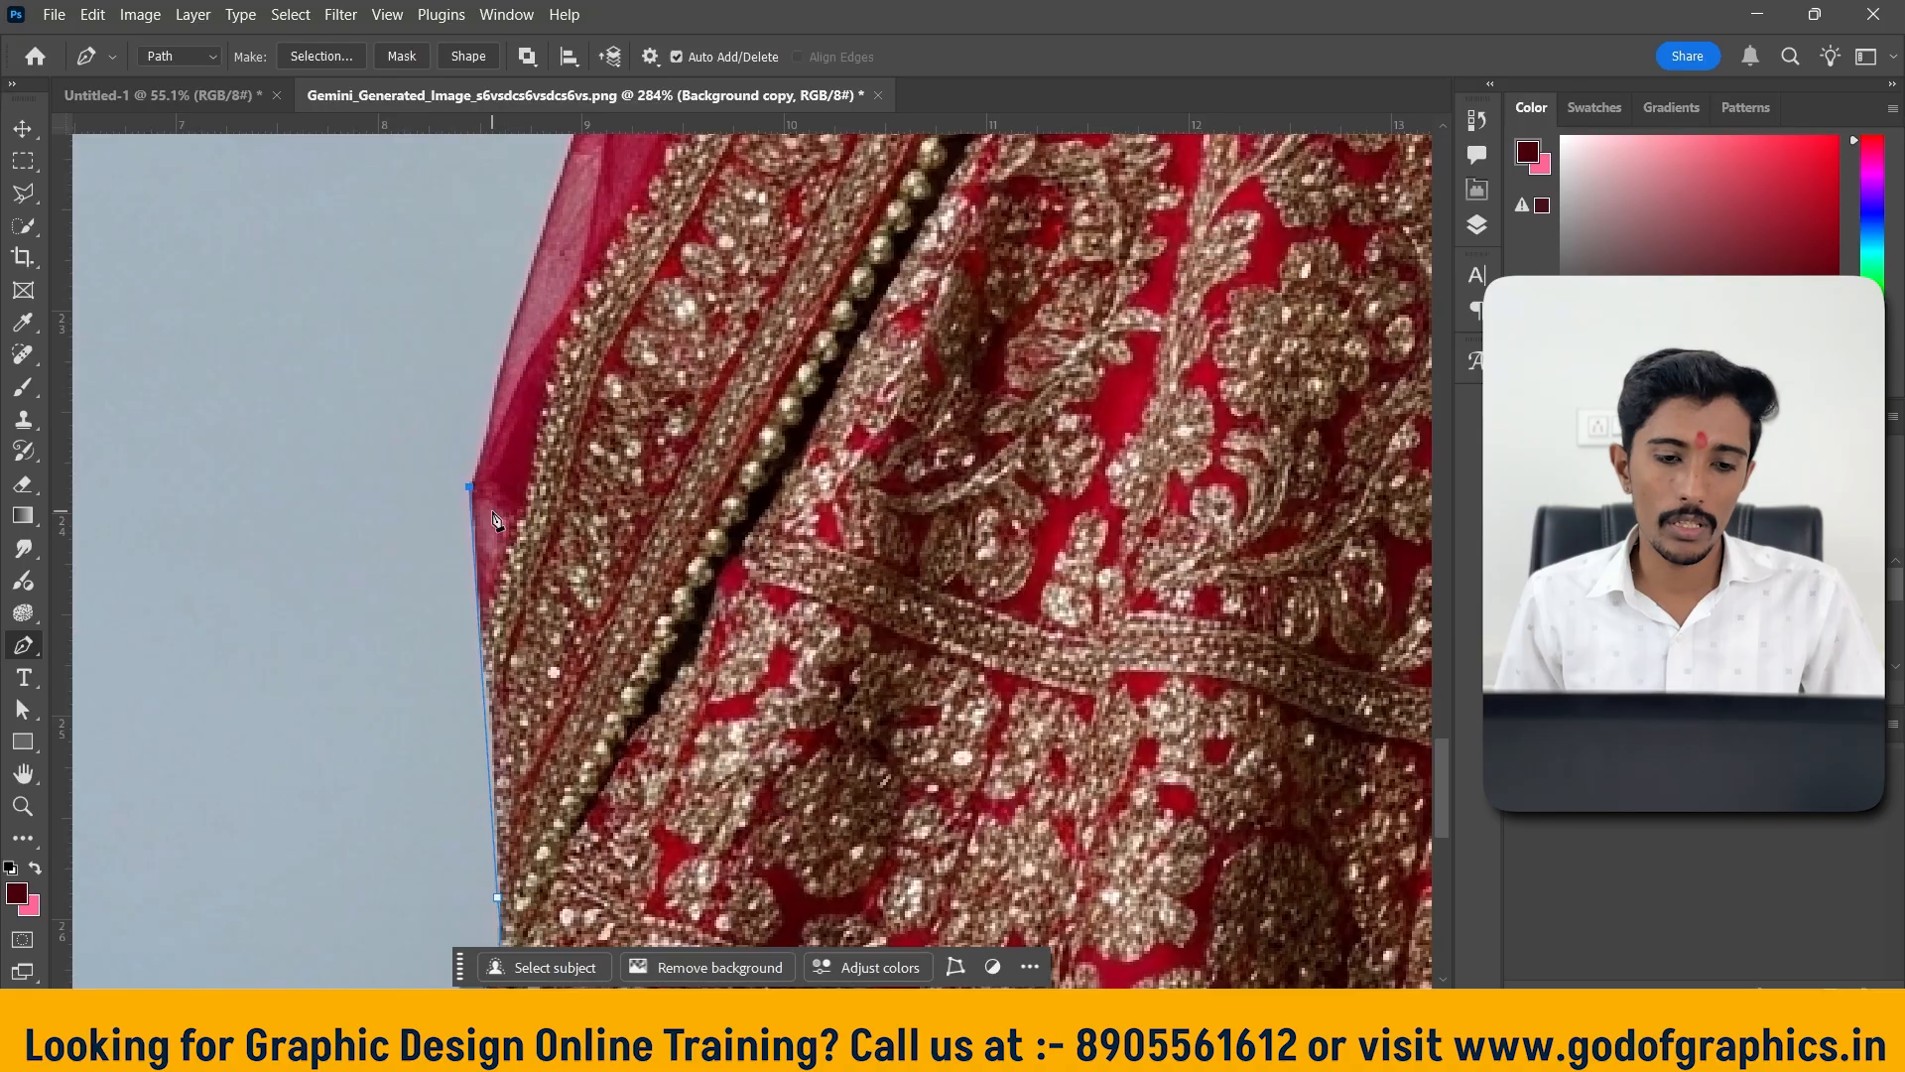
Trace the sheer veil's outer edge upward with two curved anchors, ending at the notch below the embroidered fold
scroll(486, 521, "up", 1)
scroll(324, 623, "down", 4)
scroll(540, 522, "up", 2)
scroll(504, 568, "up", 1)
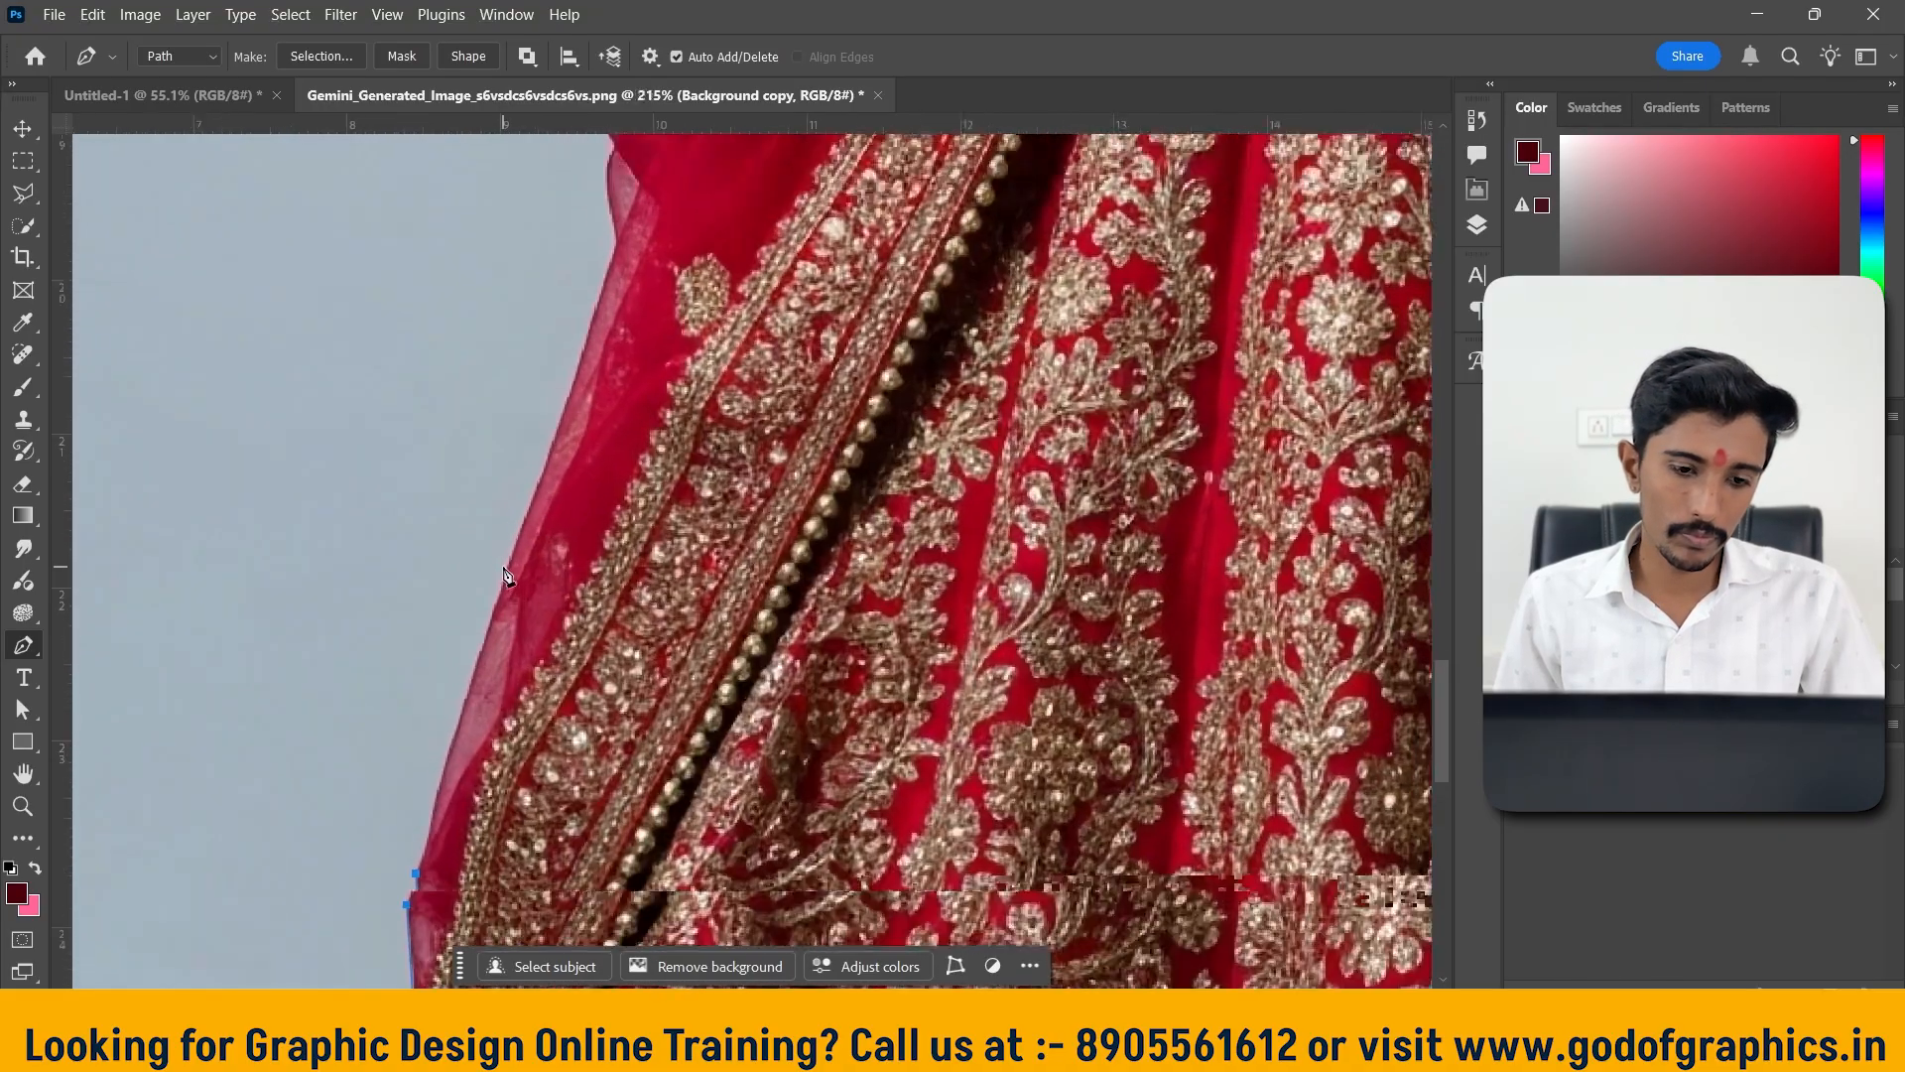
scroll(504, 569, "up", 2)
scroll(523, 542, "down", 3)
scroll(545, 482, "up", 1)
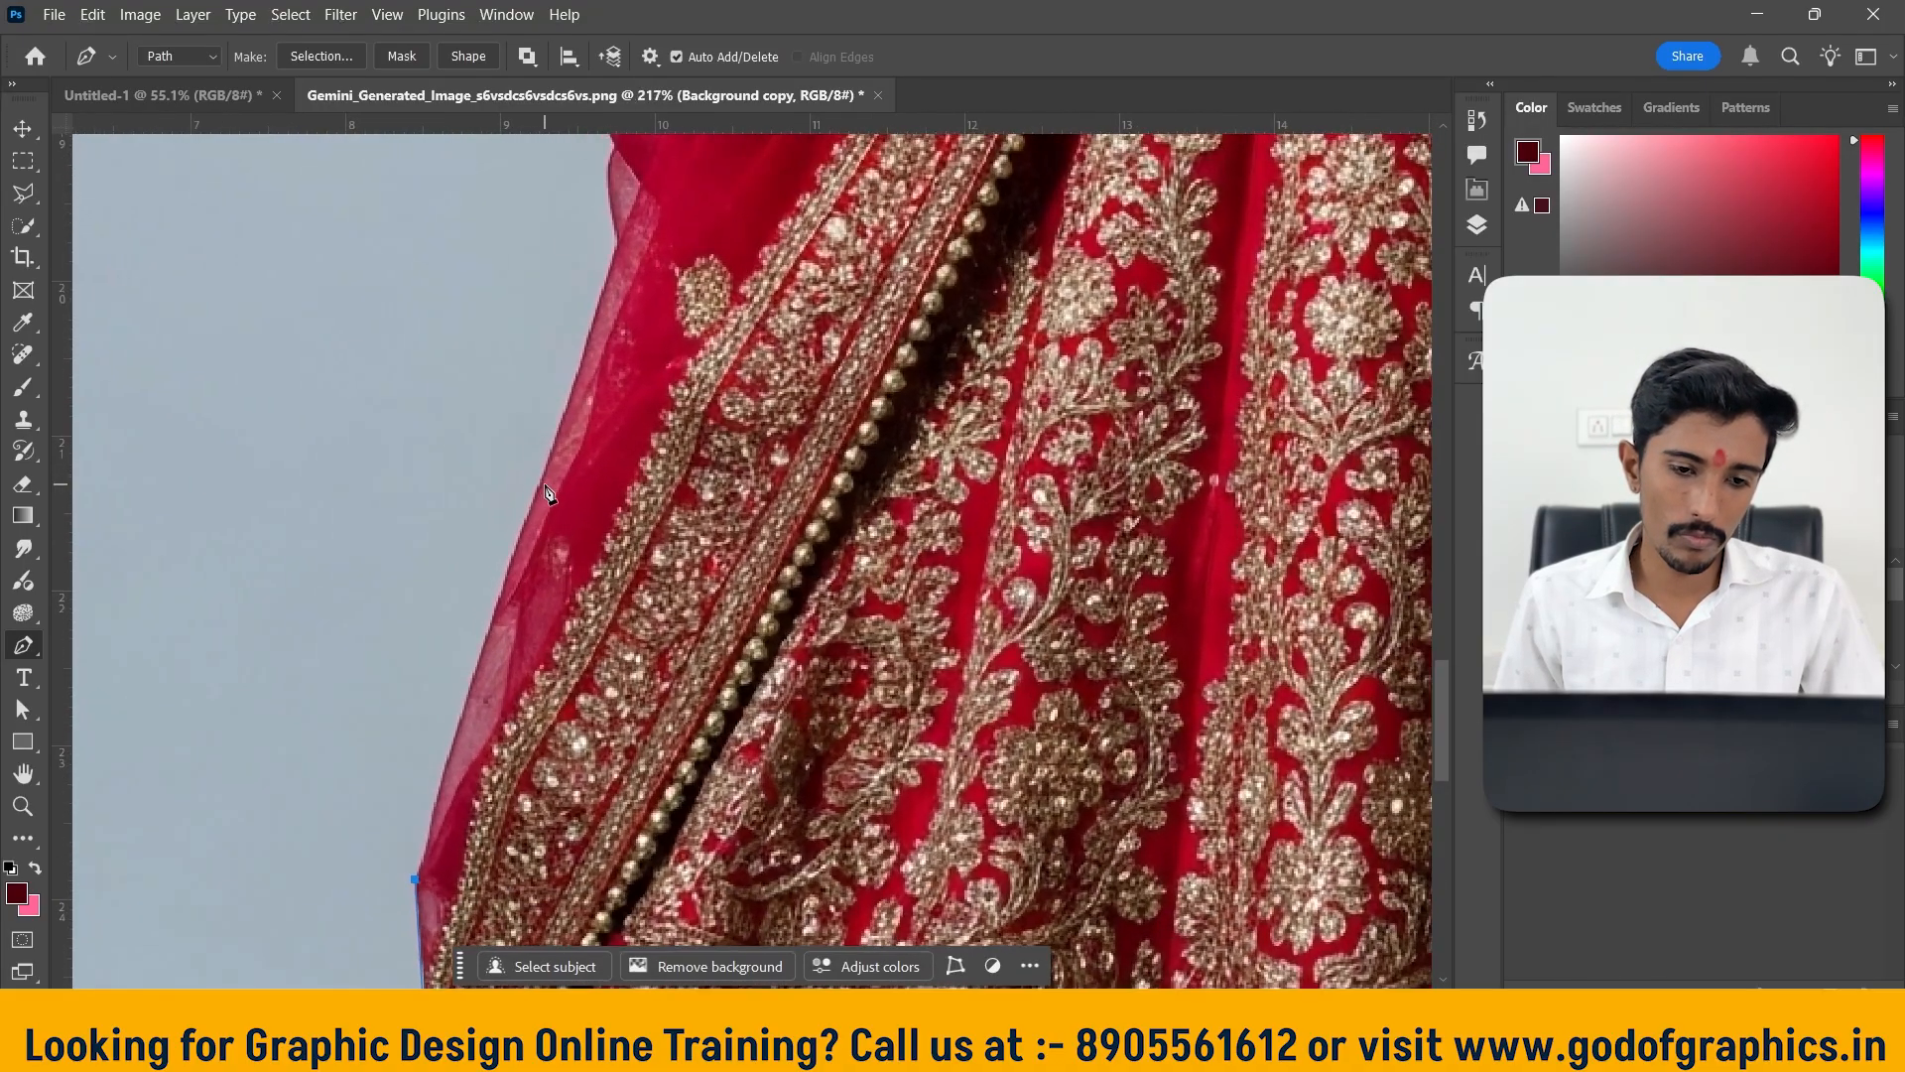
scroll(546, 481, "down", 1)
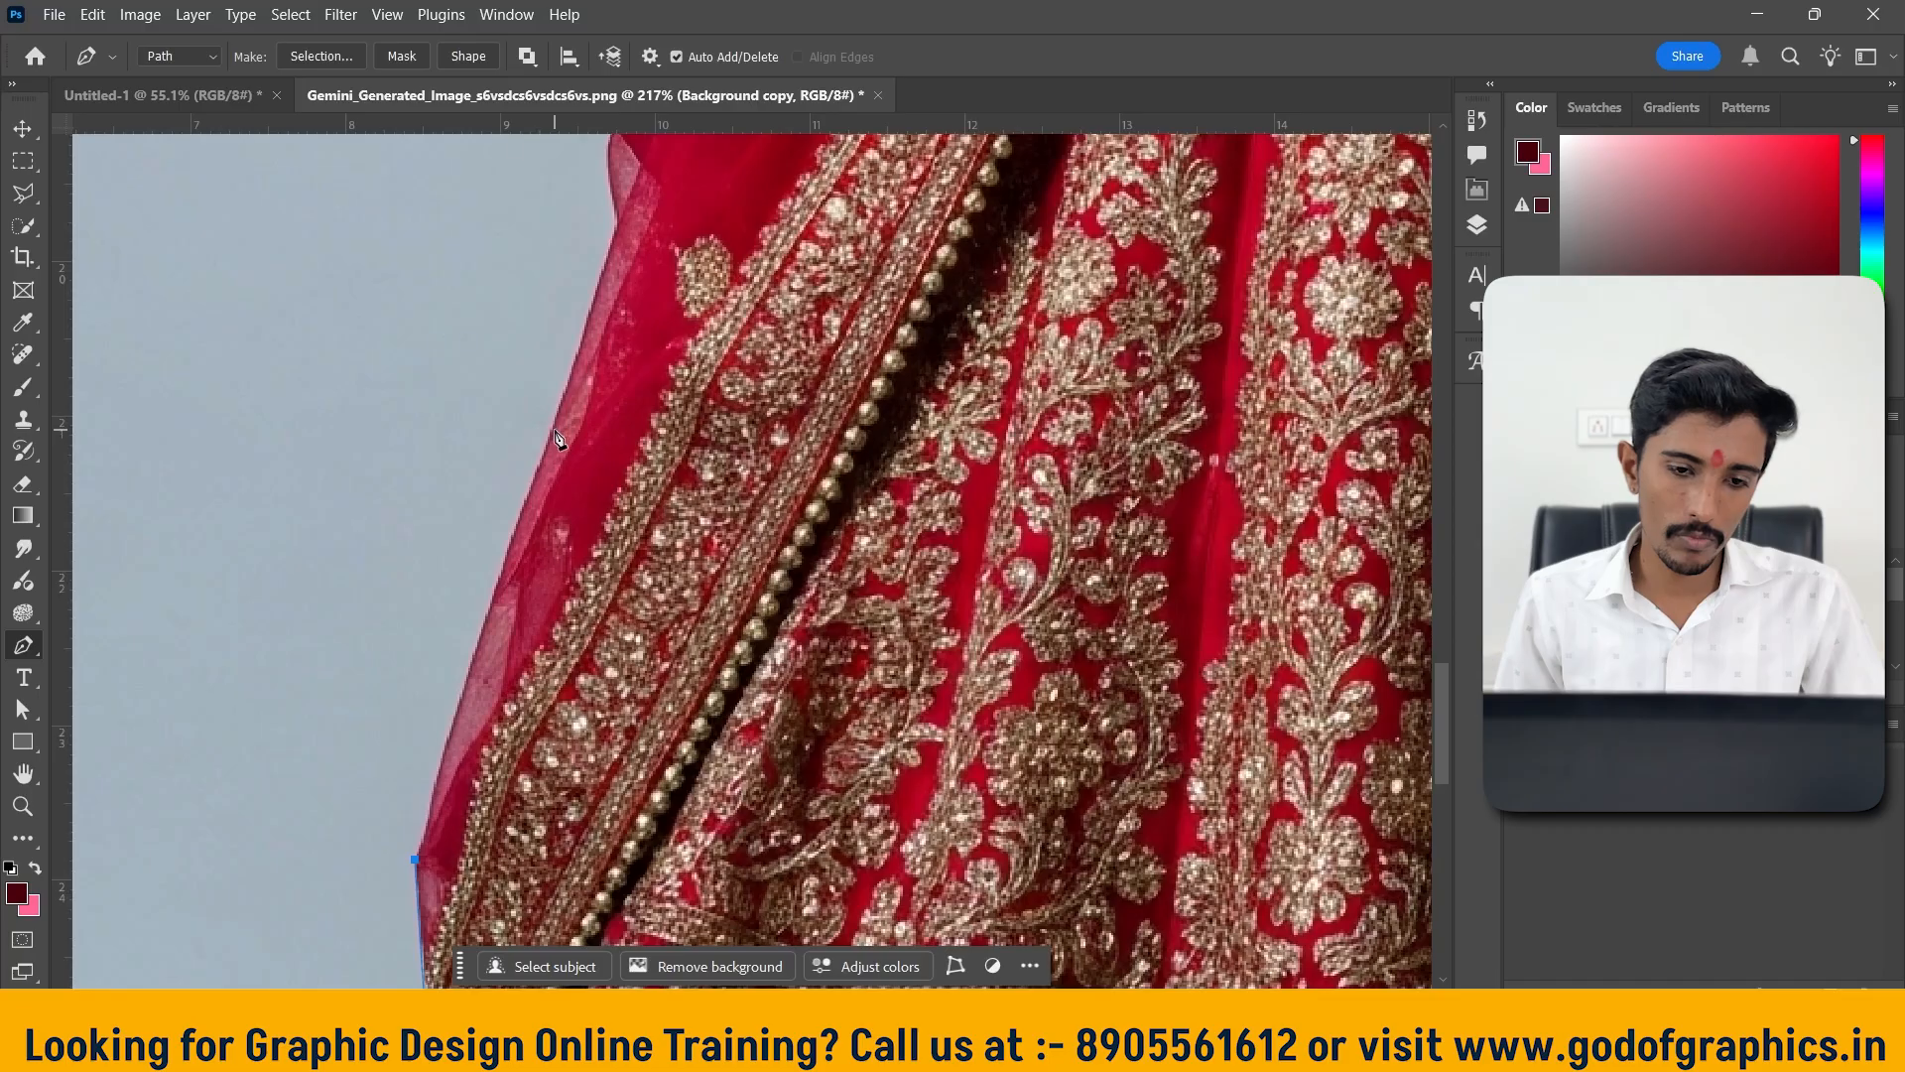
left_click_drag(565, 369, 584, 369)
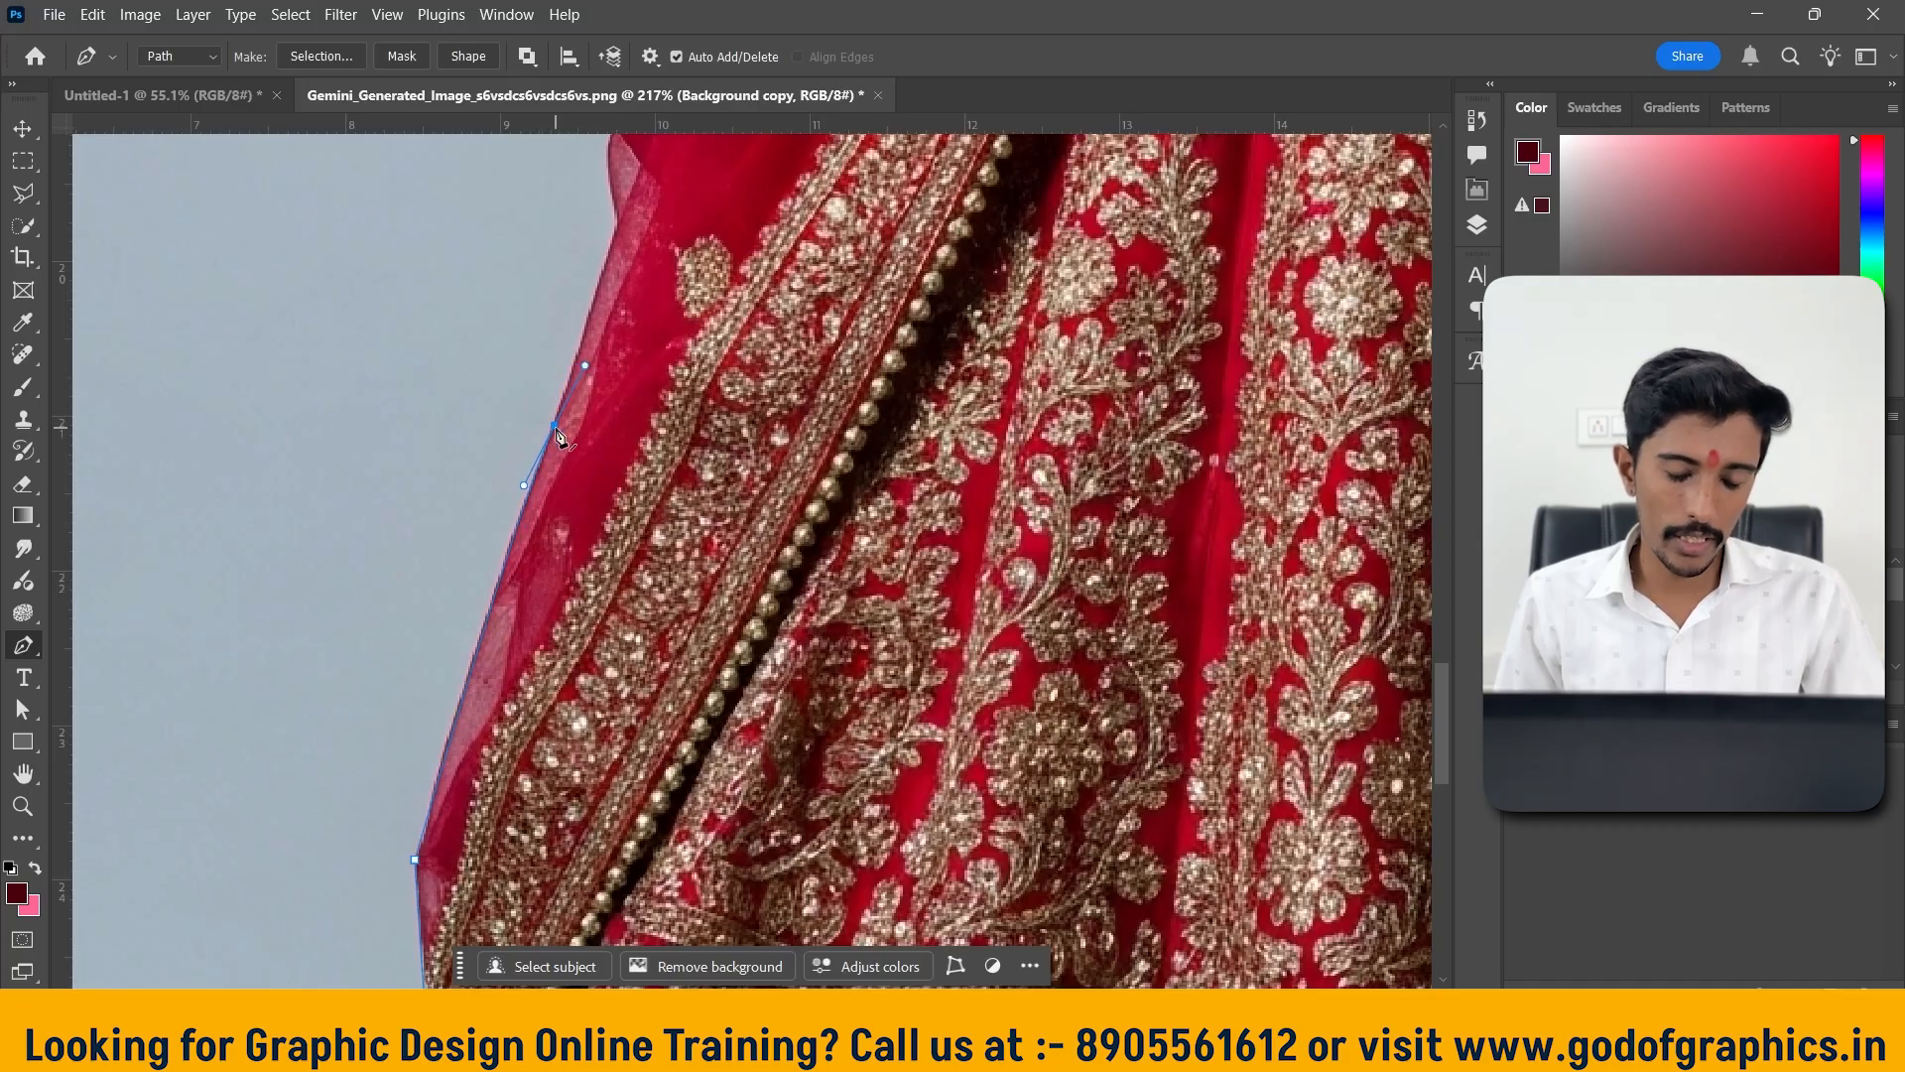
scroll(585, 417, "up", 5)
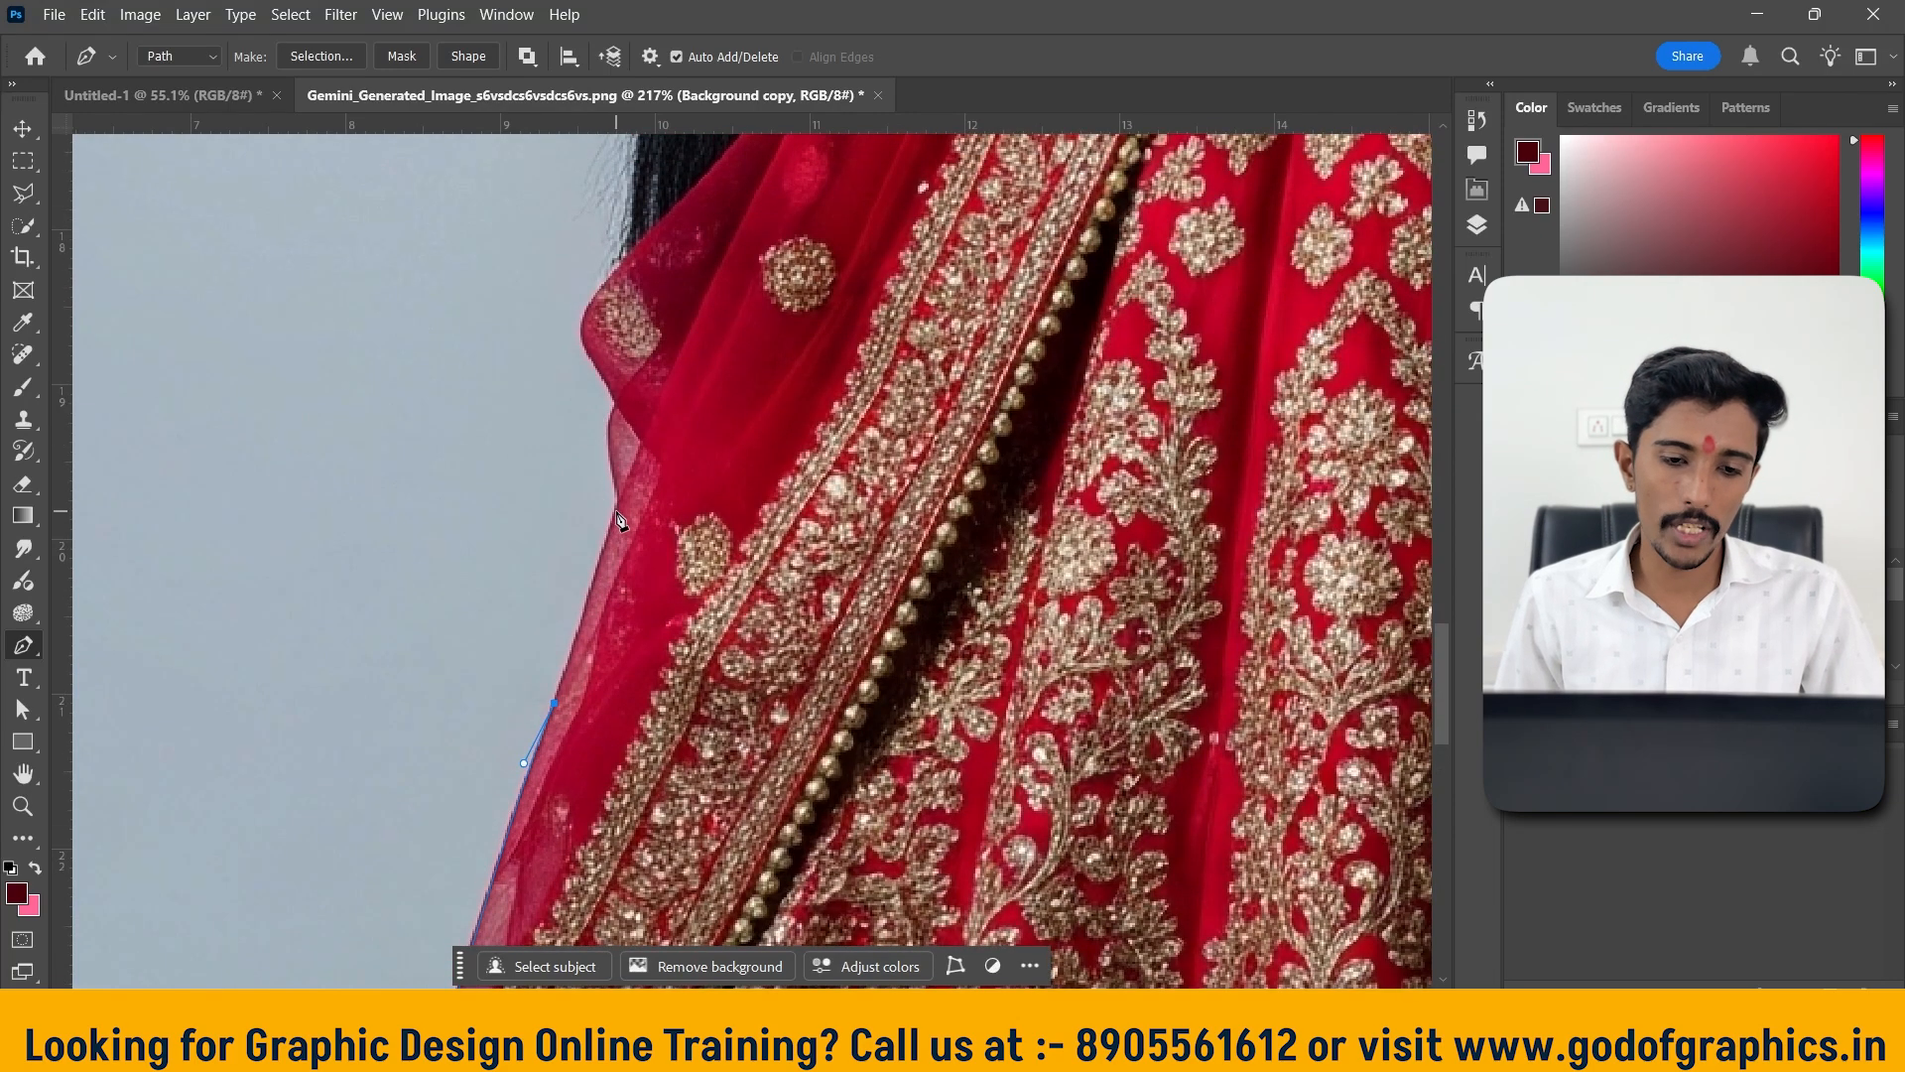
left_click_drag(615, 512, 622, 493)
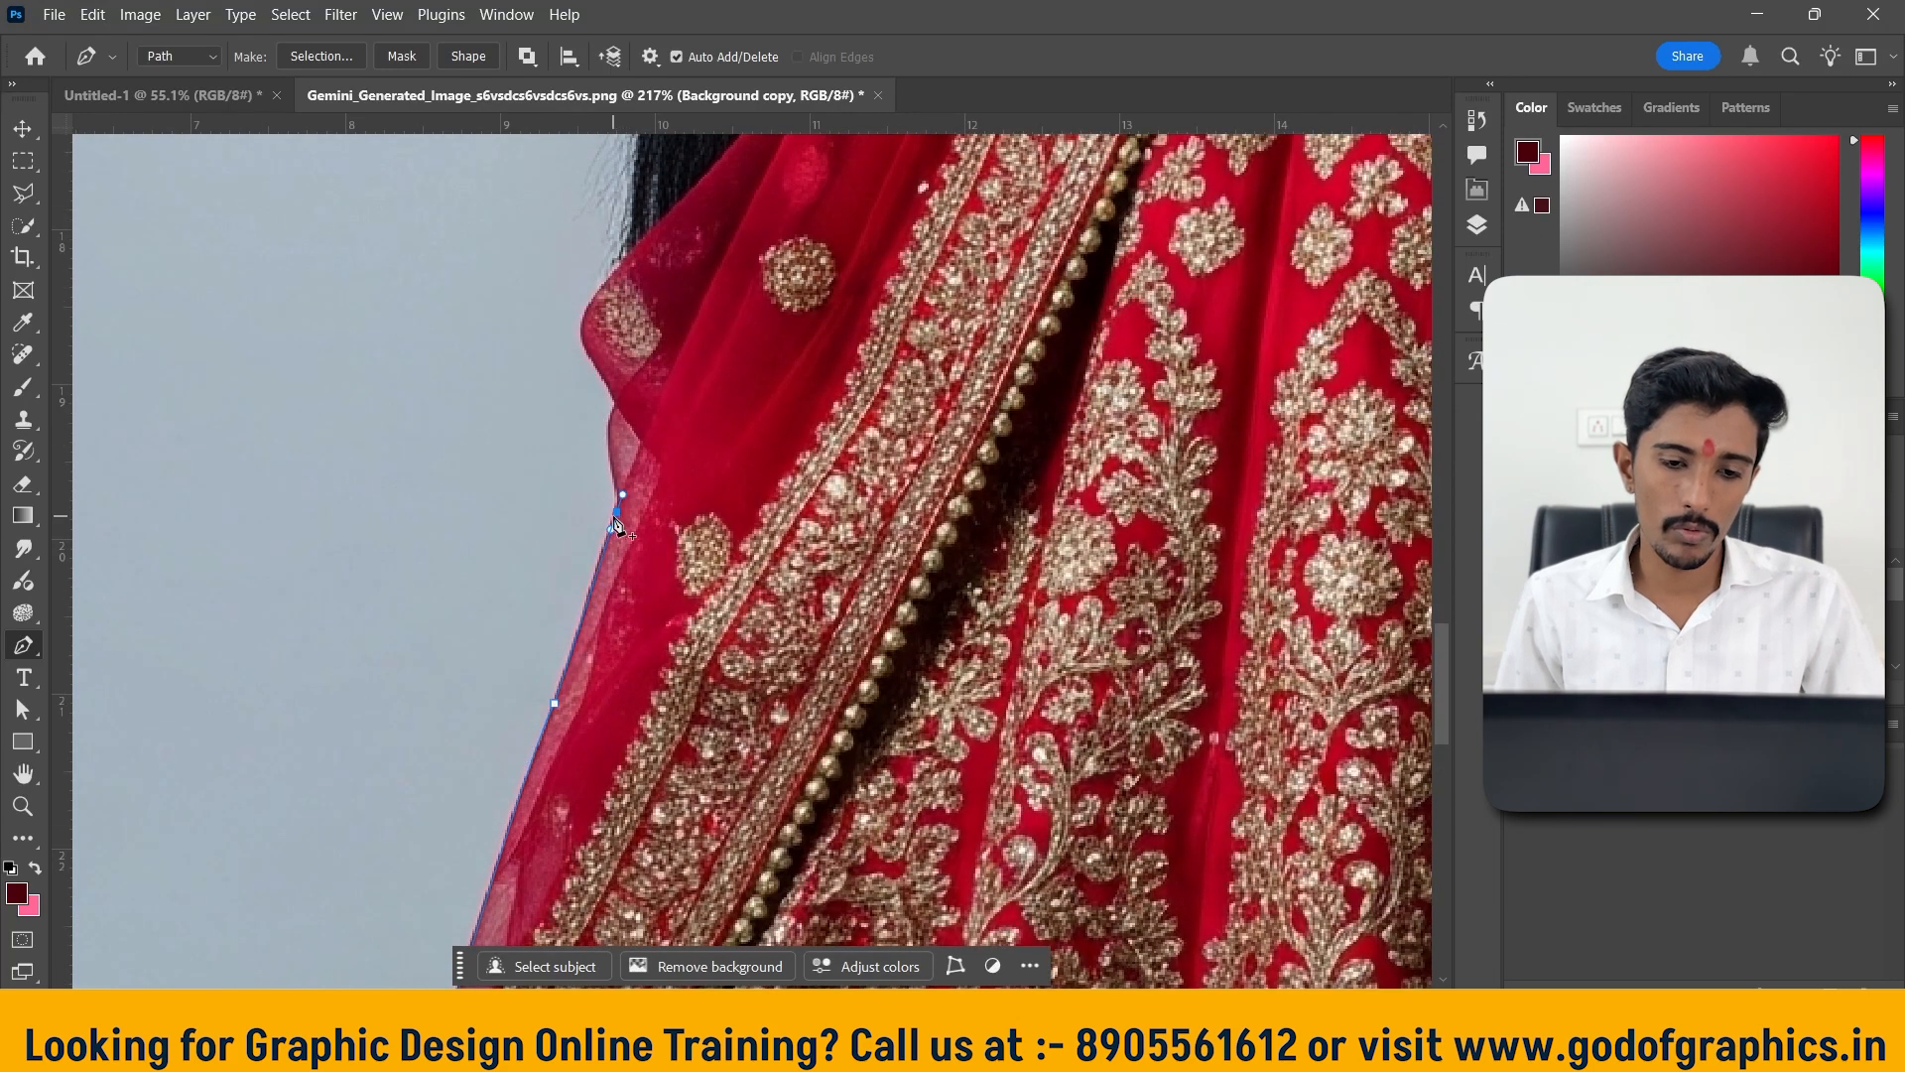
Trace the small sheer bulge above the notch with two short curves up to the fold's lower corner, removing their outgoing handles
scroll(618, 506, "up", 3)
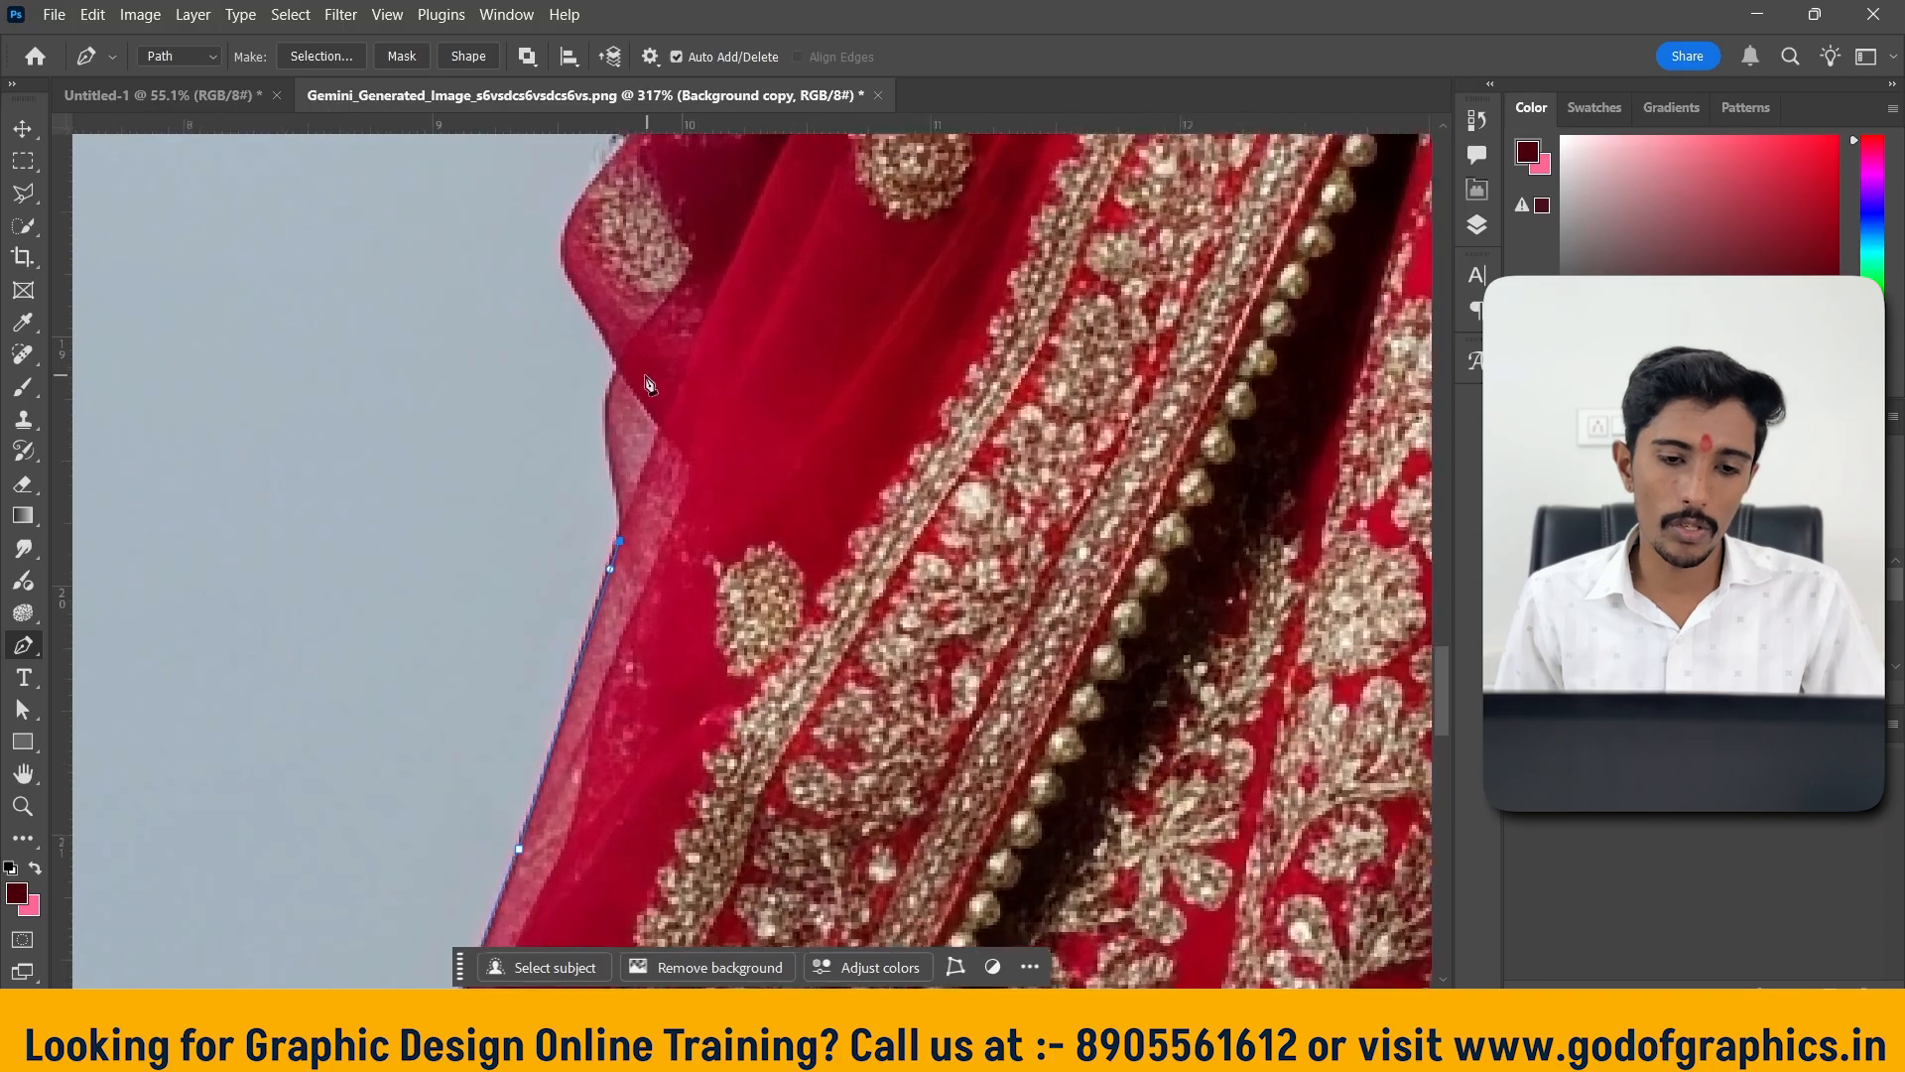
left_click_drag(607, 361, 646, 296)
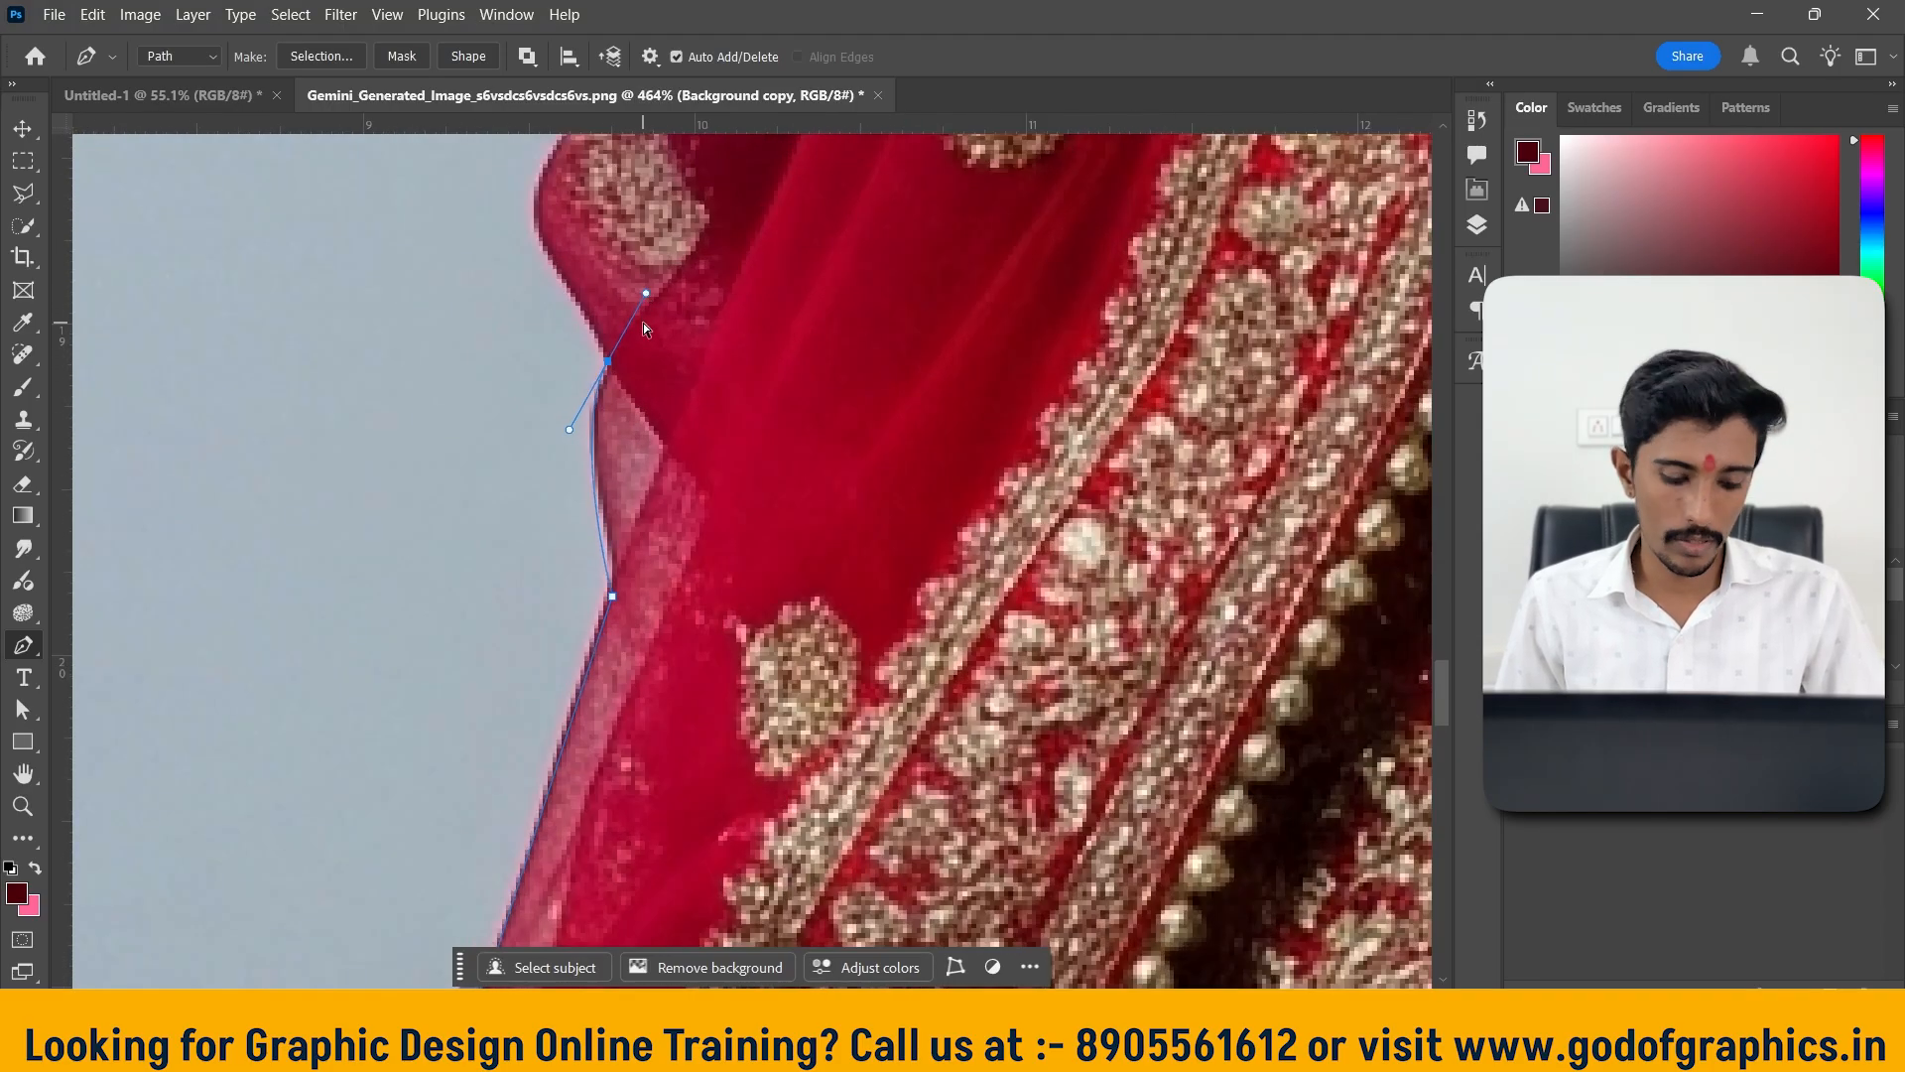
key("ctrl+z")
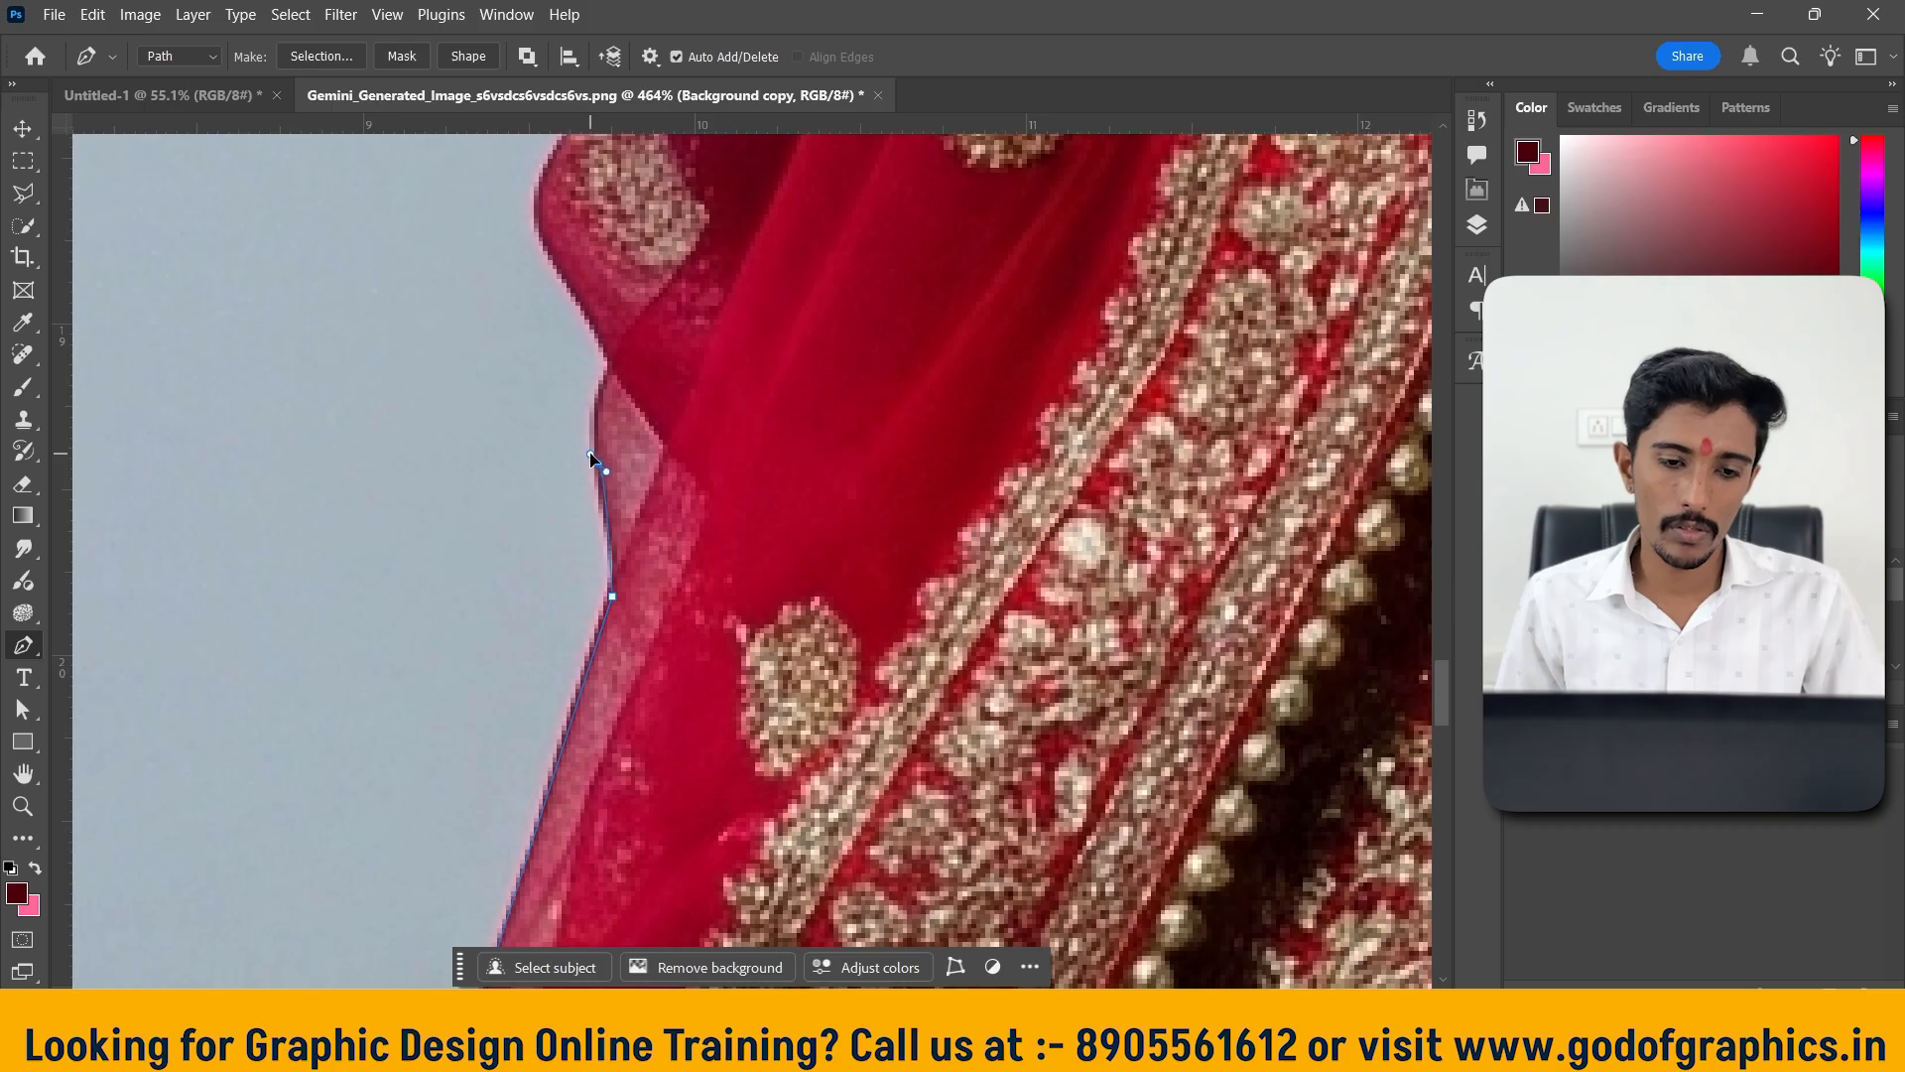
left_click_drag(590, 458, 638, 329)
left_click(600, 464, "alt")
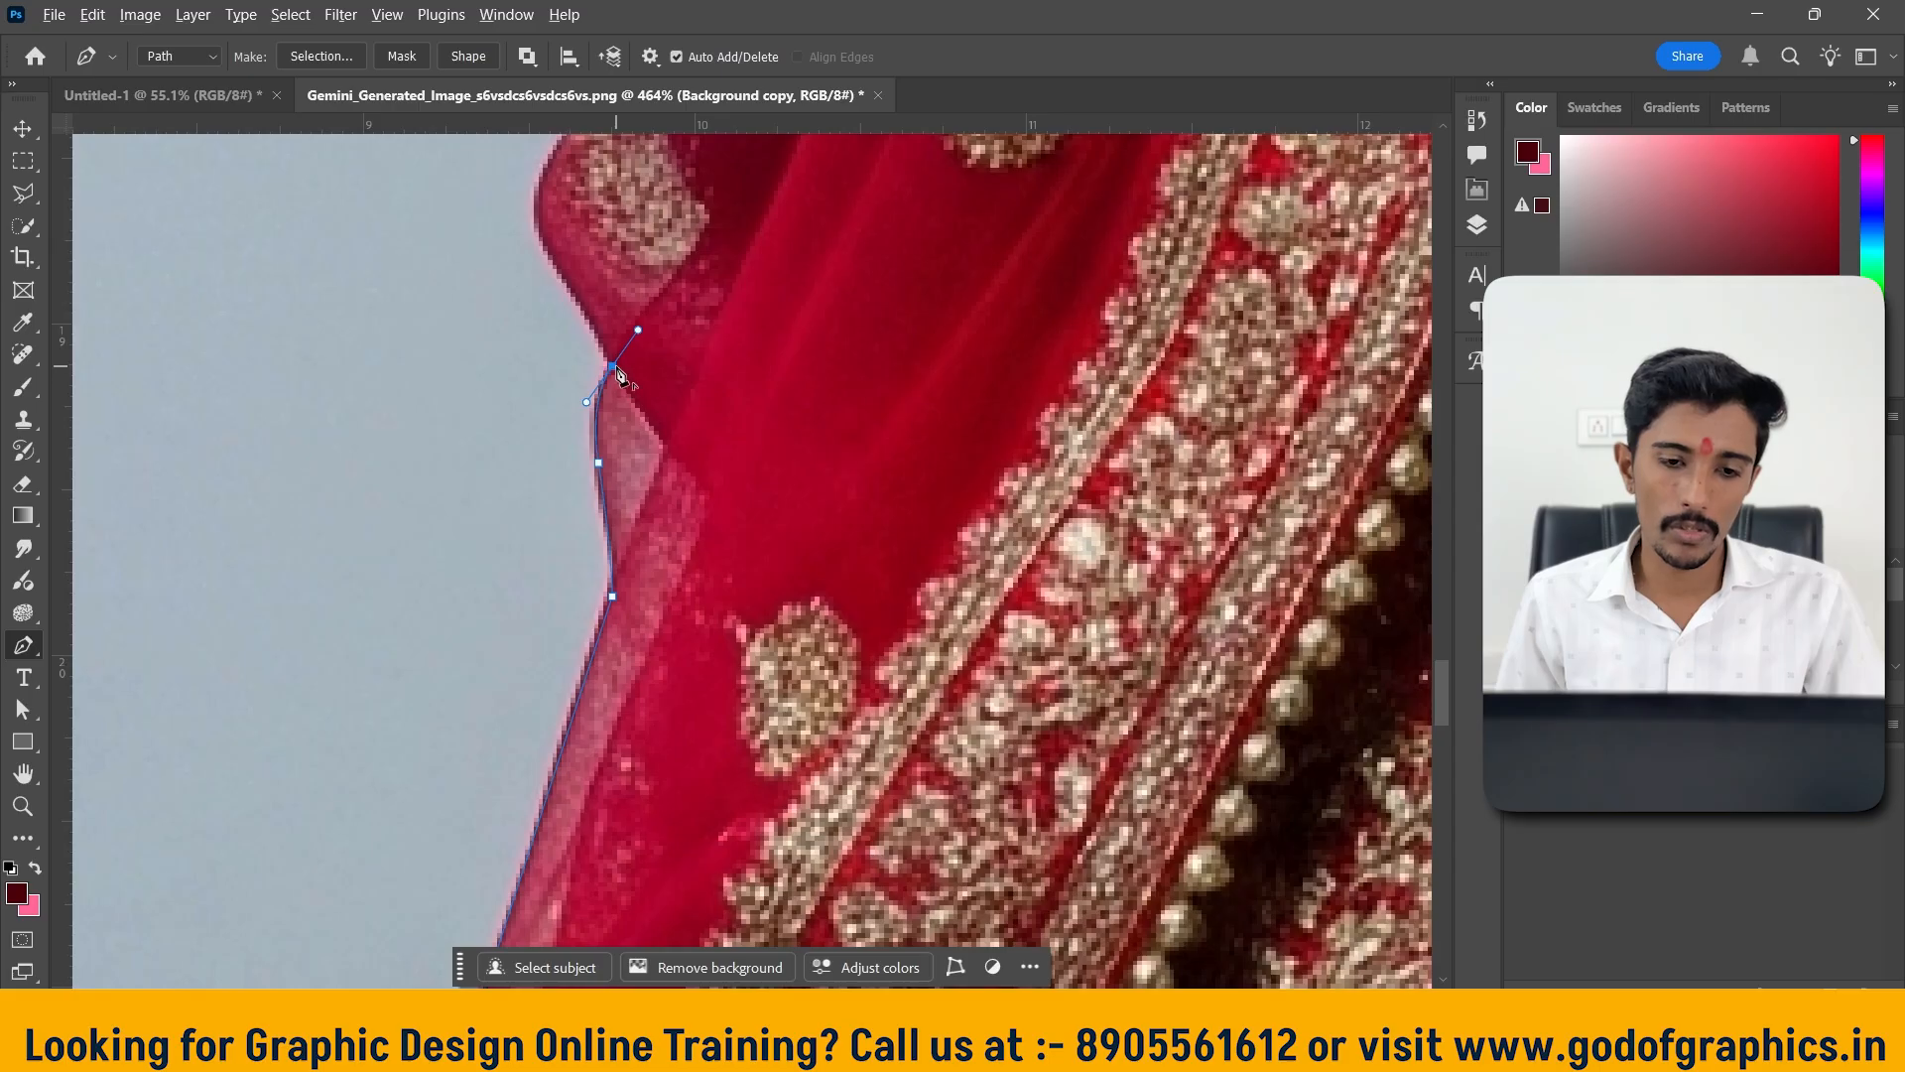
left_click(613, 371, "alt")
Trace the embroidered fold's straight lower edge and rounded tip, continuing the path up to where the hair meets the veil
scroll(595, 416, "up", 2)
scroll(532, 511, "up", 2)
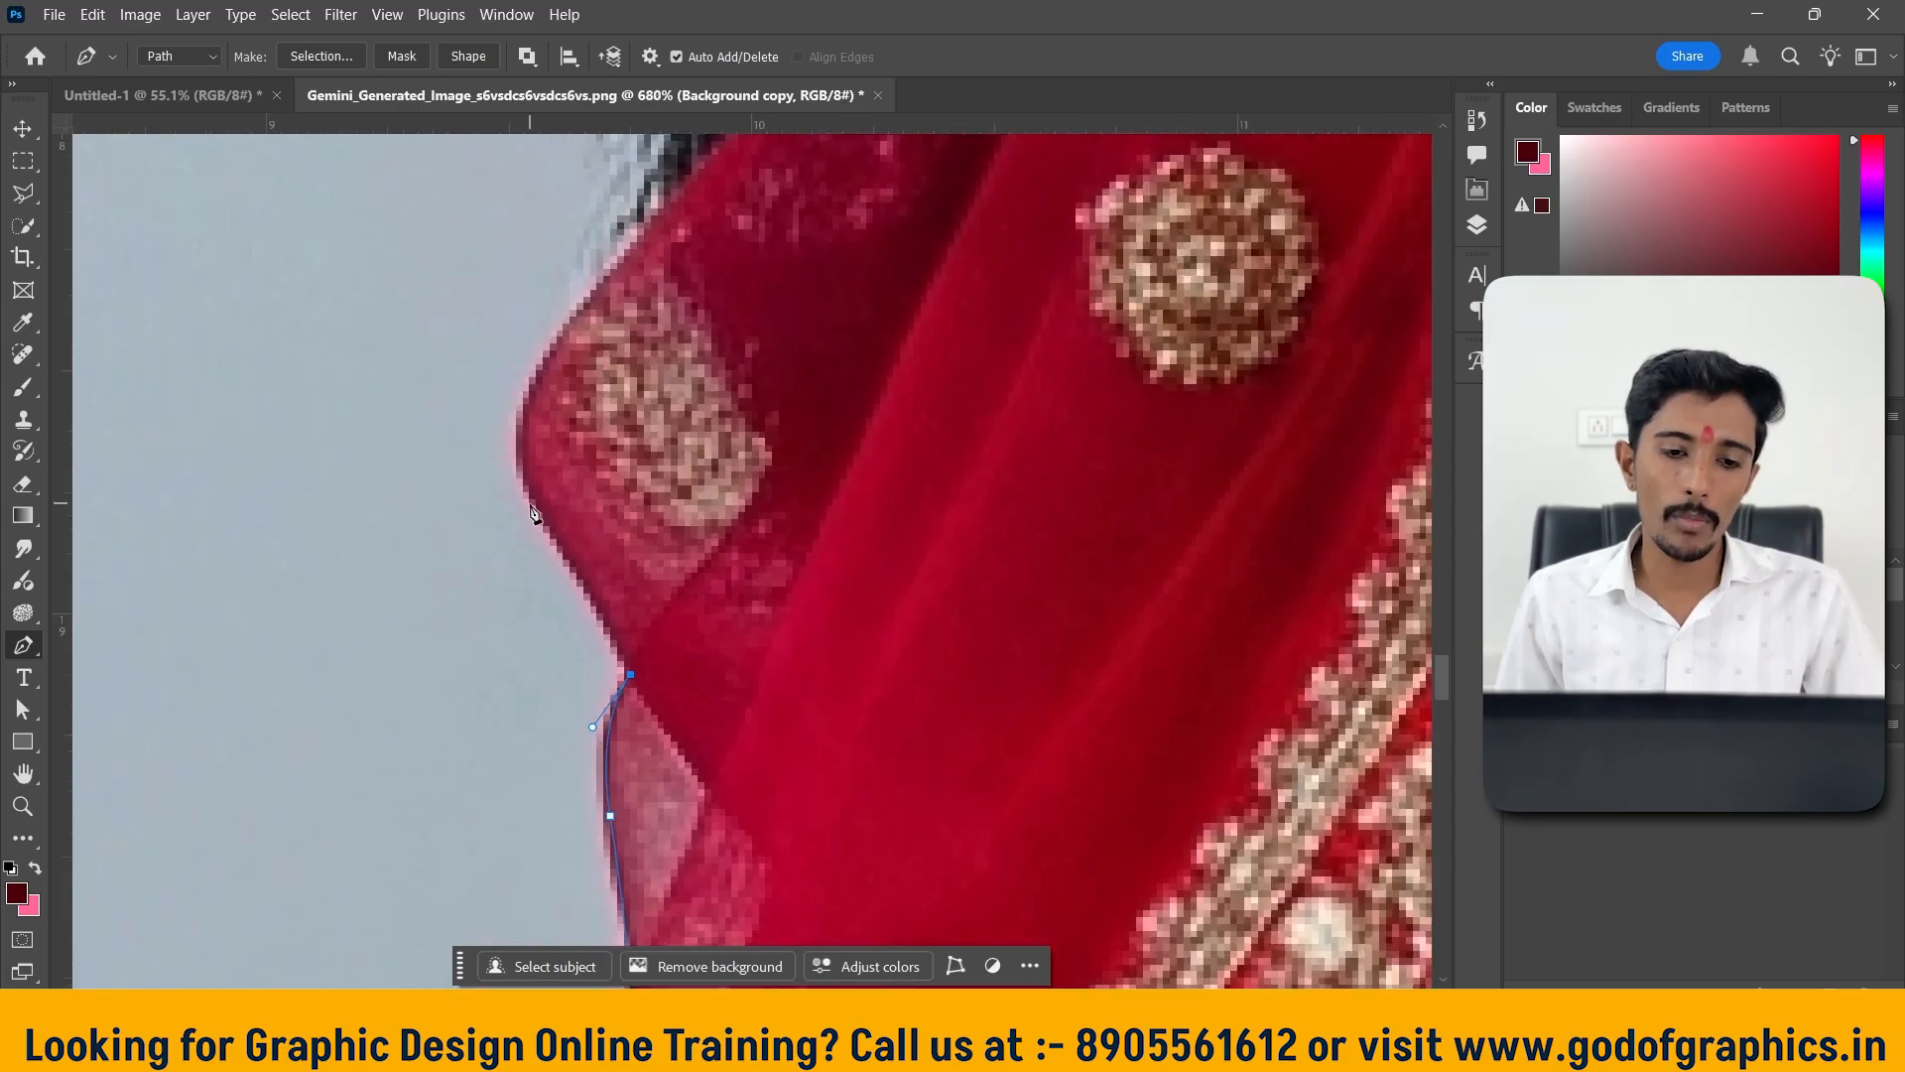
left_click(534, 507)
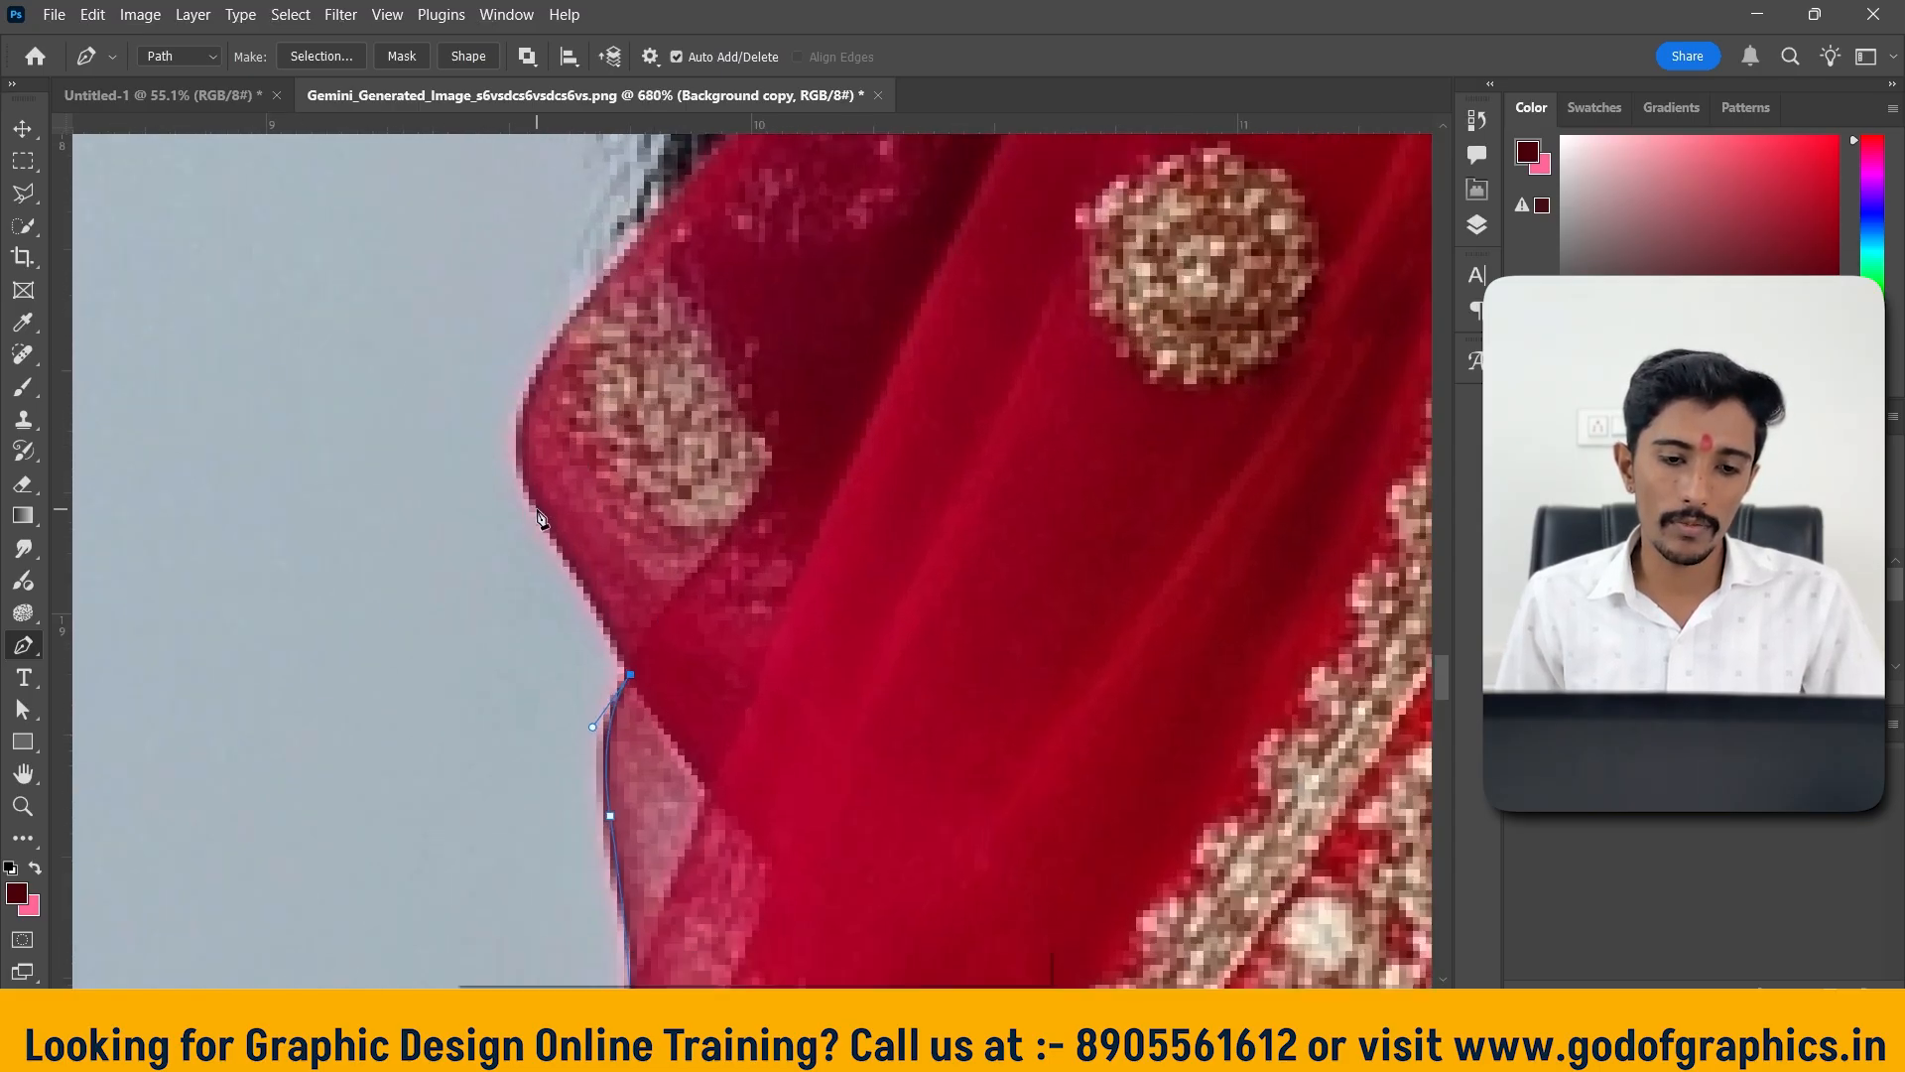
scroll(585, 499, "up", 1)
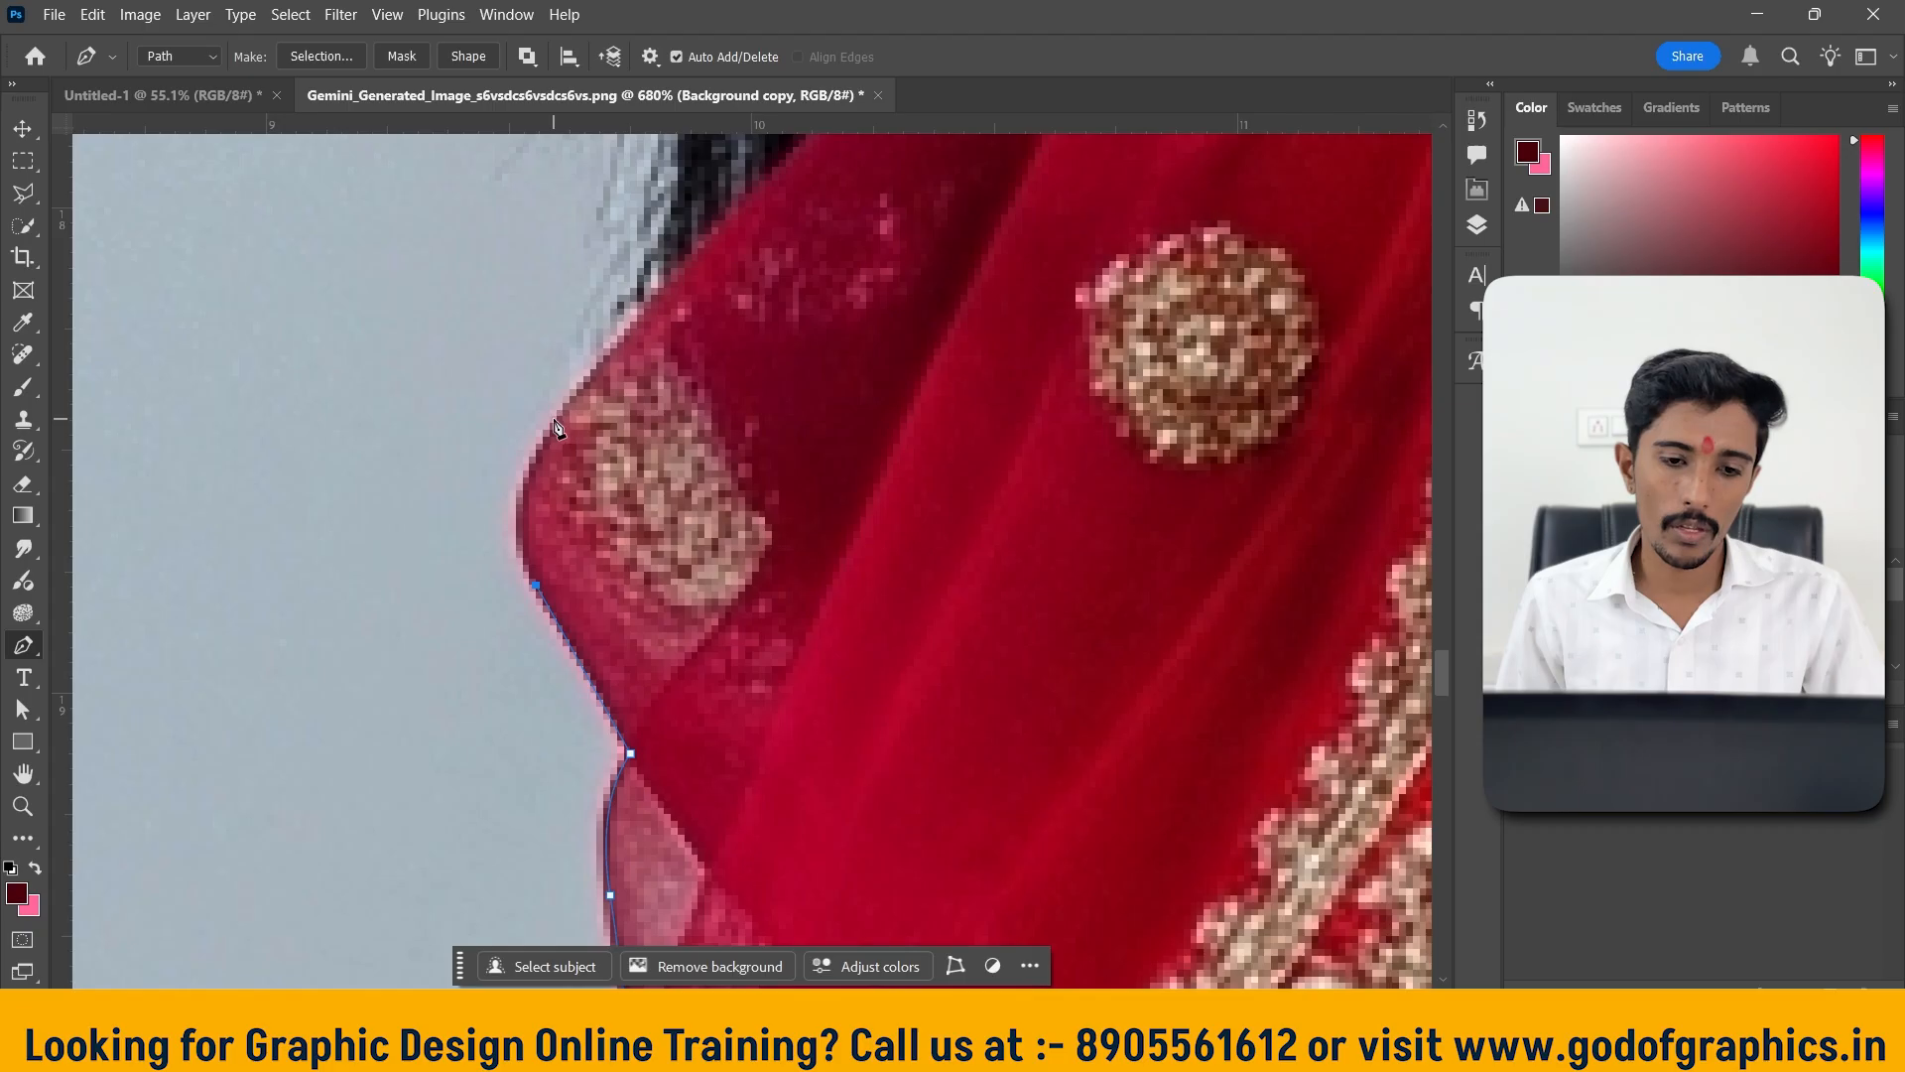
left_click_drag(555, 418, 622, 330)
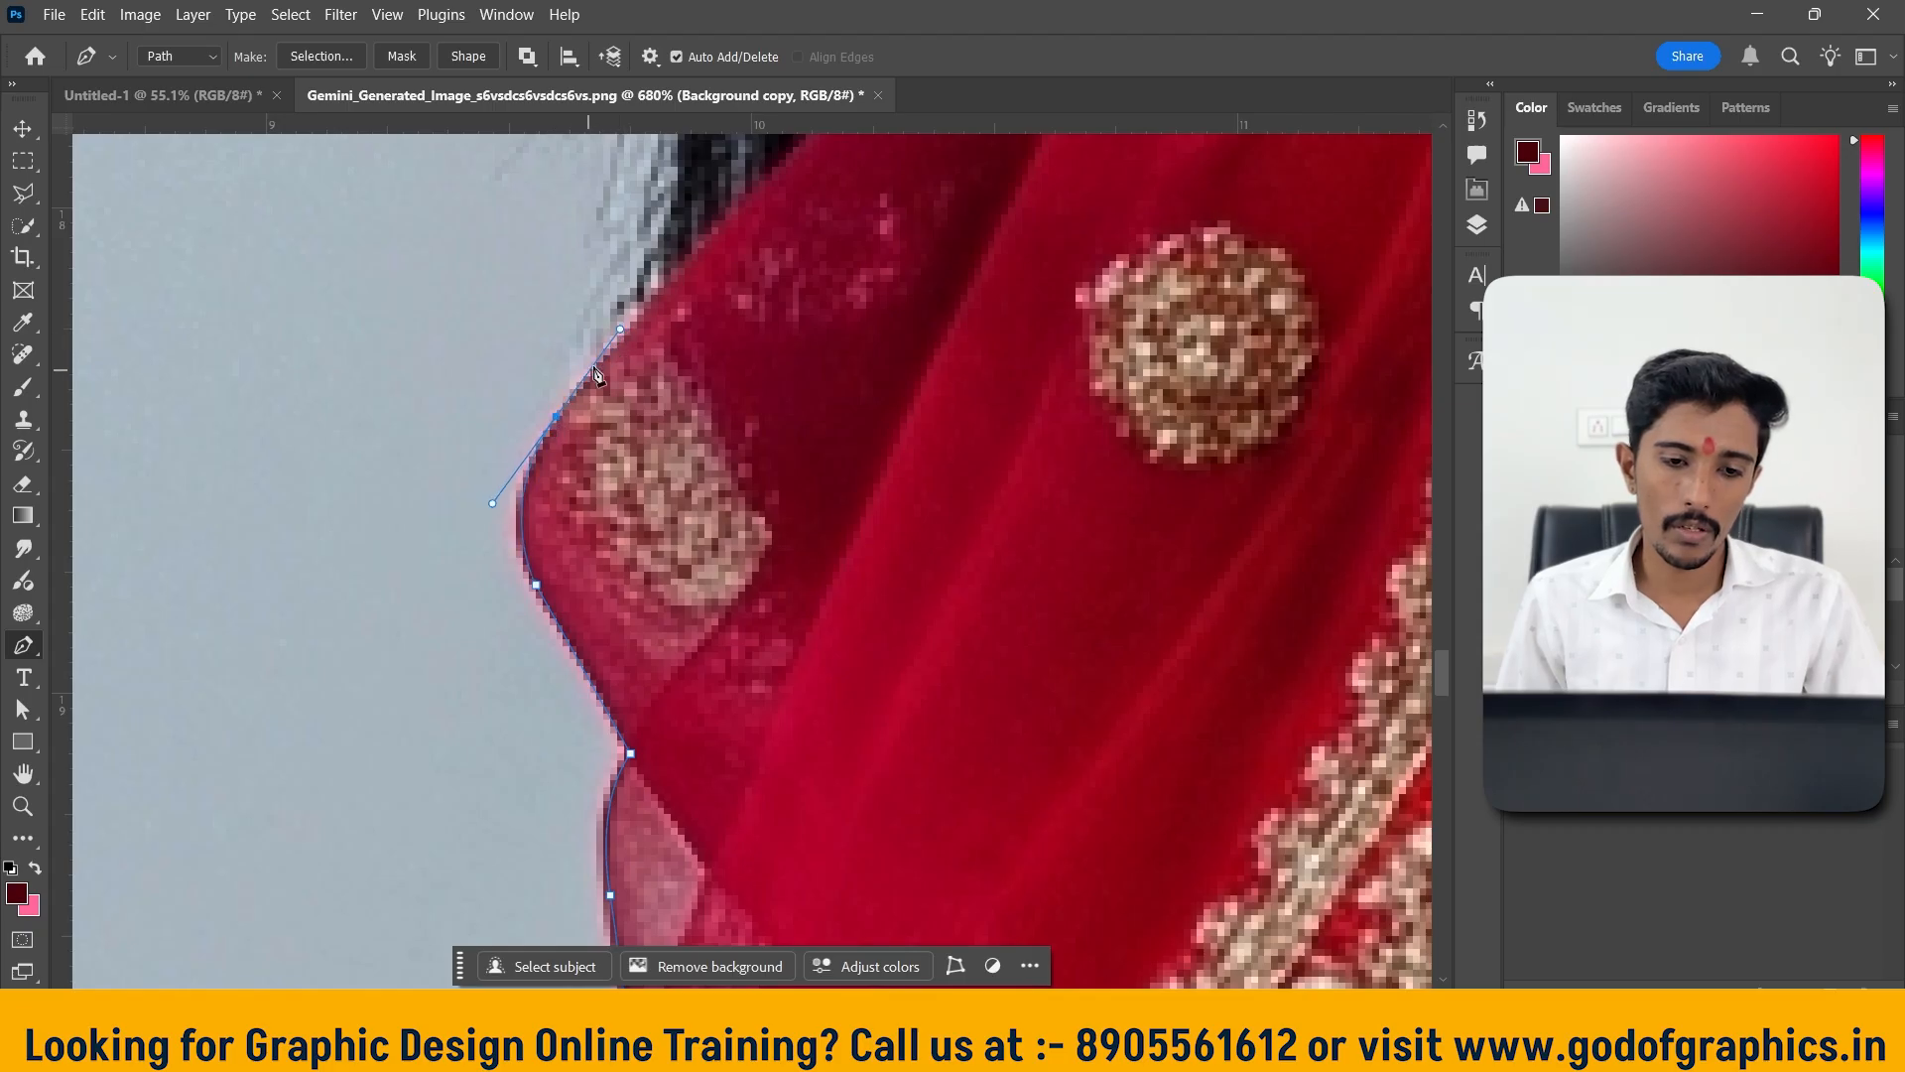
left_click(556, 418, "alt")
scroll(556, 427, "down", 3)
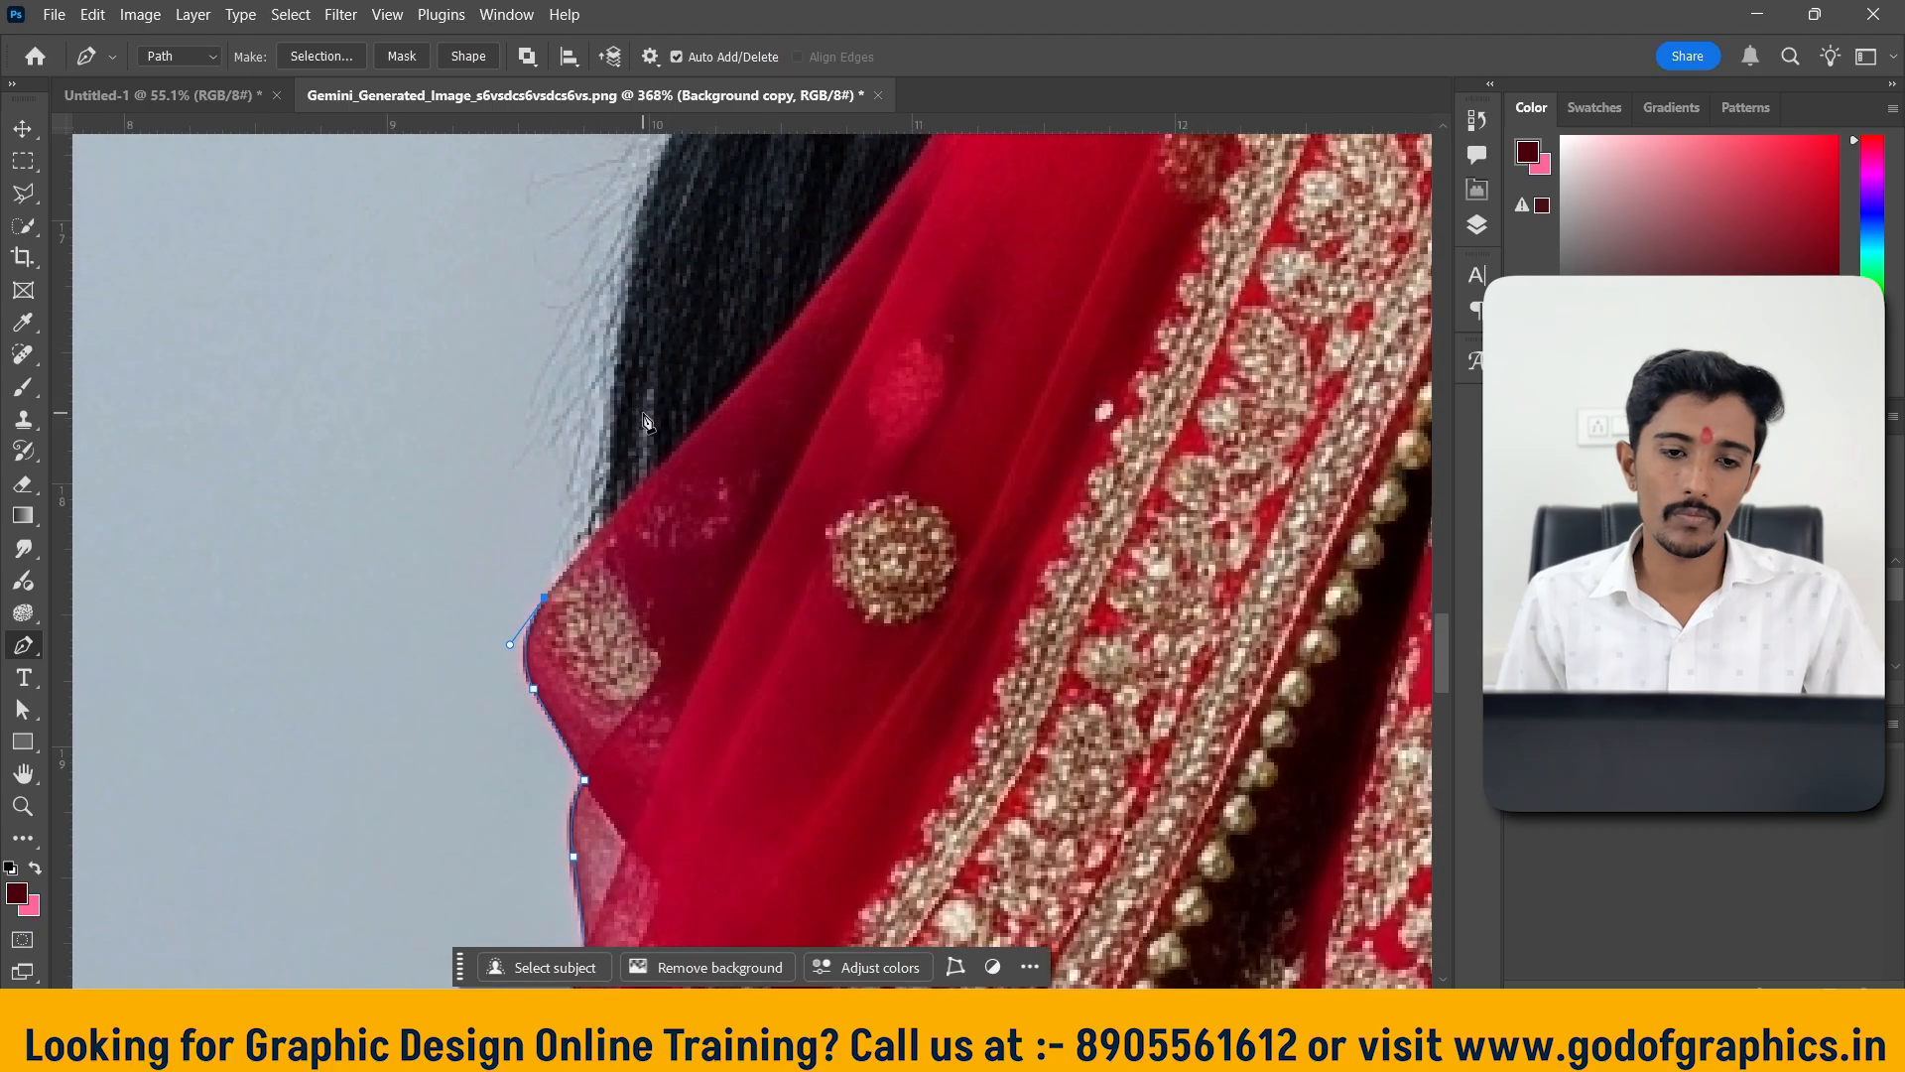
scroll(635, 407, "up", 2)
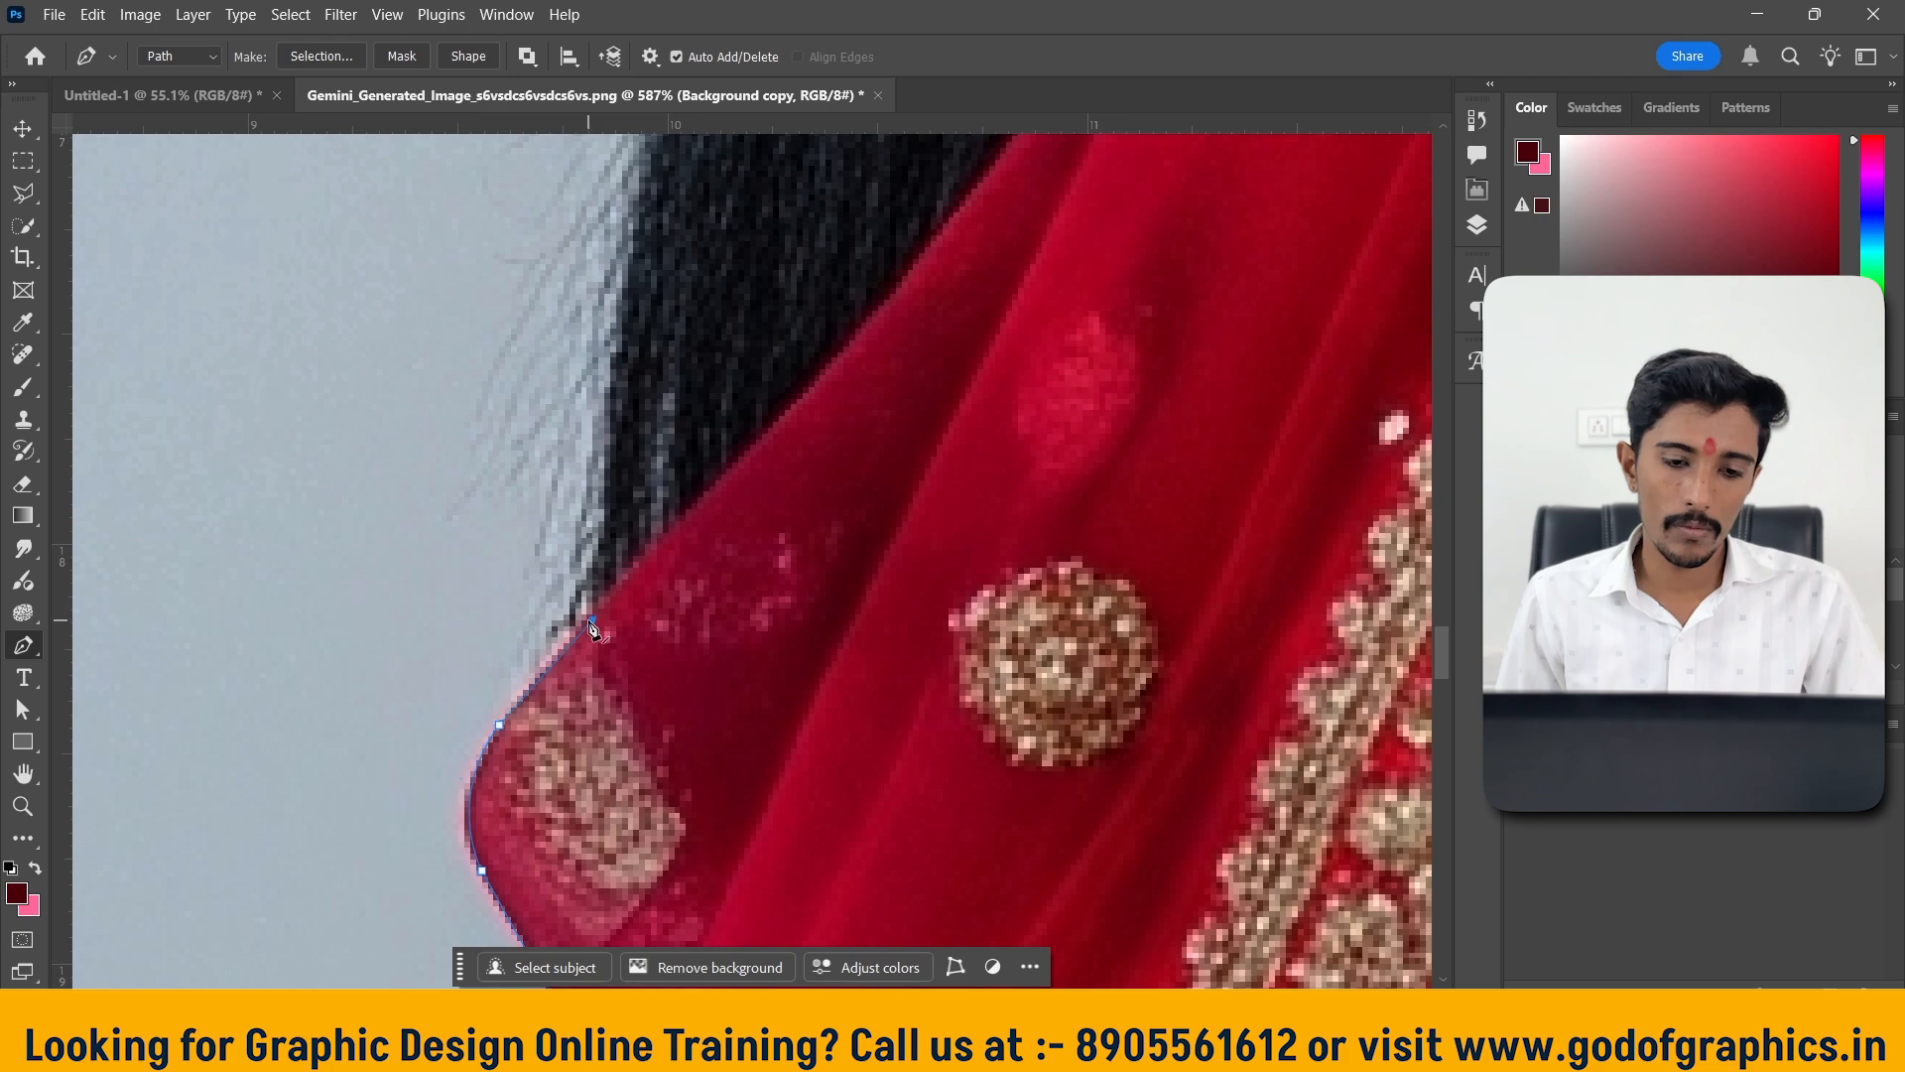
Trace the hair tassel's outer edge with one long curve up to the yellow flowers, removing the new anchor's outgoing handle
scroll(592, 628, "down", 4)
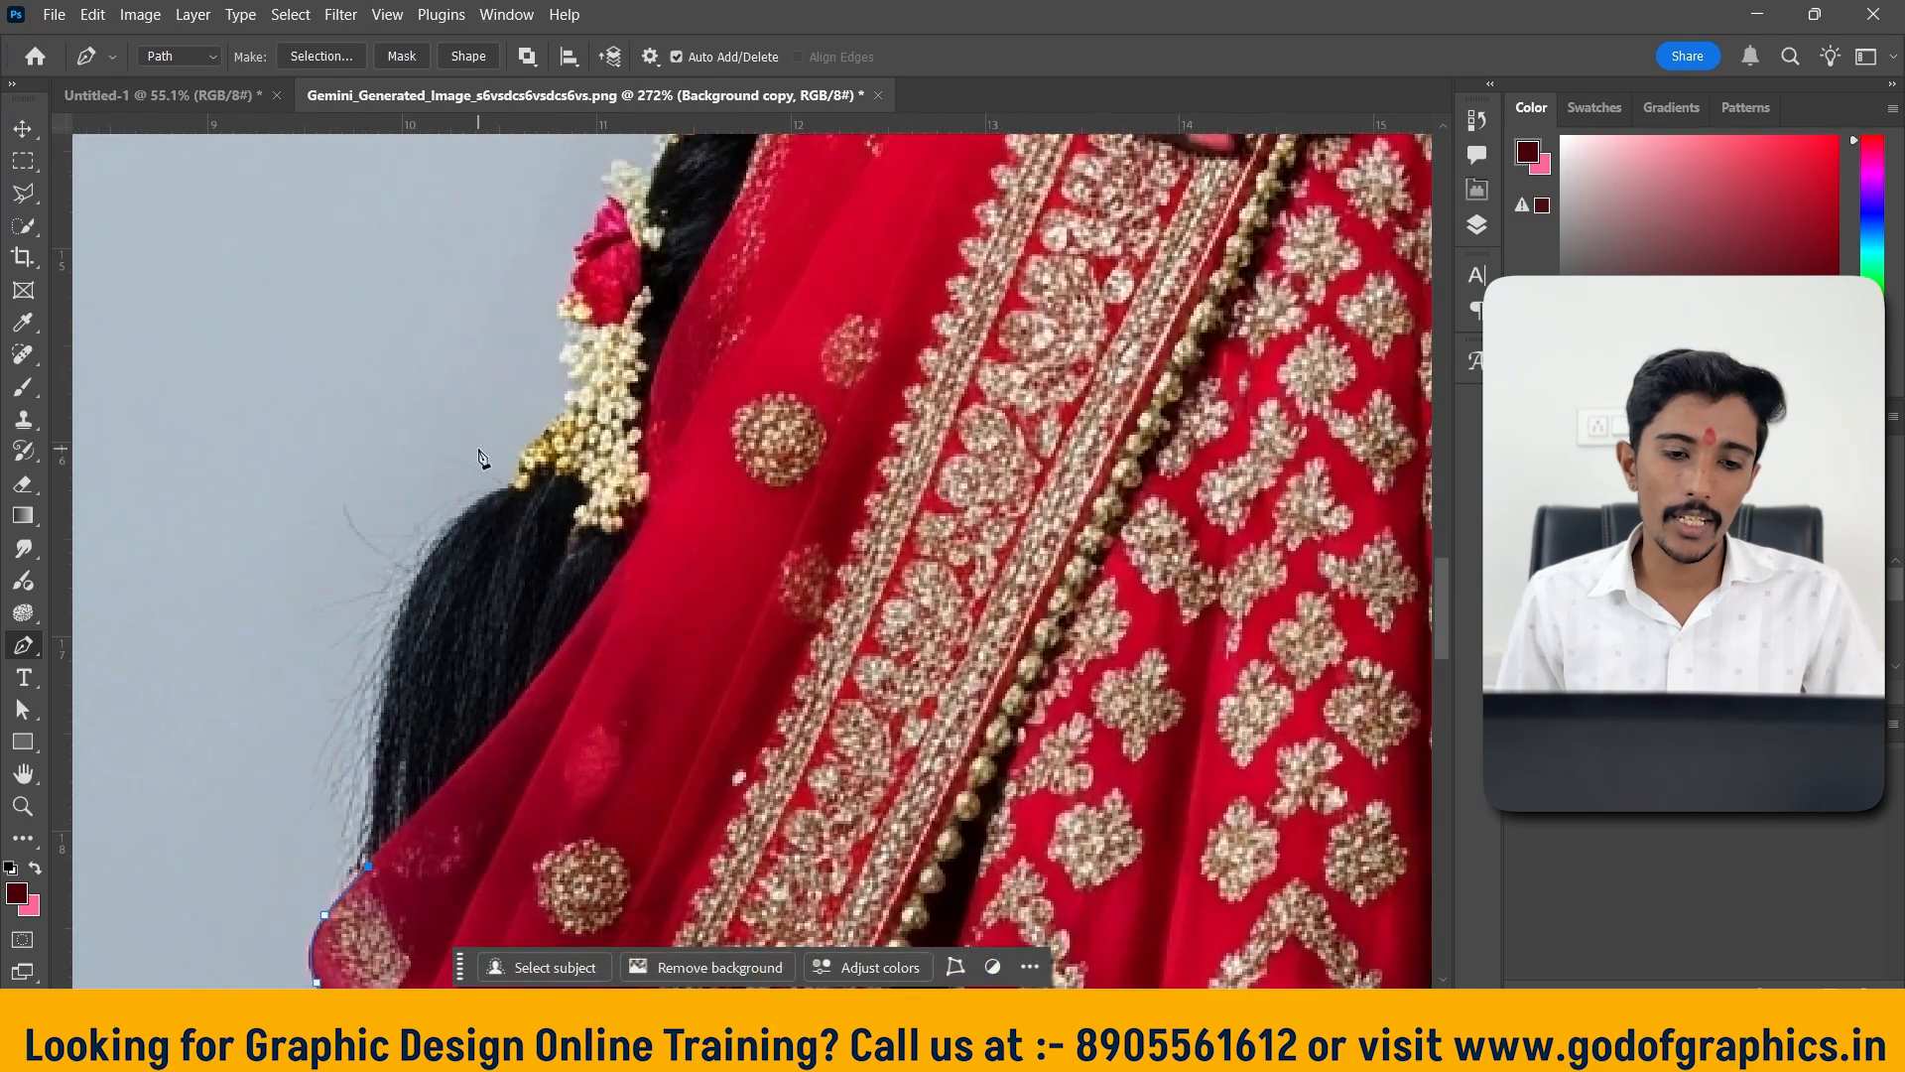
scroll(479, 457, "down", 2)
scroll(516, 416, "up", 1)
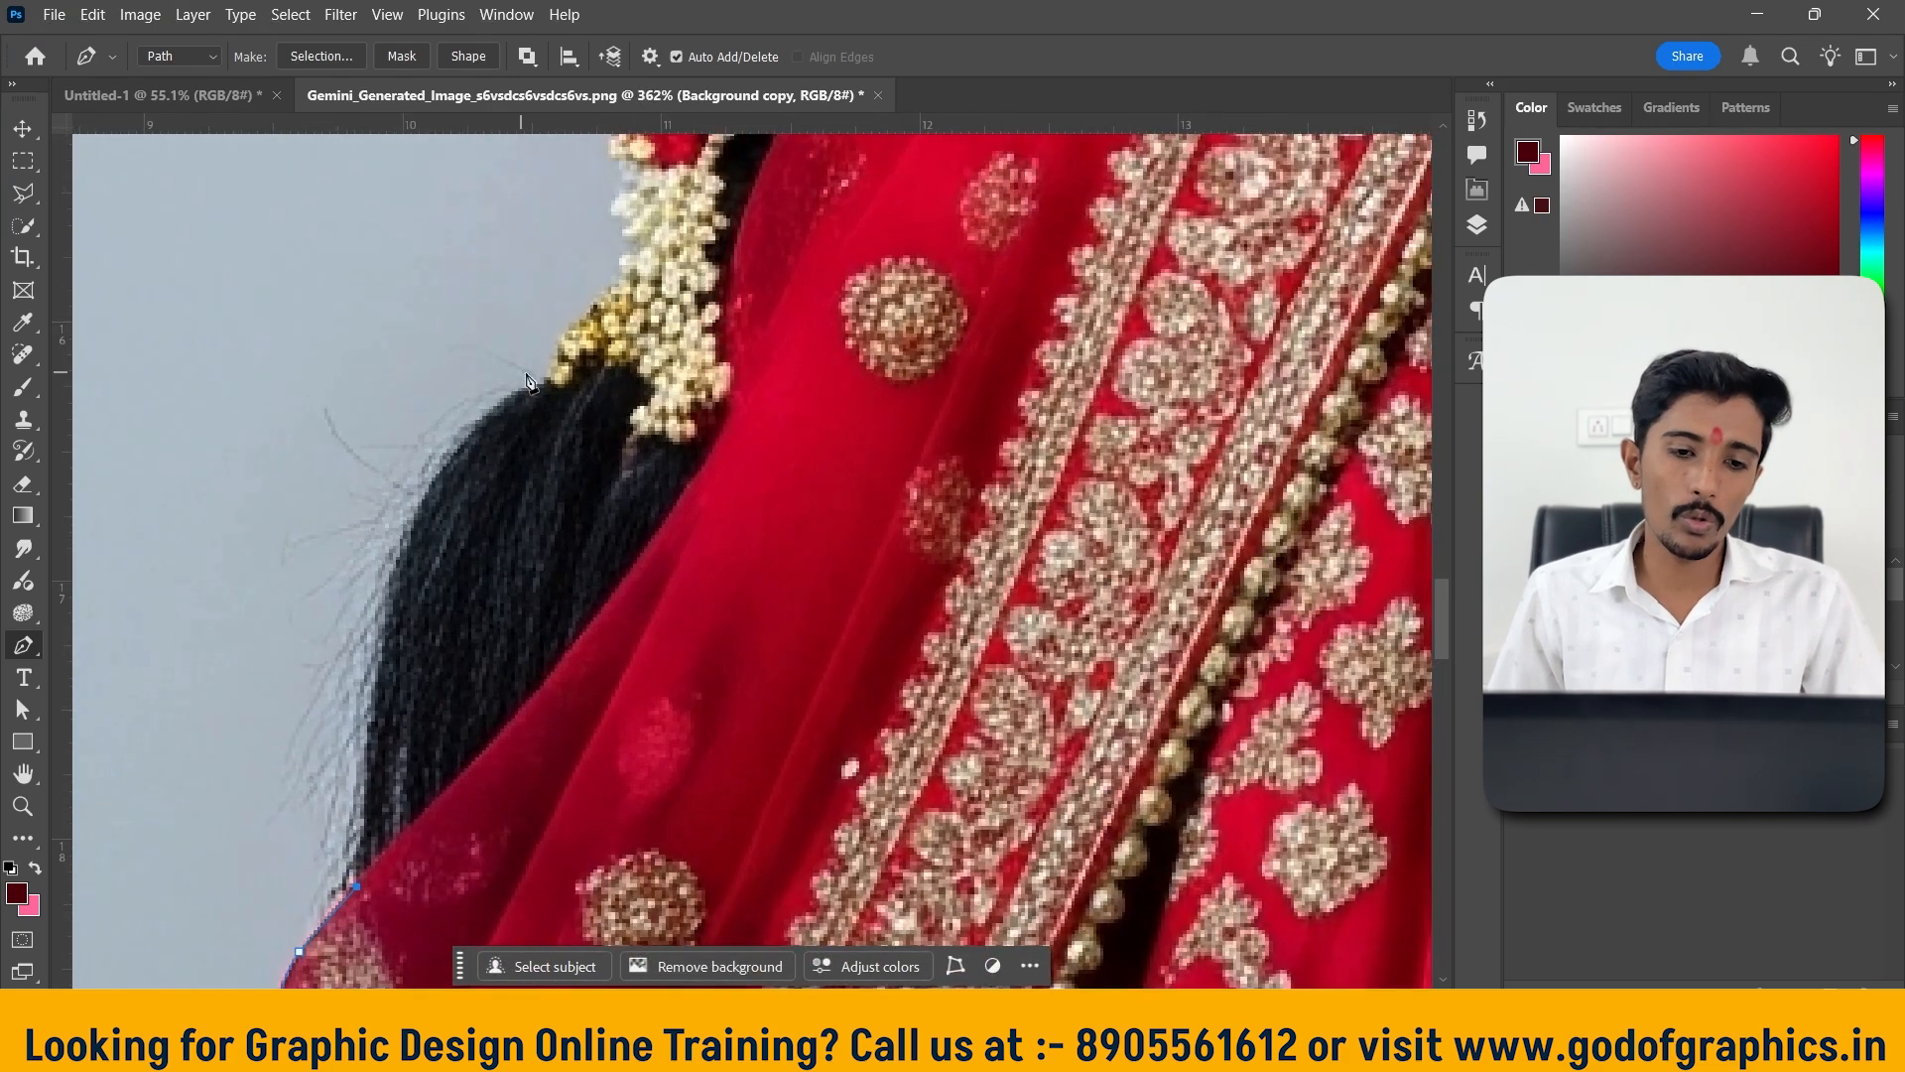
scroll(544, 393, "down", 1)
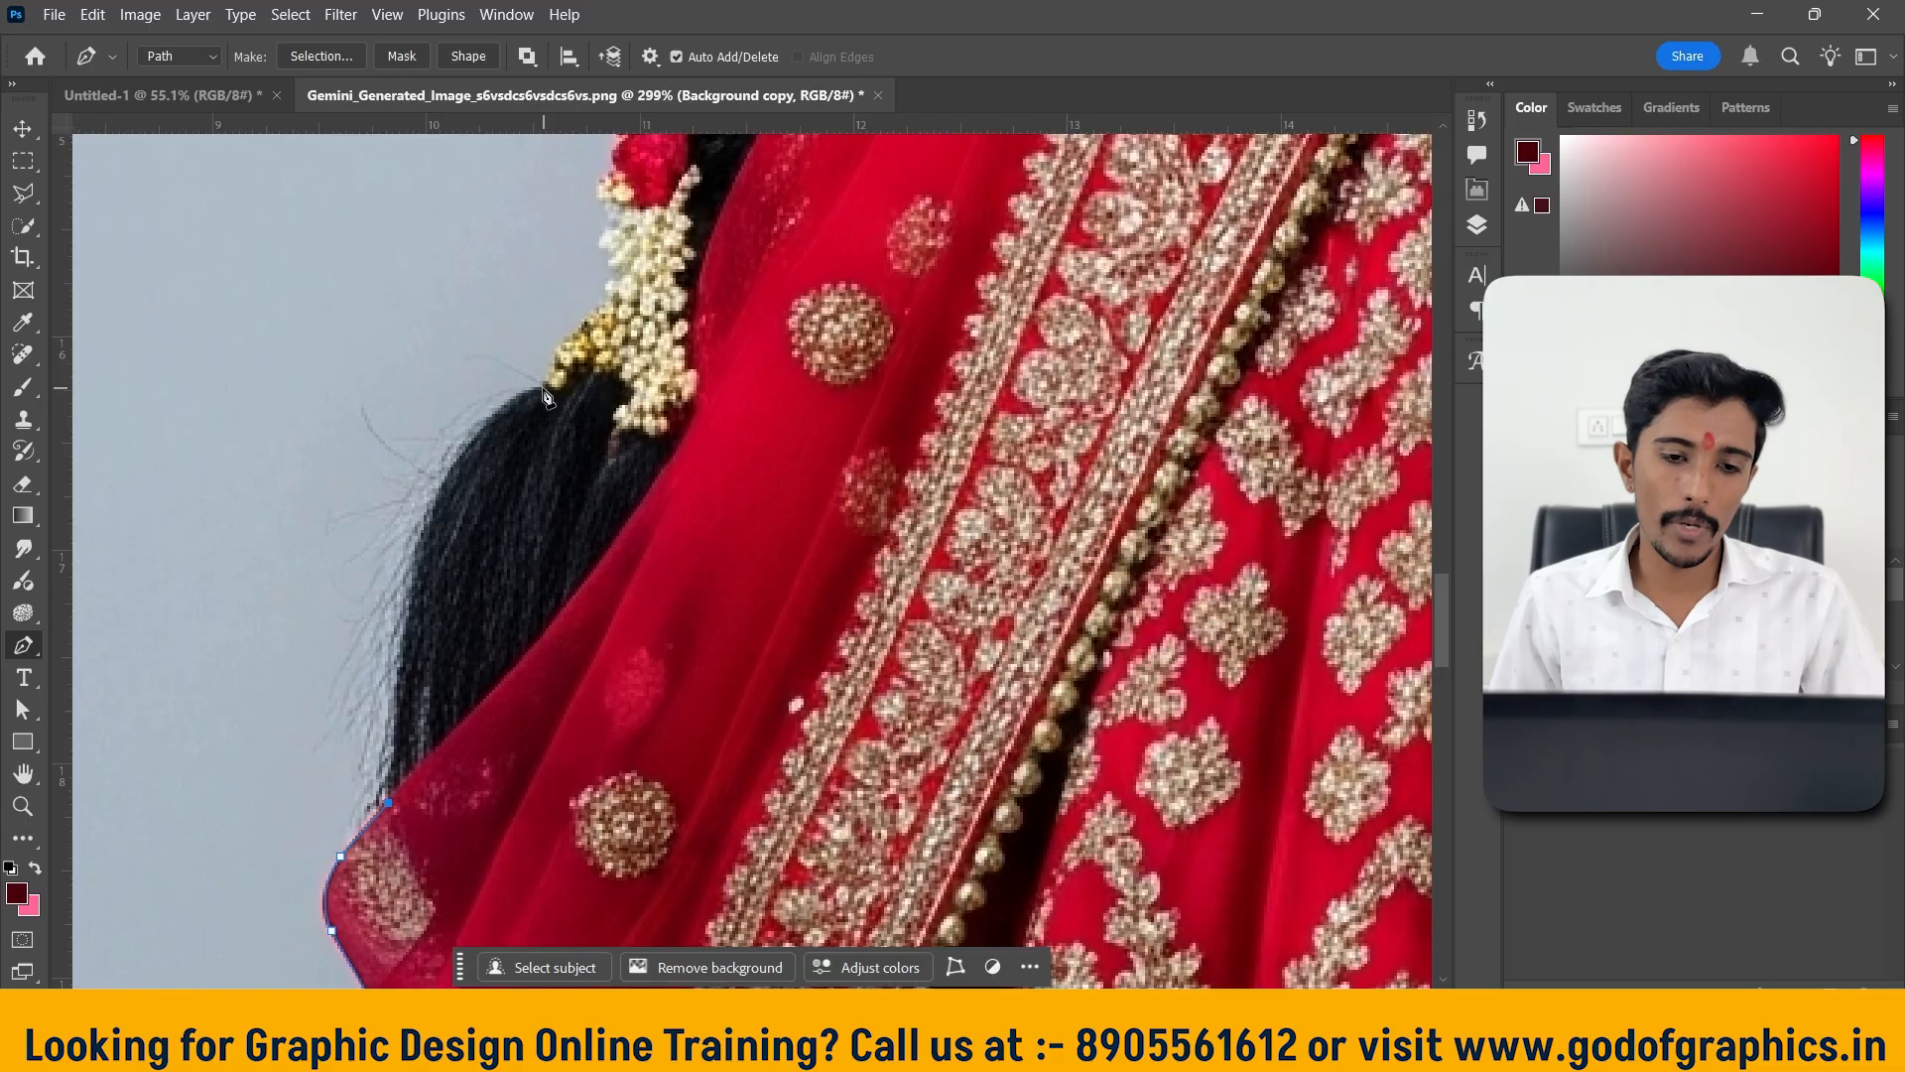
left_click_drag(541, 386, 702, 339)
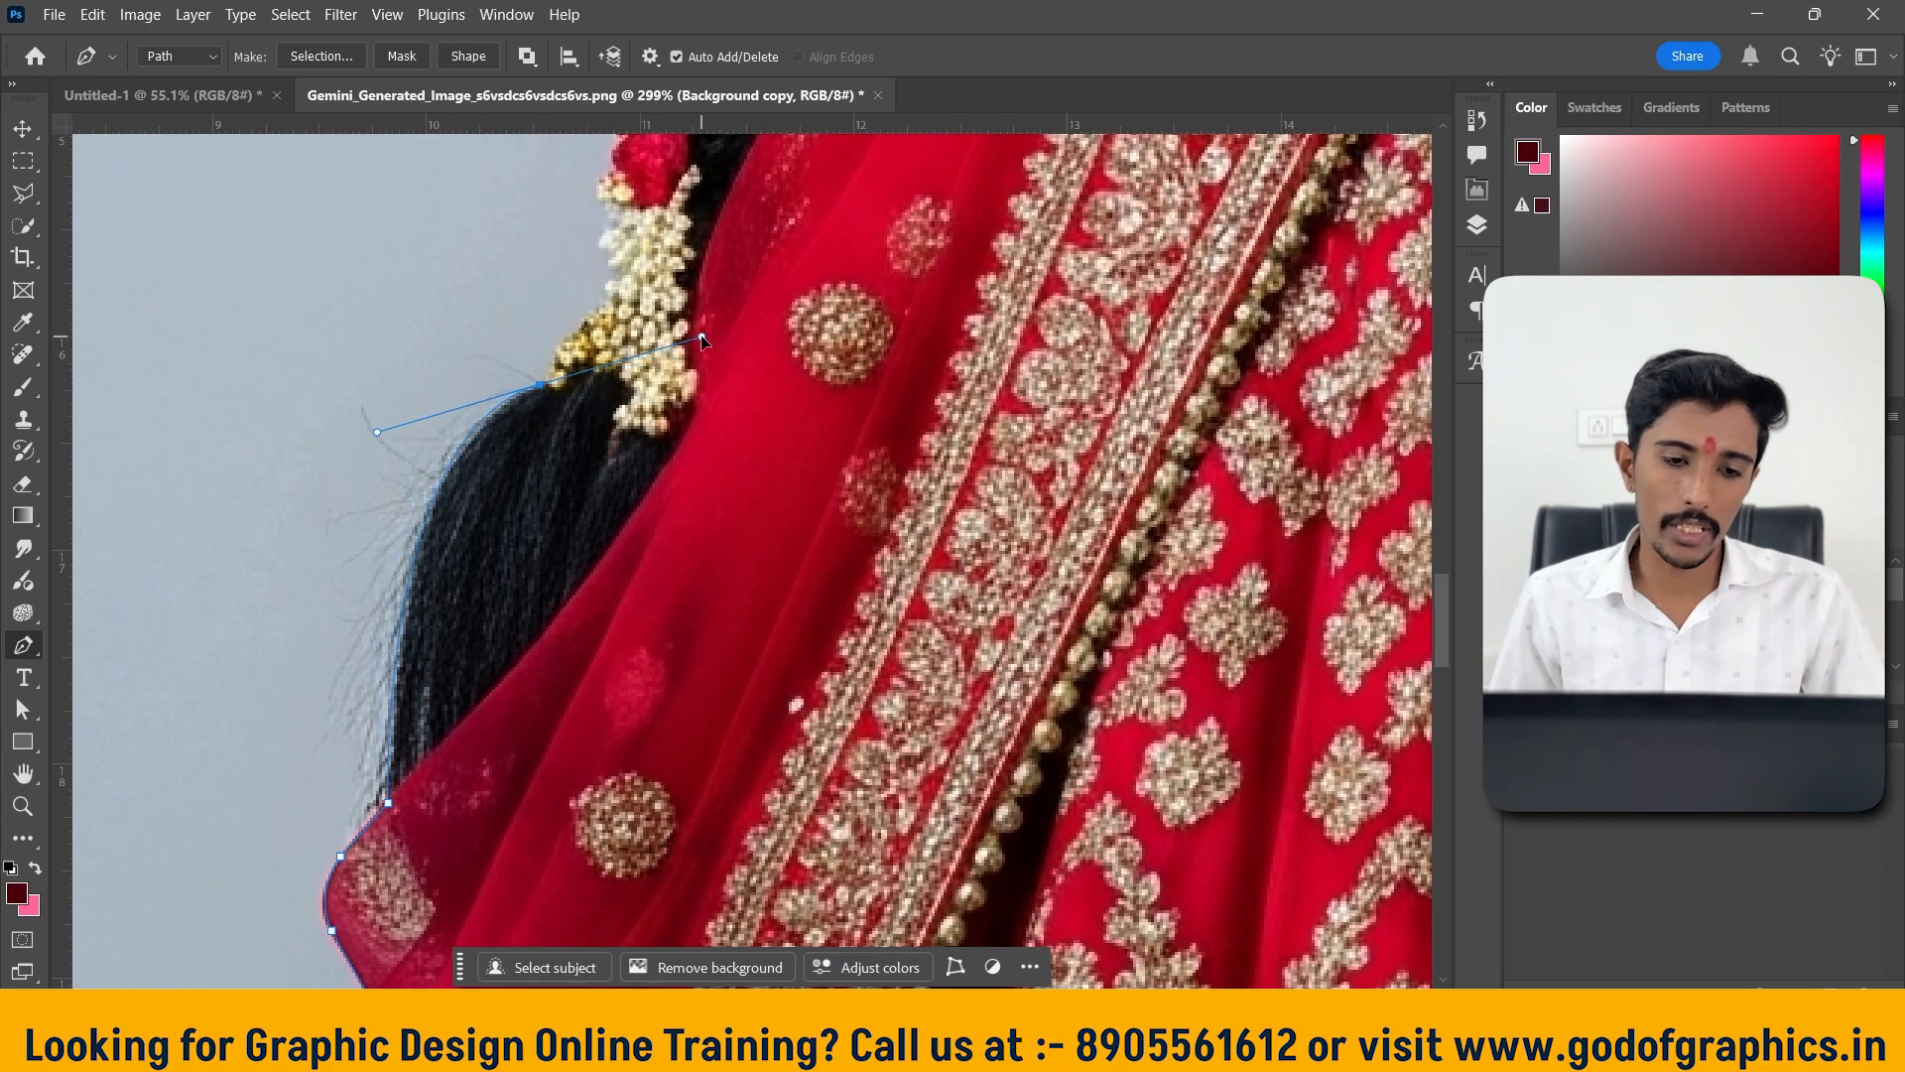
left_click(542, 387, "alt")
Trace the outer edge of the yellow and white flowers with short curves up to the base of the lower pink rose
scroll(585, 402, "up", 1)
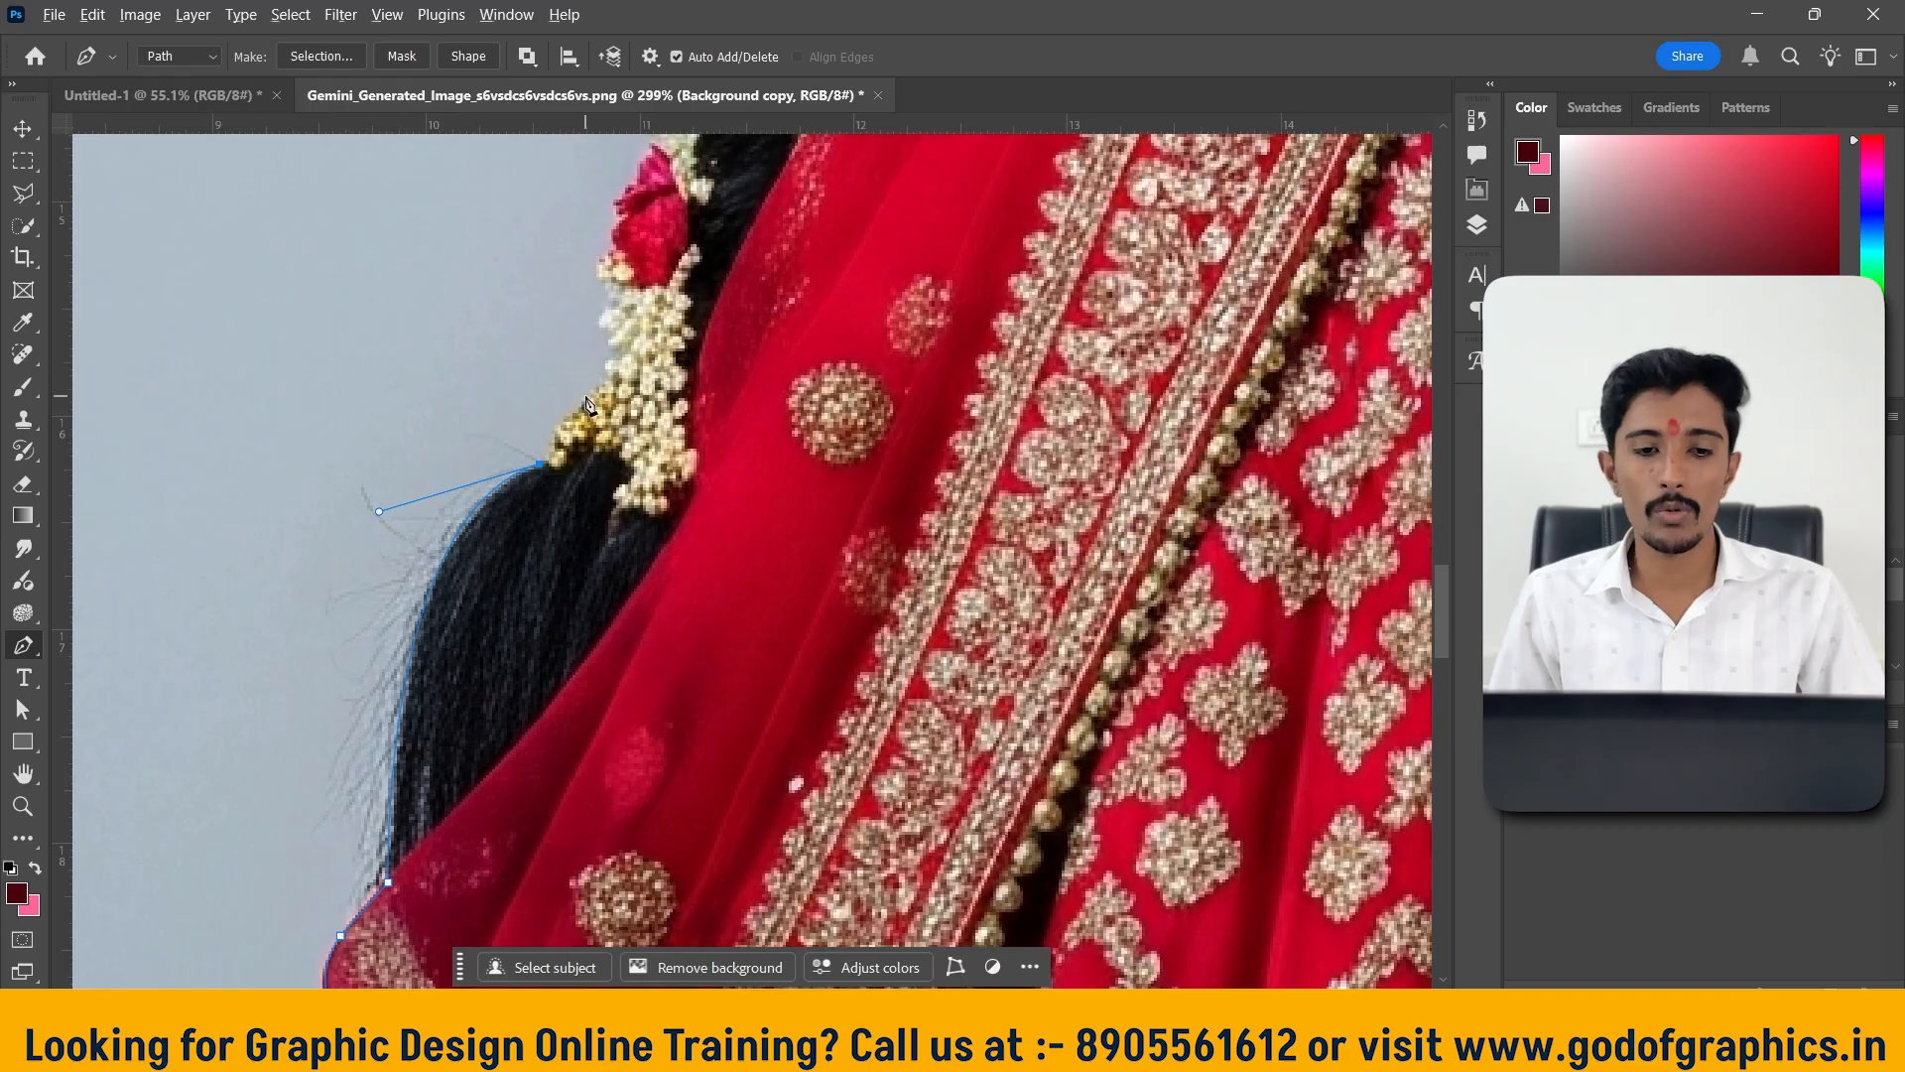
scroll(599, 399, "up", 2)
scroll(647, 406, "up", 1)
scroll(600, 538, "down", 2)
scroll(672, 436, "up", 1)
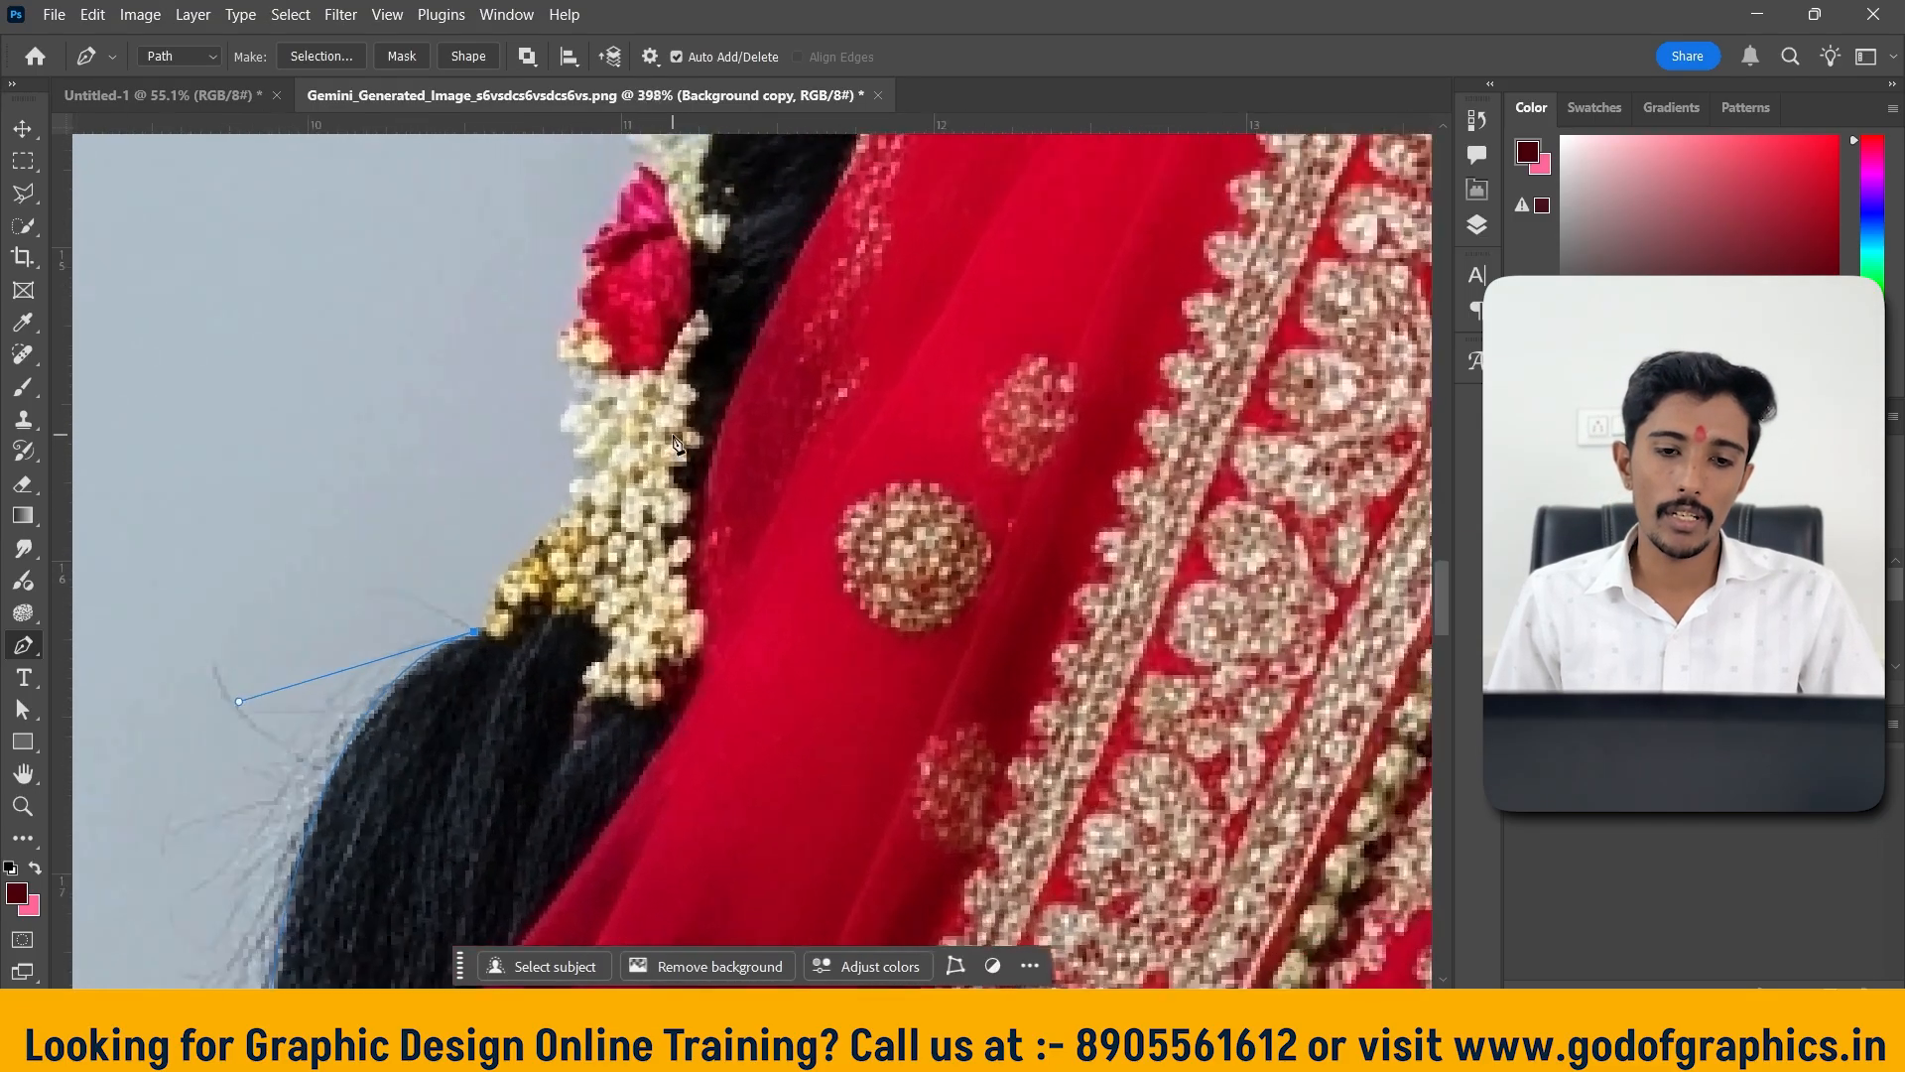
scroll(527, 543, "up", 1)
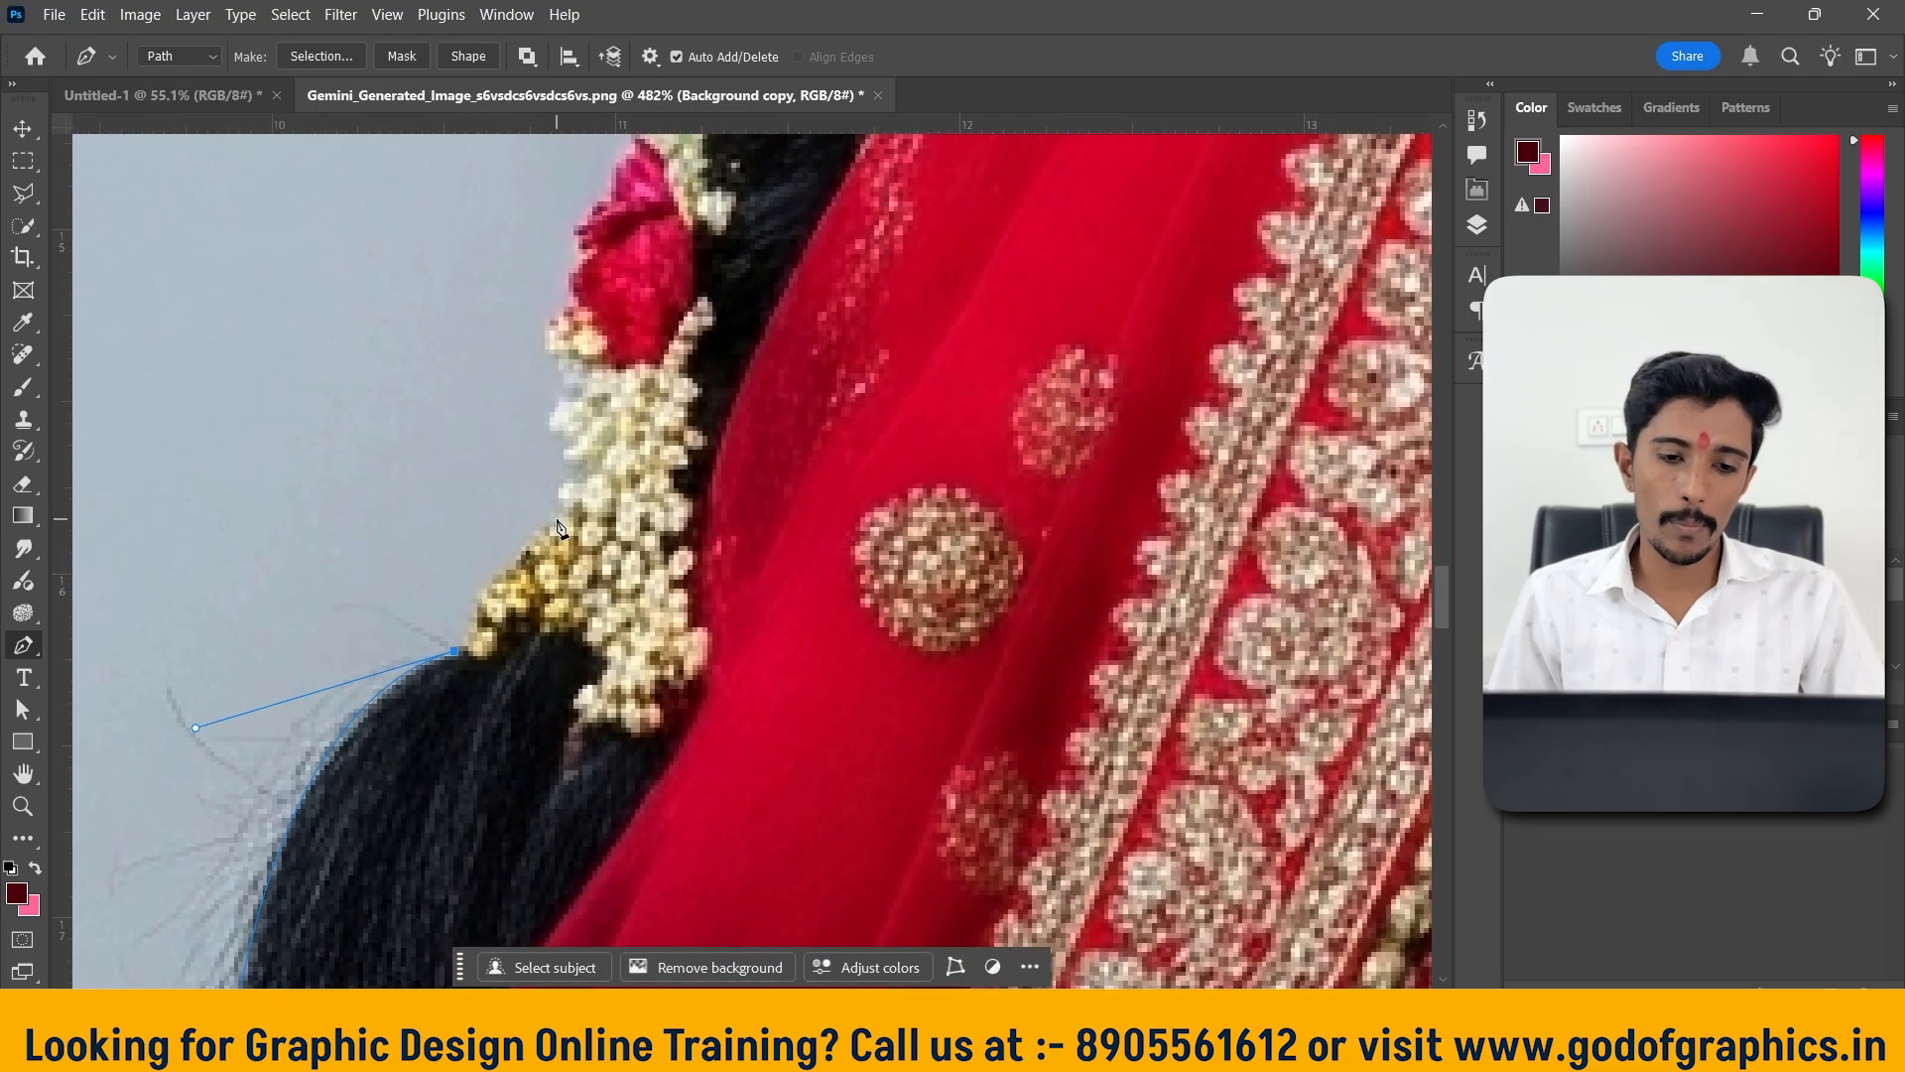
left_click_drag(554, 517, 614, 471)
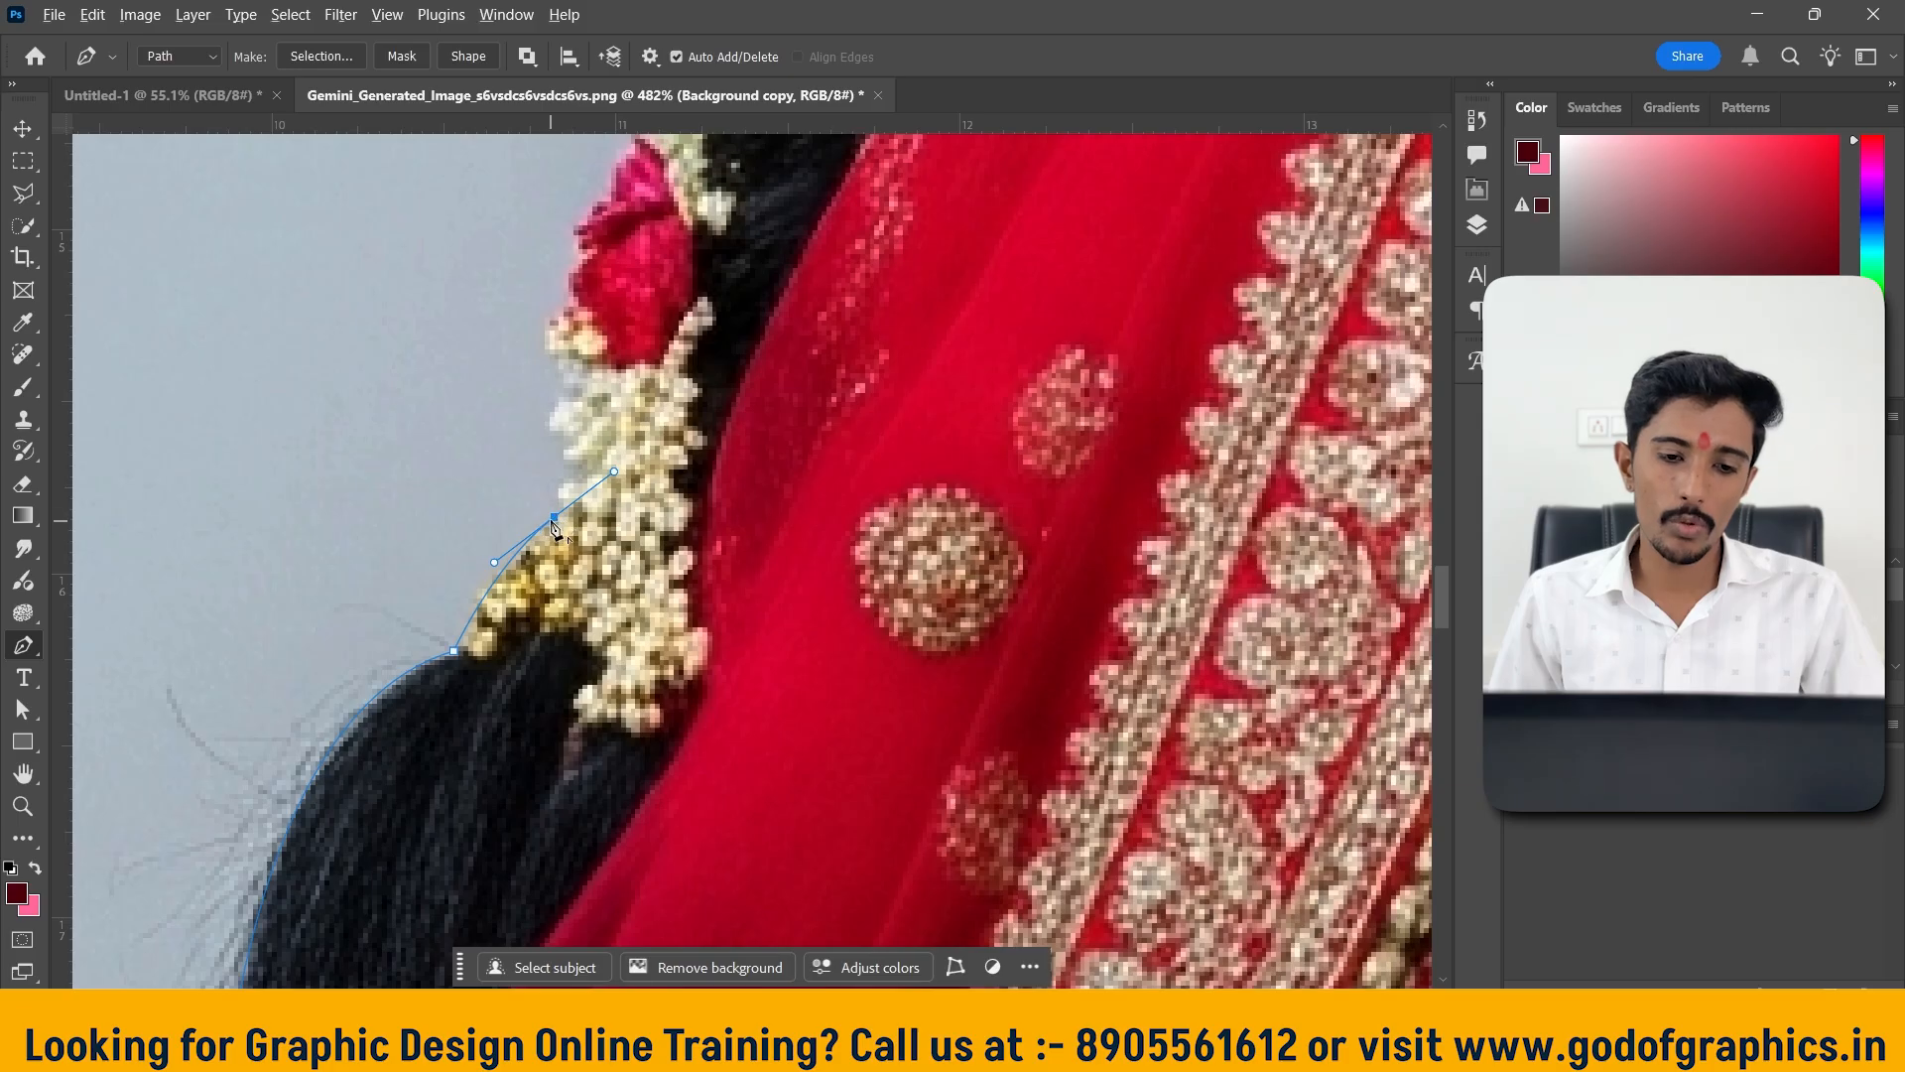
scroll(581, 488, "up", 1)
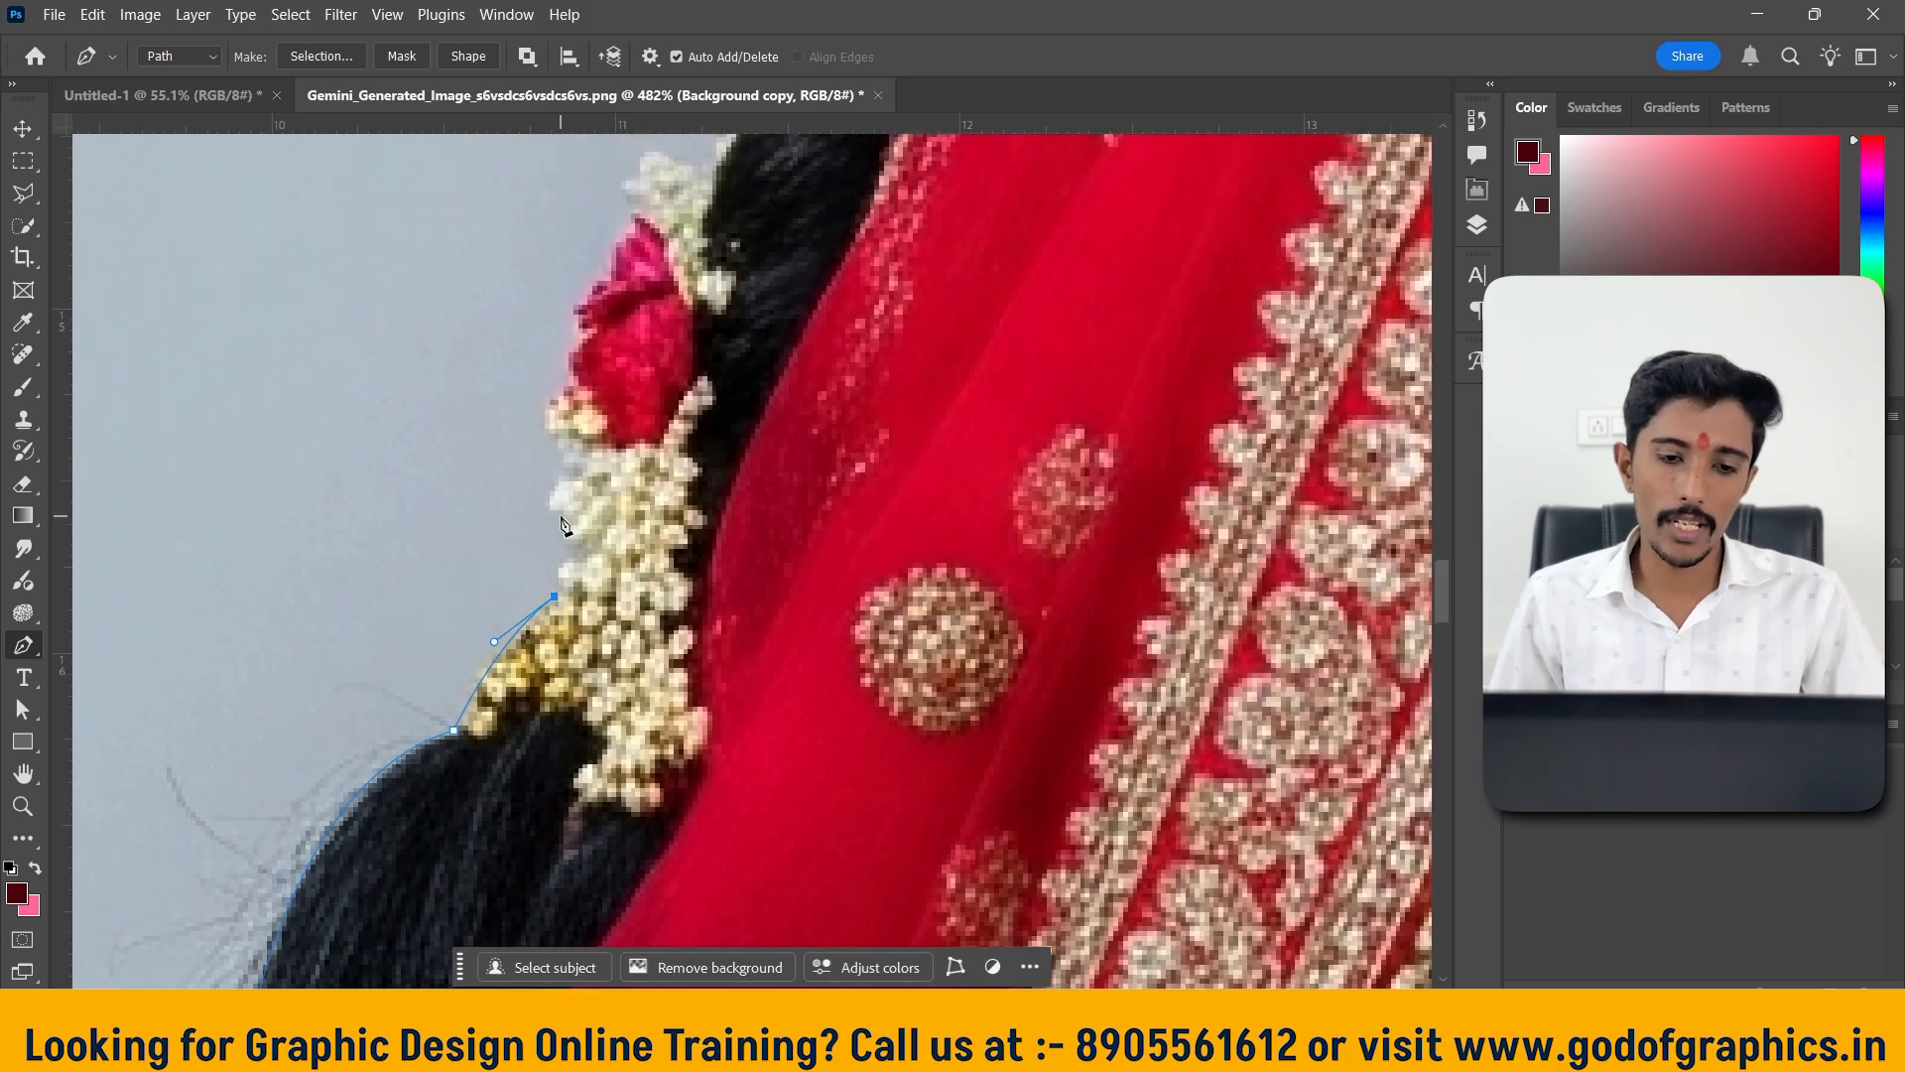
left_click_drag(553, 509, 616, 347)
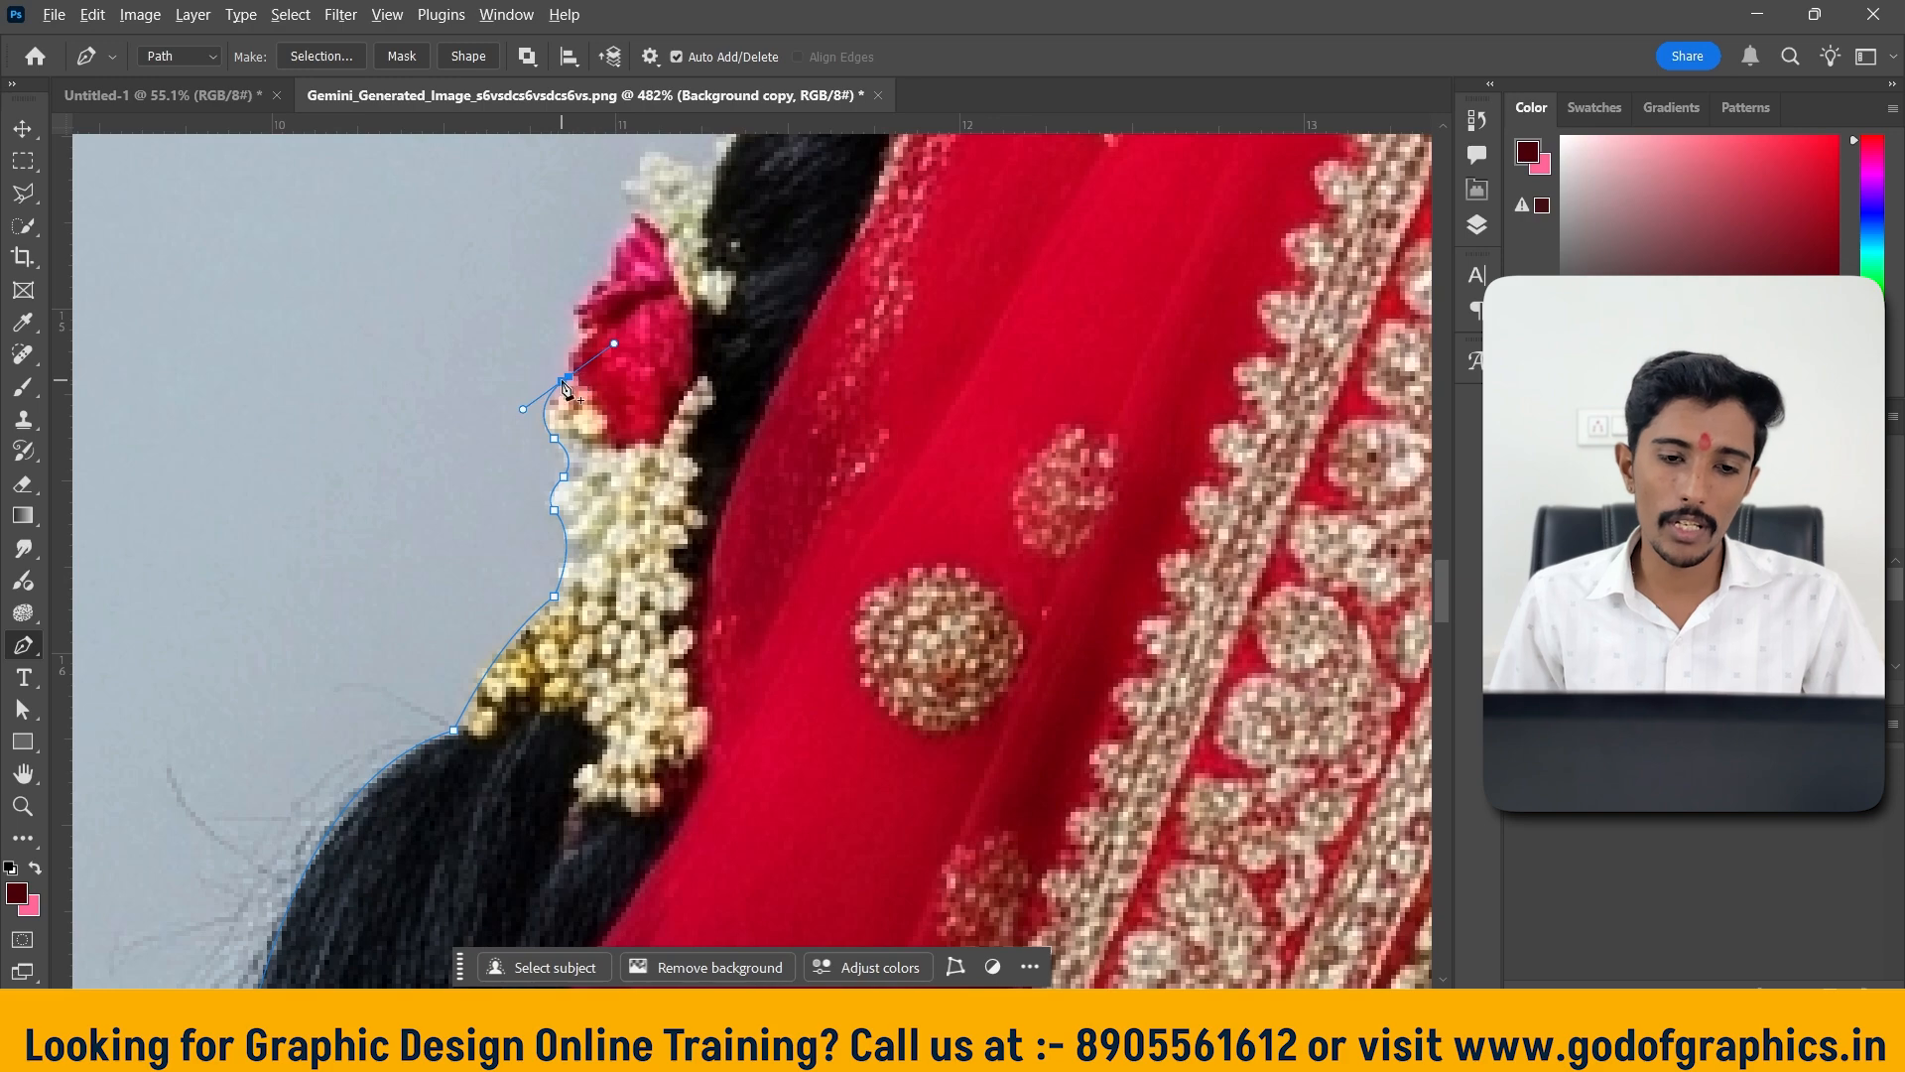
Trace the lower pink rose's outer edge with curved anchors up to its tip and remove the last anchor's outgoing handle
scroll(555, 538, "down", 6)
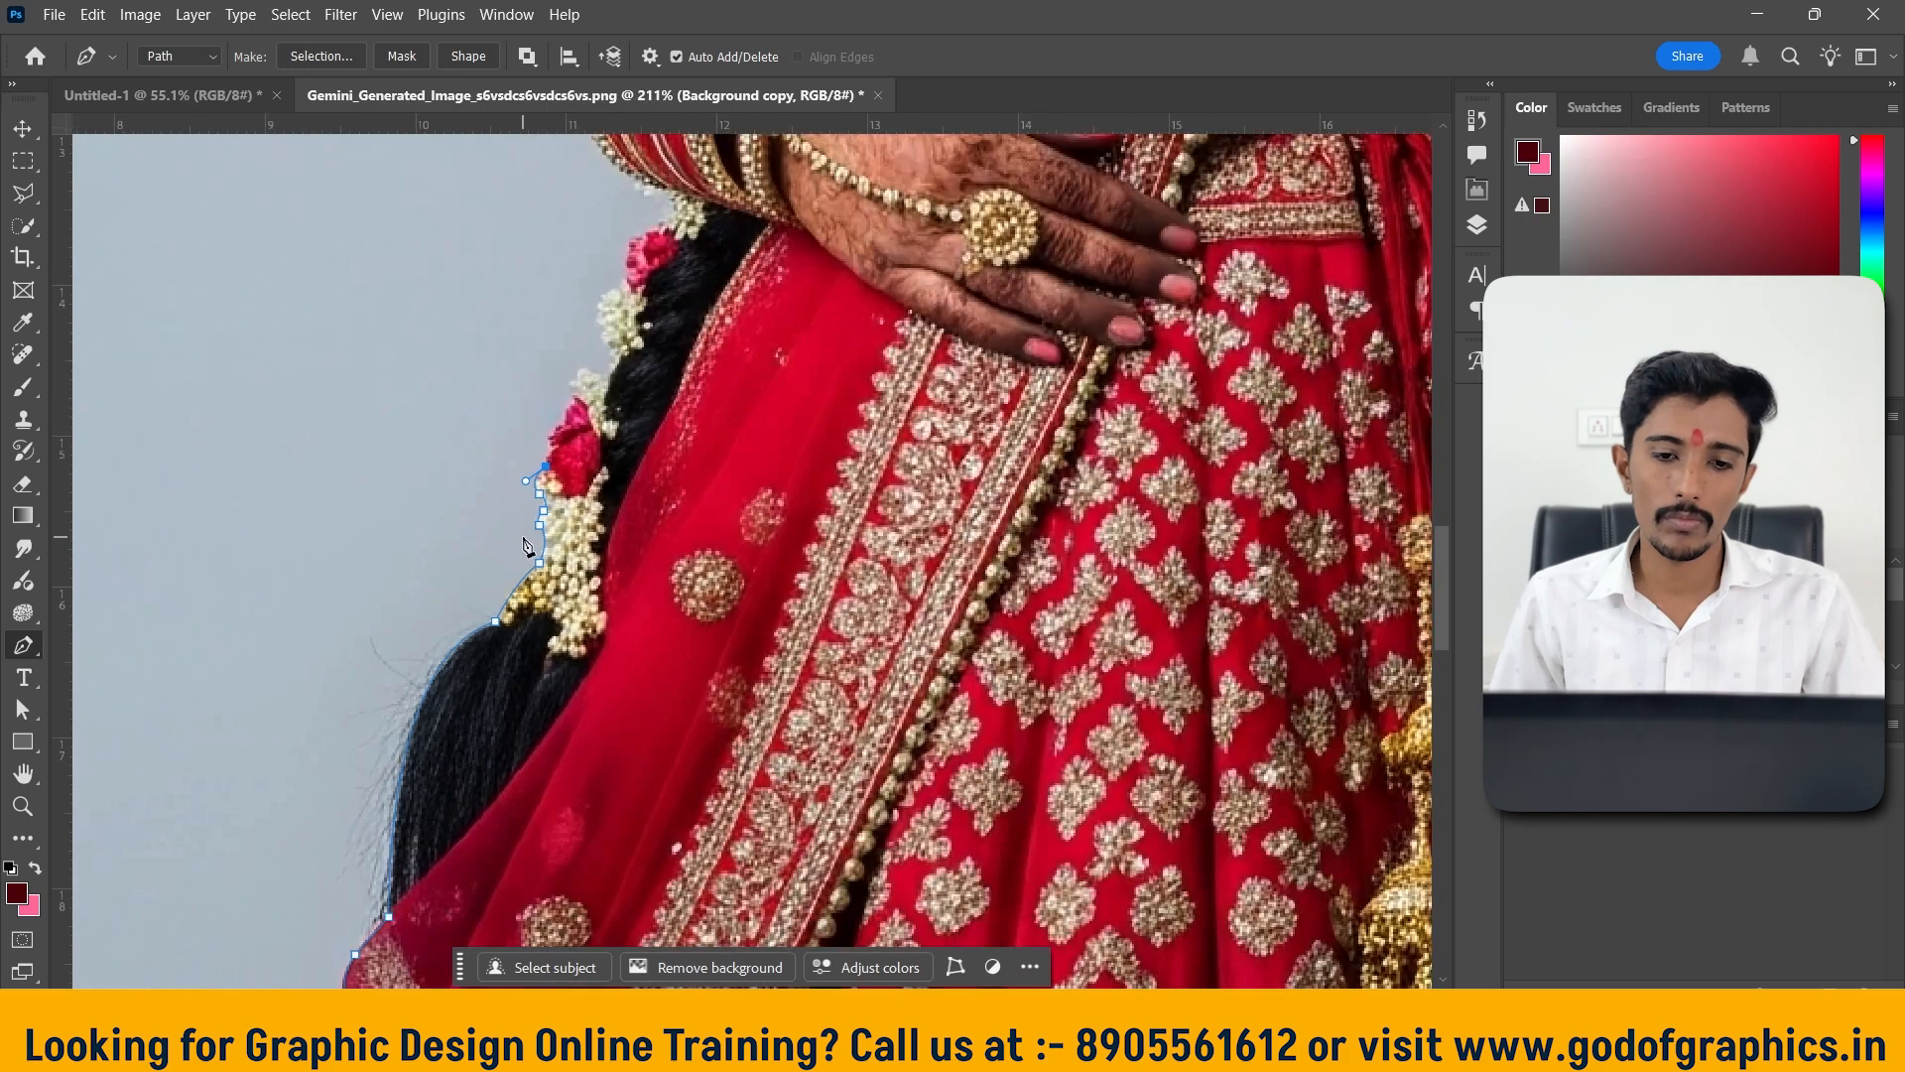
scroll(556, 518, "up", 3)
scroll(585, 550, "up", 6)
scroll(582, 628, "up", 3)
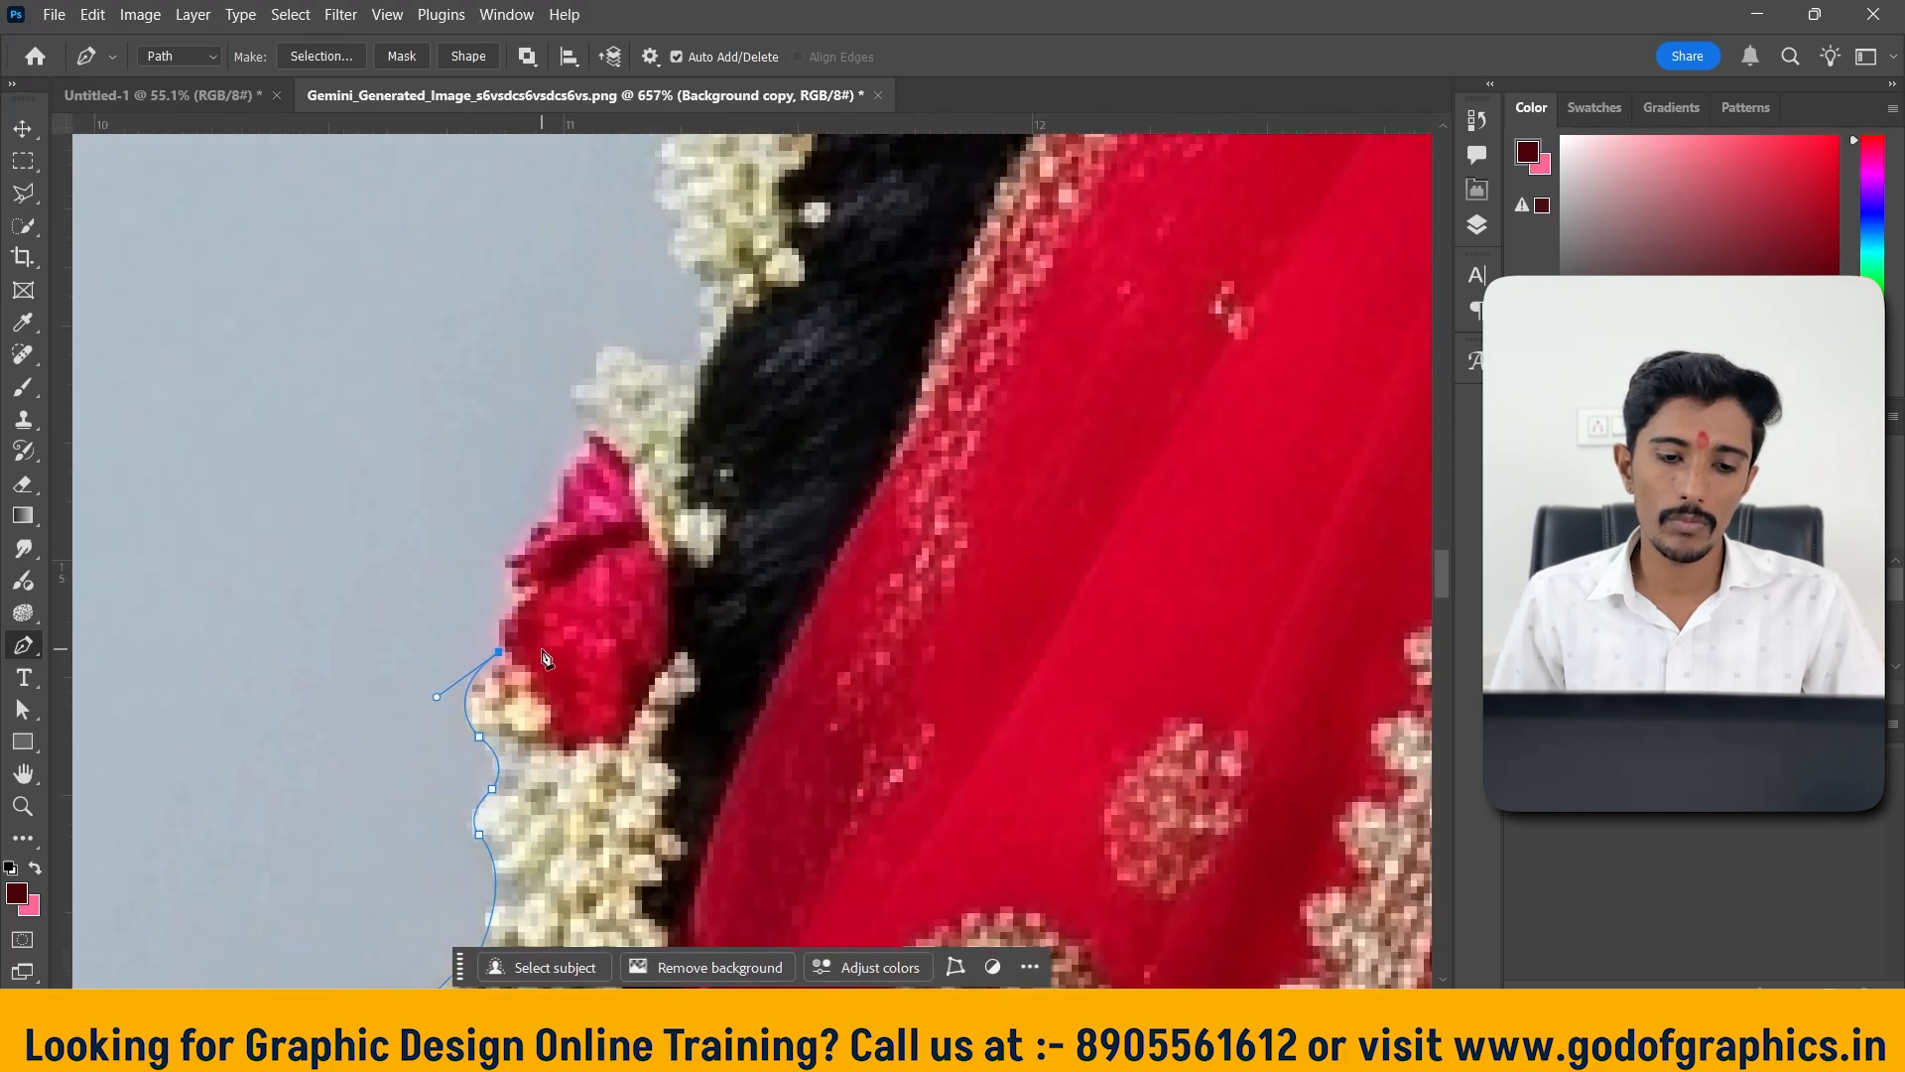
mouse_move(512, 593)
left_mouse_down()
mouse_move(546, 579)
mouse_move(522, 573)
left_mouse_up()
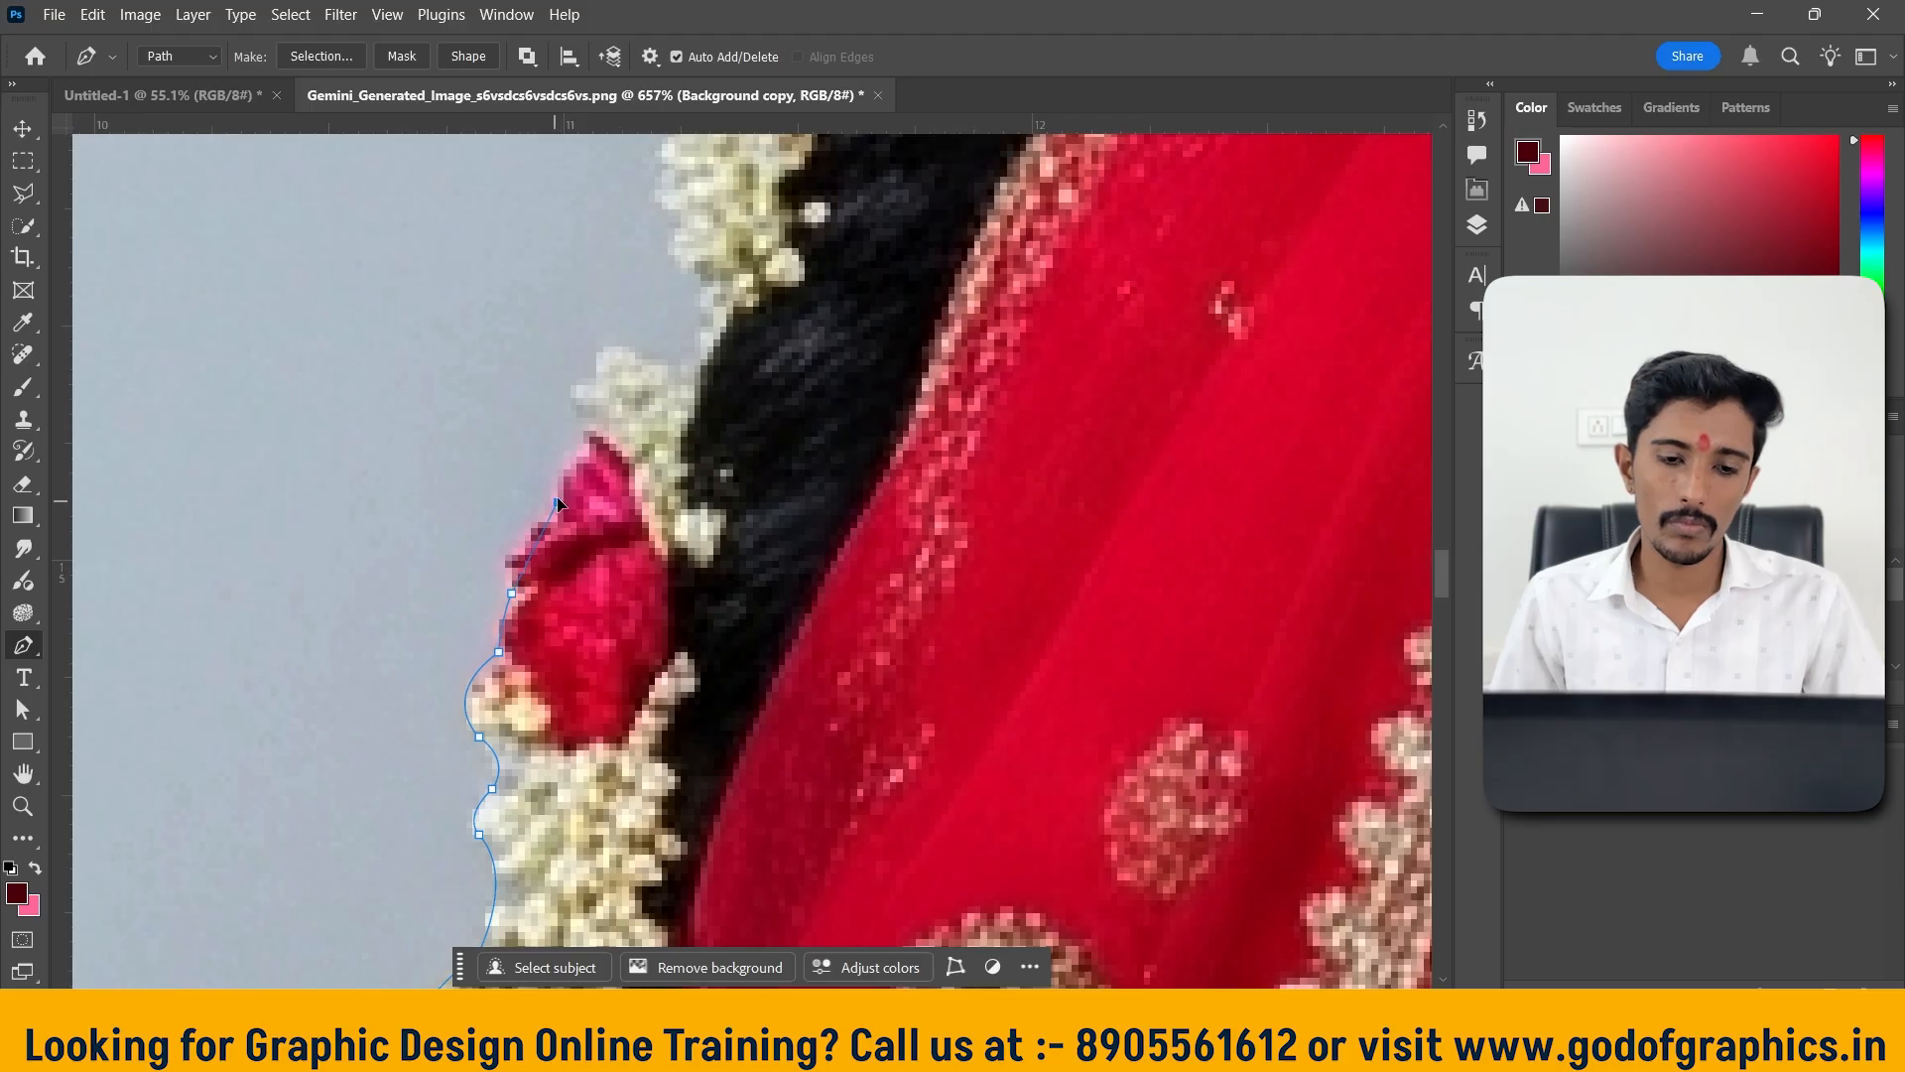
left_click_drag(580, 486, 616, 421)
left_click_drag(654, 352, 699, 396)
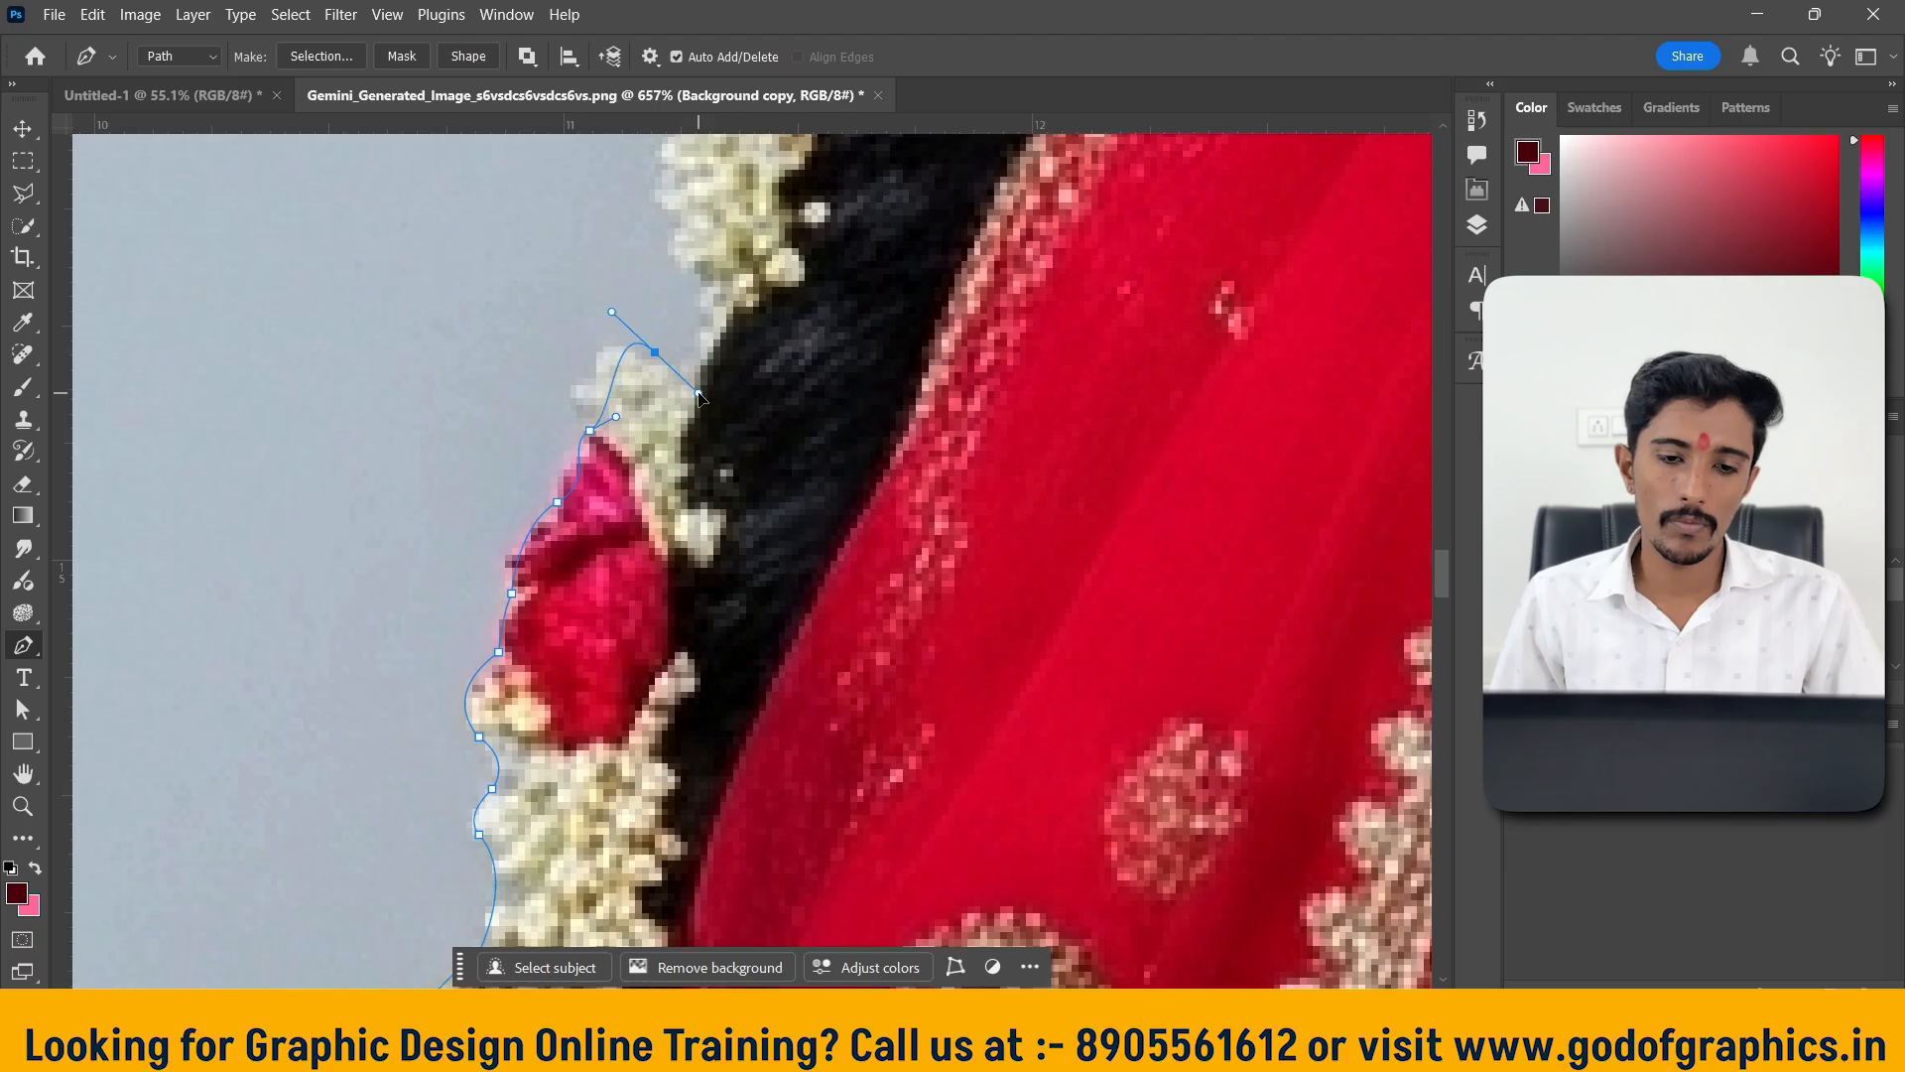
key("ctrl+z")
left_click(591, 432, "alt")
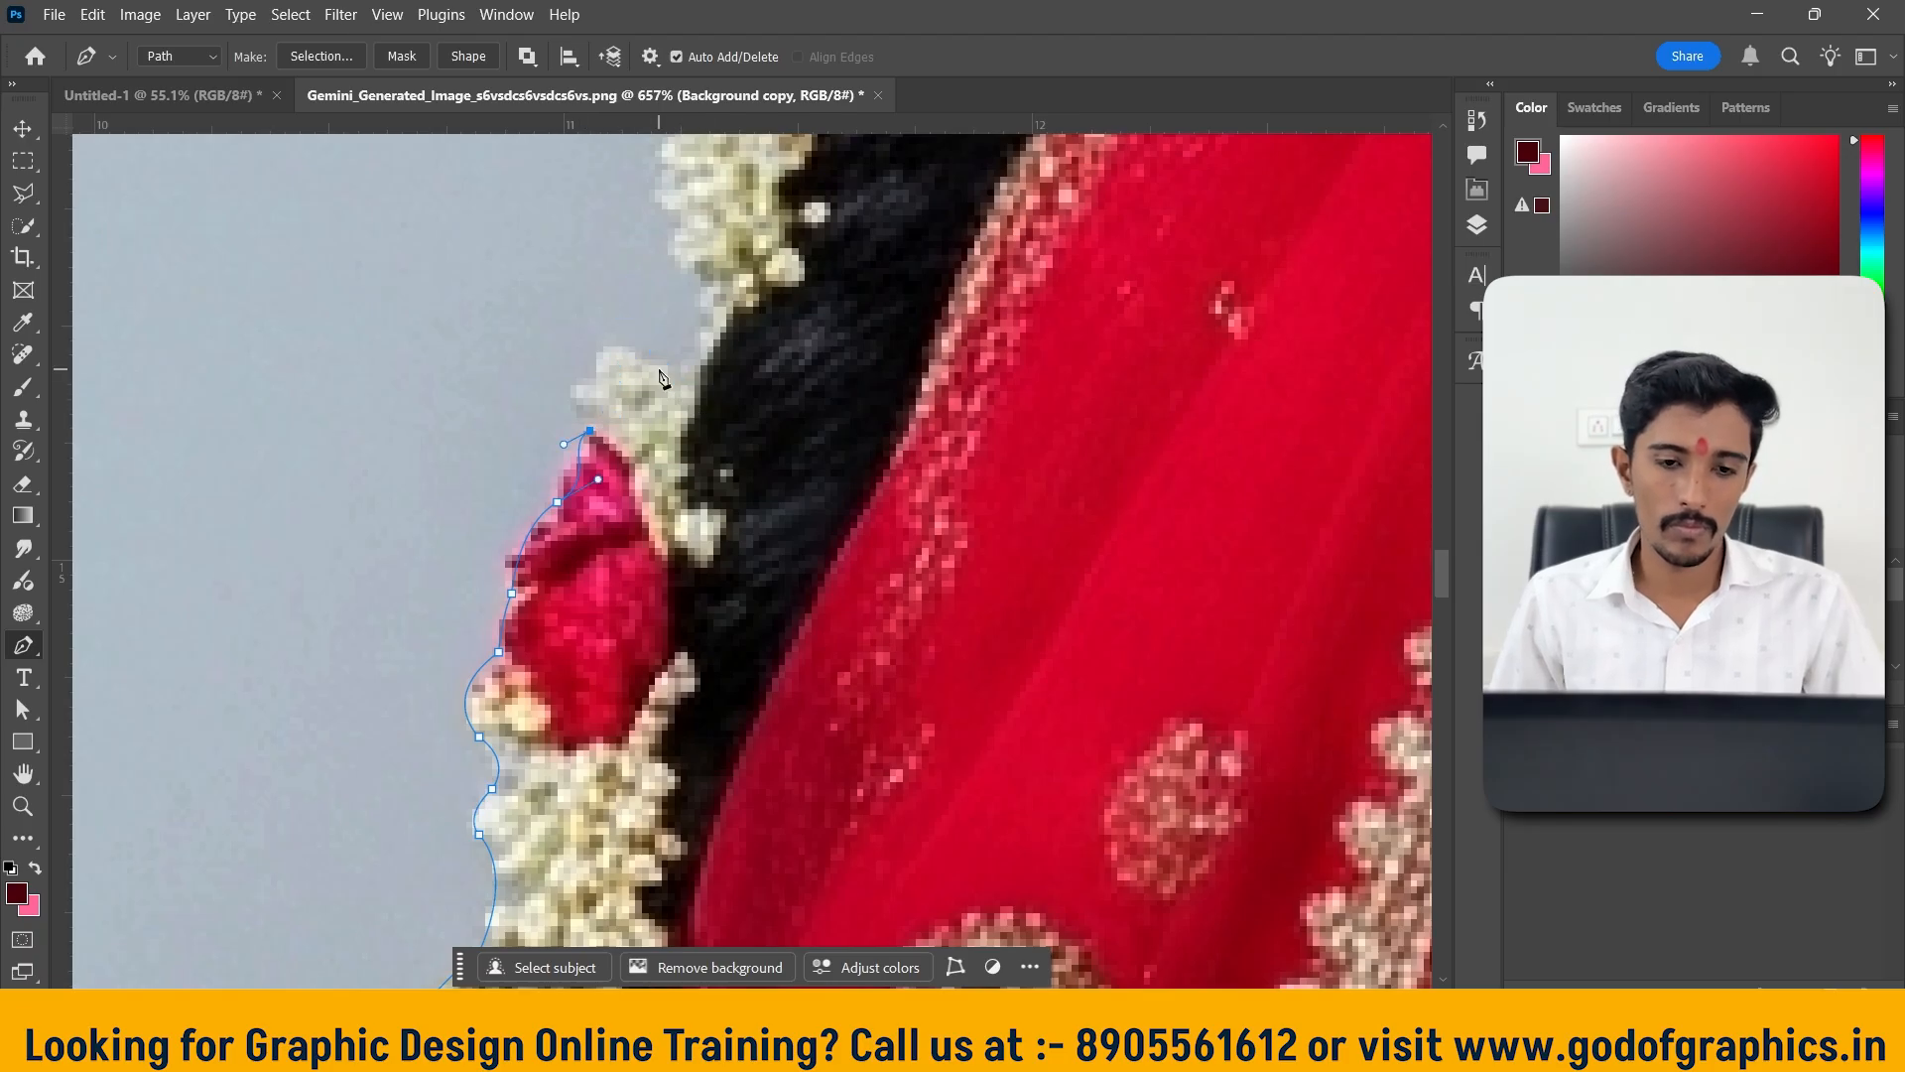
Trace over the white blossoms above the rose with one curve, then add short straight segments to the next white flower cluster
left_click_drag(683, 365, 824, 426)
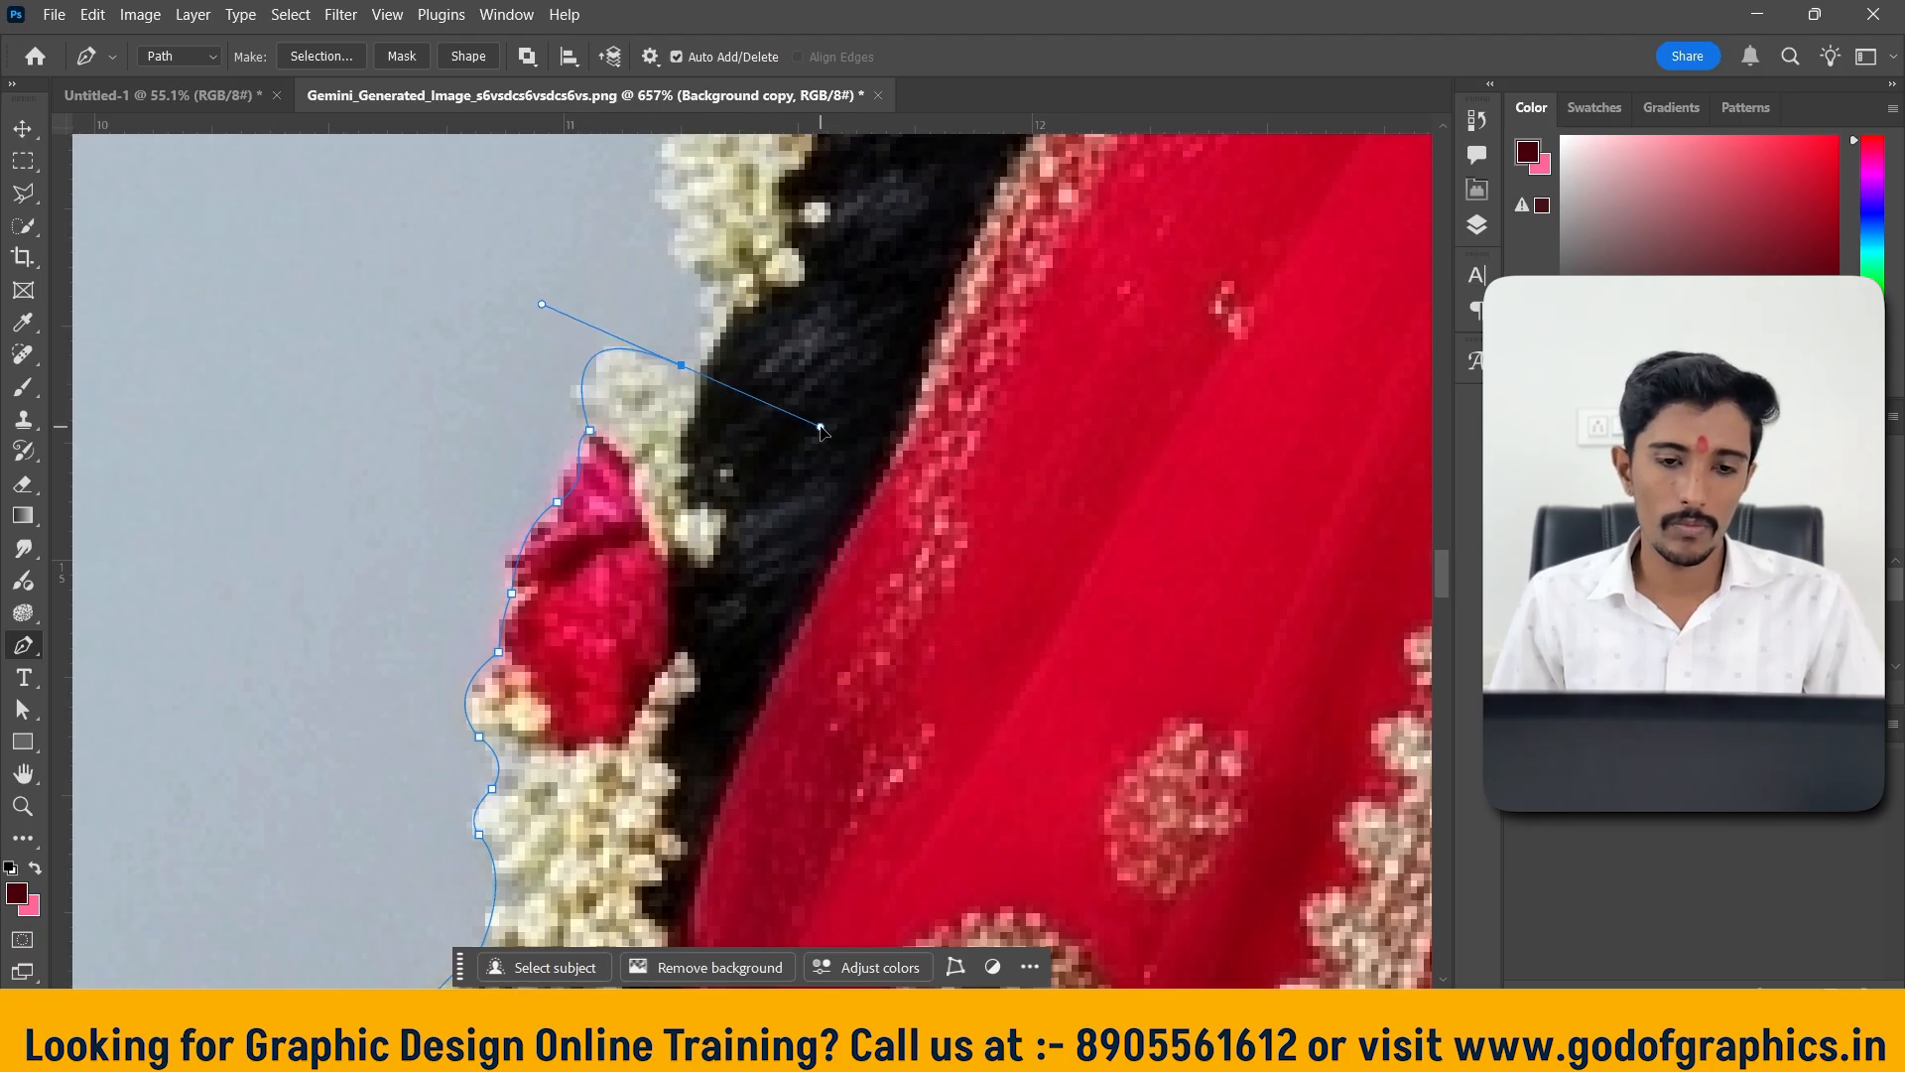
left_click(684, 366, "alt")
left_click(688, 371)
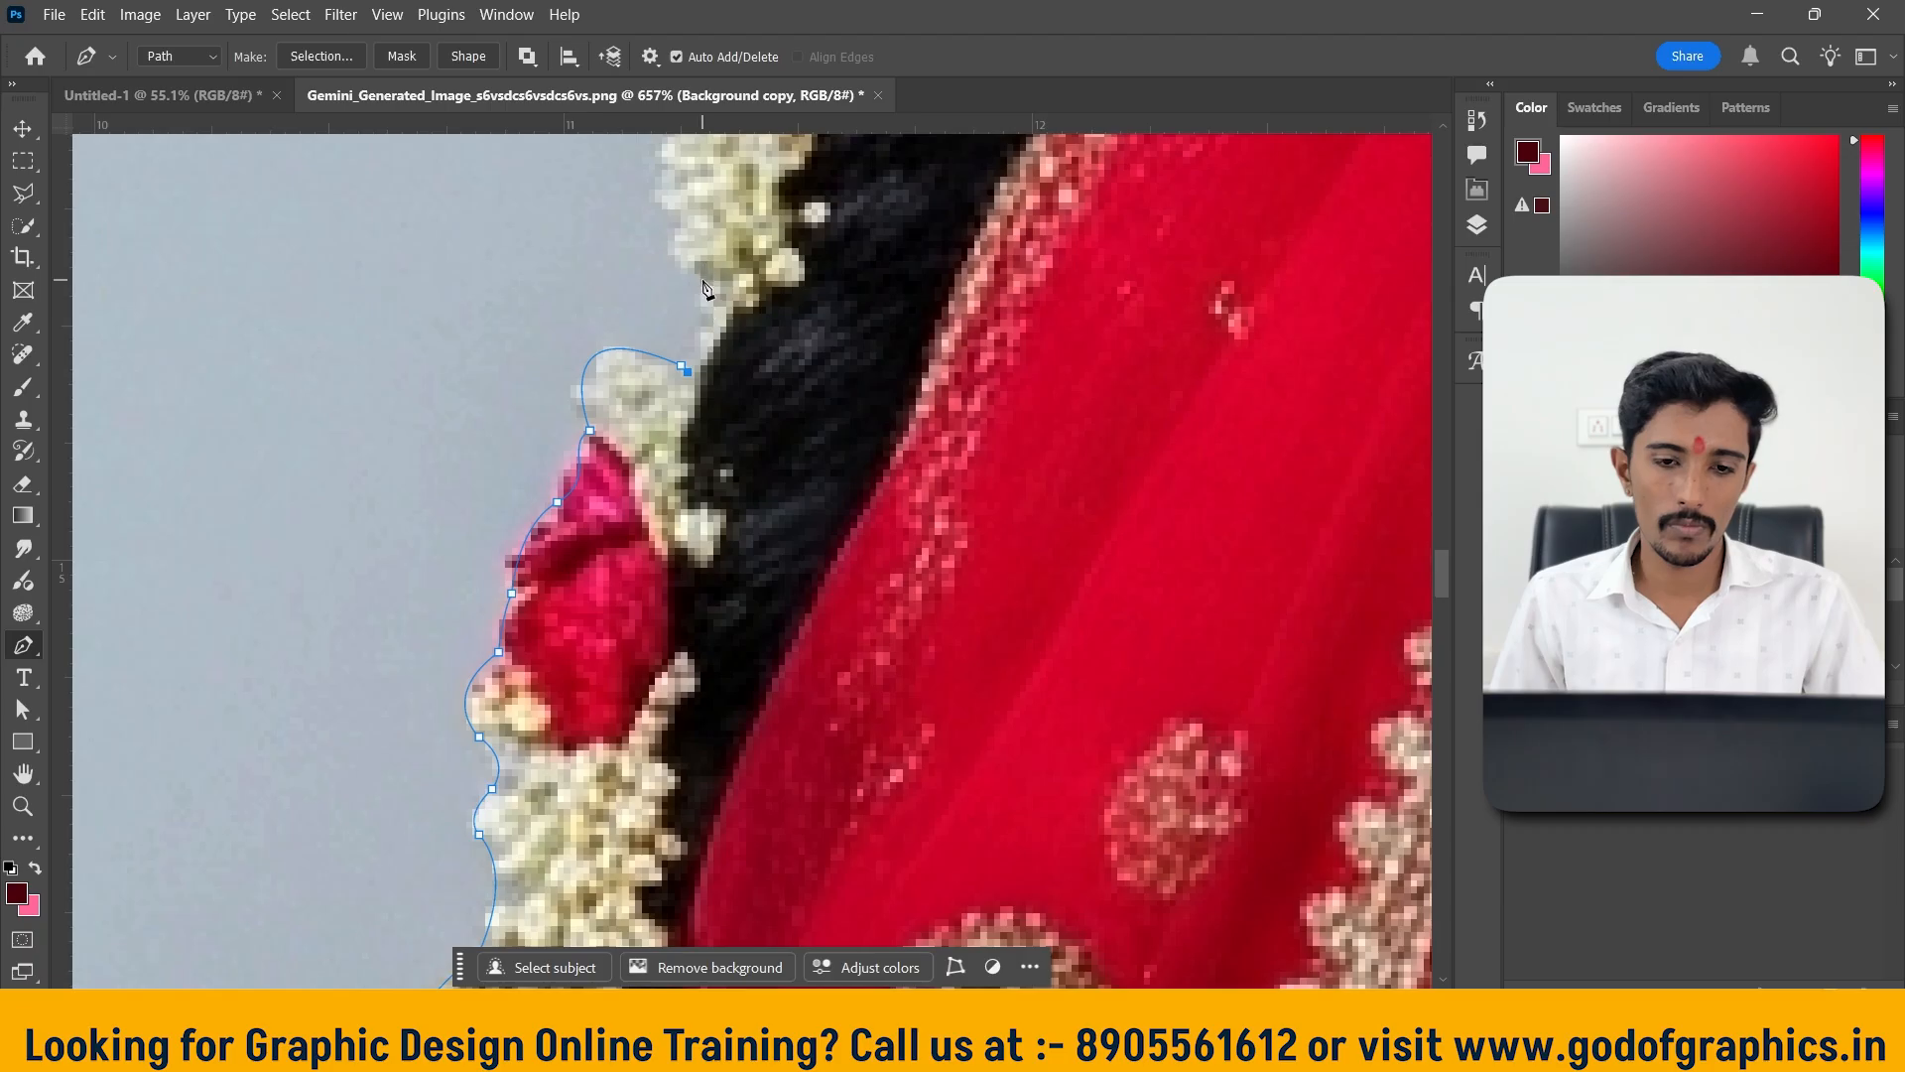
left_click(701, 283)
Trace the next white flower cluster and the pink rose above it with one curve each, removing both anchors' outgoing handles
scroll(715, 328, "up", 5)
left_click_drag(732, 356, 417, 450)
left_click(734, 358, "alt")
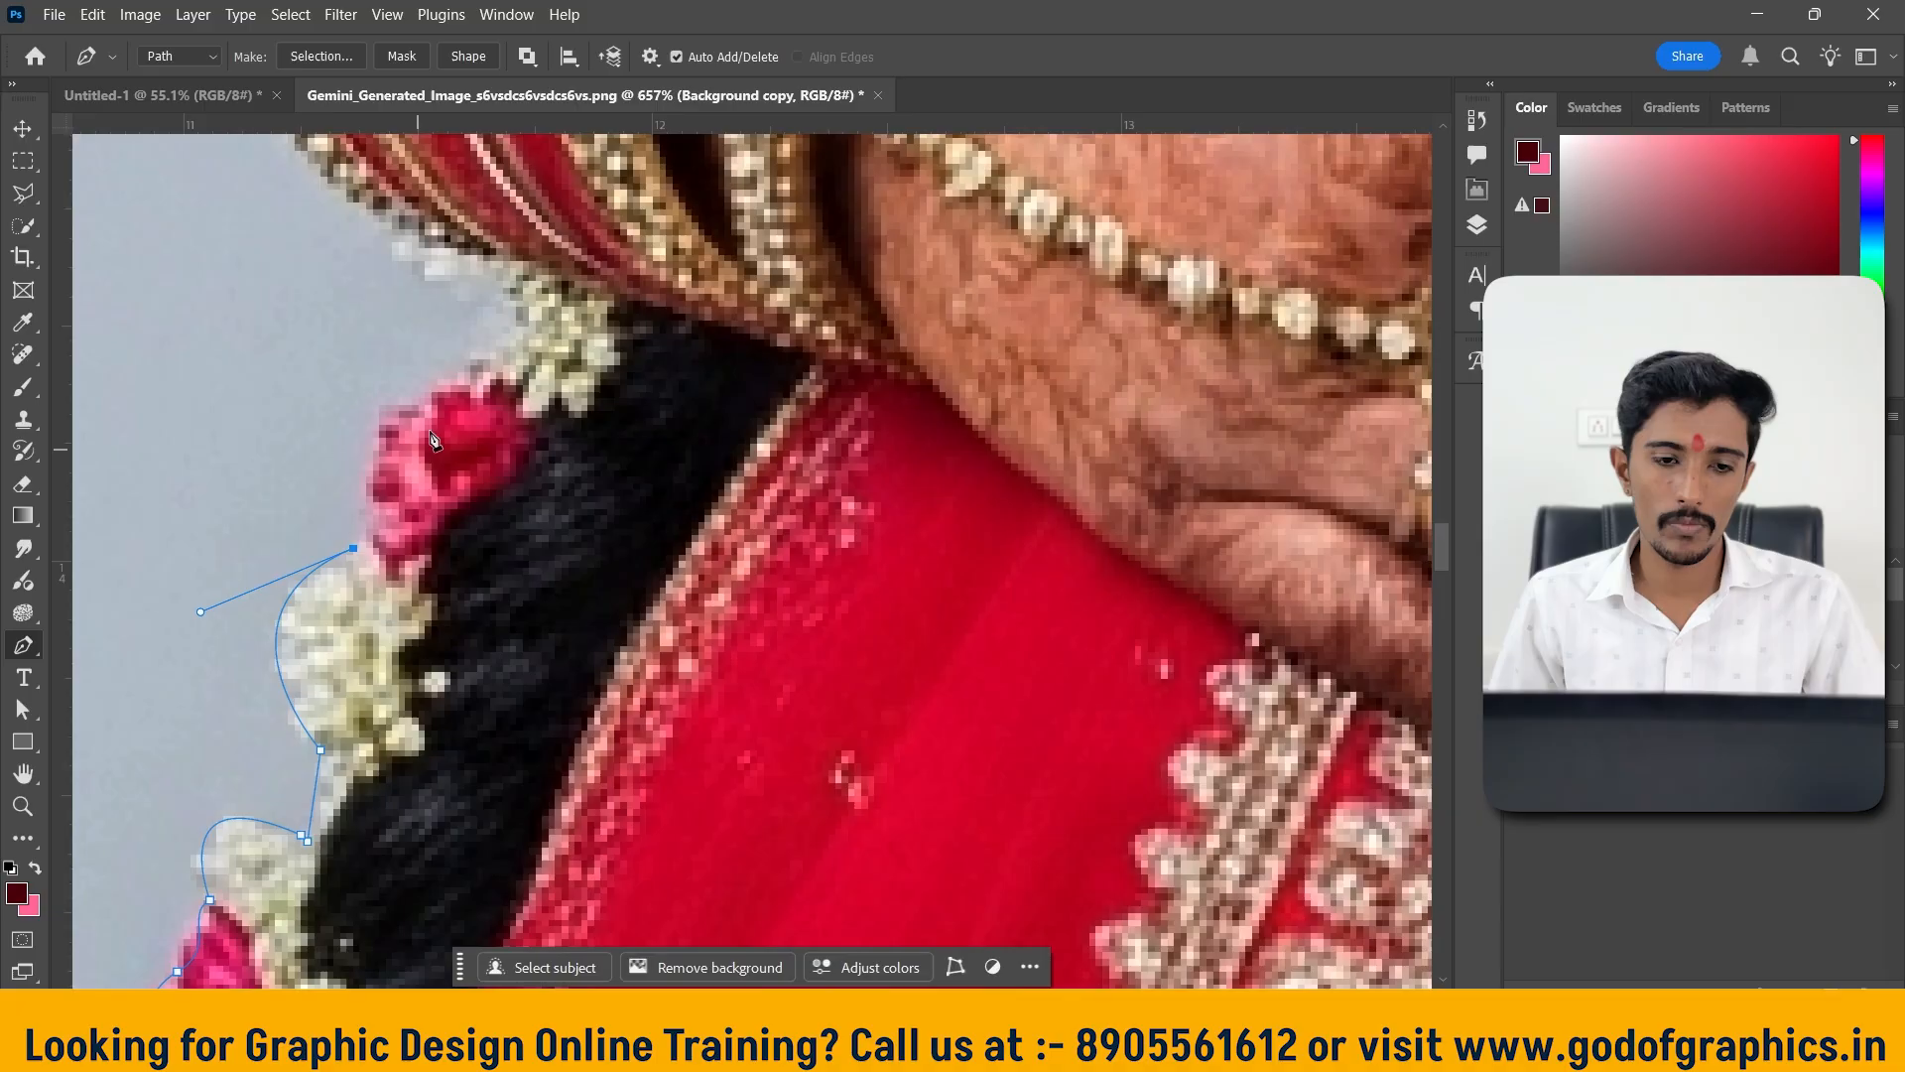
left_click_drag(471, 372, 729, 568)
left_click(471, 372, "alt")
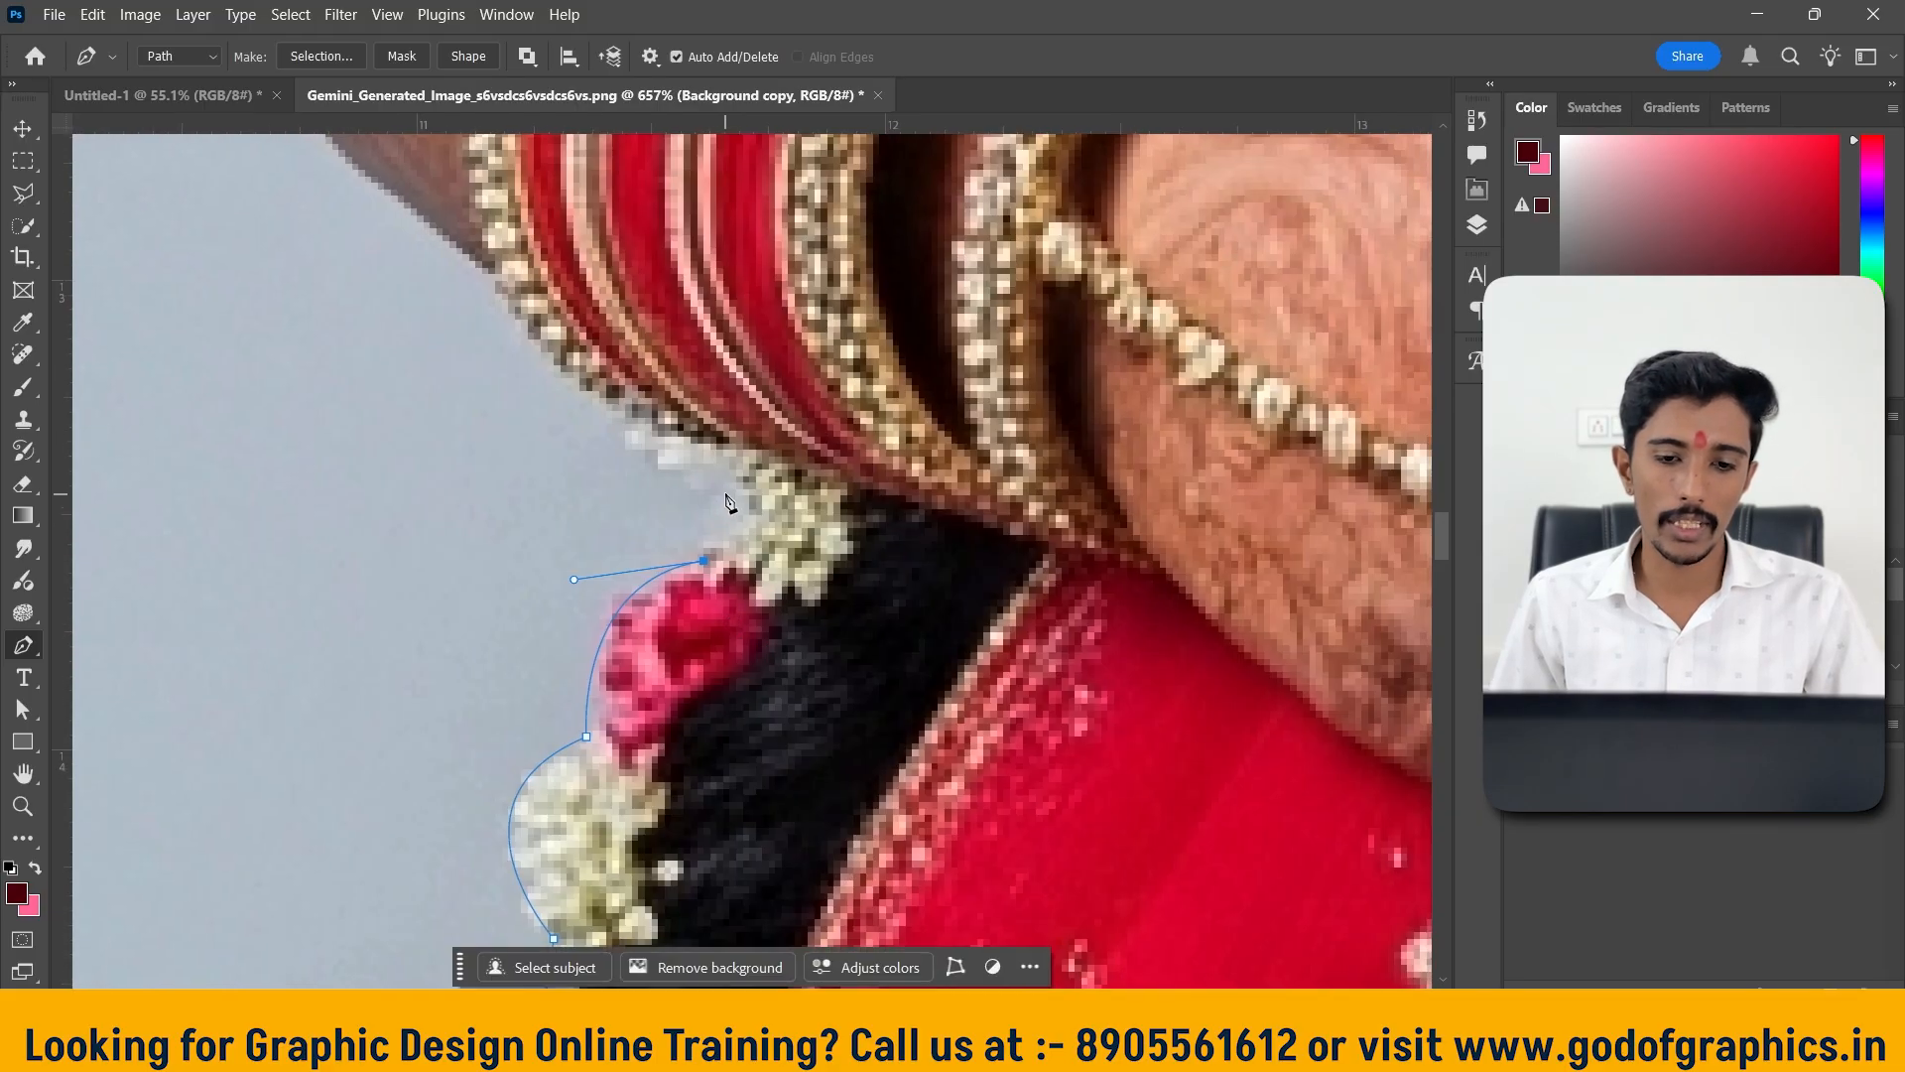
Continue the path past the blossoms below the bangles, along the bangles' outer edge and the forearm to the elbow's lower corner
left_click_drag(729, 477, 677, 440)
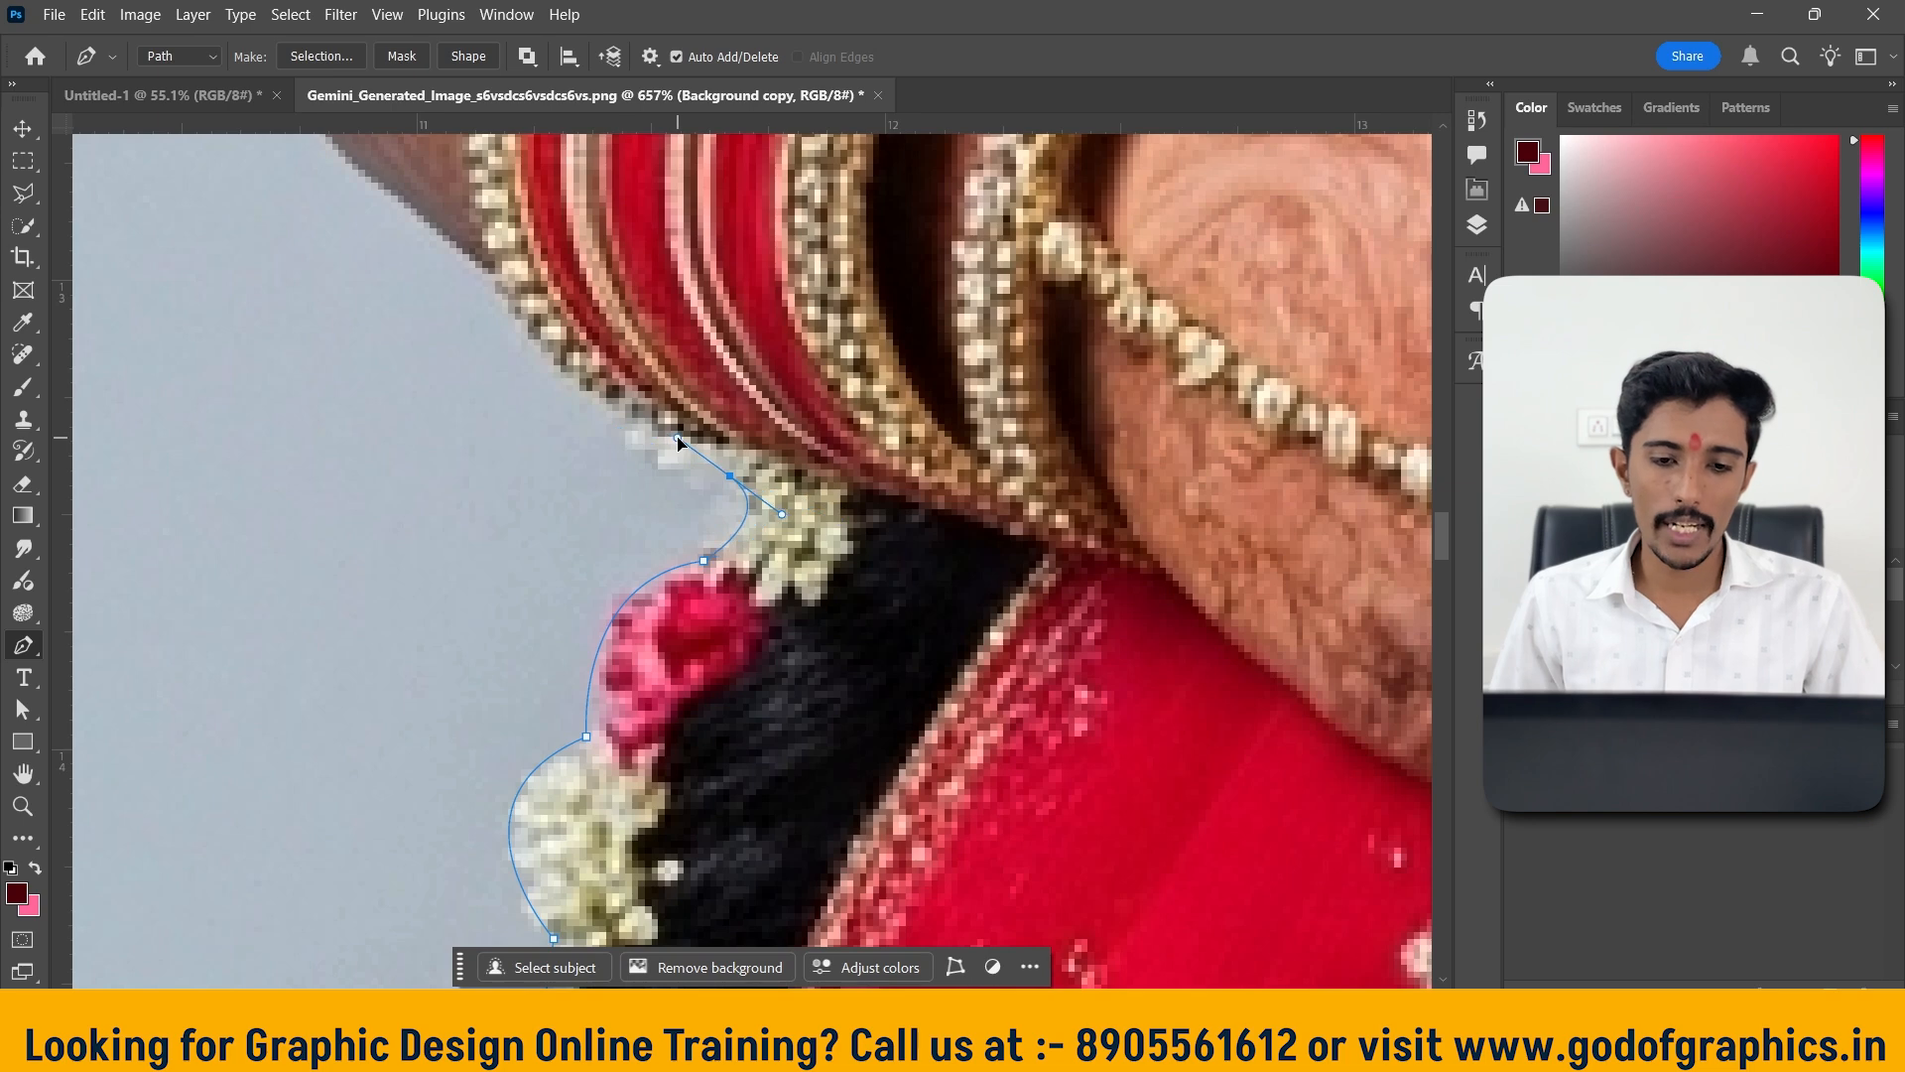
left_click(729, 477, "alt")
left_click_drag(601, 498, 805, 710)
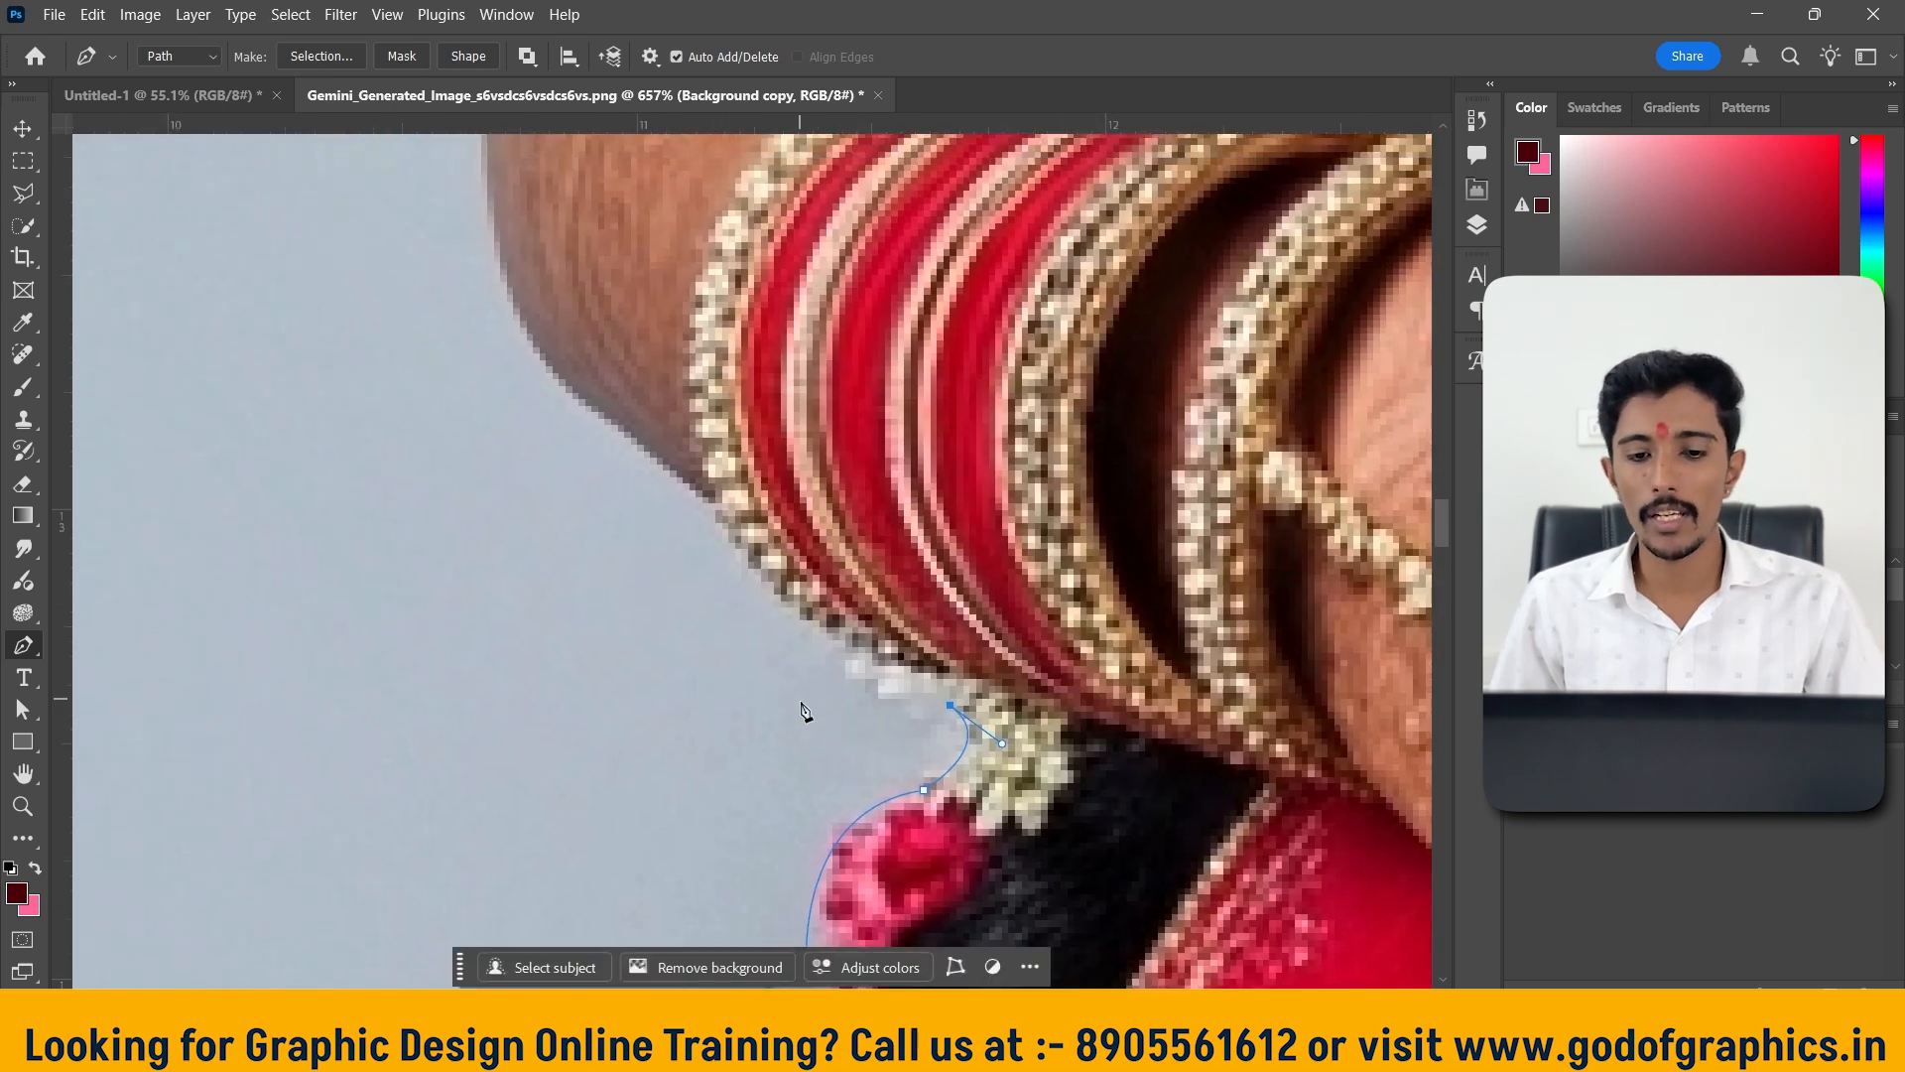
left_click(780, 592)
left_click_drag(687, 572, 777, 661)
left_click_drag(689, 611, 754, 807)
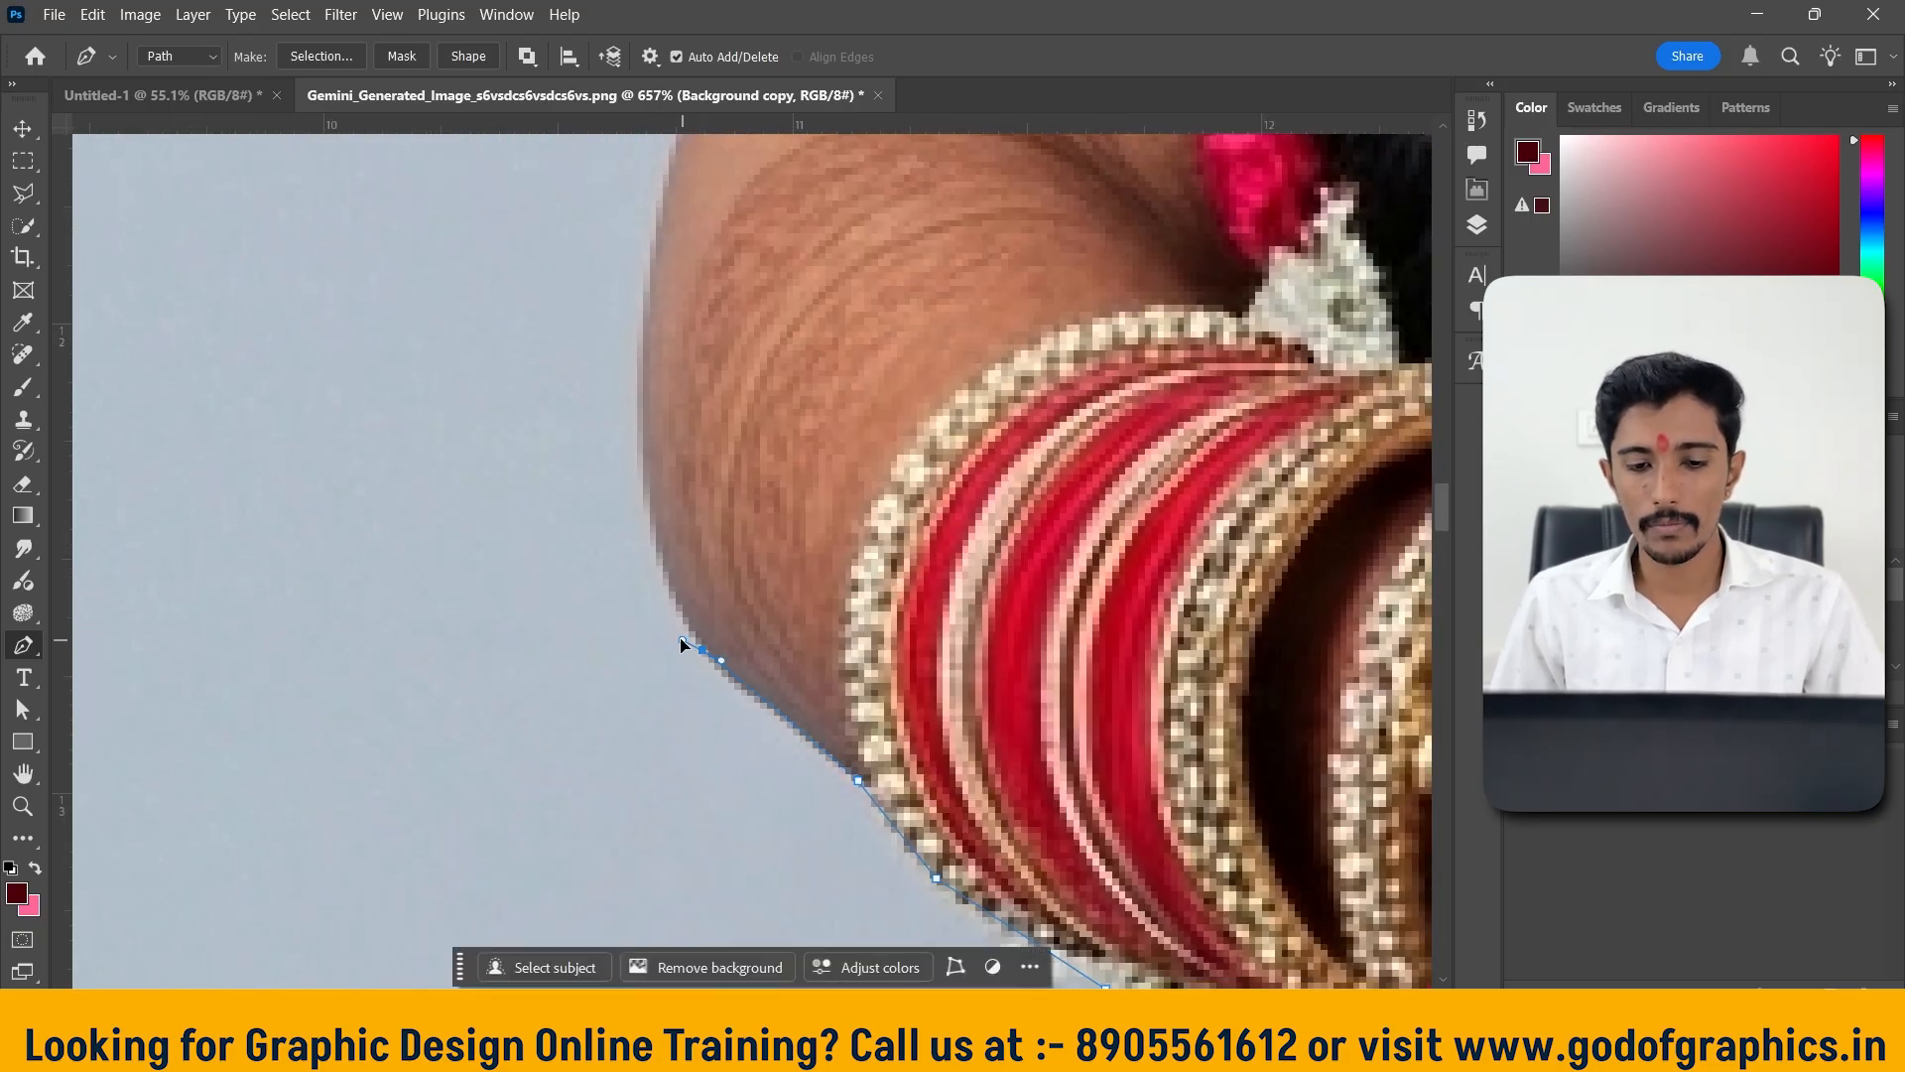
left_click(702, 652, "alt")
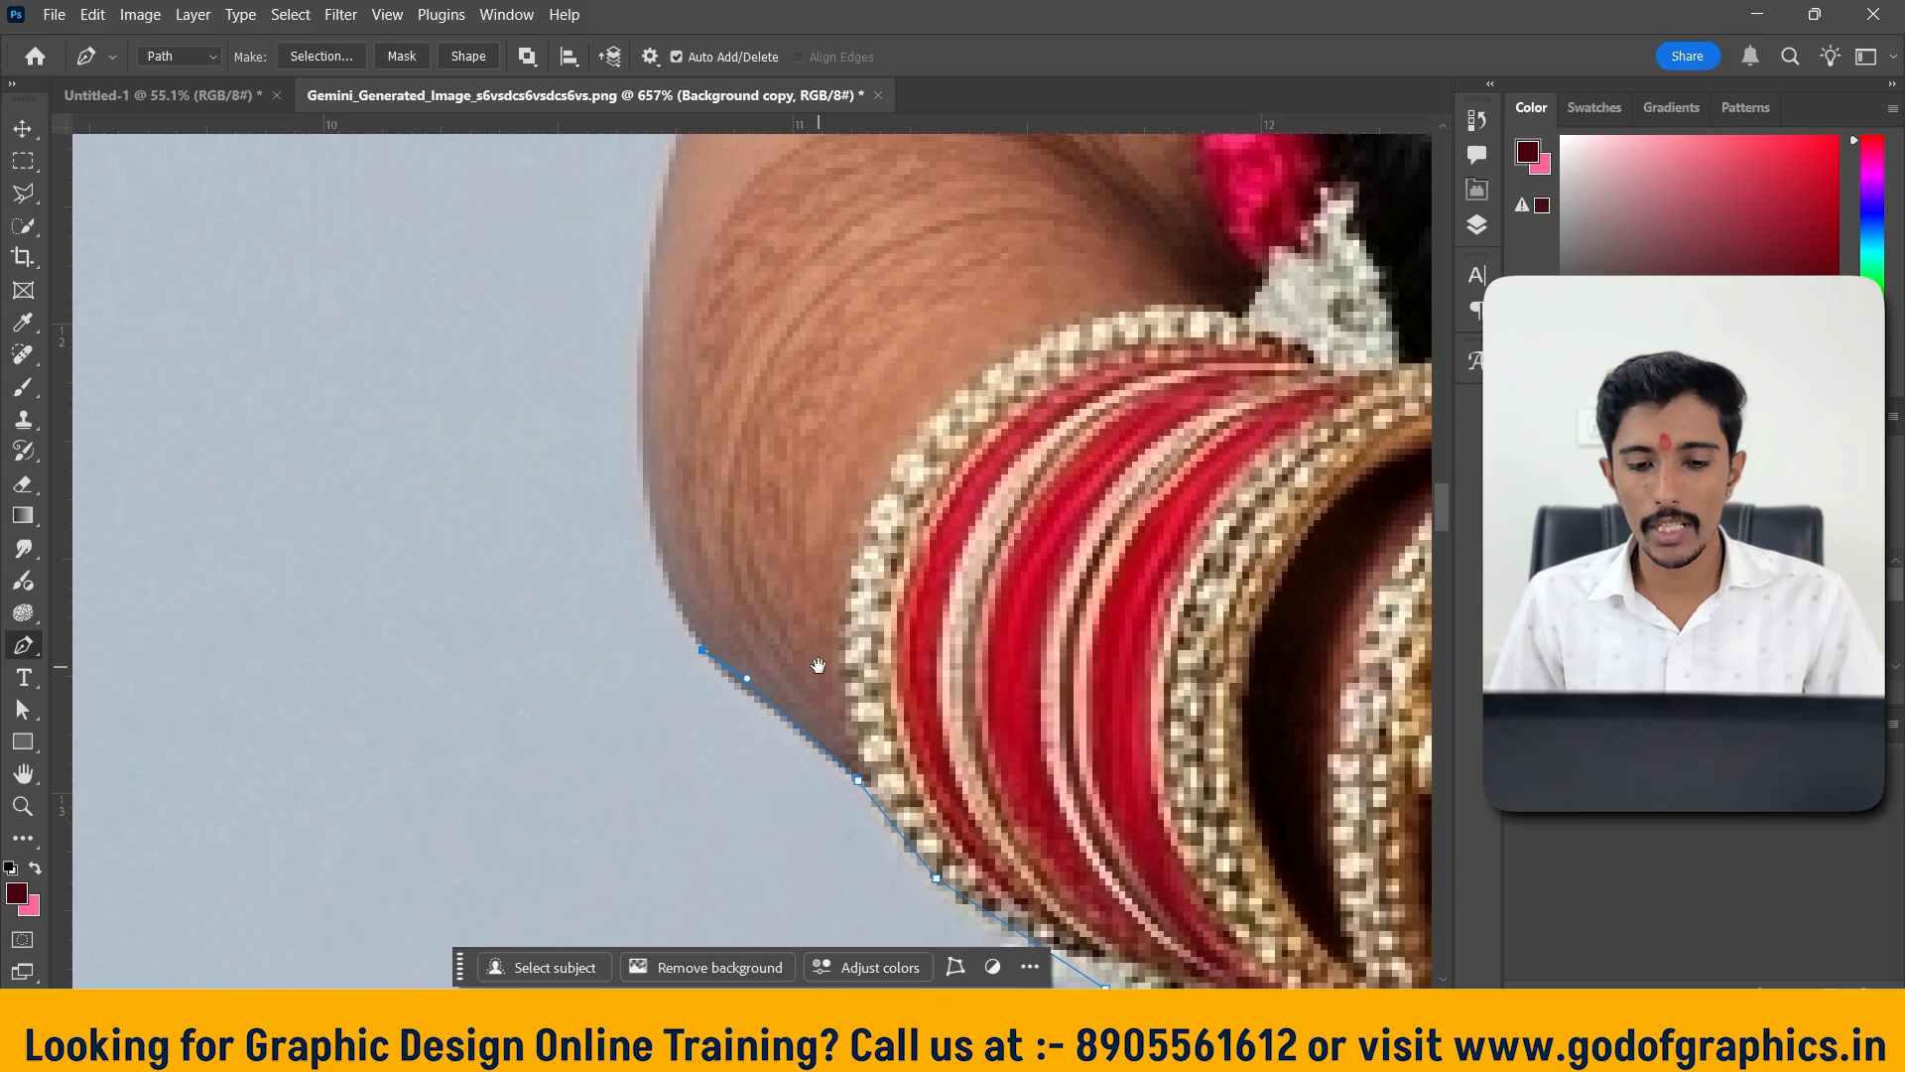
Trace around the bent elbow with one long curve and remove the new anchor's outgoing handle
left_click_drag(816, 664, 615, 800)
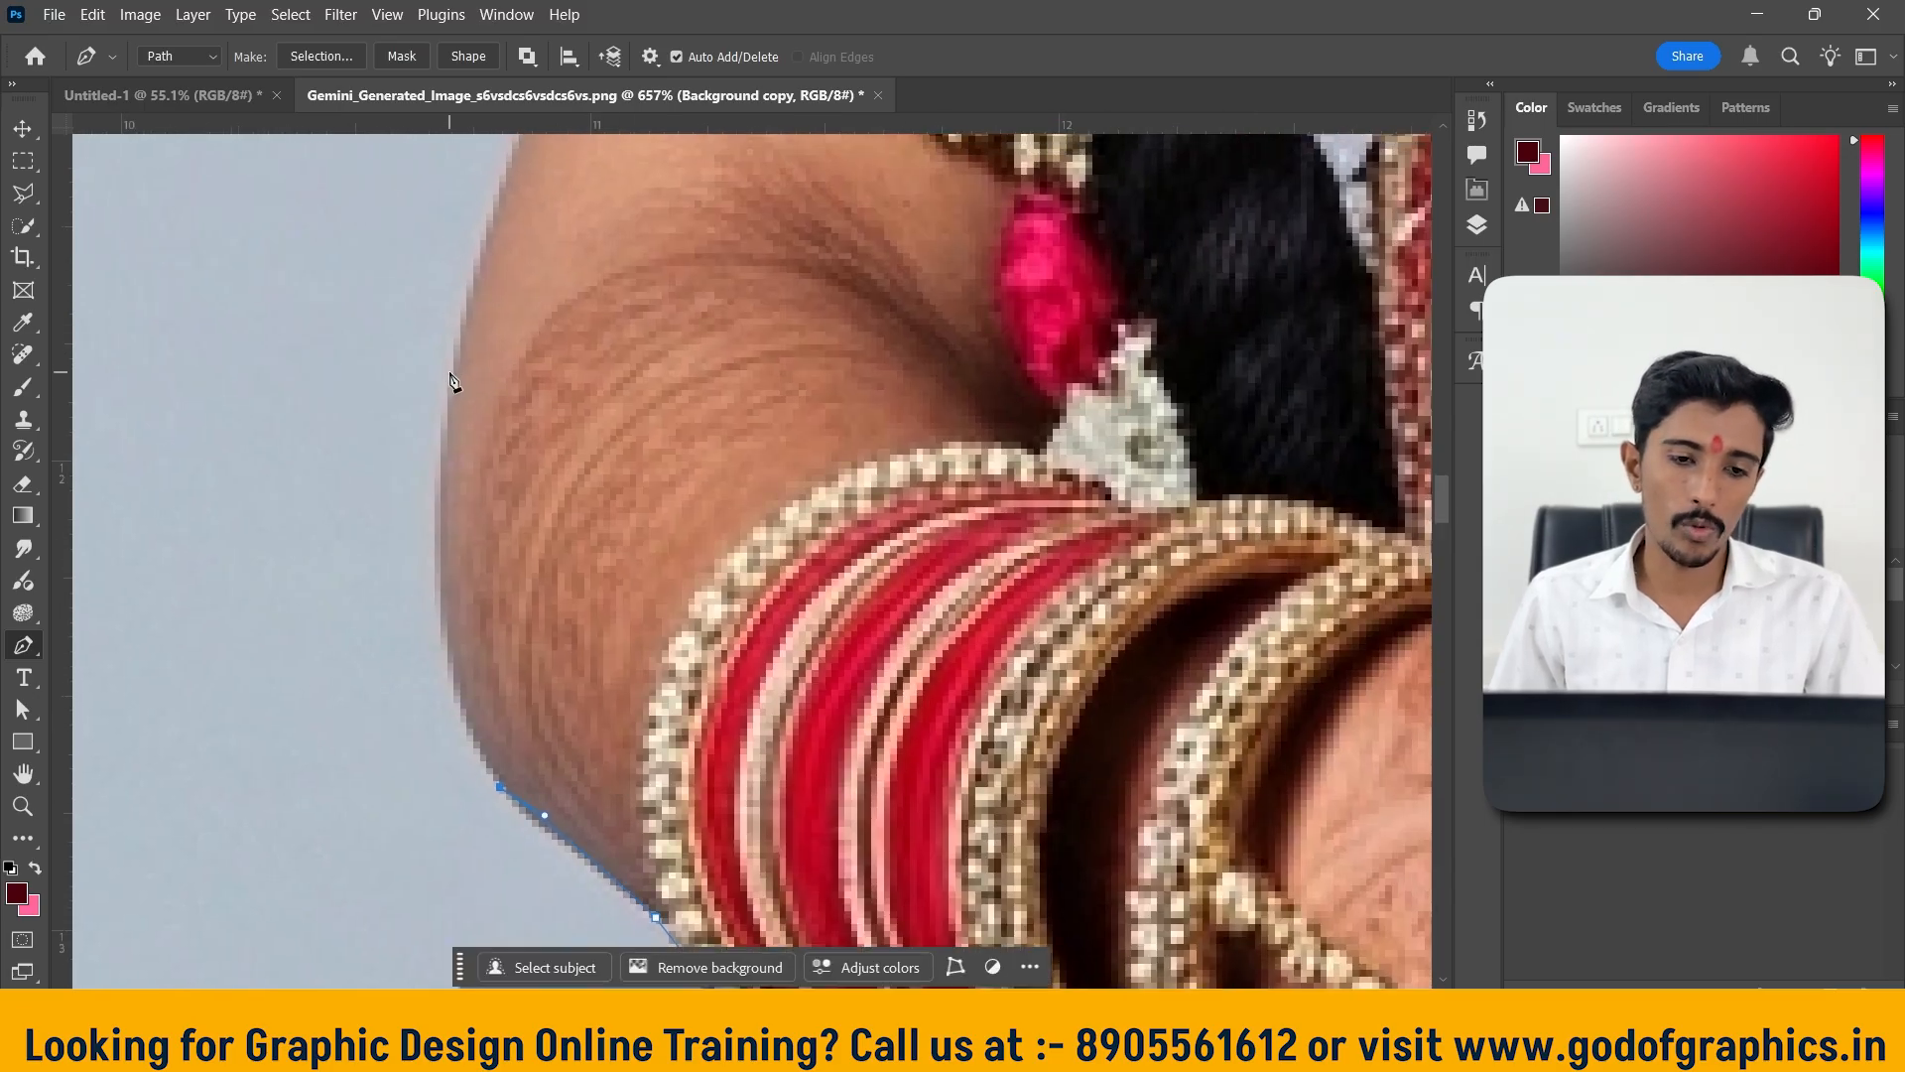
left_click_drag(463, 440, 487, 228)
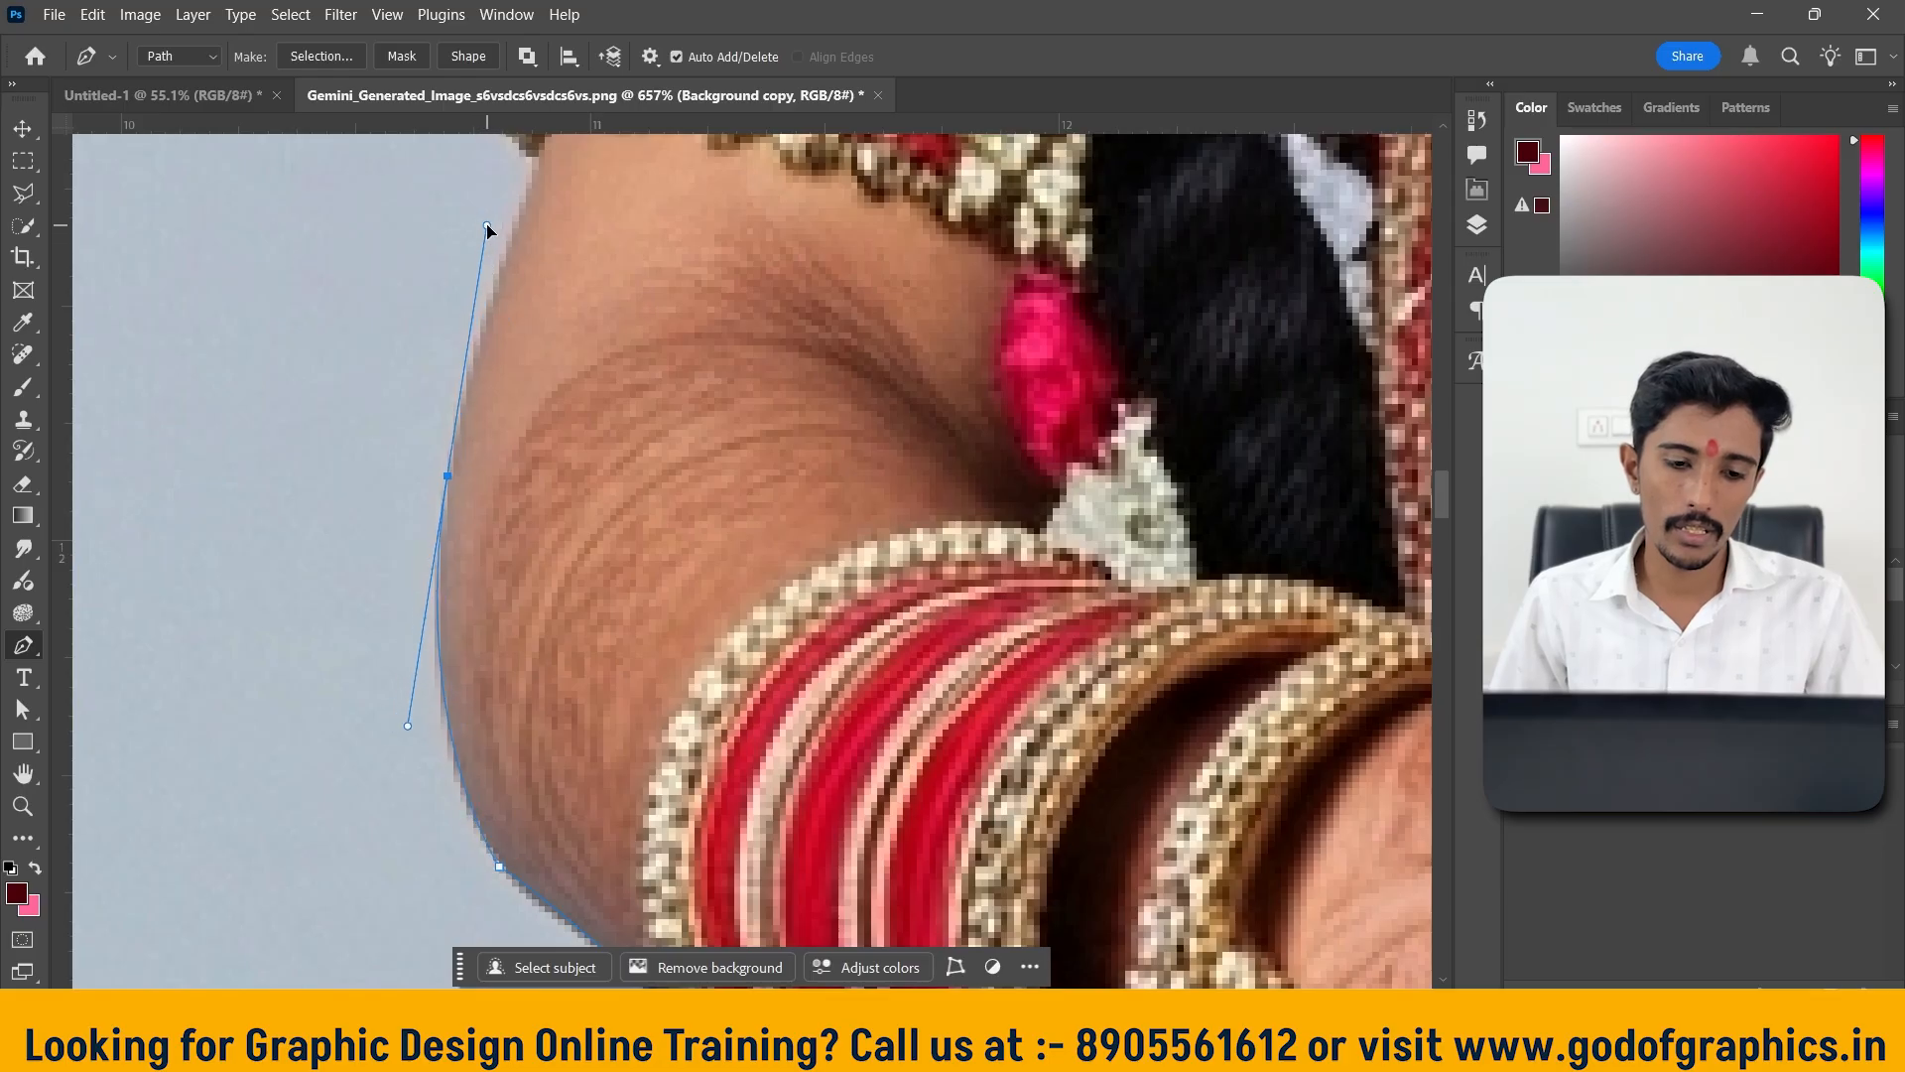
left_click(448, 477, "alt")
Trace the upper arm's outer edge with a gentle curve up to the sleeve's beaded trim, removing the outgoing handle
left_click_drag(600, 402, 474, 678)
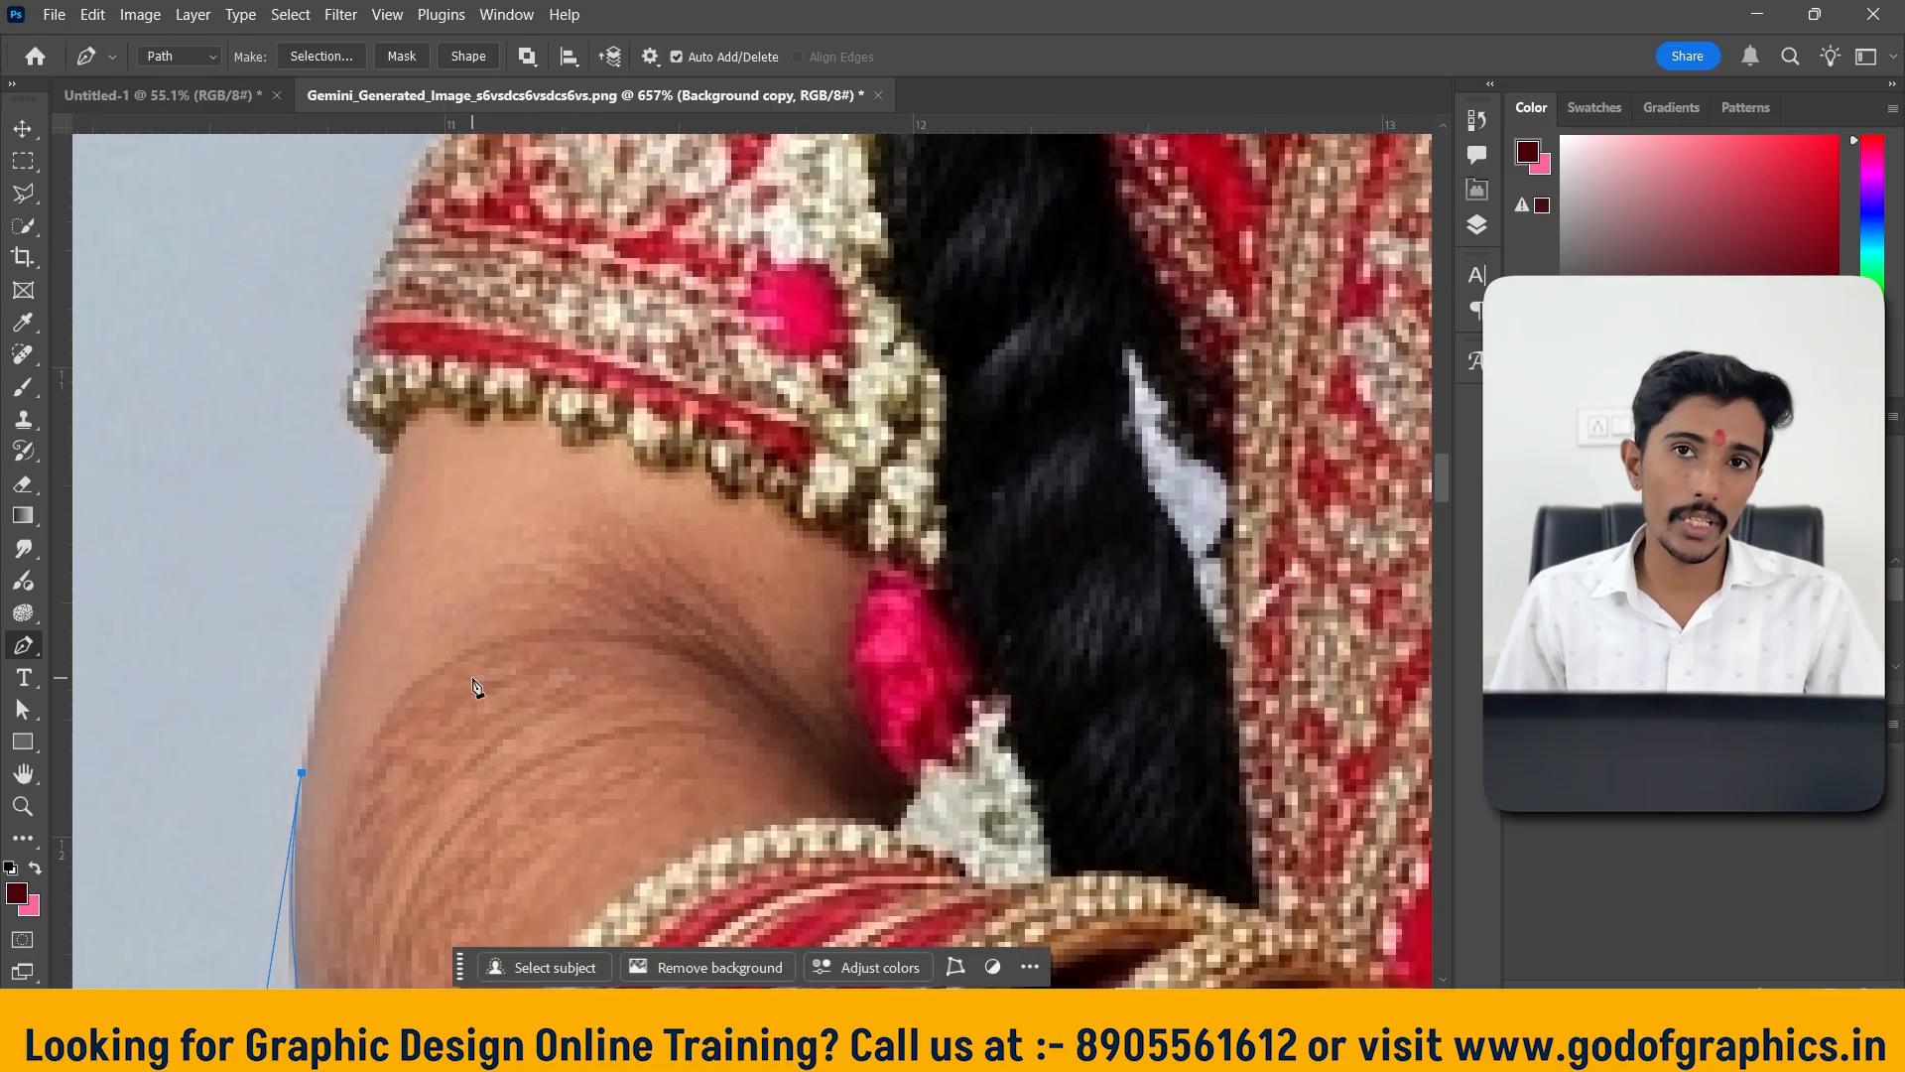
scroll(506, 692, "down", 2)
scroll(448, 655, "up", 1)
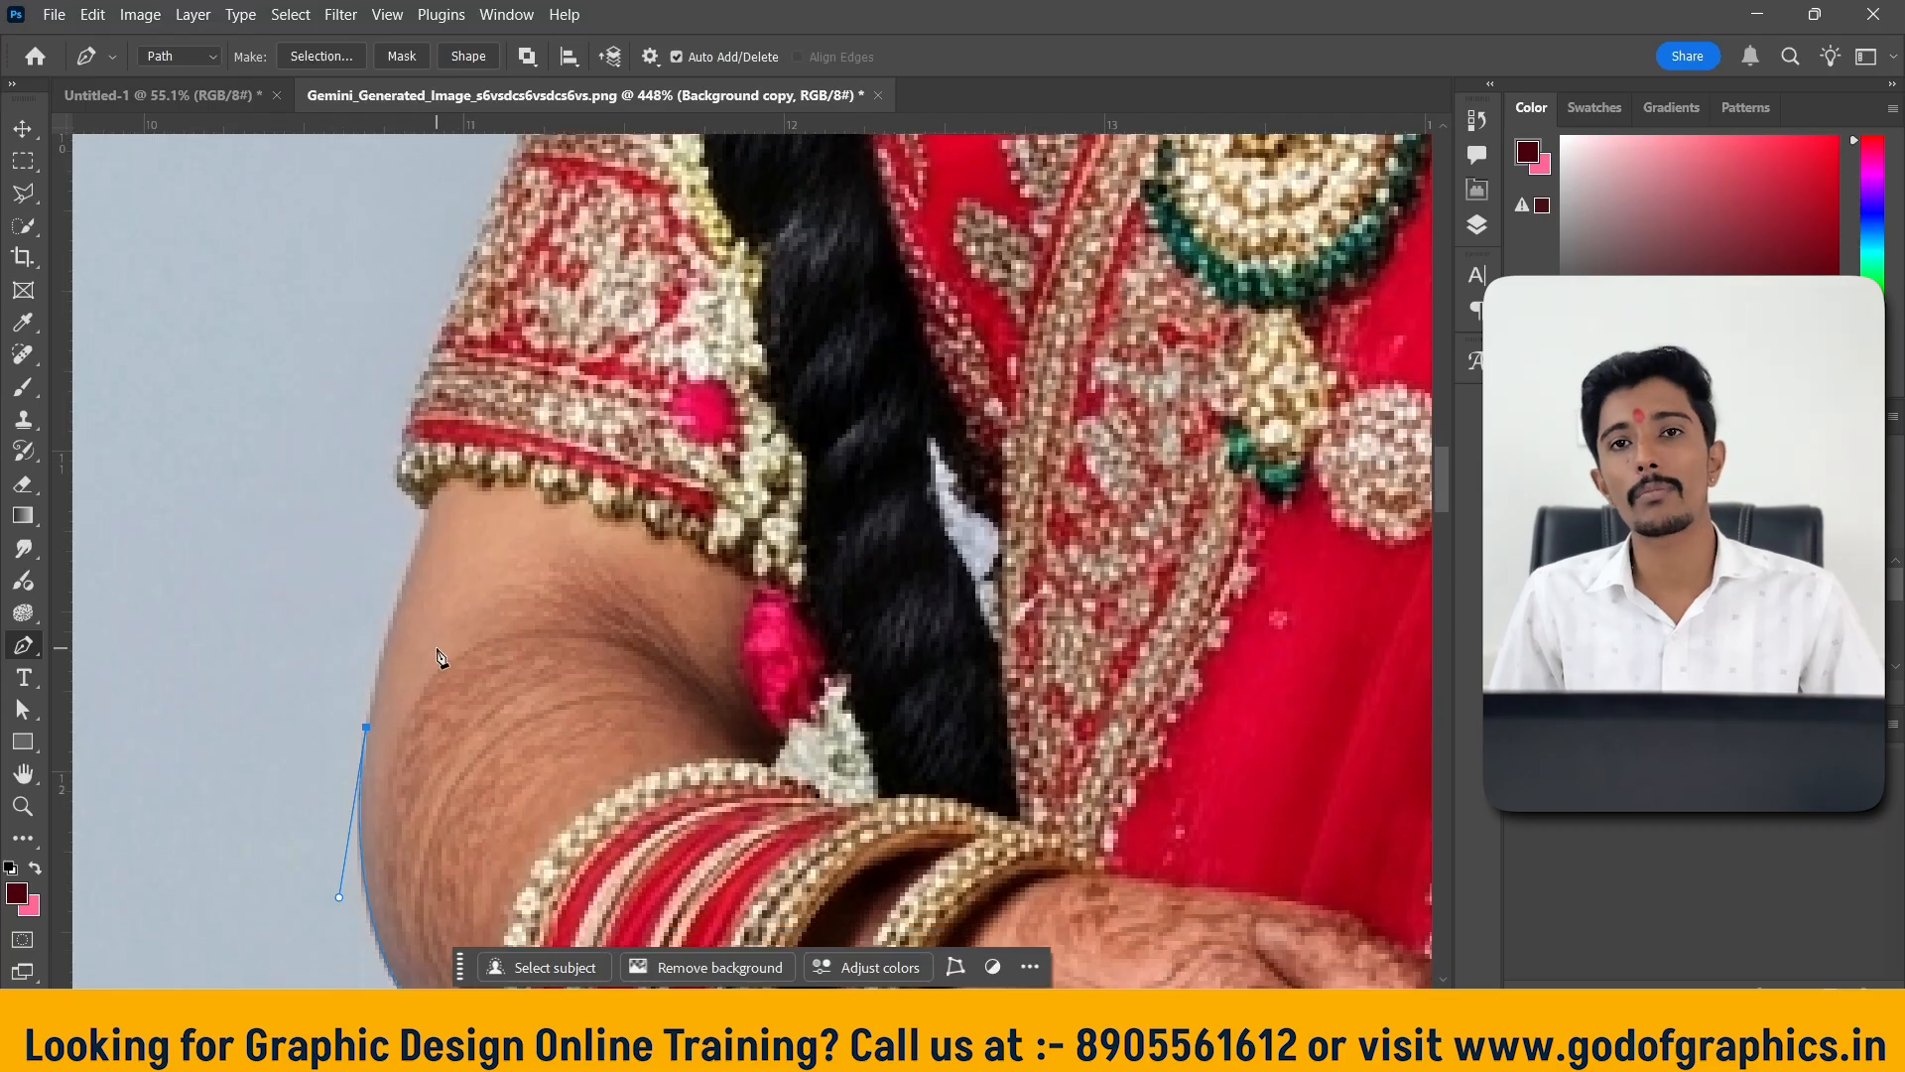
scroll(396, 640, "up", 2)
scroll(394, 606, "down", 1)
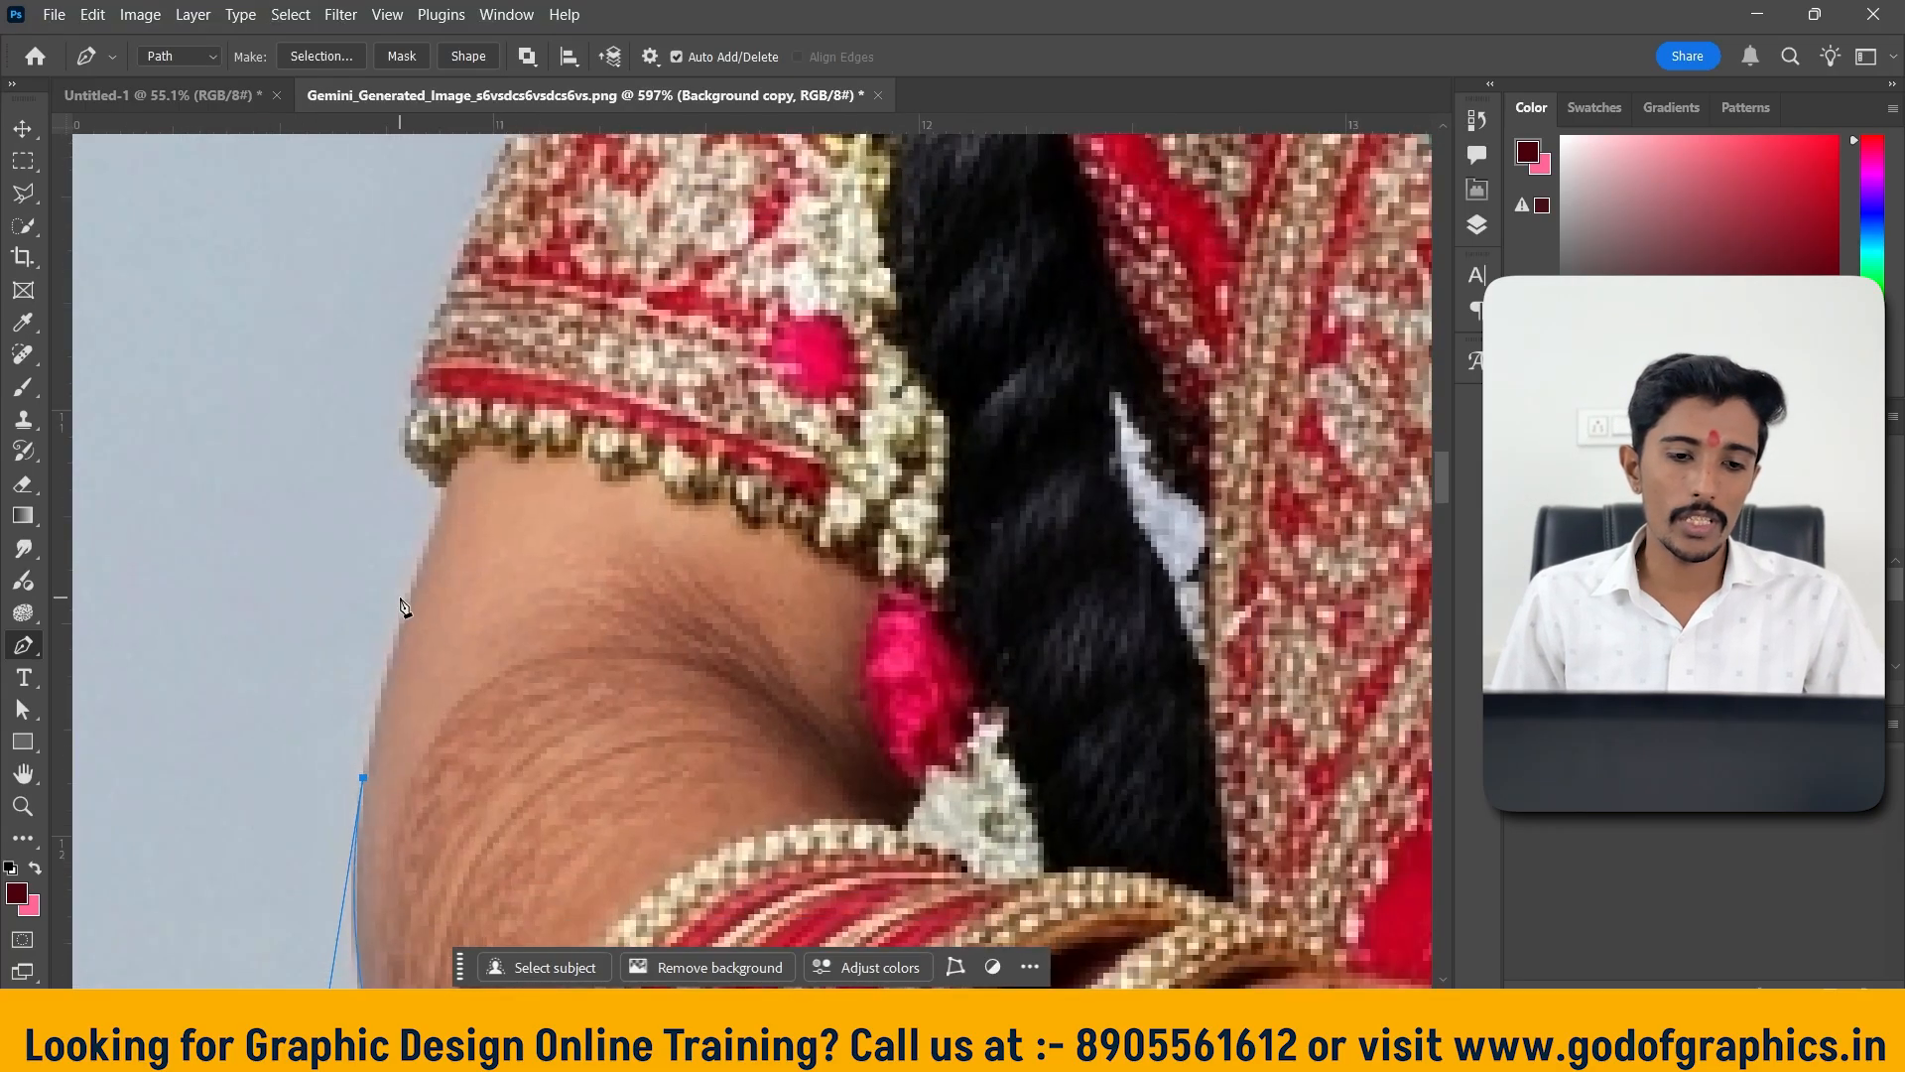
left_click_drag(446, 493, 476, 426)
left_click(446, 494, "alt")
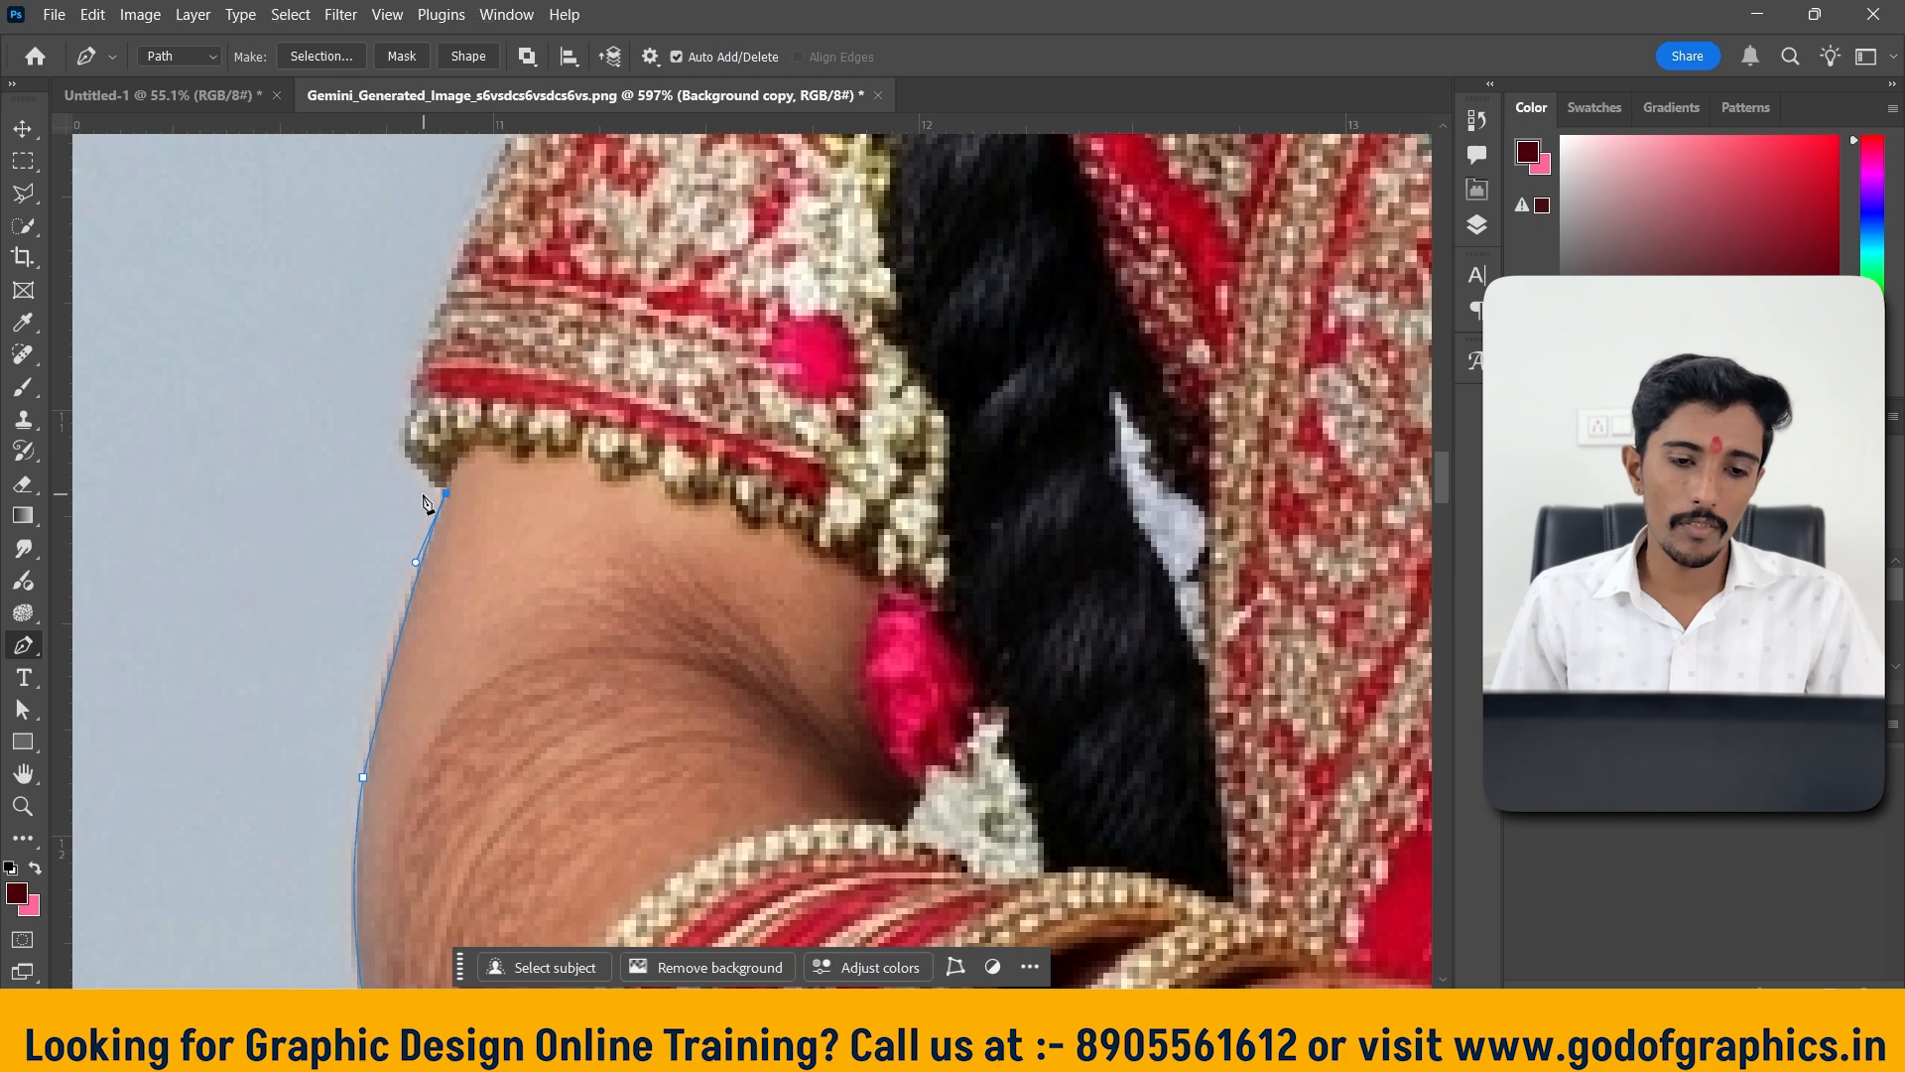
Trace the outer end of the sleeve's beaded trim with one curved anchor and remove its outgoing handle
scroll(371, 443, "up", 2)
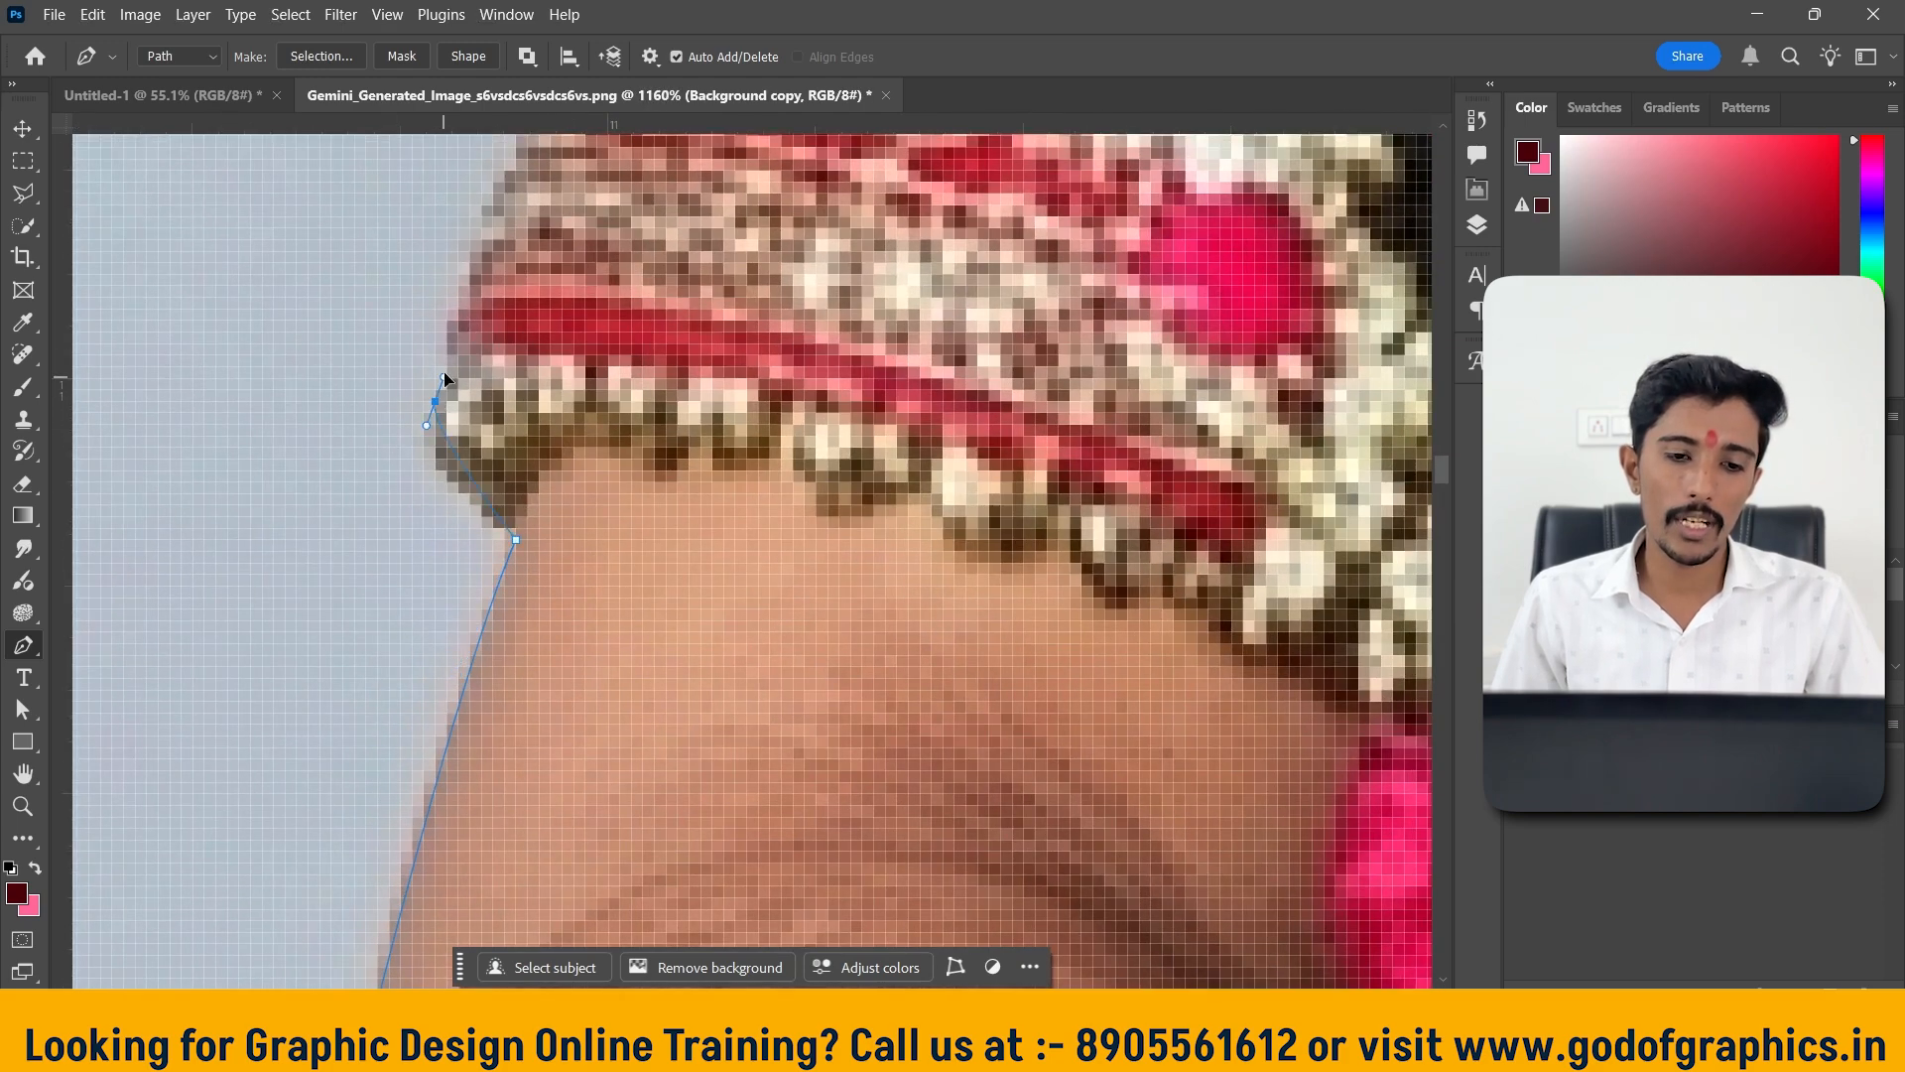
left_click_drag(435, 401, 453, 323)
left_click(434, 404, "alt")
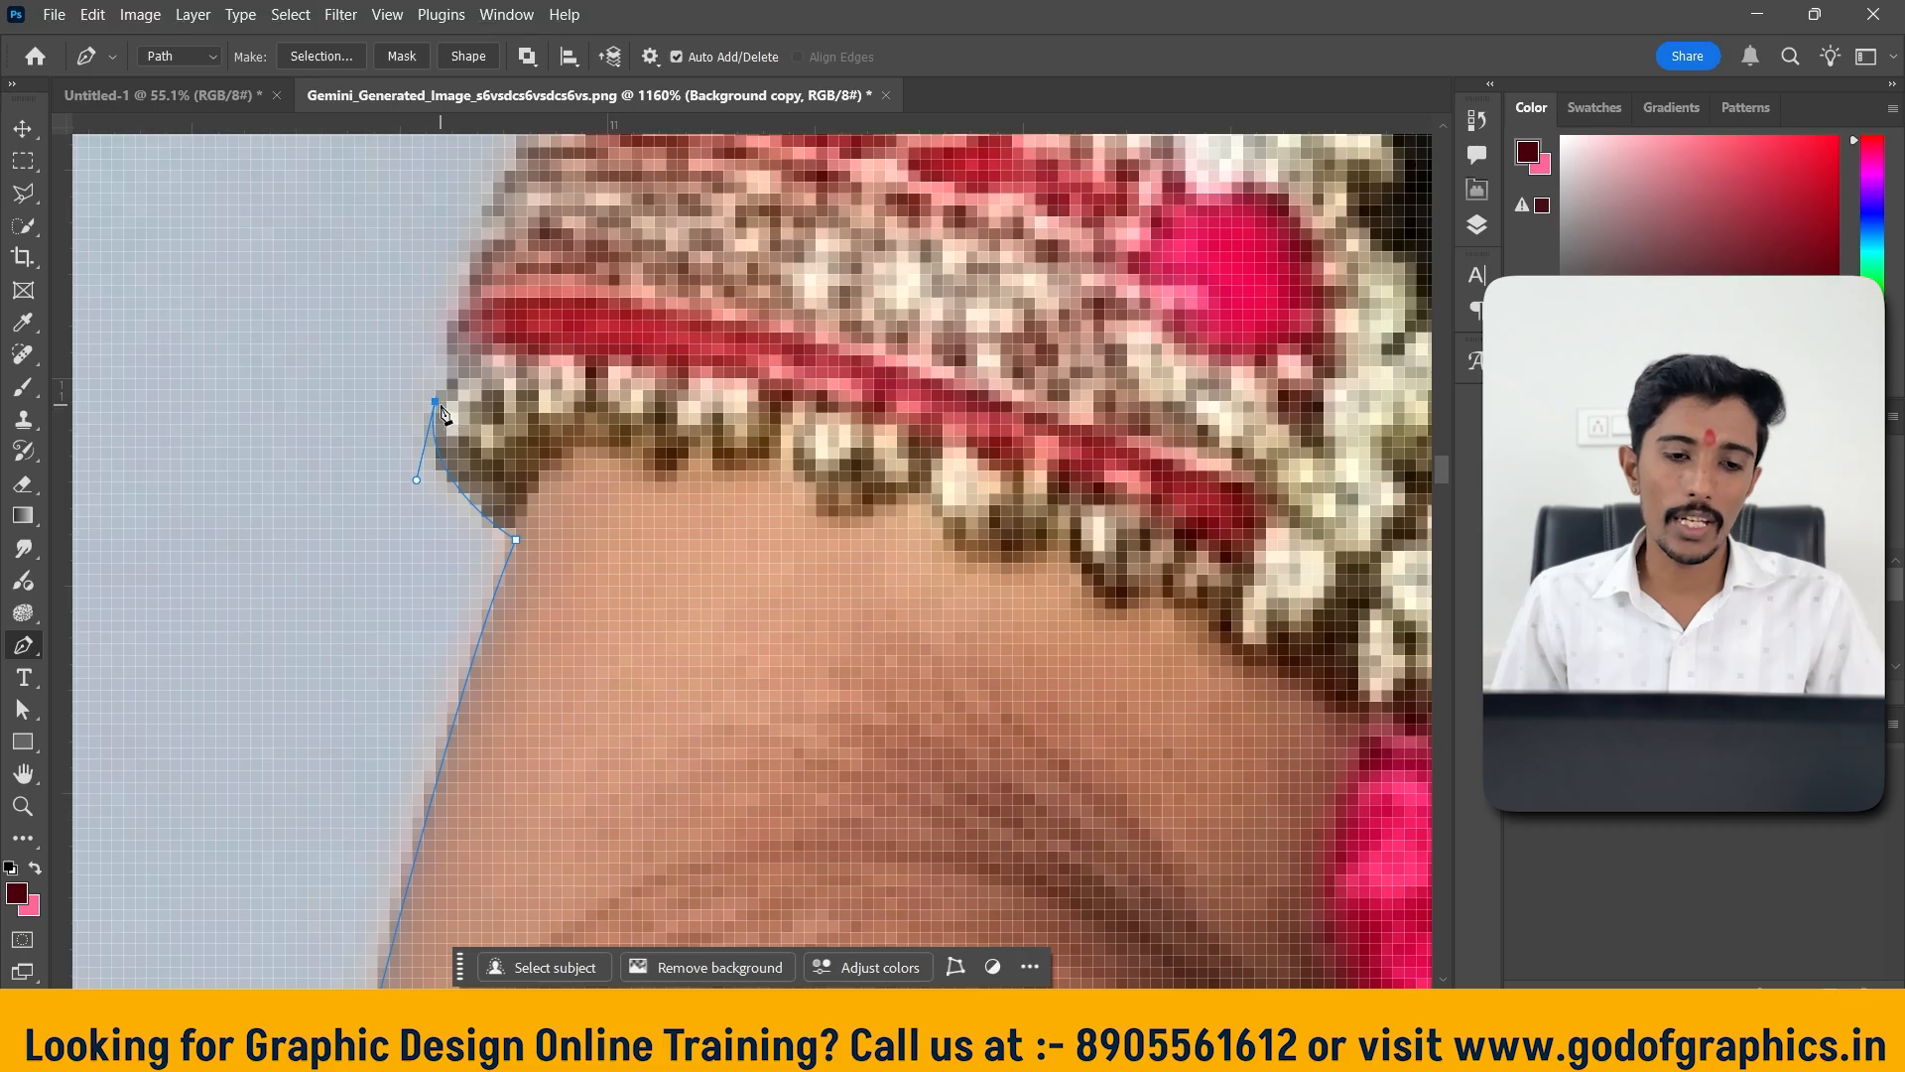
Trace the sleeve's outer edge from the beaded trim up past the lower embroidered border with one gently curved anchor
left_click_drag(547, 391, 418, 672)
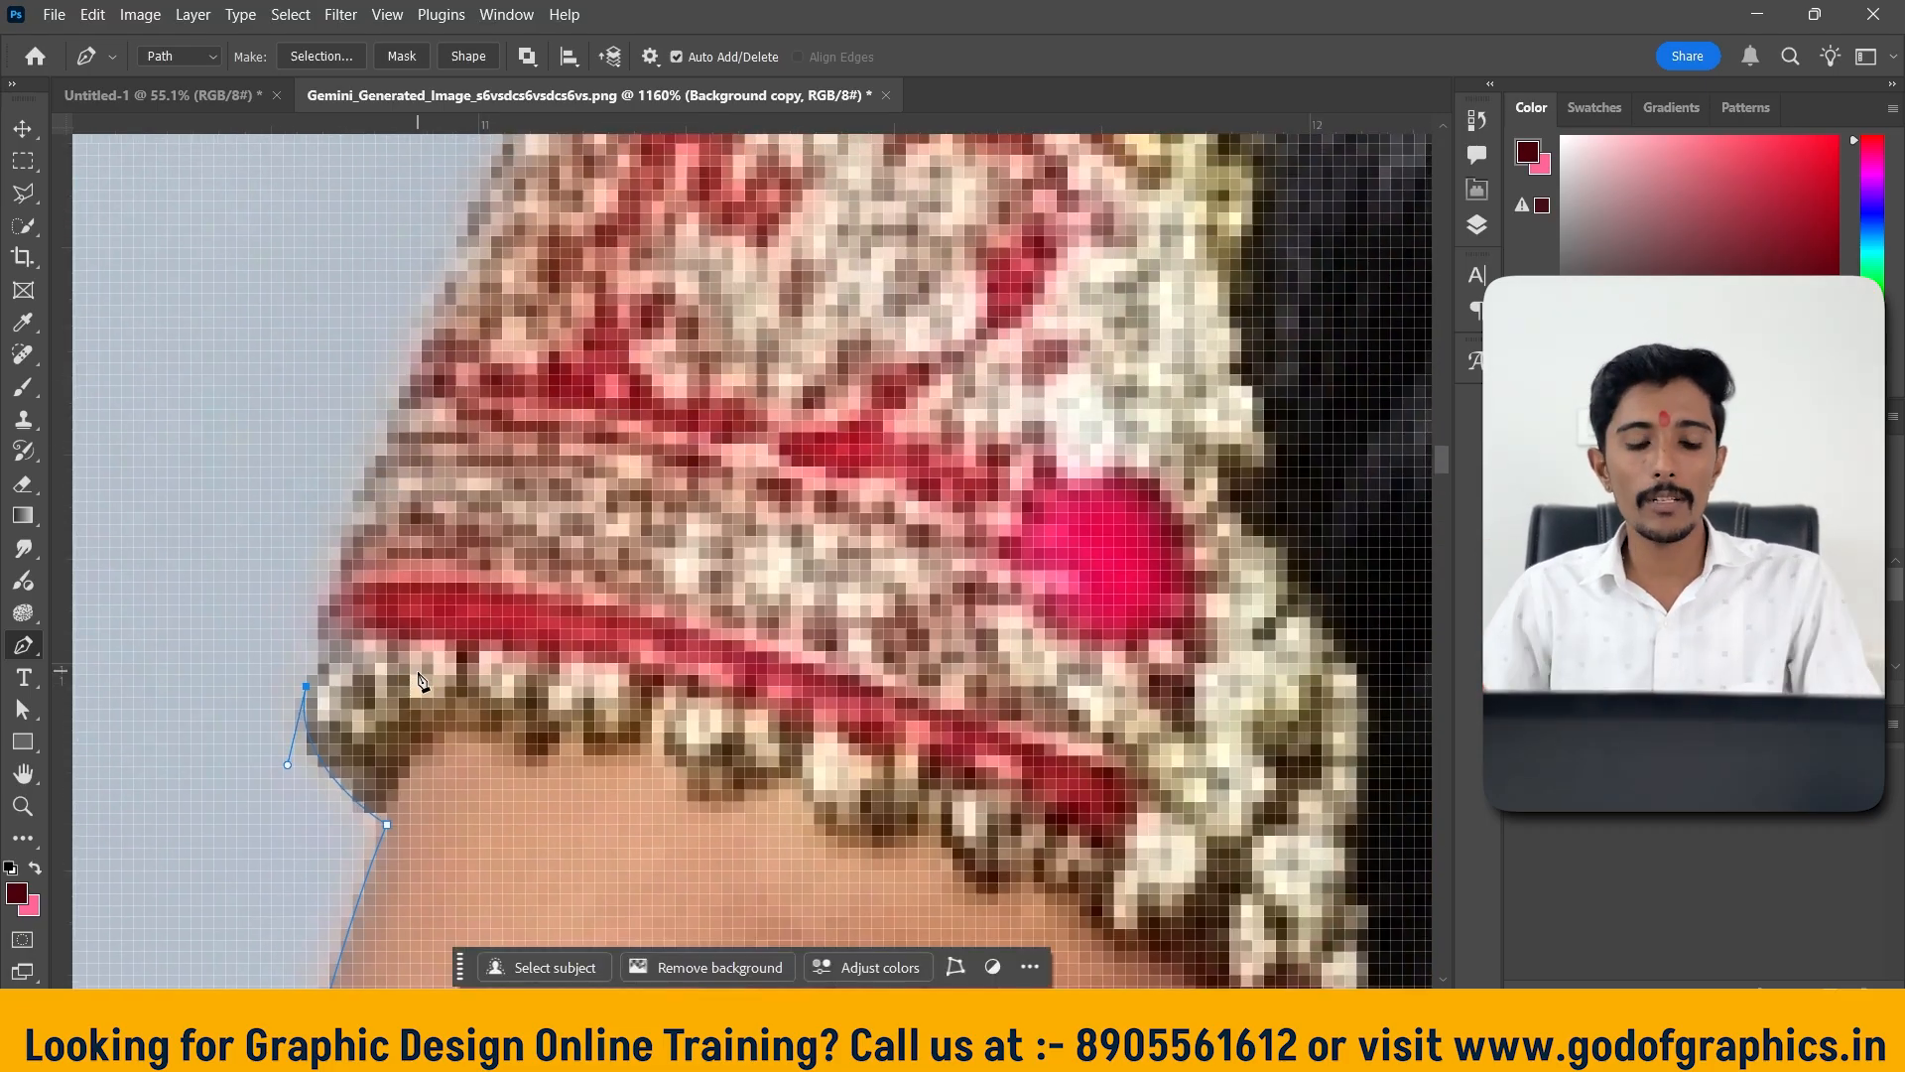
scroll(418, 678, "down", 2)
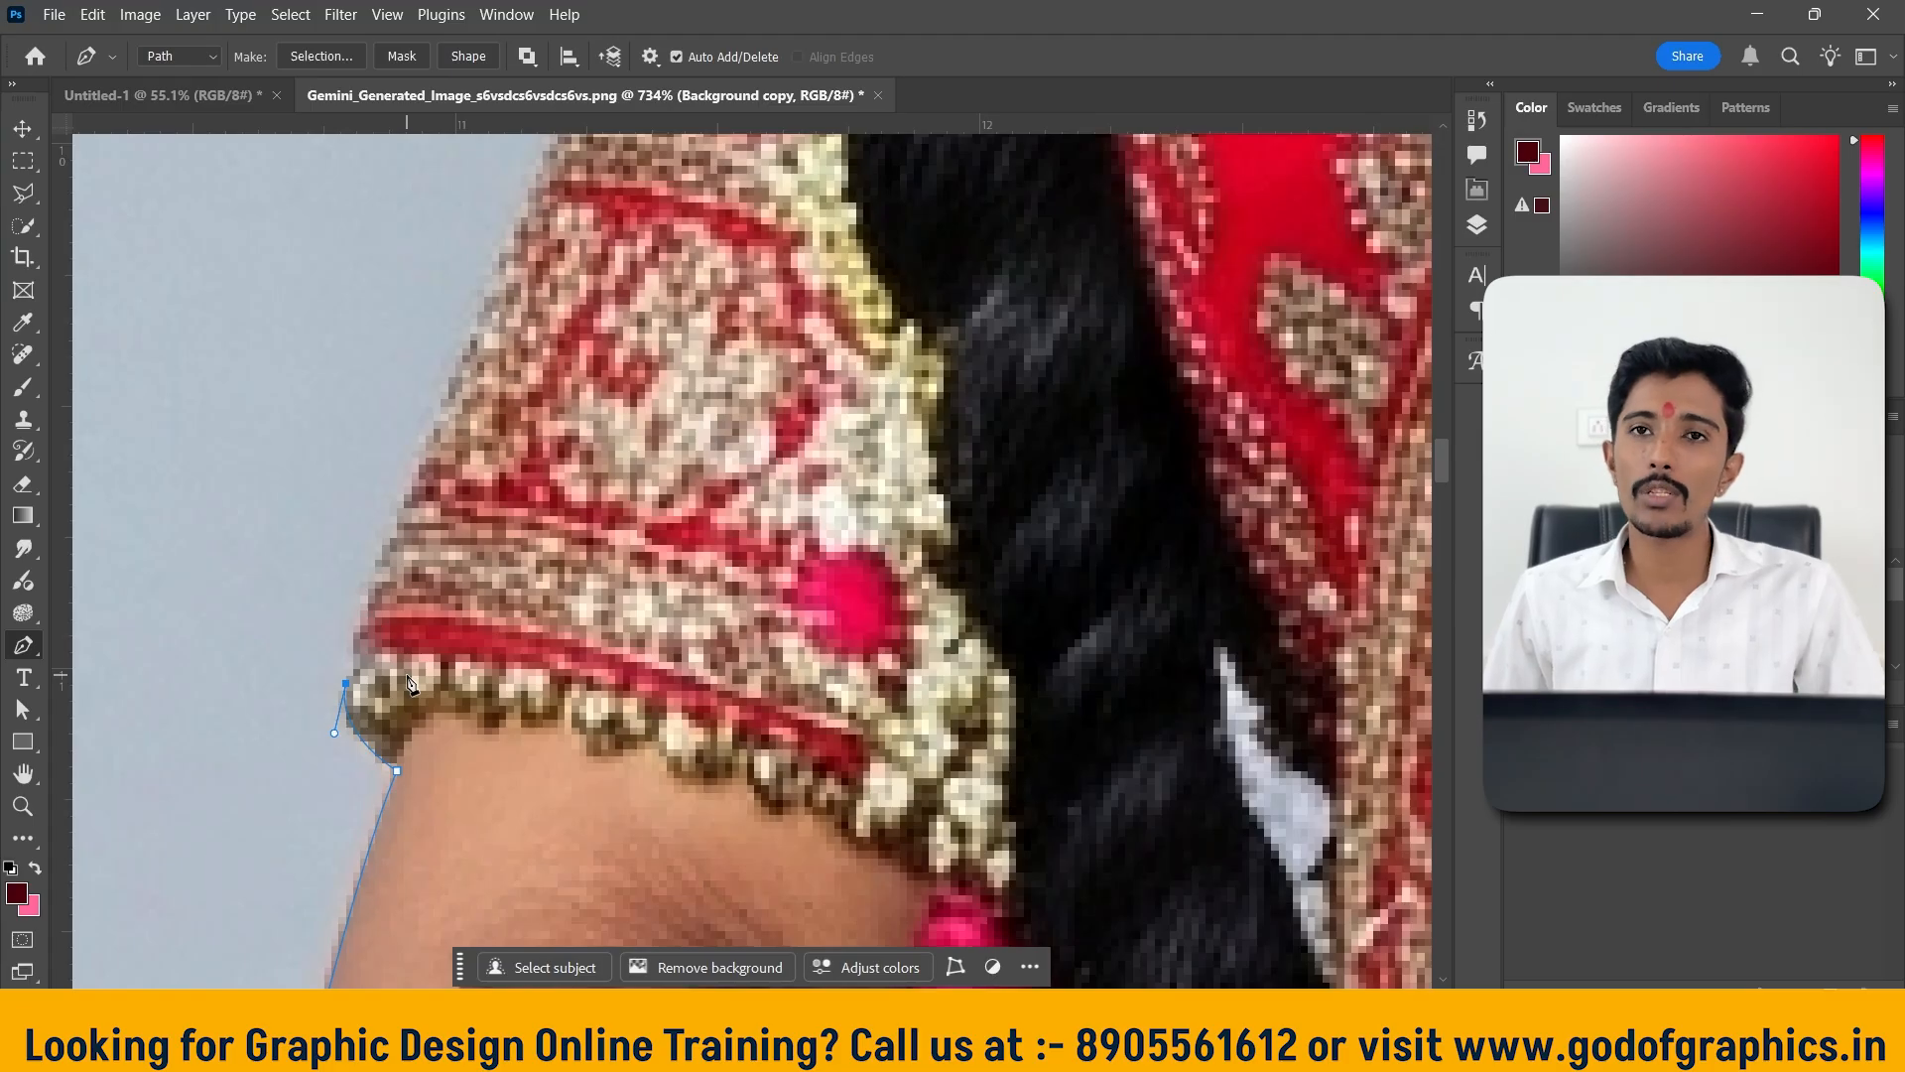
scroll(411, 683, "up", 1)
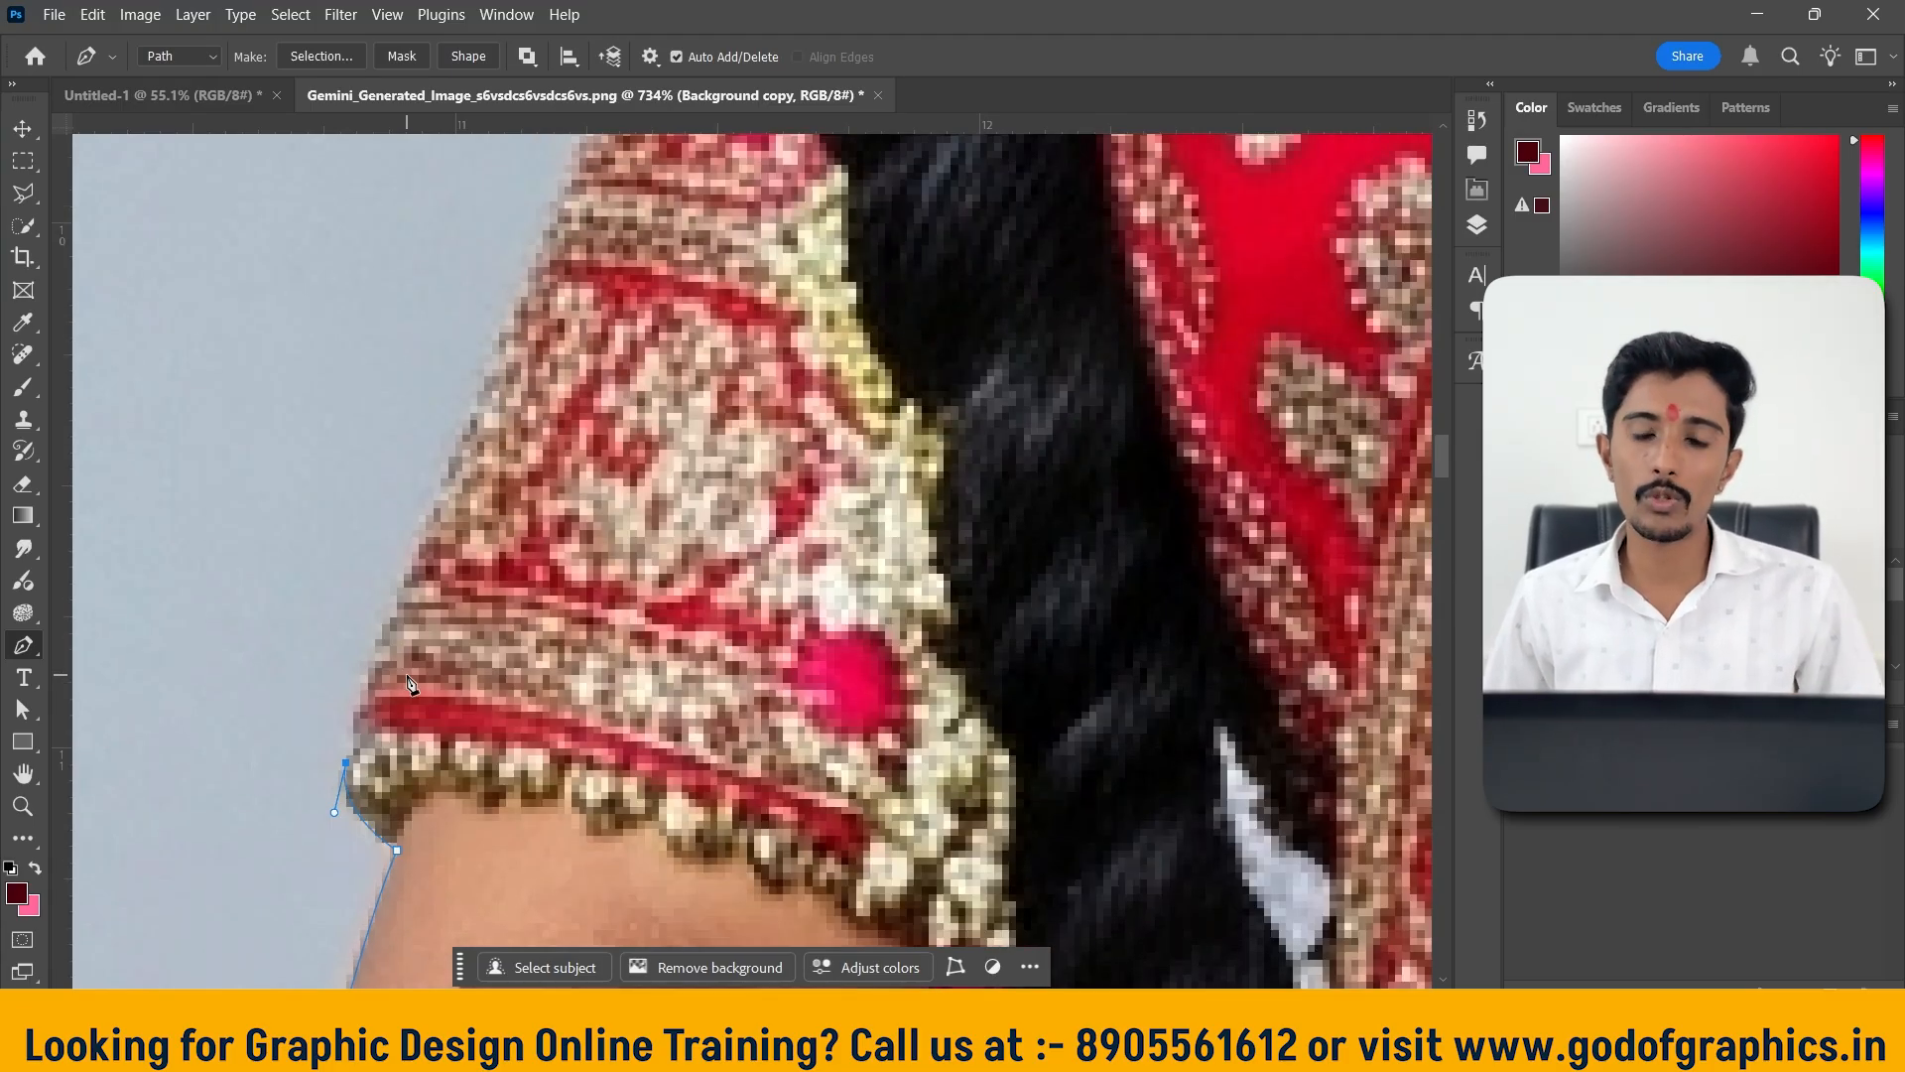
scroll(411, 682, "up", 1)
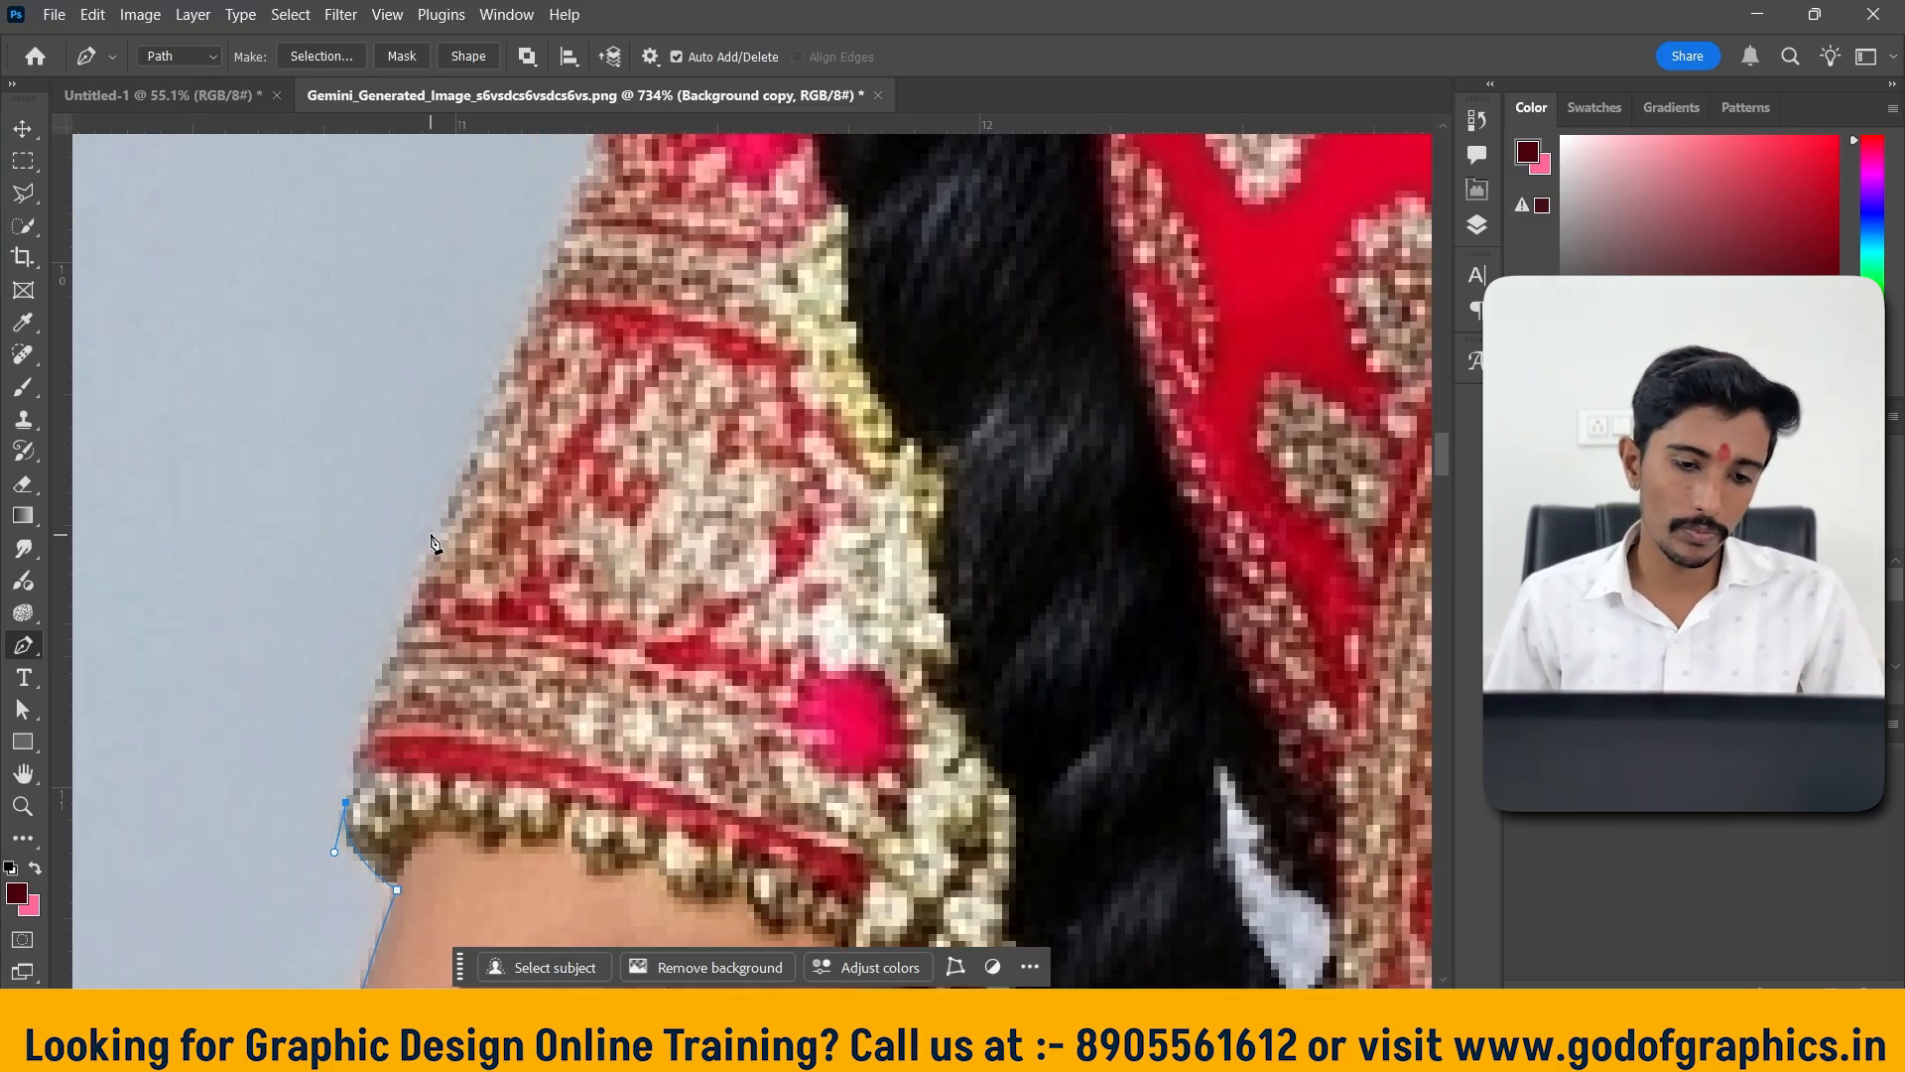
left_click_drag(434, 547, 484, 453)
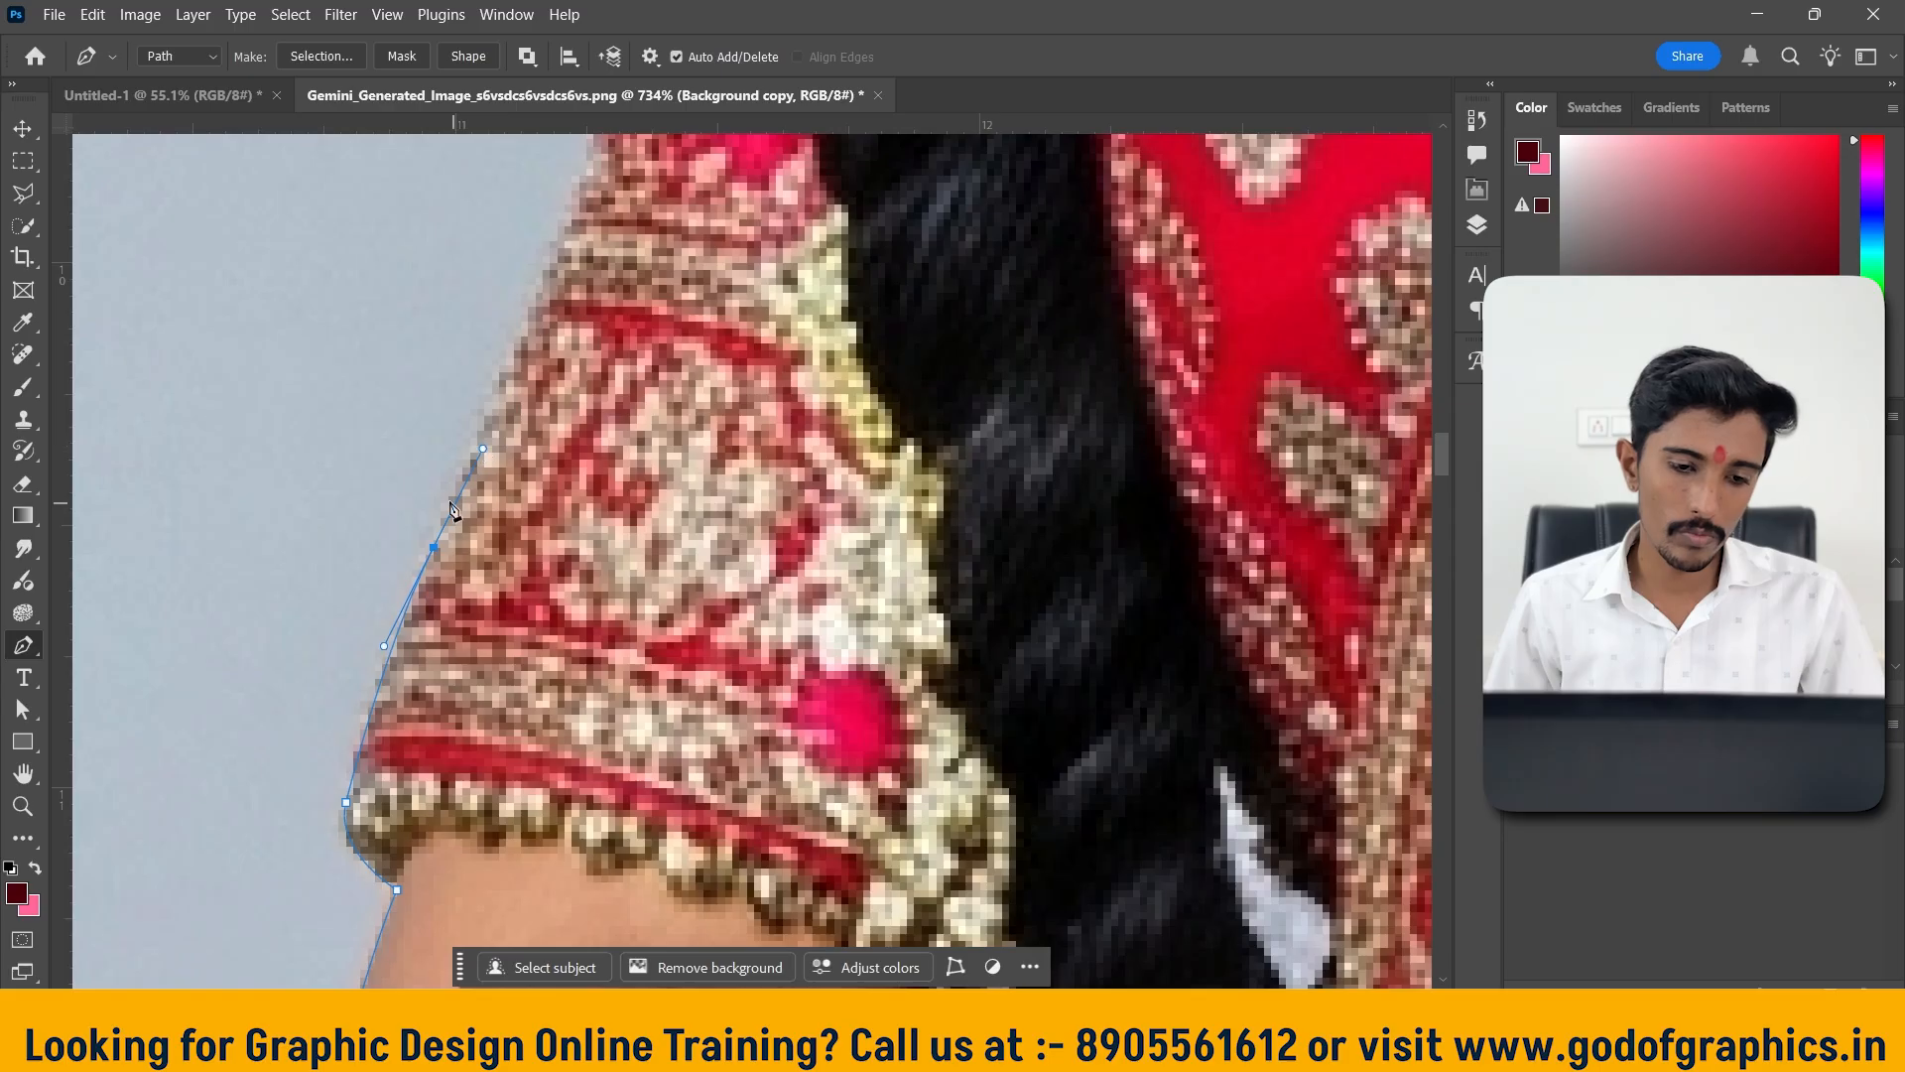
Continue the path up the sleeve past the upper embroidered band to beside the braid's pink flowers, removing each new anchor's outgoing handle
scroll(434, 559, "down", 2)
scroll(436, 556, "up", 2)
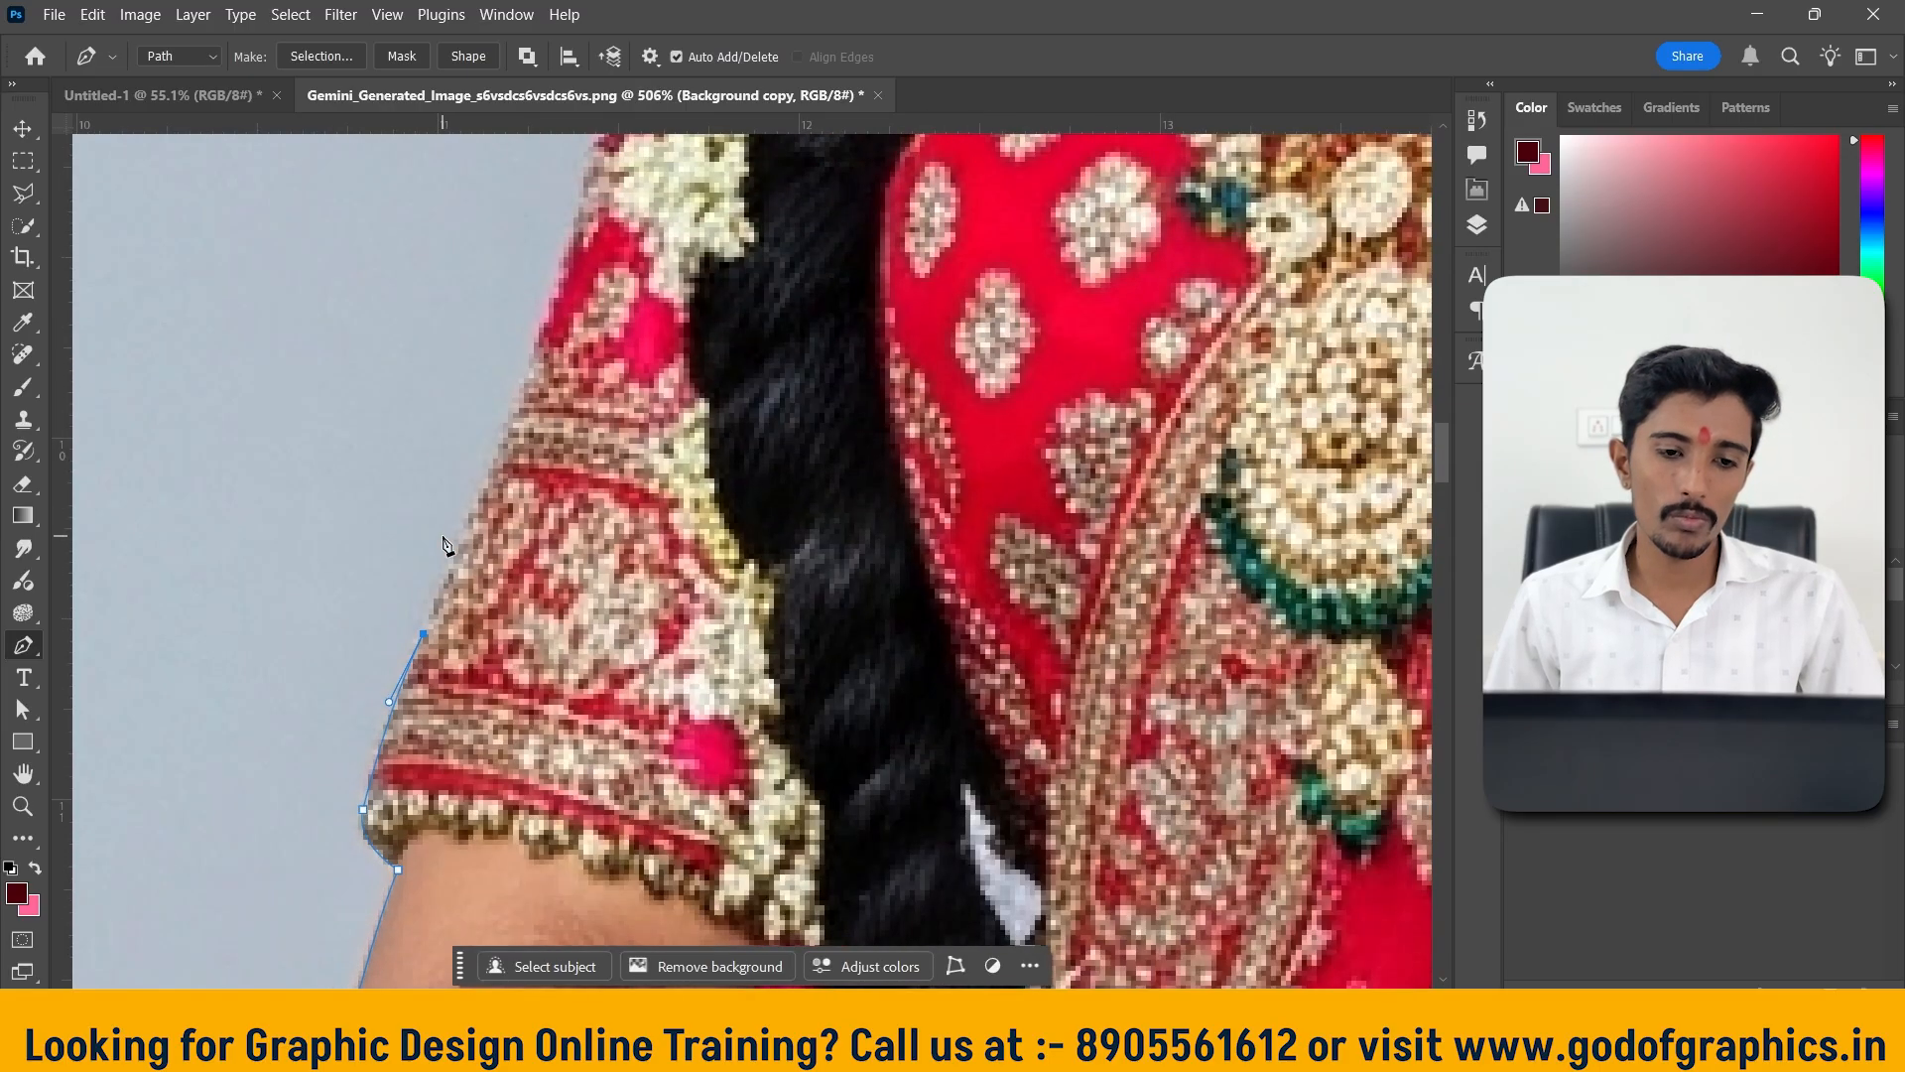
left_click_drag(528, 459, 308, 799)
left_click(529, 458, "alt")
scroll(308, 799, "down", 1)
scroll(310, 794, "down", 2)
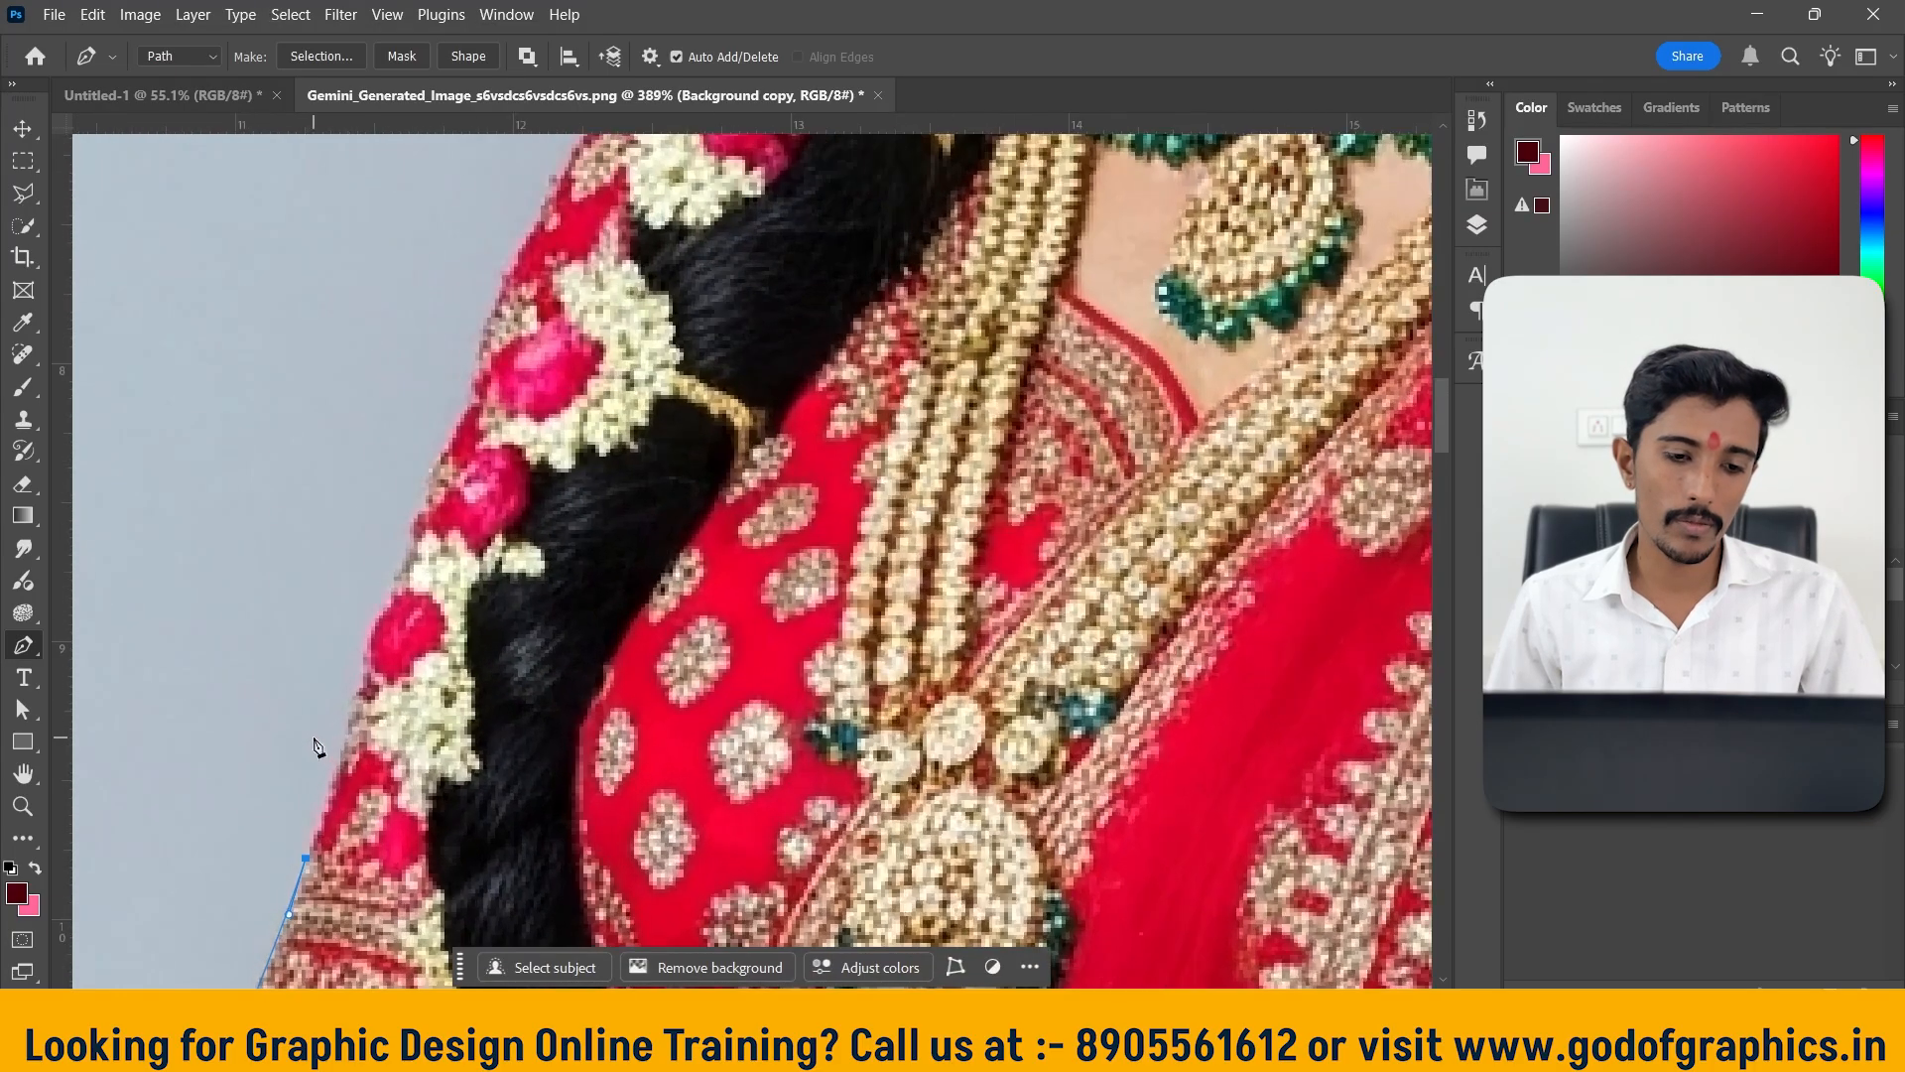
left_click_drag(414, 527, 434, 458)
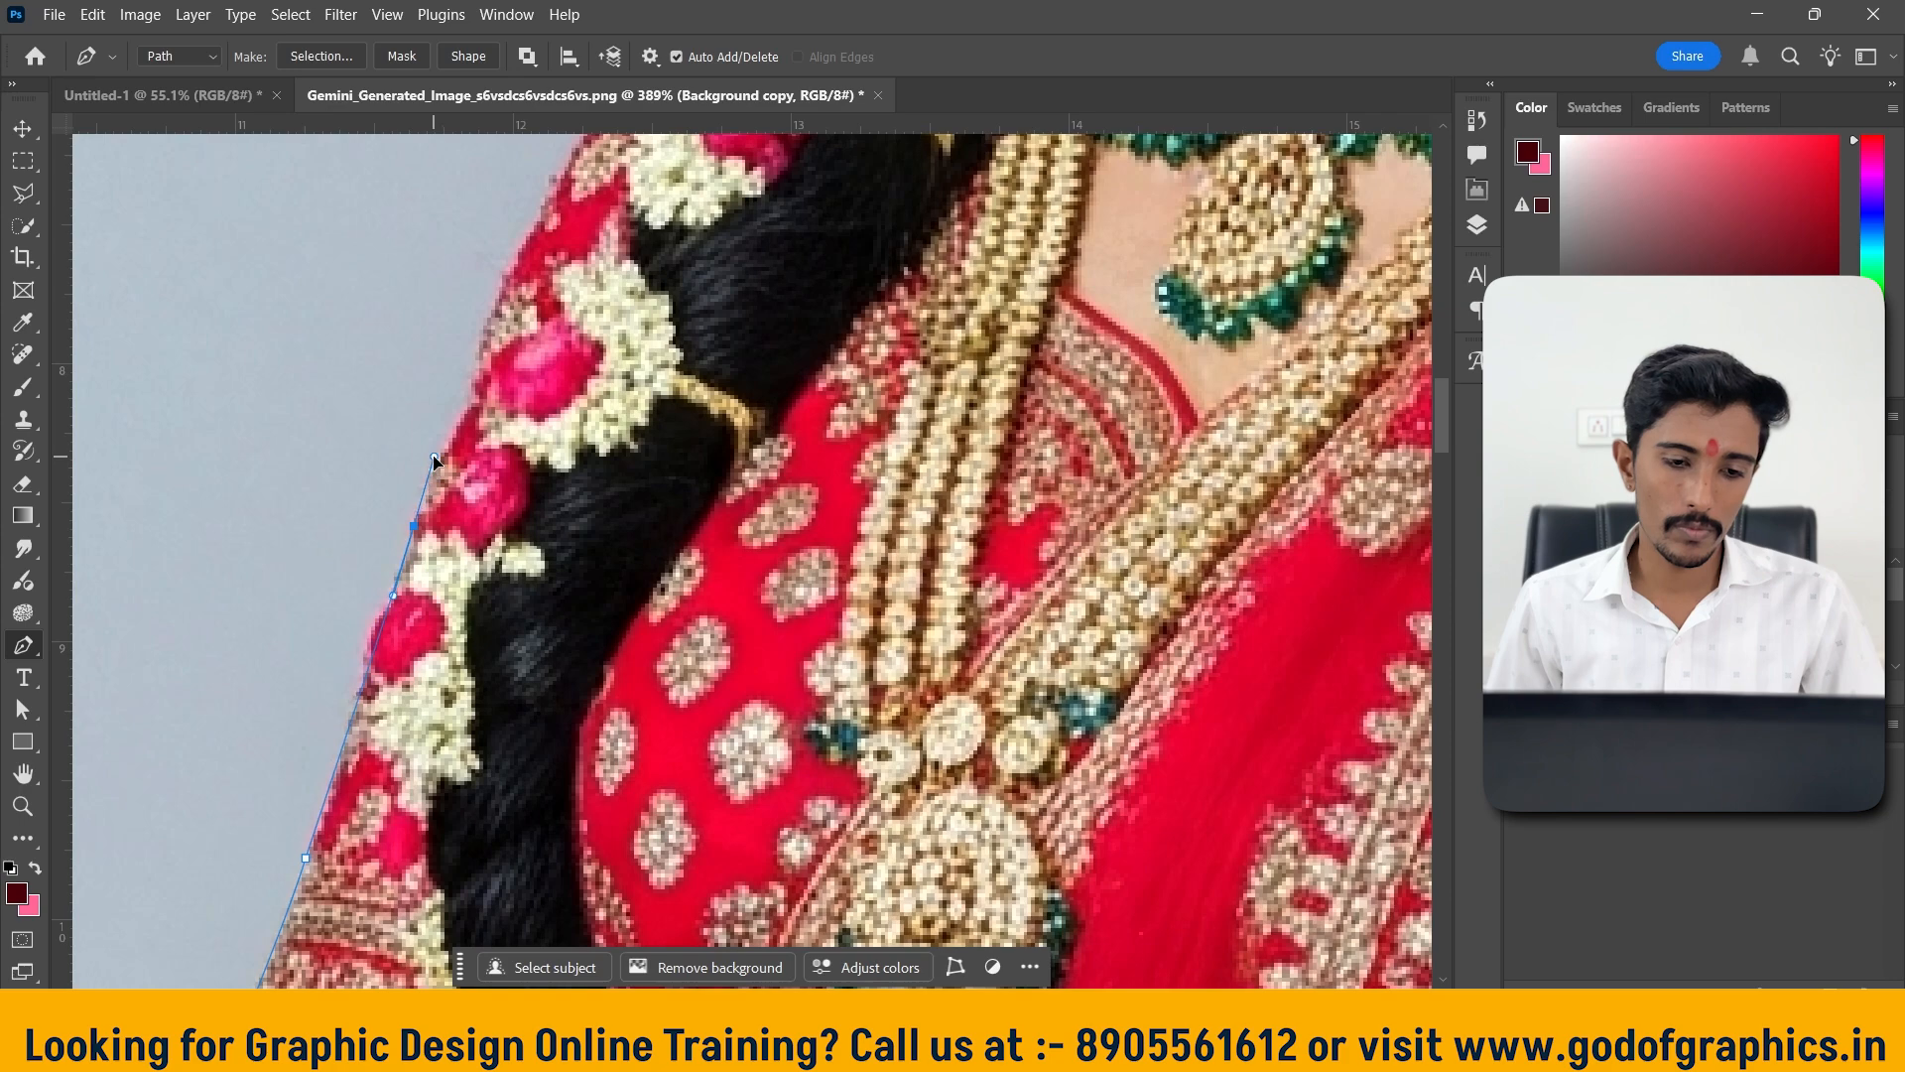
left_click(413, 527, "alt")
Trace the upper sleeve beside the braid's flowers with one curved anchor and remove its outgoing handle
left_click_drag(593, 544, 505, 709)
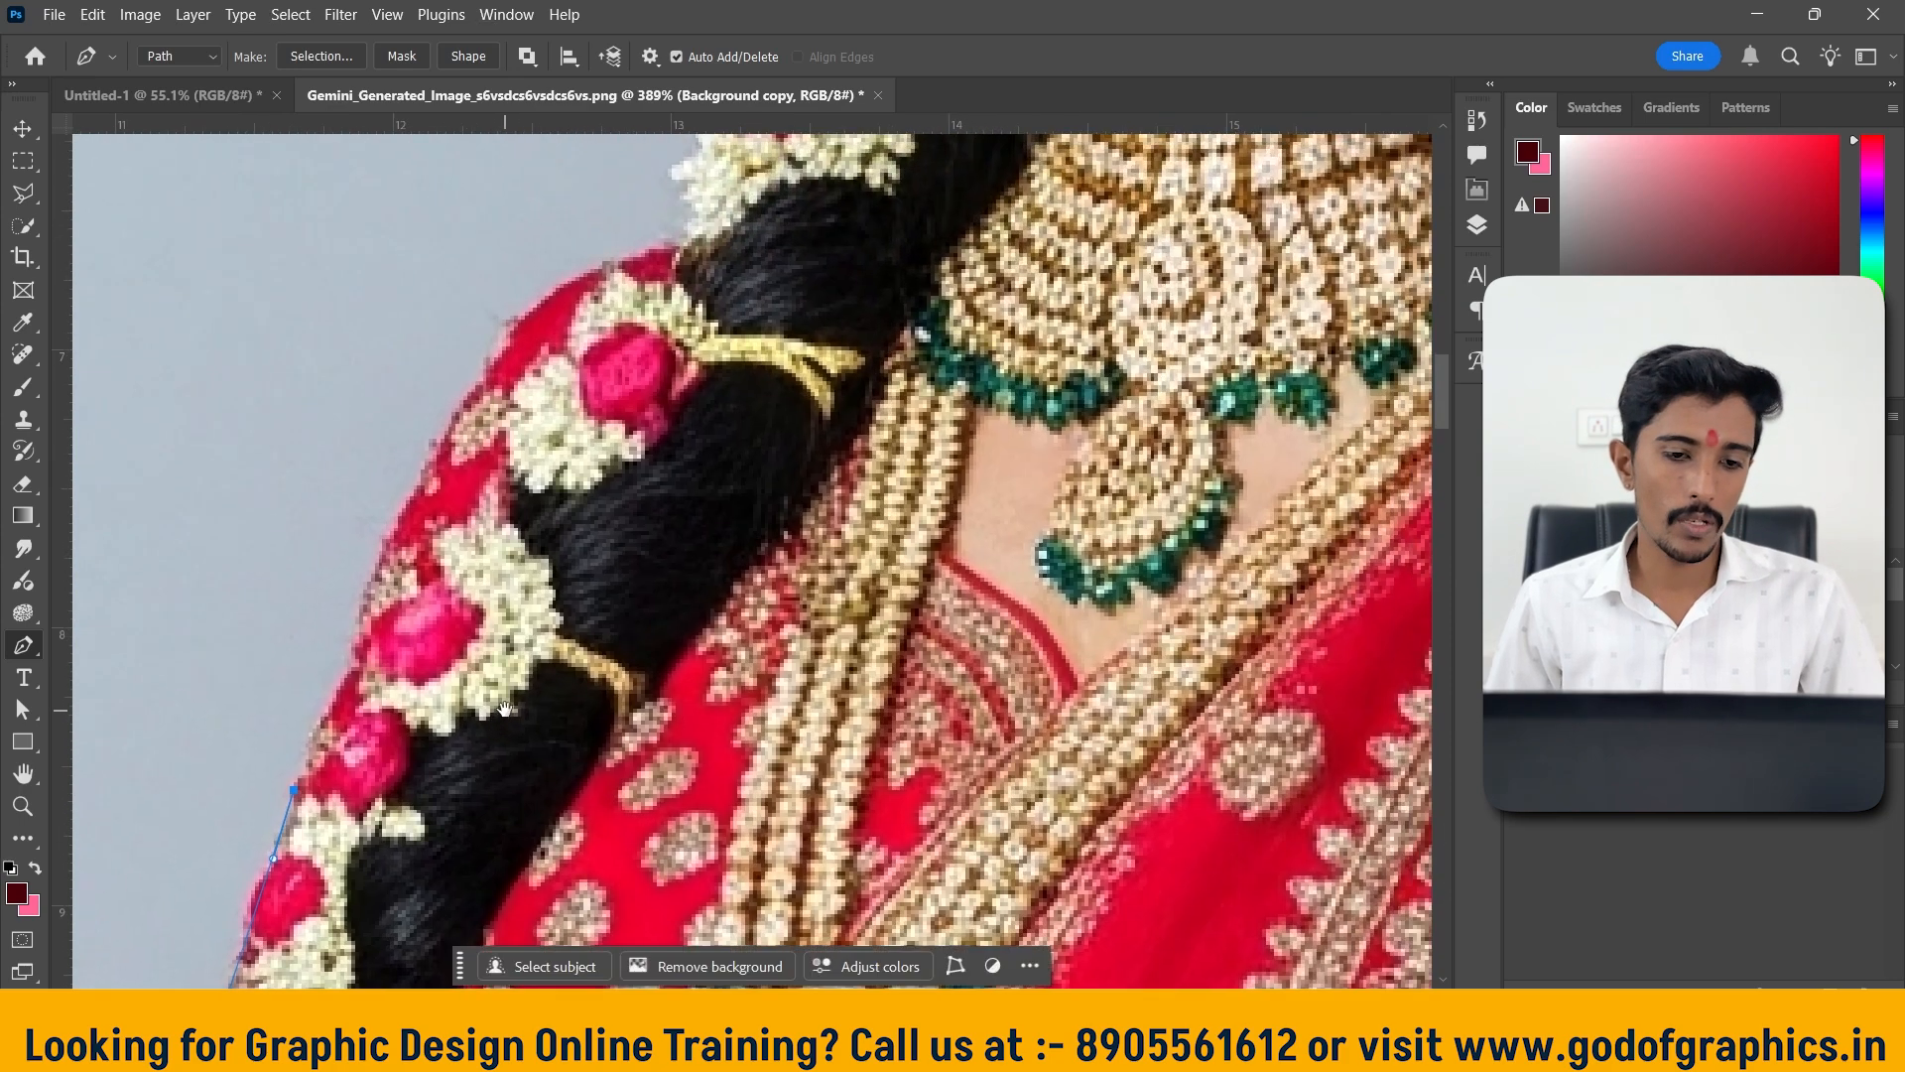
left_click(374, 563)
left_click(421, 473)
left_click(467, 384)
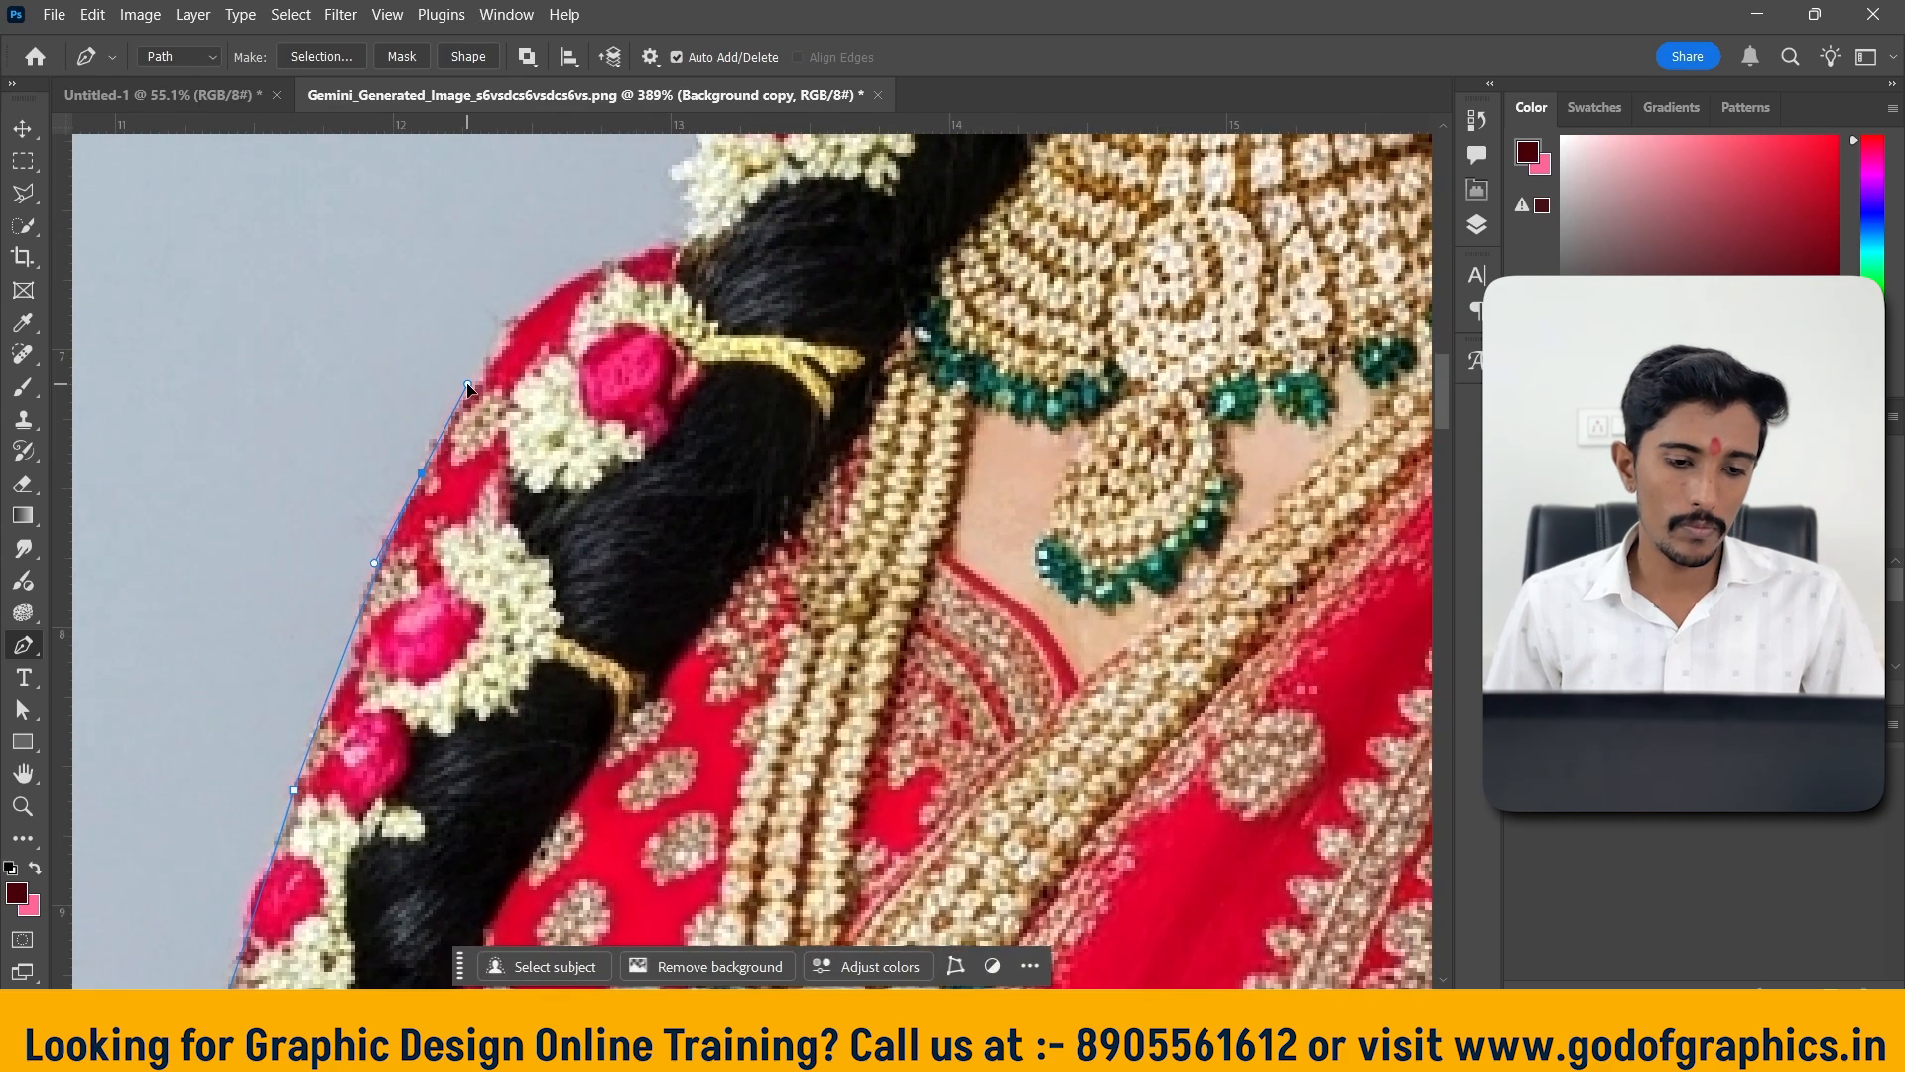
left_click(422, 472, "alt")
Trace over the rounded shoulder to the braid with one long curve and remove the outgoing handle
left_click_drag(577, 440, 487, 602)
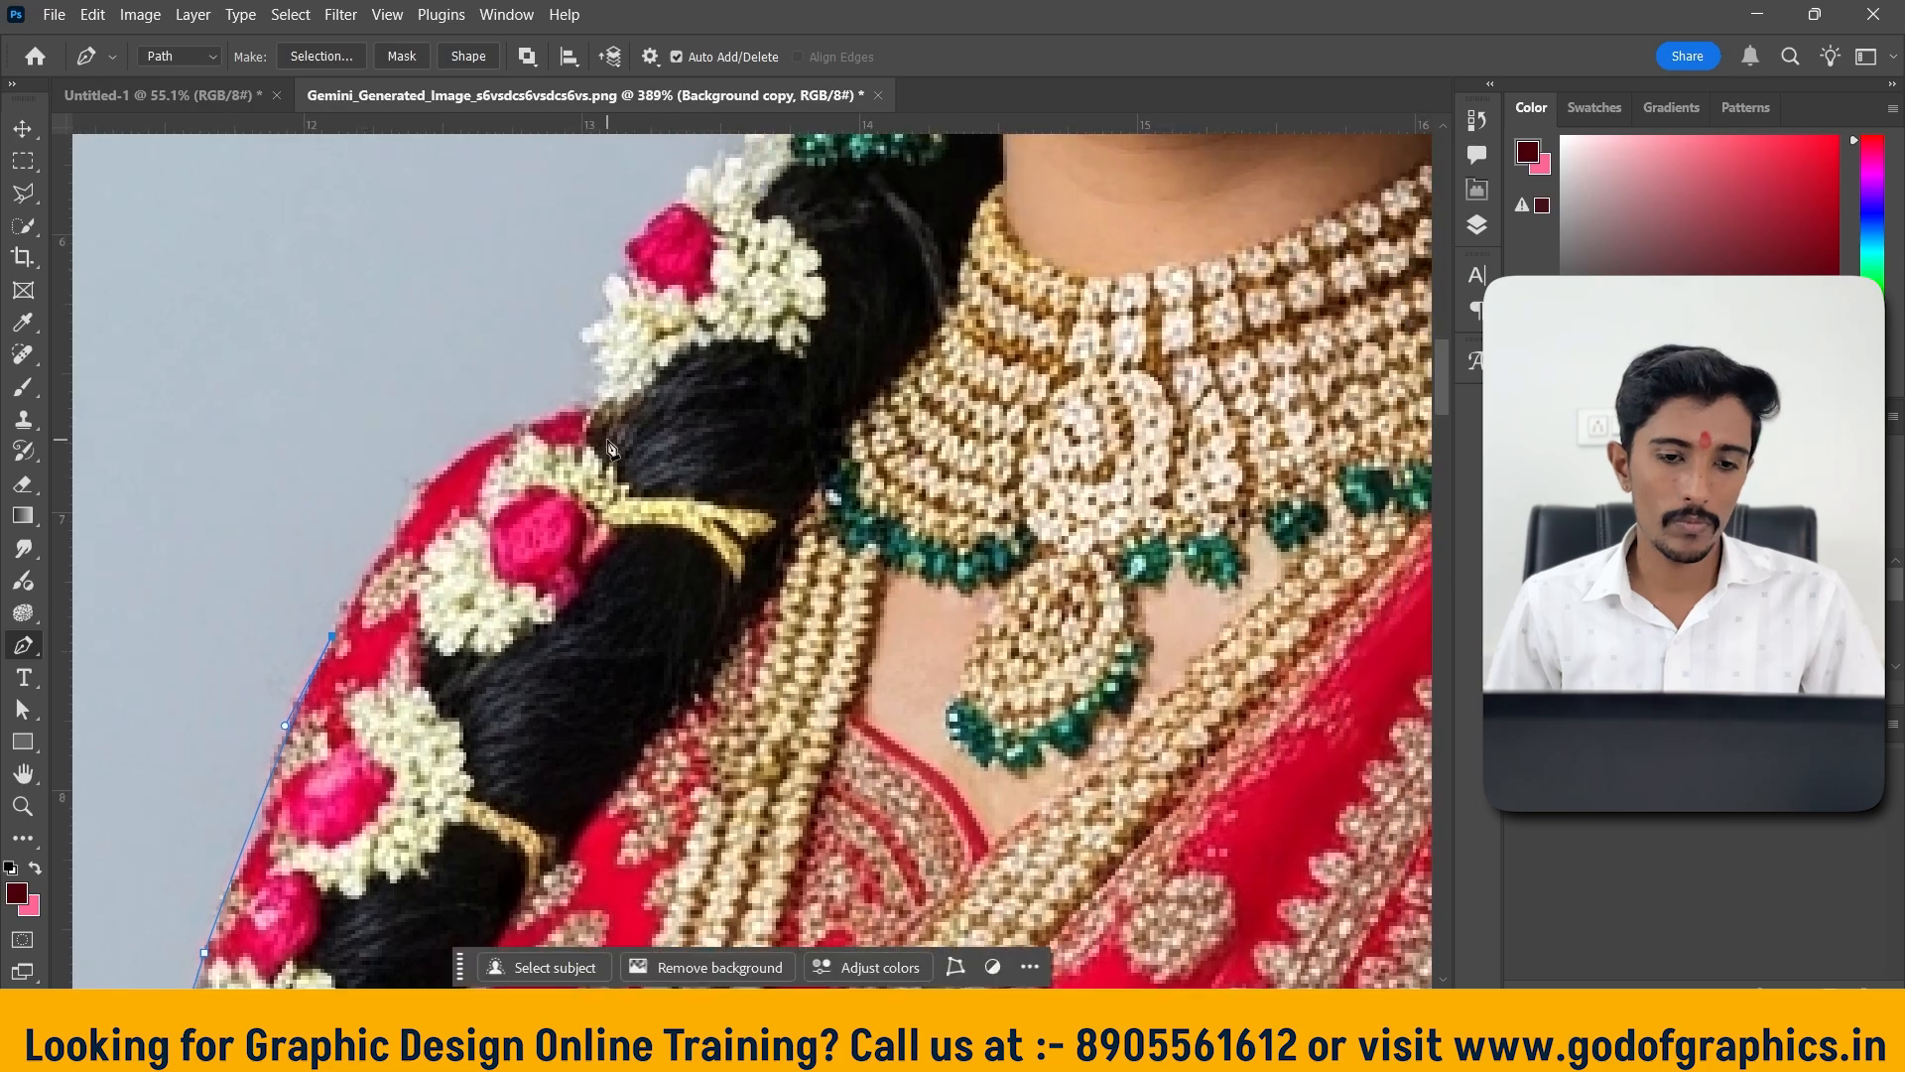
left_click_drag(588, 408, 746, 409)
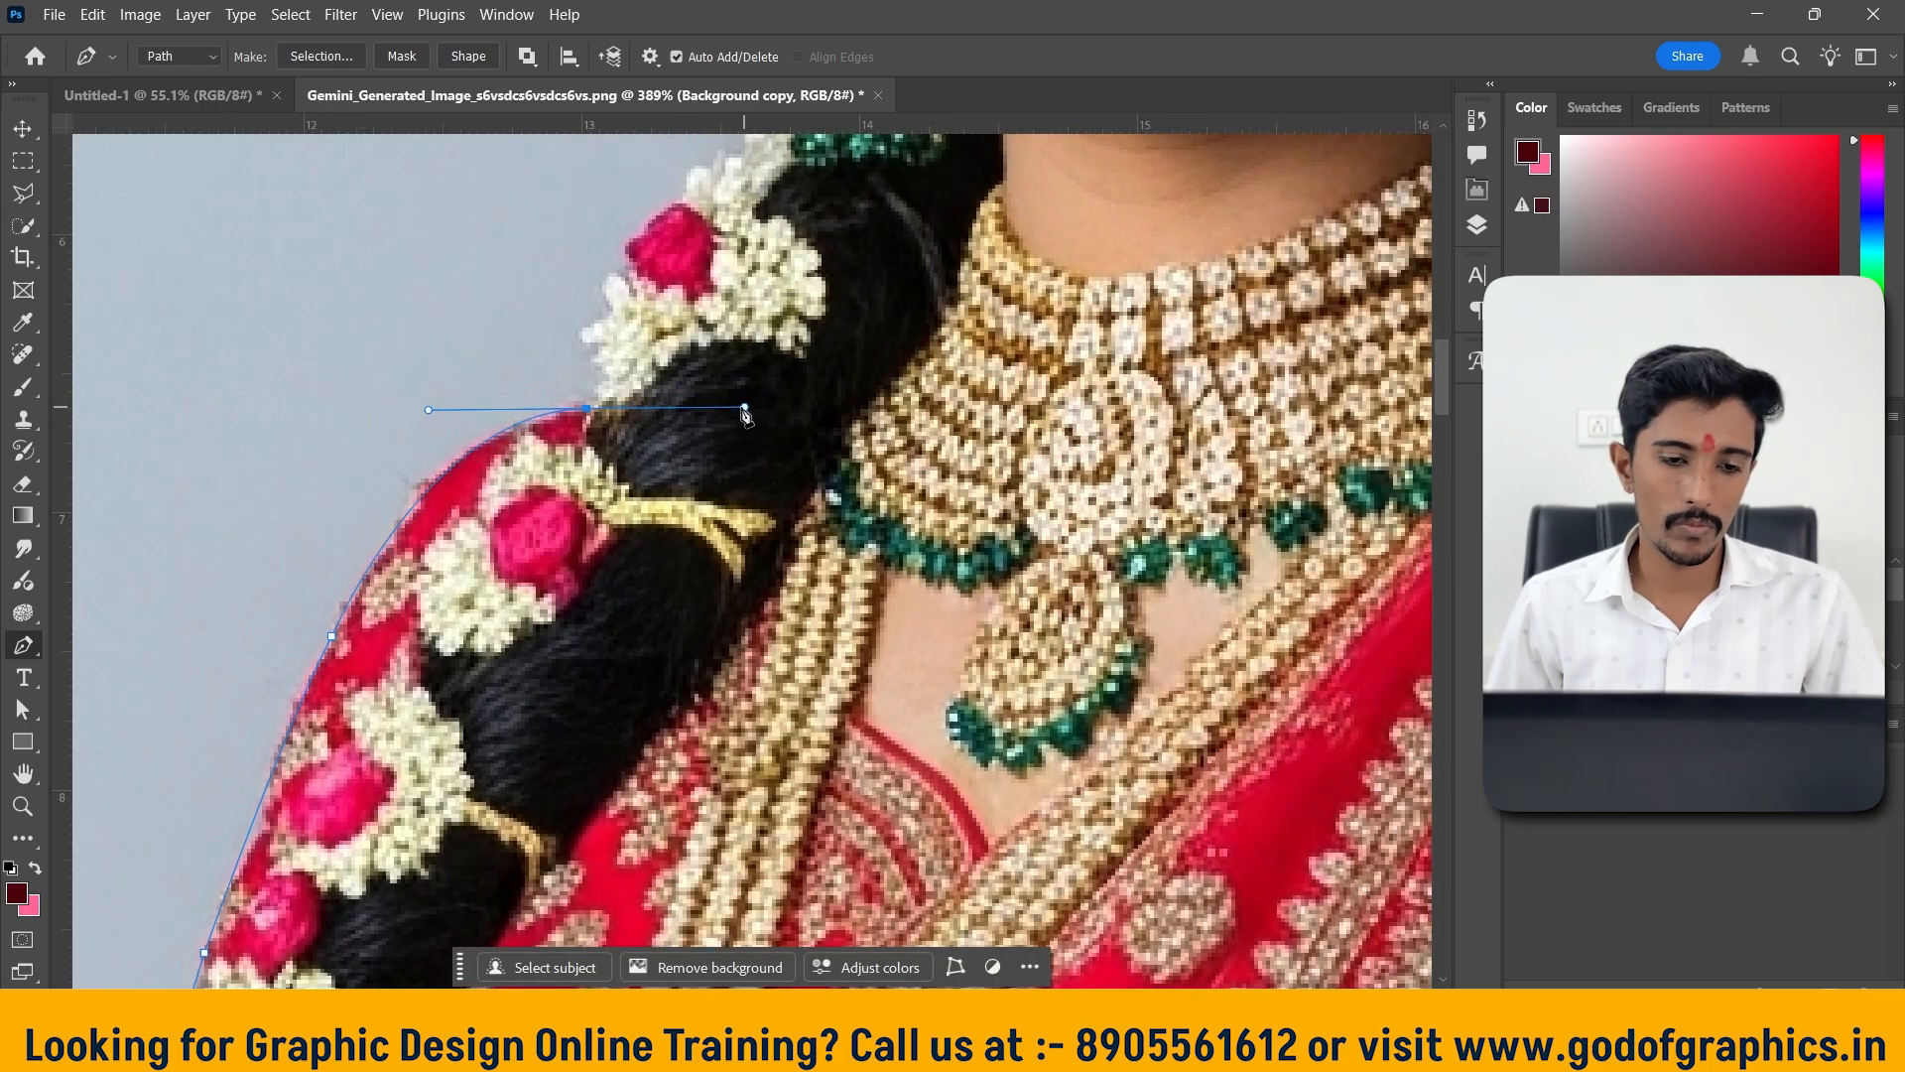
left_click(587, 408, "alt")
Trace the outer edge of the braid's topmost flower cluster up to the earring with short curves, keeping the anchors free of outgoing handles
scroll(588, 415, "up", 5)
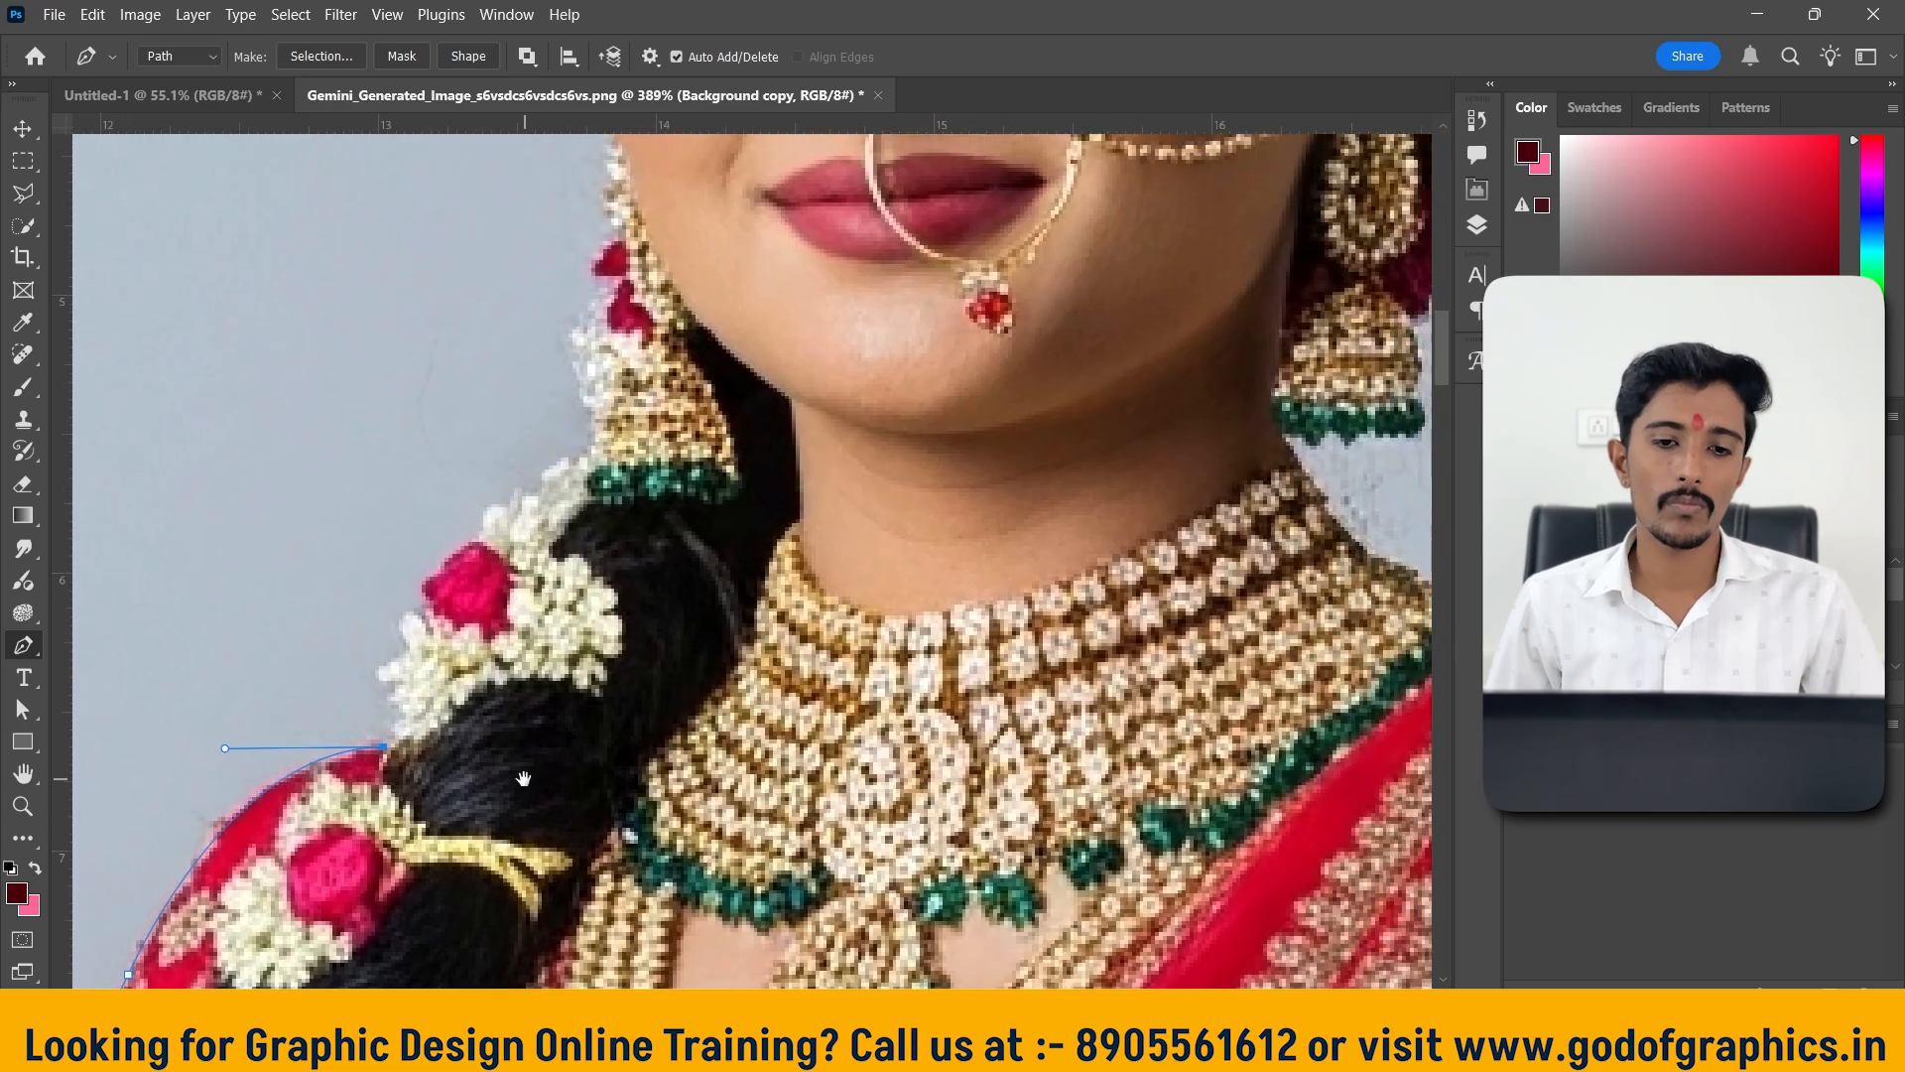
left_click_drag(418, 619, 486, 566)
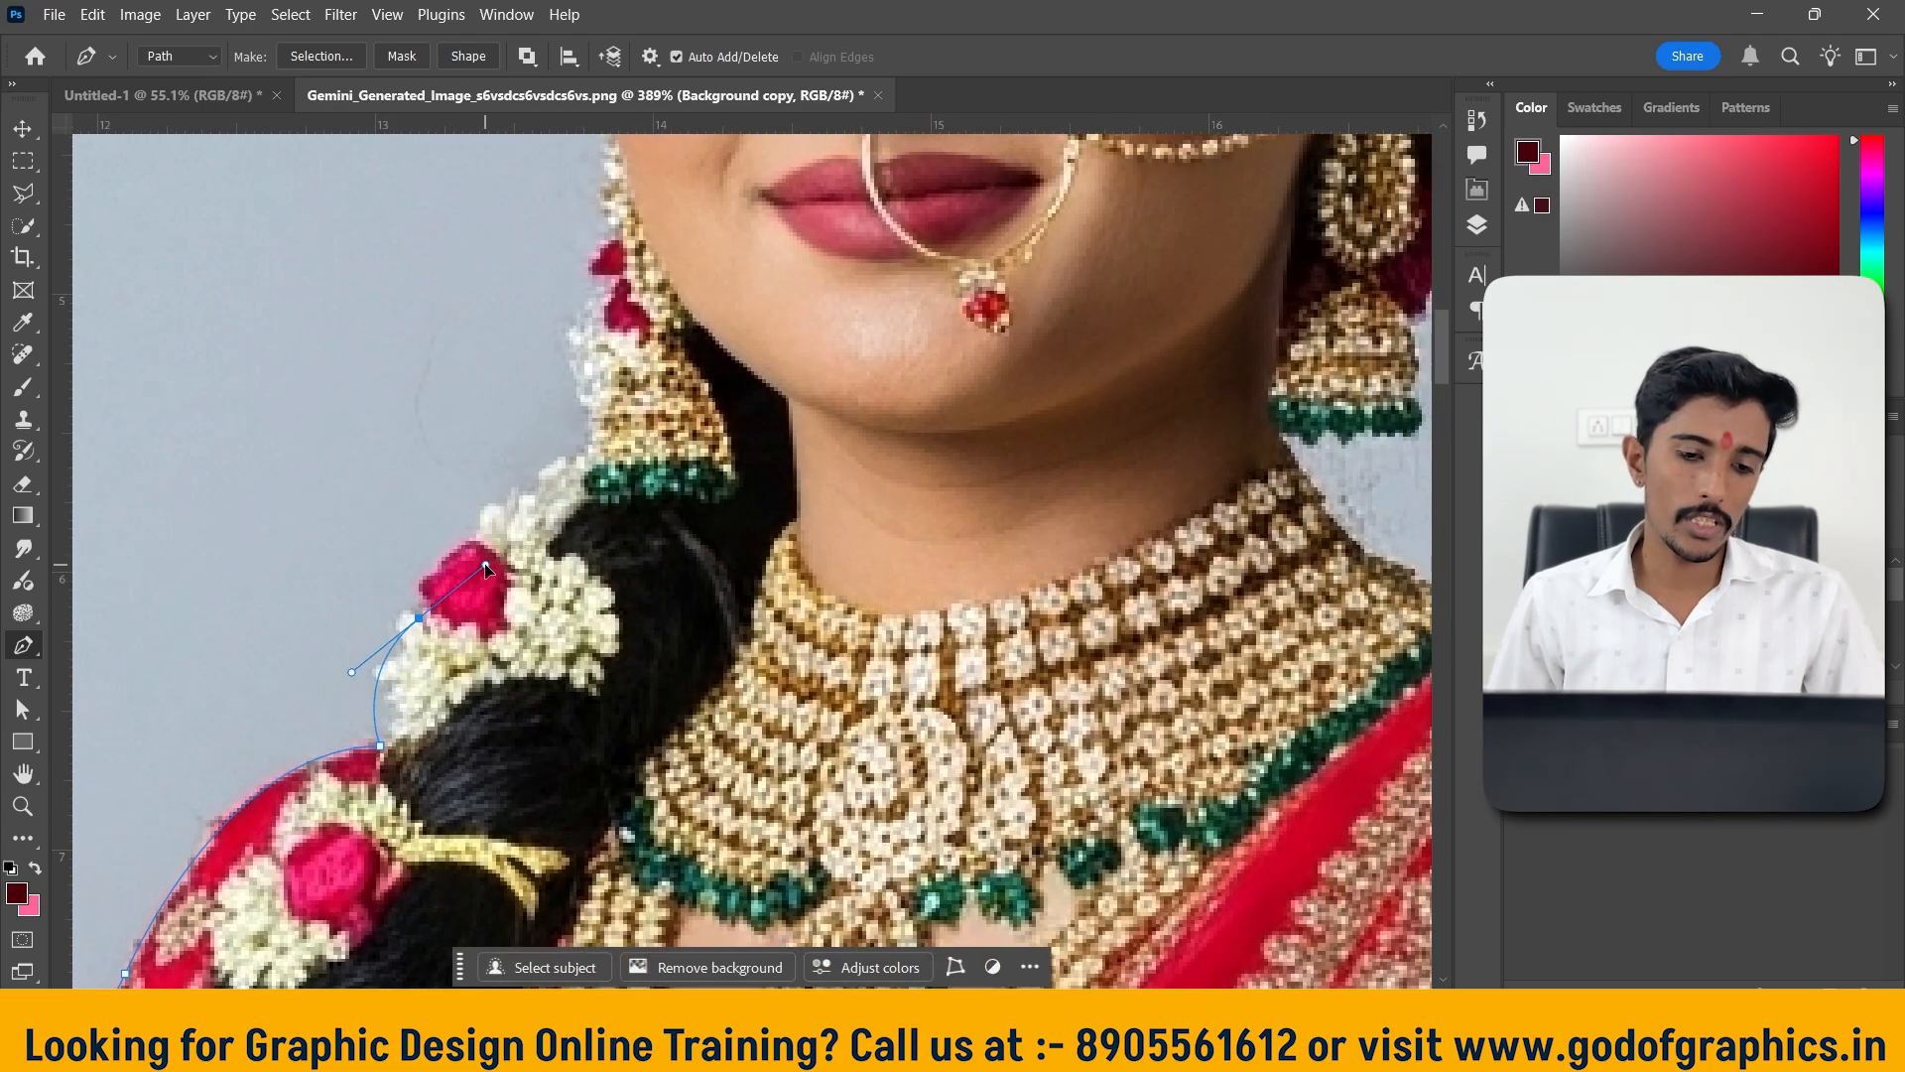
left_click(421, 618, "alt")
left_click_drag(515, 507, 609, 463)
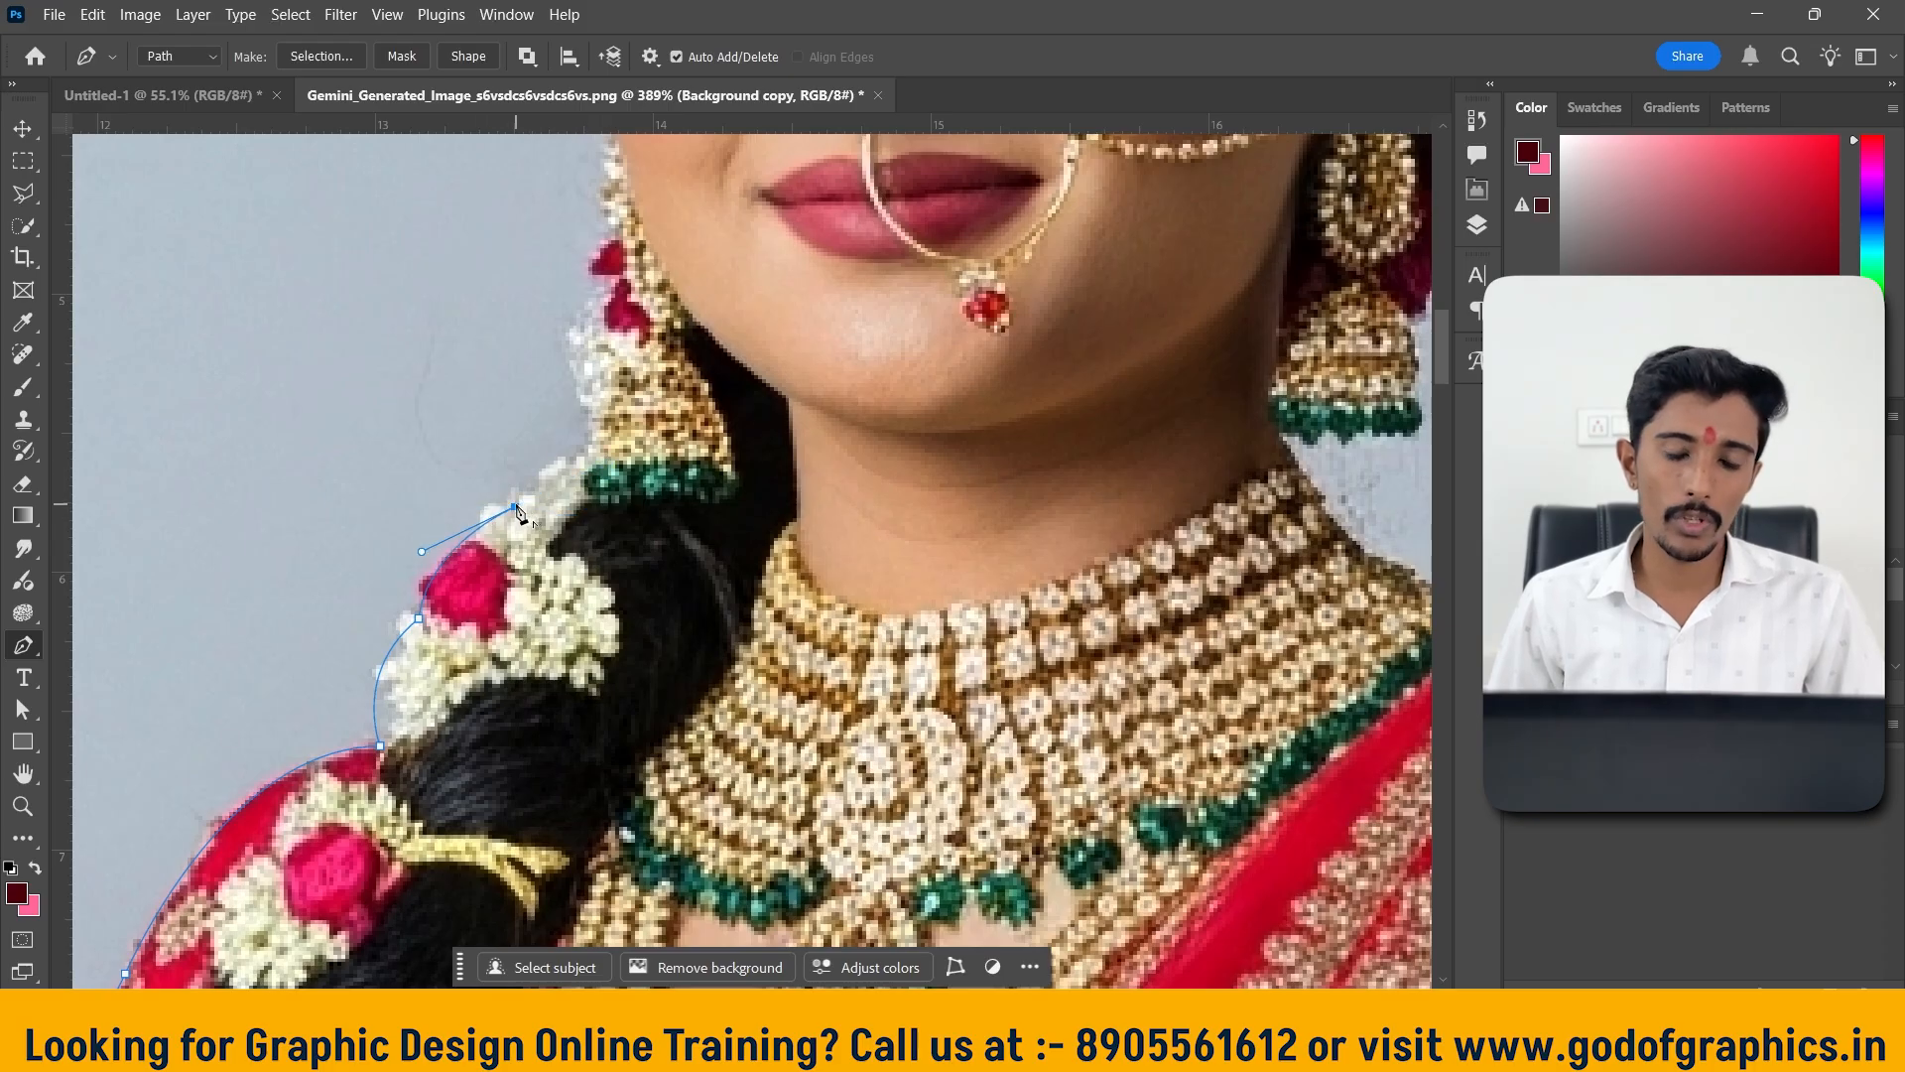
left_click_drag(629, 545, 546, 738)
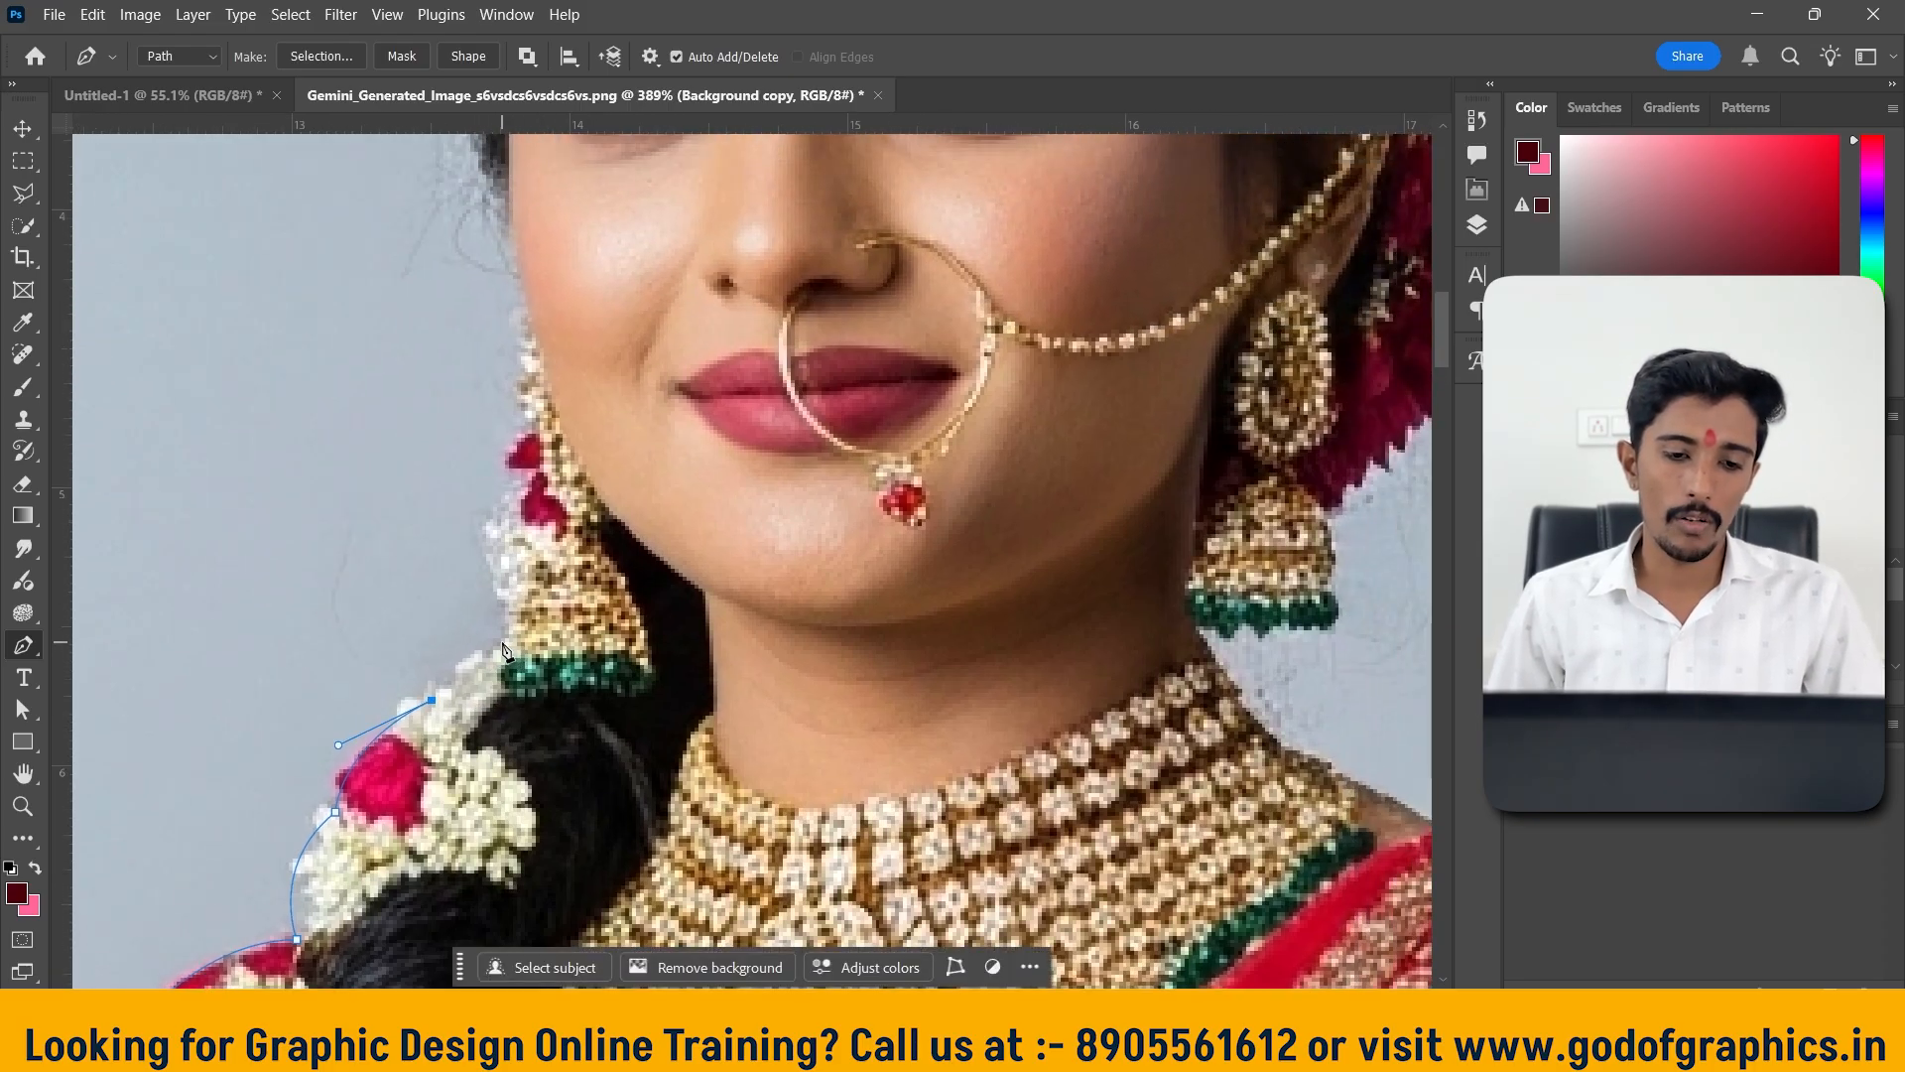
left_click_drag(501, 638, 517, 621)
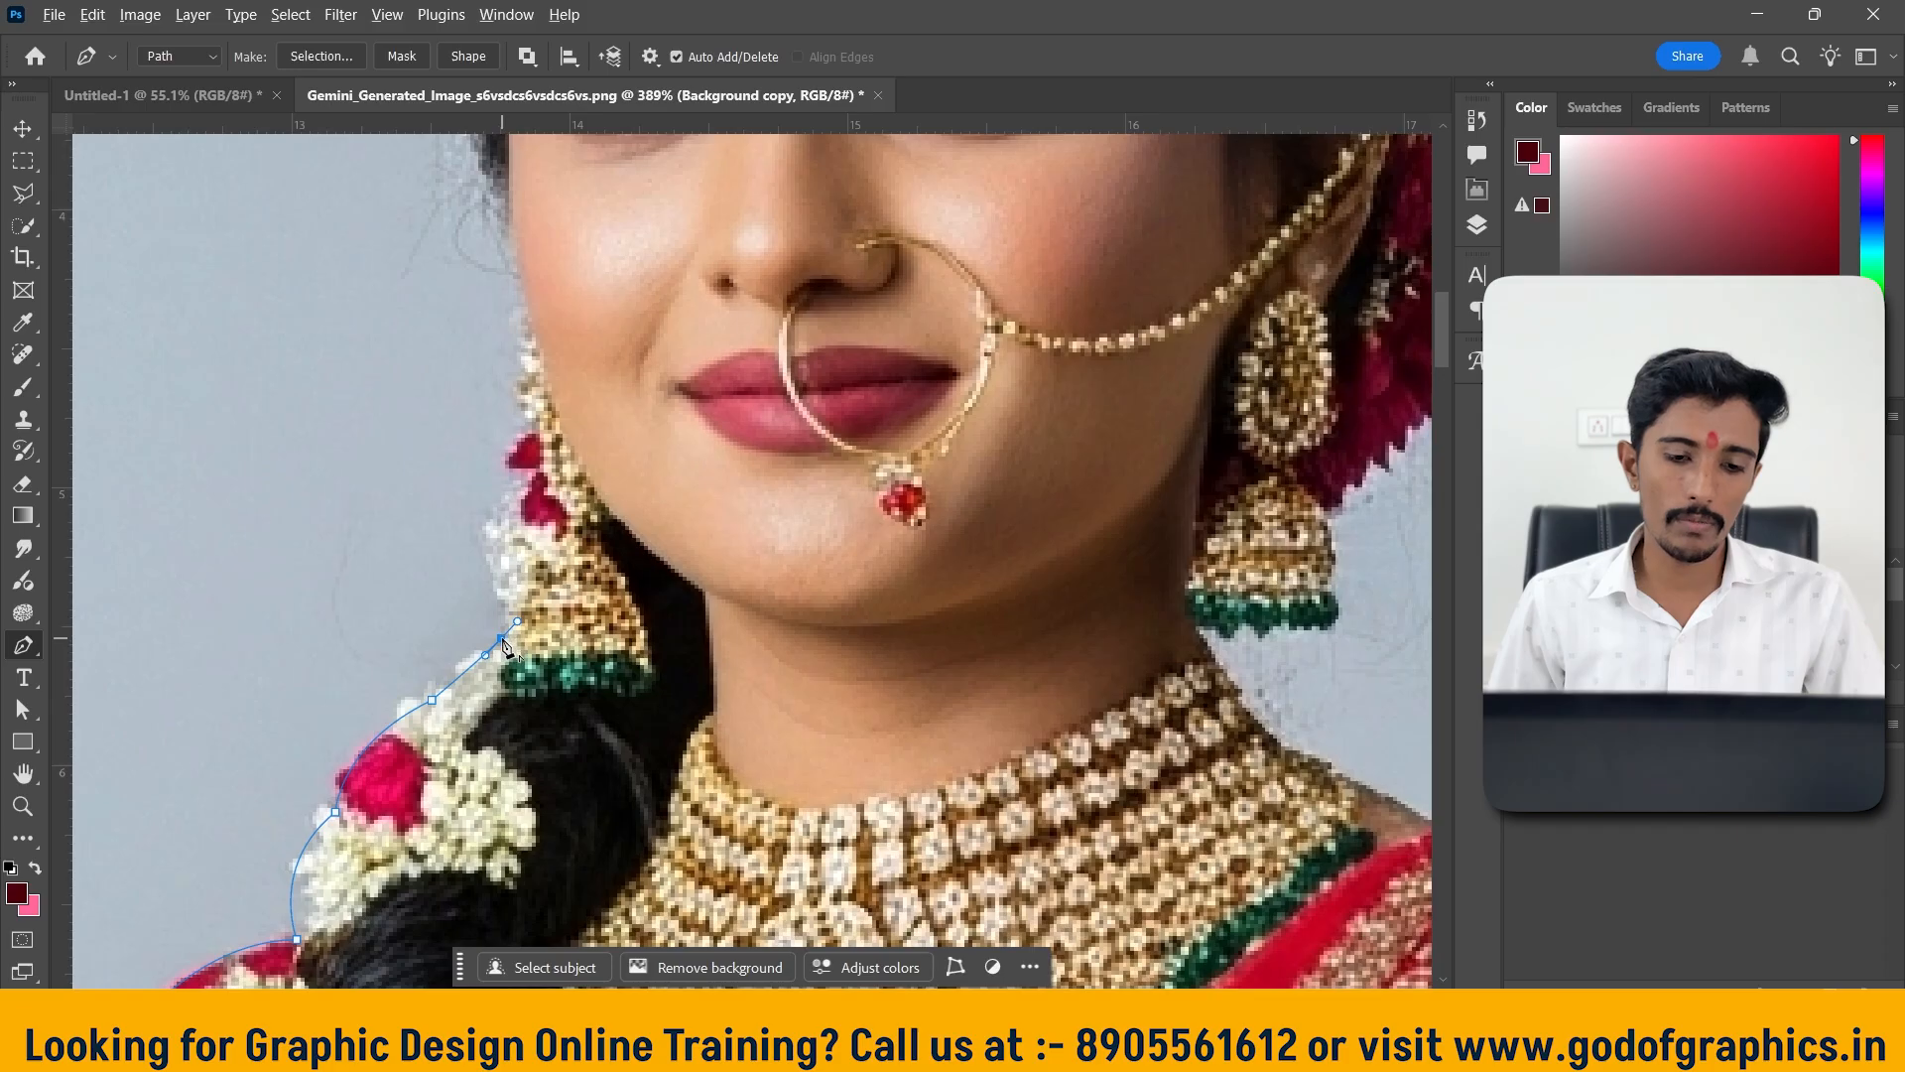
Trace around the white blossoms and red petals beside the earring, cutting in between them and removing the outgoing handles
left_click_drag(482, 522, 472, 485)
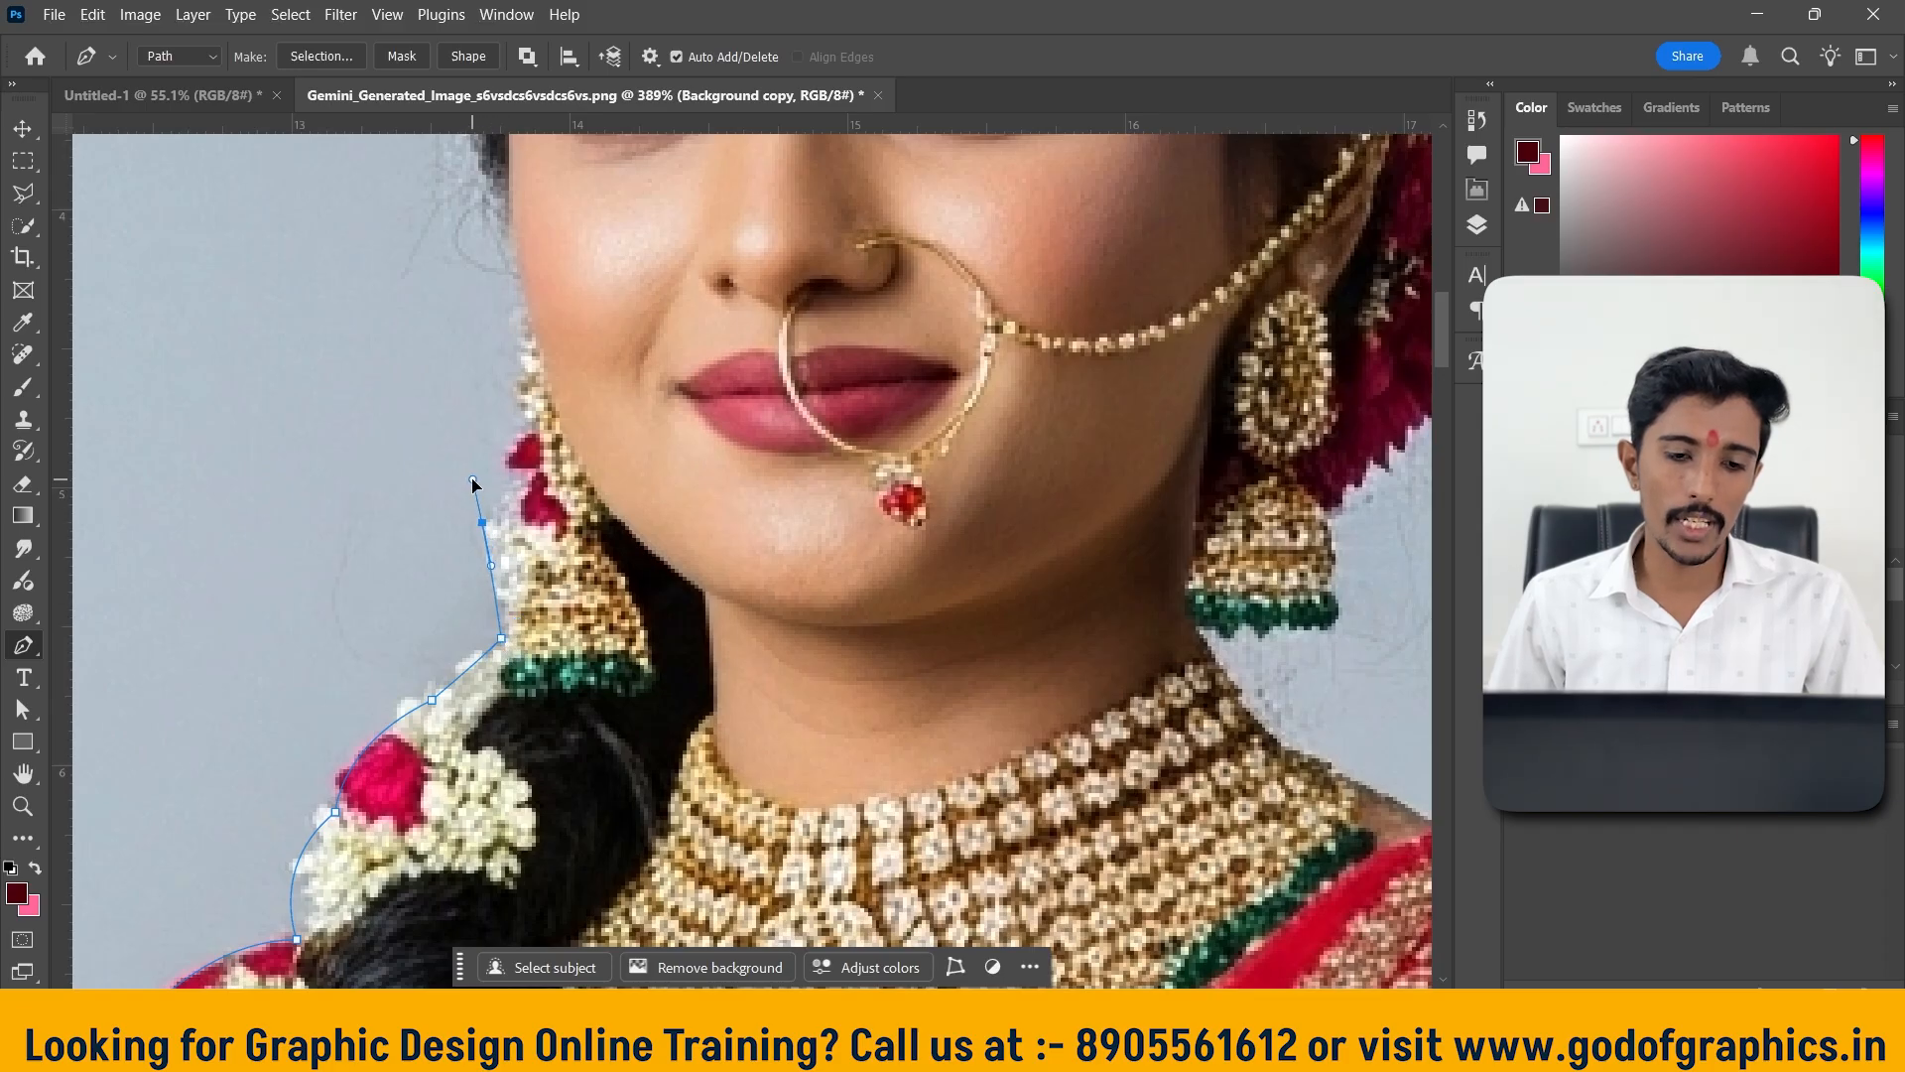
left_click(482, 523, "alt")
left_click(533, 472)
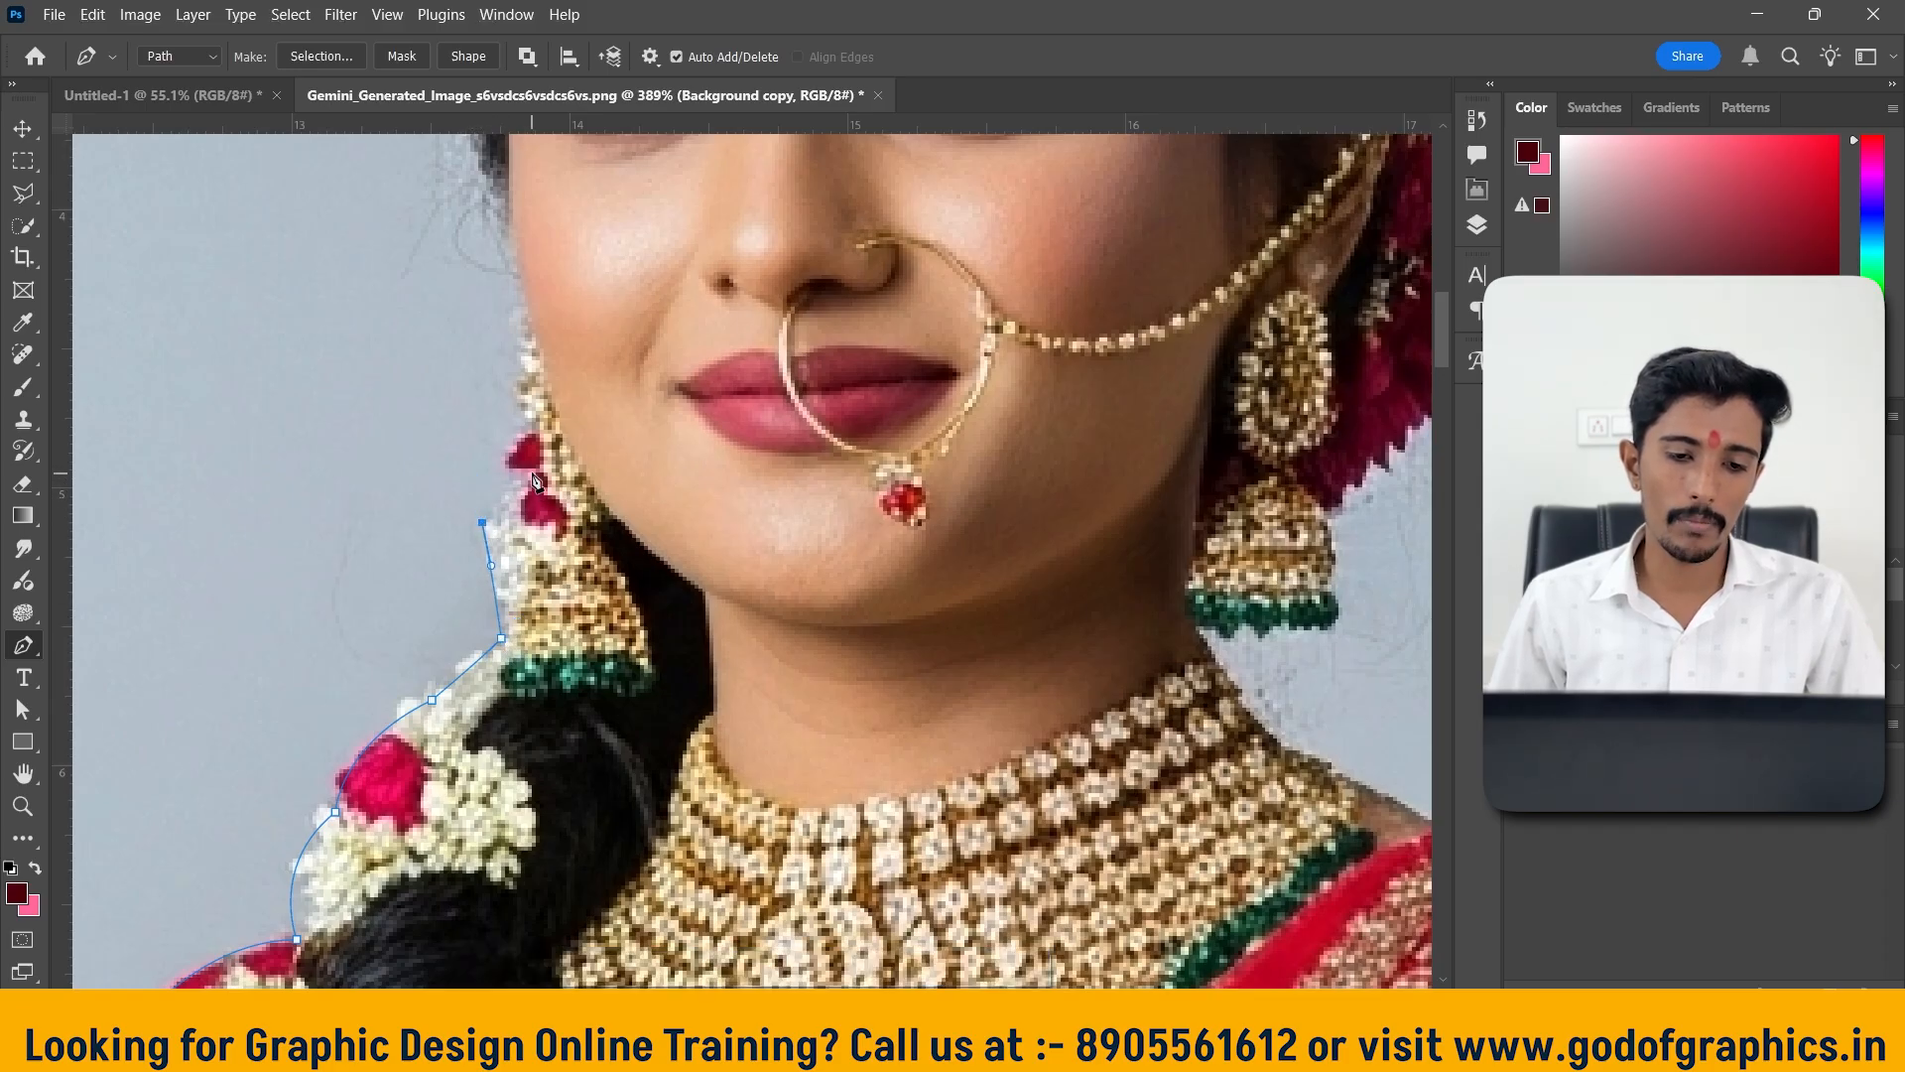
left_click_drag(523, 421, 636, 615)
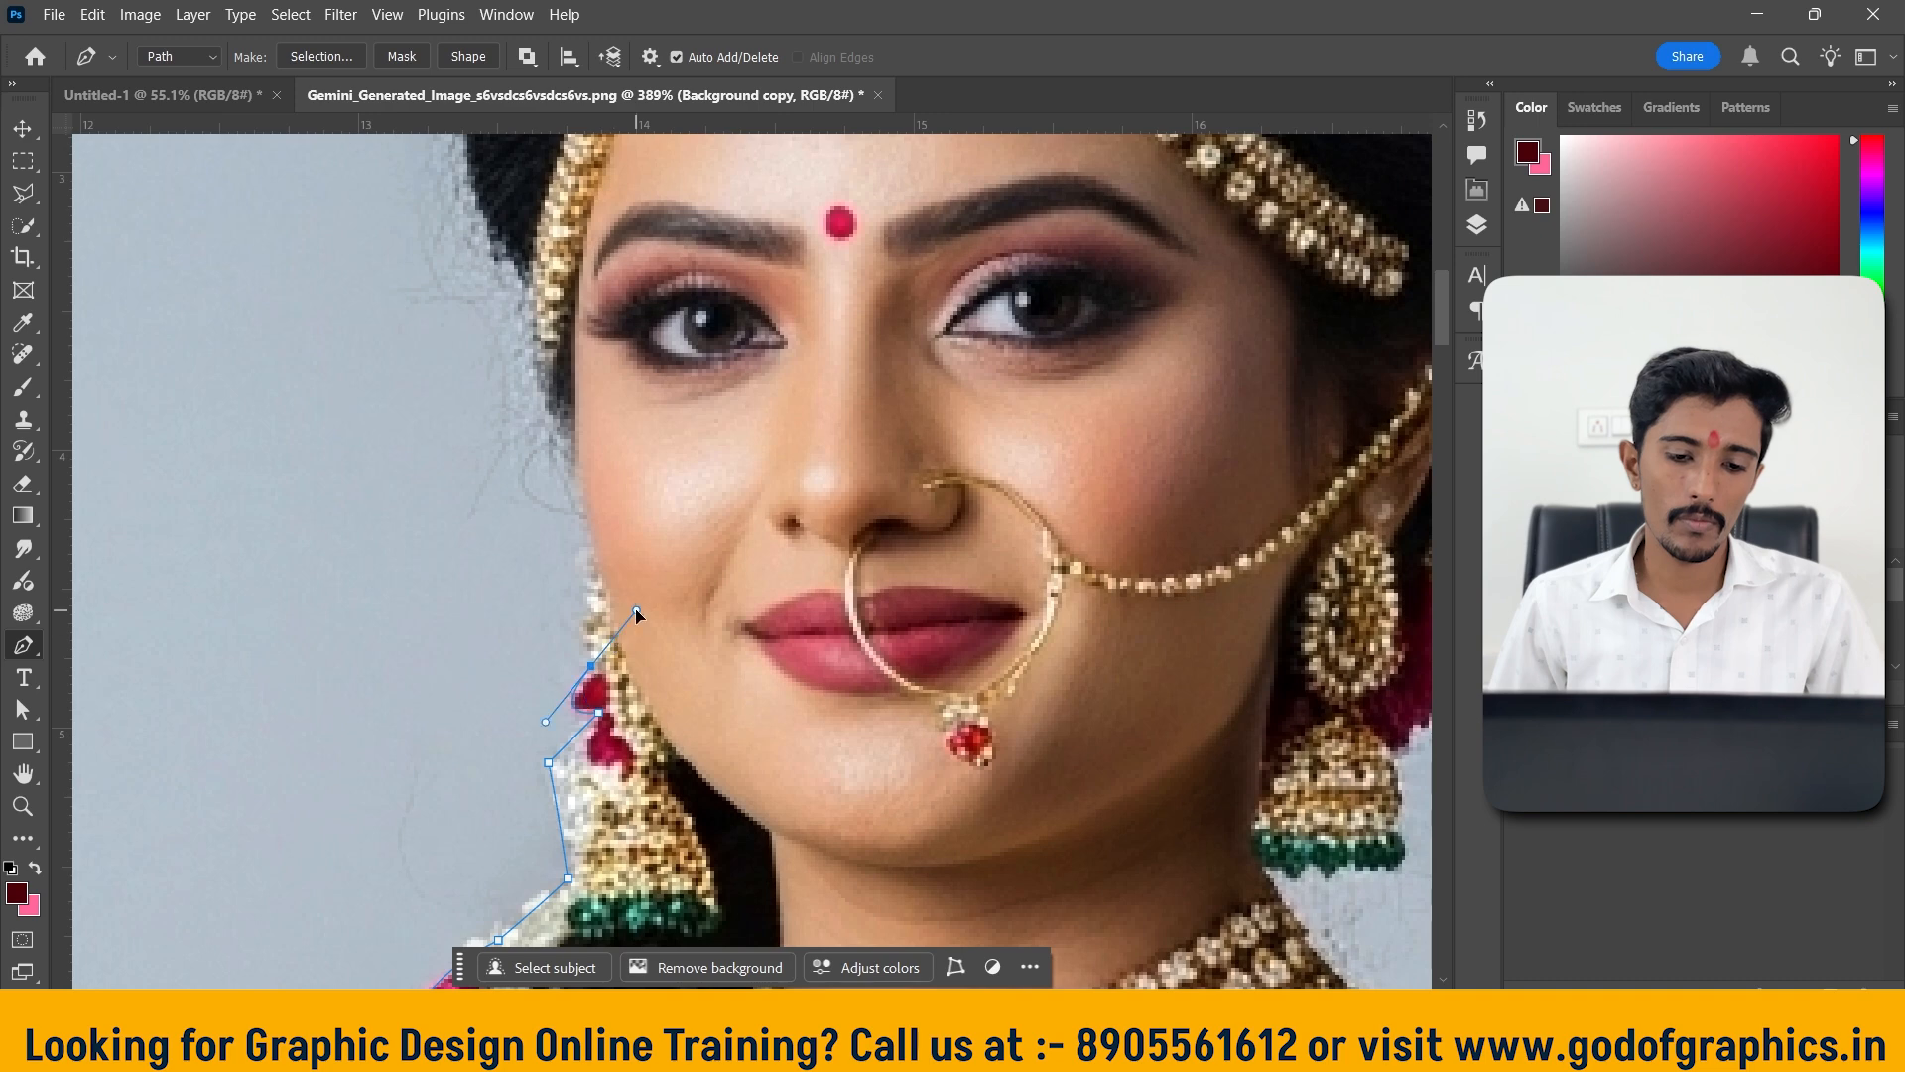
left_click(592, 664, "alt")
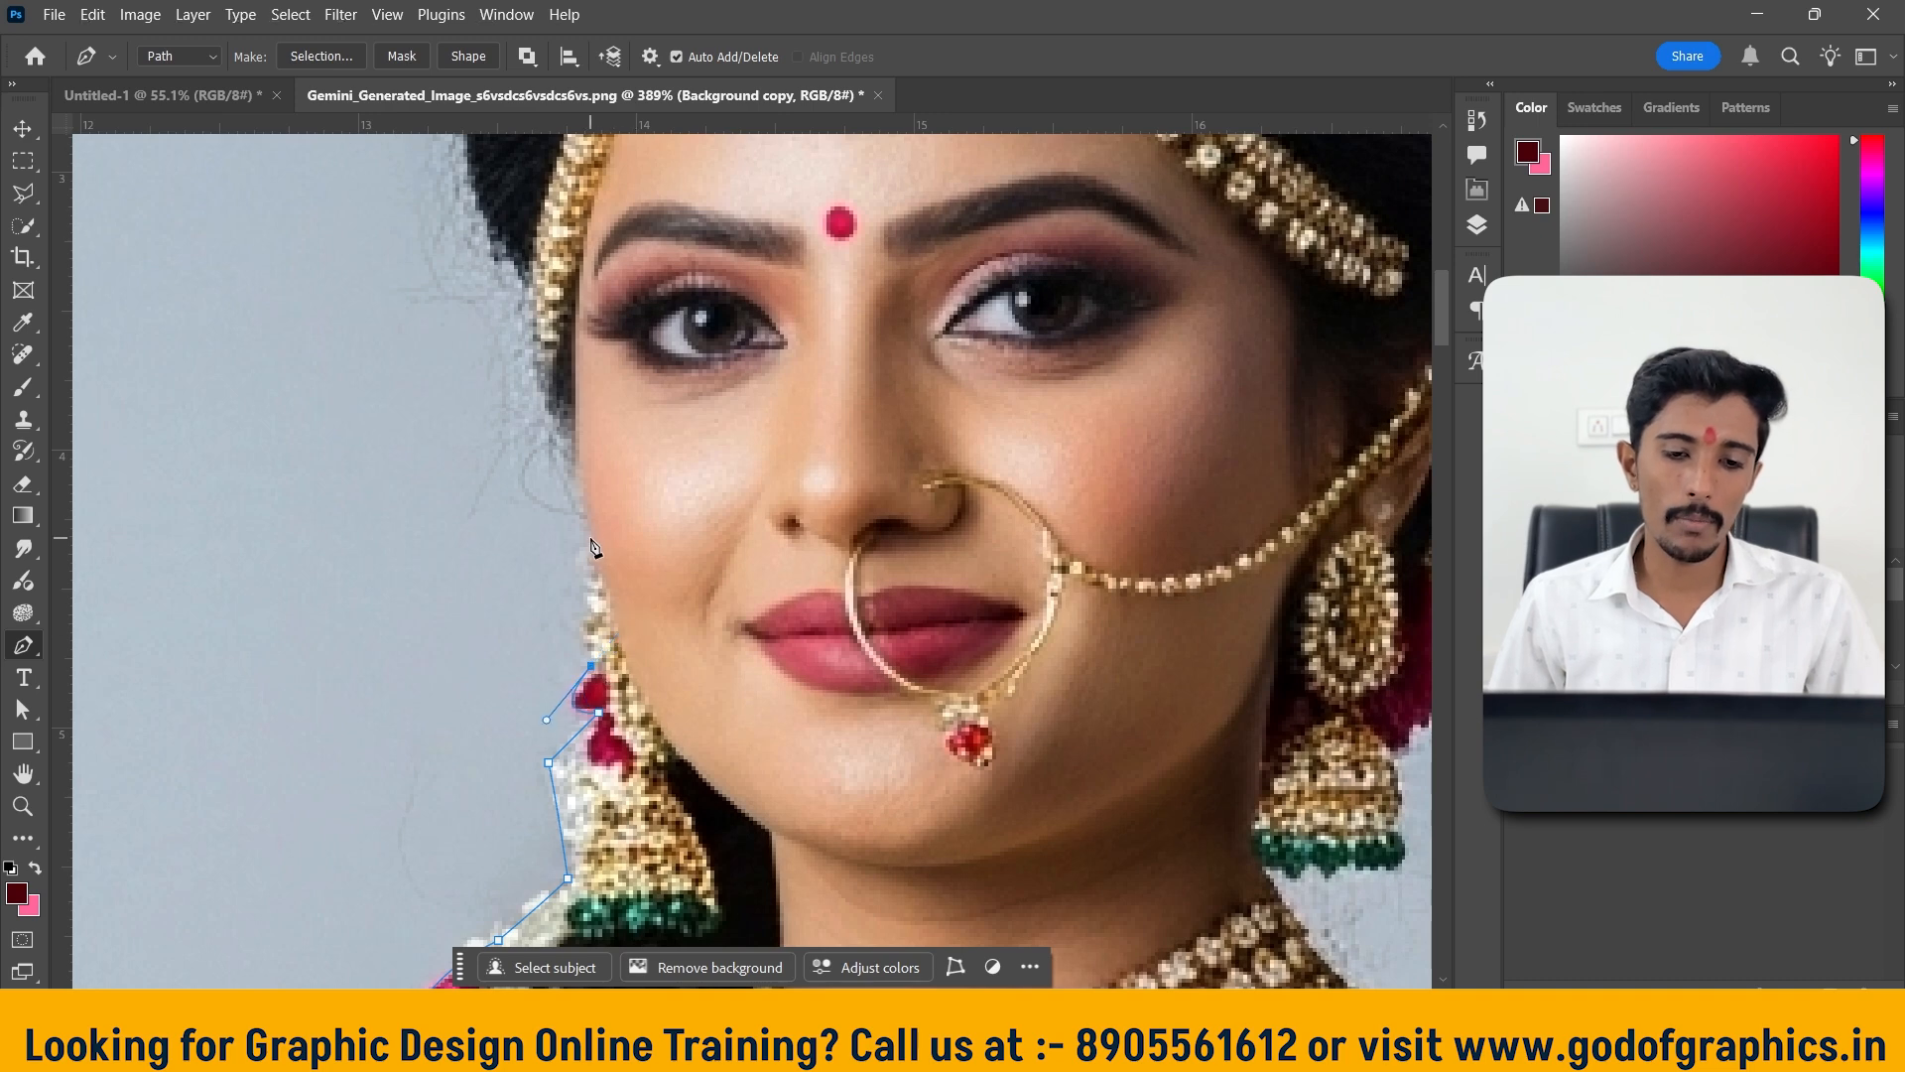
Continue the path from the earring's bead string along the cheek to the lower hairline, removing the outgoing handles
left_click_drag(587, 534, 604, 499)
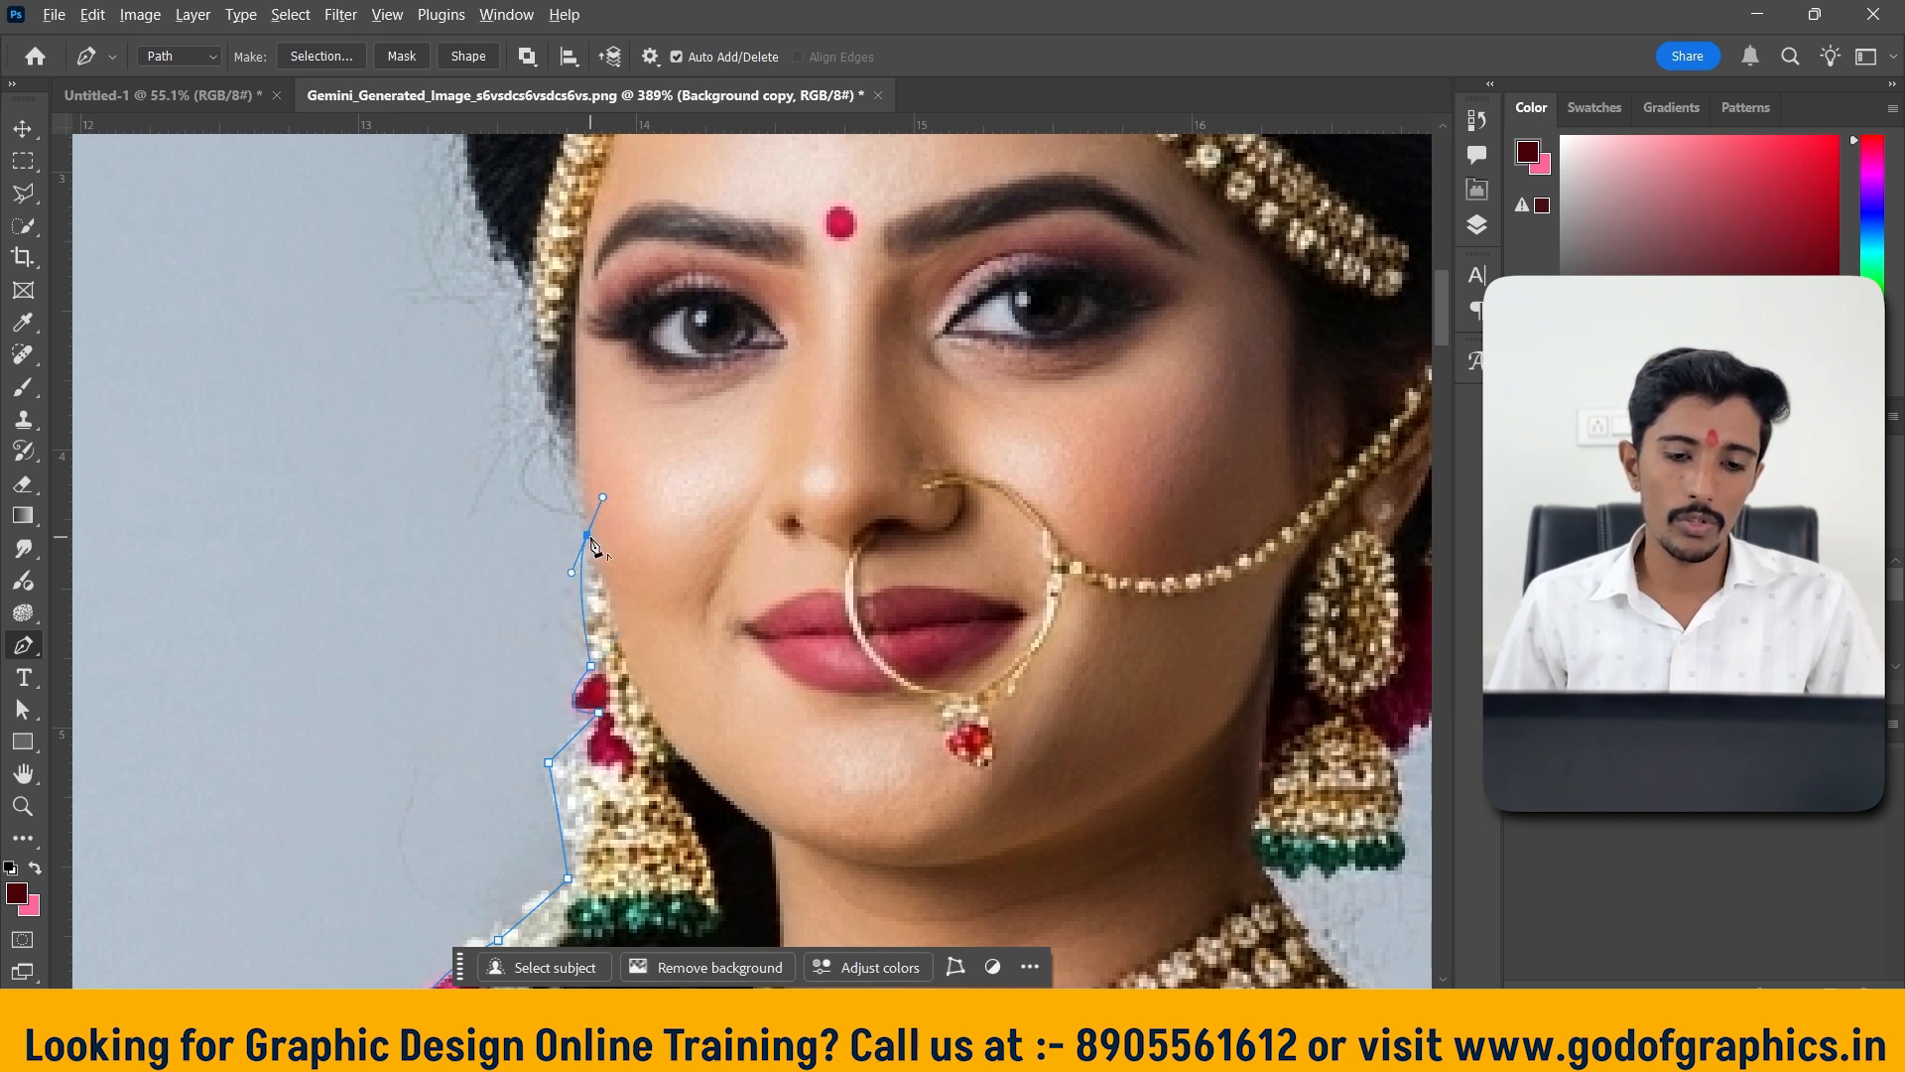
scroll(585, 544, "up", 3)
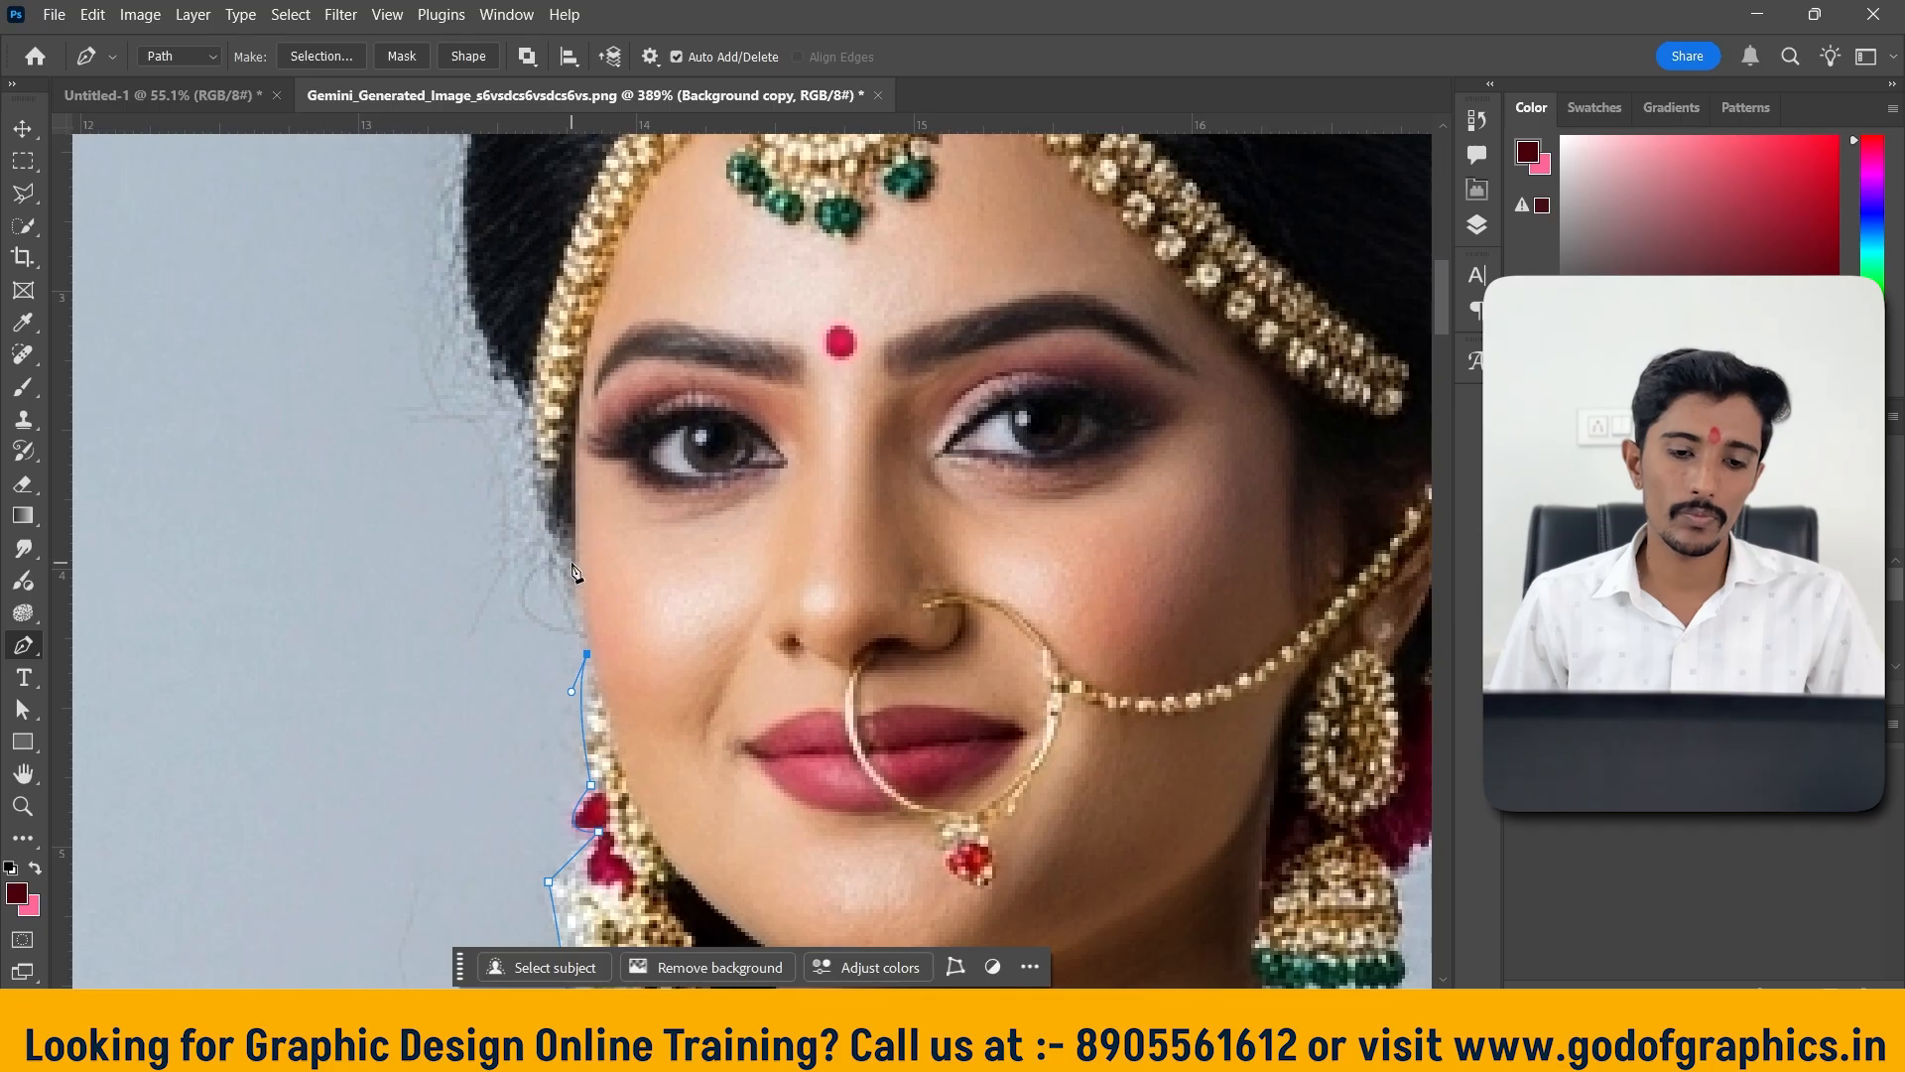
left_click_drag(571, 562, 563, 523)
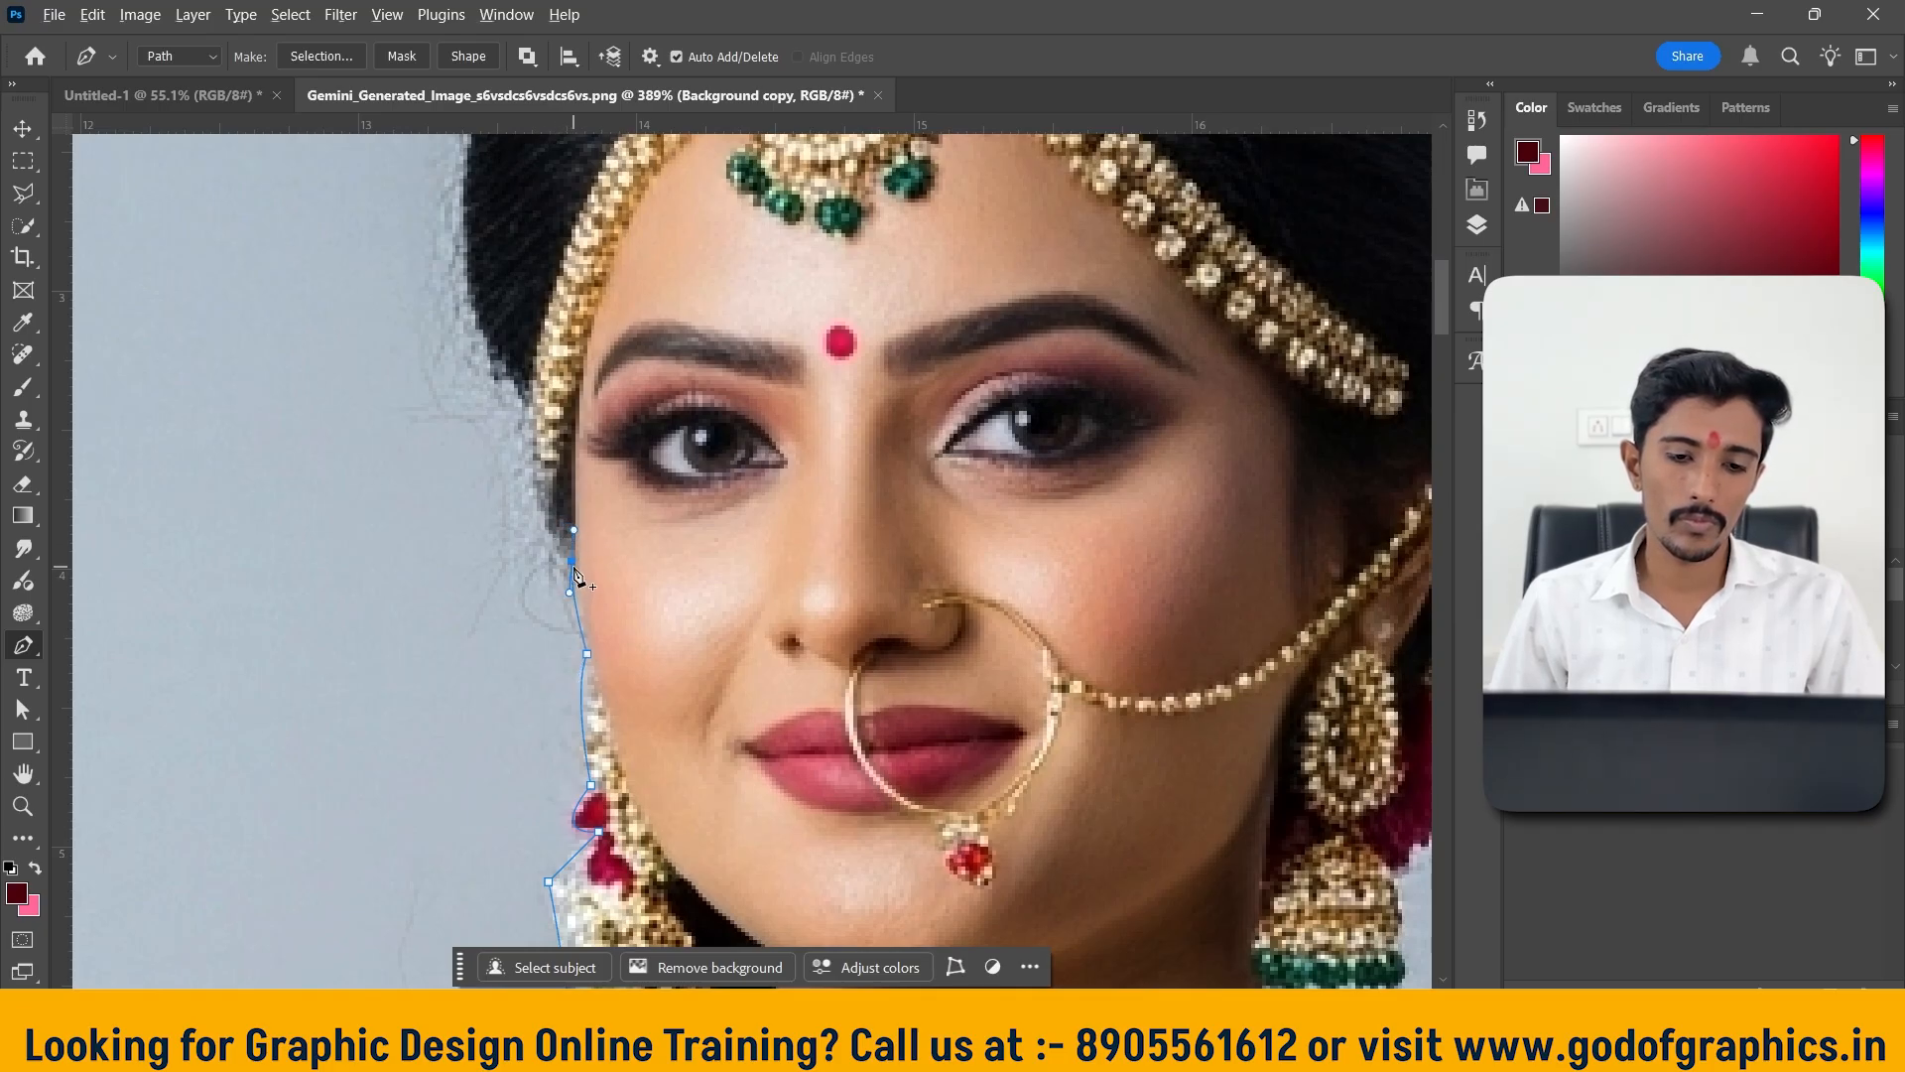
left_click(573, 561, "alt")
left_click_drag(499, 637, 565, 765)
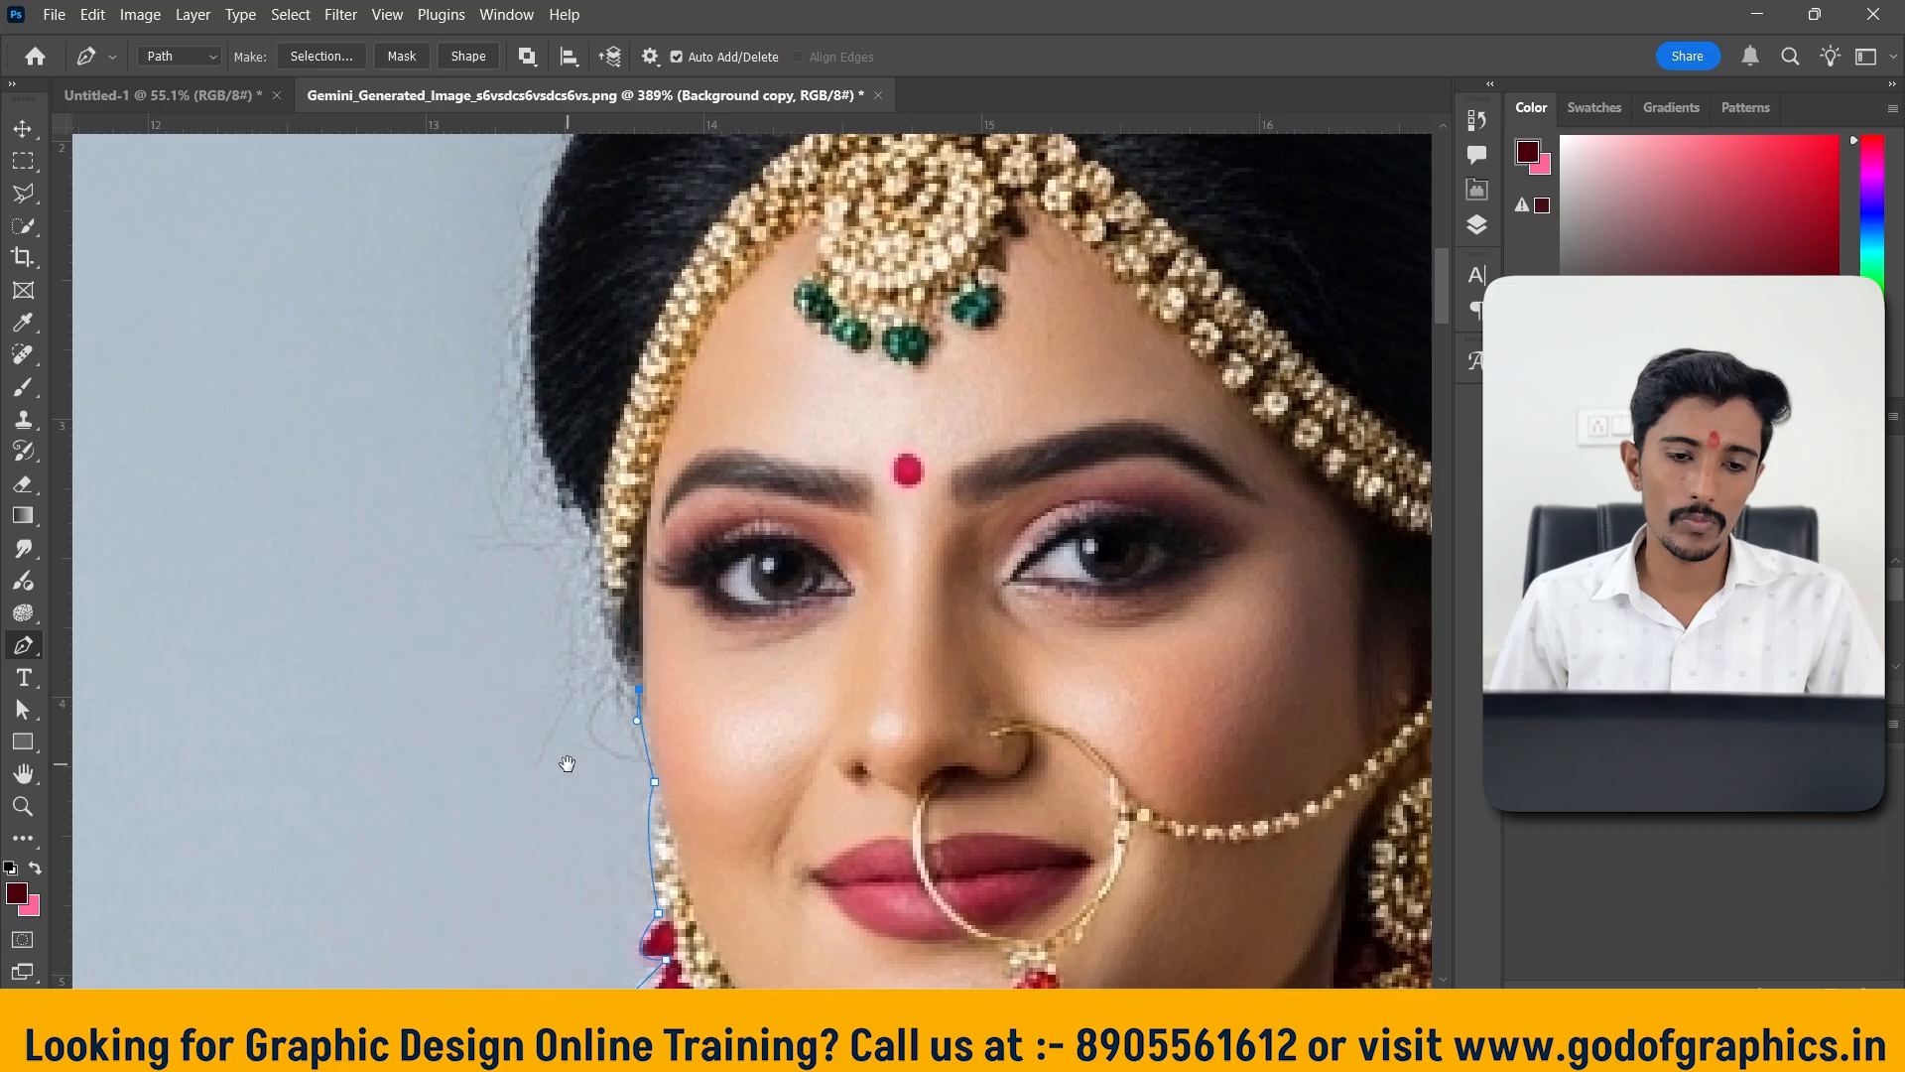
left_click(579, 508)
left_click_drag(579, 508, 581, 371)
key("ctrl+z")
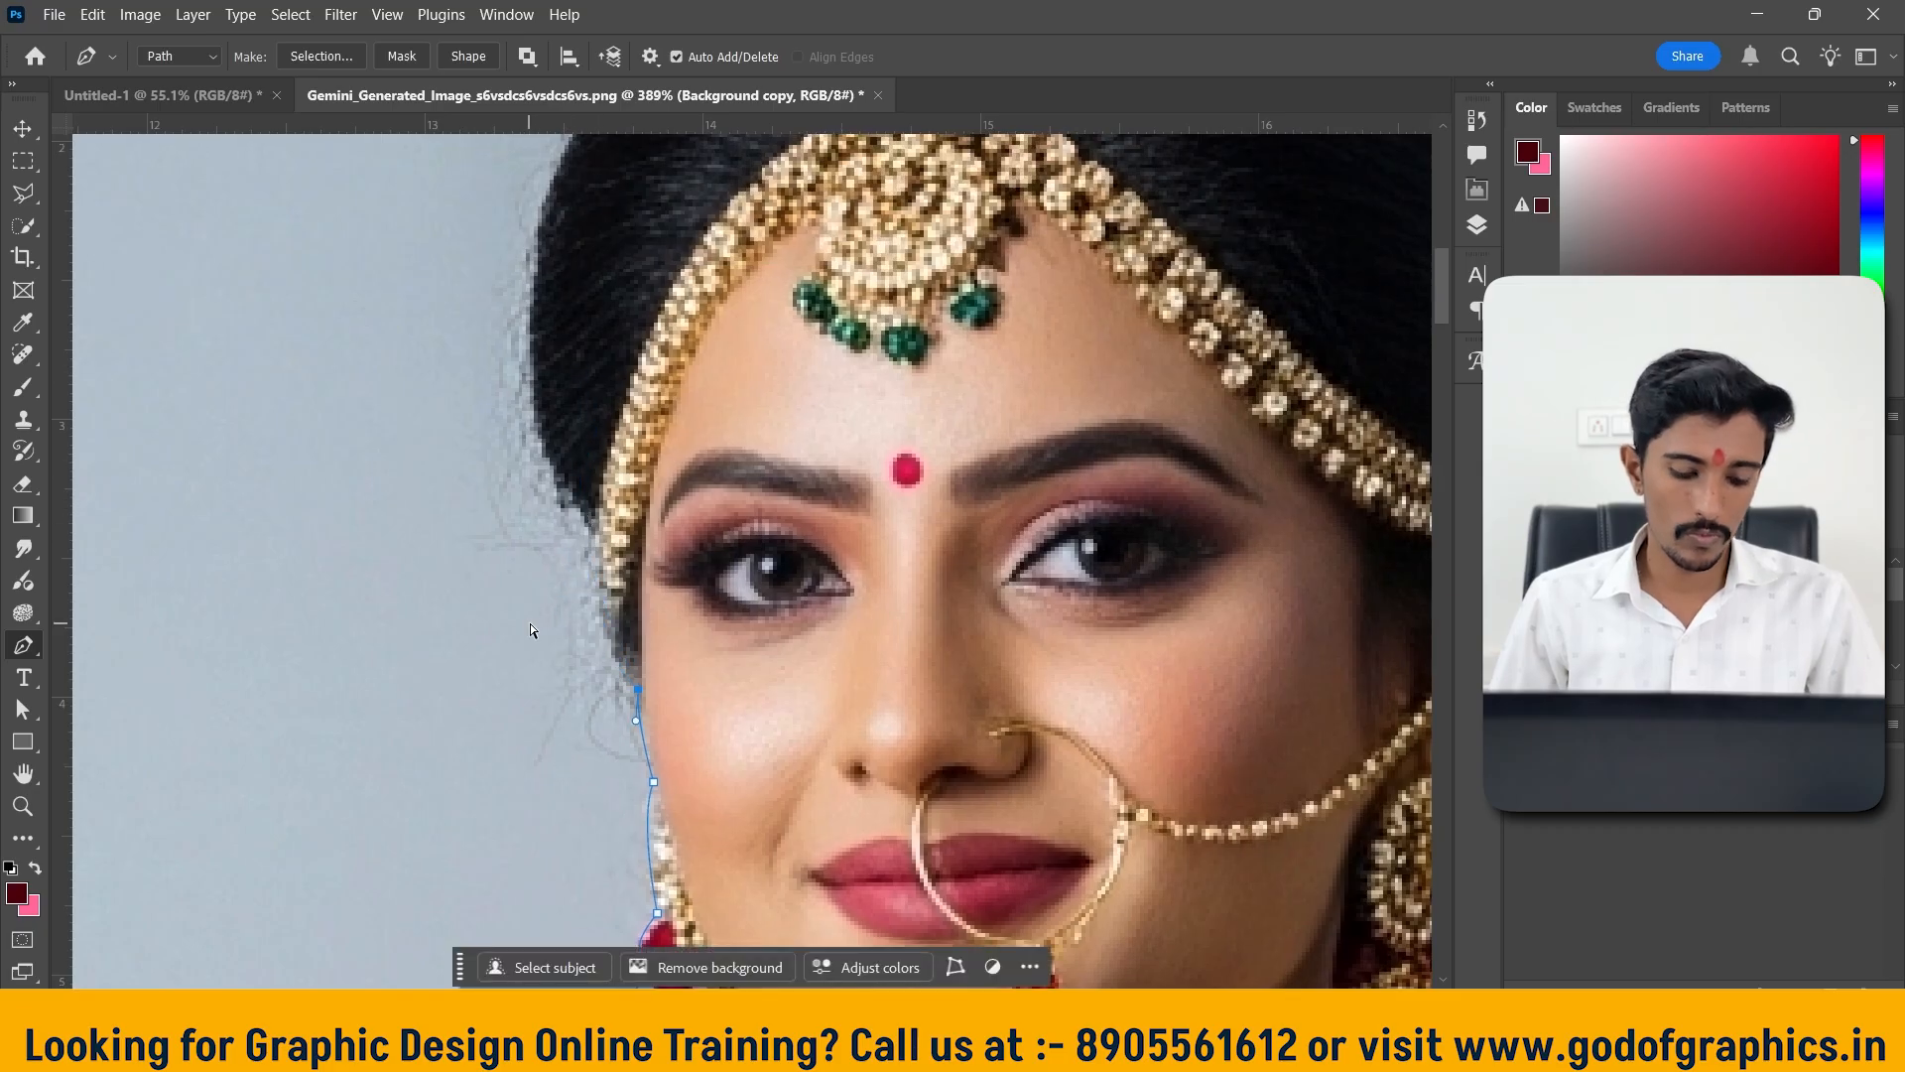
Trace the hair from beside the eye around its outer bulge up to the notch near the parting with two curved anchors
left_click_drag(587, 523, 610, 435)
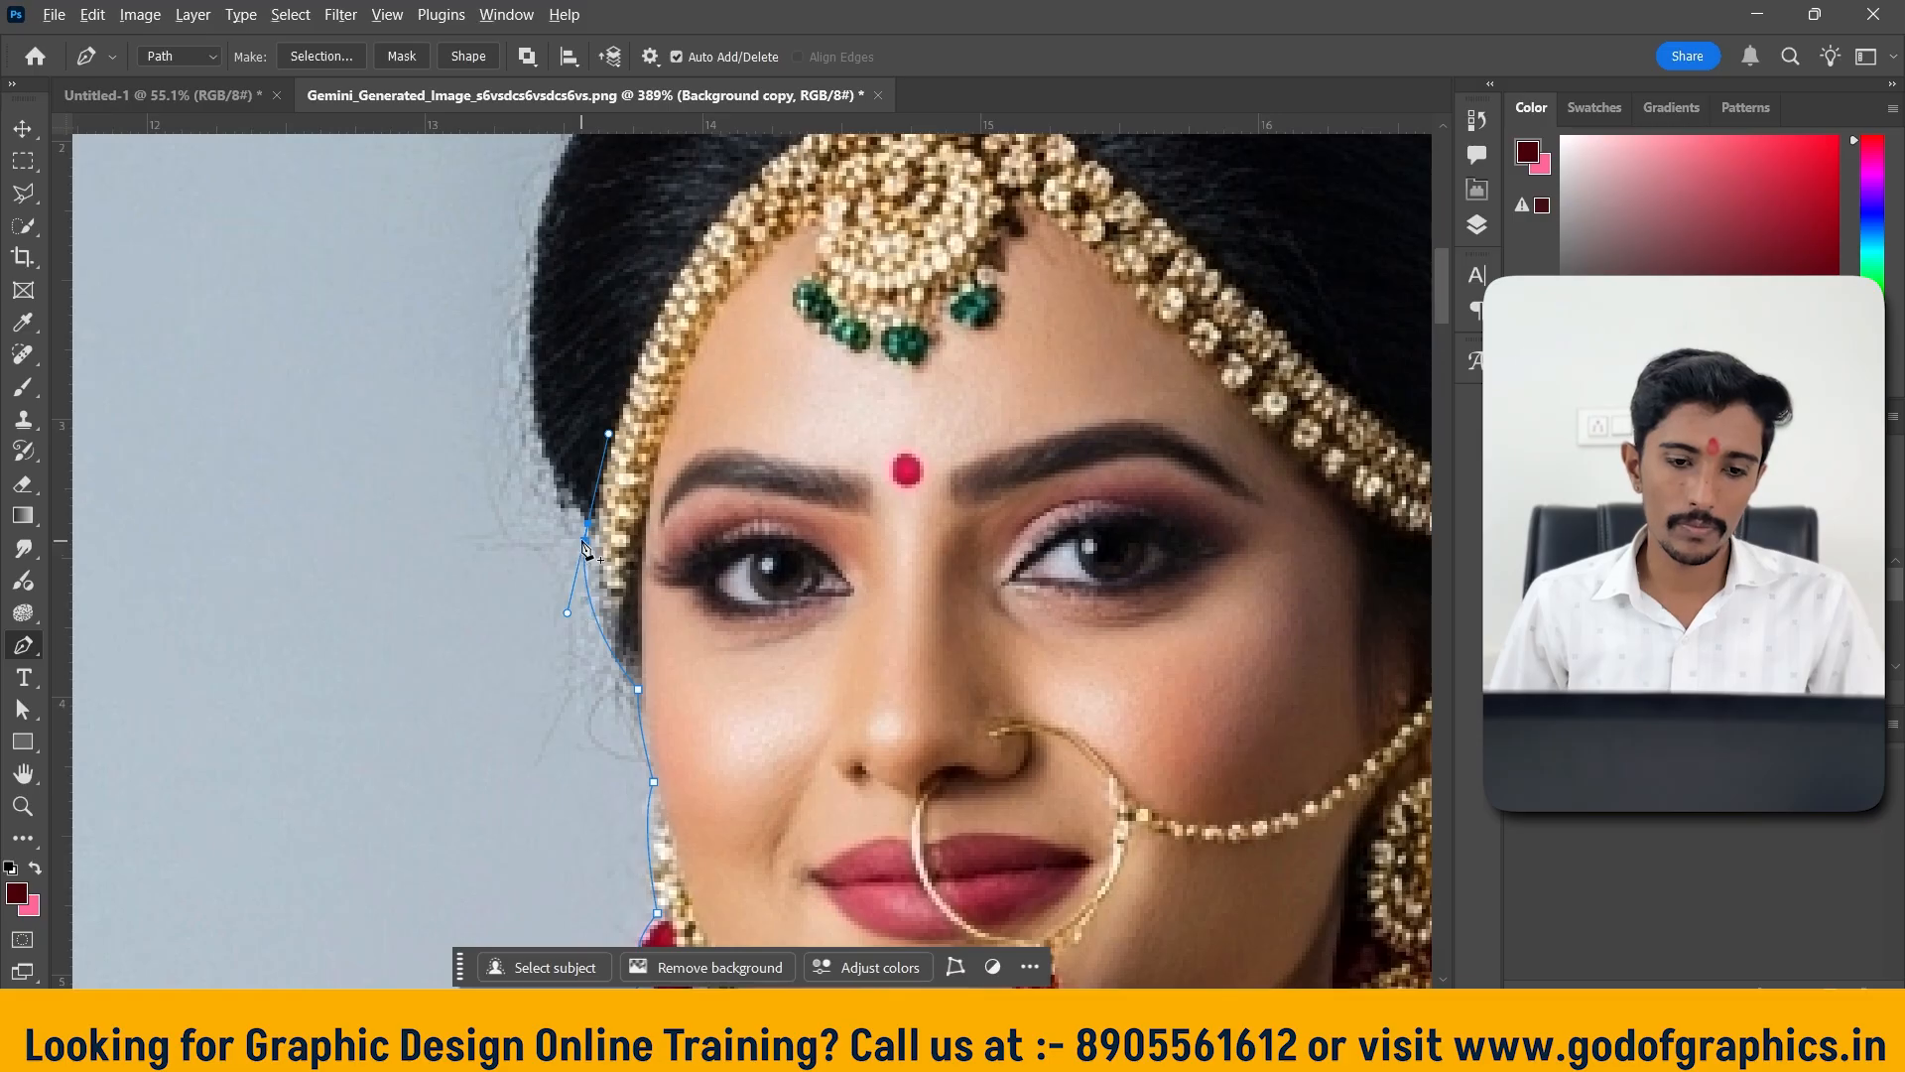
scroll(599, 520, "down", 4)
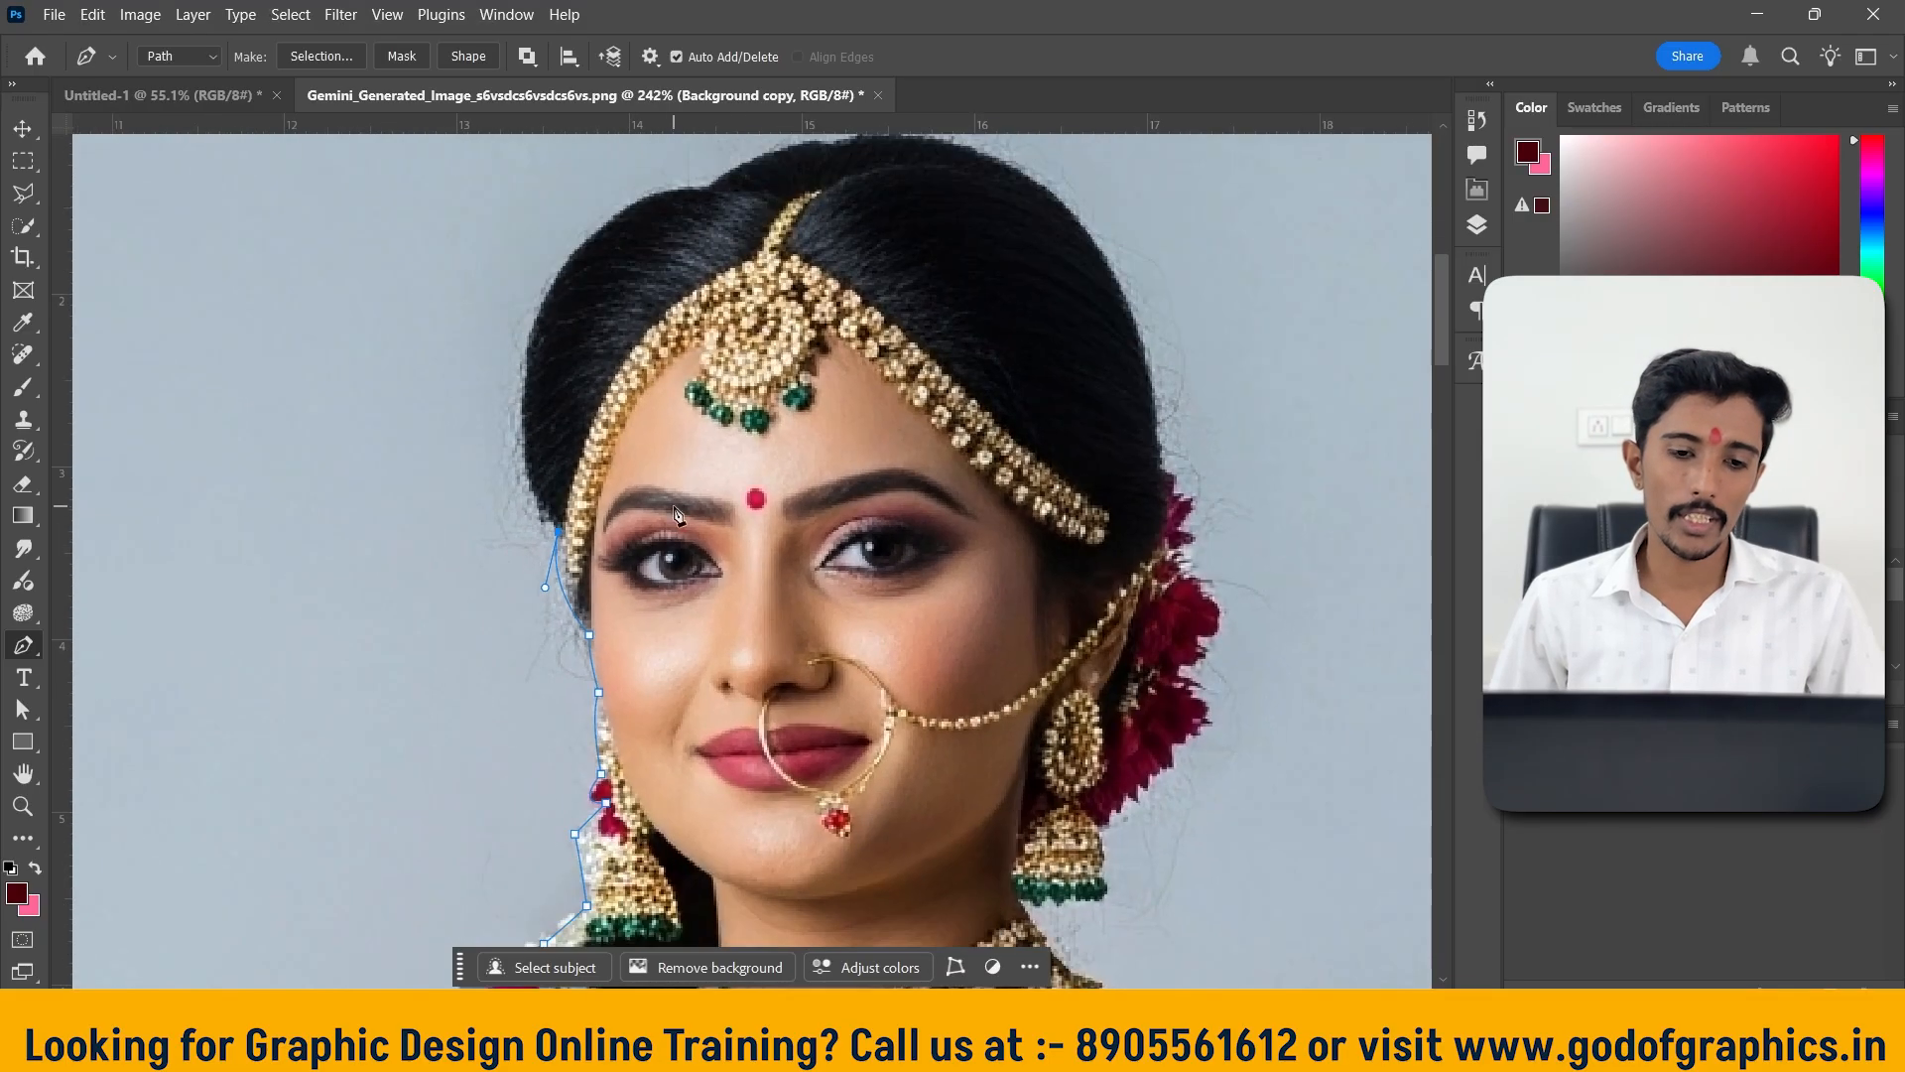
left_click_drag(699, 474, 646, 609)
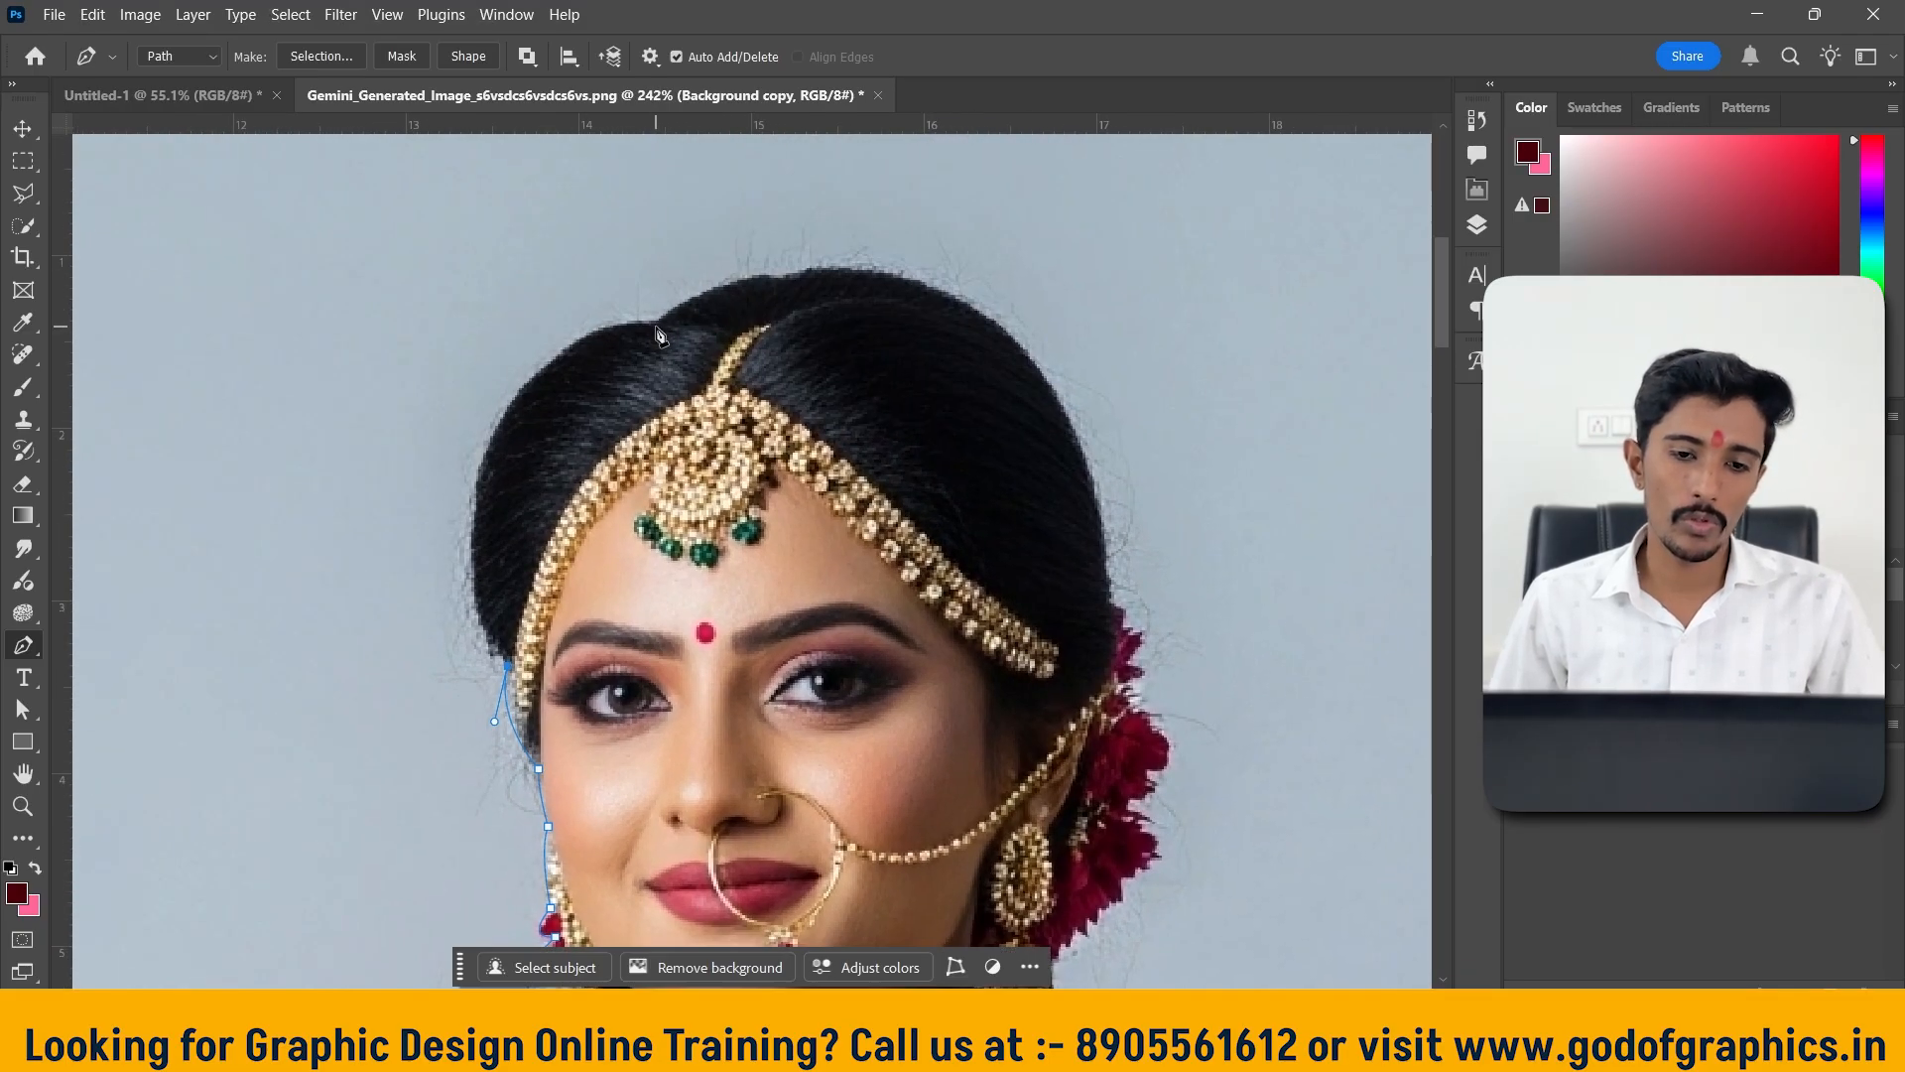
left_click_drag(654, 323, 934, 281)
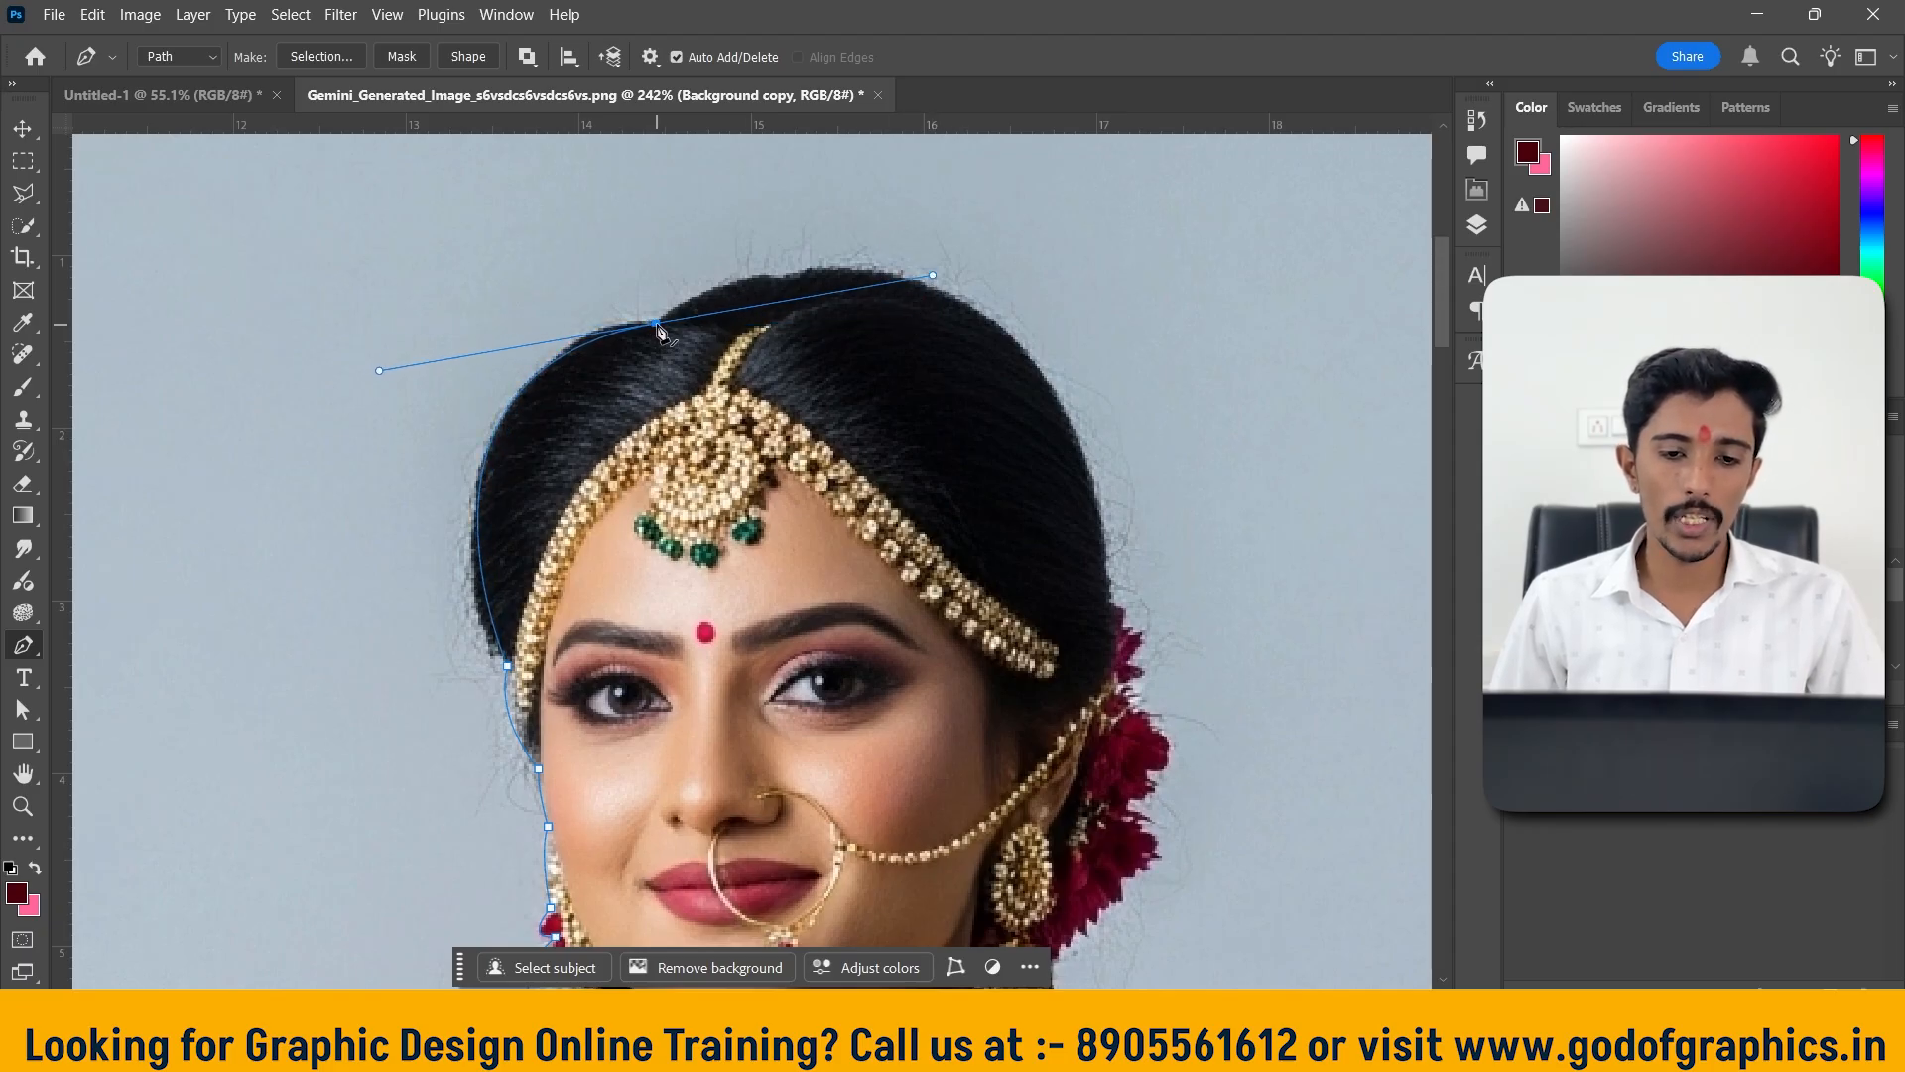
Curve the path over the crown and down the far side of the hair to the red flowers, removing both outgoing handles
left_click_drag(983, 311, 1174, 417)
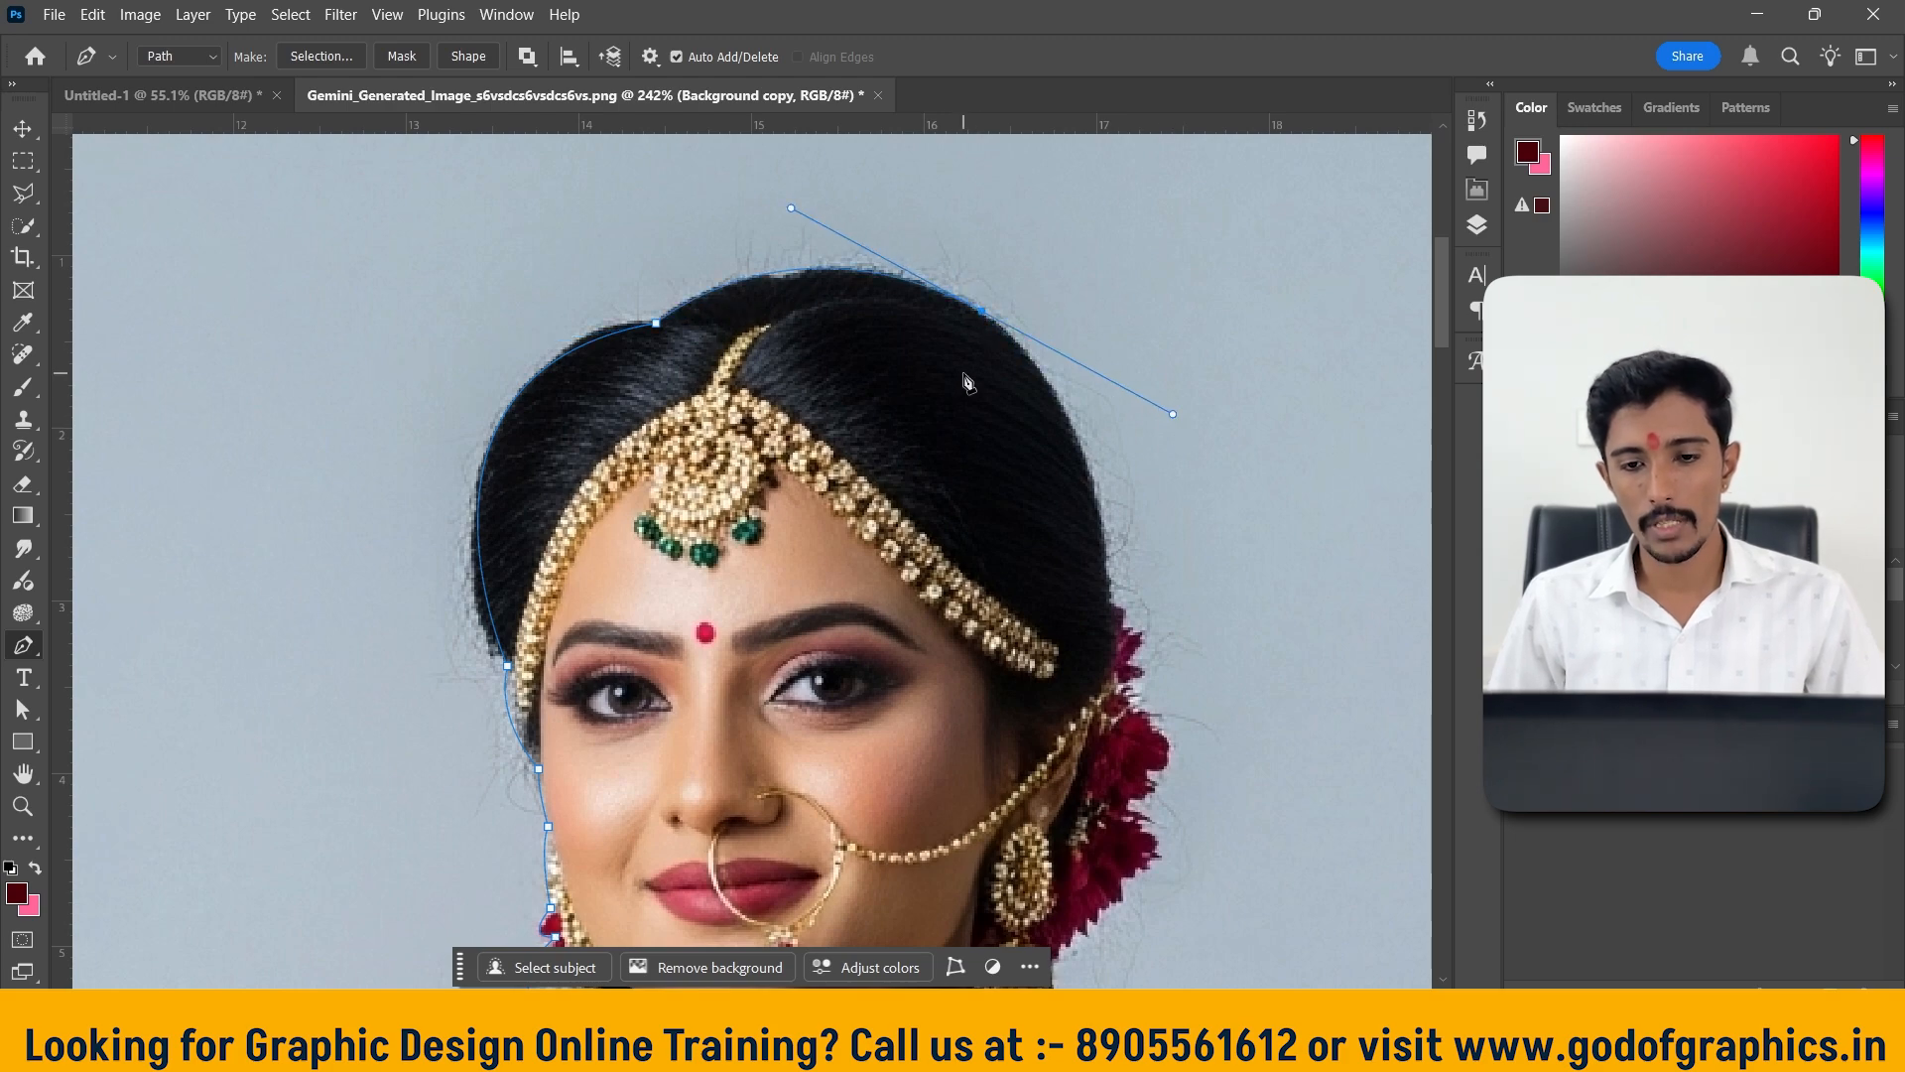
left_click(982, 318, "alt")
scroll(1174, 556, "down", 2)
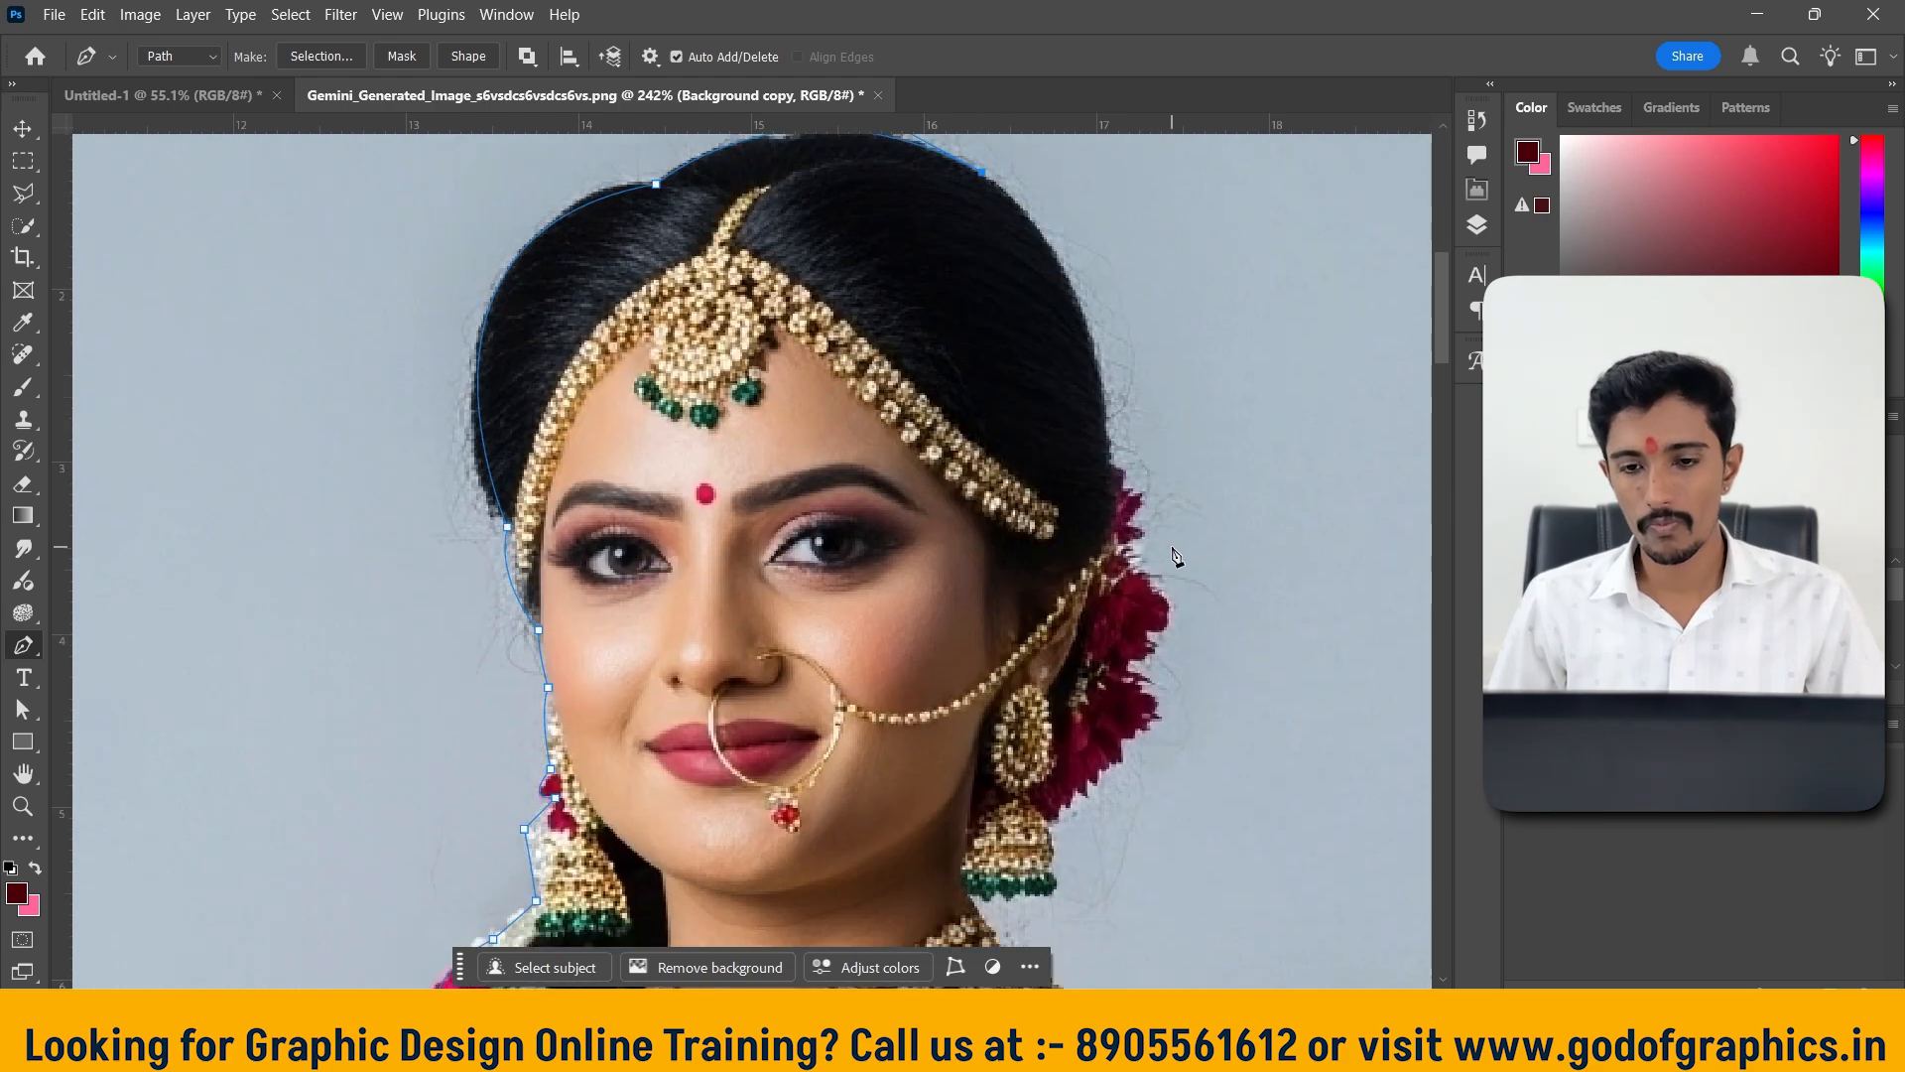
left_click_drag(1109, 467, 1109, 674)
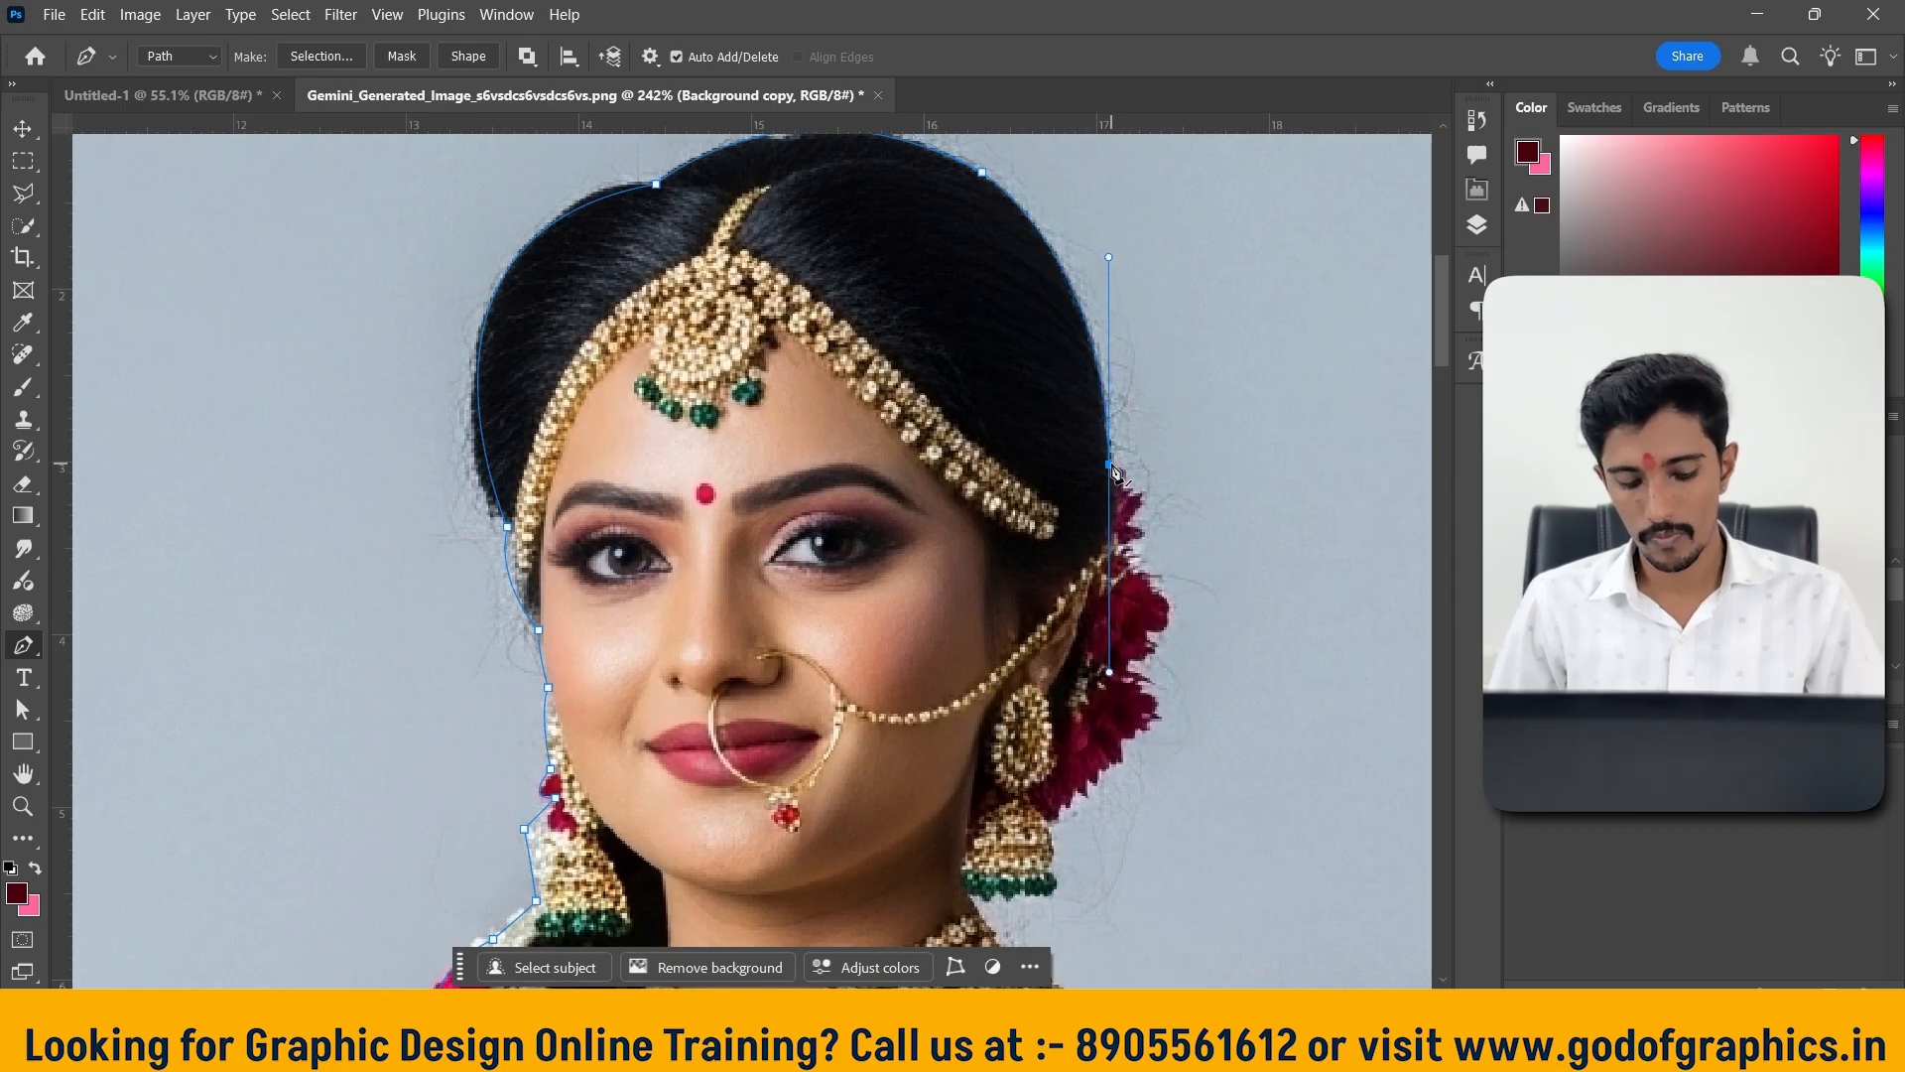
left_click(1109, 465, "alt")
Trace the outer edge of the red flowers behind the ear with curved anchors down to the top of the bell-shaped earring
scroll(1051, 436, "down", 2)
scroll(1051, 436, "right", 2)
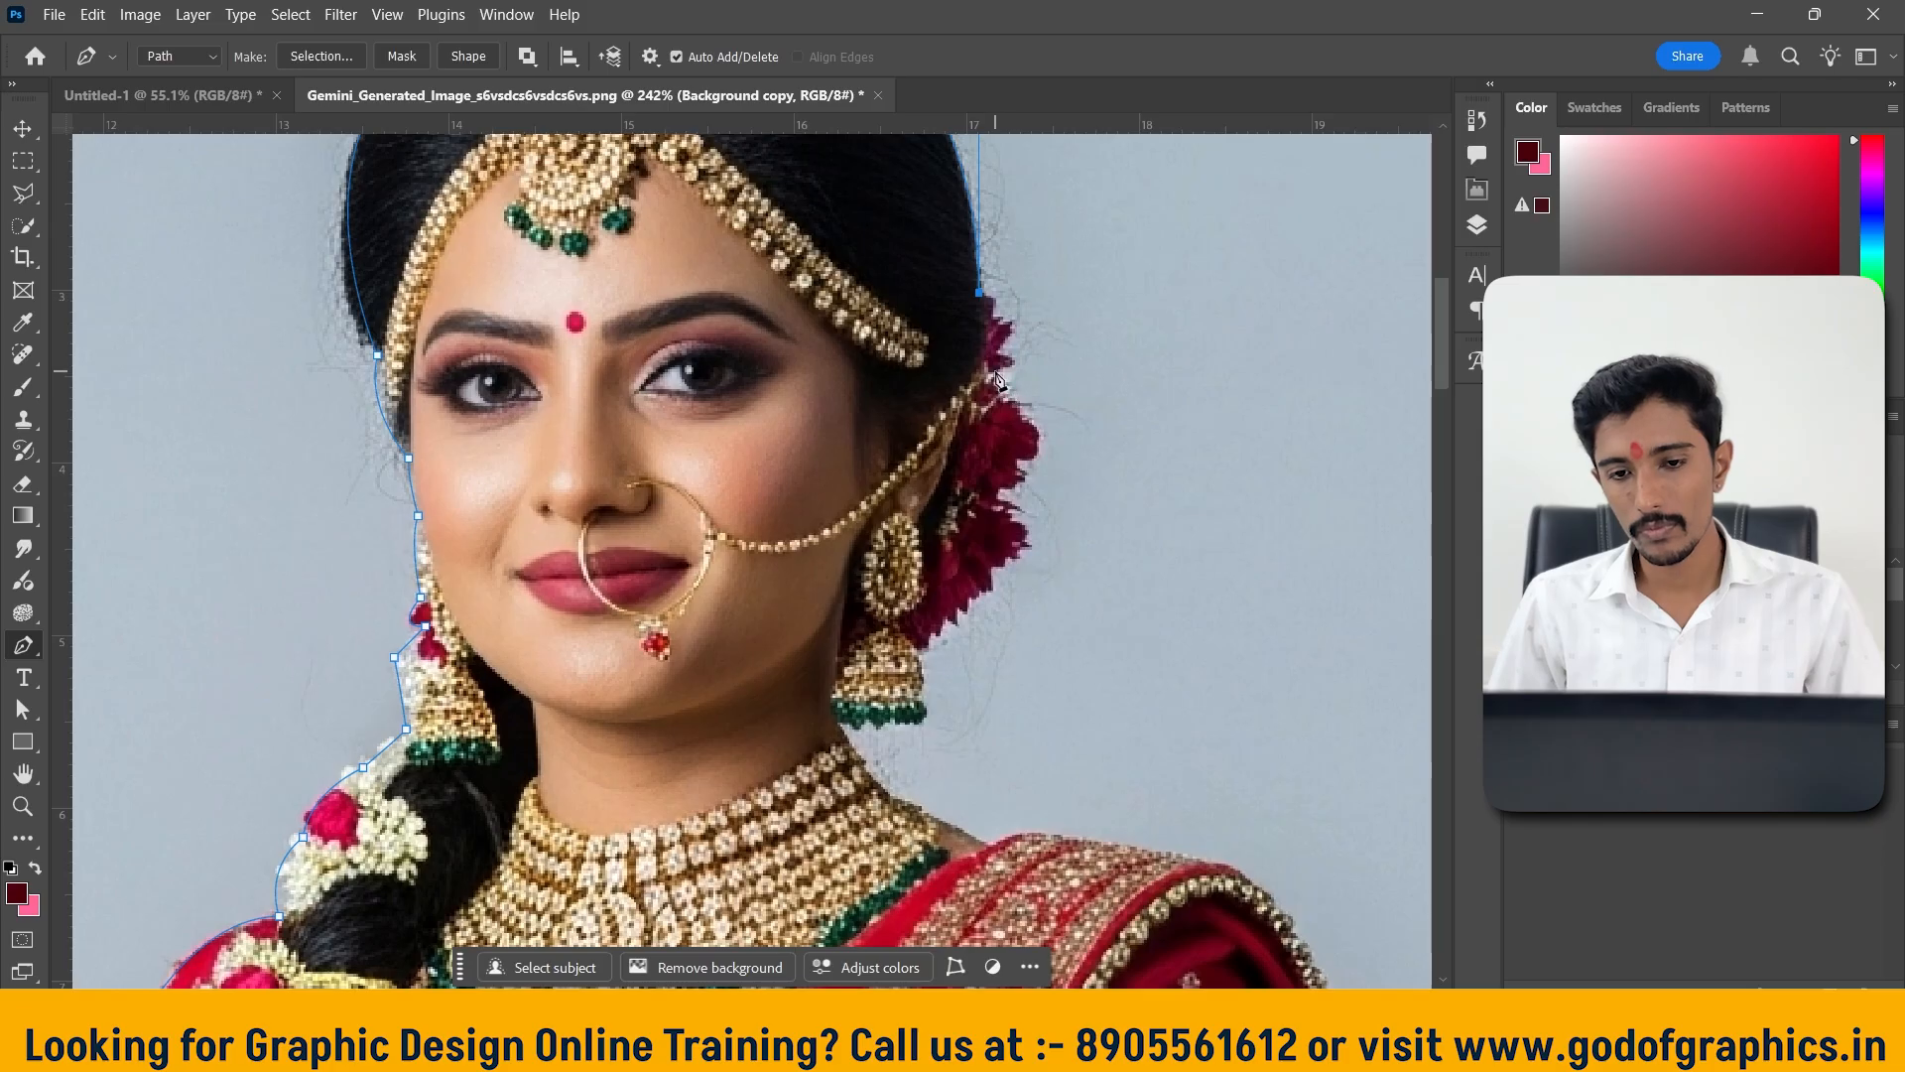
left_click_drag(996, 375, 1072, 452)
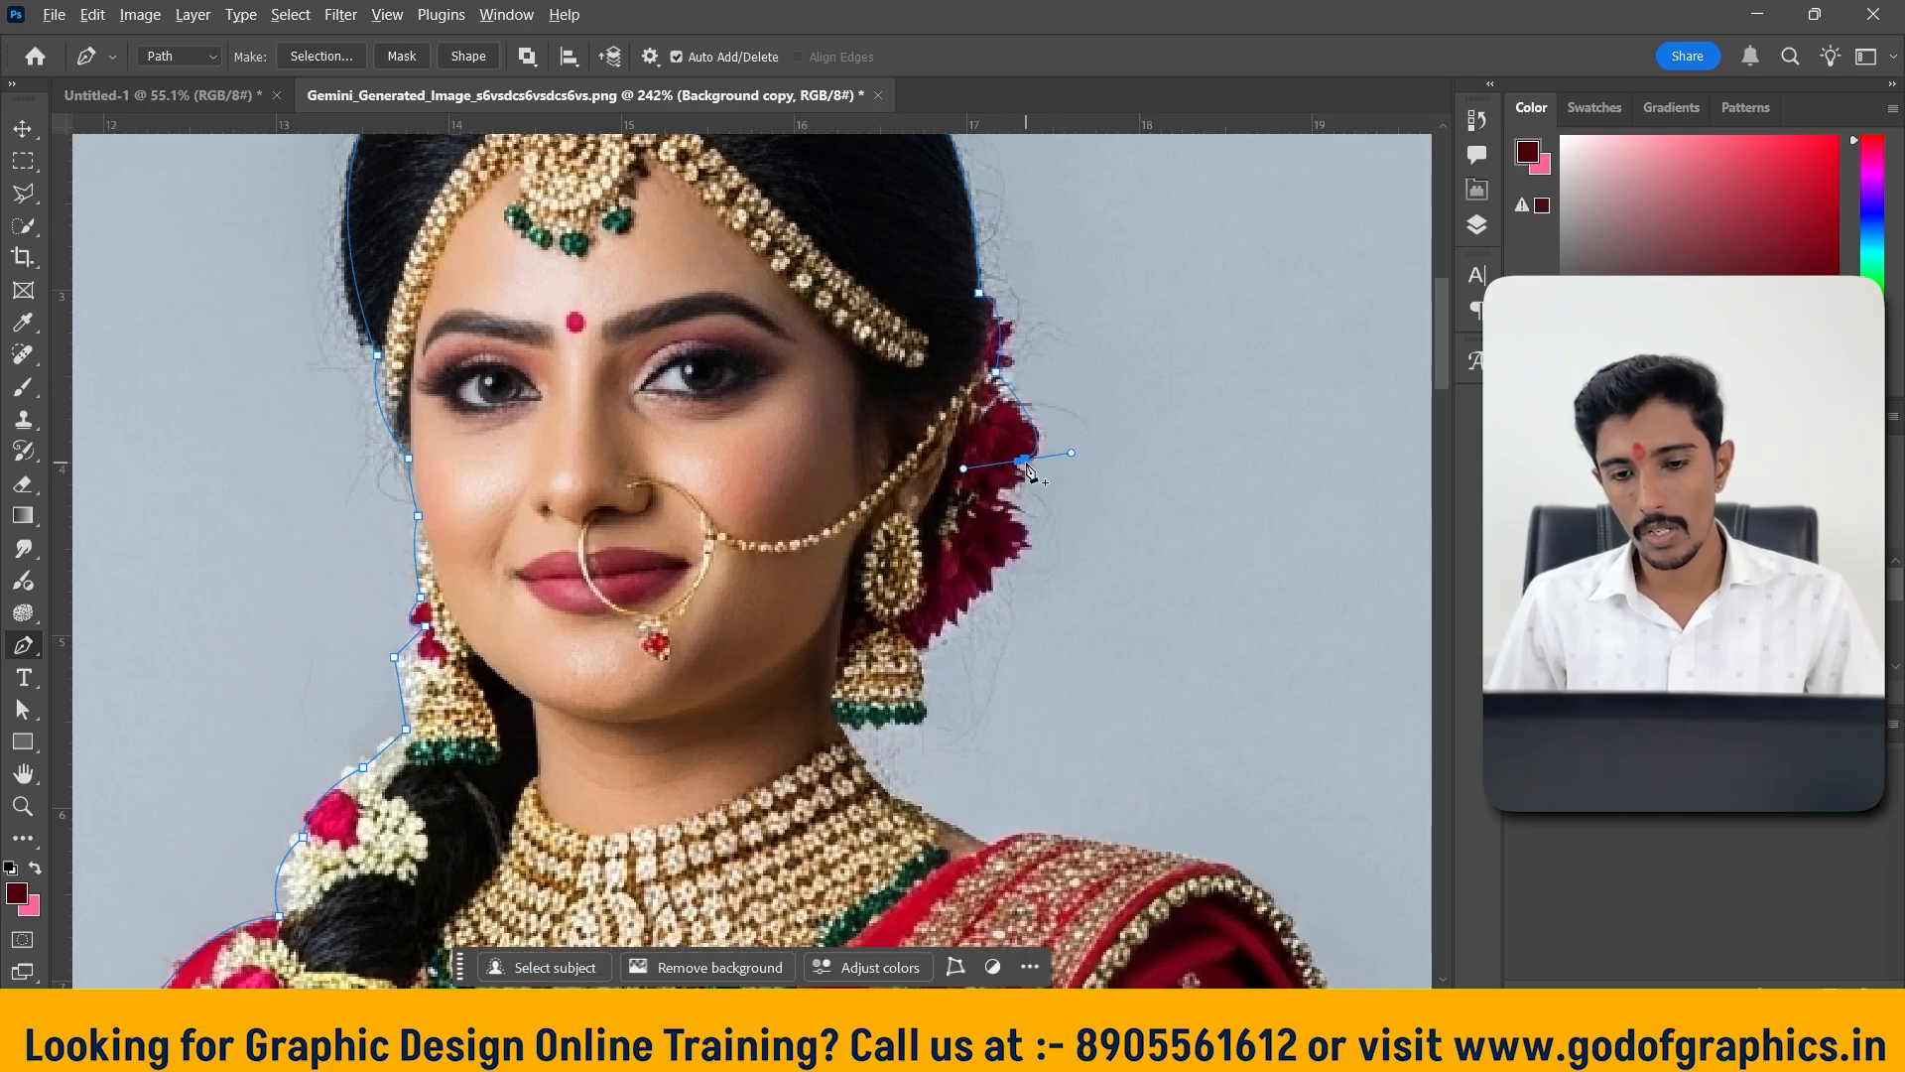
left_click_drag(1015, 522, 1044, 539)
scroll(1017, 533, "down", 2)
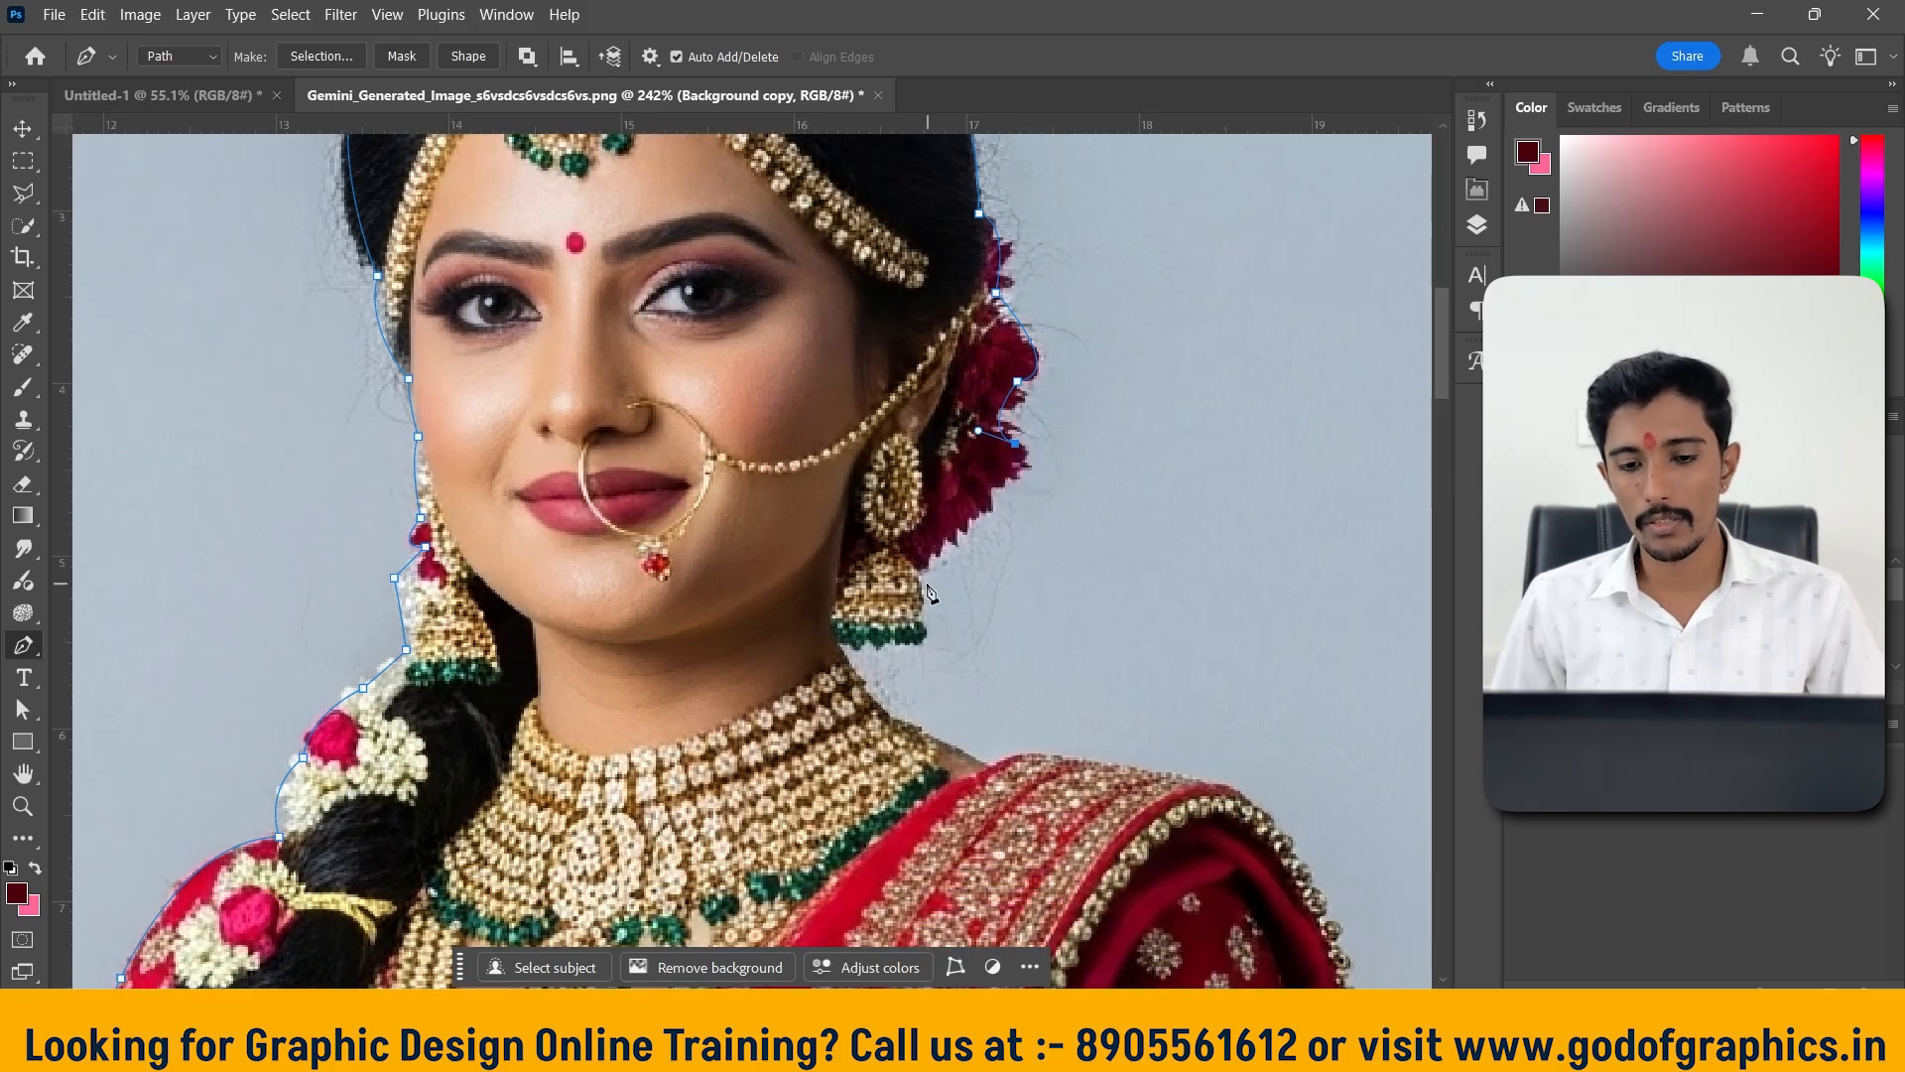
left_click_drag(924, 566, 825, 658)
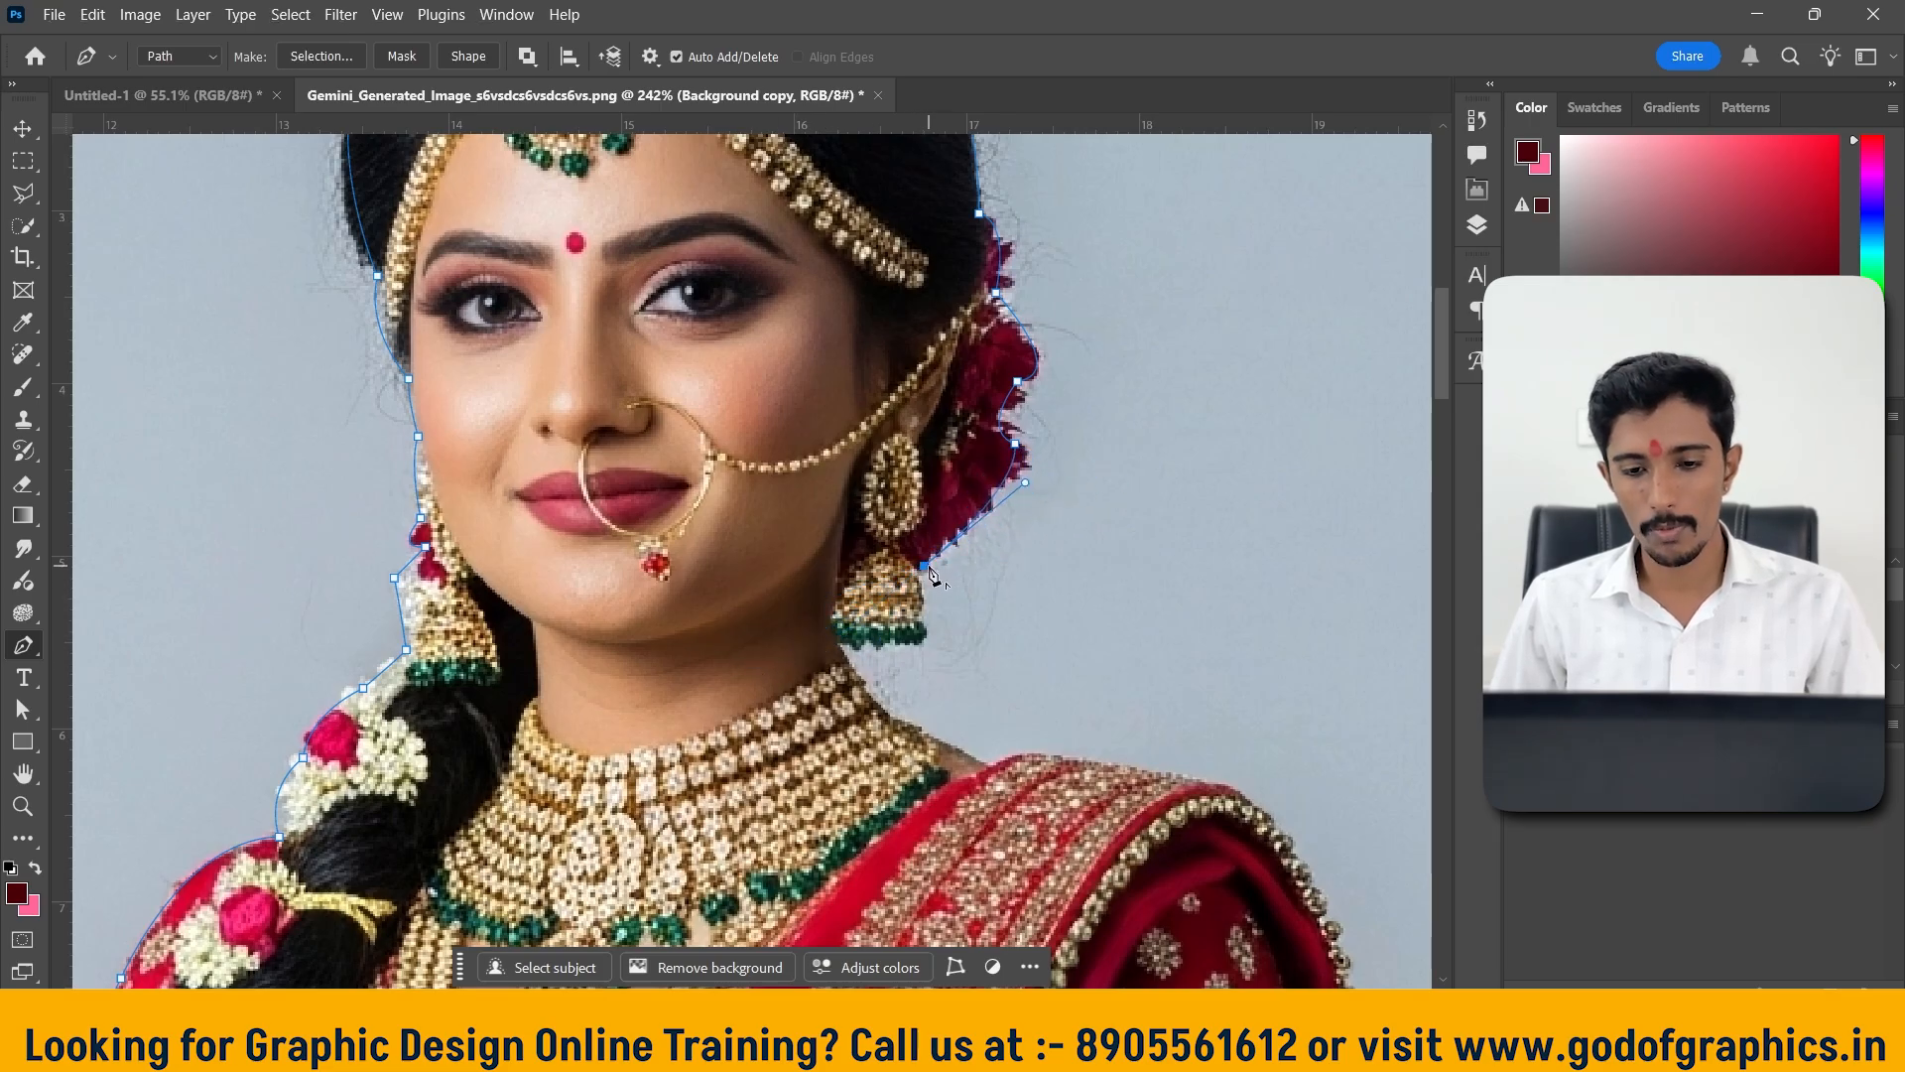
Trace the earring's side and green beaded bottom, then follow the neck and necklace edge to the start of the red saree
scroll(897, 530, "down", 1)
scroll(896, 527, "up", 4)
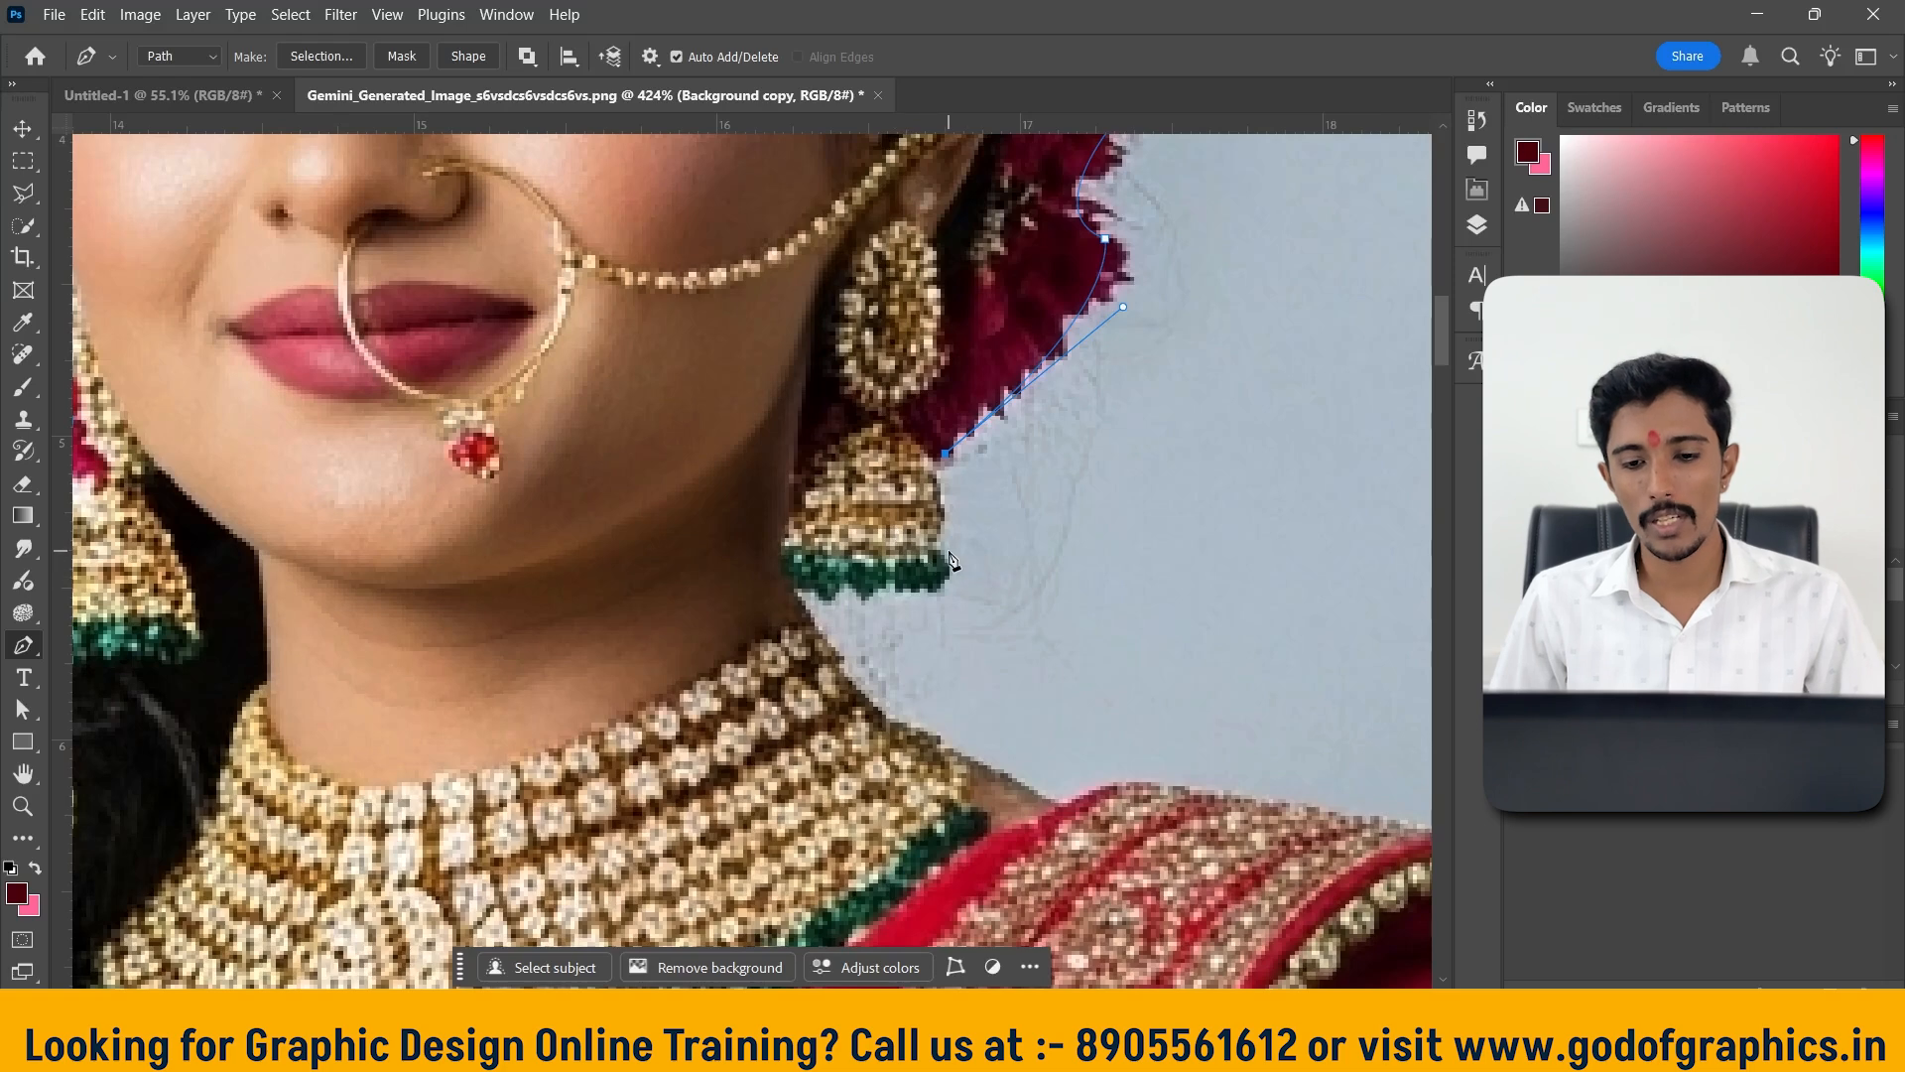
left_click_drag(937, 538, 905, 610)
left_click(933, 592, "alt")
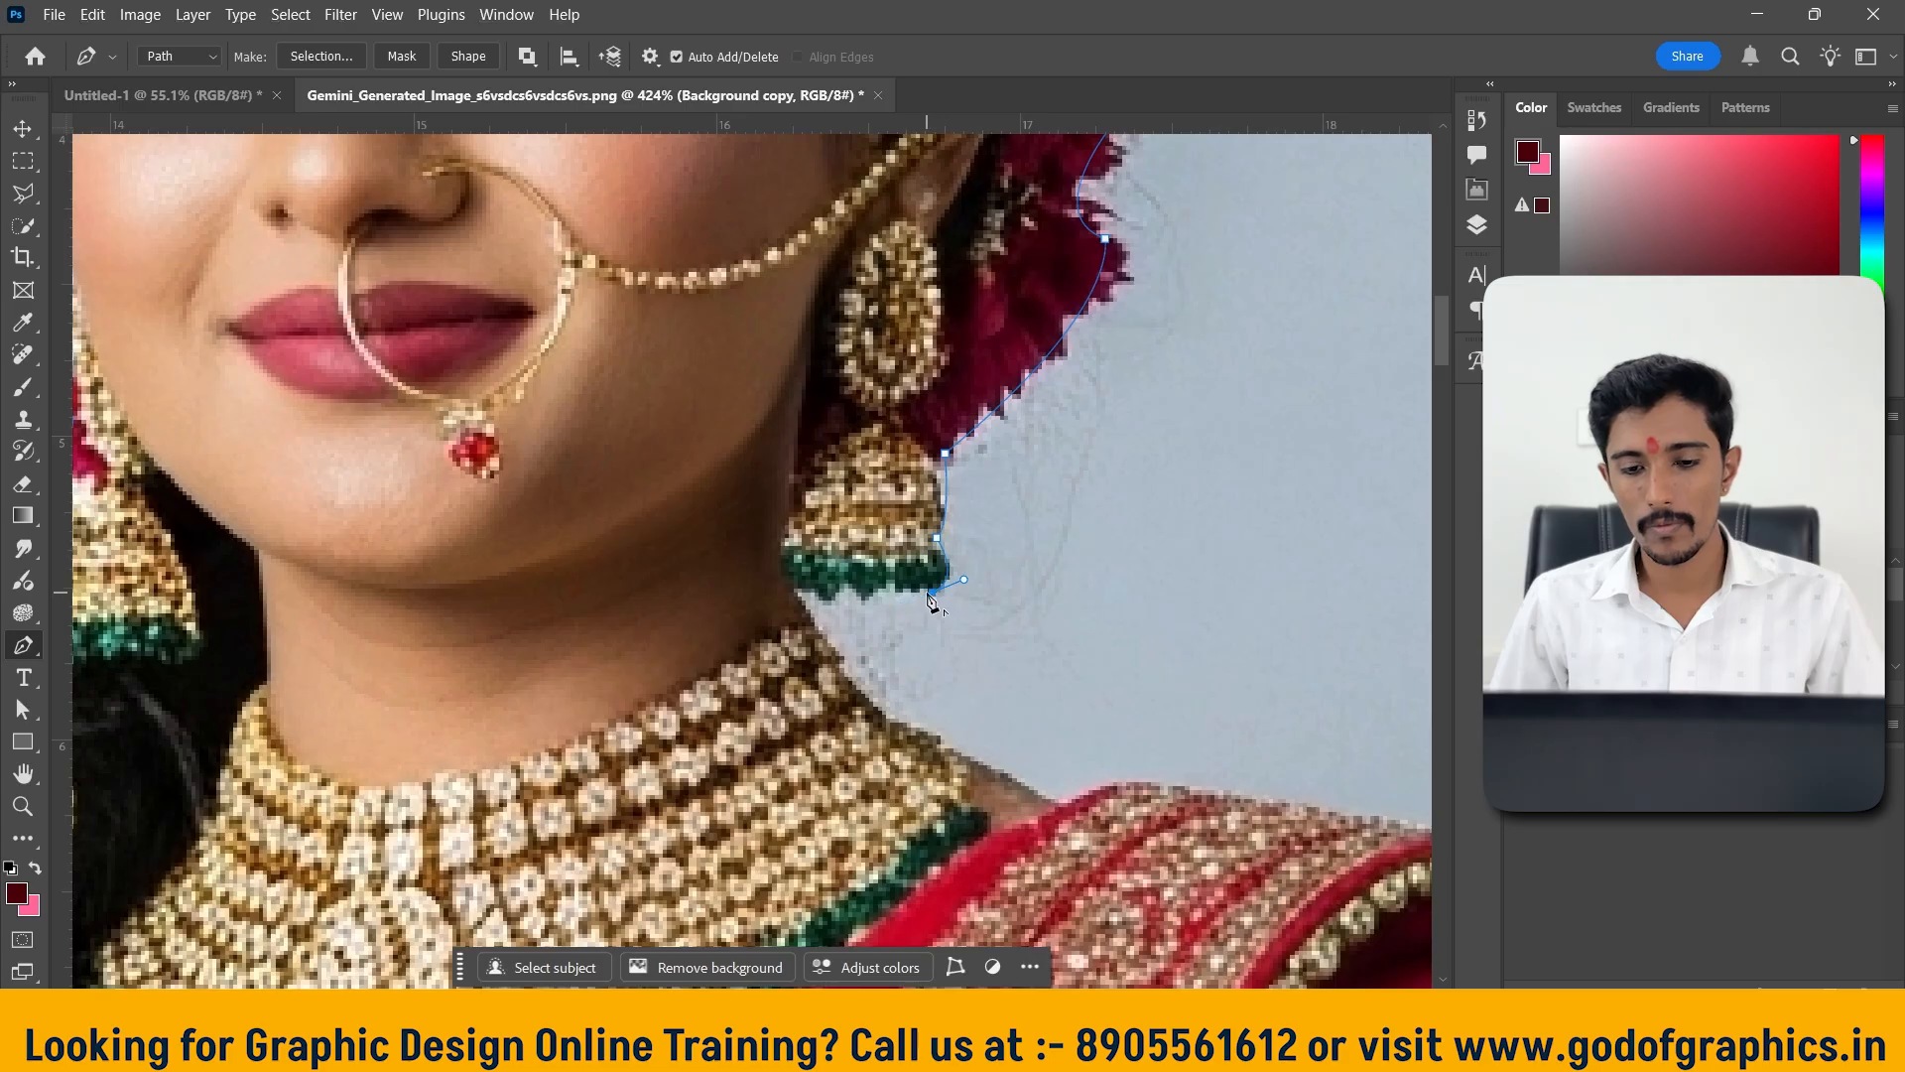
left_click_drag(917, 688, 715, 591)
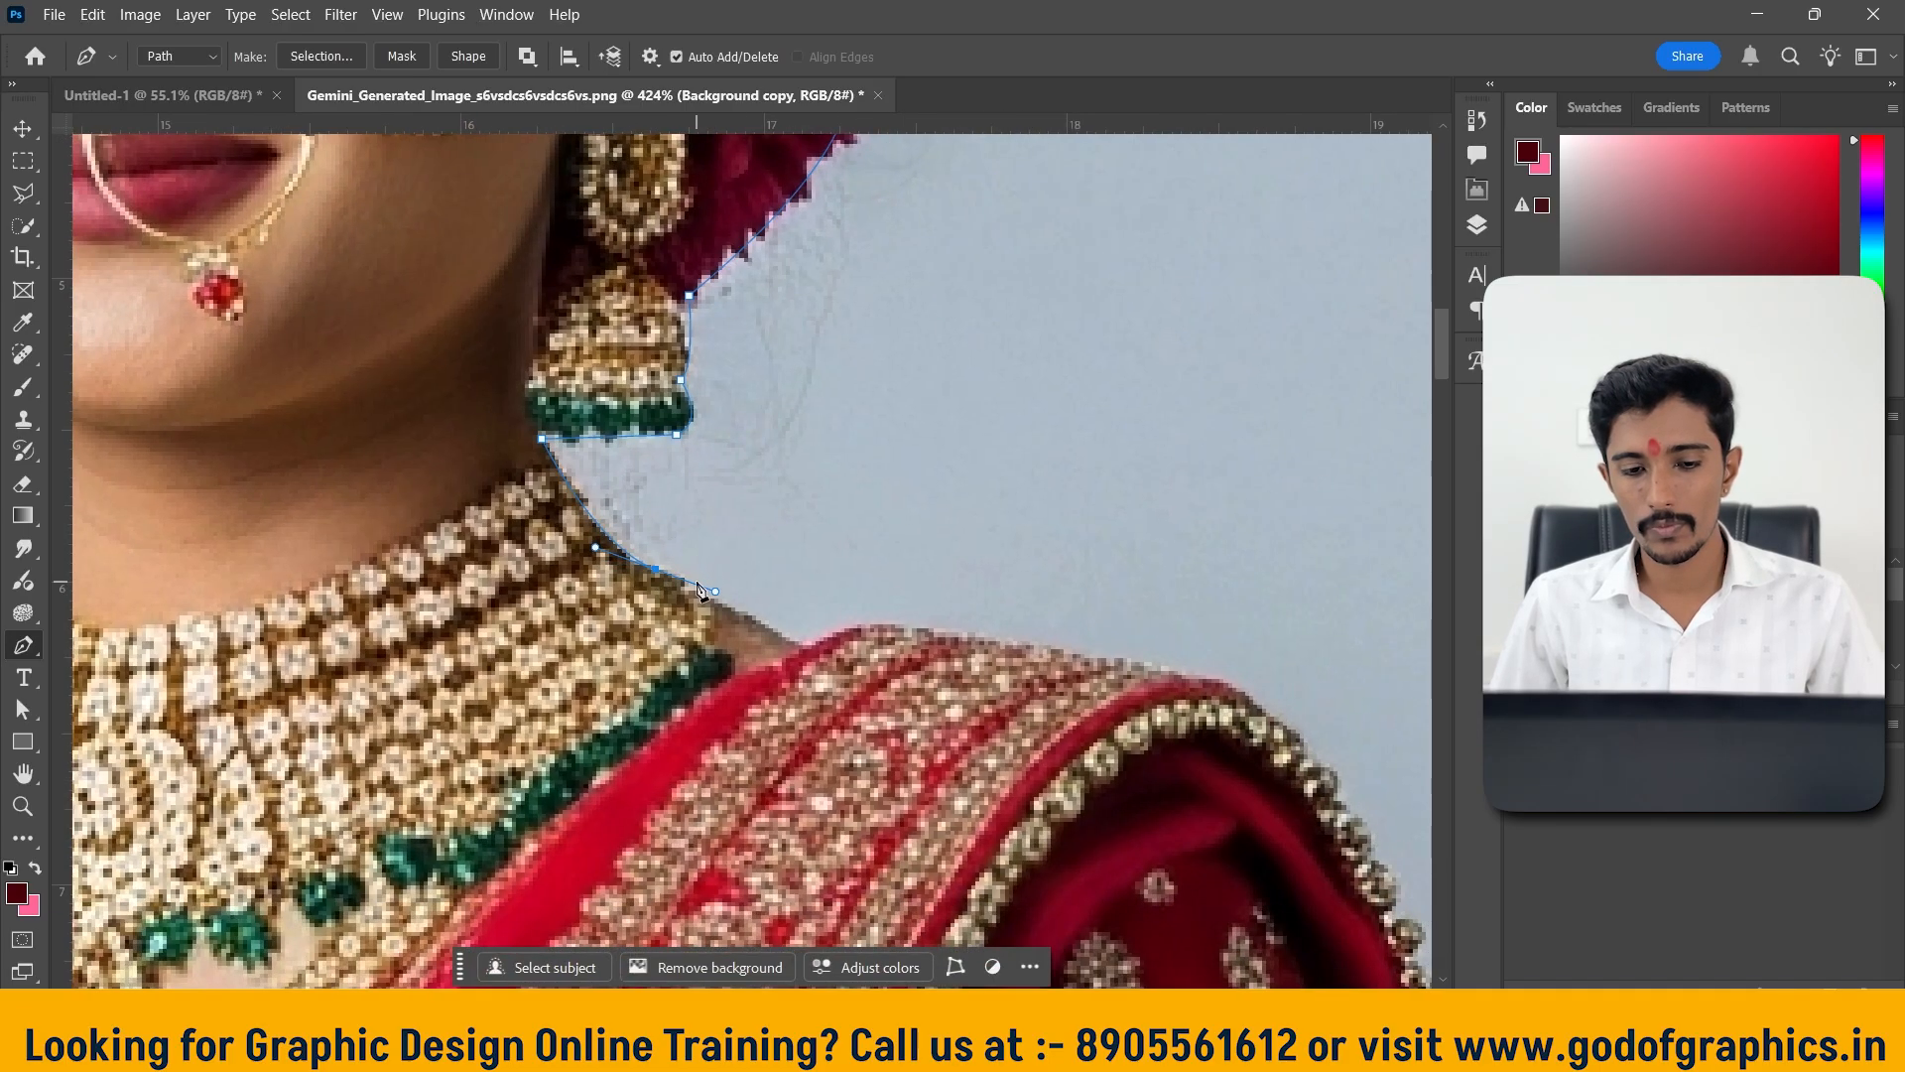
left_click(655, 571, "alt")
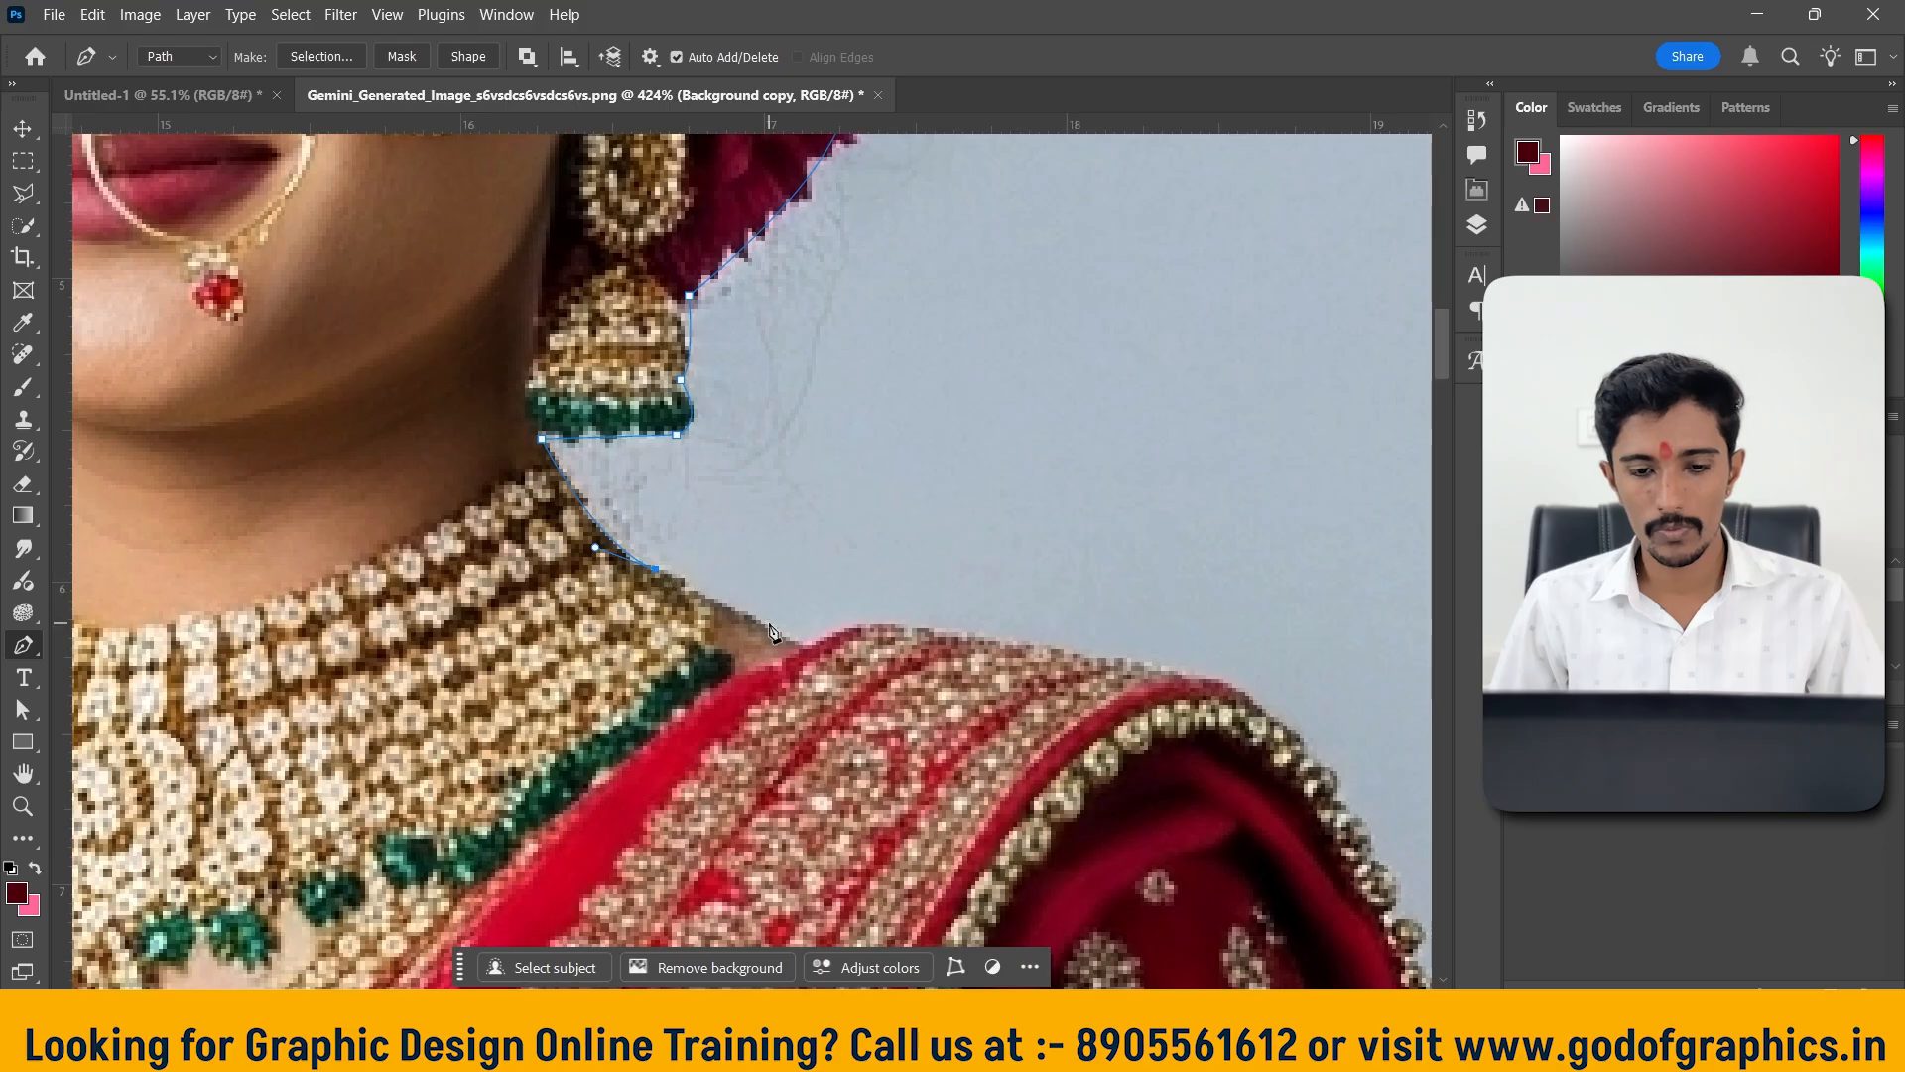
left_click(800, 645)
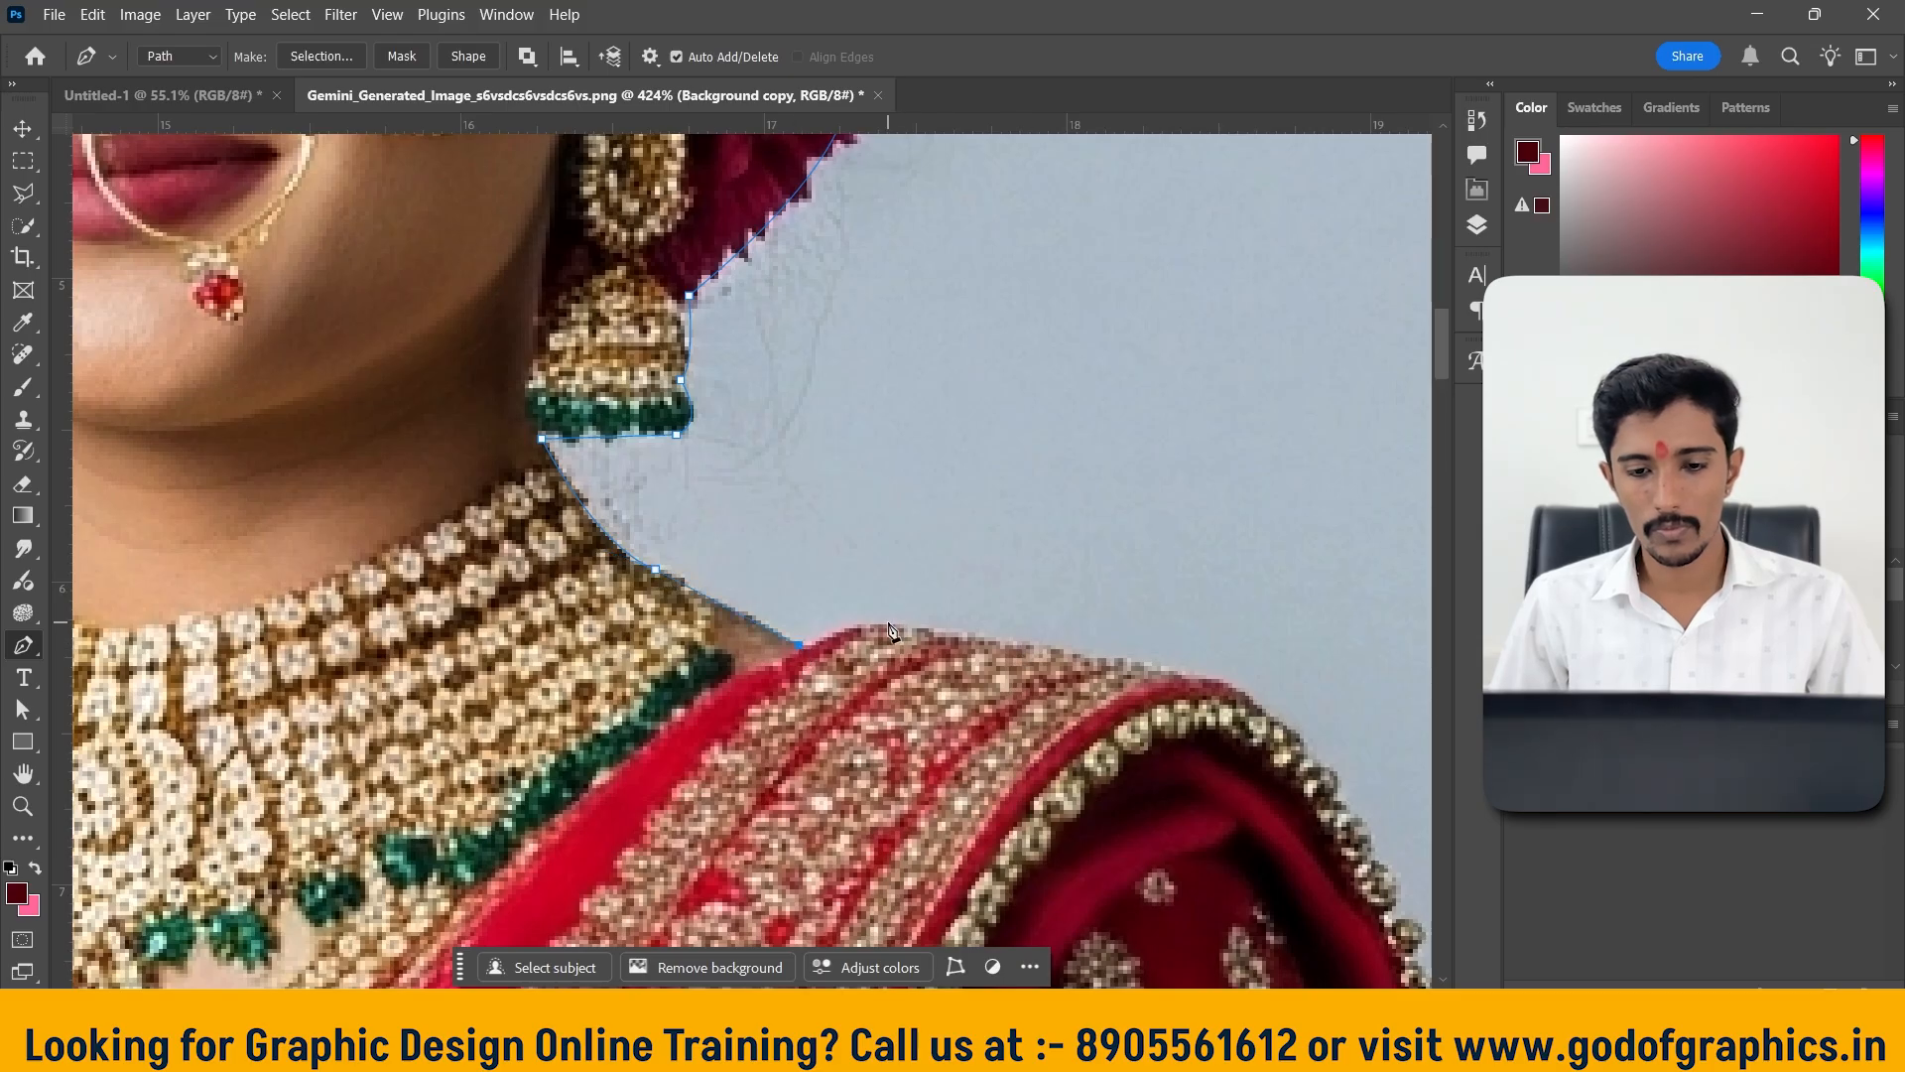
Curve the path over the saree's shoulder and down onto the beaded border, removing the last anchor's outgoing handle
left_click(938, 629)
left_click_drag(937, 635, 494, 478)
key("ctrl+z")
left_click(702, 458)
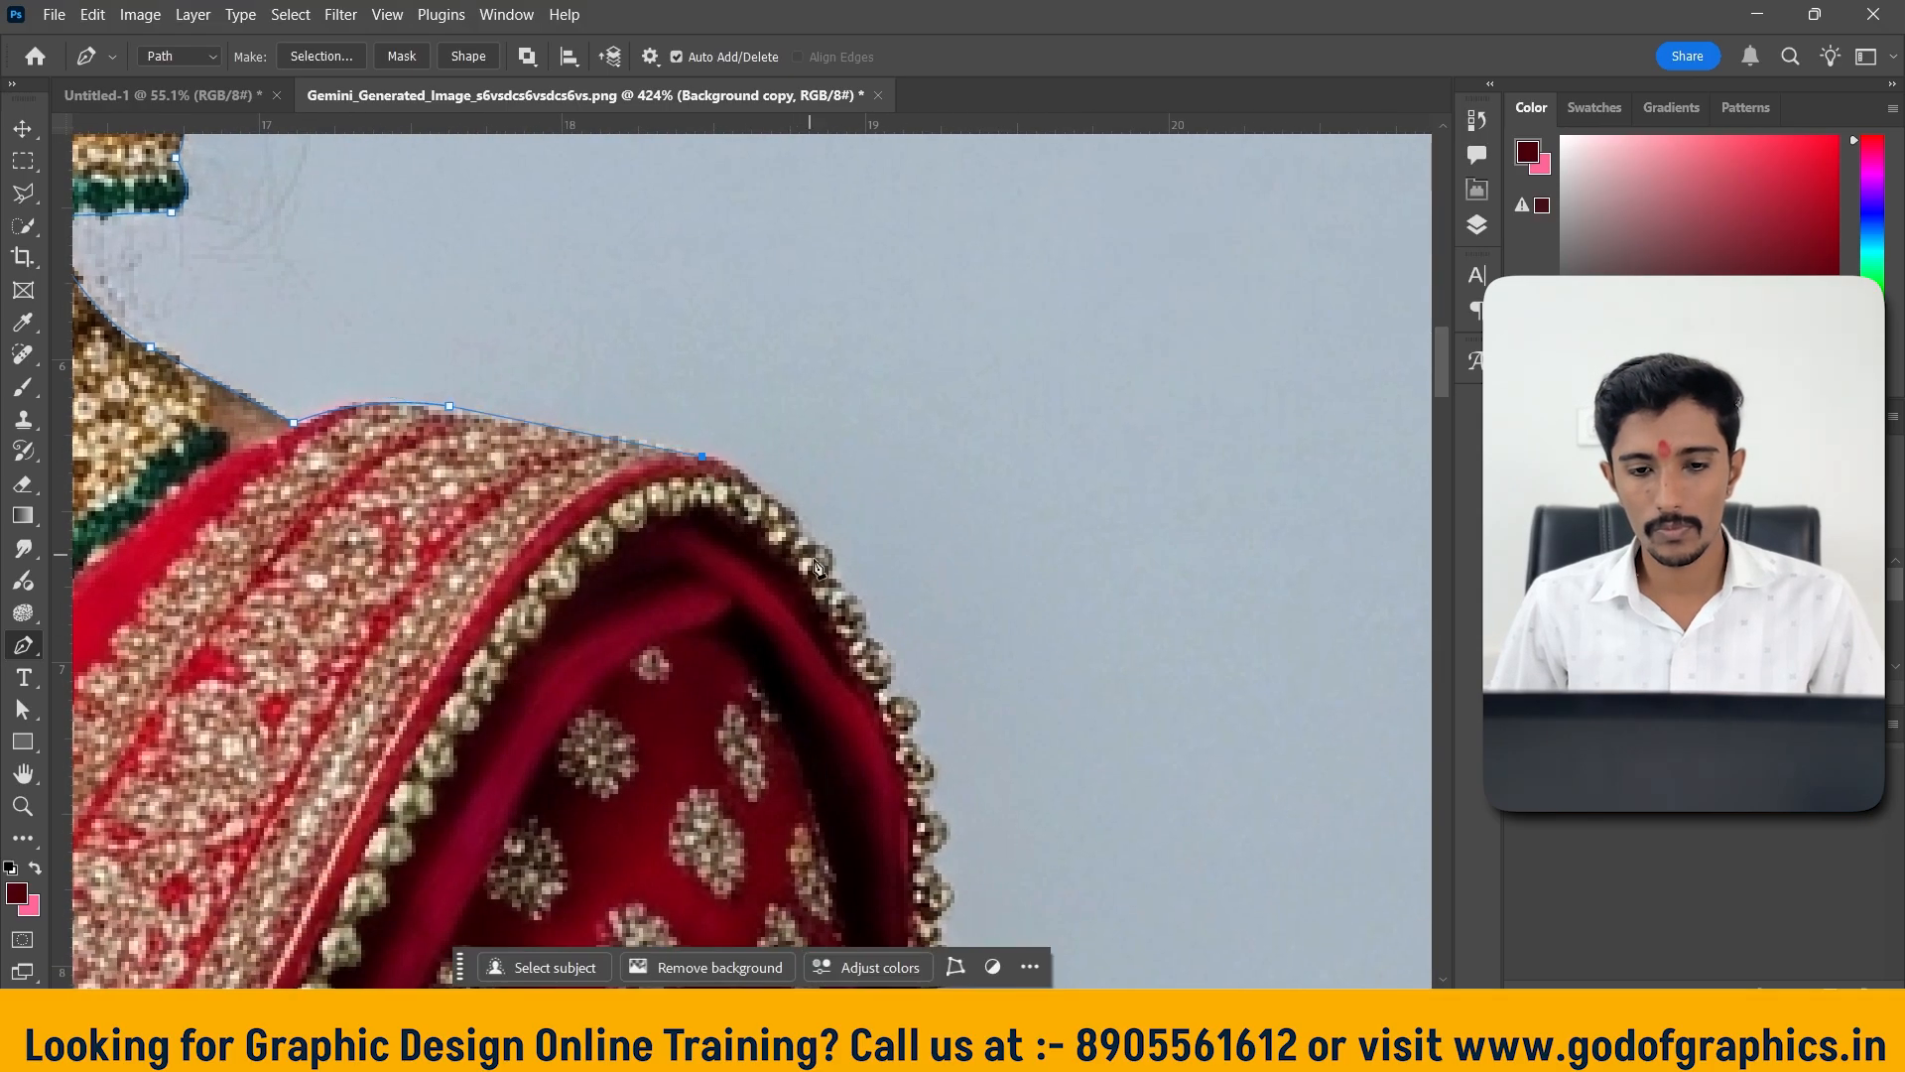
scroll(815, 567, "down", 2)
left_click_drag(891, 582, 950, 764)
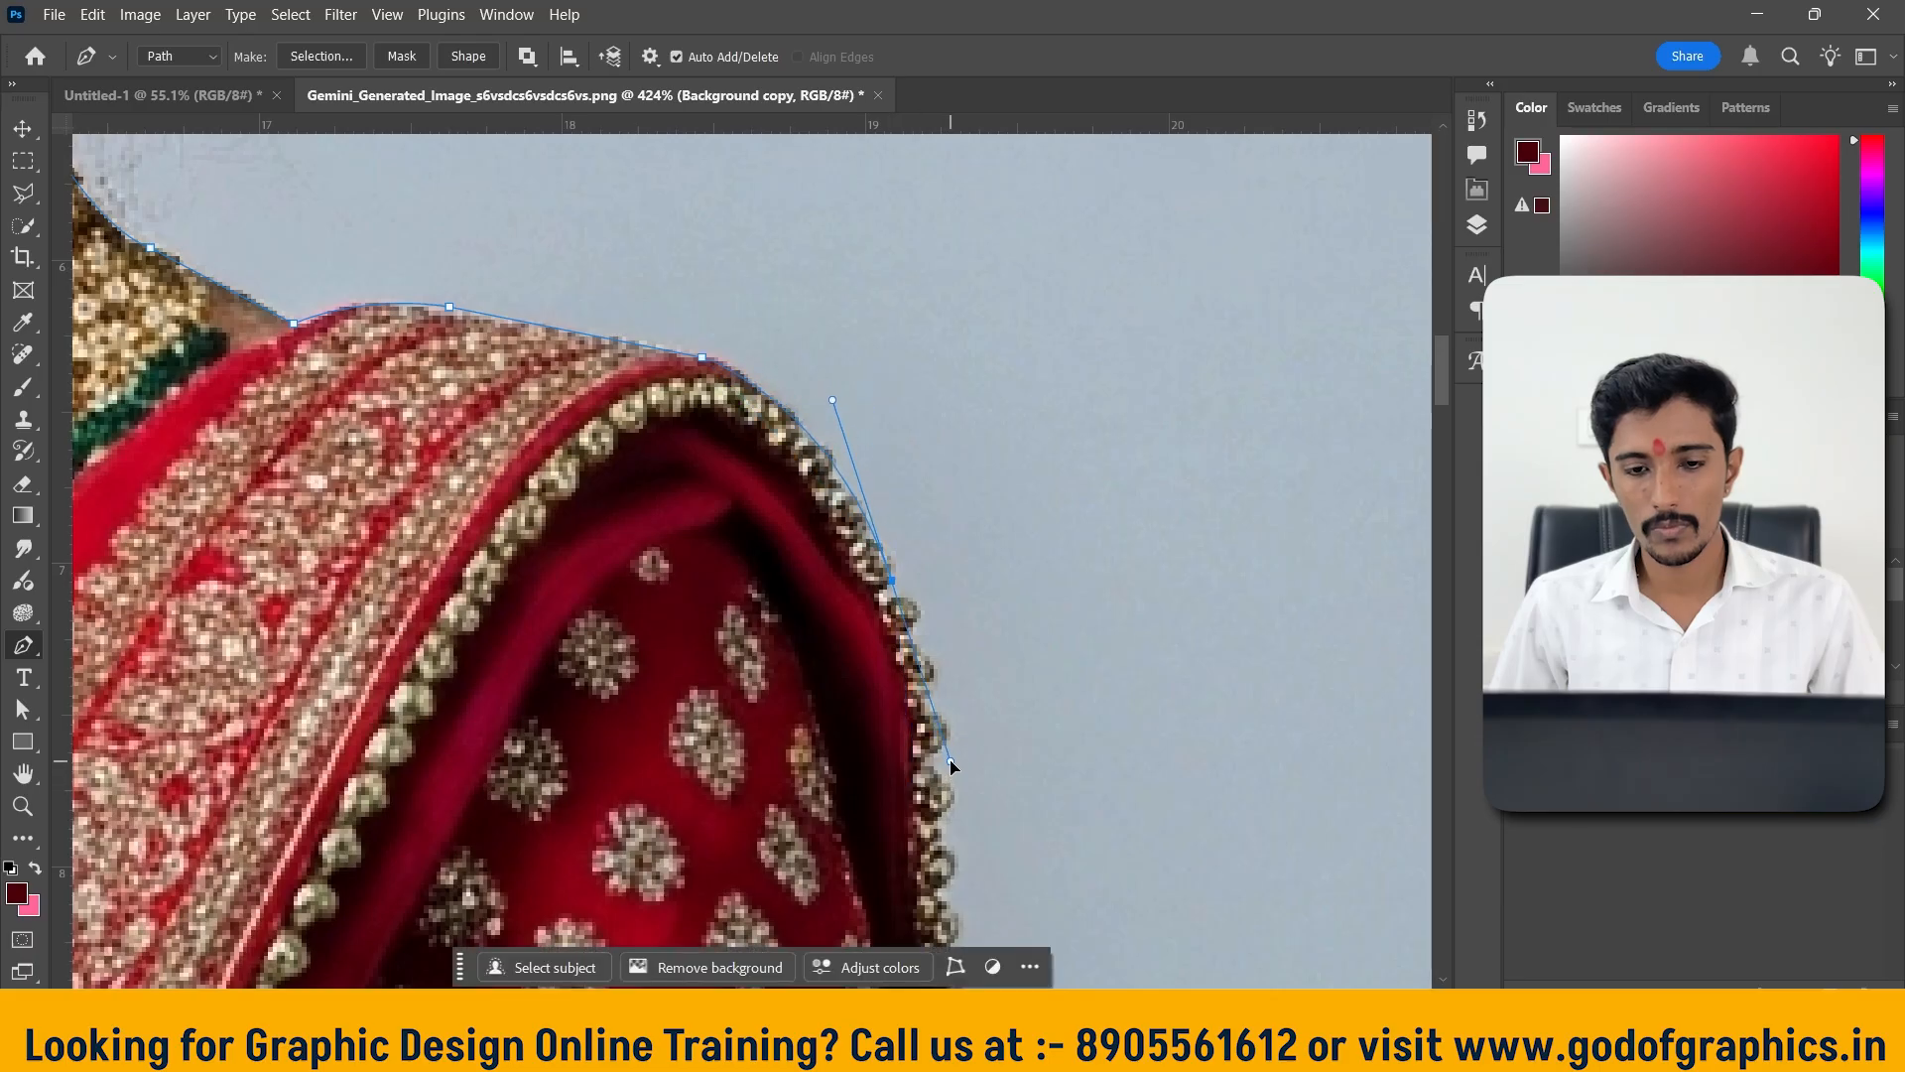
left_click(892, 583, "alt")
Extend the path down the beaded border beside the sleeve to where the pink veil emerges, using a curved anchor
scroll(725, 561, "down", 3)
scroll(691, 522, "down", 4)
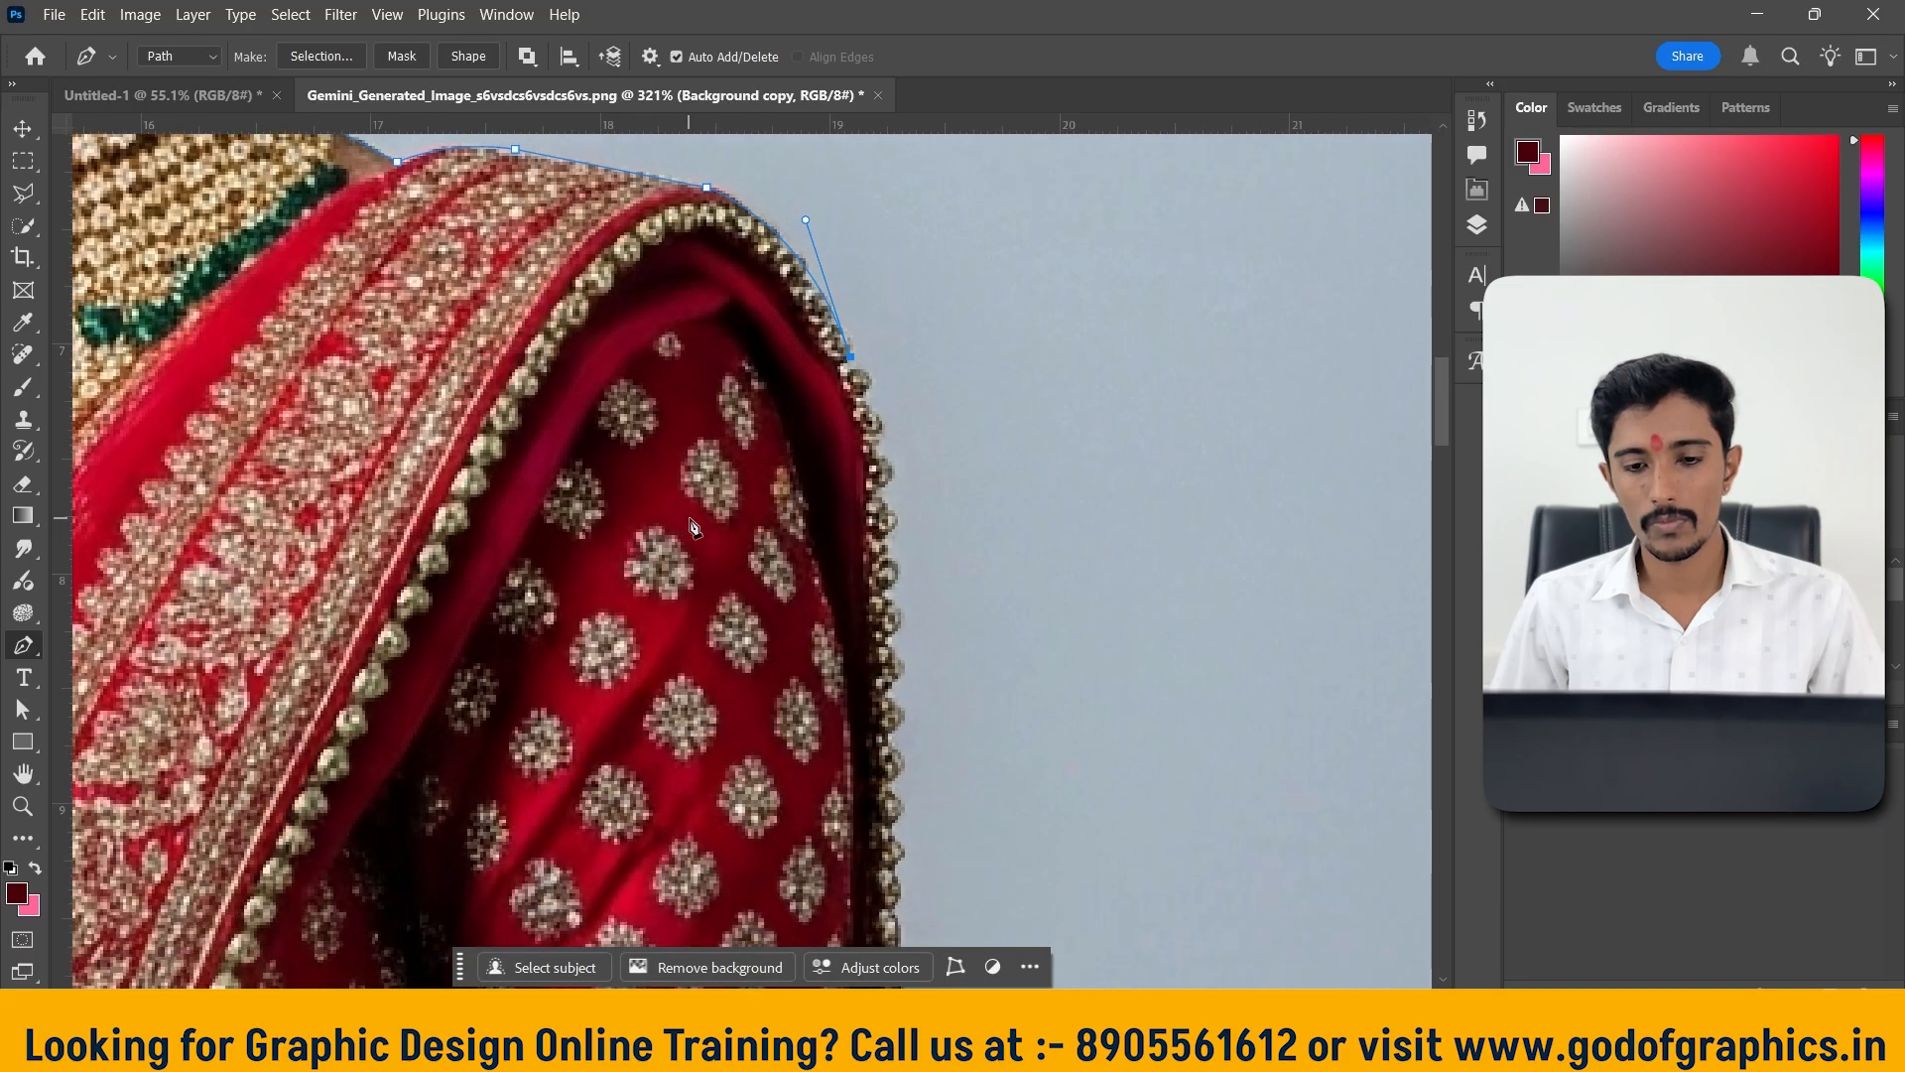
scroll(692, 522, "down", 5)
scroll(765, 476, "down", 2)
scroll(765, 476, "up", 5)
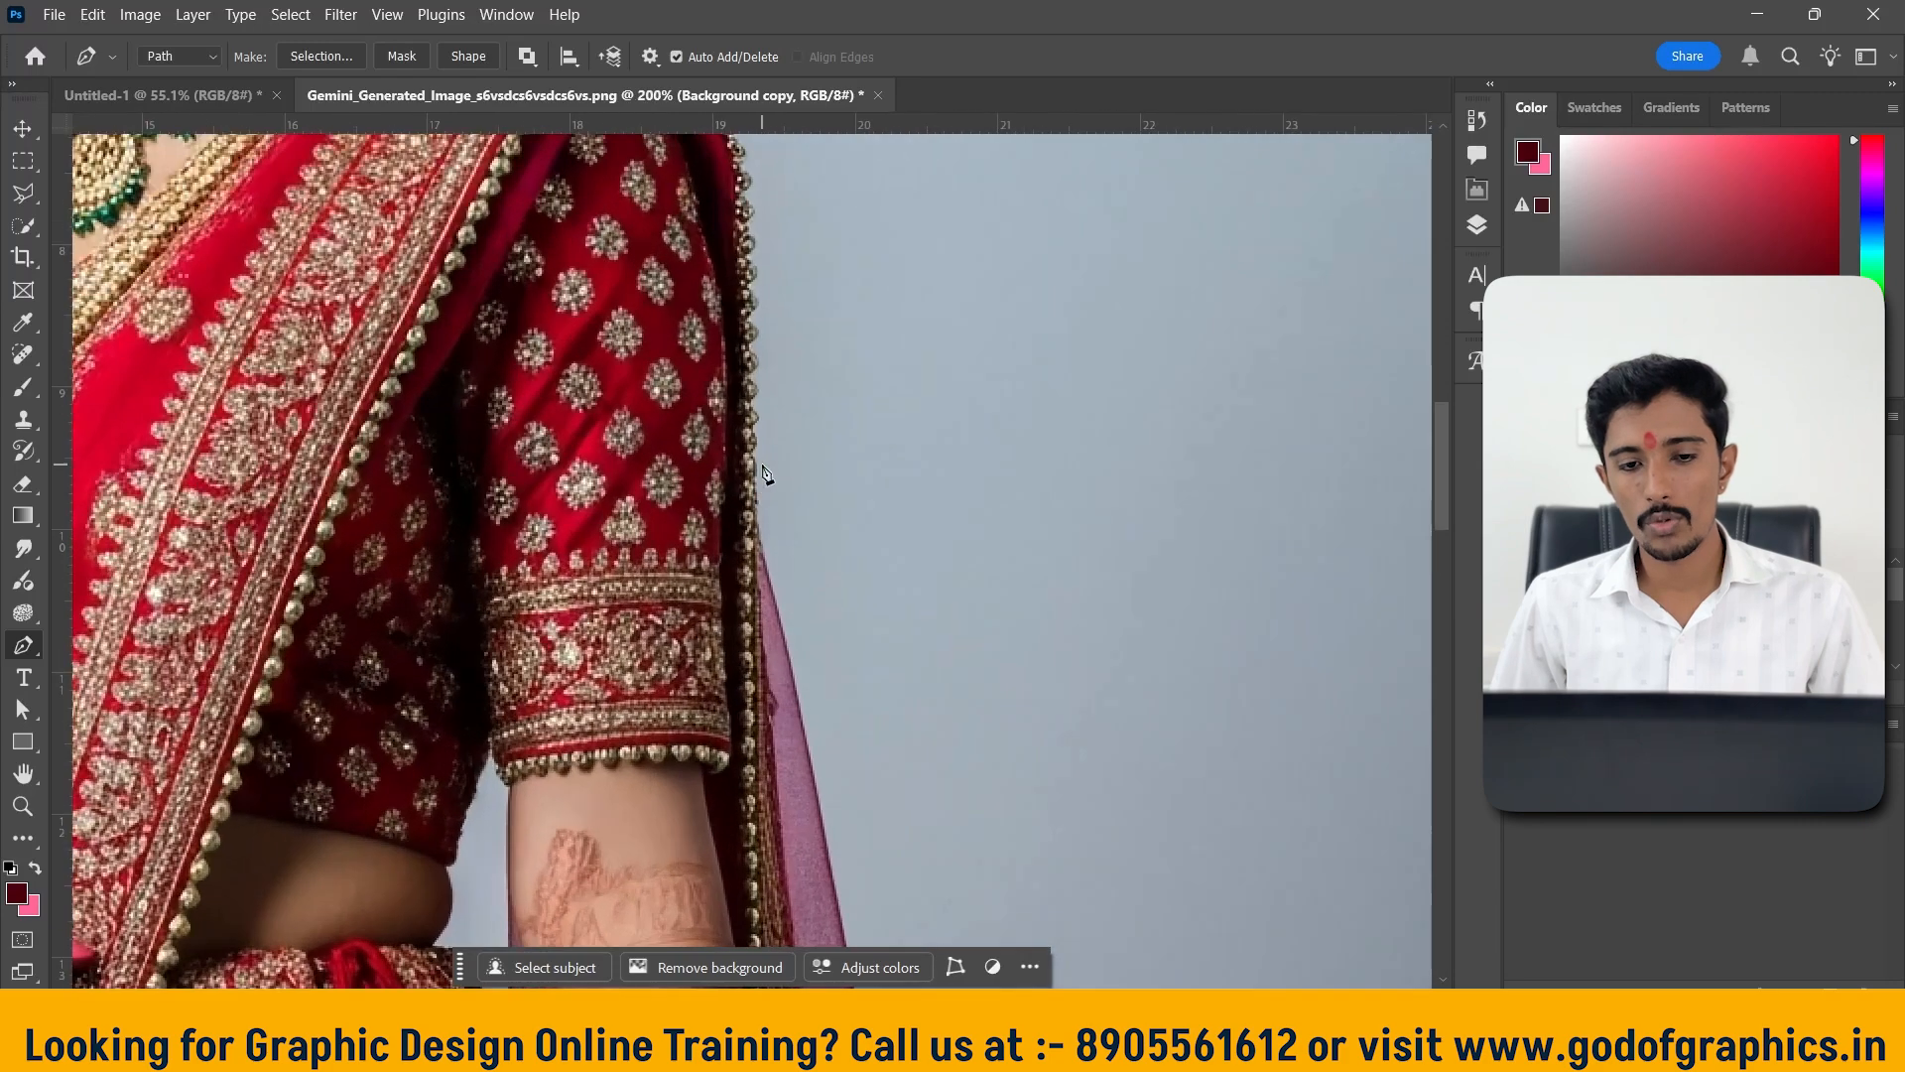
scroll(765, 476, "up", 1)
scroll(774, 491, "up", 3)
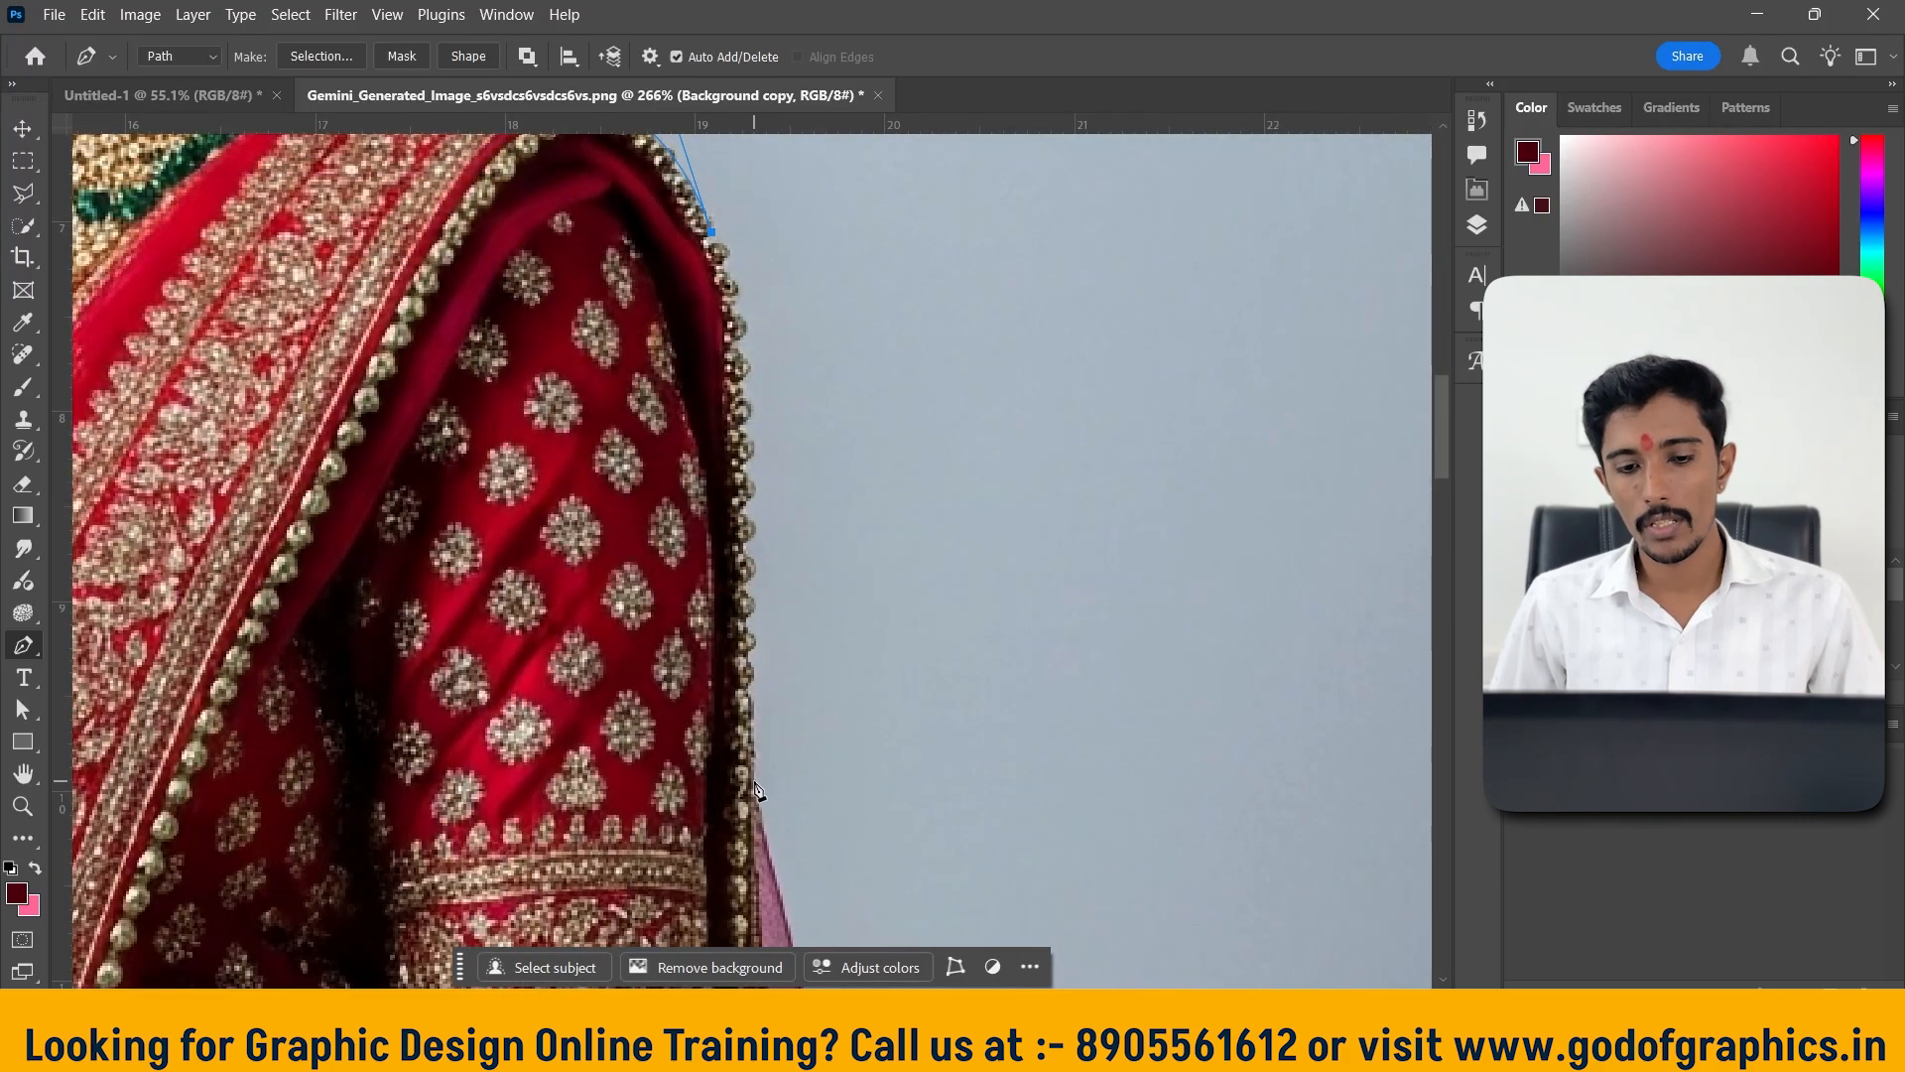
left_click_drag(756, 779, 773, 873)
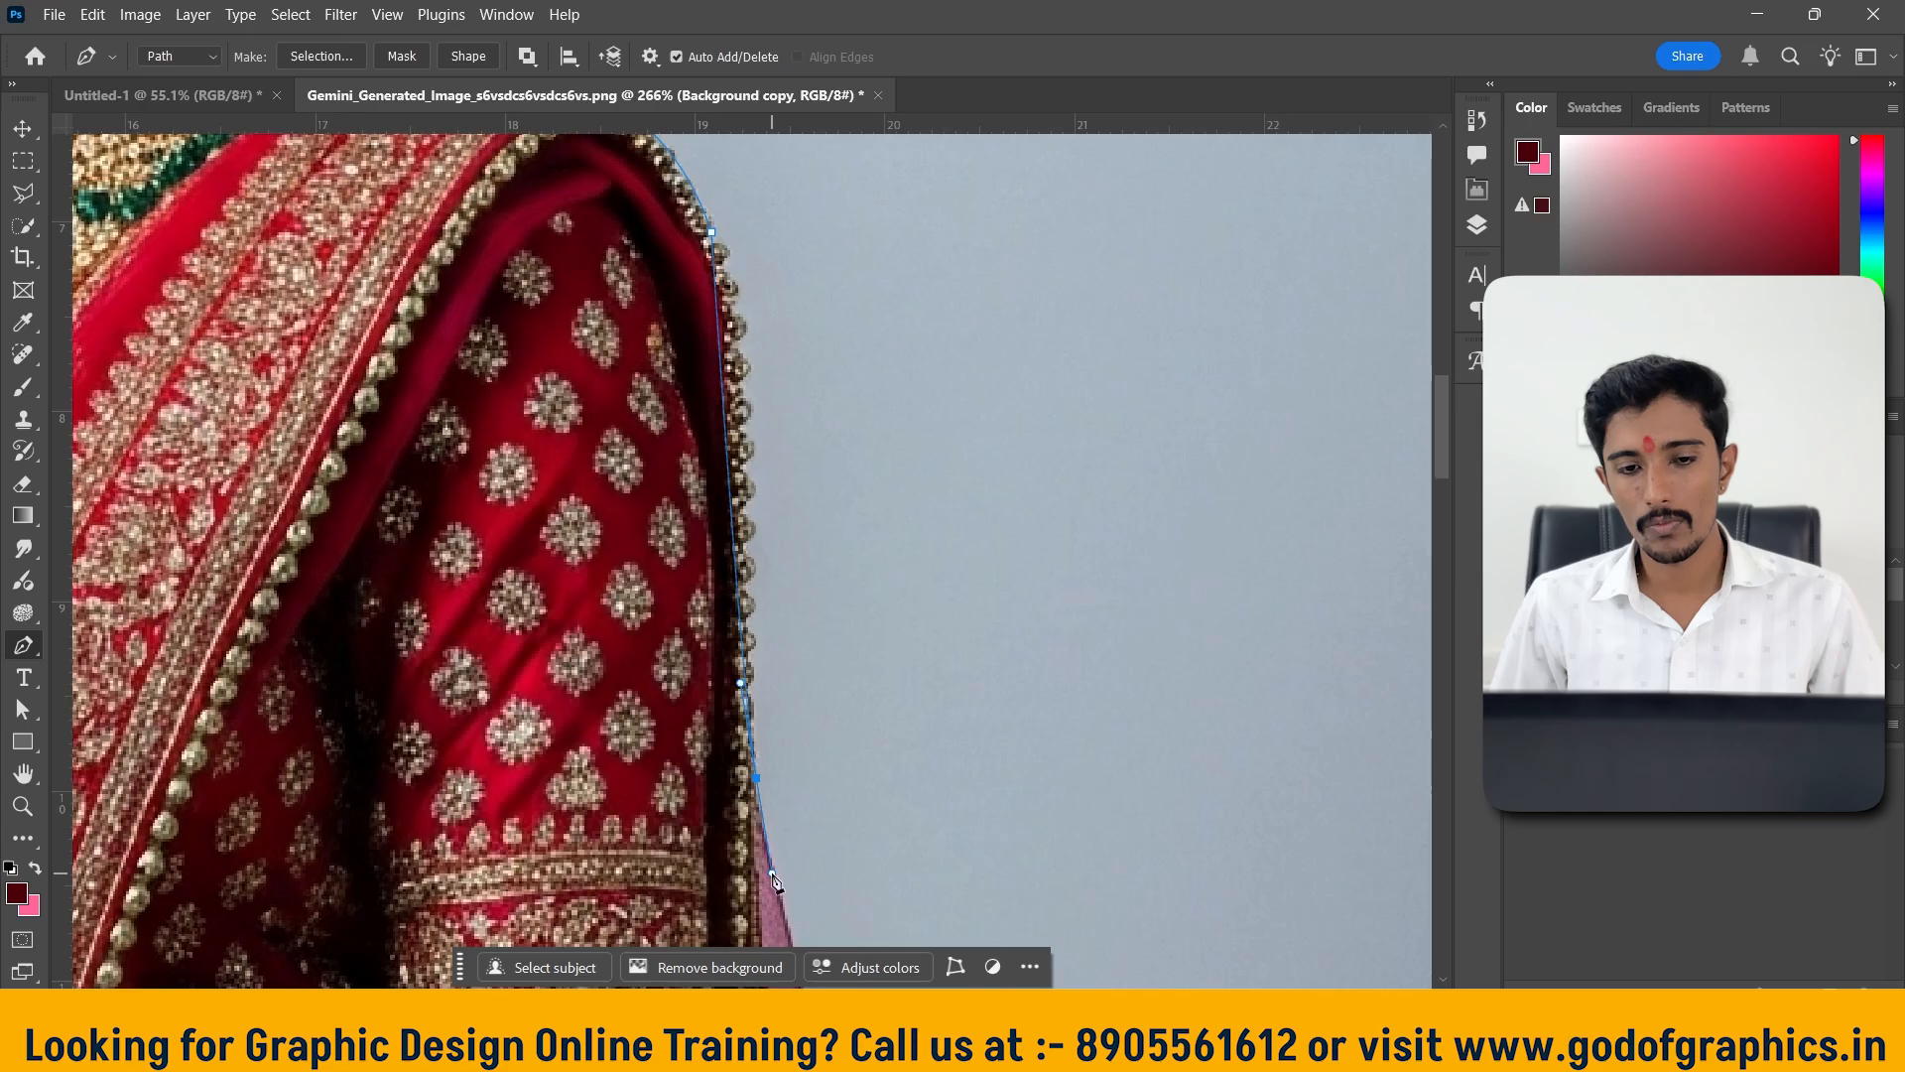
Reshape the sleeve-side curve to follow the outer edge of the beads by pulling its incoming handle, and remove the outgoing handle
scroll(775, 880, "down", 2)
scroll(757, 523, "down", 2)
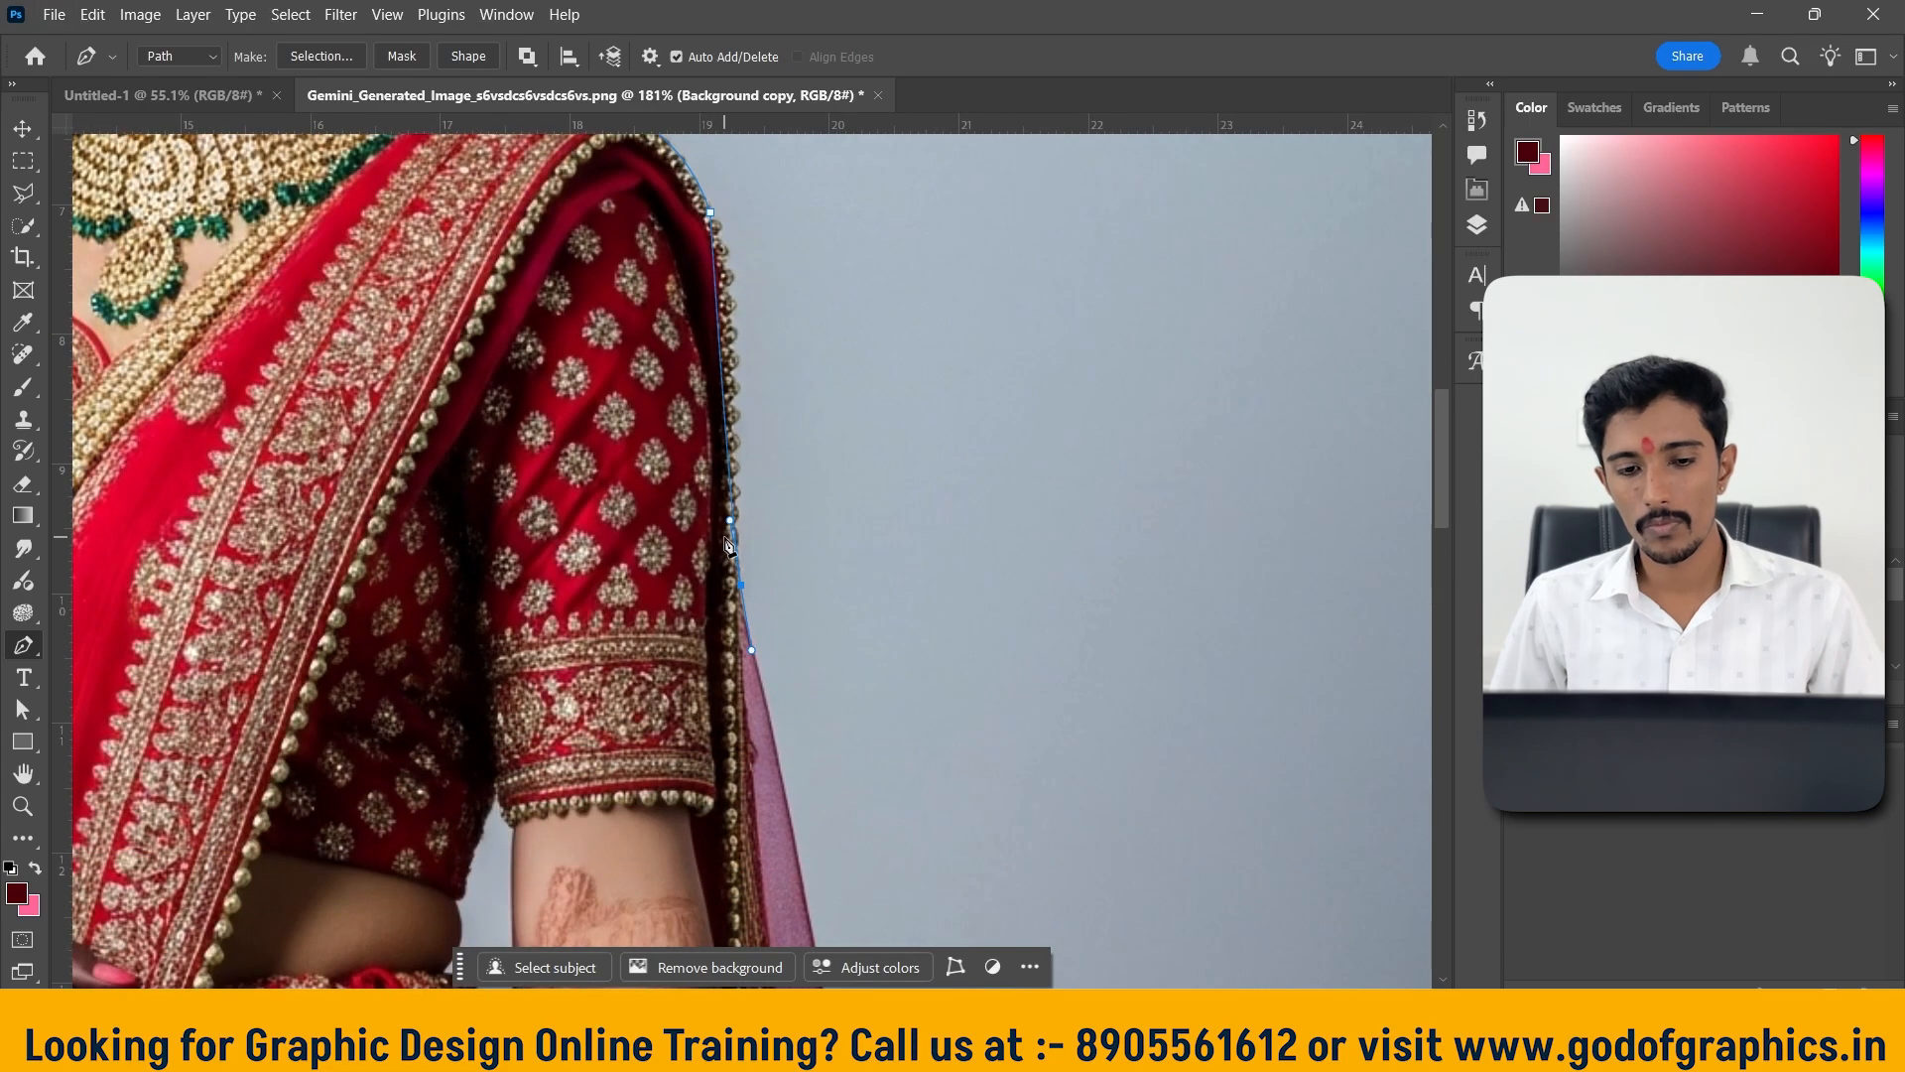
left_click_drag(731, 522, 748, 318)
scroll(788, 600, "down", 1)
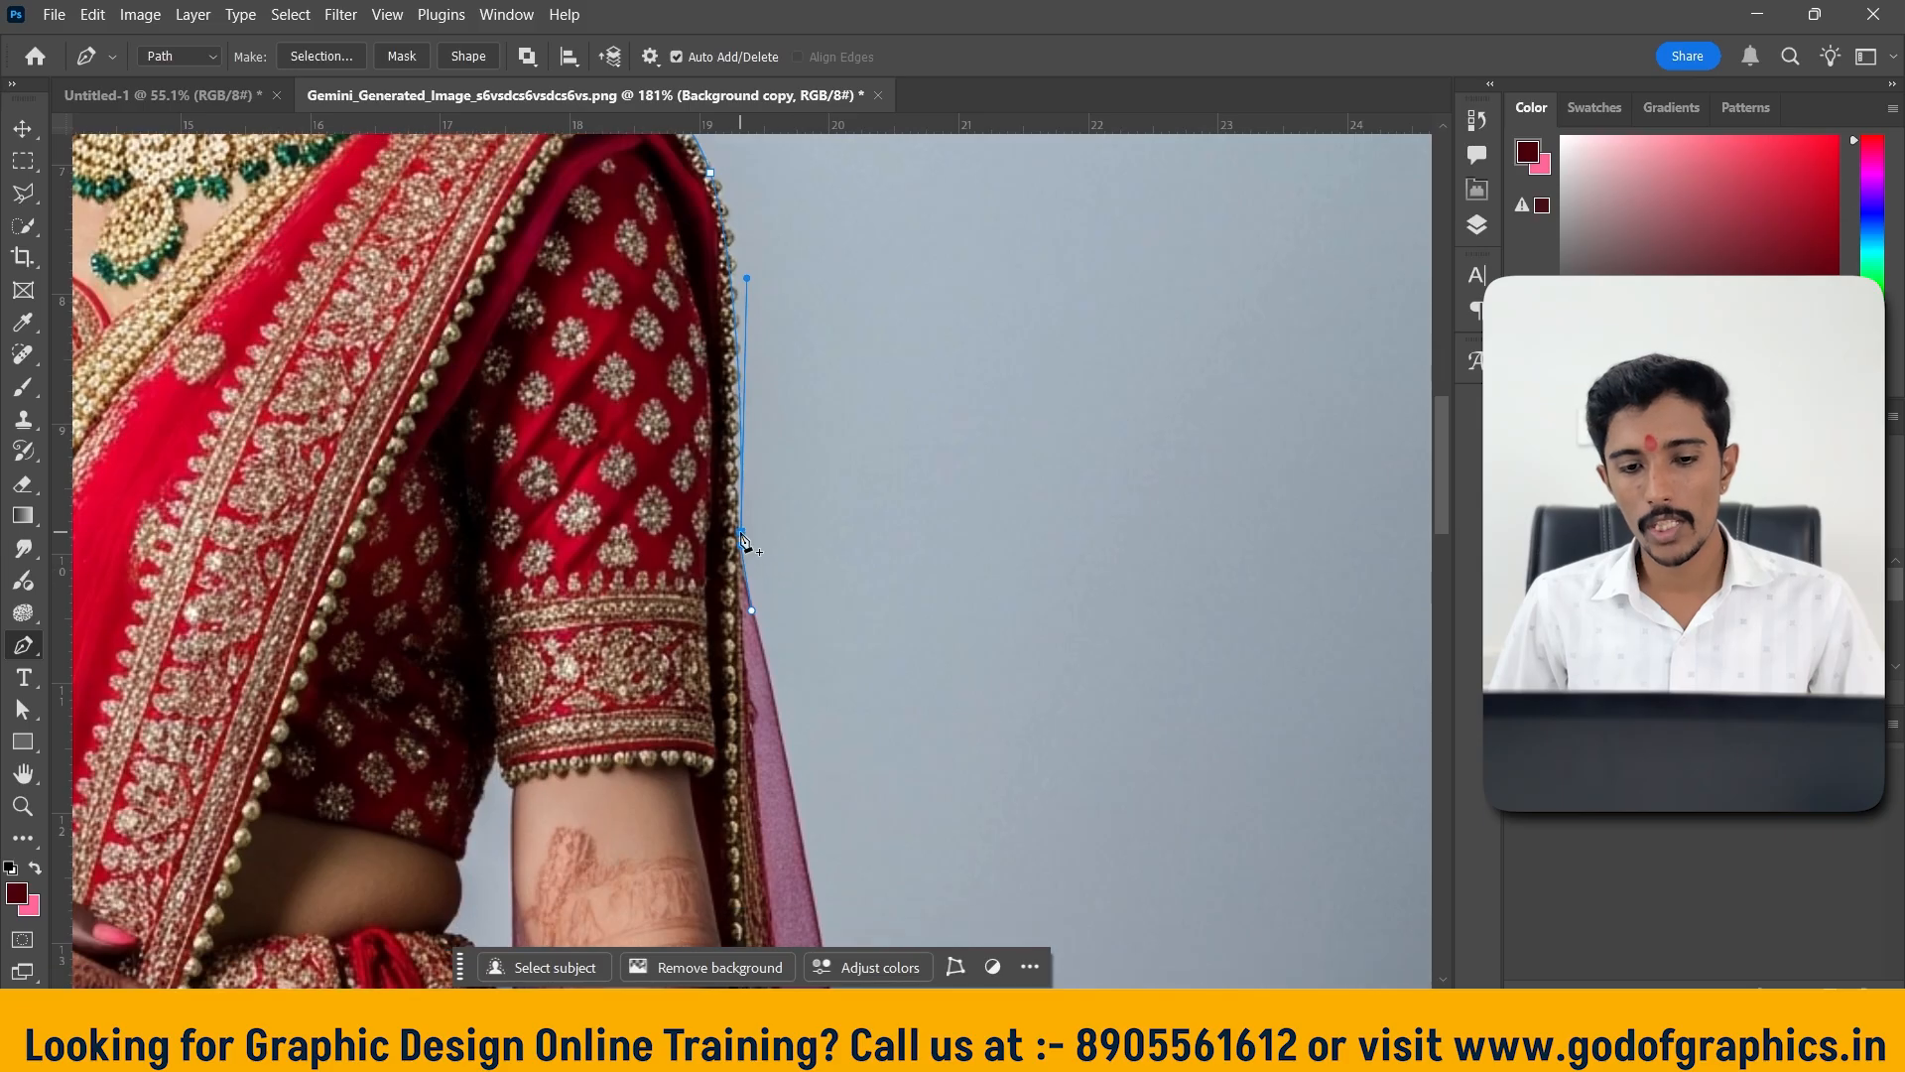
left_click(742, 547, "alt")
Trace the pink veil's outer edge down to beside the red bangles with one long curve, removing its outgoing handle
scroll(742, 548, "down", 4)
scroll(743, 549, "down", 3)
scroll(742, 549, "down", 6)
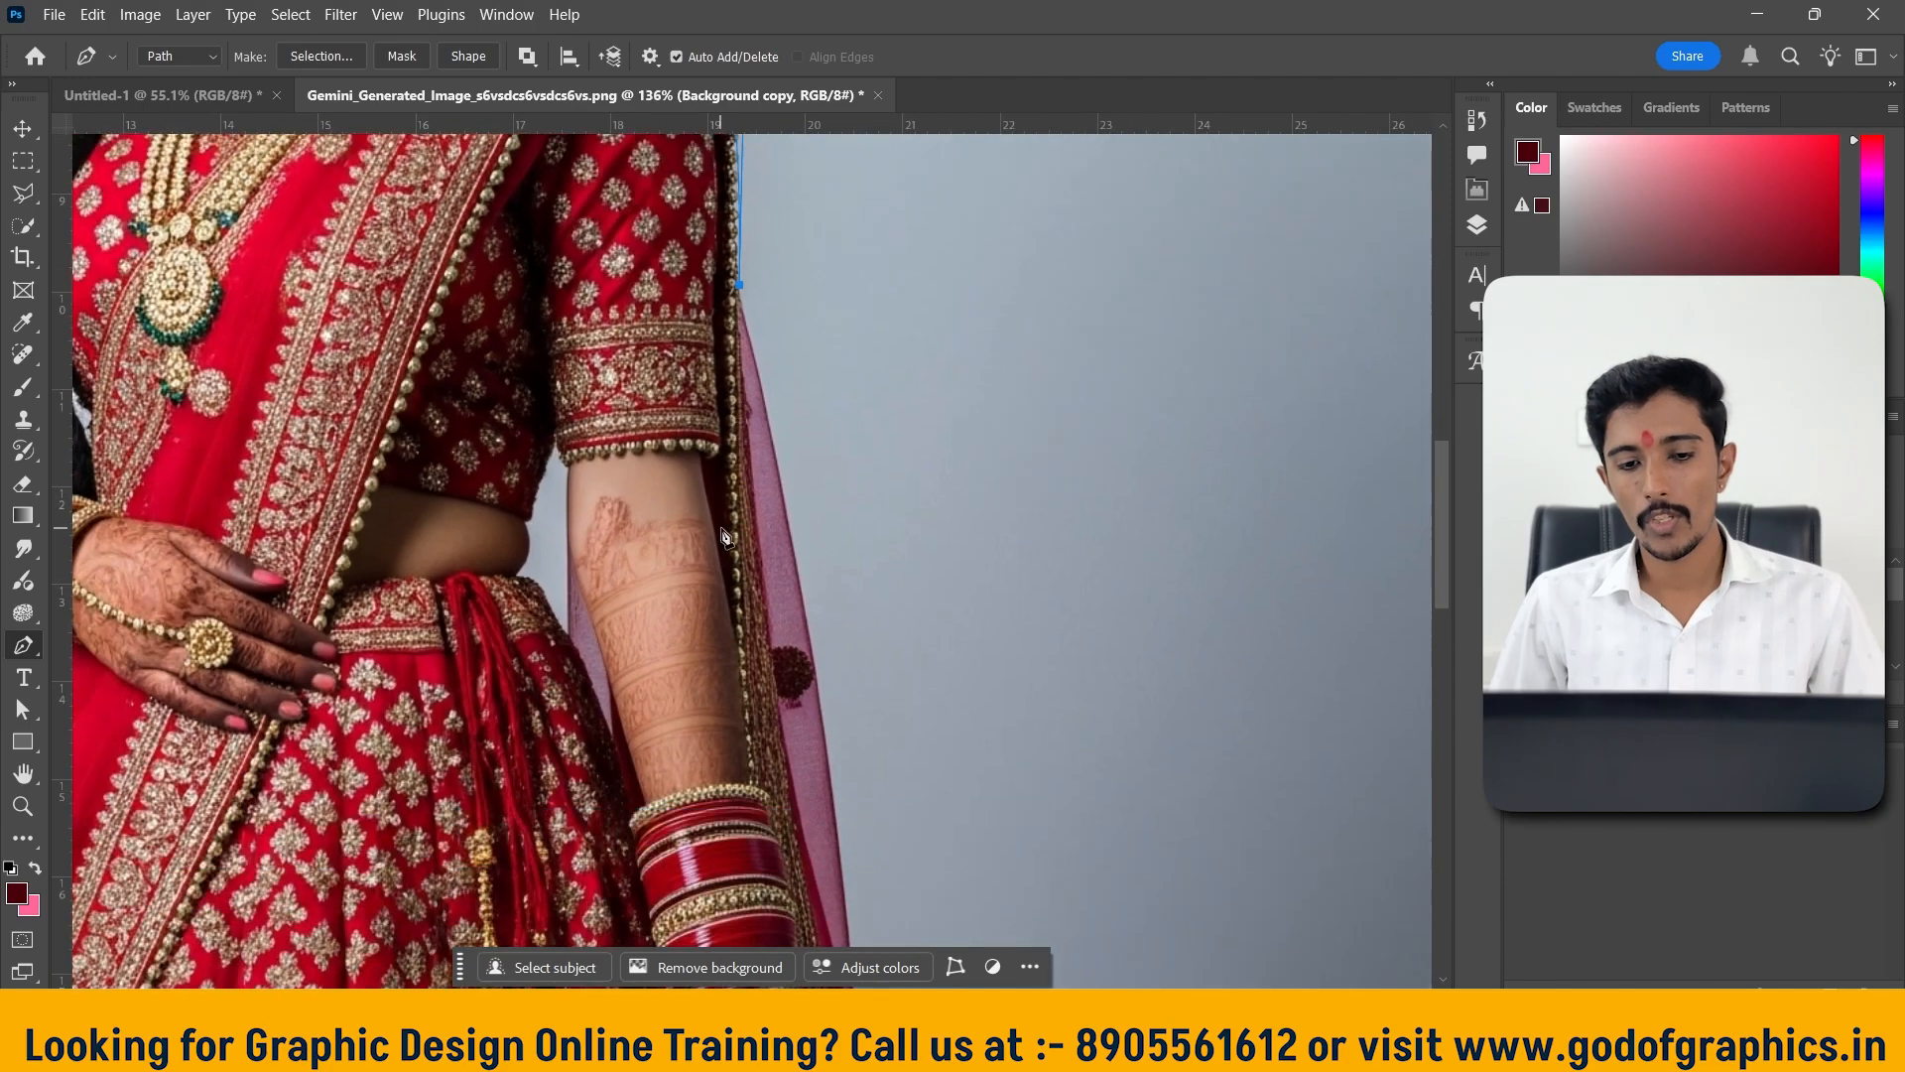
scroll(838, 701, "down", 3)
scroll(843, 684, "down", 2)
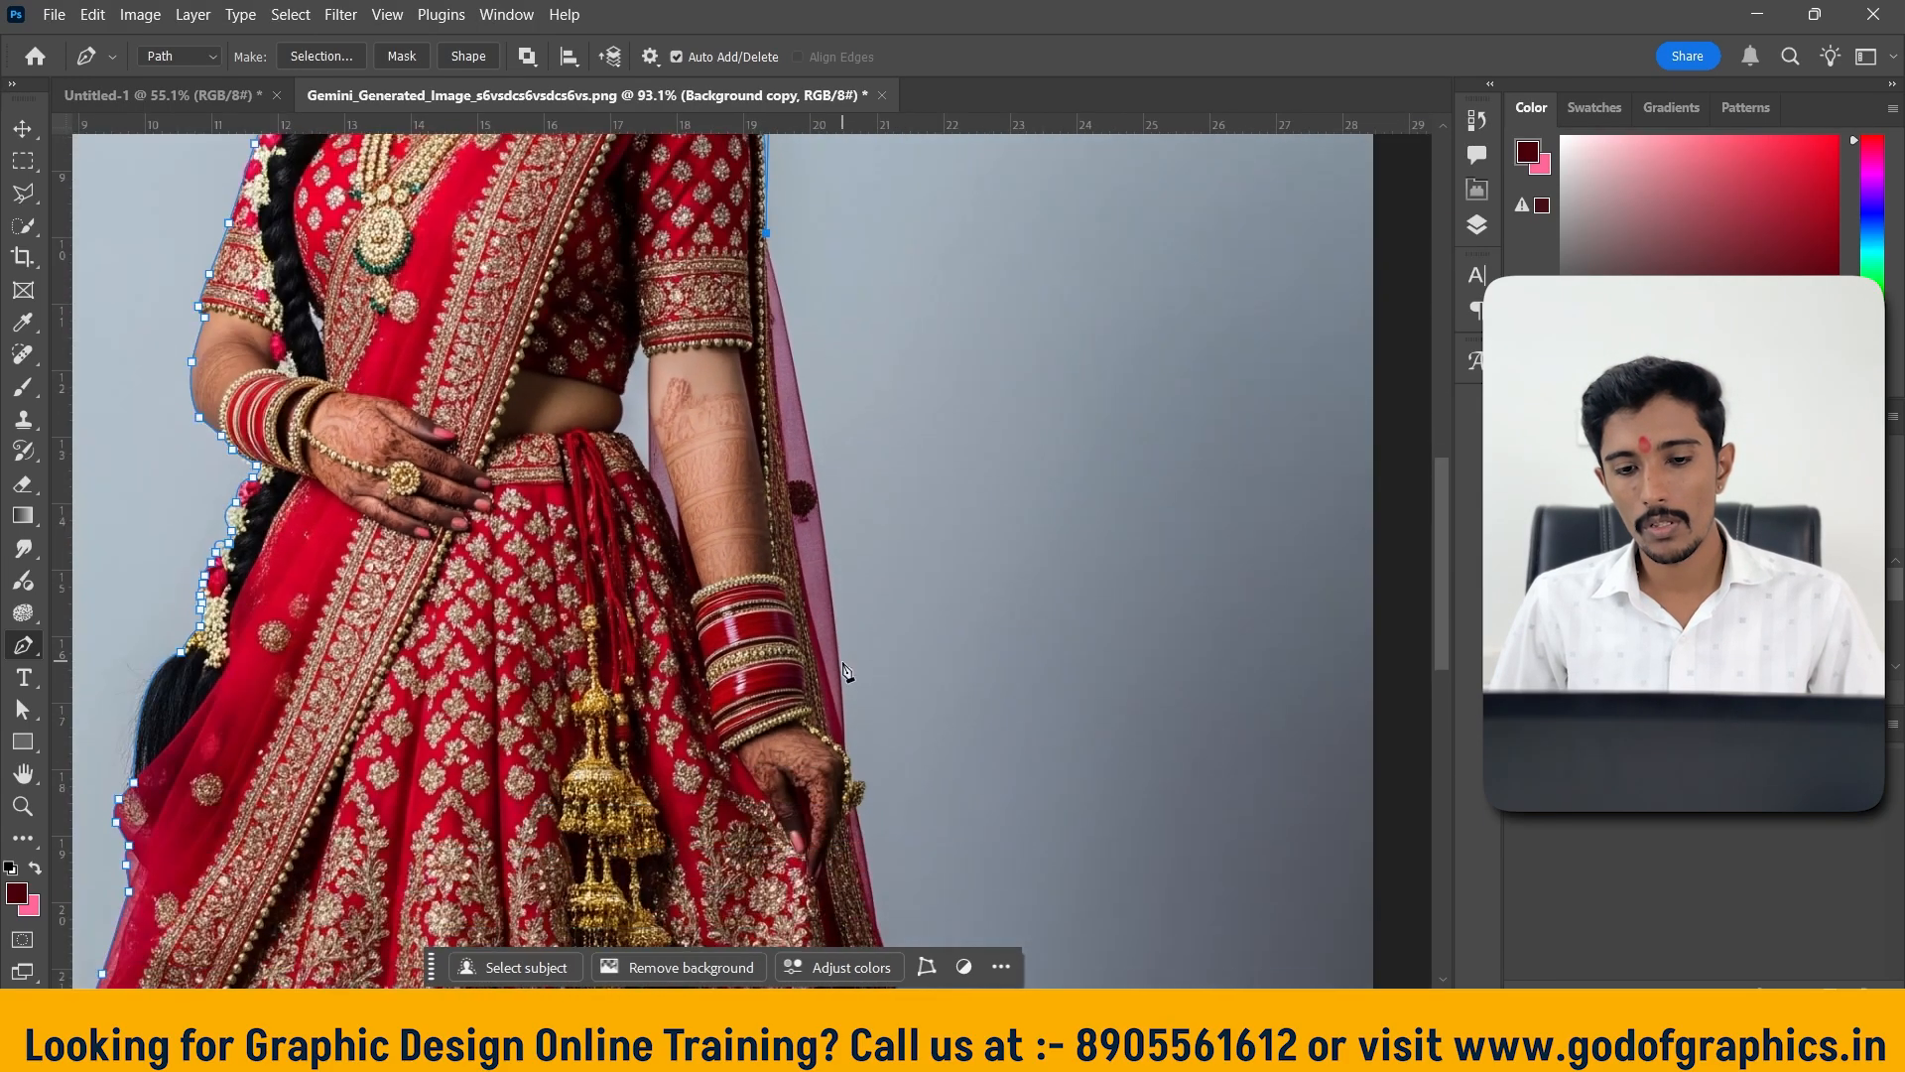
left_click_drag(836, 638, 848, 794)
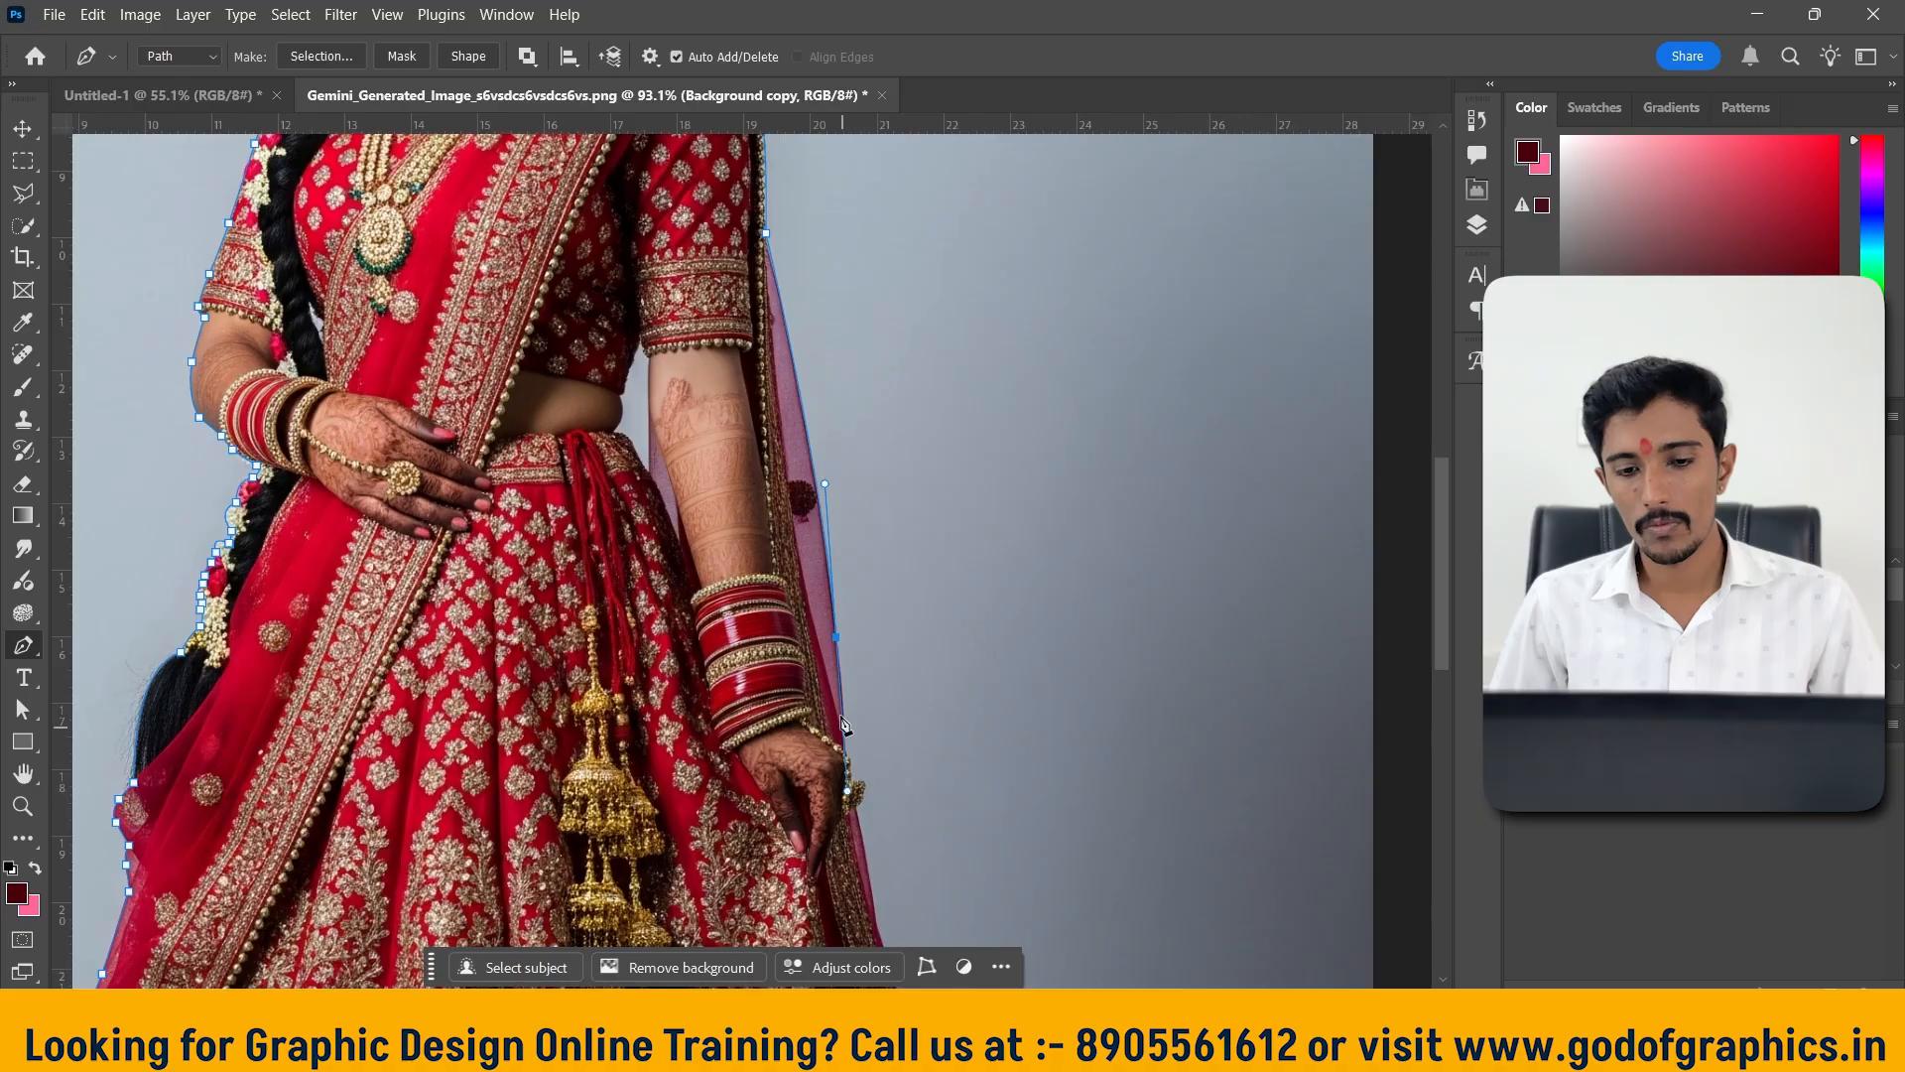
left_click(836, 638, "alt")
Continue along the veil edge to the bracelet chain at the wrist with a curved anchor, removing its outgoing handle
scroll(843, 625, "down", 3)
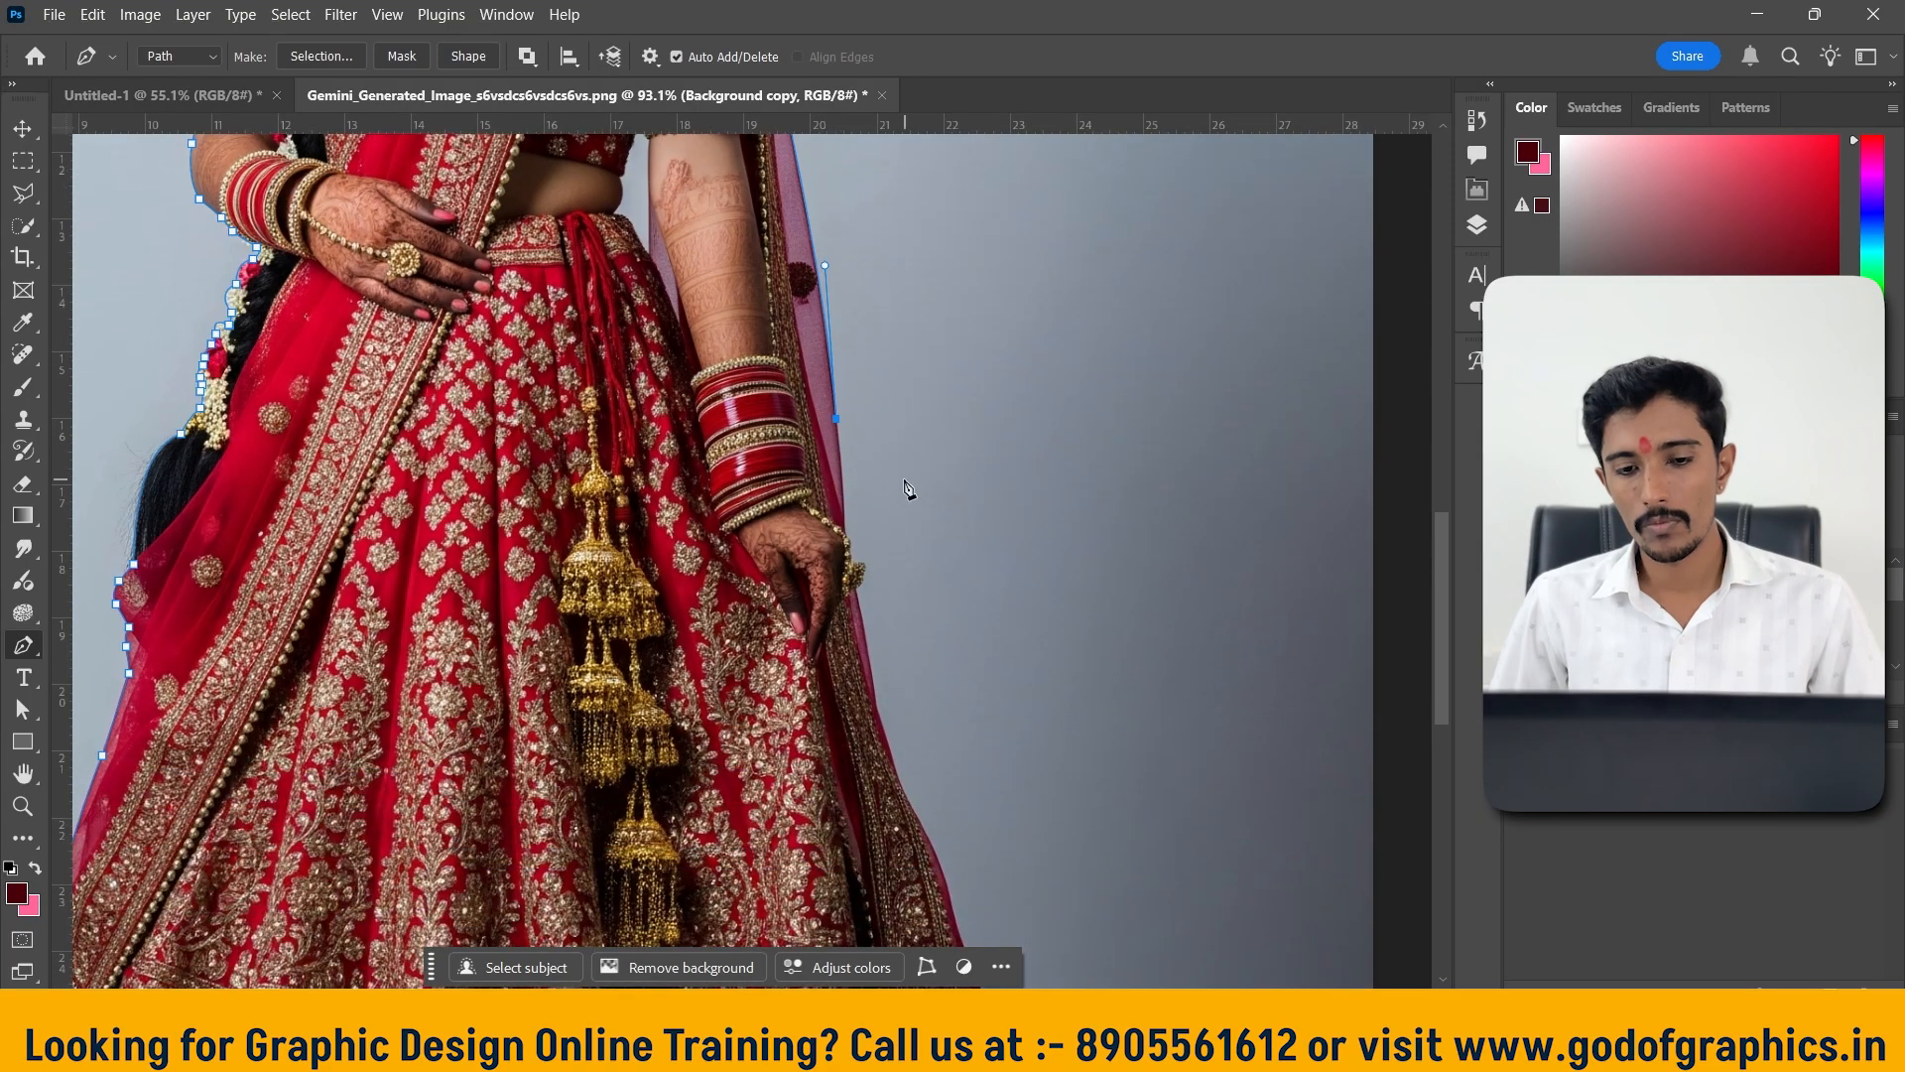
scroll(893, 505, "up", 7)
left_click_drag(798, 558, 795, 627)
left_click(798, 557, "alt")
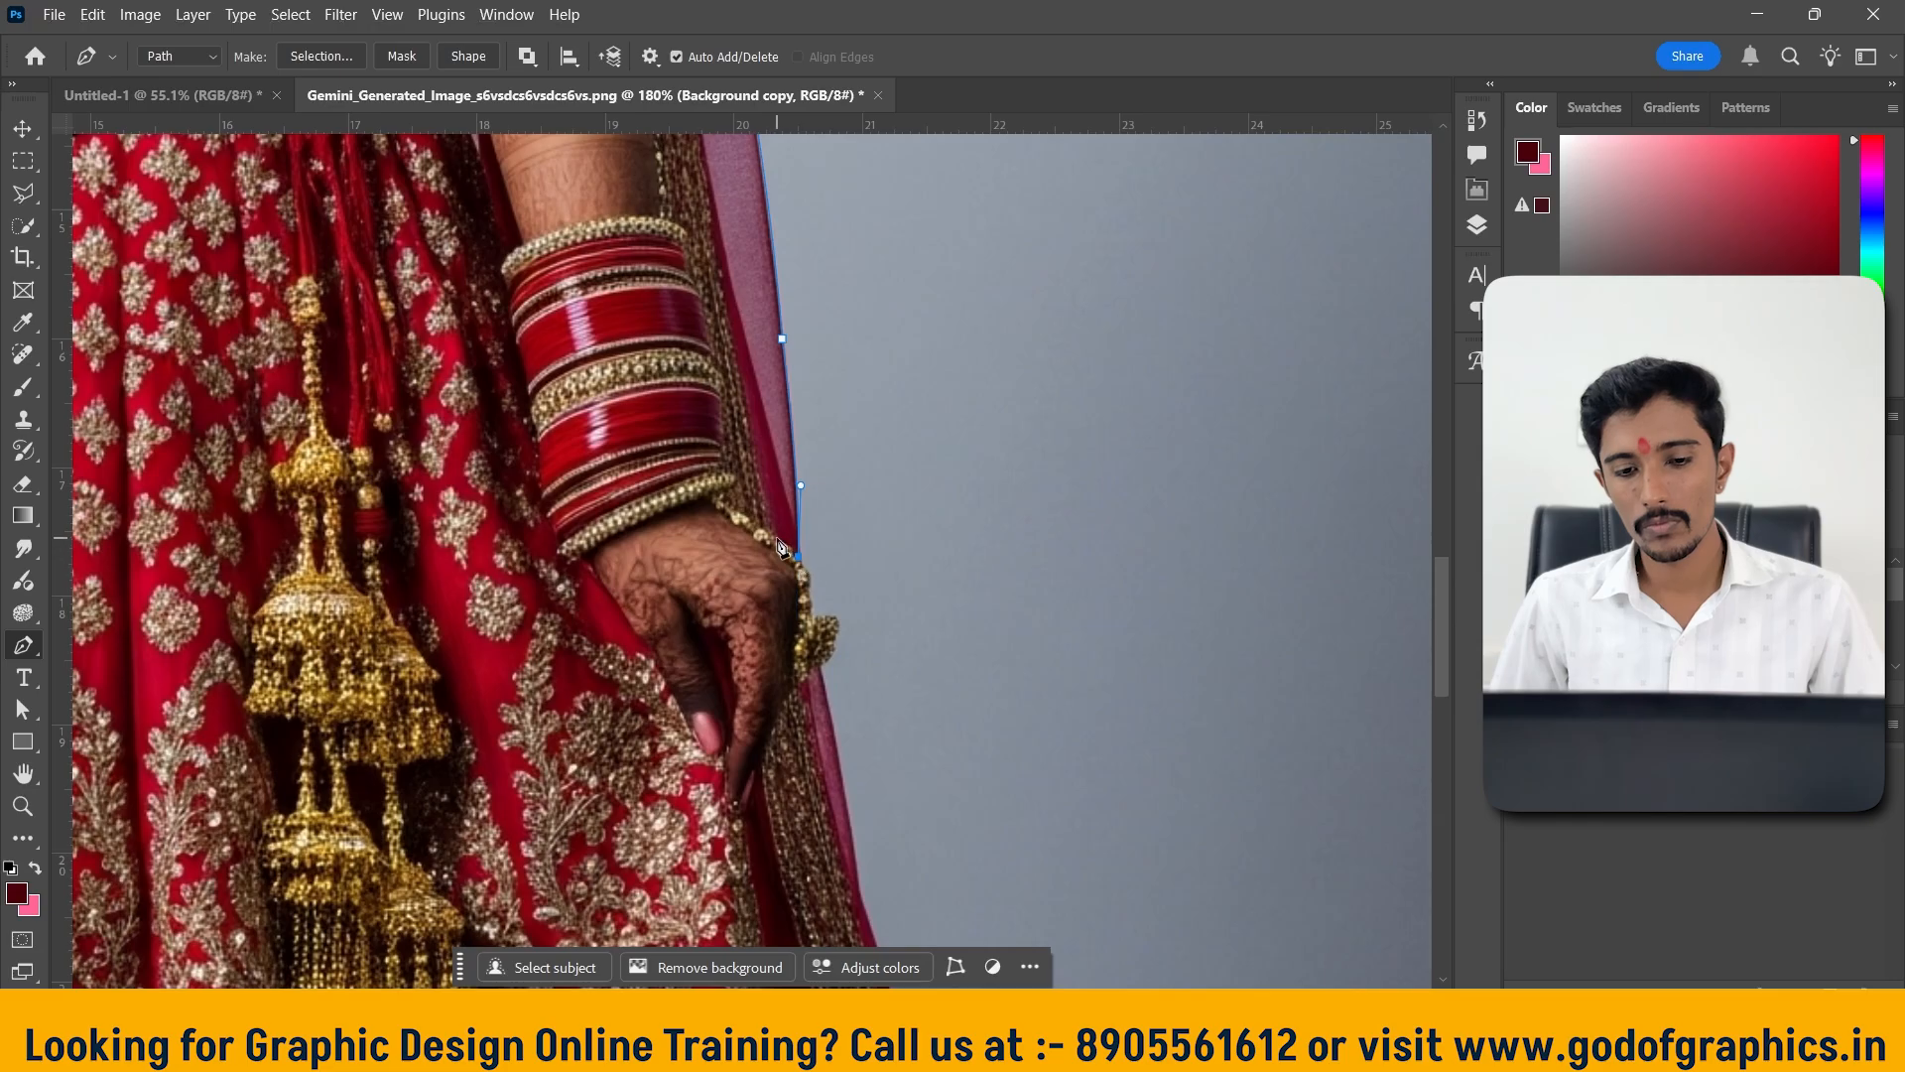
Trace the bracelet chain and curve around its gold ornament back to the veil edge, removing the outgoing handle
scroll(833, 496, "down", 3)
scroll(841, 452, "up", 4)
left_click(800, 376)
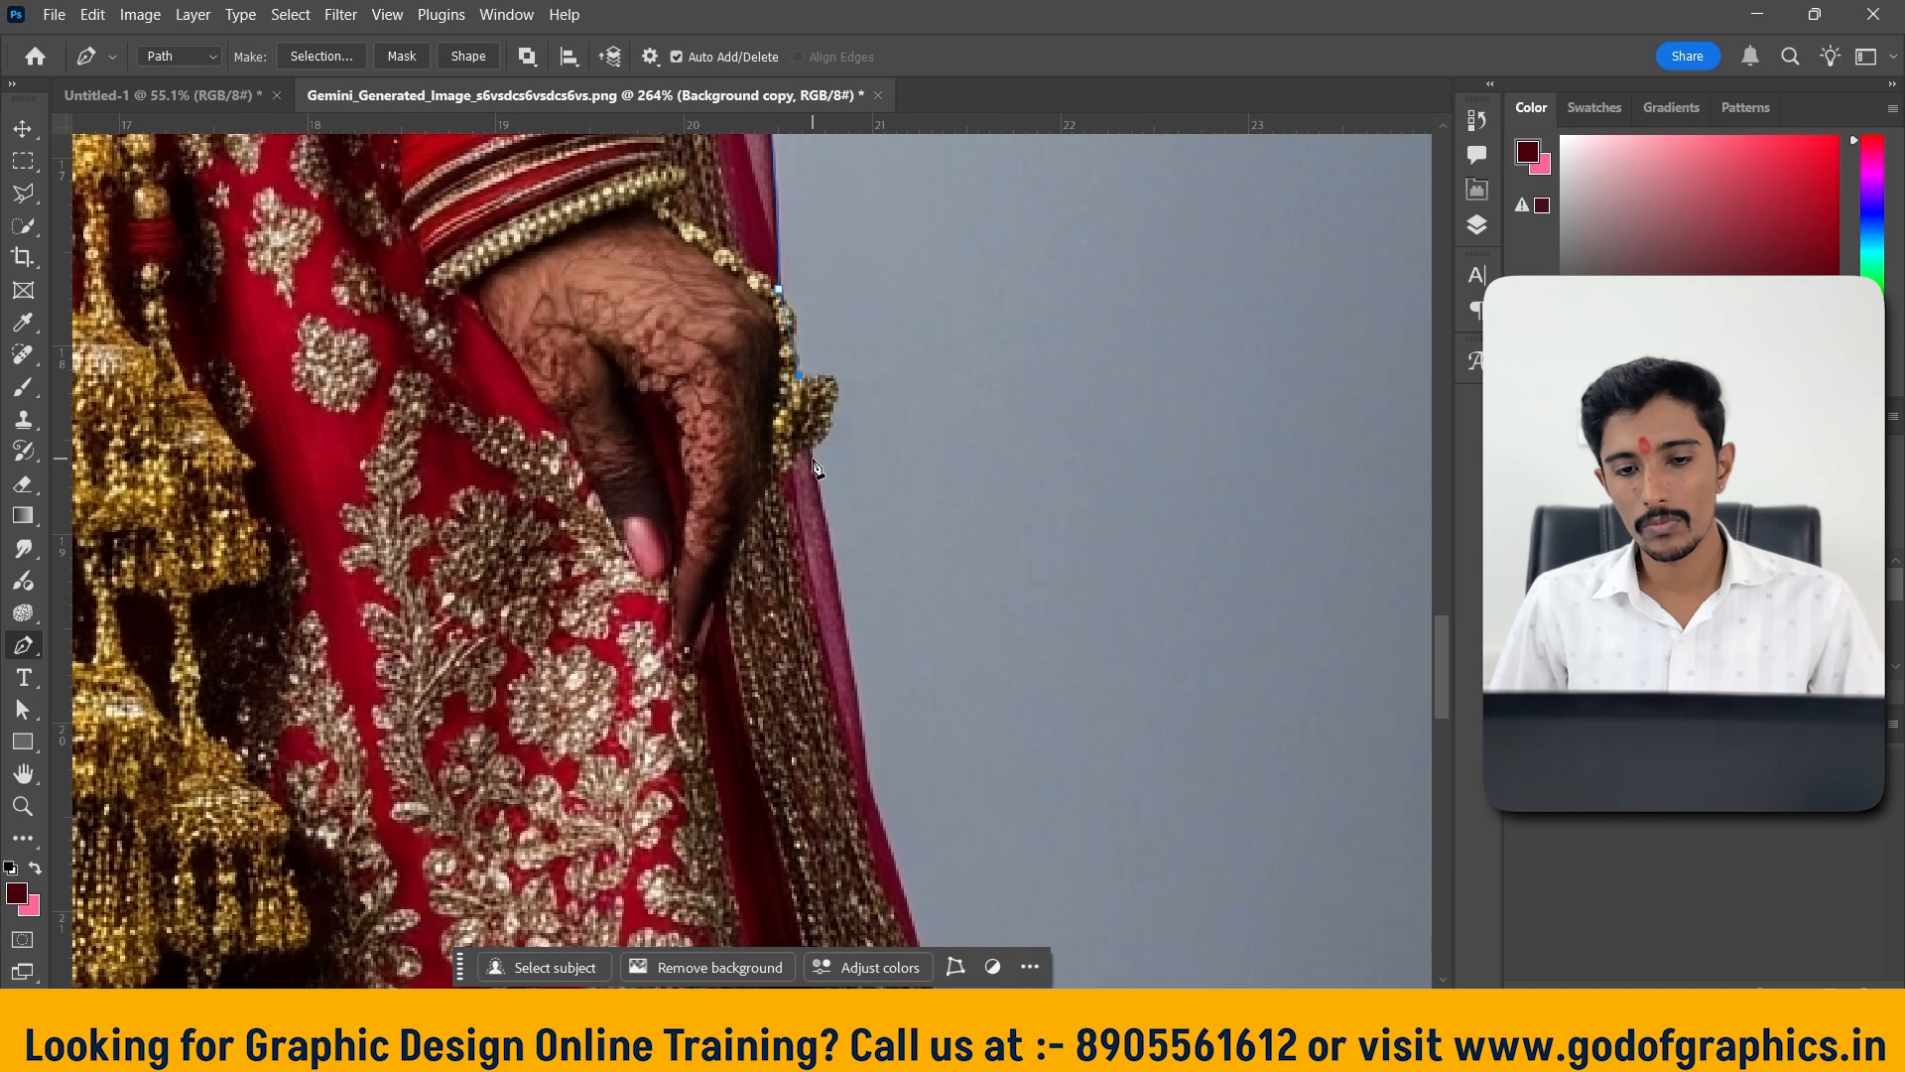
left_click_drag(811, 453, 737, 553)
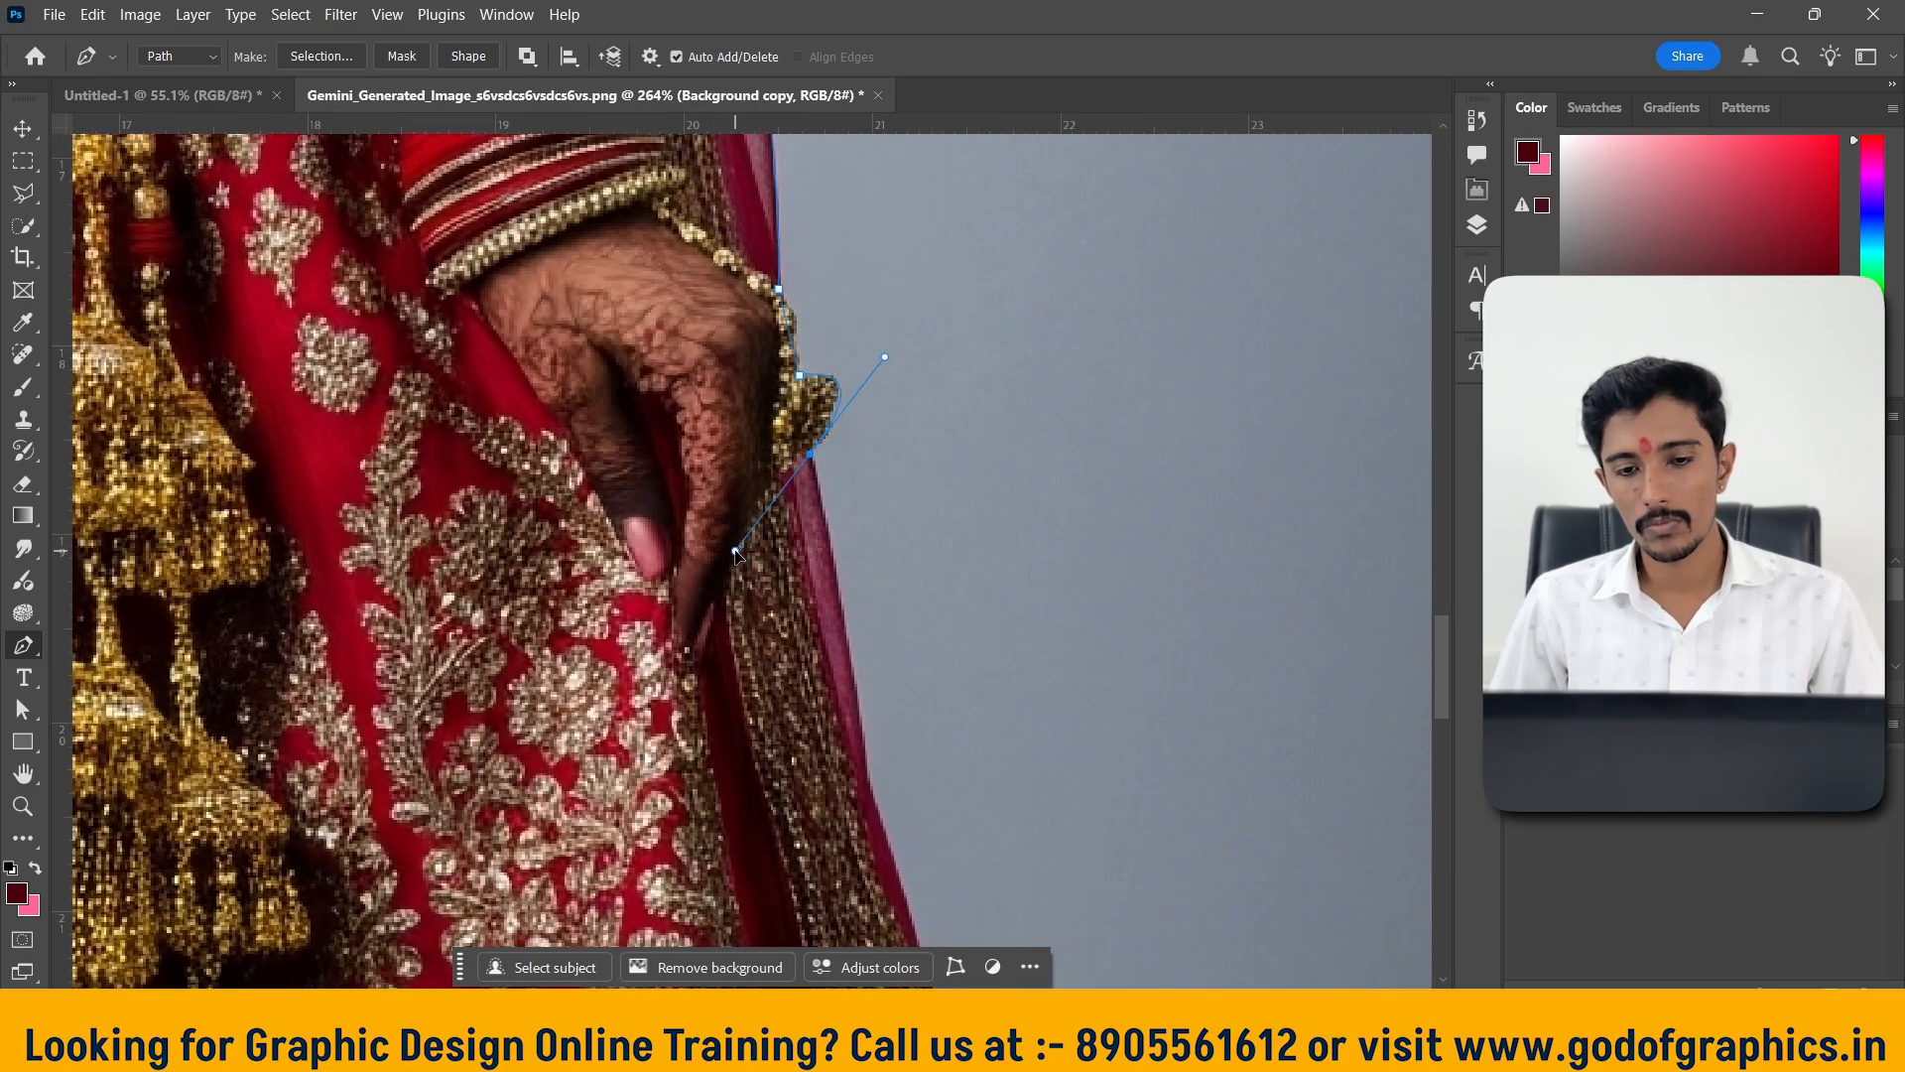
left_click(812, 457, "alt")
Follow the veil edge below the gold ornament with two curved anchors down beside the embroidered border
scroll(812, 461, "down", 5)
scroll(773, 537, "down", 1)
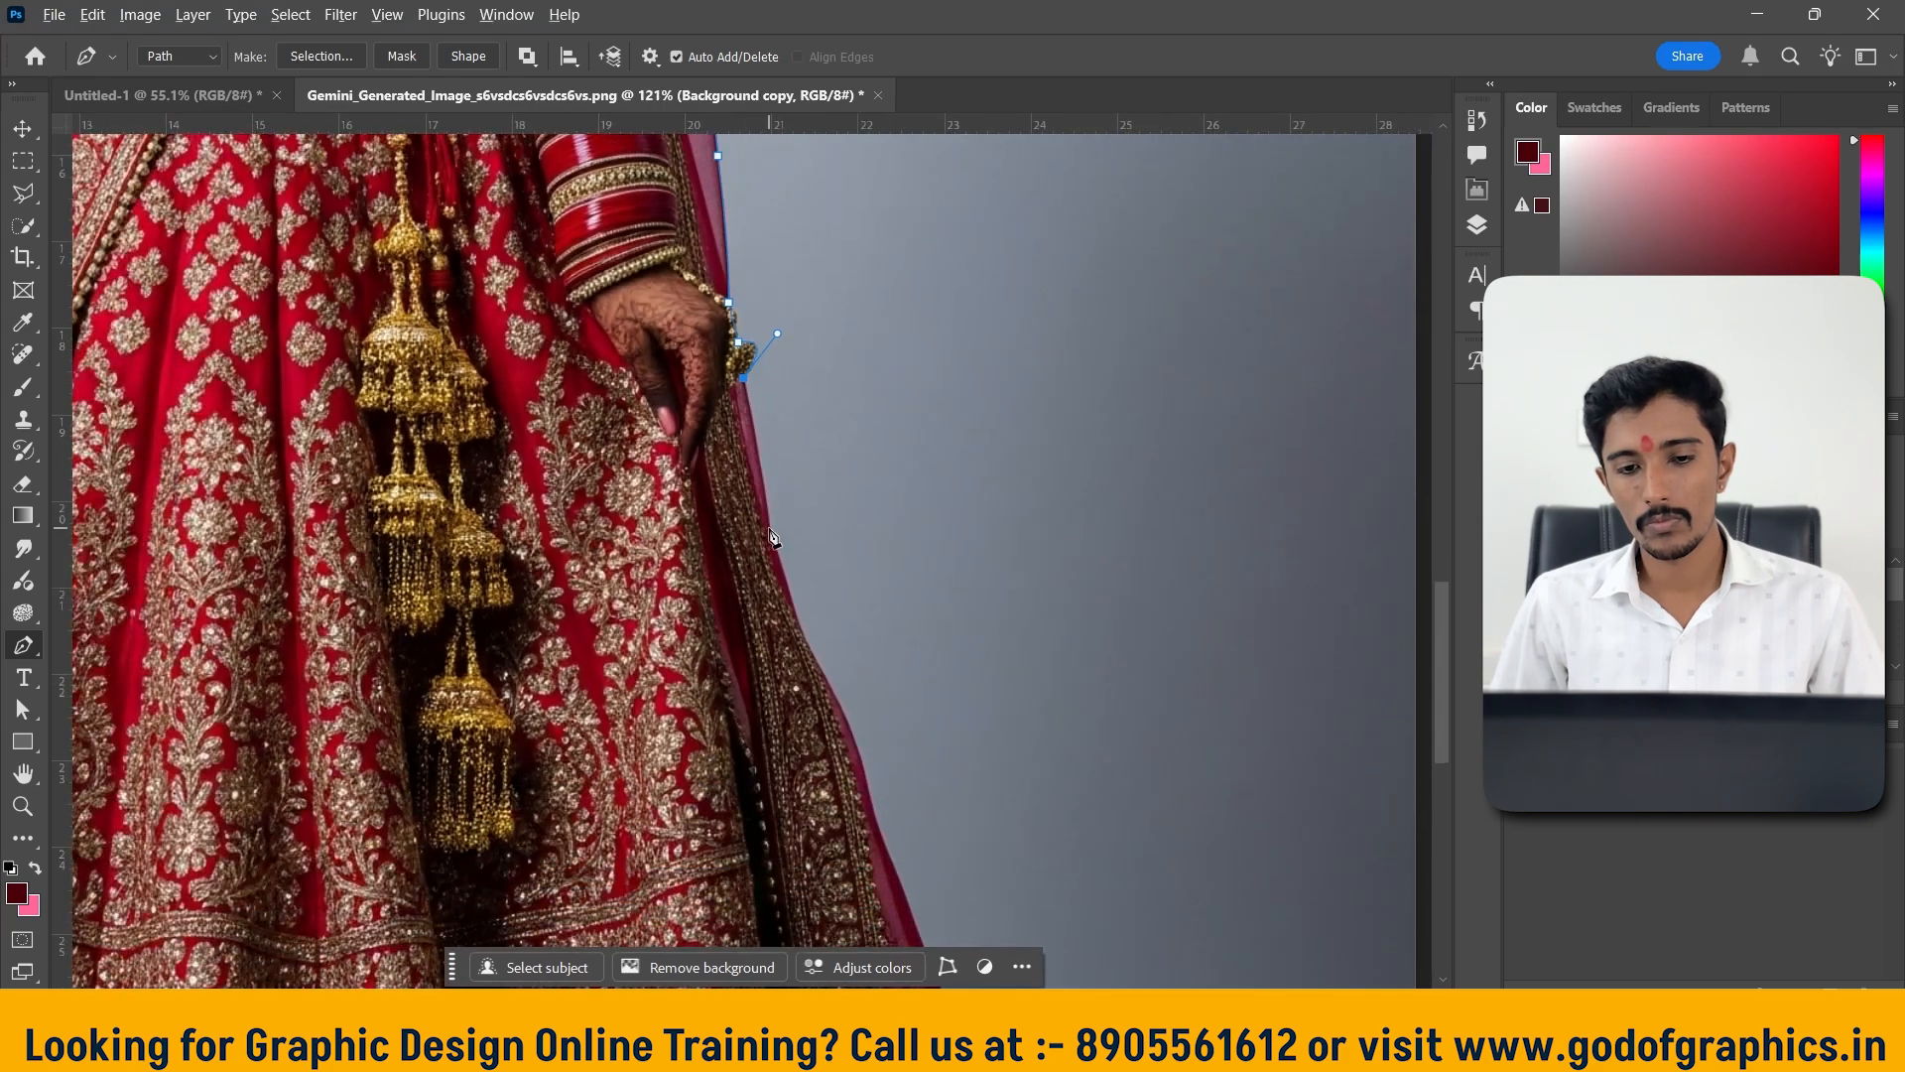
scroll(773, 537, "up", 1)
scroll(773, 537, "up", 1)
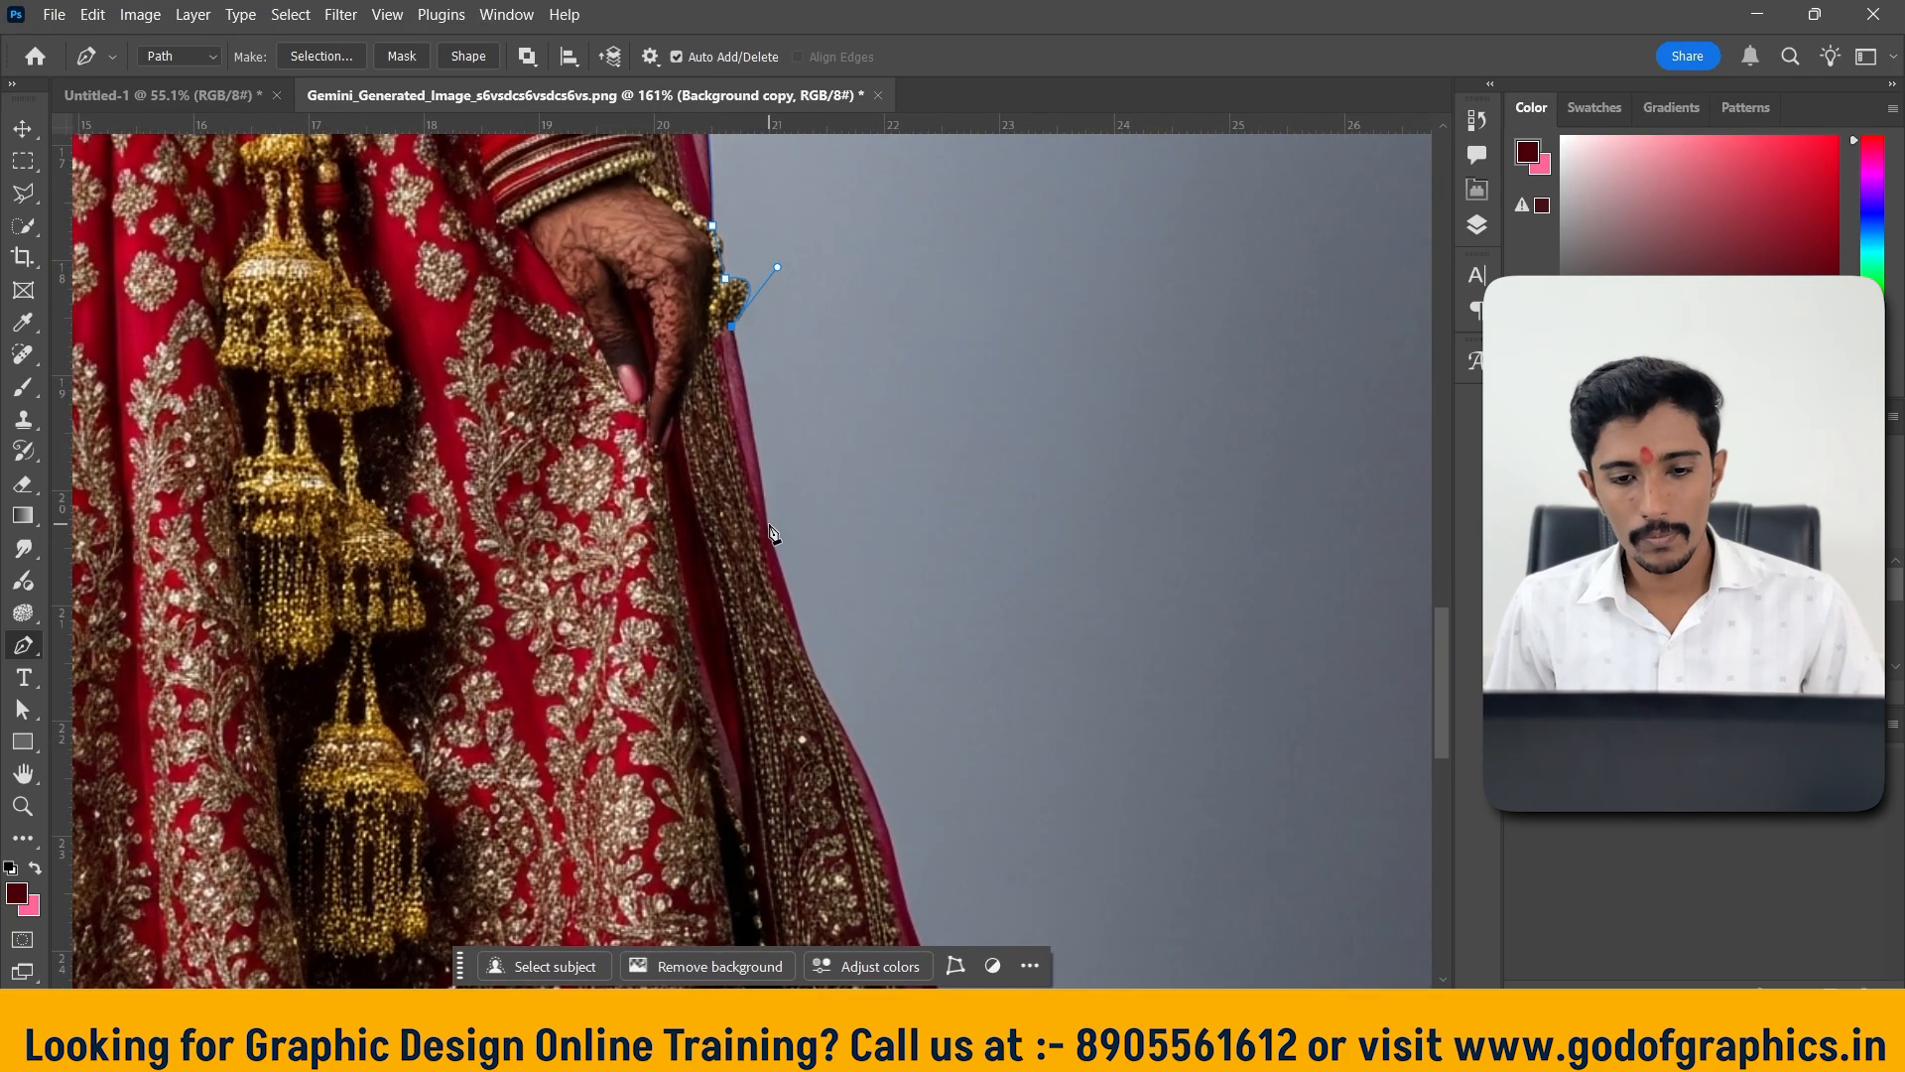
left_click_drag(765, 523, 772, 601)
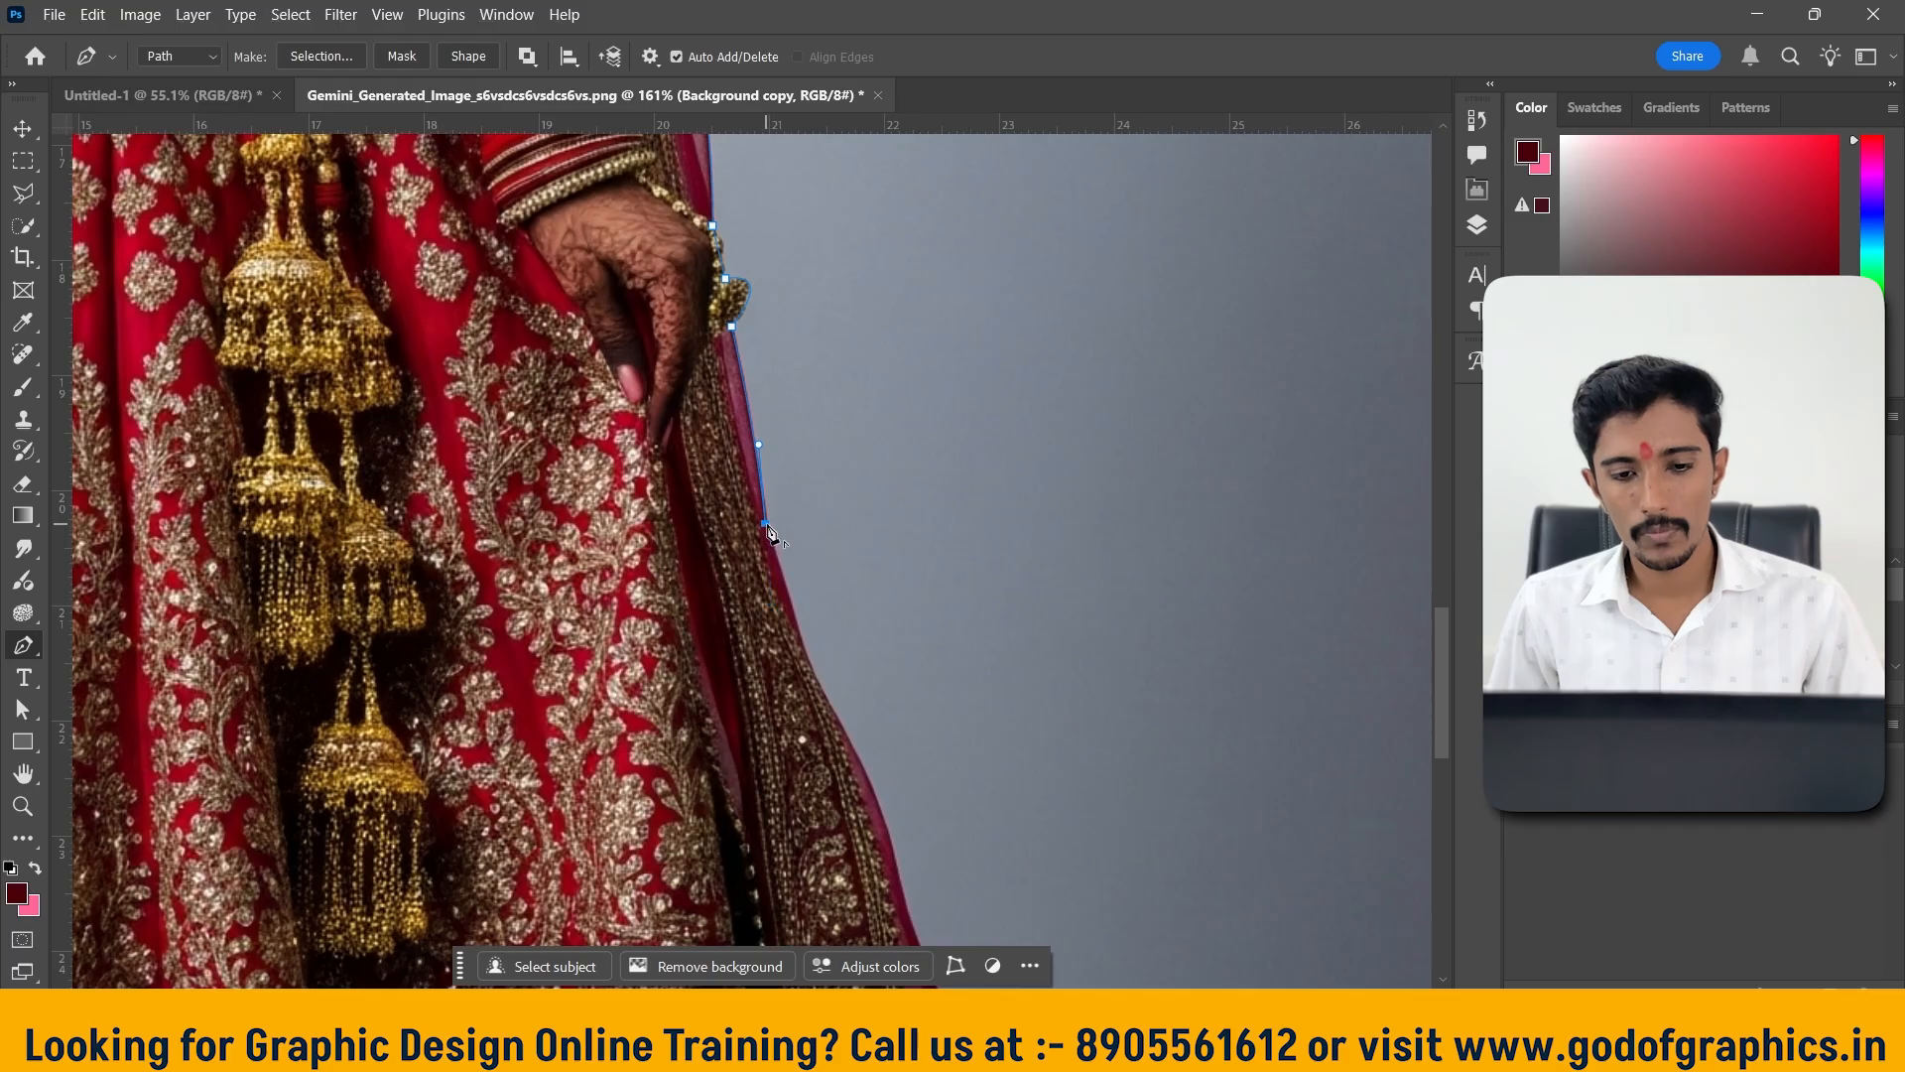
scroll(838, 529, "down", 1)
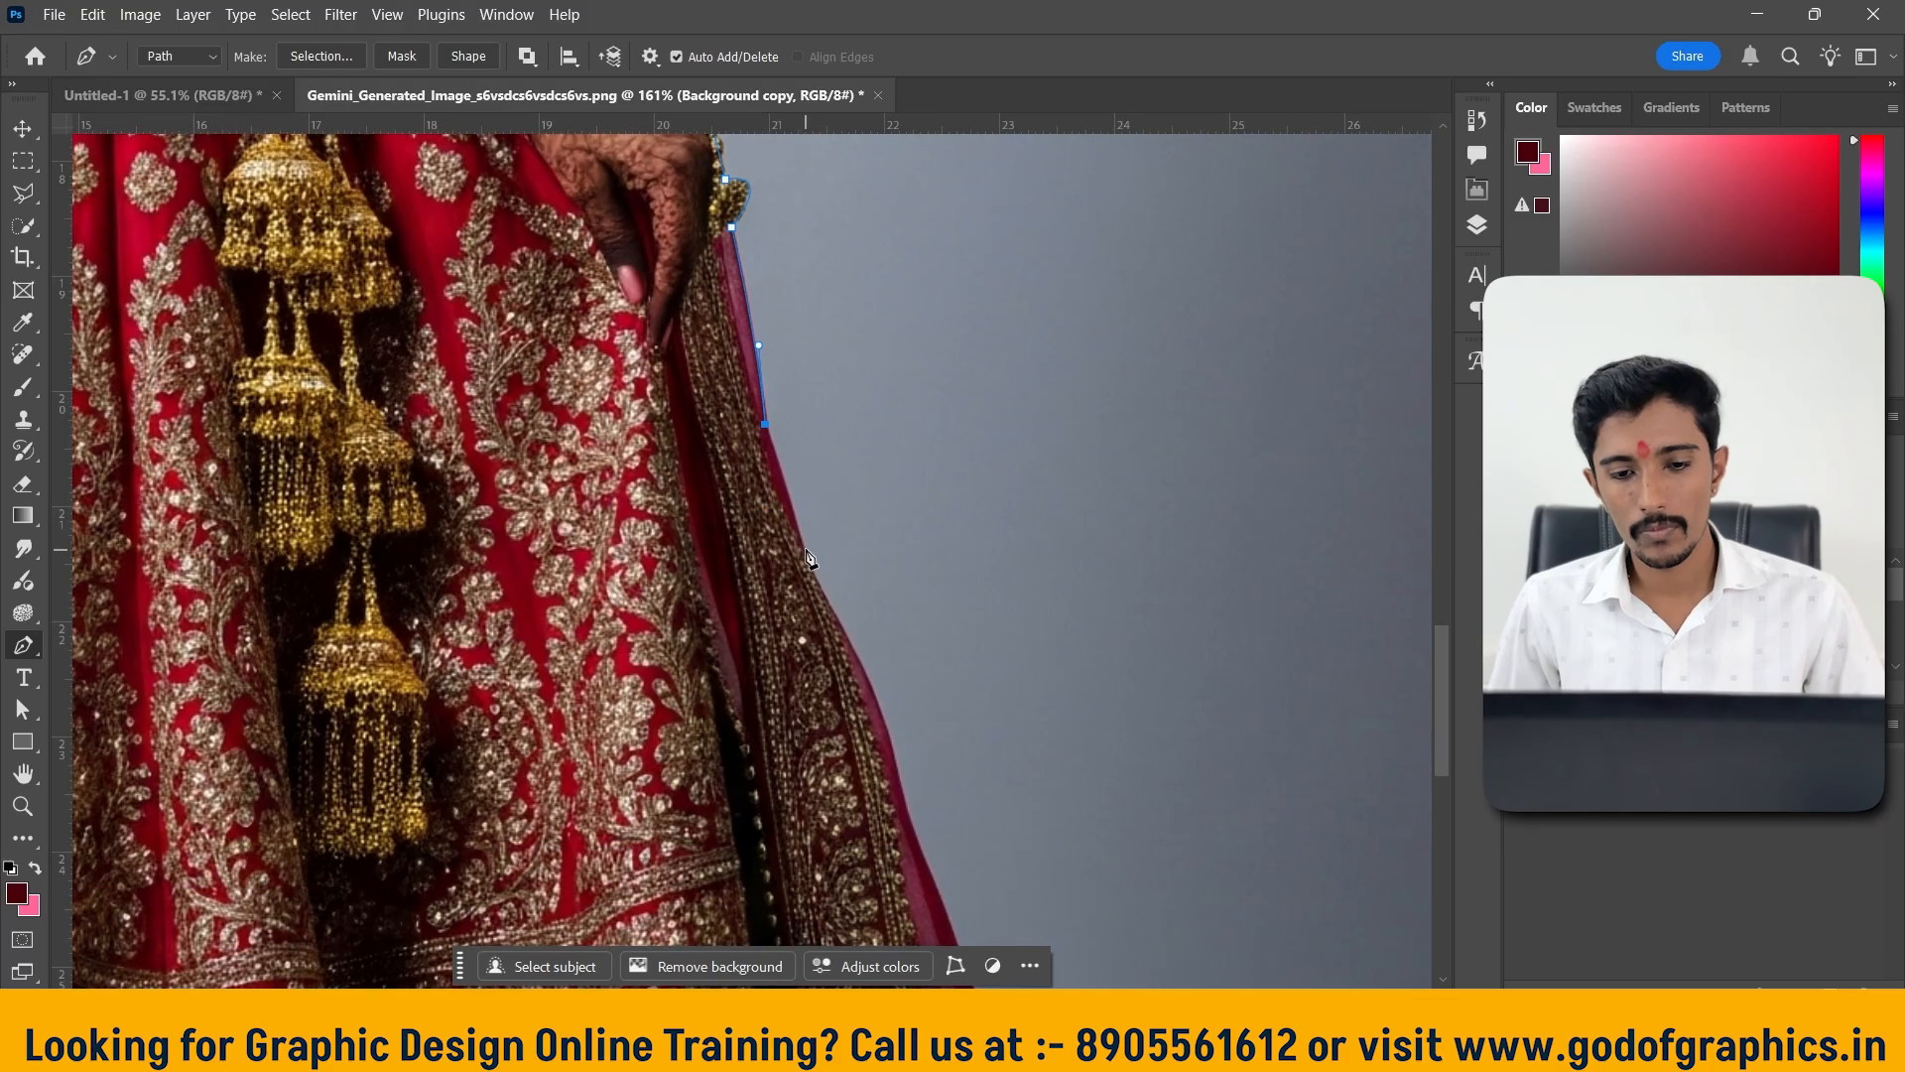
left_click_drag(804, 540, 817, 586)
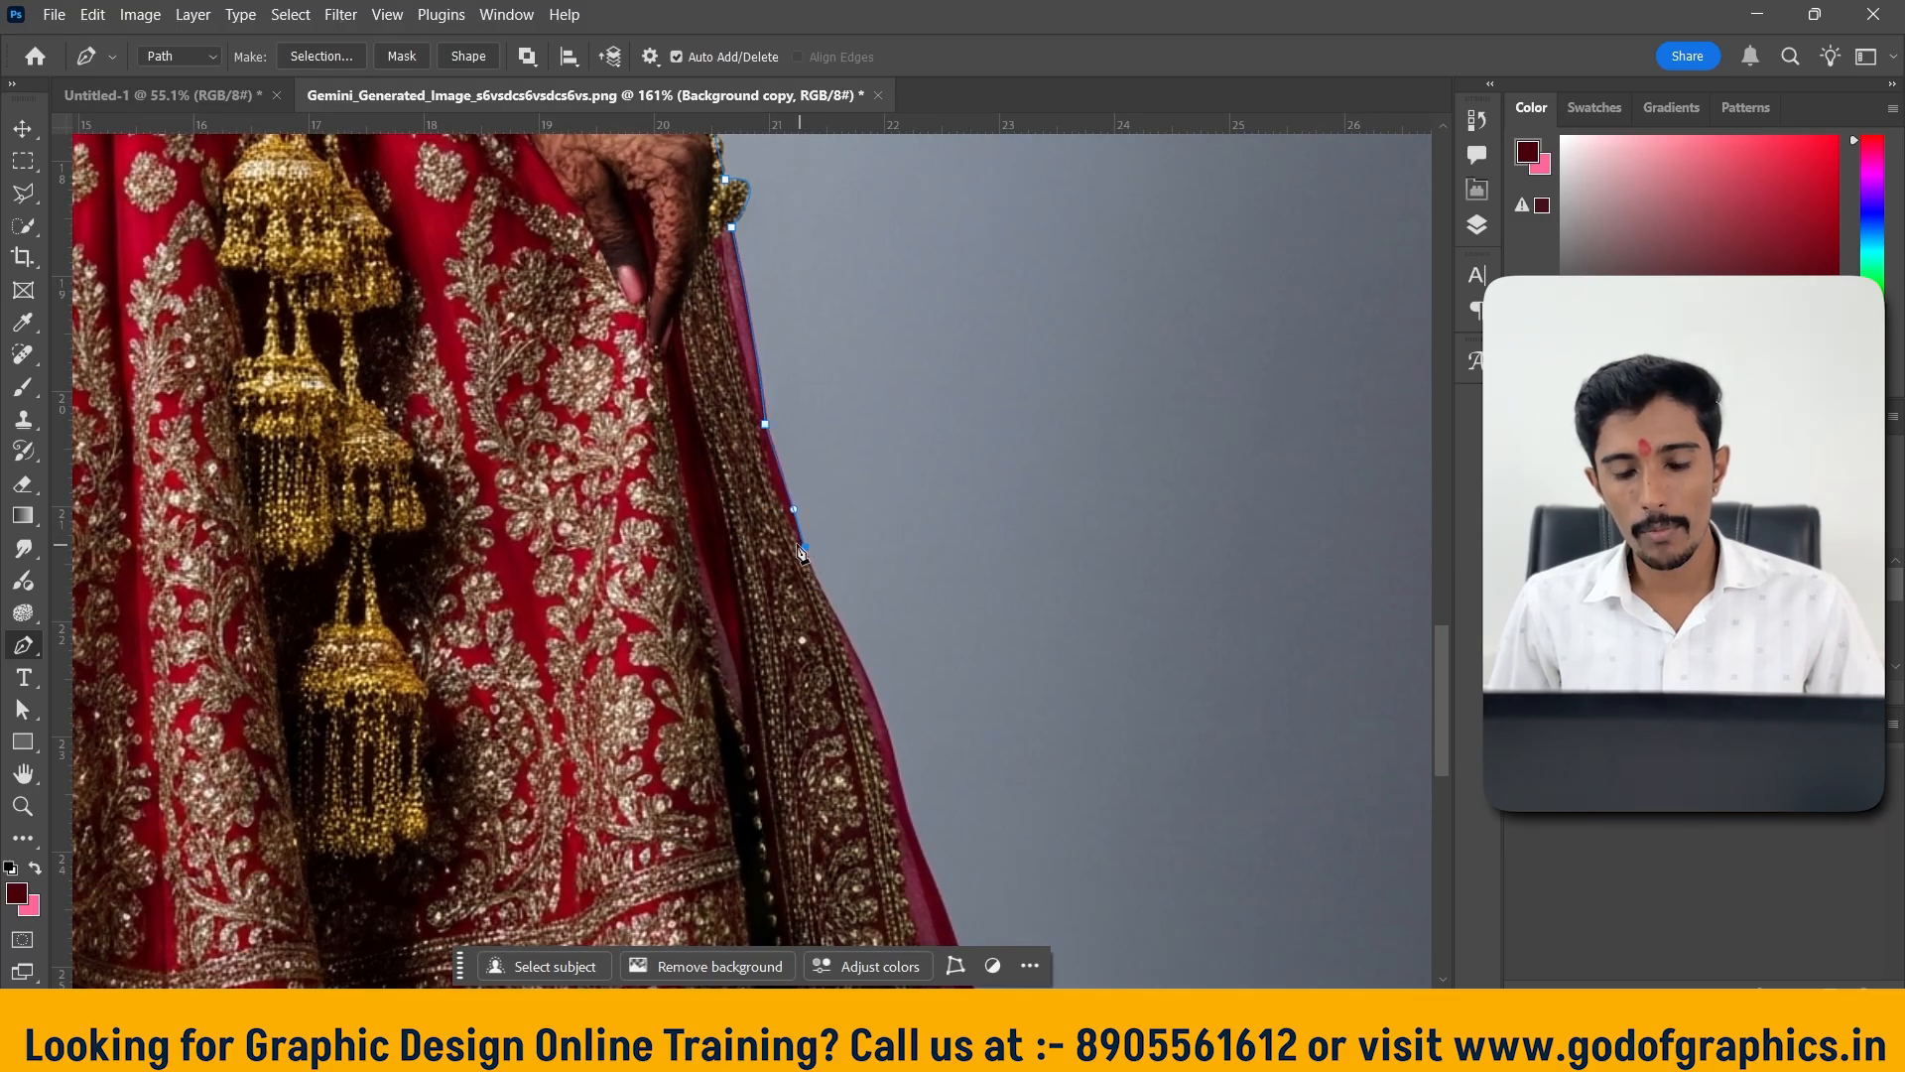
Continue the path along the veil's outer edge beside the embroidered border with two curved anchors, removing the first one's outgoing handle
scroll(906, 511, "down", 2)
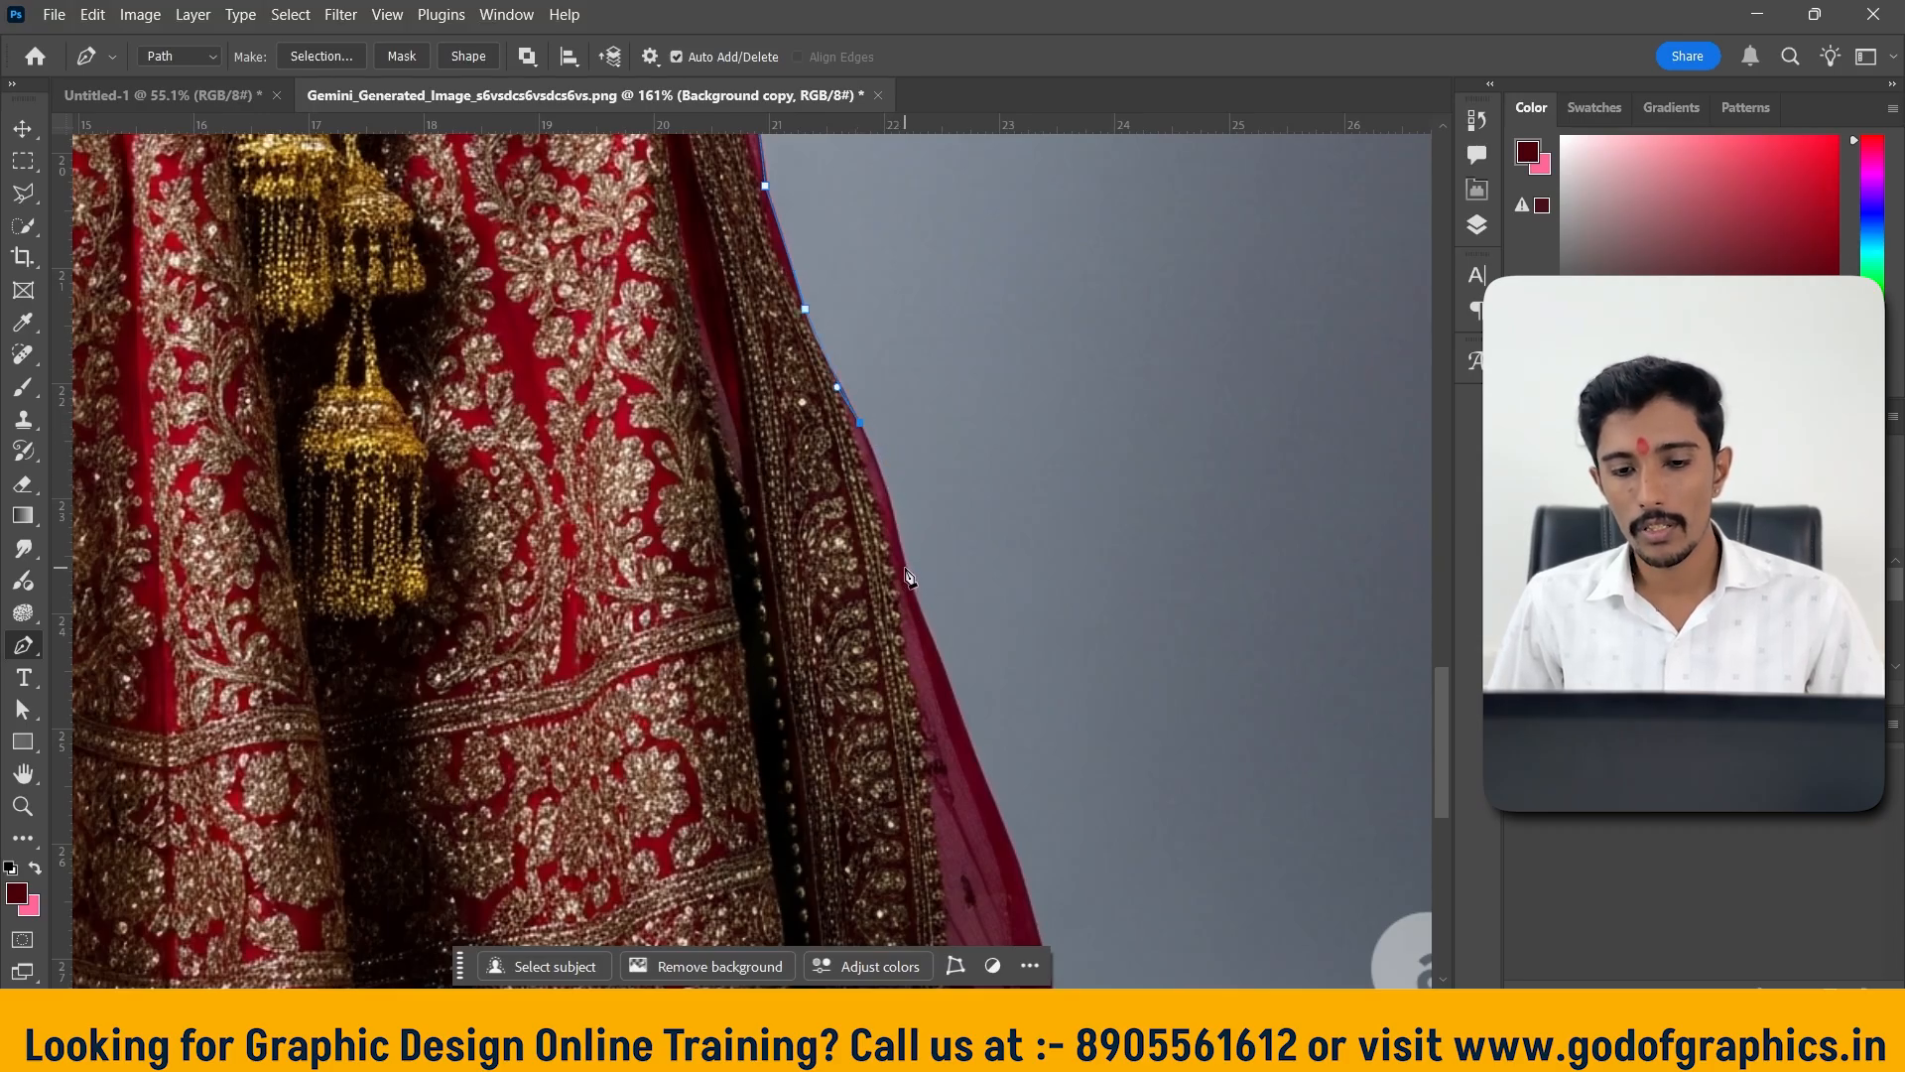
left_click_drag(907, 568, 912, 620)
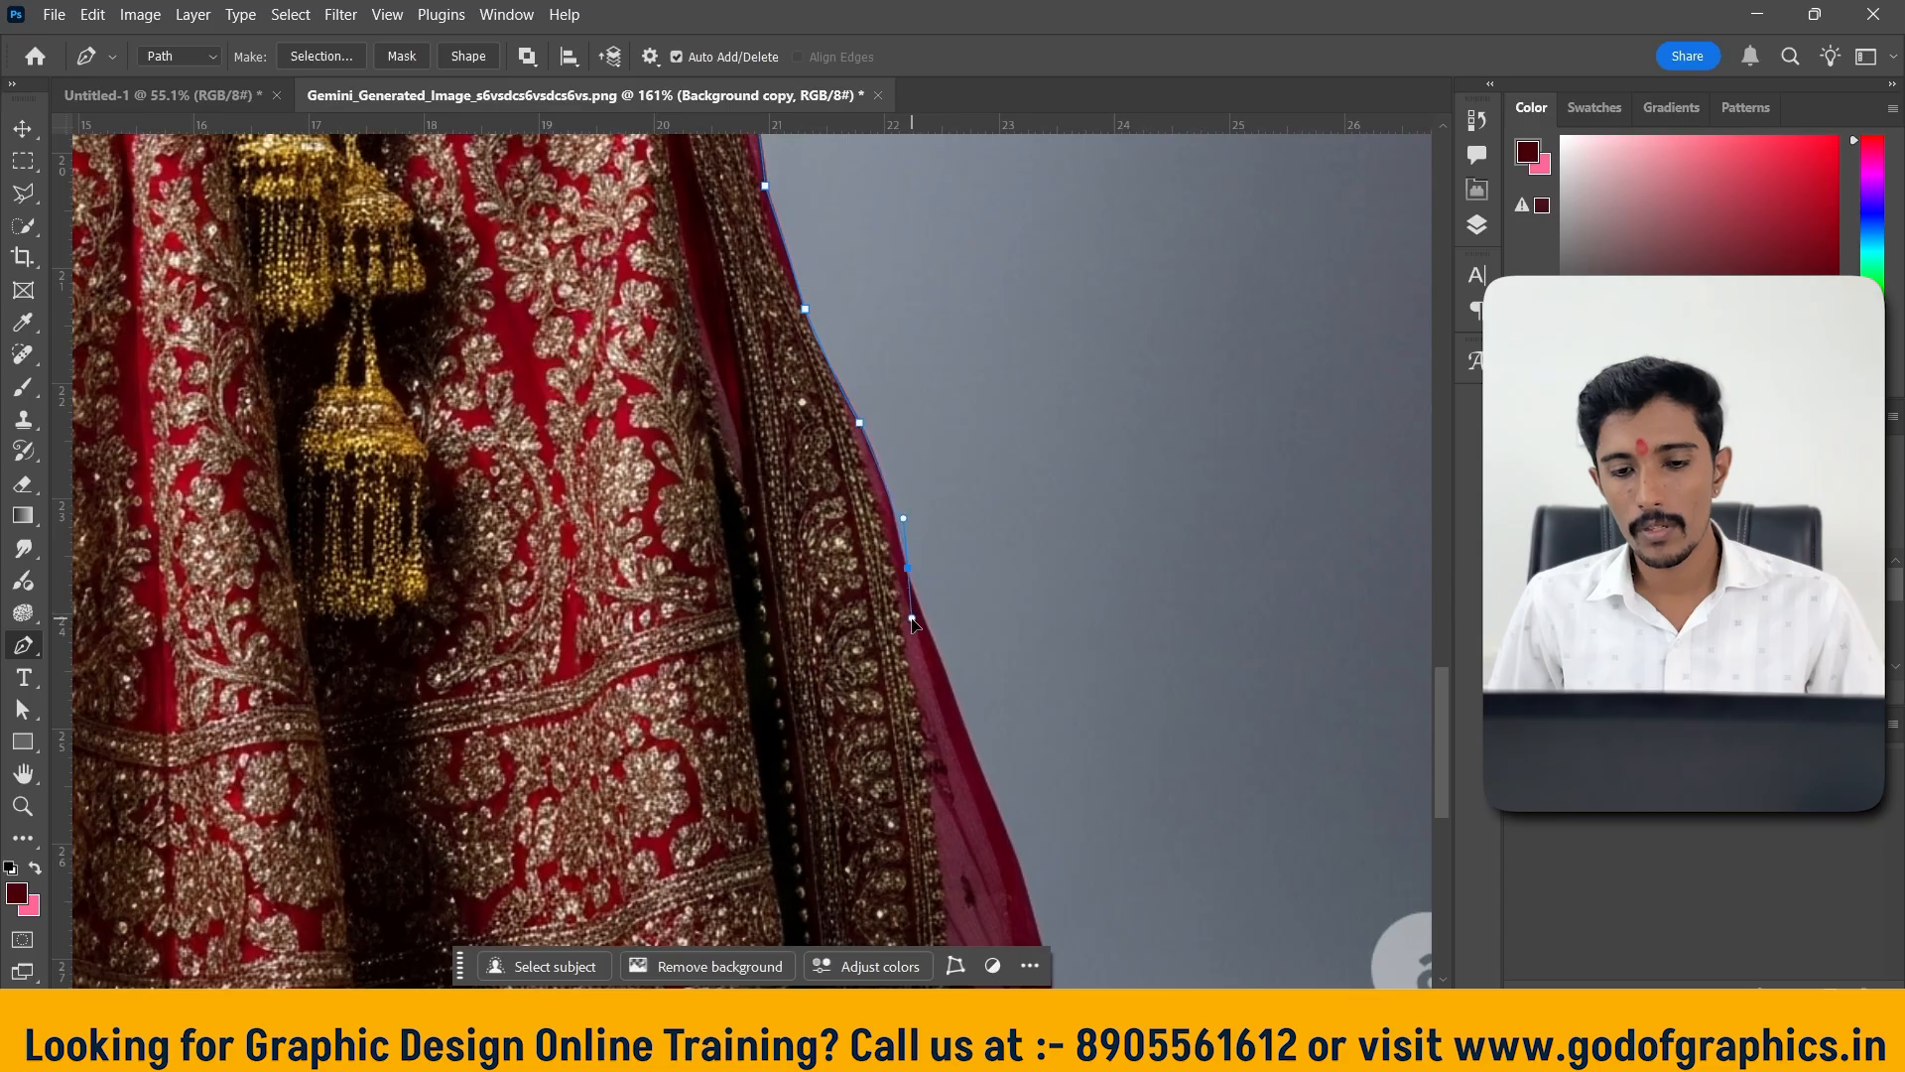
left_click(907, 569, "alt")
scroll(950, 572, "down", 3)
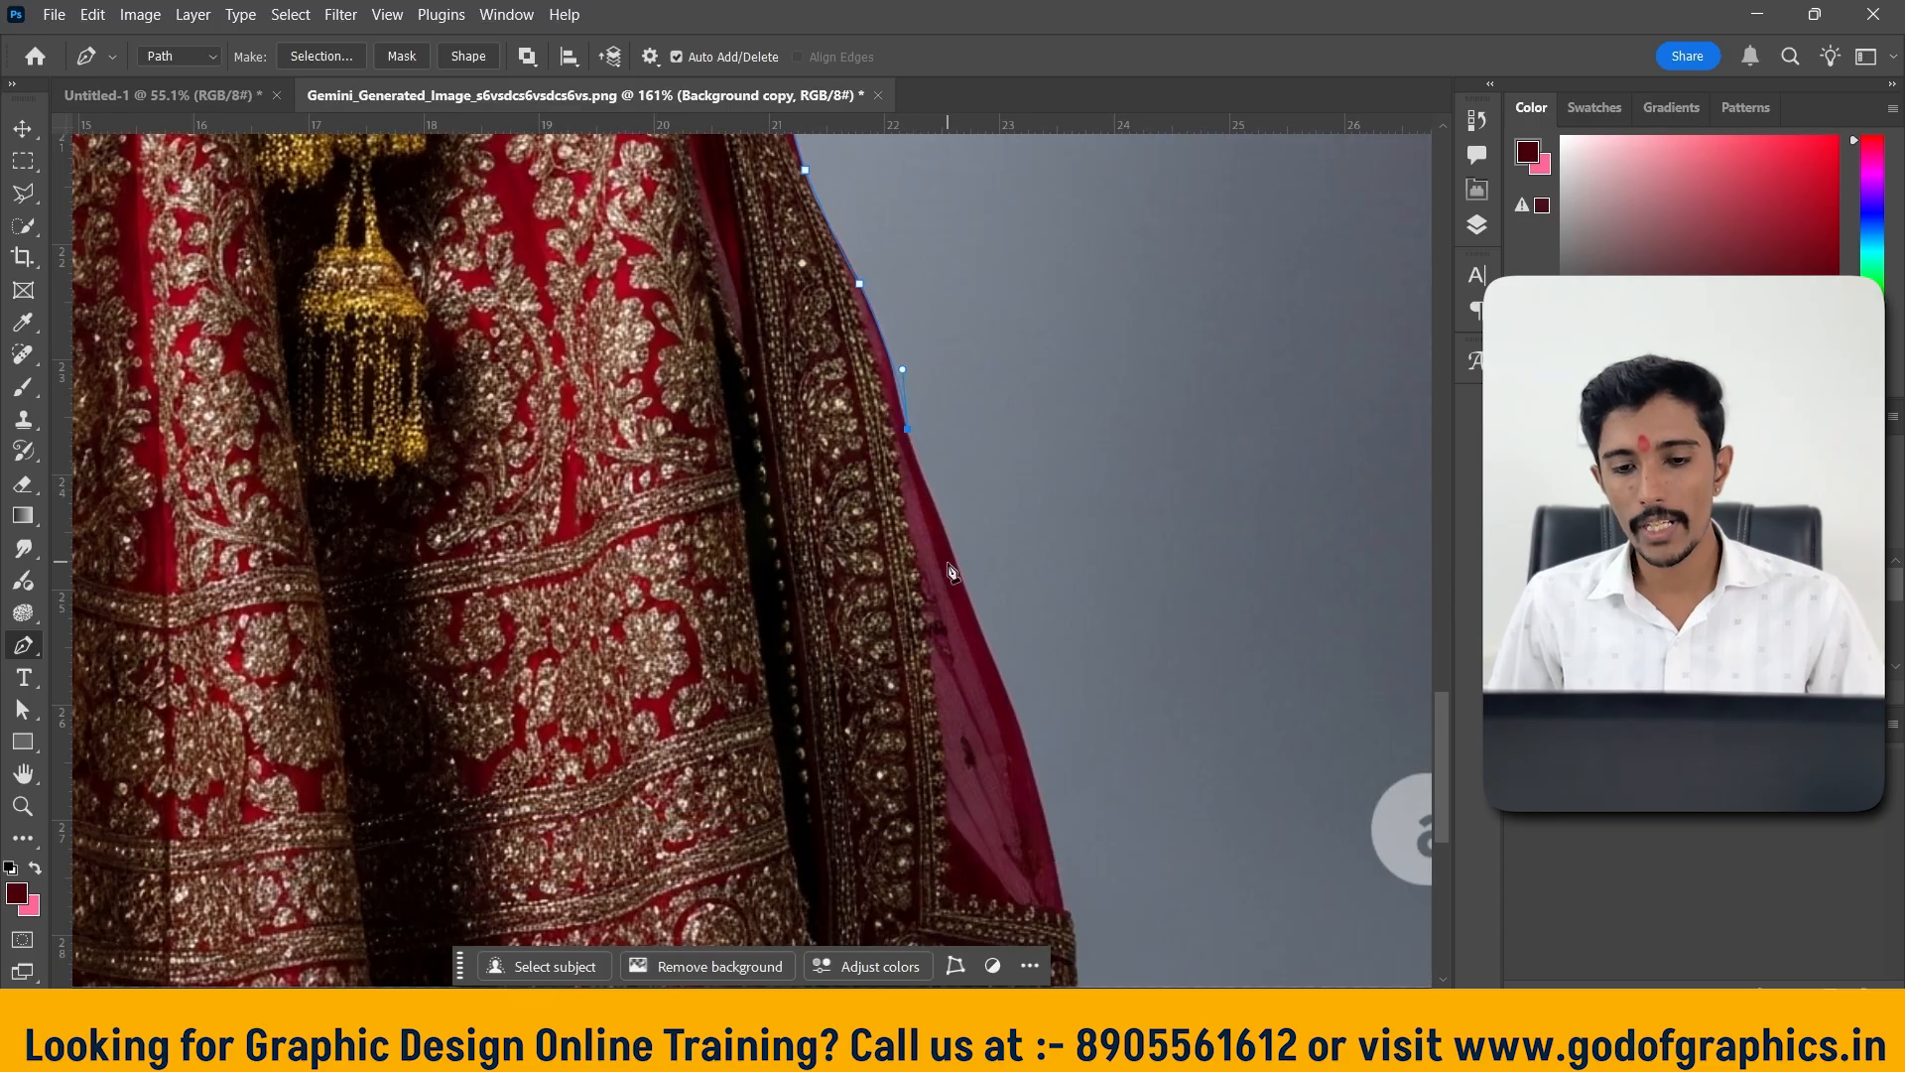
left_click_drag(963, 580, 987, 646)
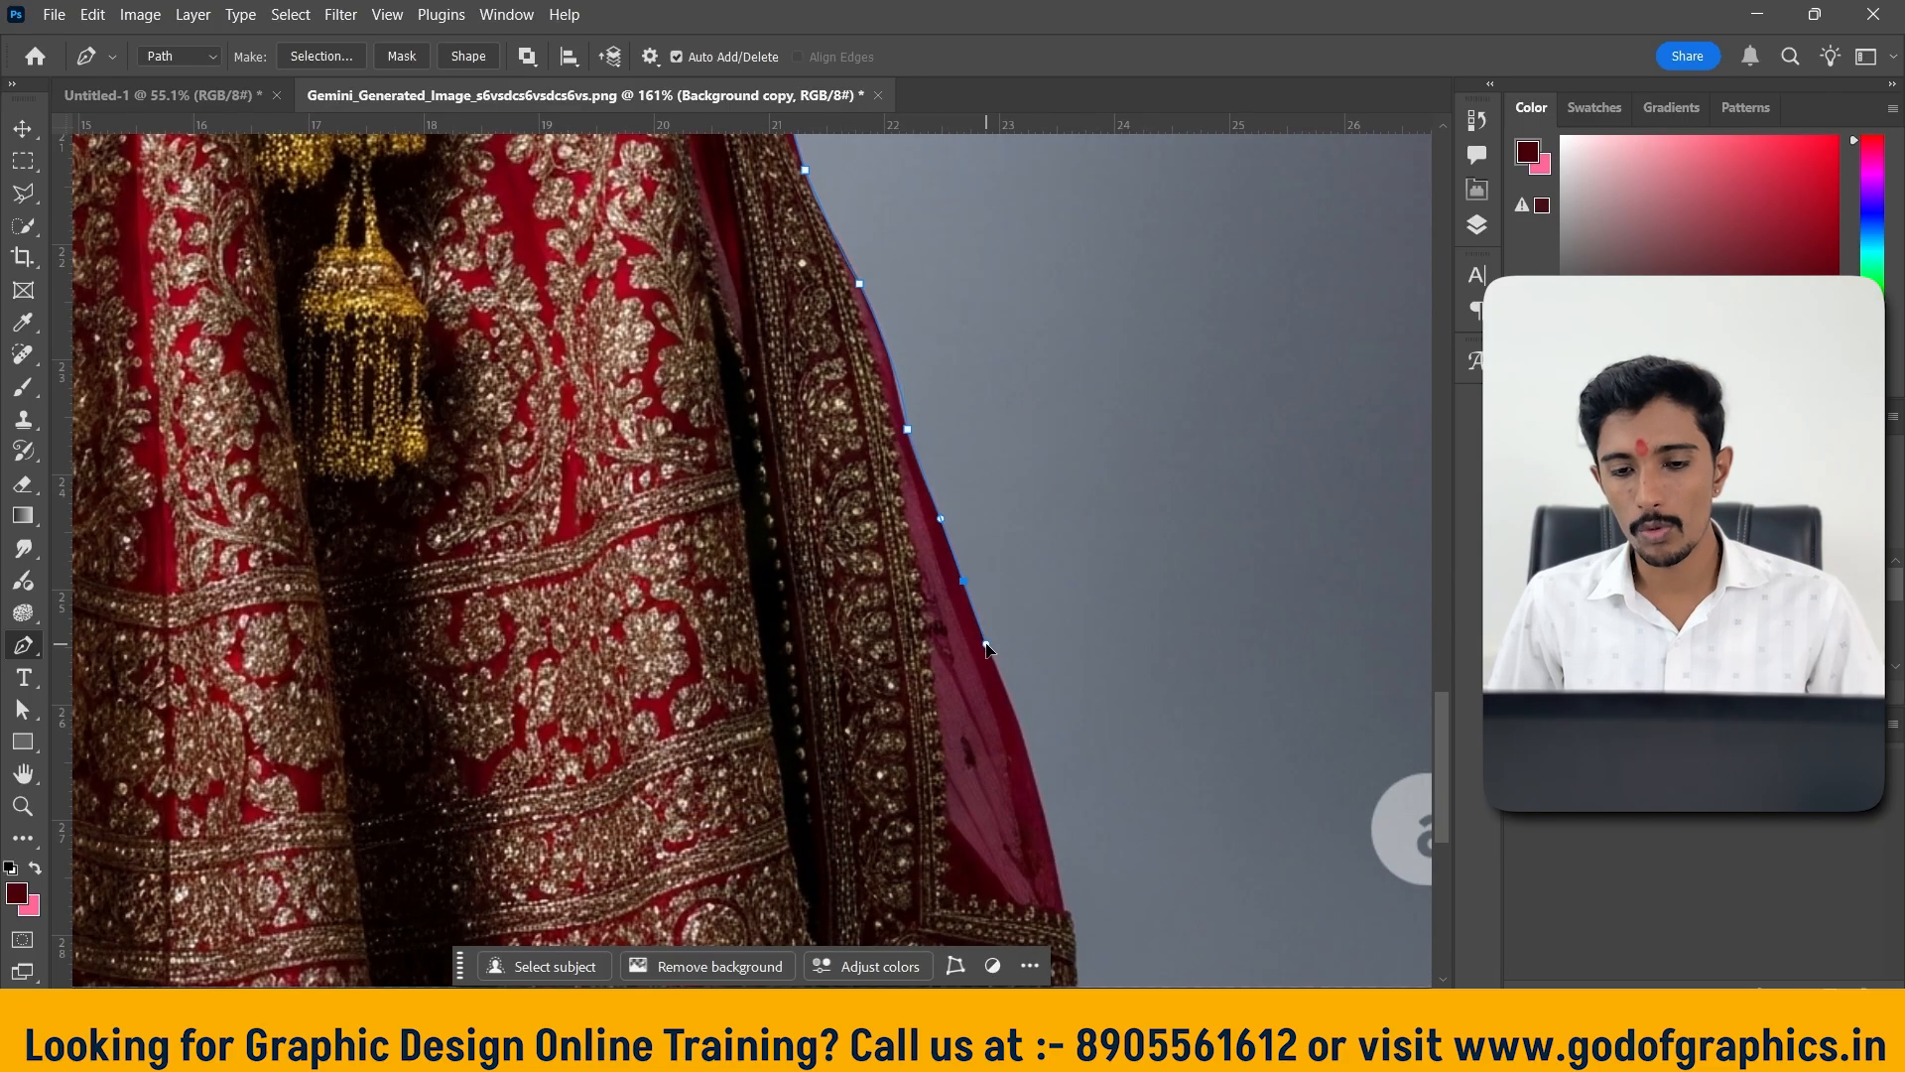
Curve the path down the veil to the hem at the image's bottom edge, remove the outgoing handle, and close the outline at its start
left_click_drag(987, 742, 724, 541)
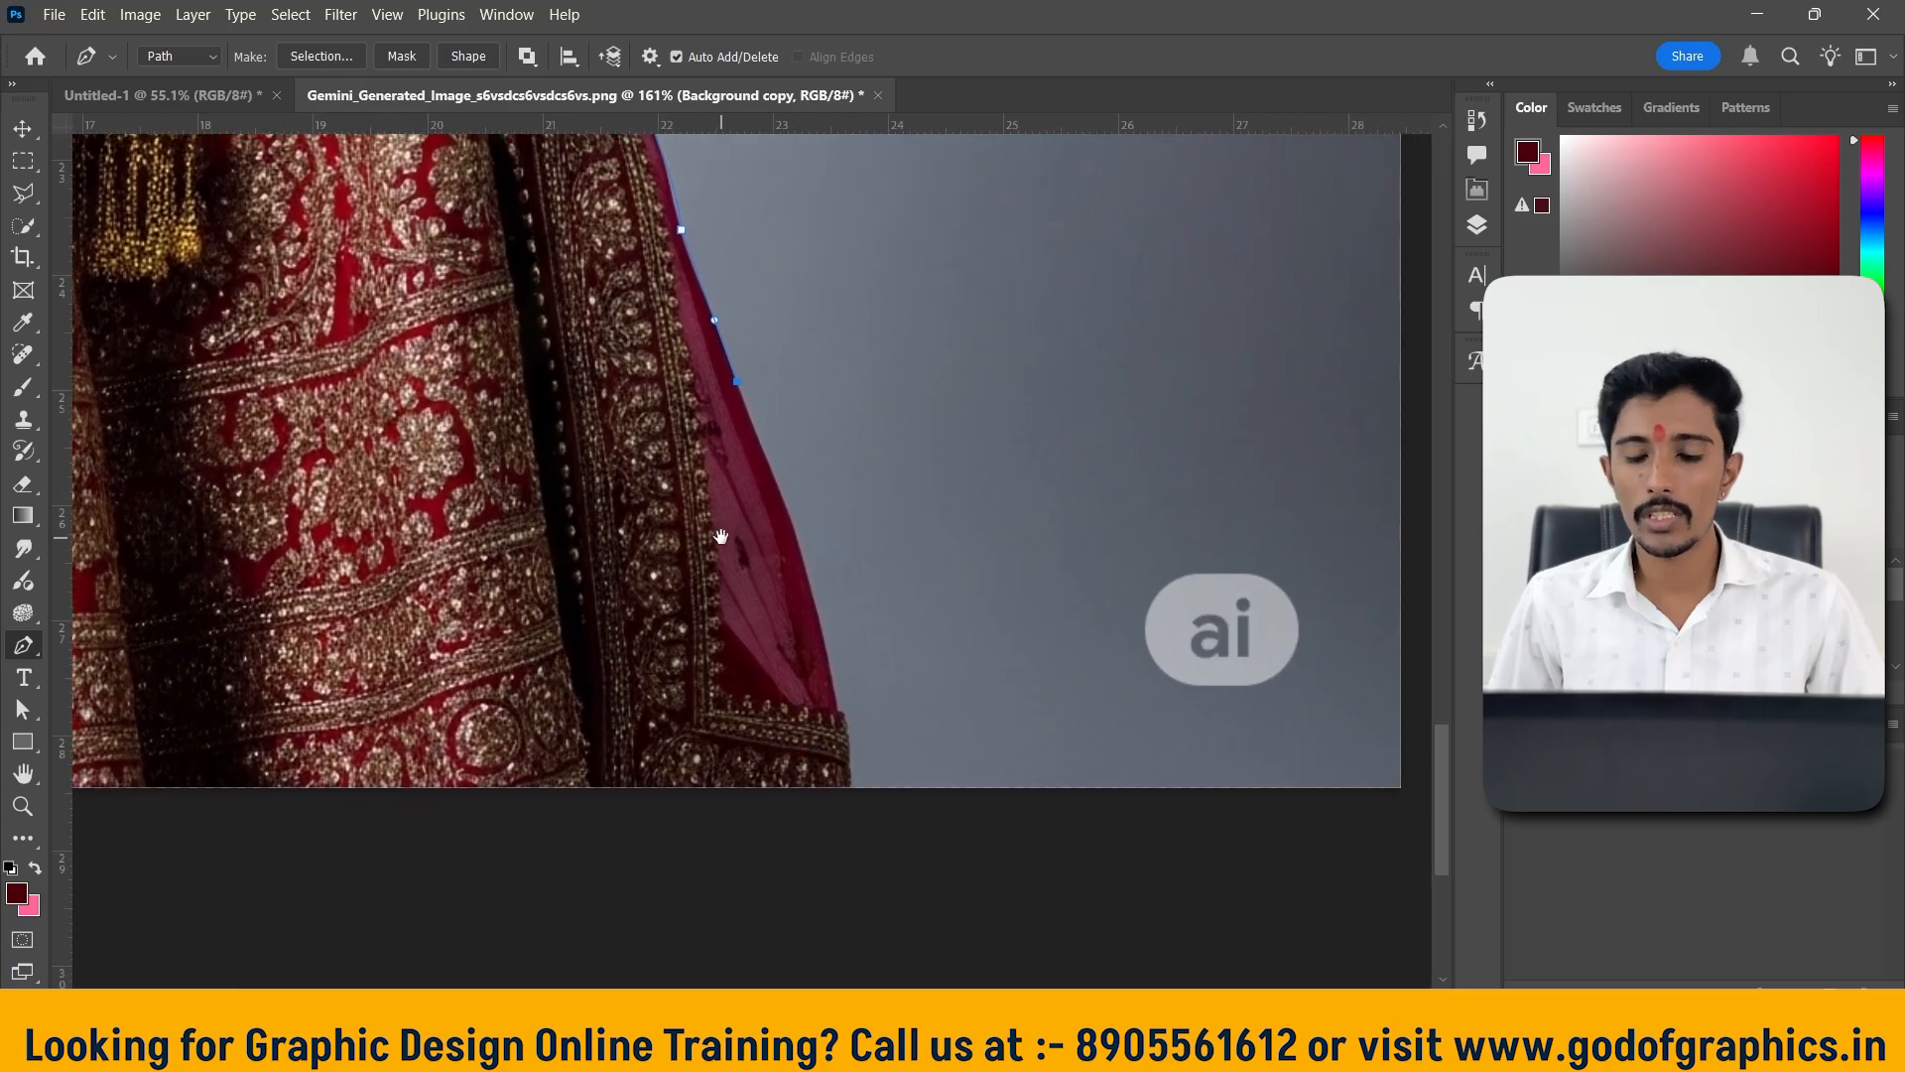
scroll(849, 777, "down", 2)
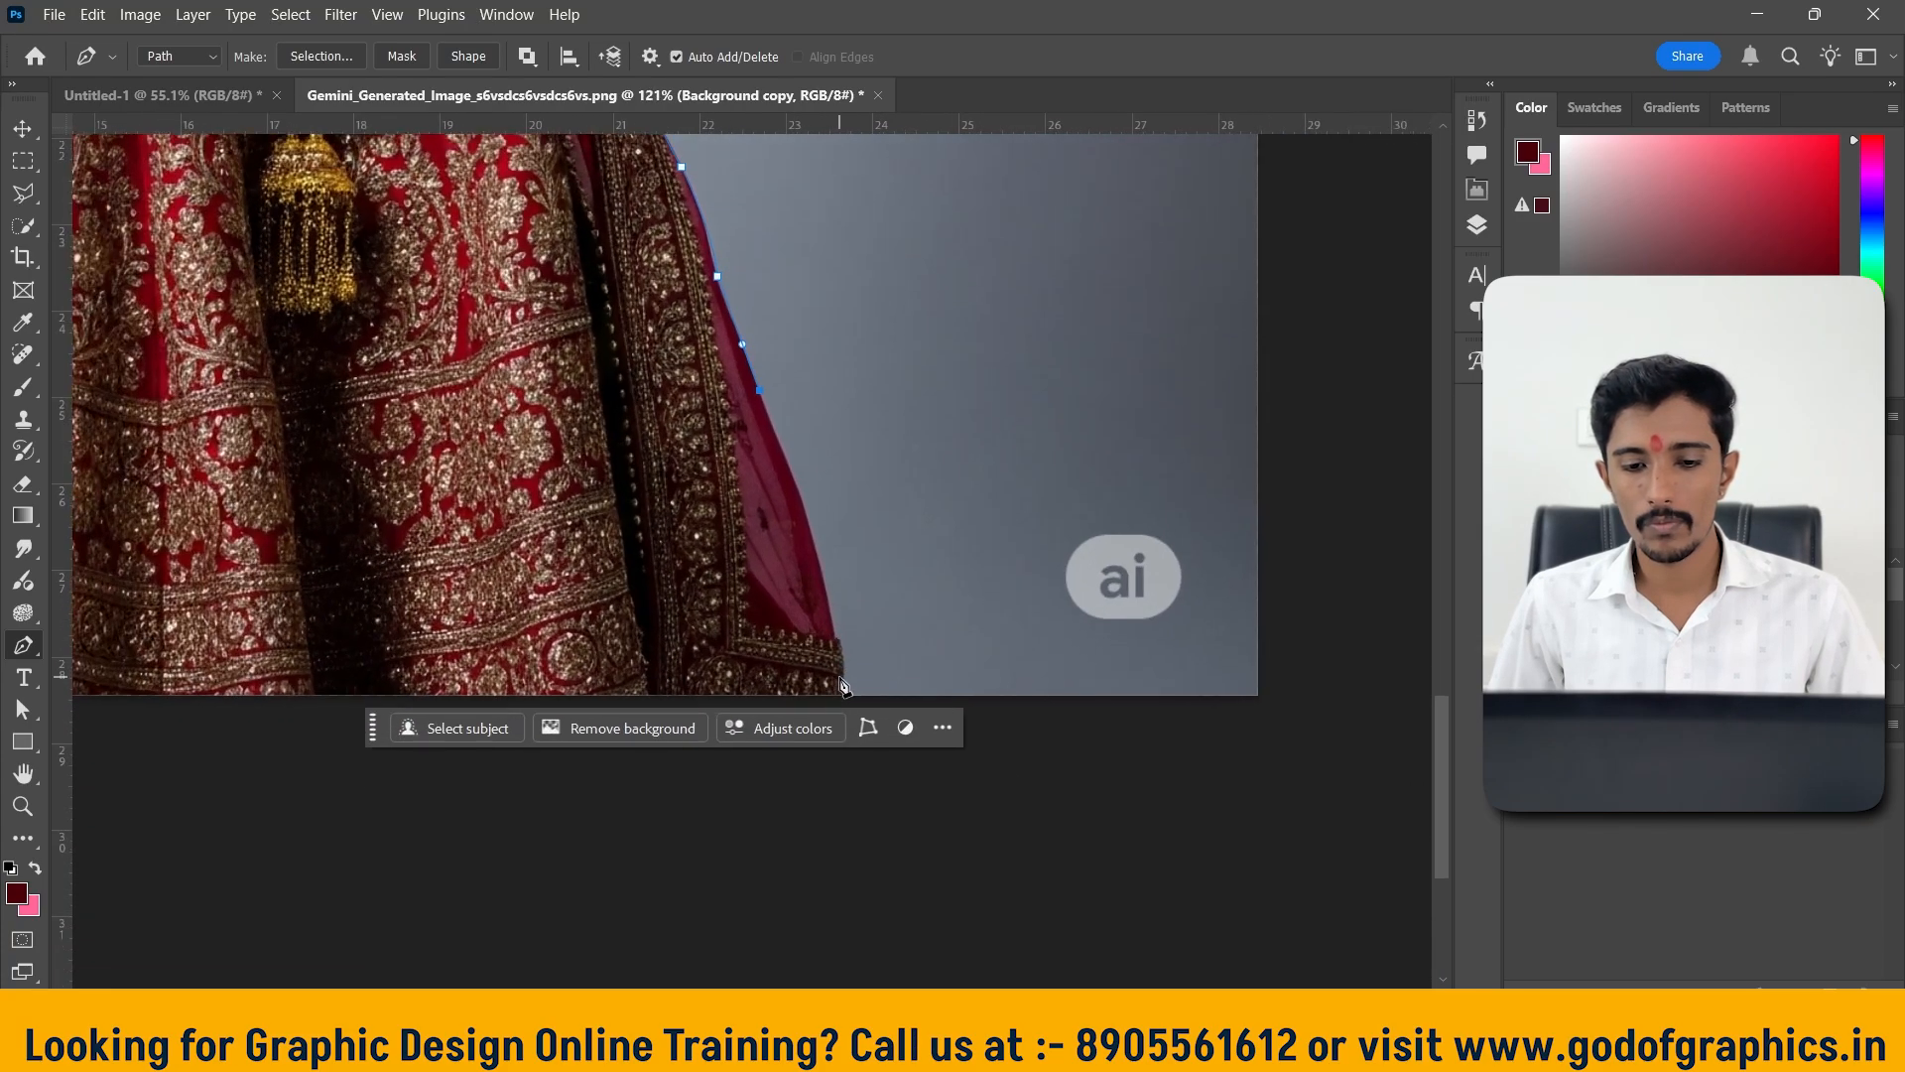
left_click_drag(845, 695, 858, 837)
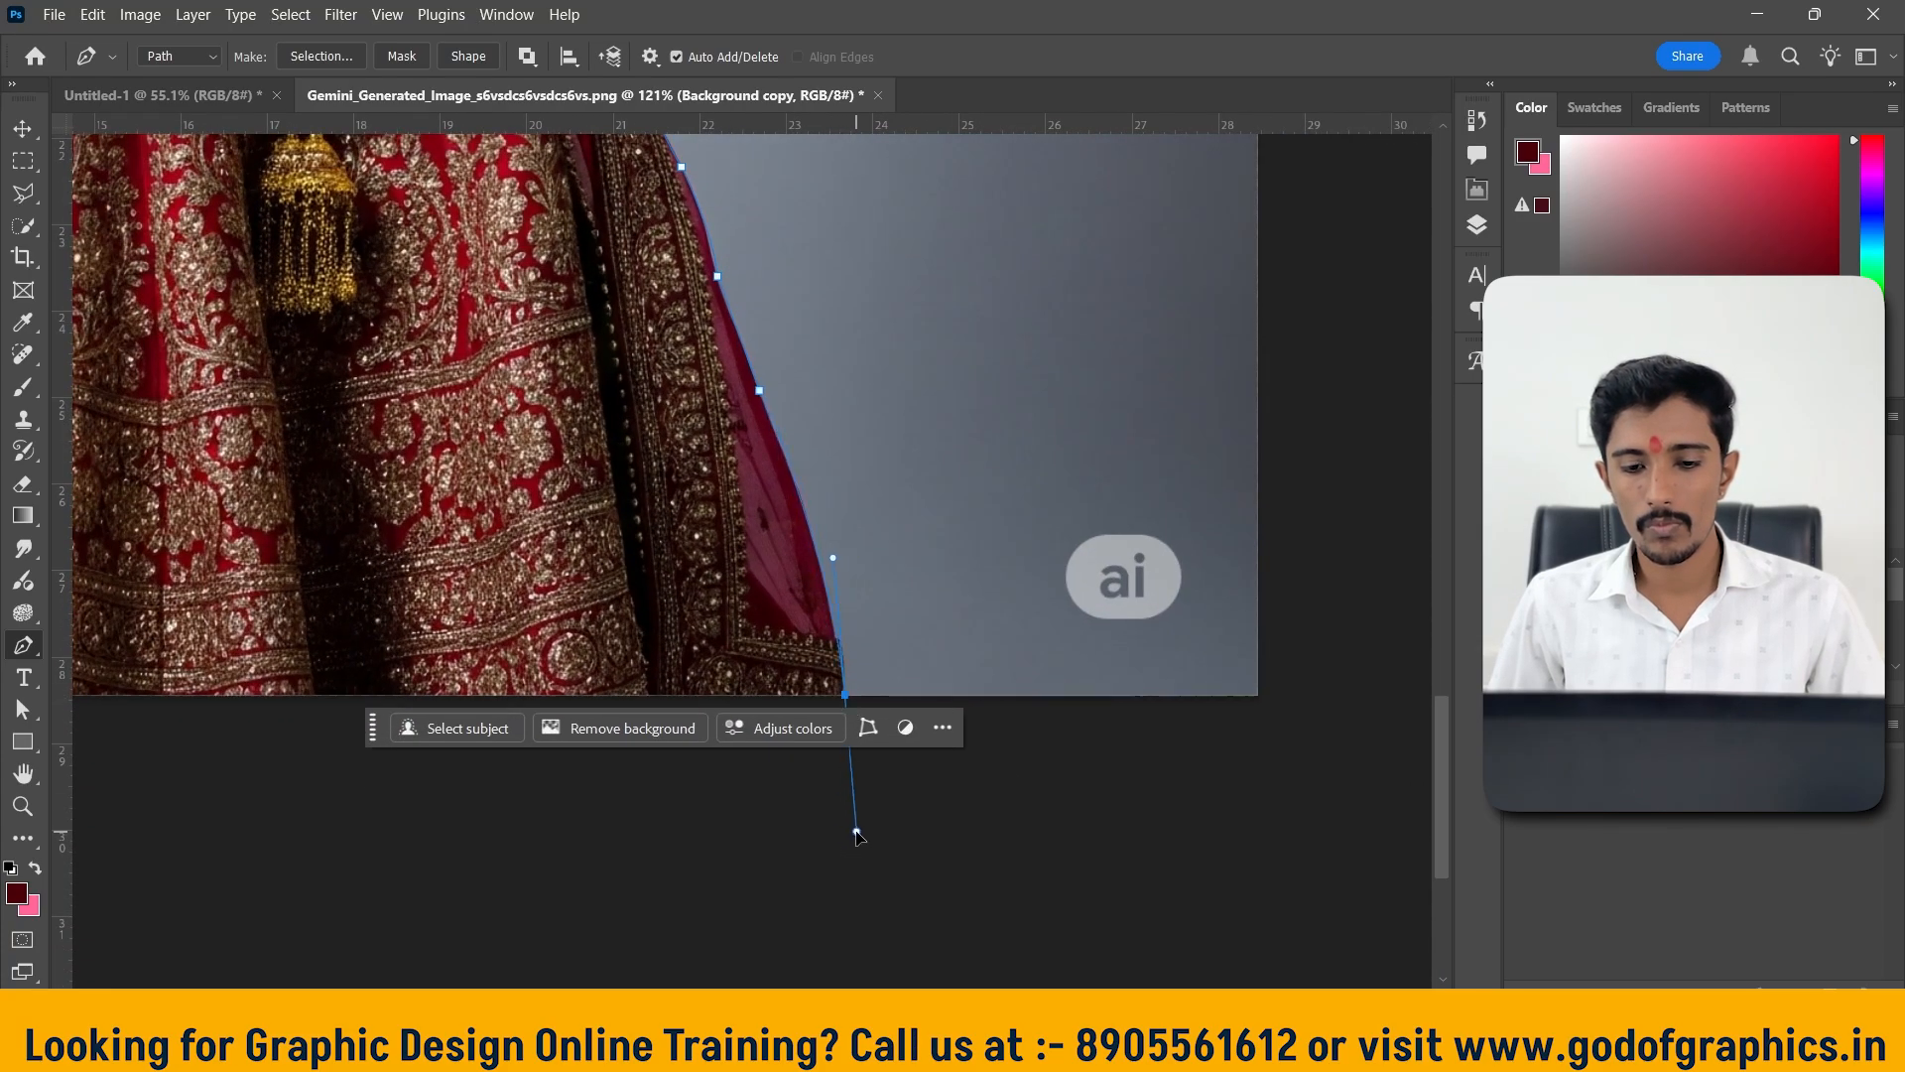
left_click(844, 694, "alt")
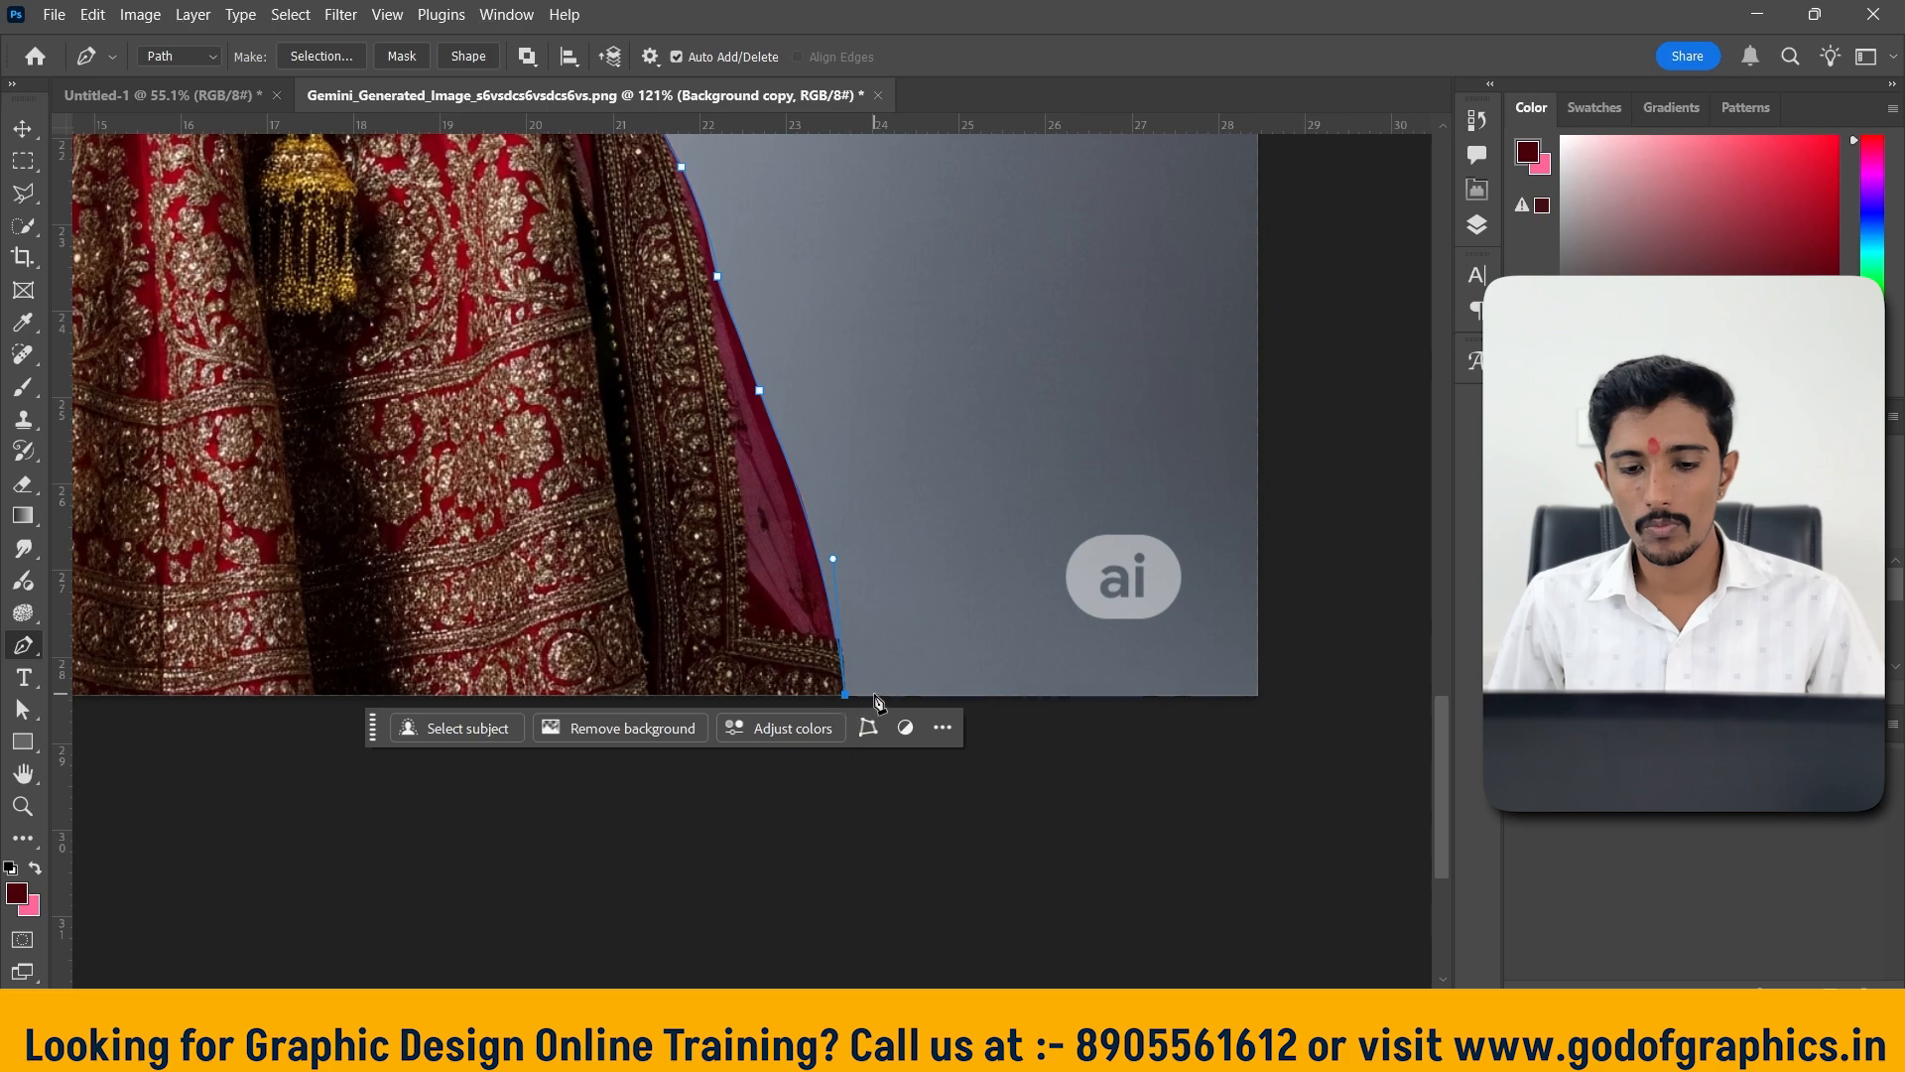
scroll(943, 710, "down", 4)
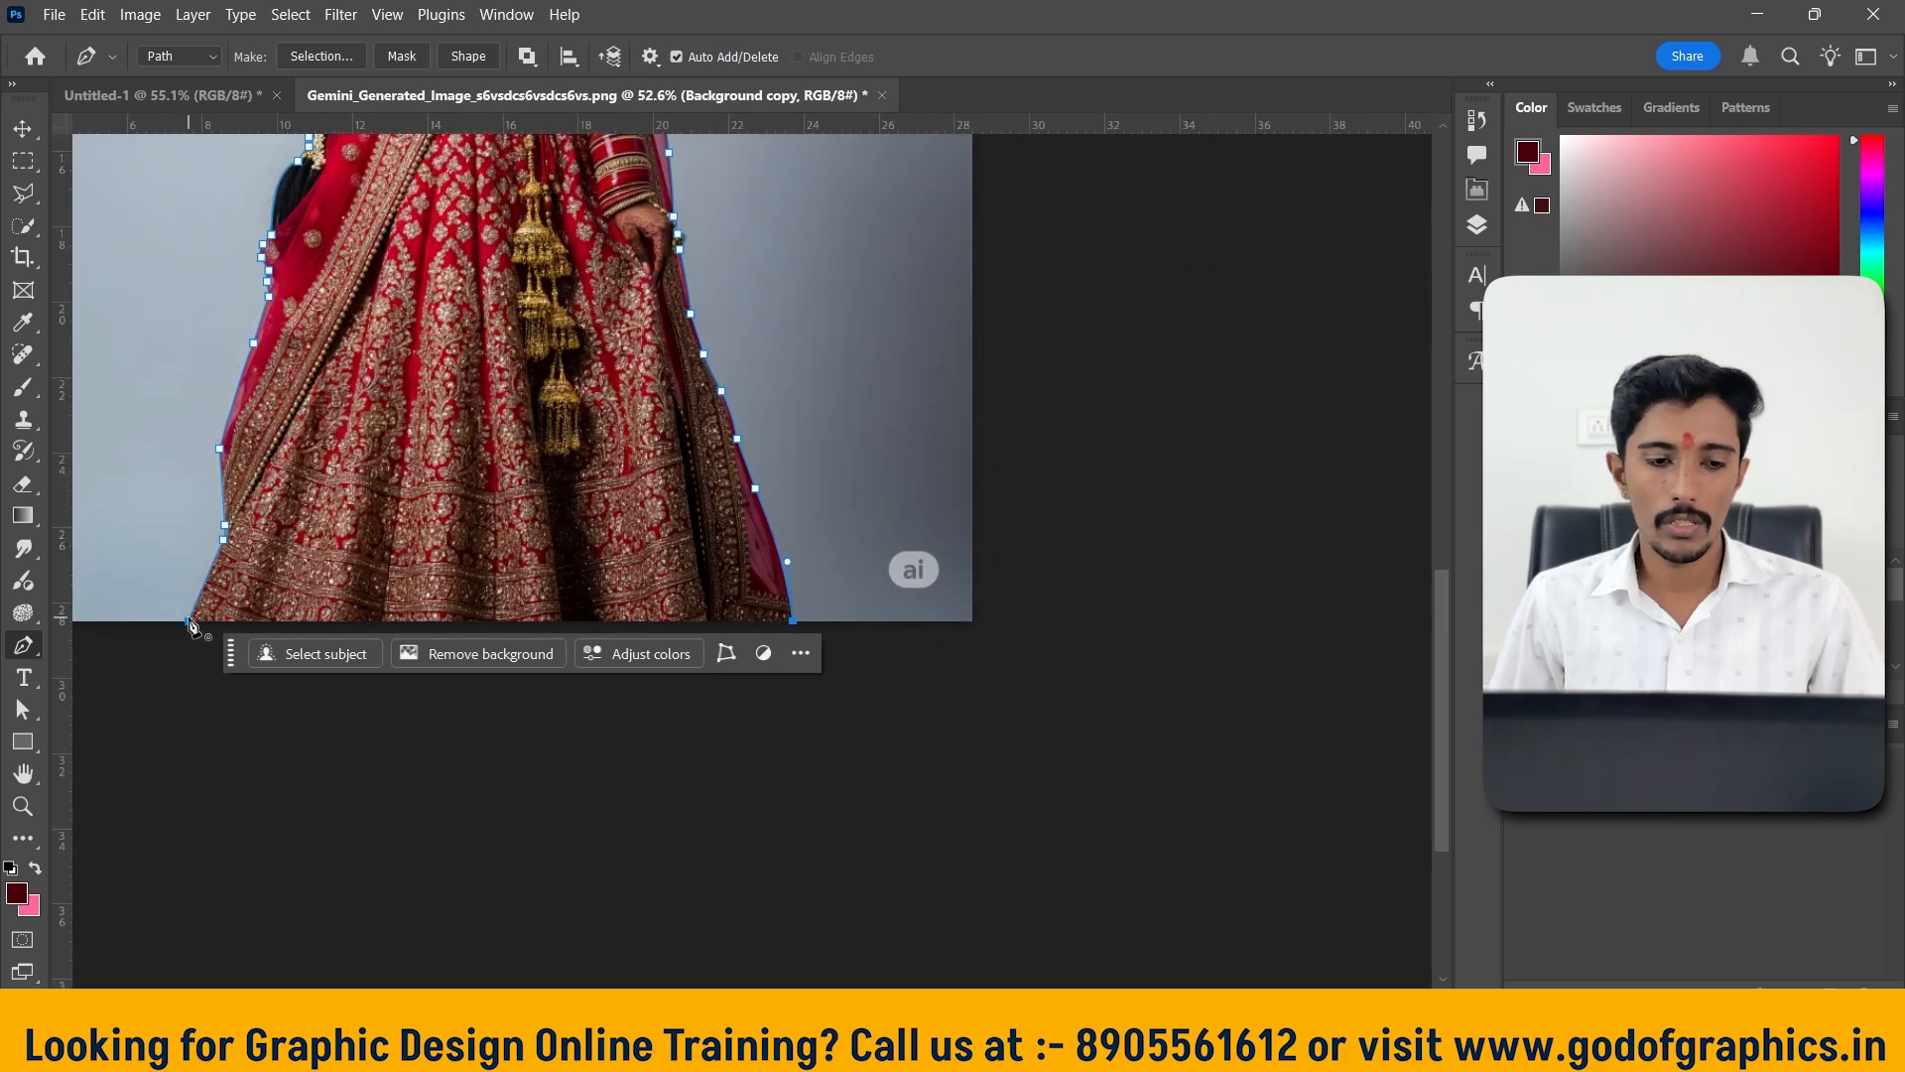
Start a second path in the gap between waist and arm, running straight from the skirt's waistband up the arm to the sleeve beads
scroll(479, 627, "up", 5)
scroll(479, 627, "up", 2)
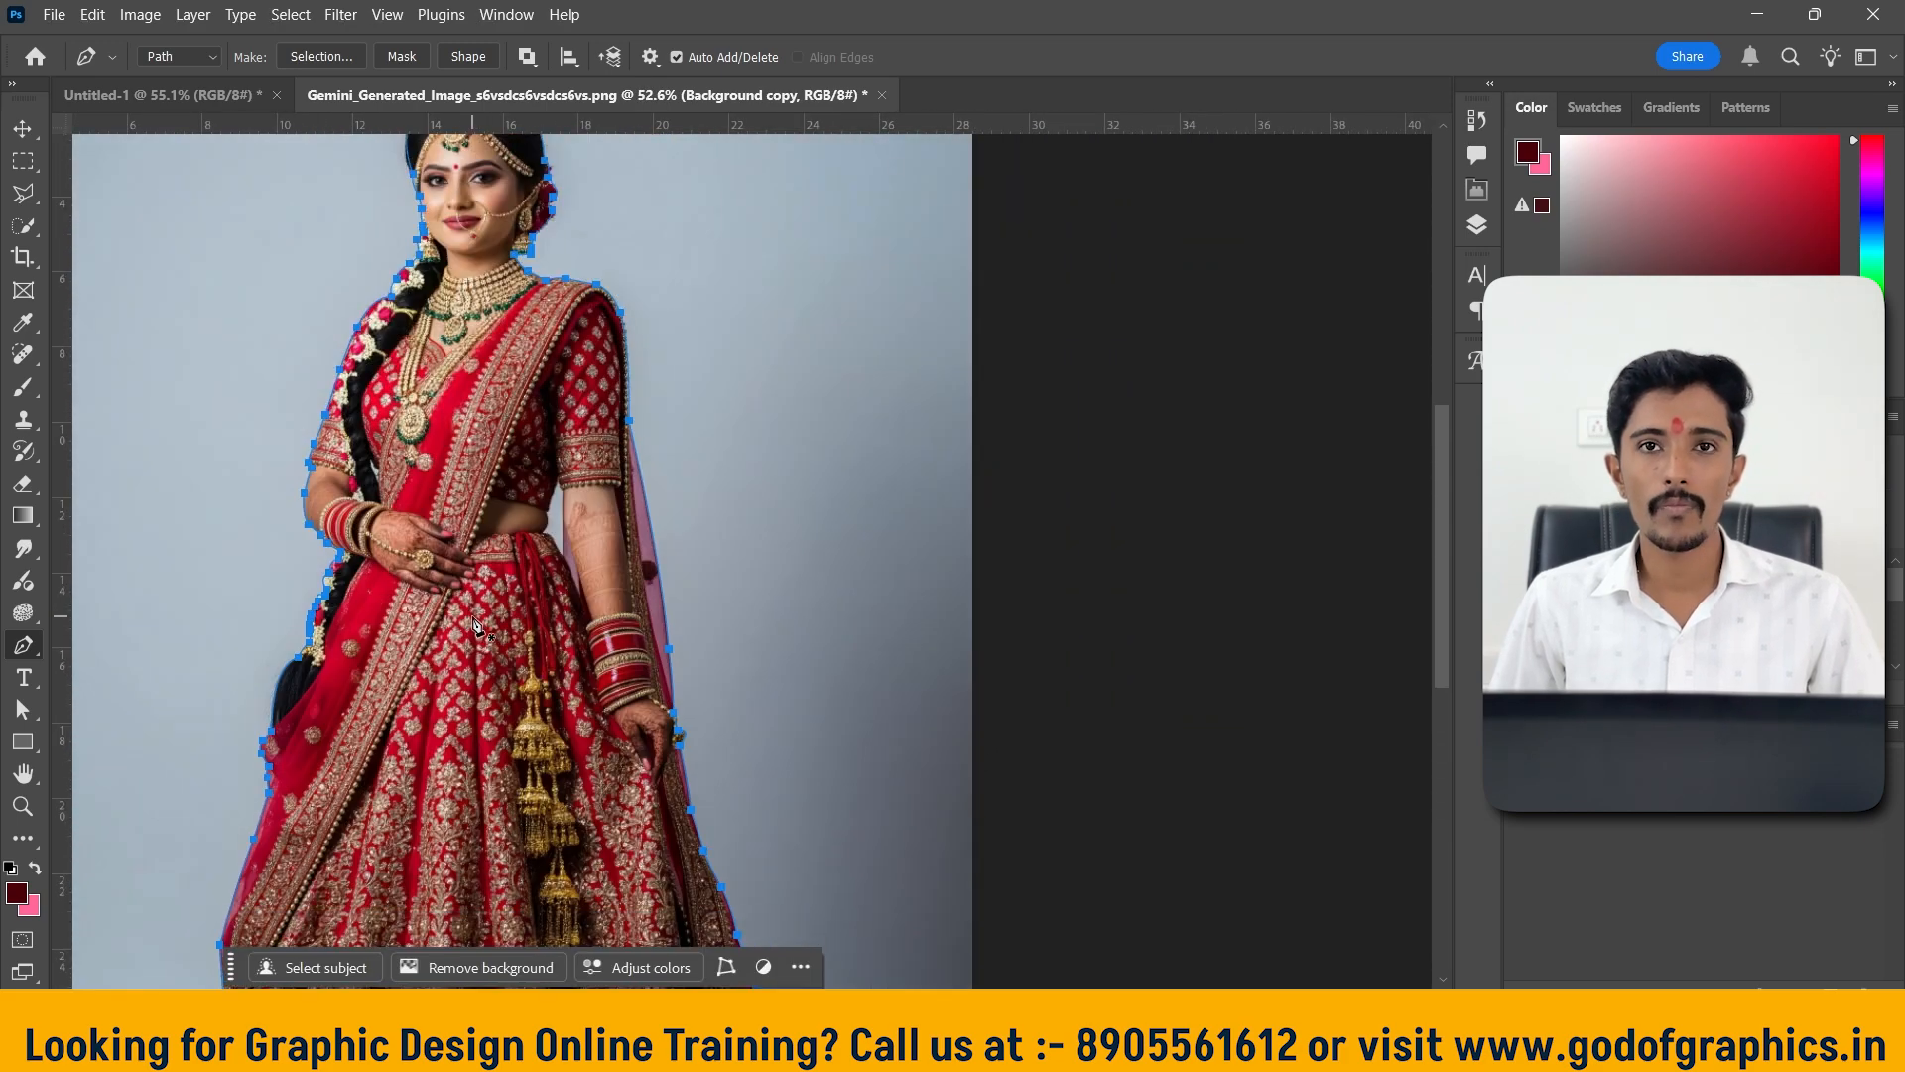
scroll(479, 613, "up", 4)
scroll(571, 504, "up", 1)
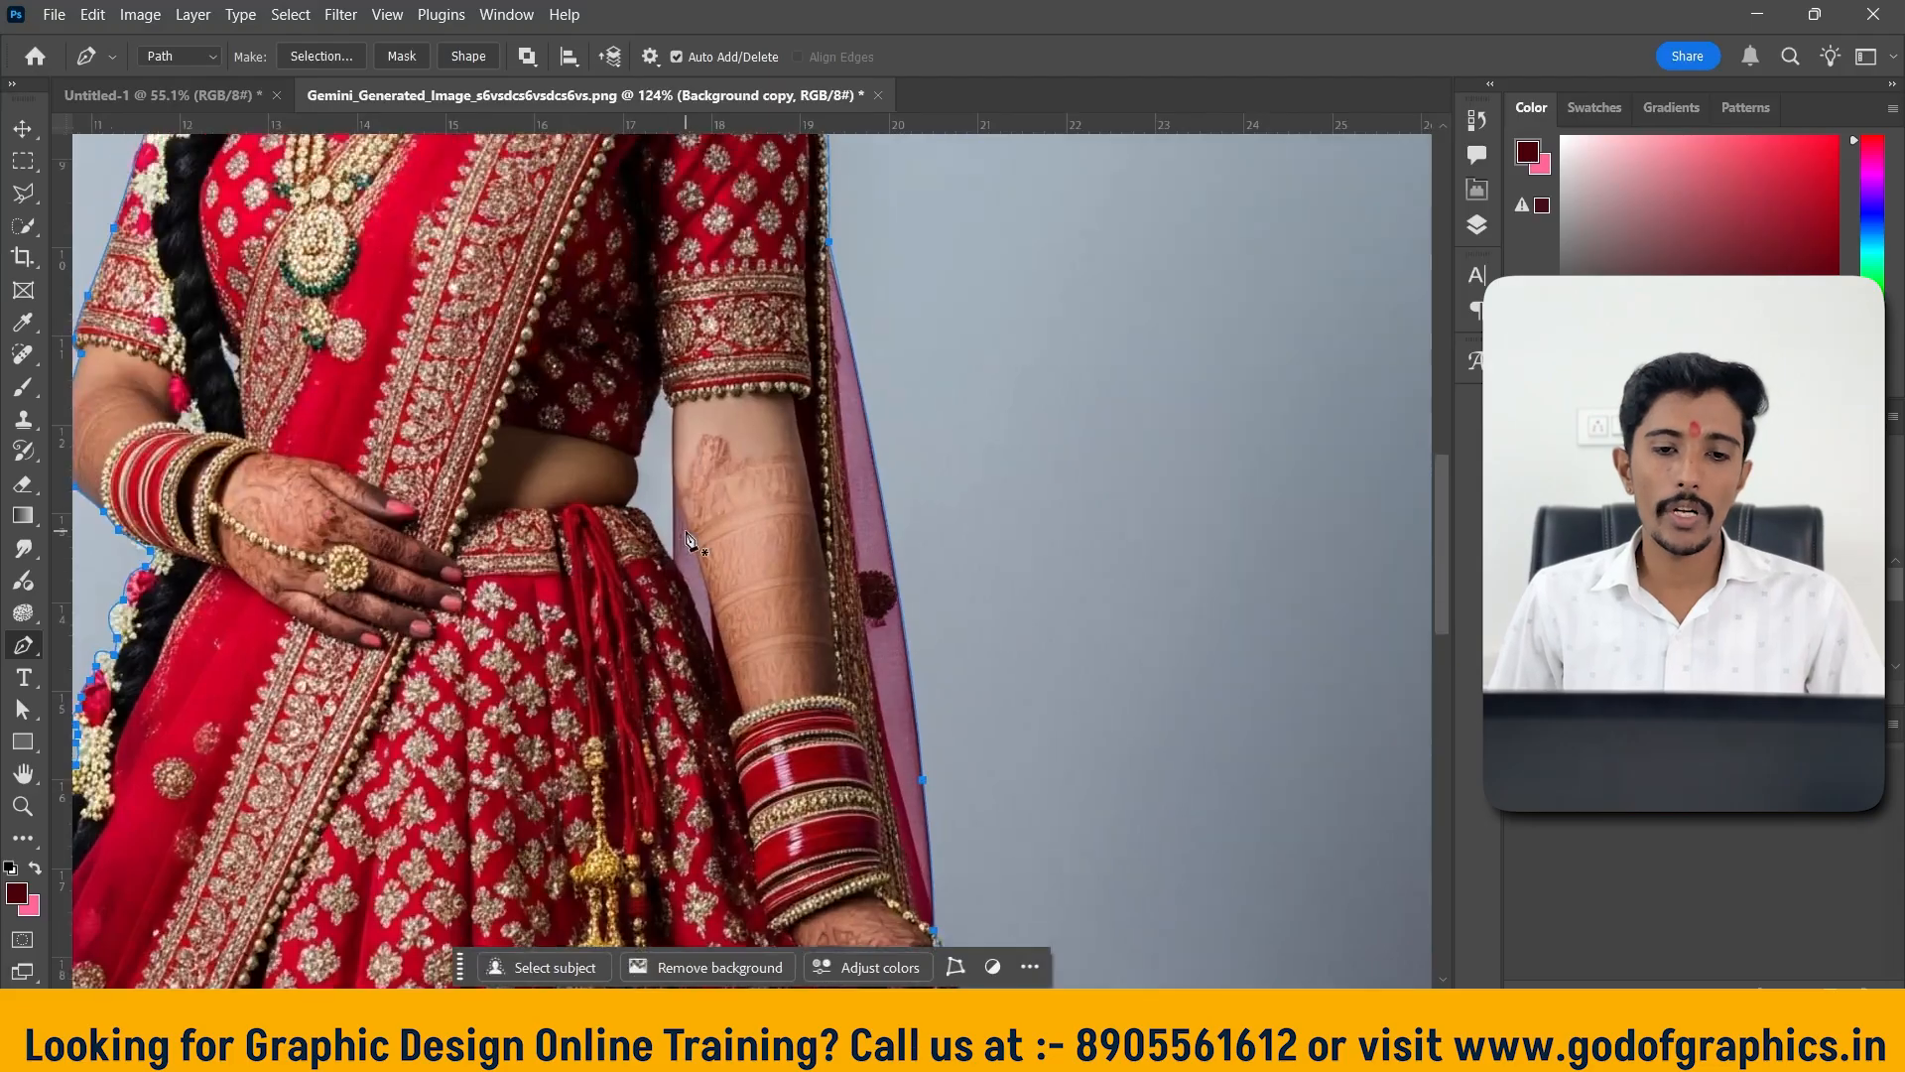
scroll(667, 489, "up", 2)
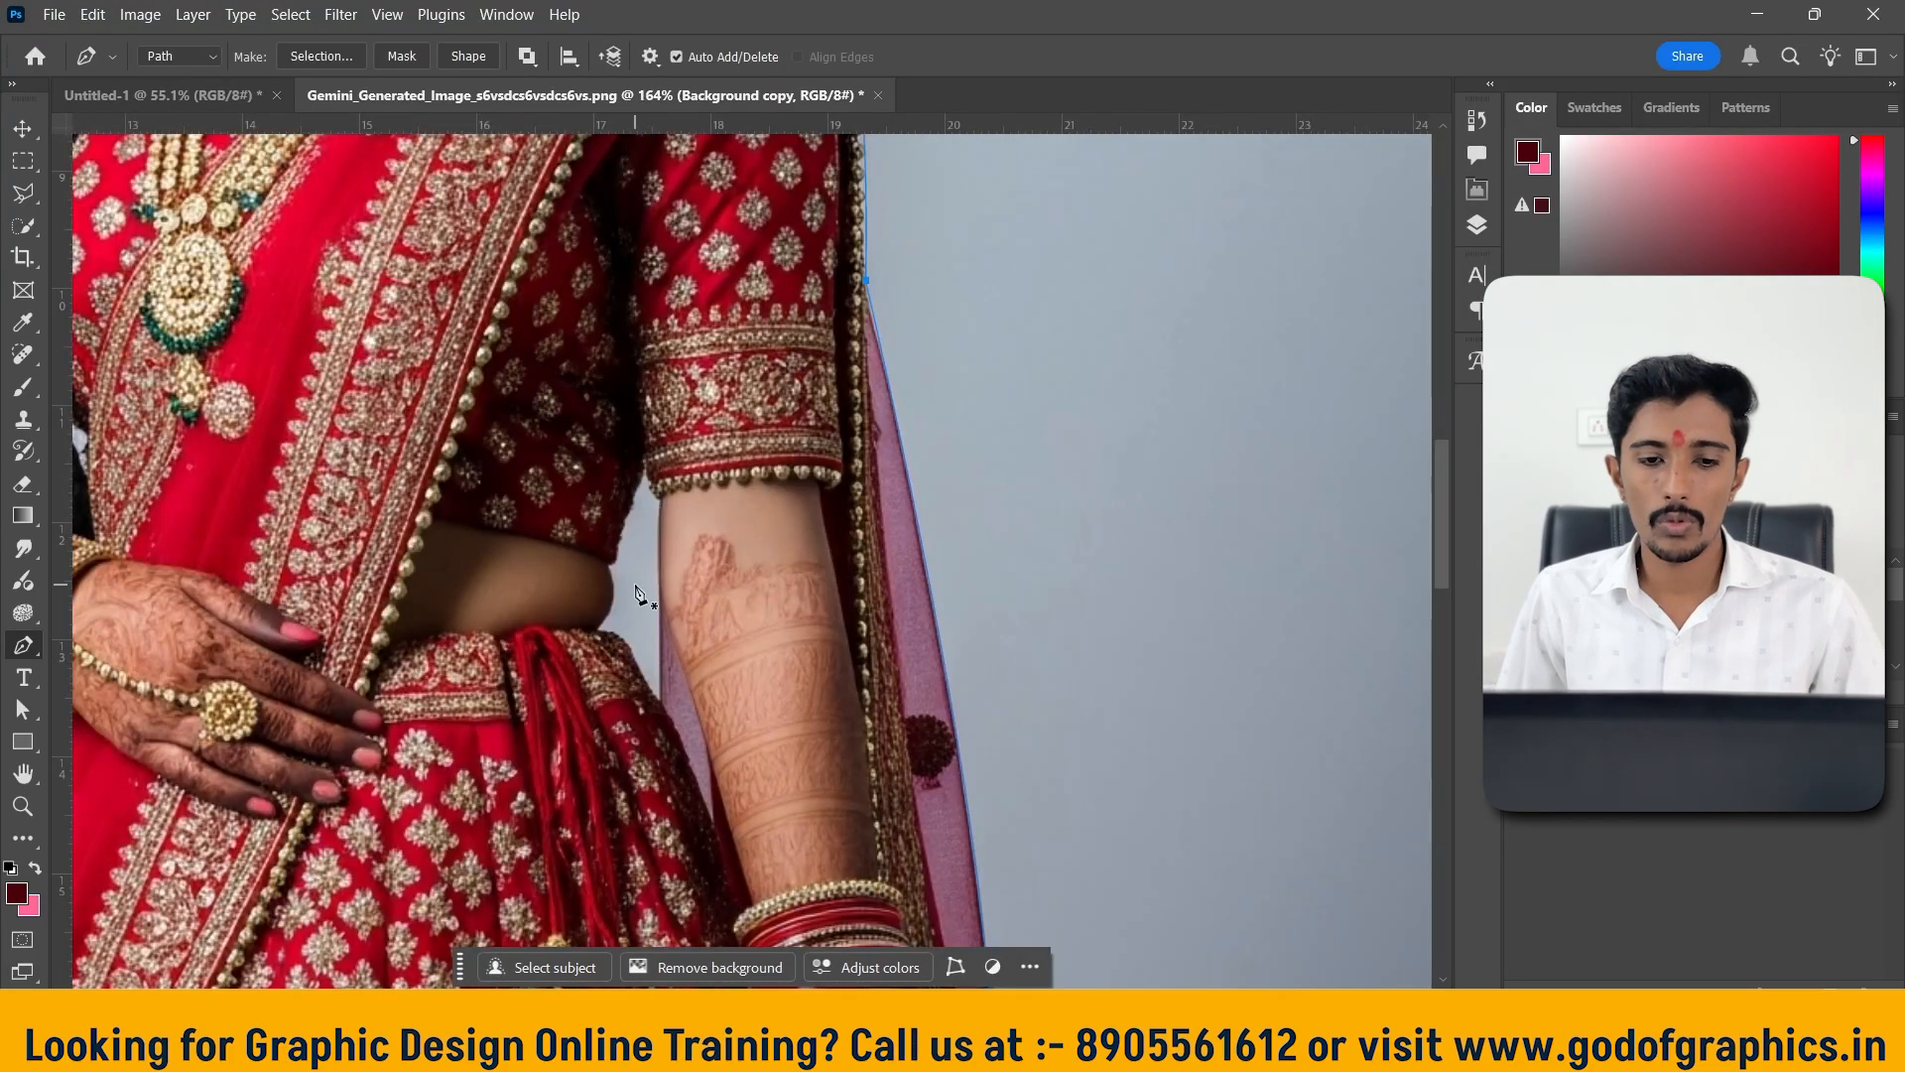
left_click(659, 699)
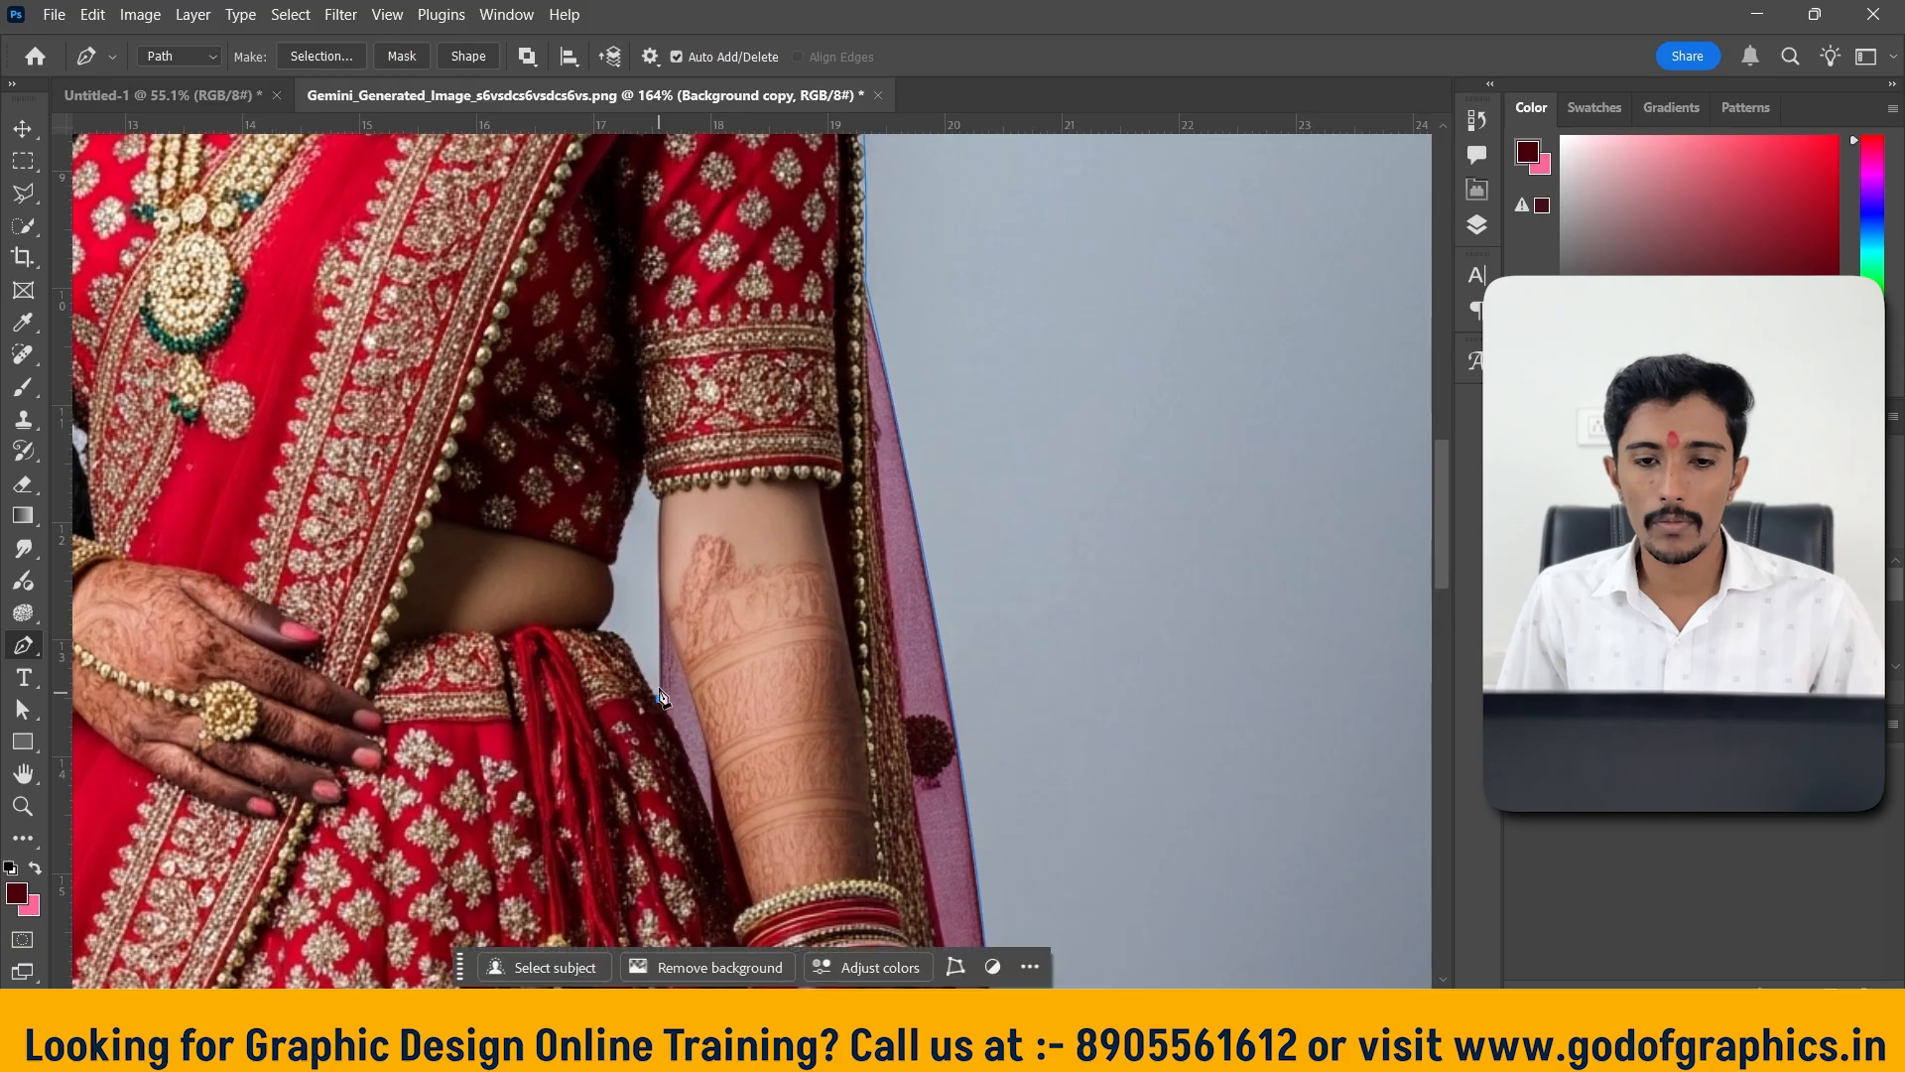
scroll(675, 491, "up", 1)
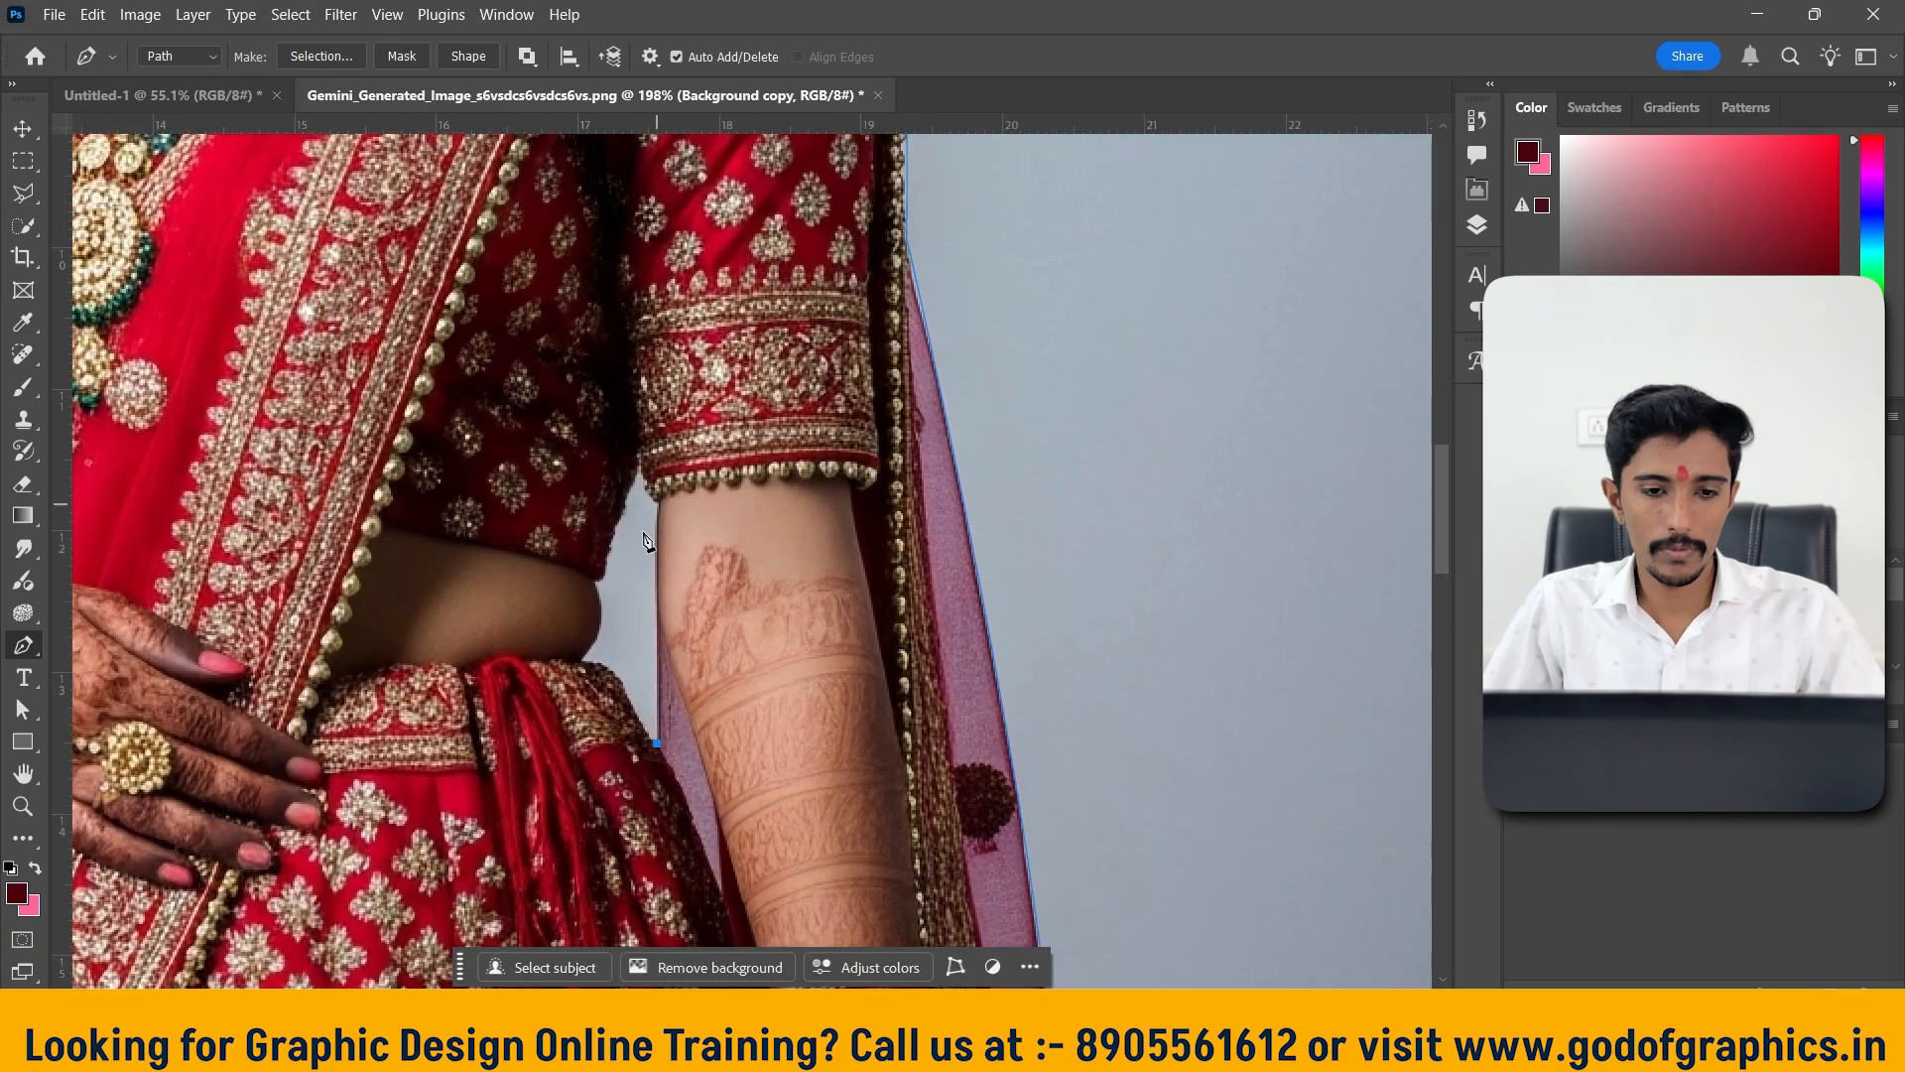
key("ctrl+z")
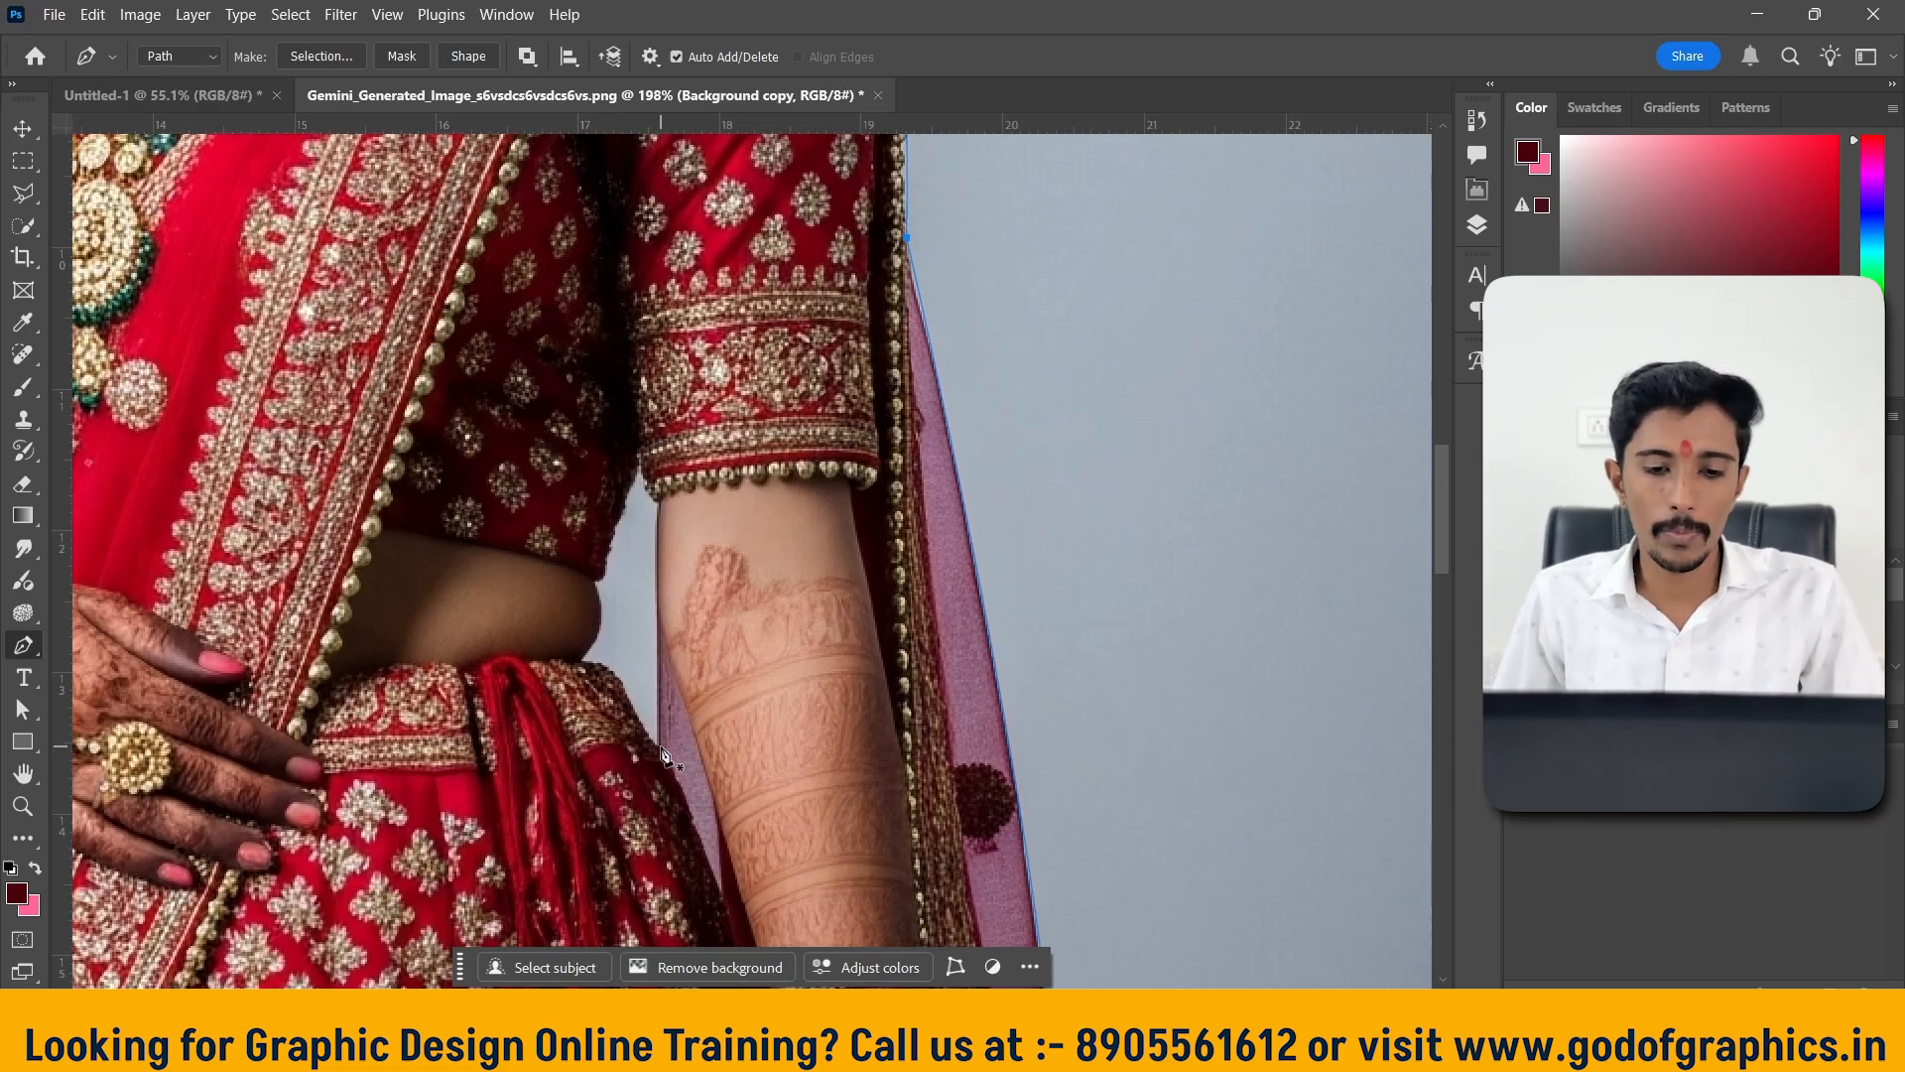
left_click(656, 510)
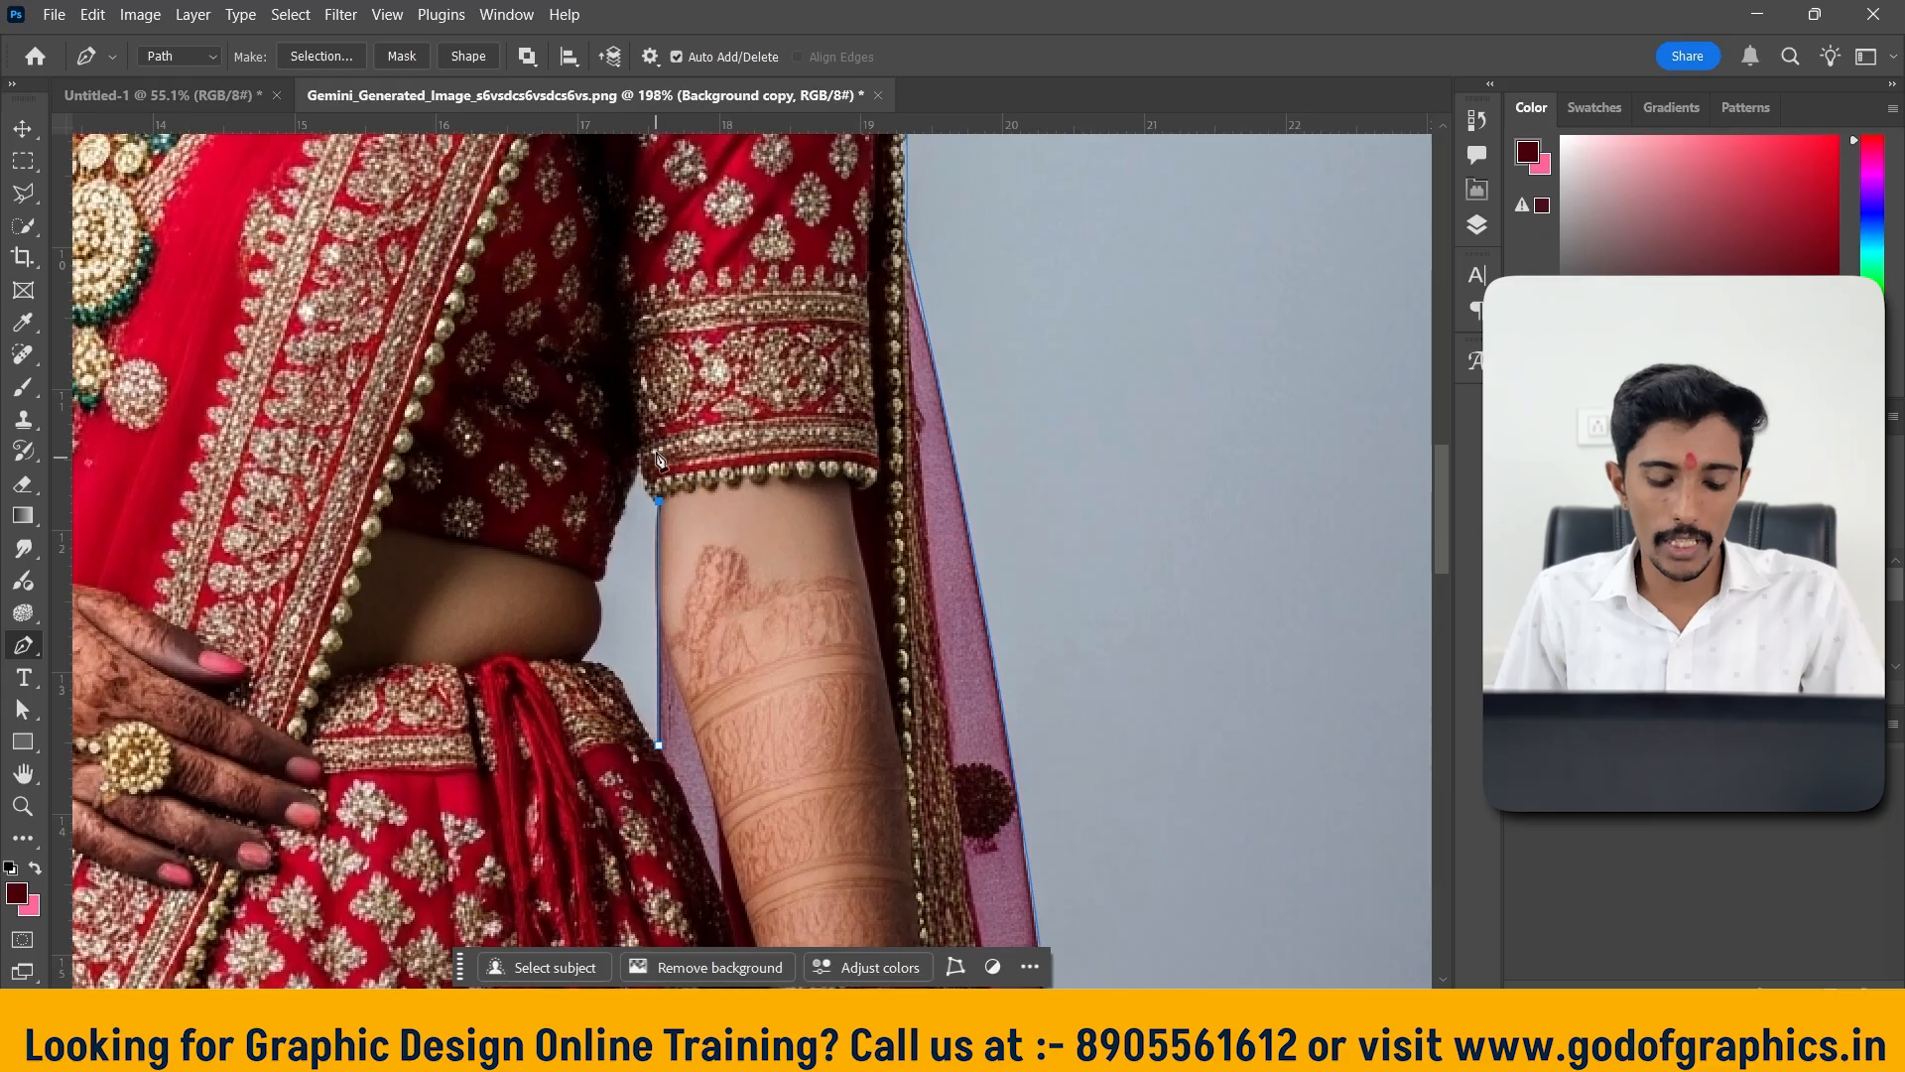
Trace the gap's edge around the sleeve beads to its upper tip and down the blouse edge to the lower corner with curved anchors
scroll(655, 462, "up", 4)
scroll(656, 463, "up", 1)
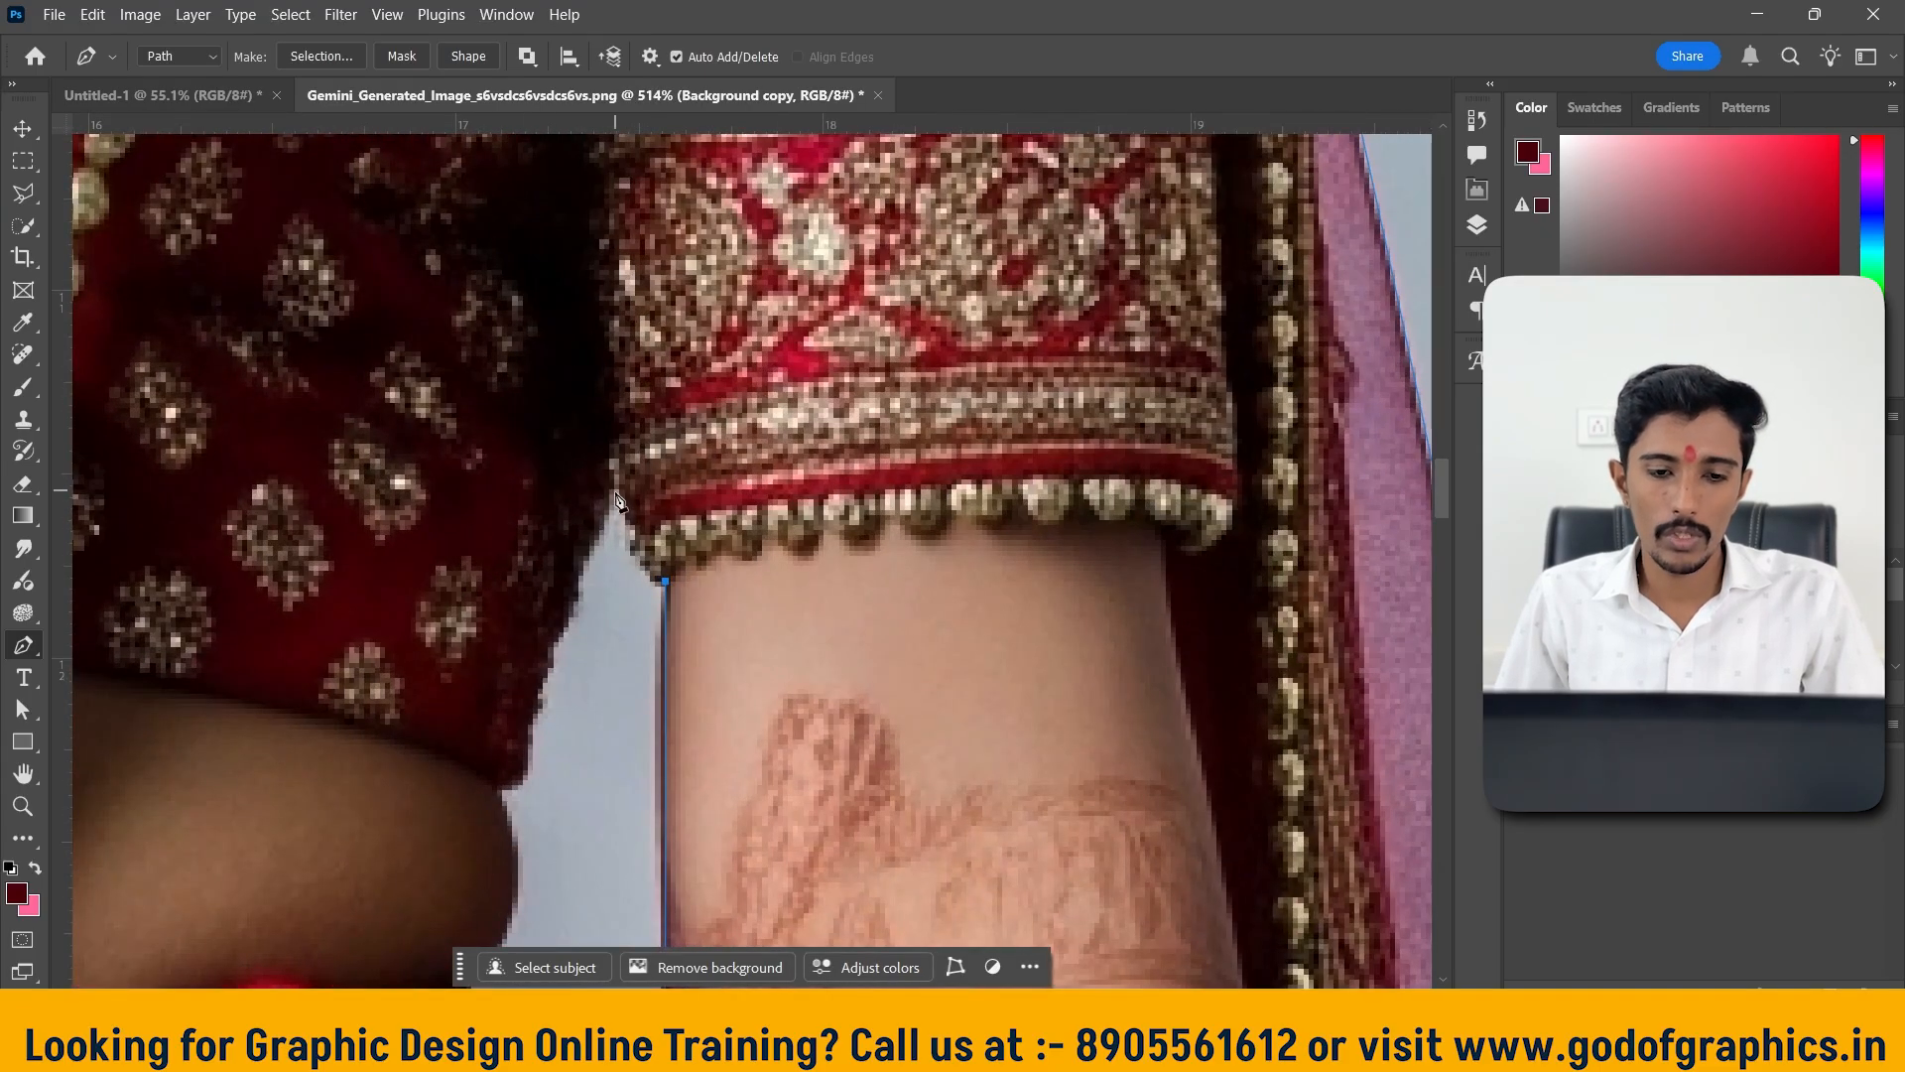
left_click(616, 501)
left_click(598, 415)
scroll(598, 422, "down", 3)
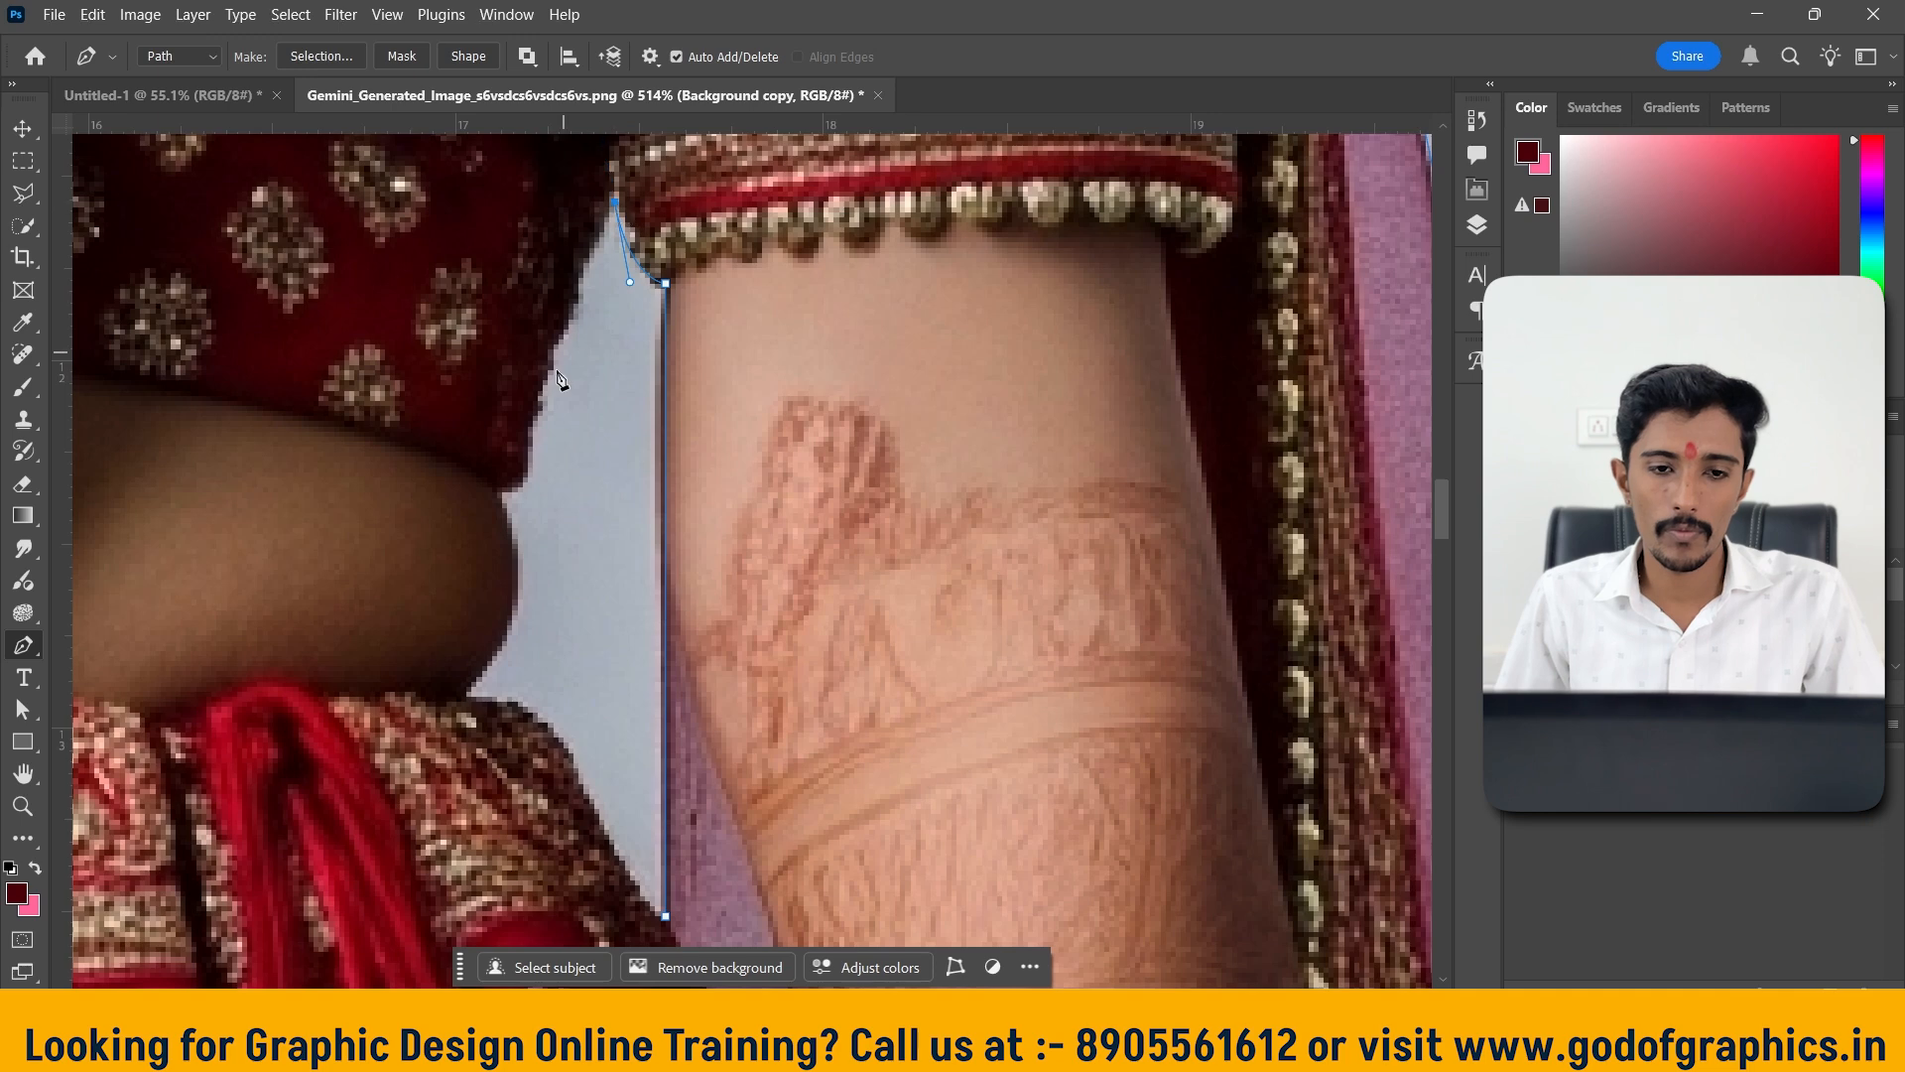
left_click_drag(528, 472, 533, 537)
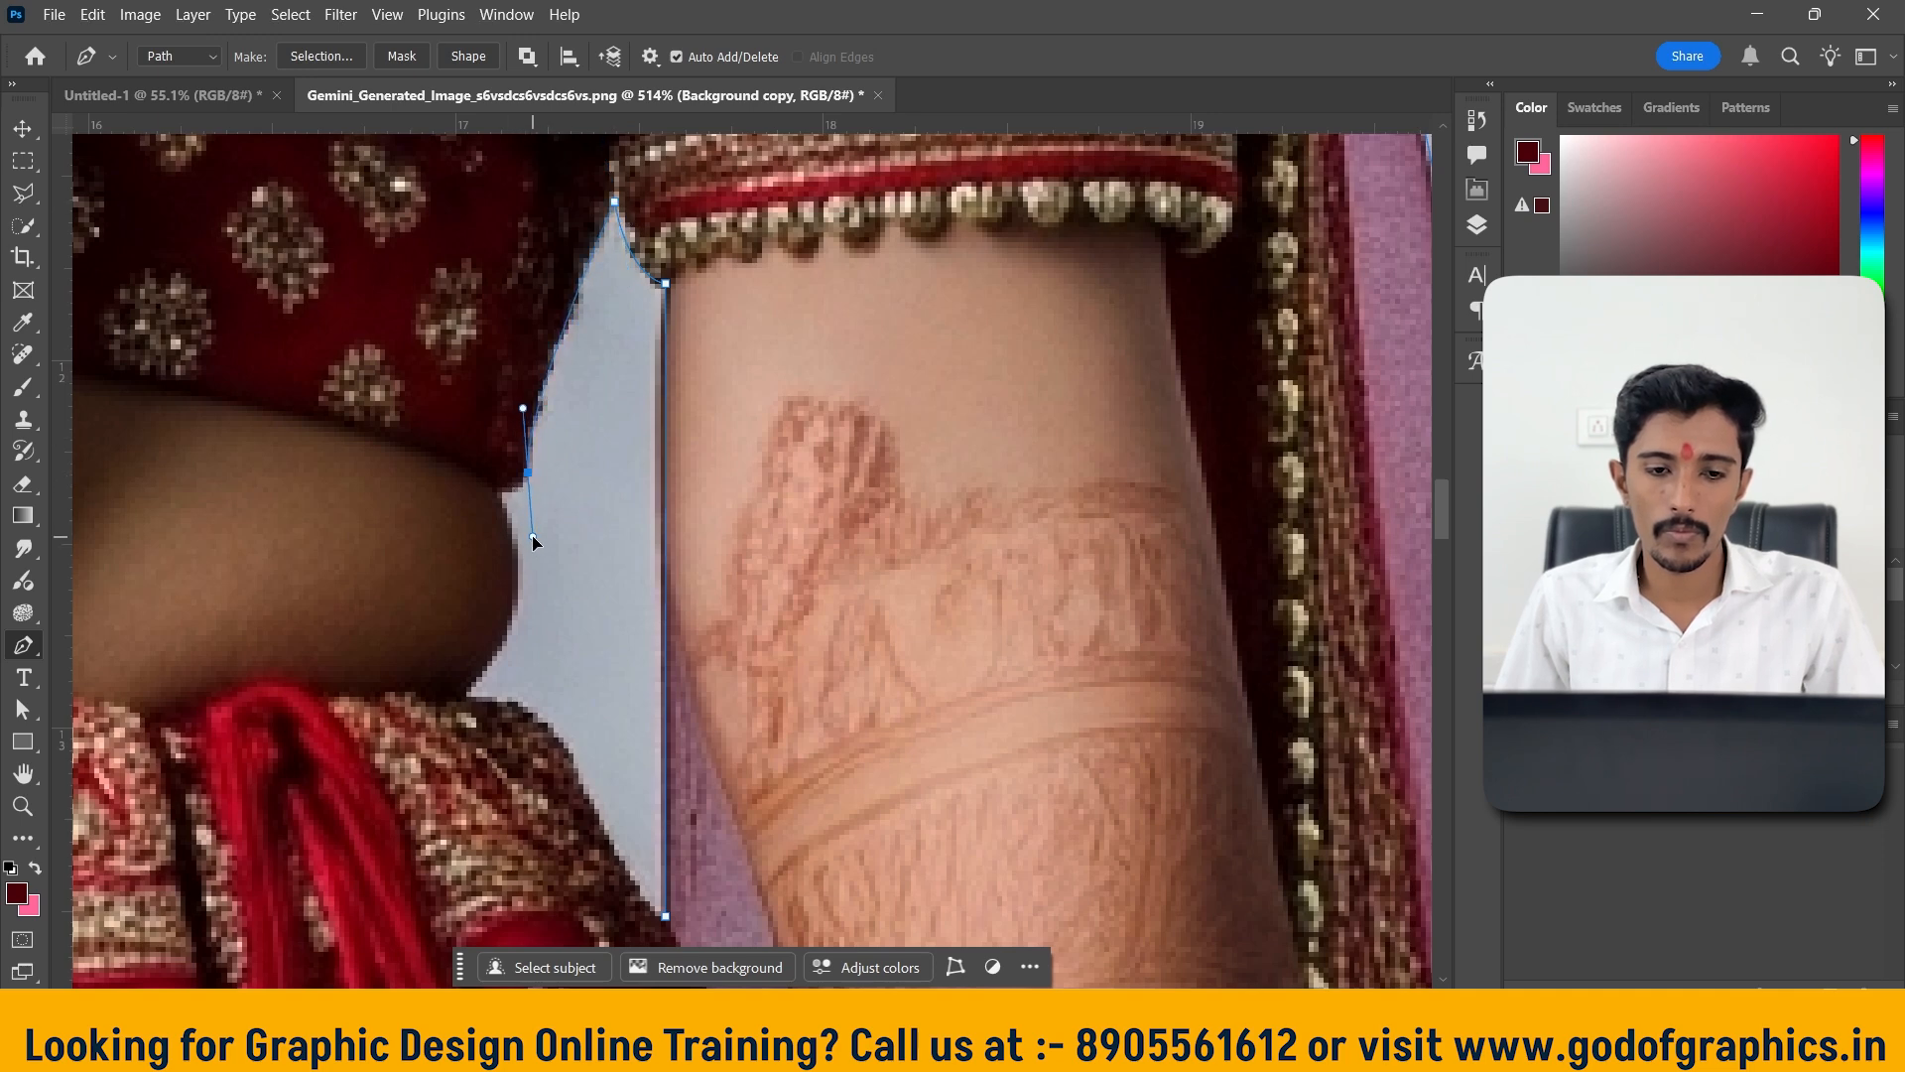
Trace under the blouse corner and curve around the bare waist to the skirt's waistband, removing the outgoing handle
scroll(501, 427, "up", 3)
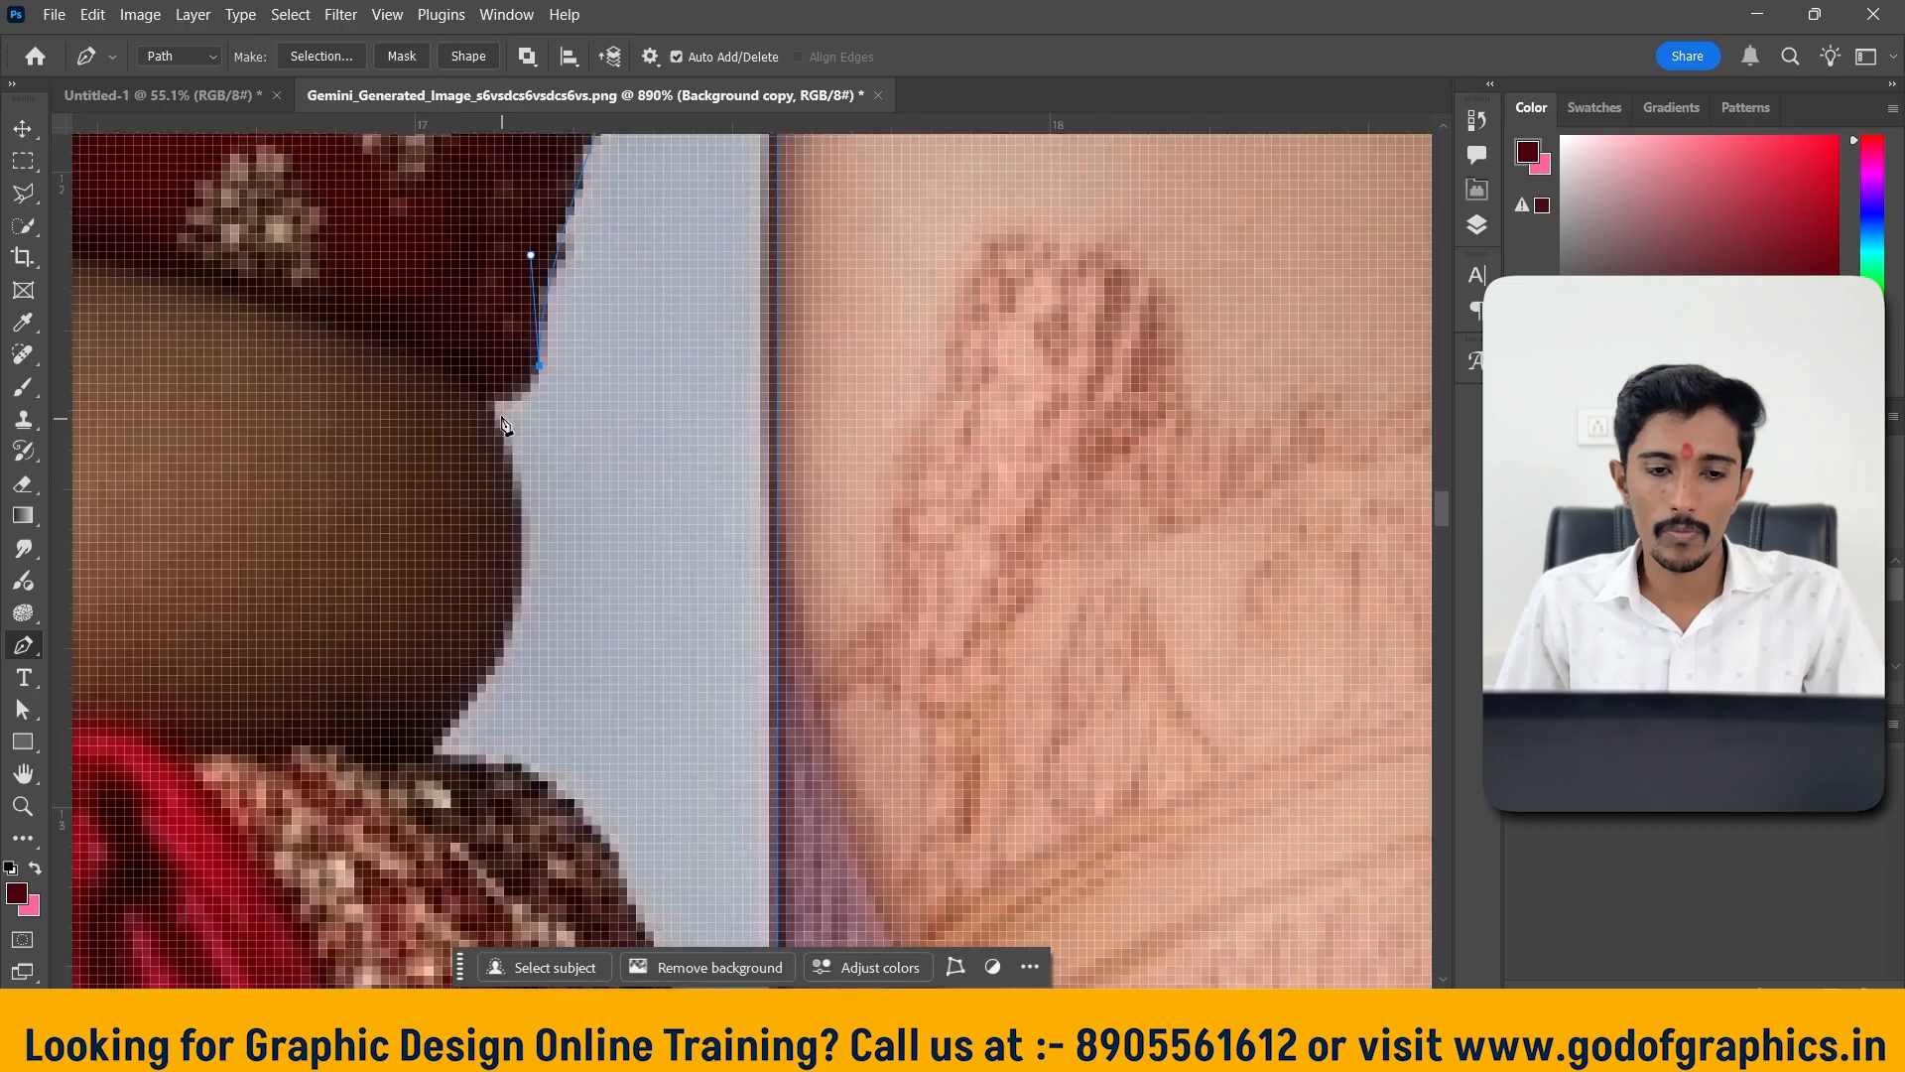
scroll(491, 408, "down", 1)
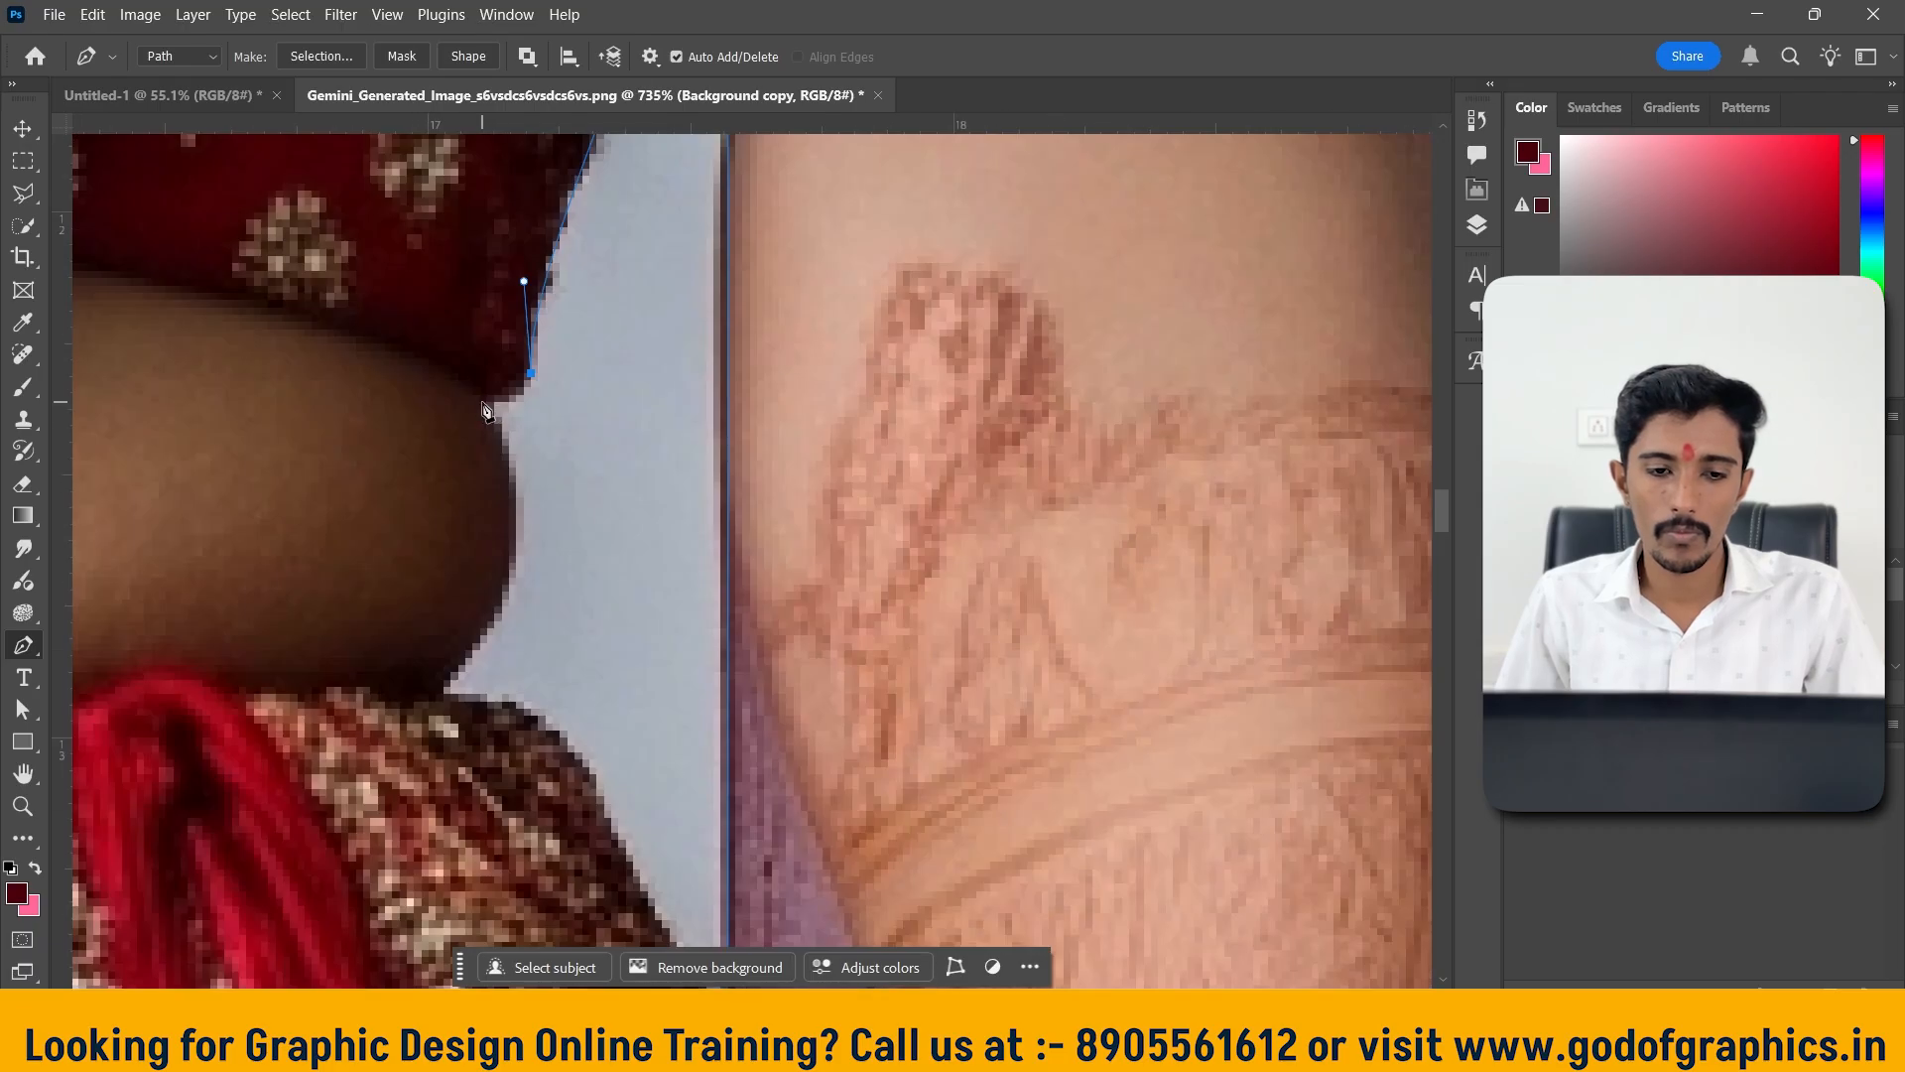
left_click_drag(487, 402, 439, 407)
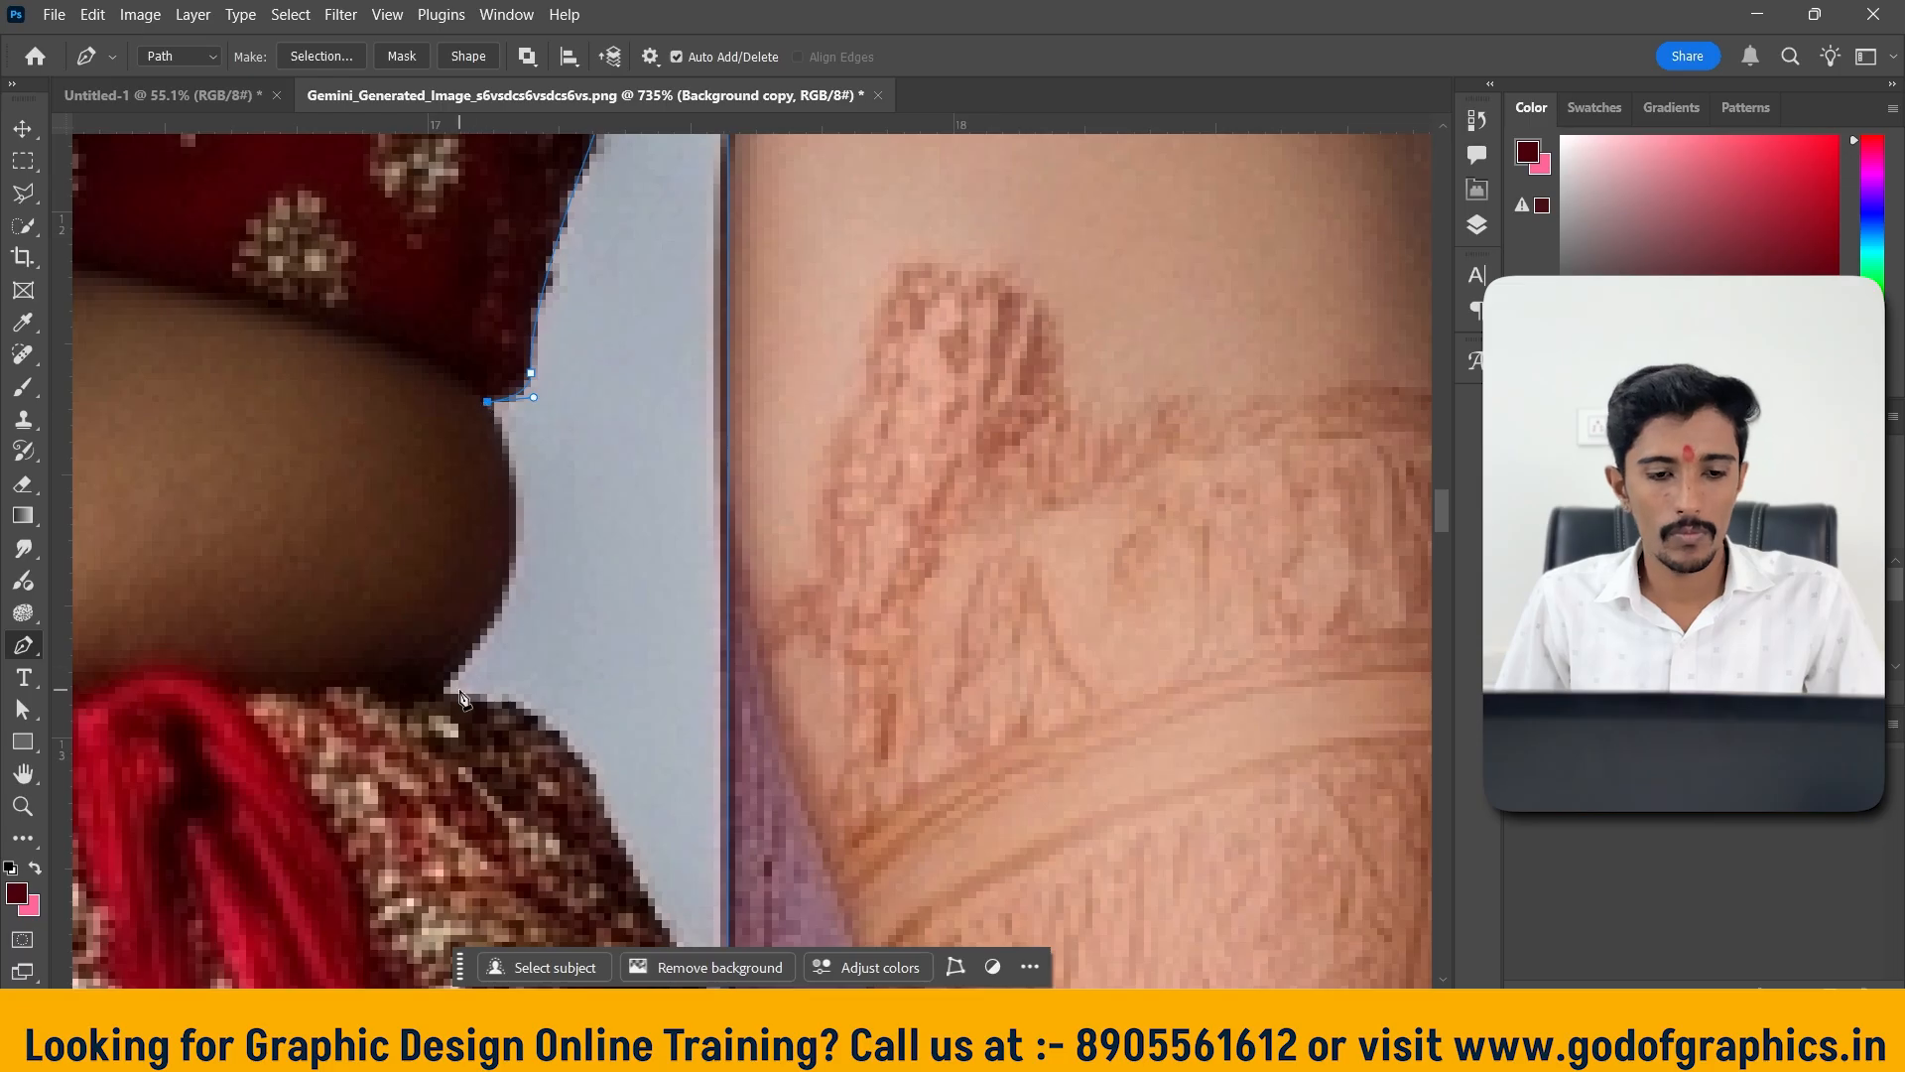
left_click_drag(437, 694, 296, 807)
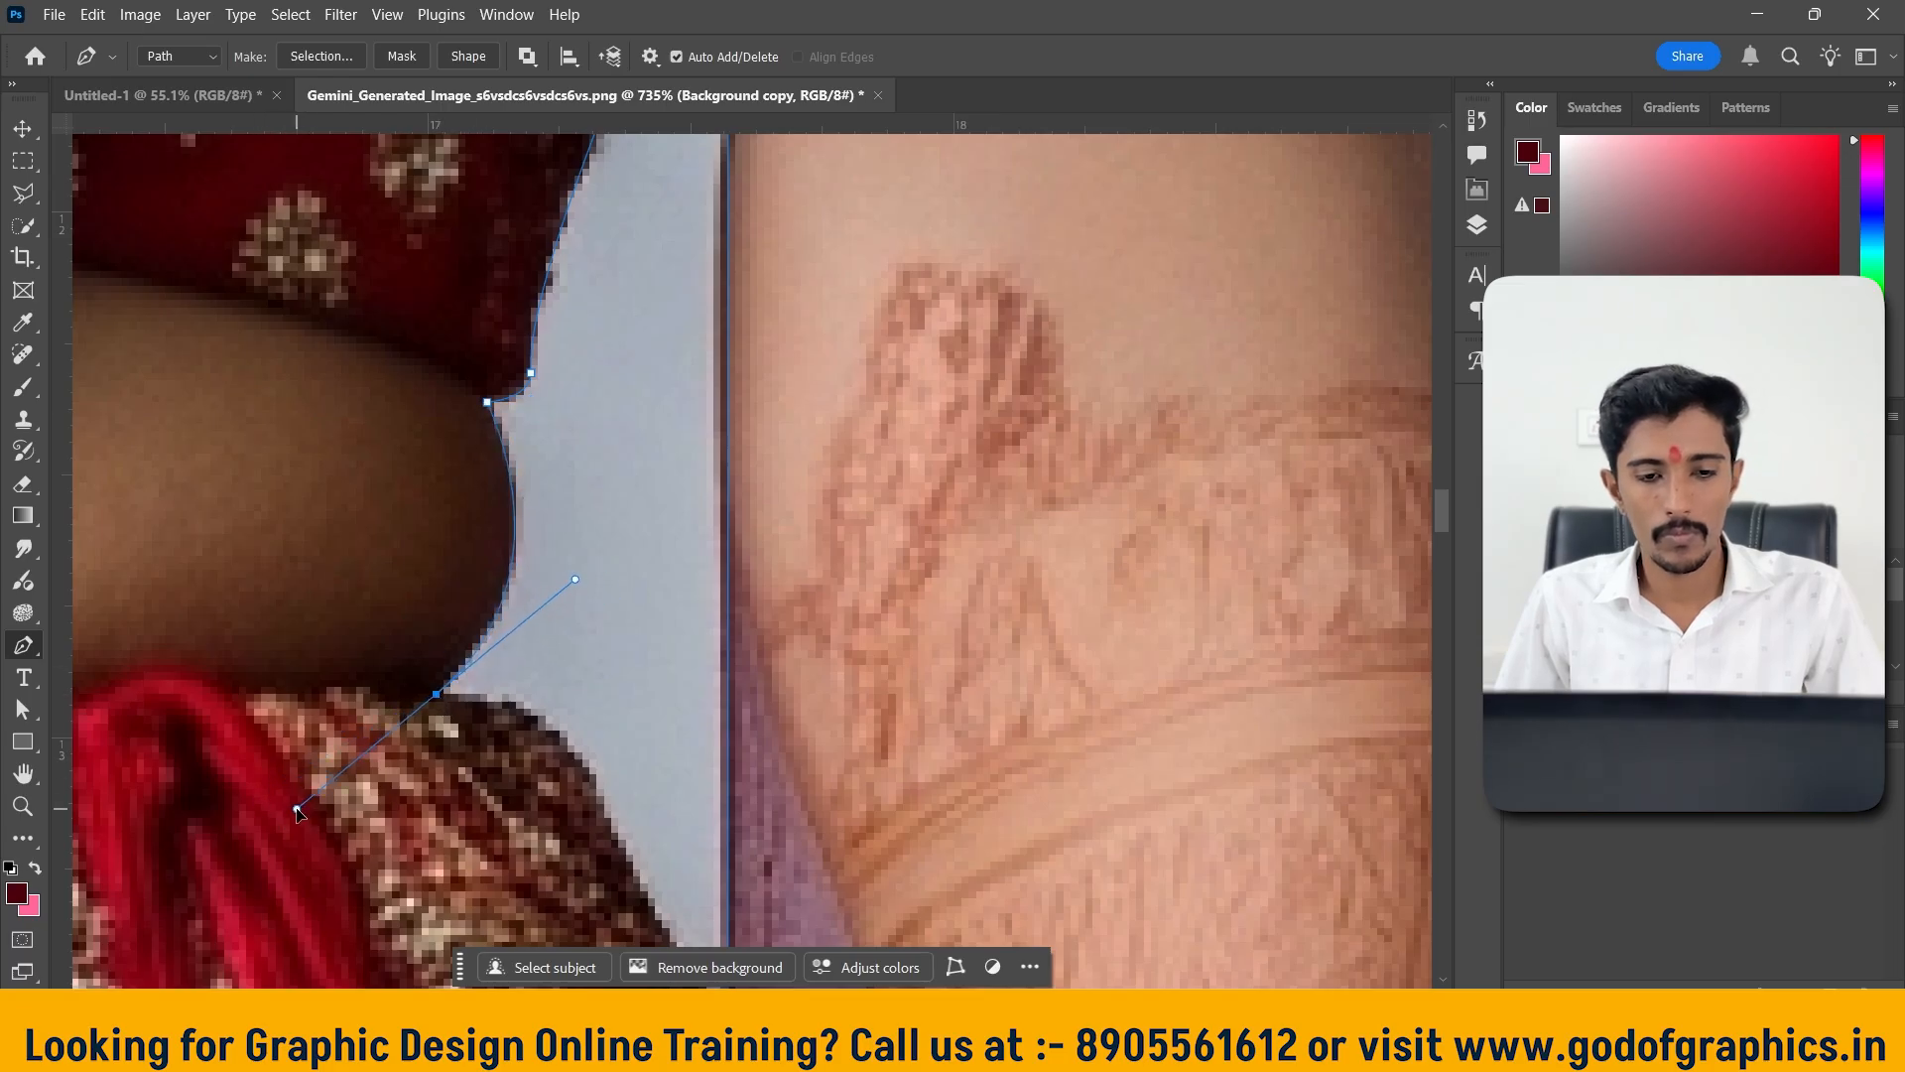
left_click(437, 694, "alt")
Follow the embroidered waistband with a curved anchor, remove its outgoing handle, and close the gap path at its starting anchor
scroll(476, 695, "down", 3)
scroll(484, 688, "down", 1)
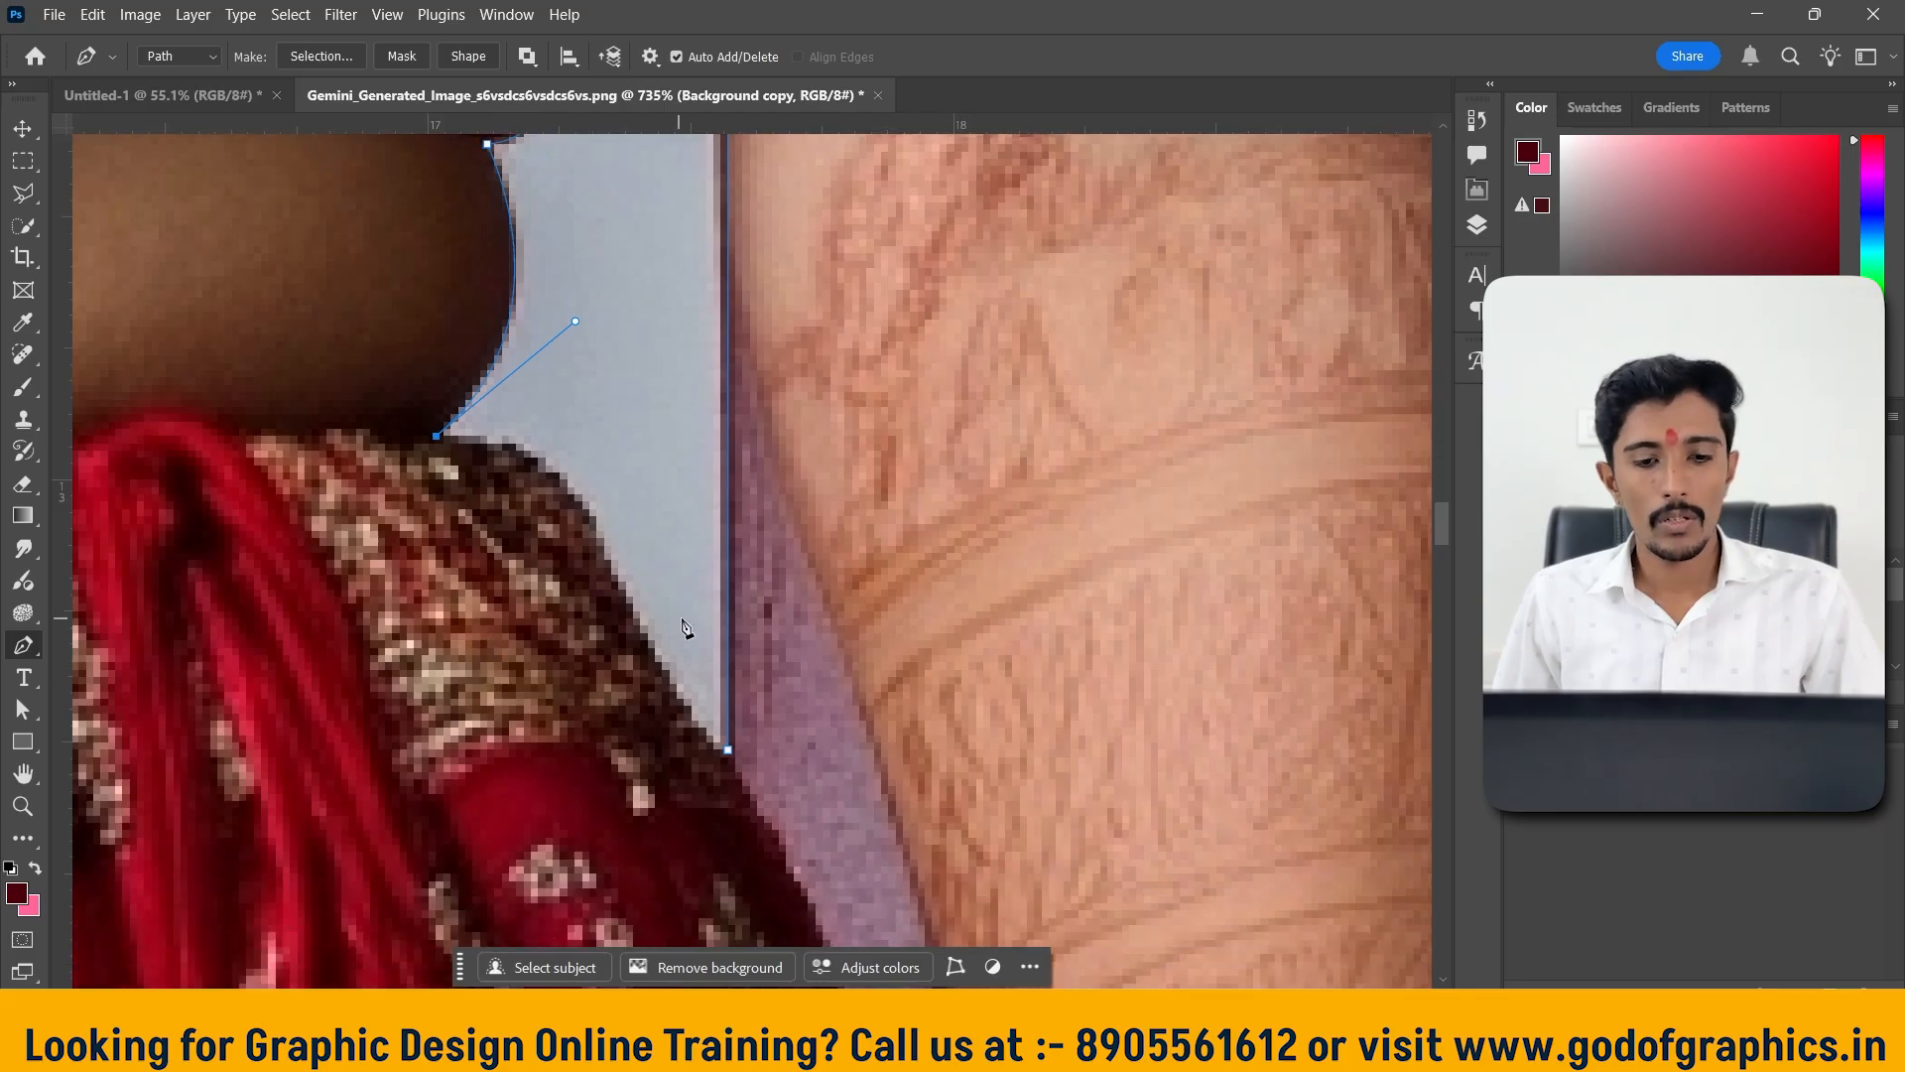
left_click_drag(627, 596, 692, 783)
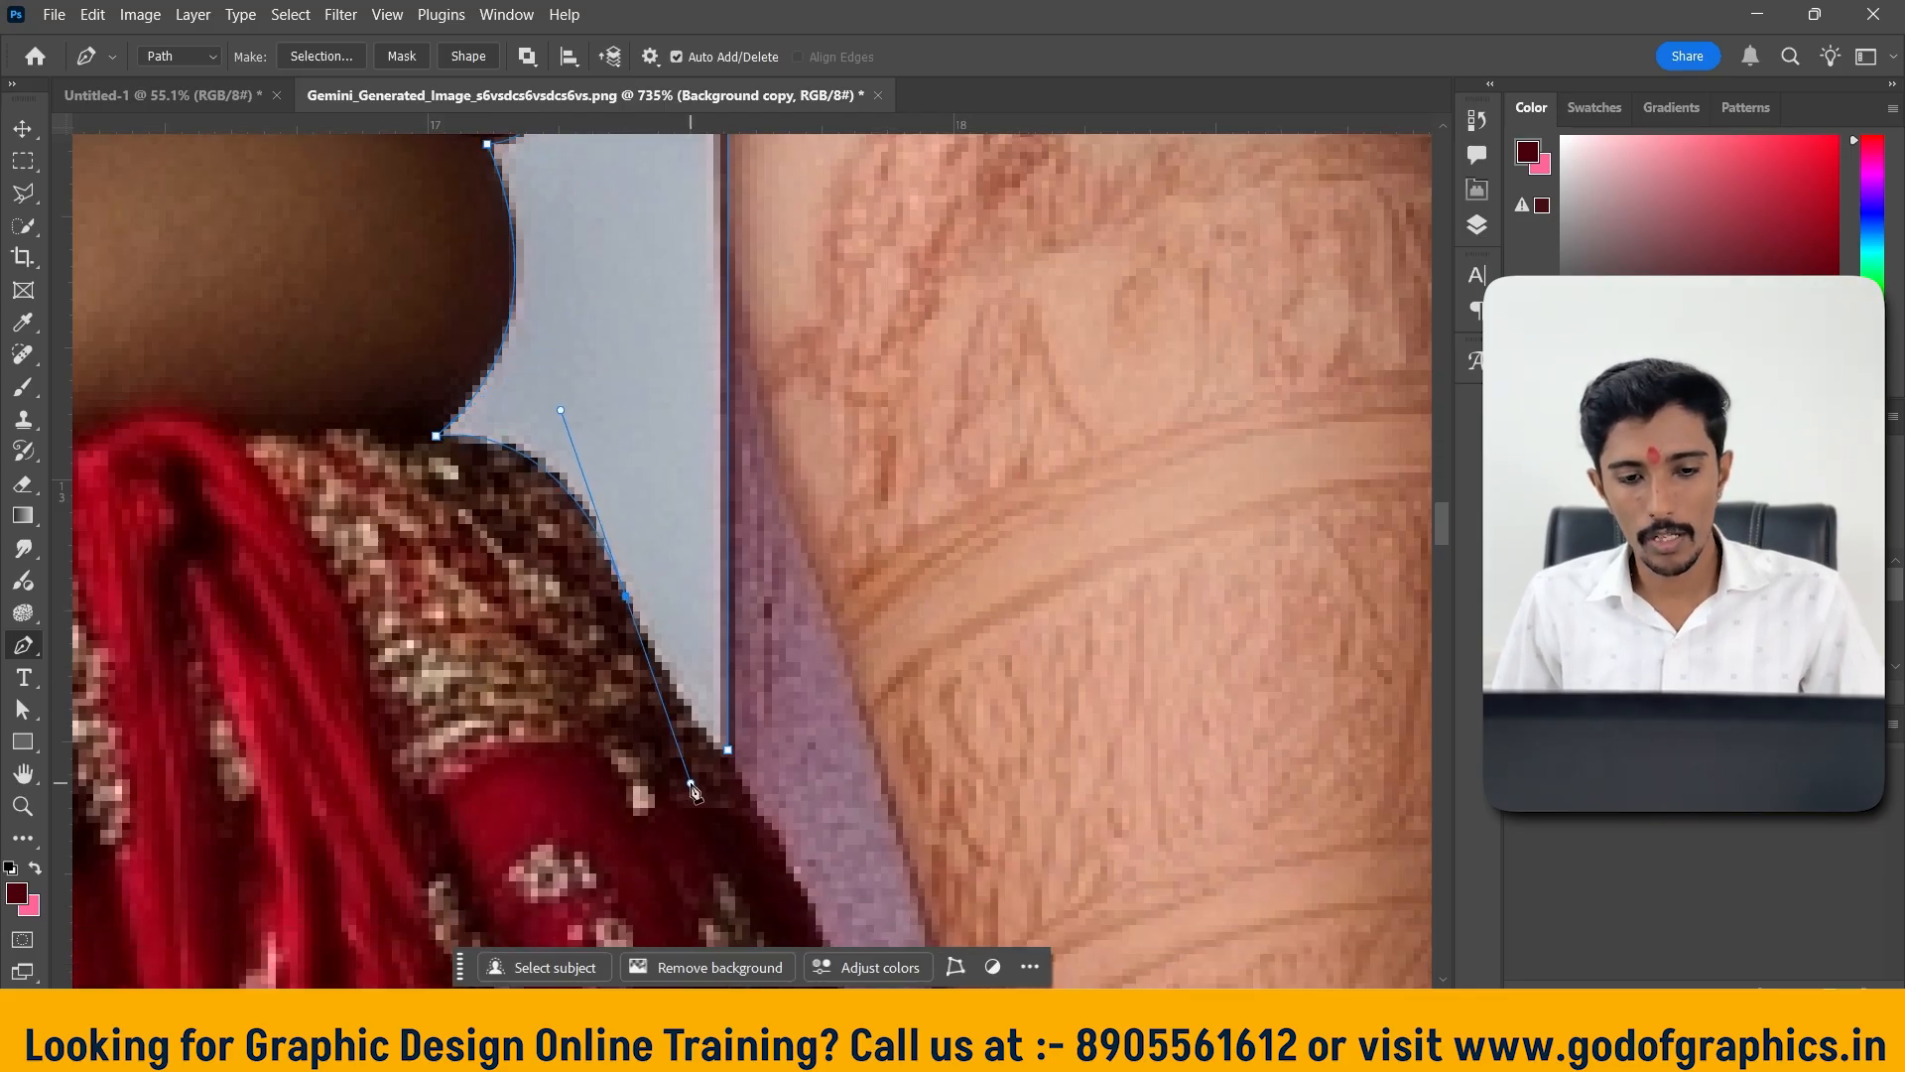
left_click(626, 596, "alt")
left_click(729, 751)
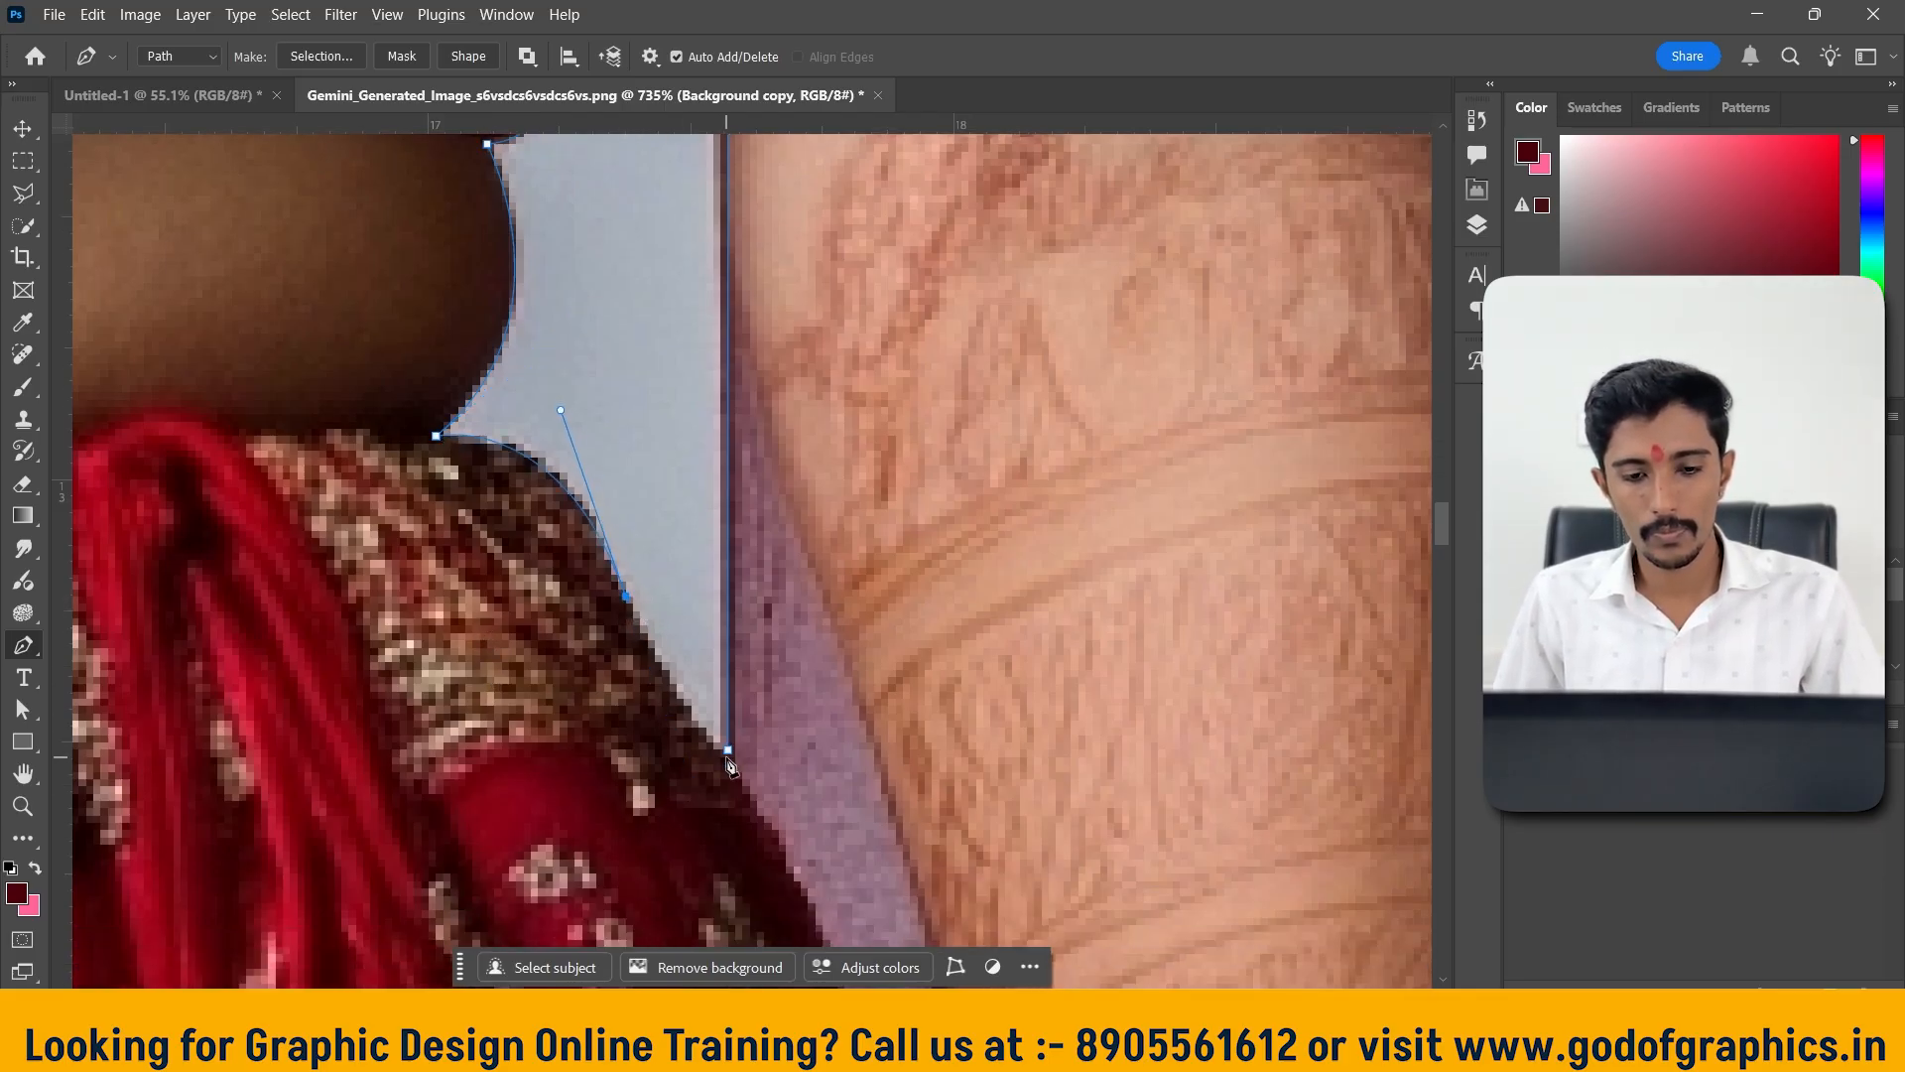
Convert the paths into a new anti-aliased selection with a 0-pixel feather radius and copy the selected bride to a new layer
scroll(751, 784, "down", 10)
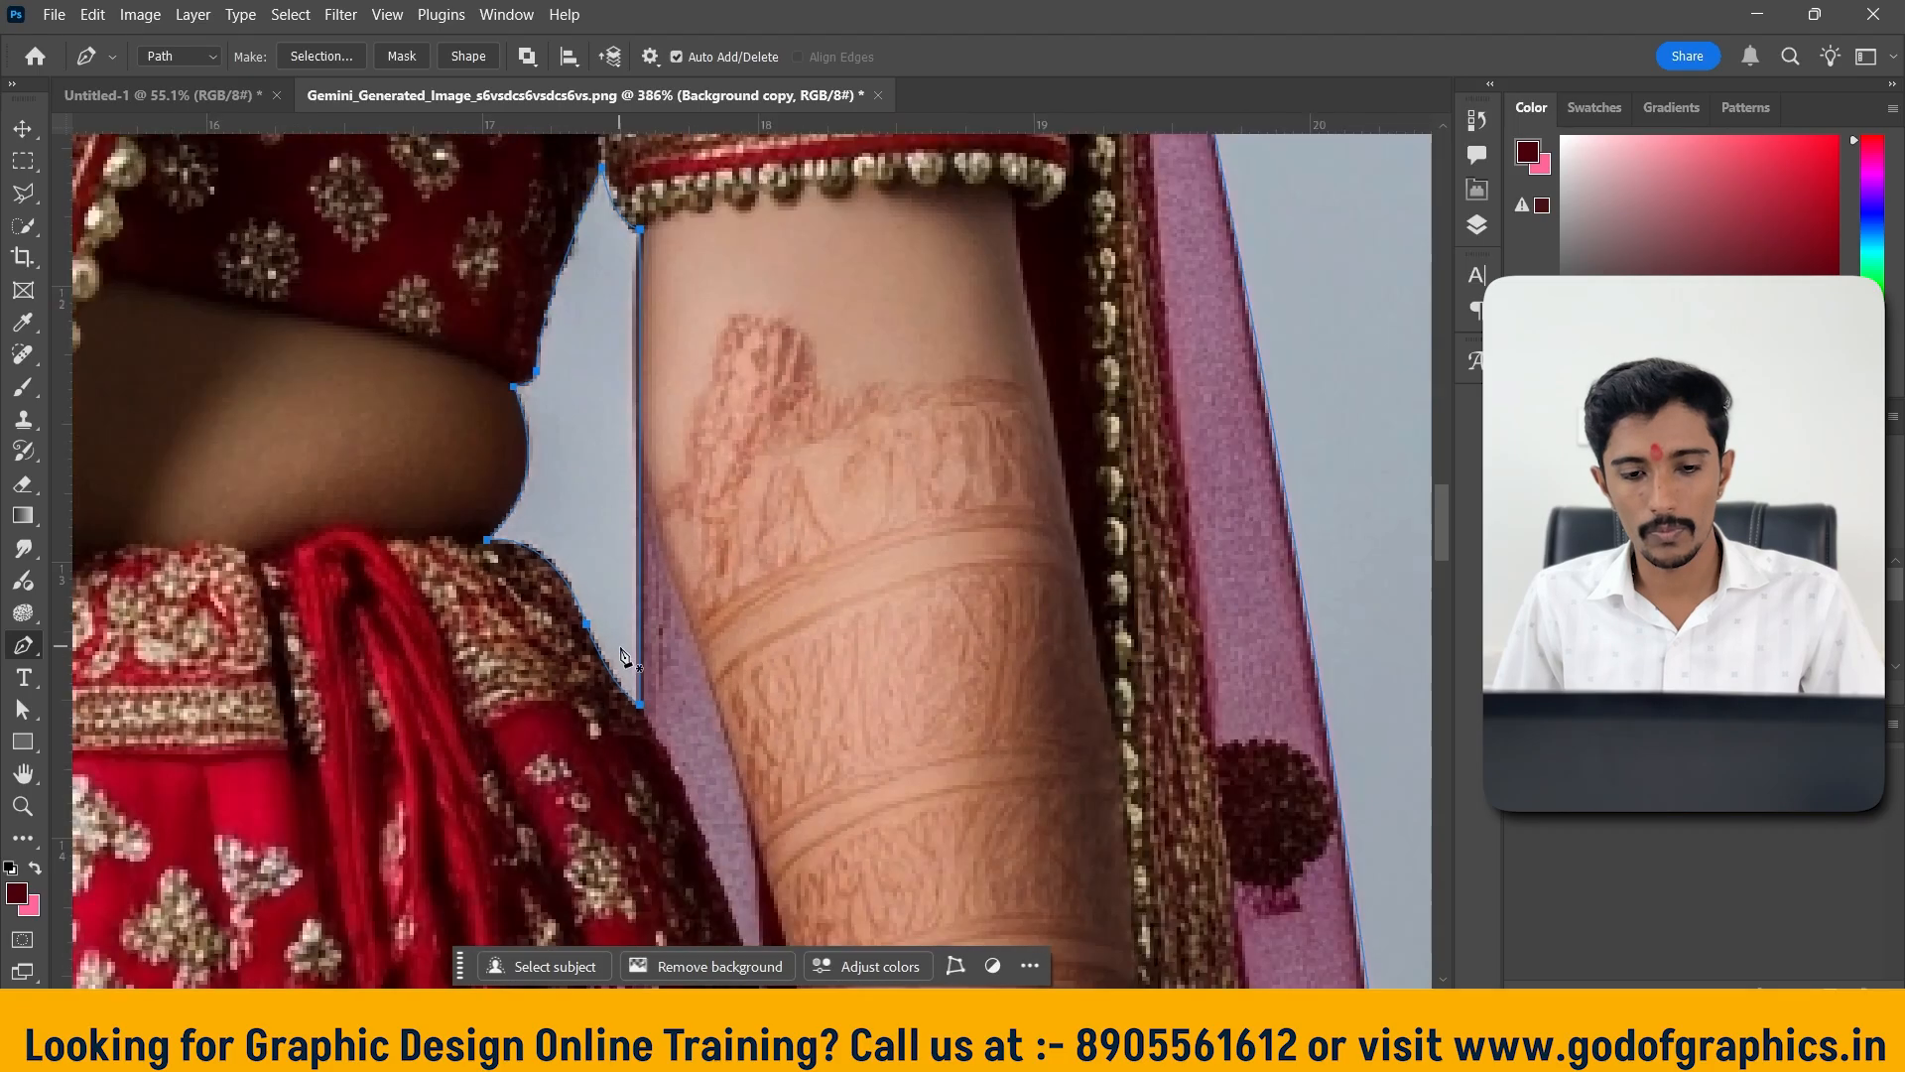
scroll(784, 645, "down", 3)
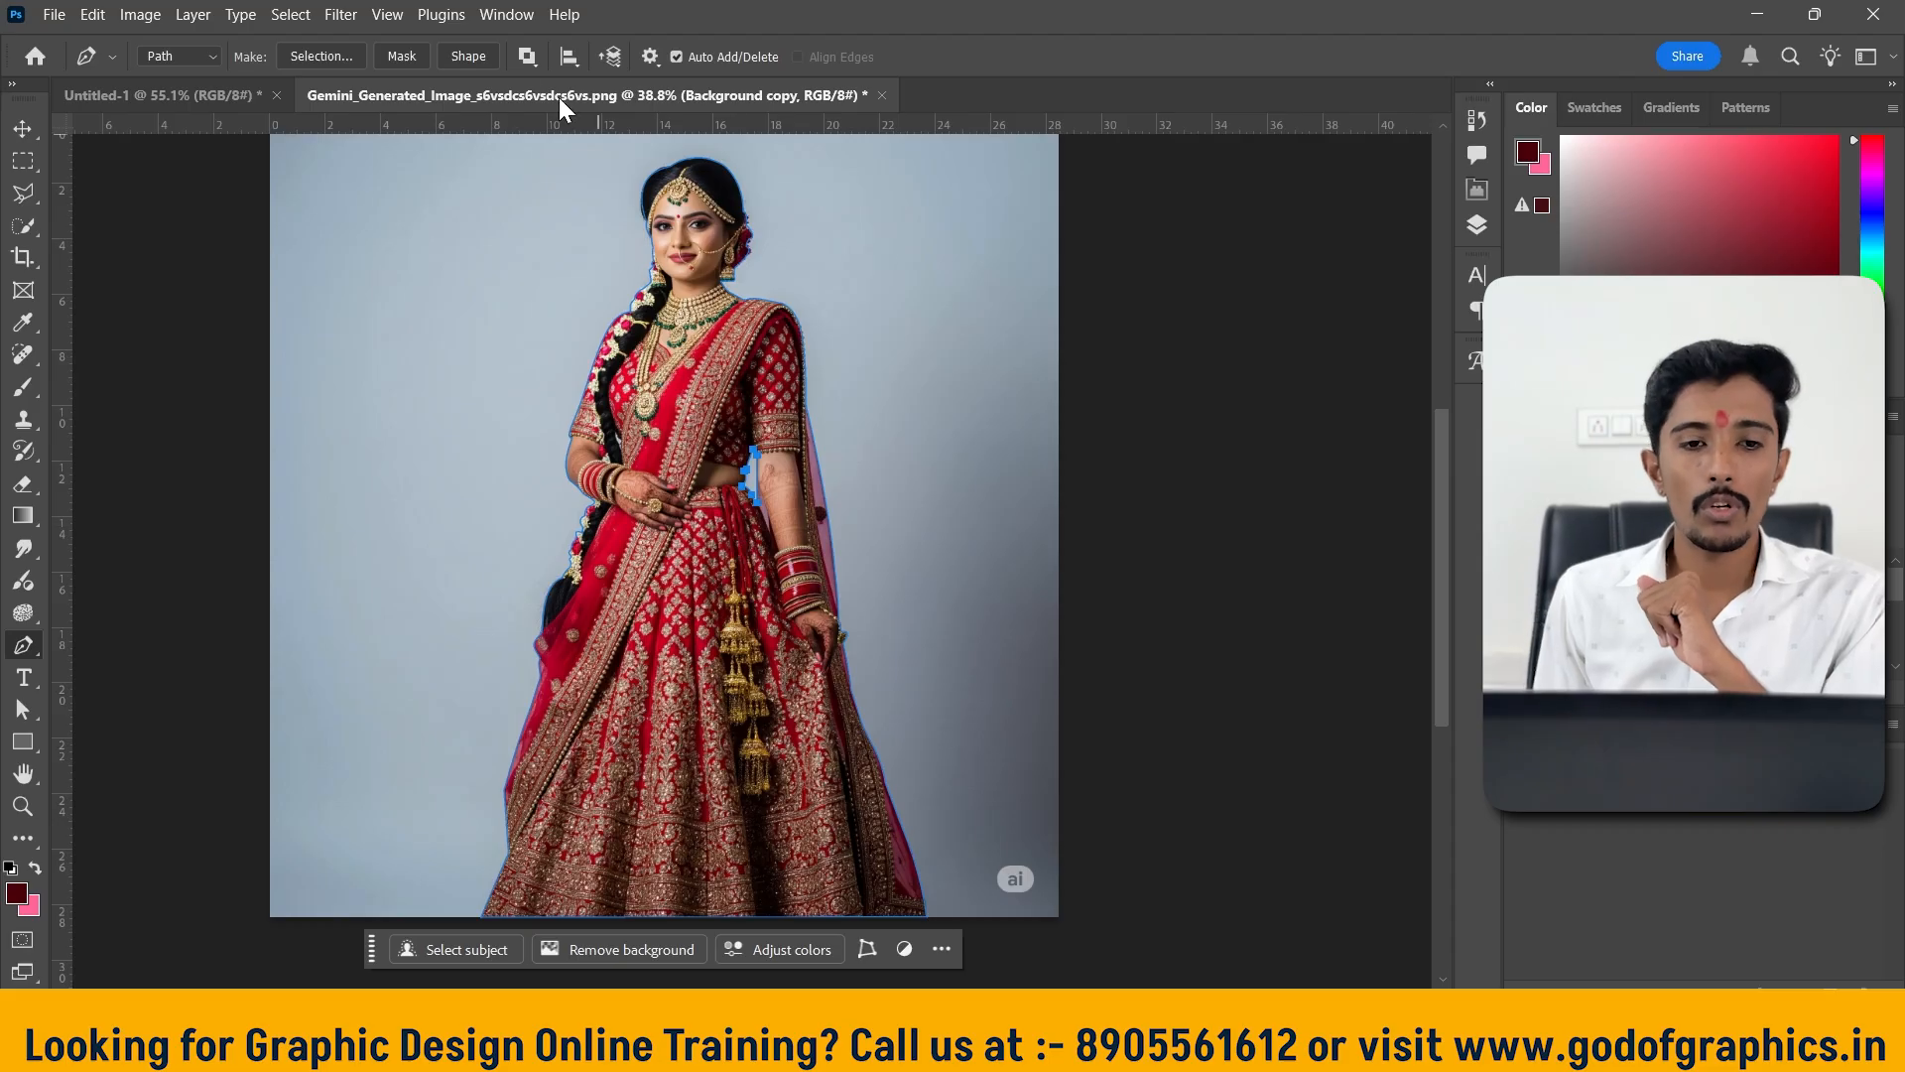
left_click(342, 58)
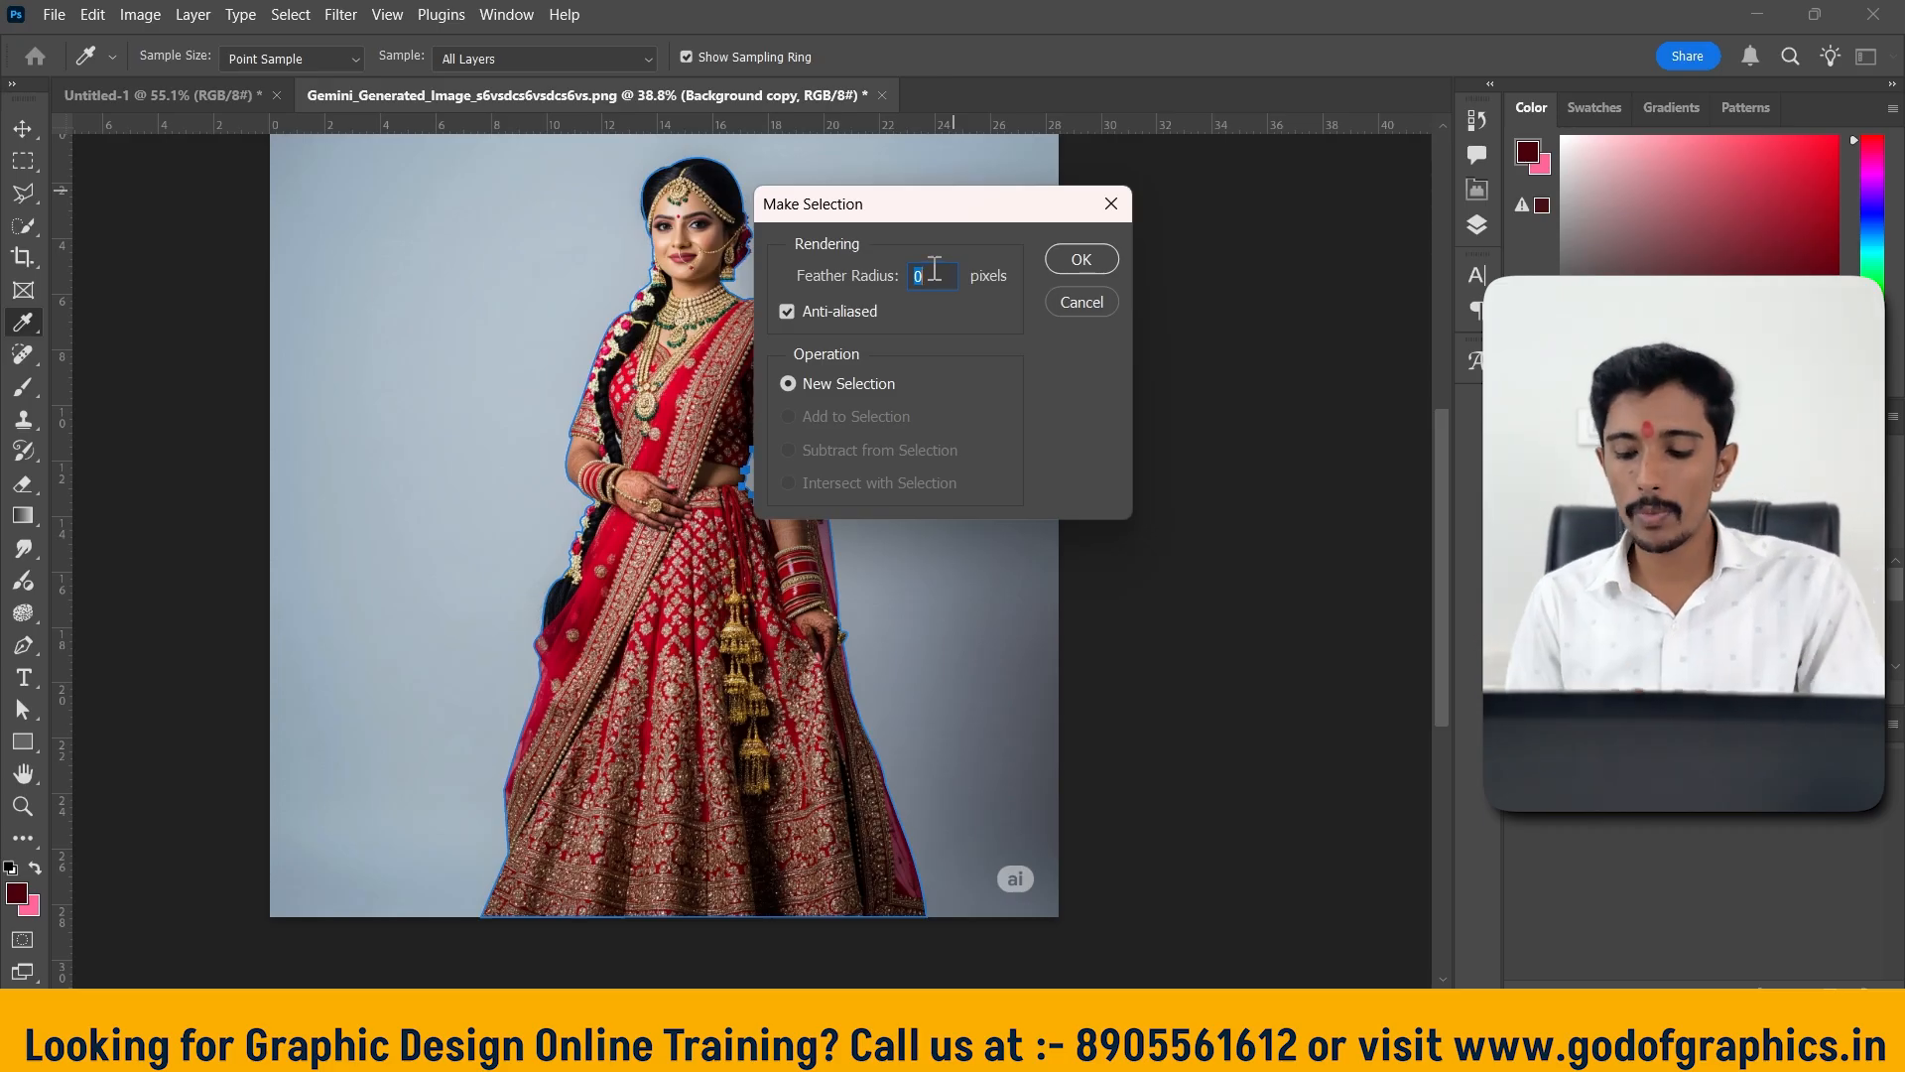
left_click(1109, 260)
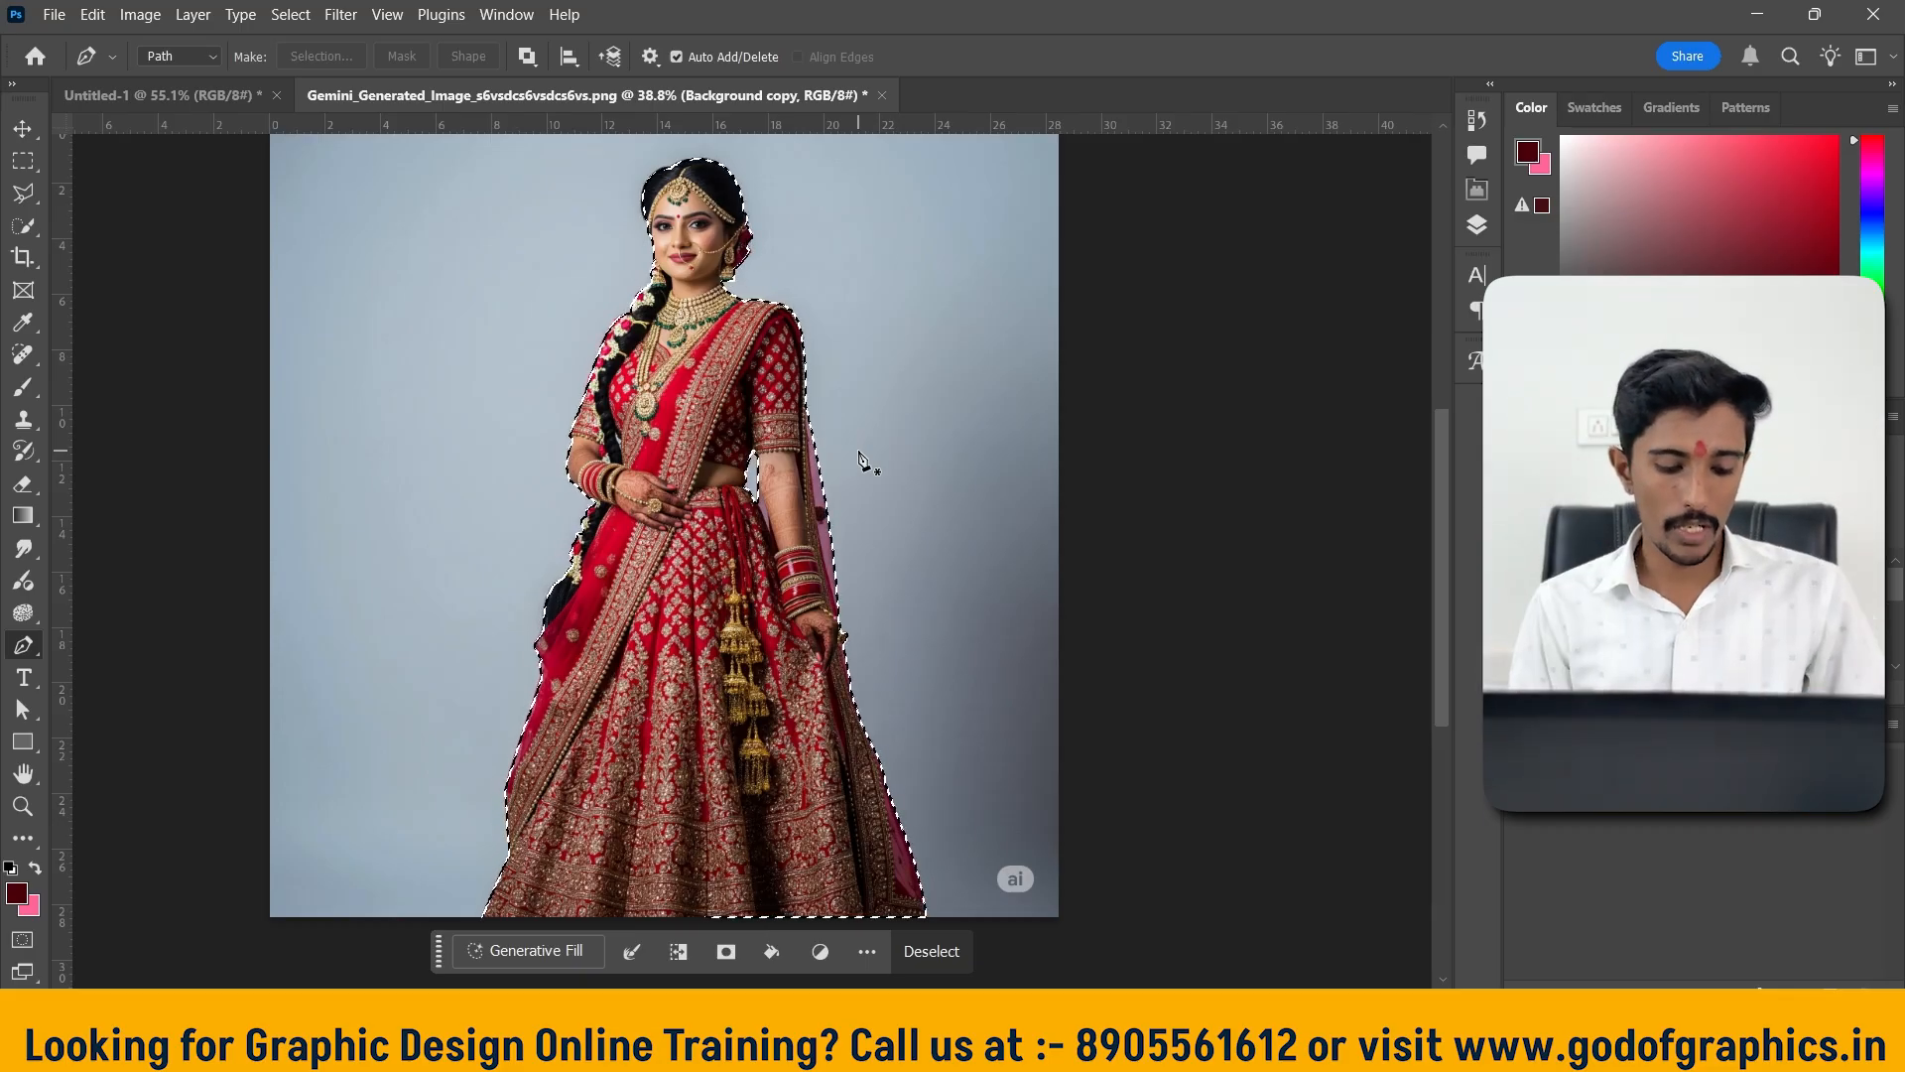
key("ctrl+j")
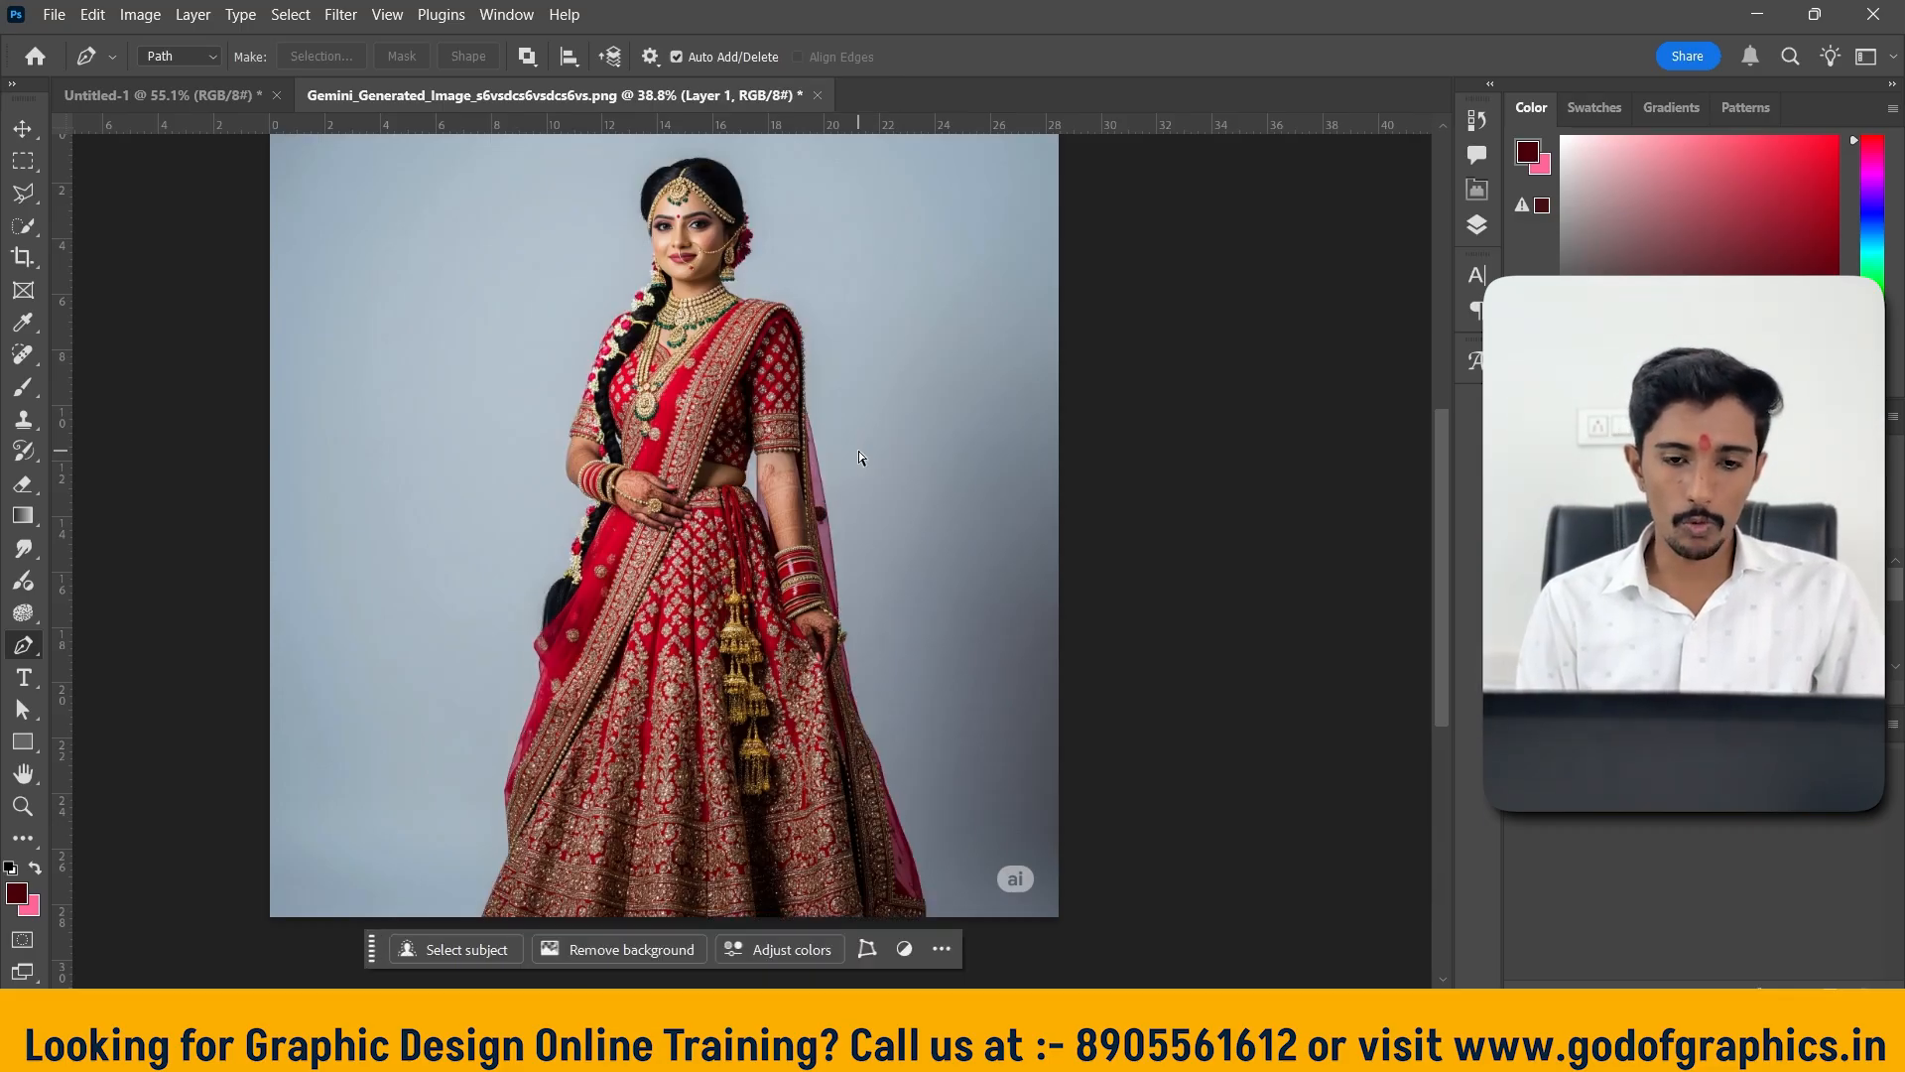